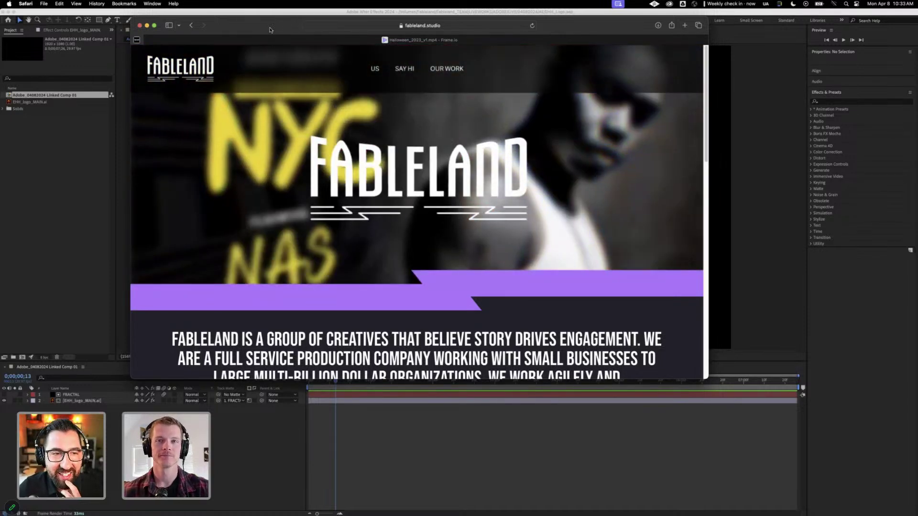
Step: Switch from the browser to the Halloween_2023 sequence in Premiere Pro
drag(270, 30, 273, 30)
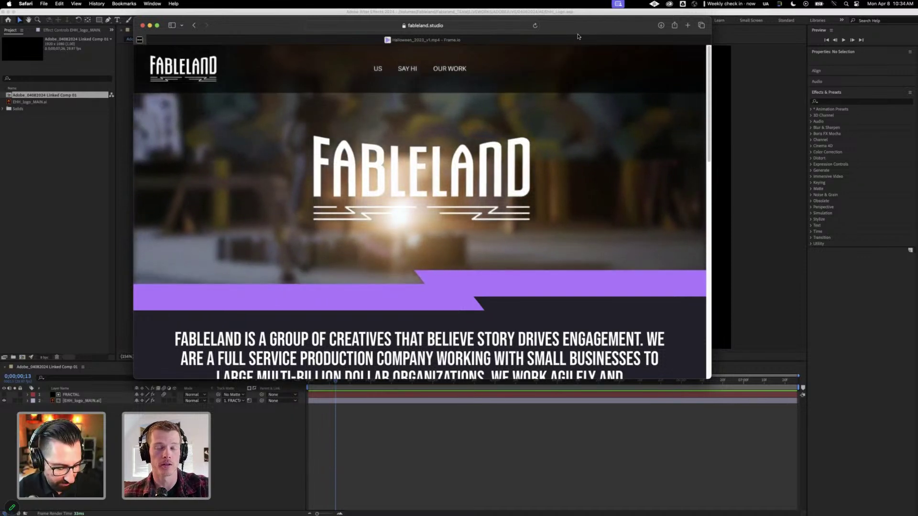
key(super+Tab)
key(super+Tab)
key(super+Tab)
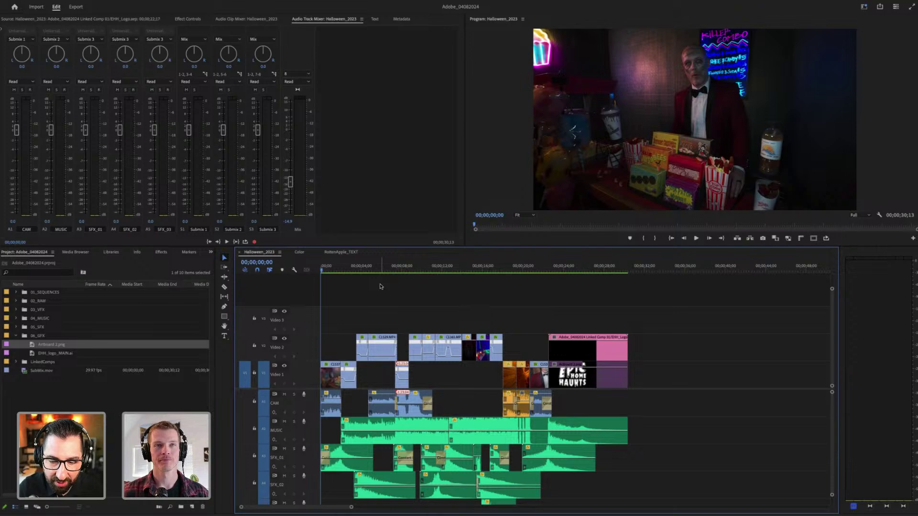
Step: Raise the master Mix level to -5.0 dB and play the Halloween_2023 sequence from its start
click(290, 182)
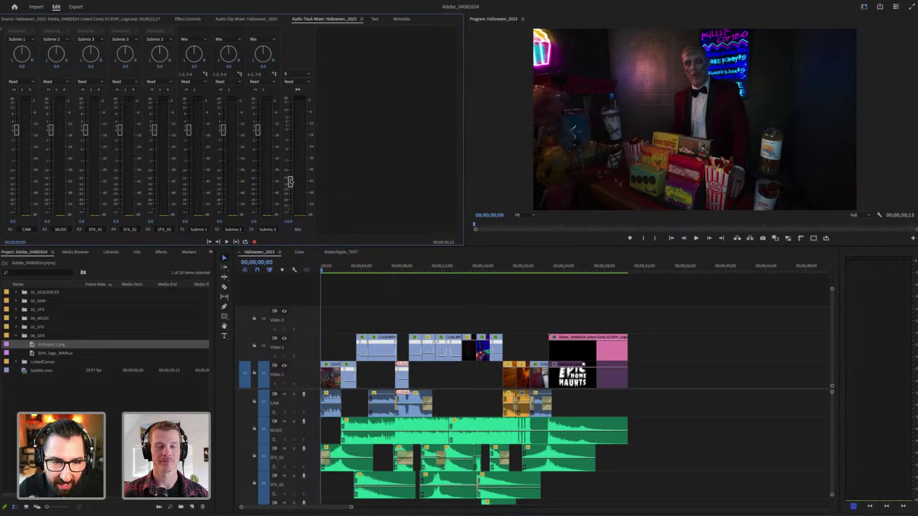
click(422, 321)
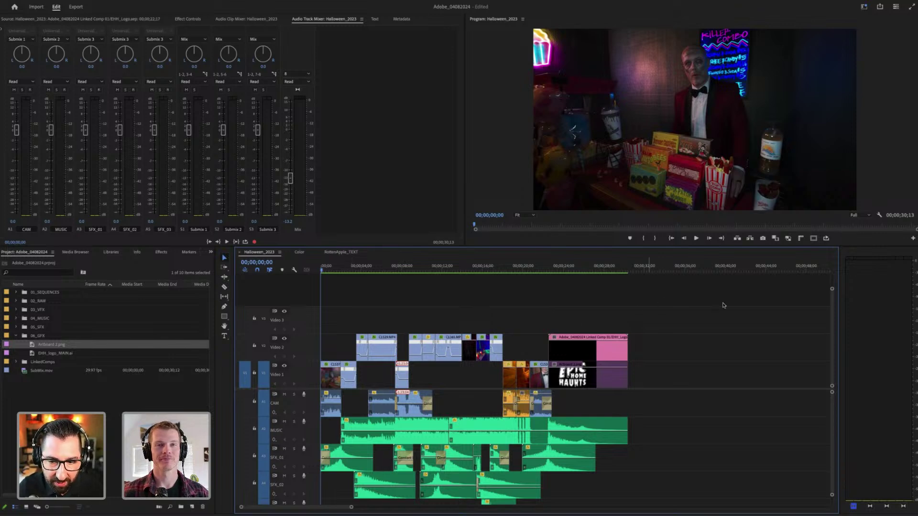
key(space)
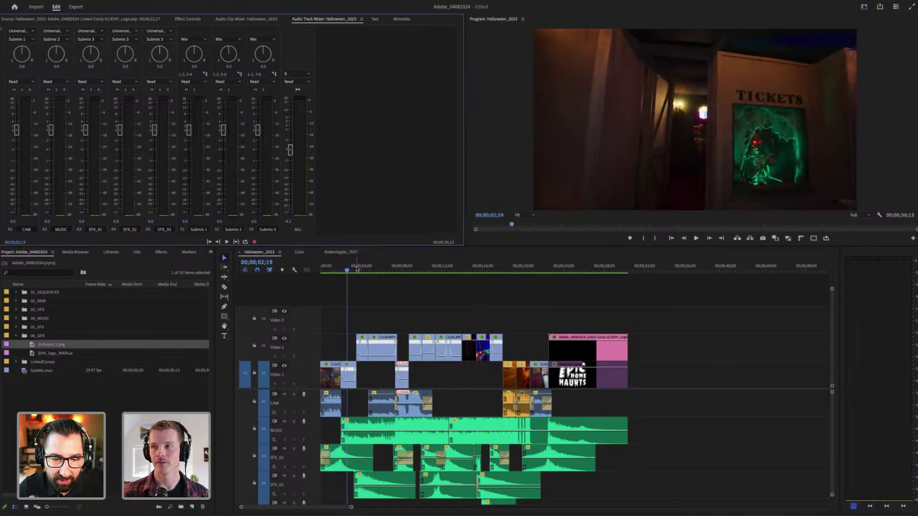
key(space)
key(Home)
click(291, 149)
key(space)
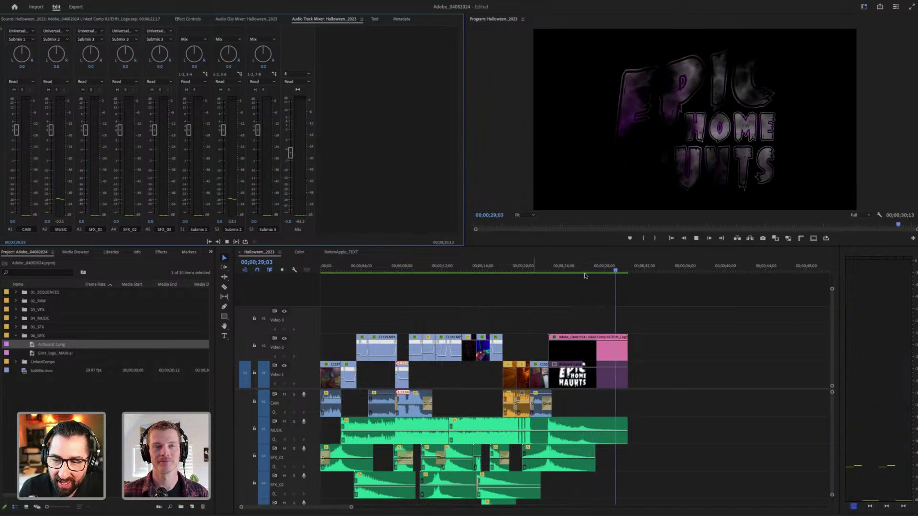
Step: Scrub back and forth through the shots of the Halloween_2023 sequence and return the playhead to the start
click(494, 271)
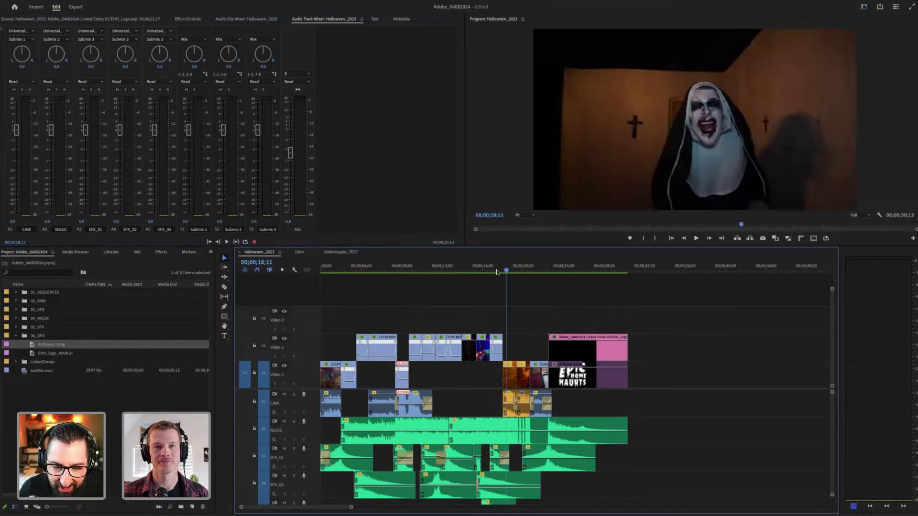
drag(496, 271, 364, 288)
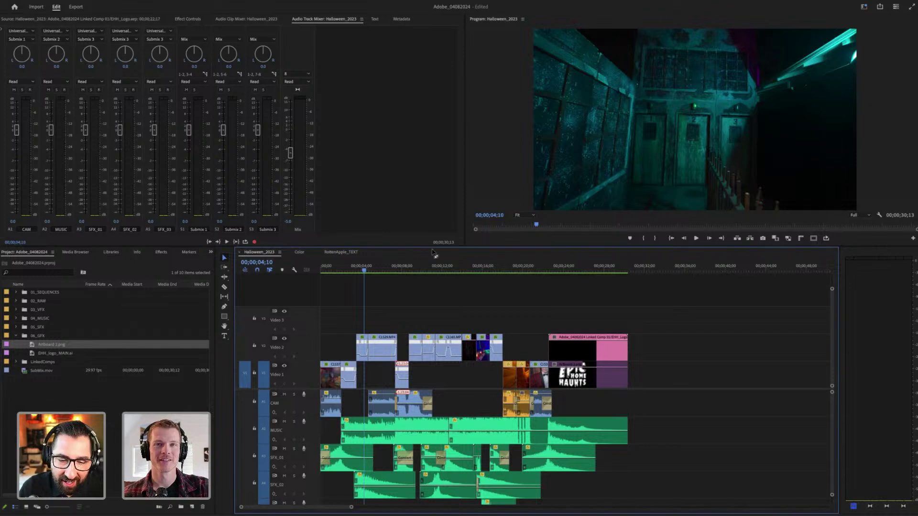
drag(361, 266, 342, 267)
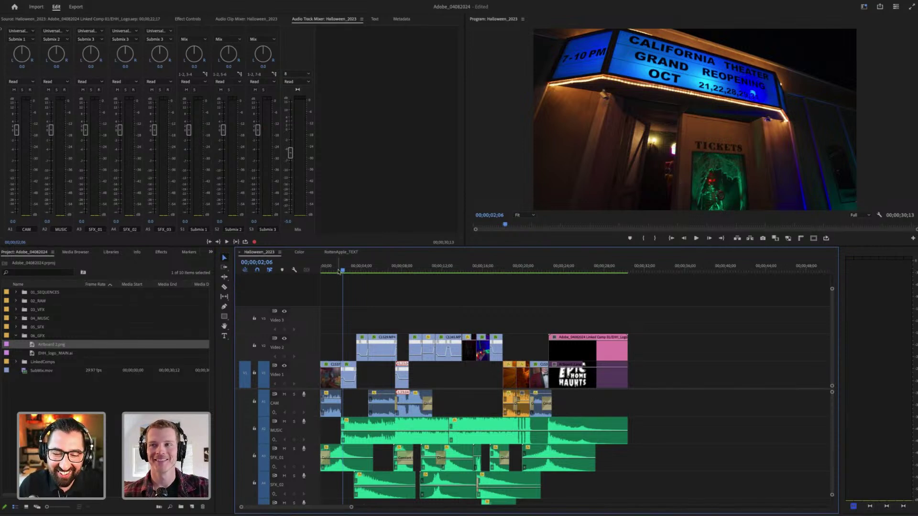
drag(362, 274, 427, 272)
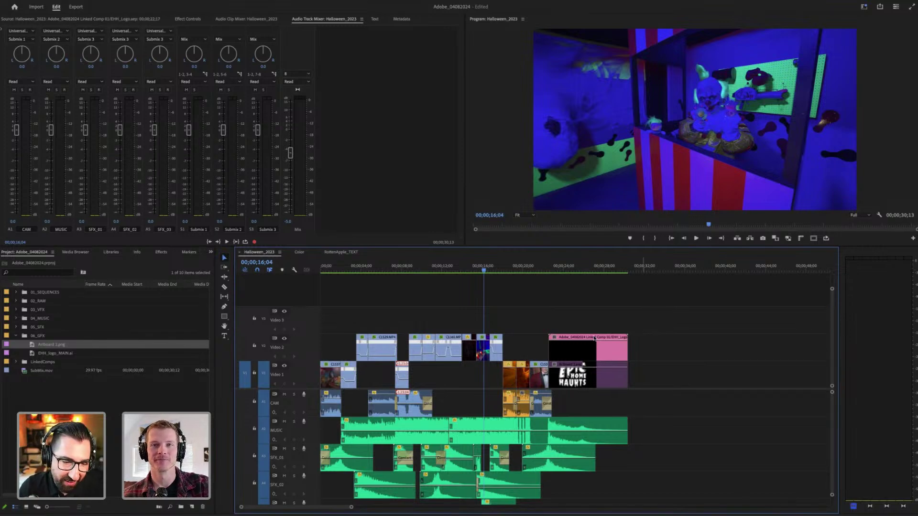
drag(444, 272, 311, 283)
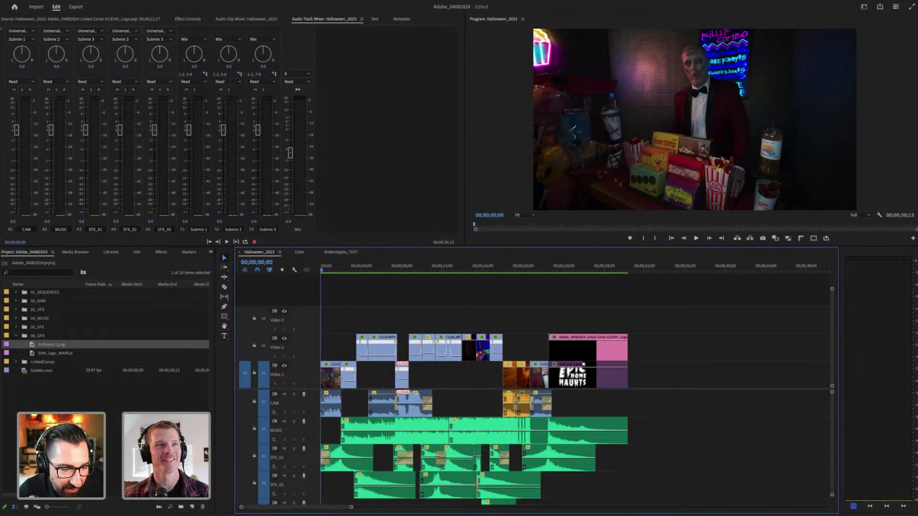
Step: Collapse the 06_GFX bin and start a new sequence inside the 01_SEQUENCES bin
click(15, 337)
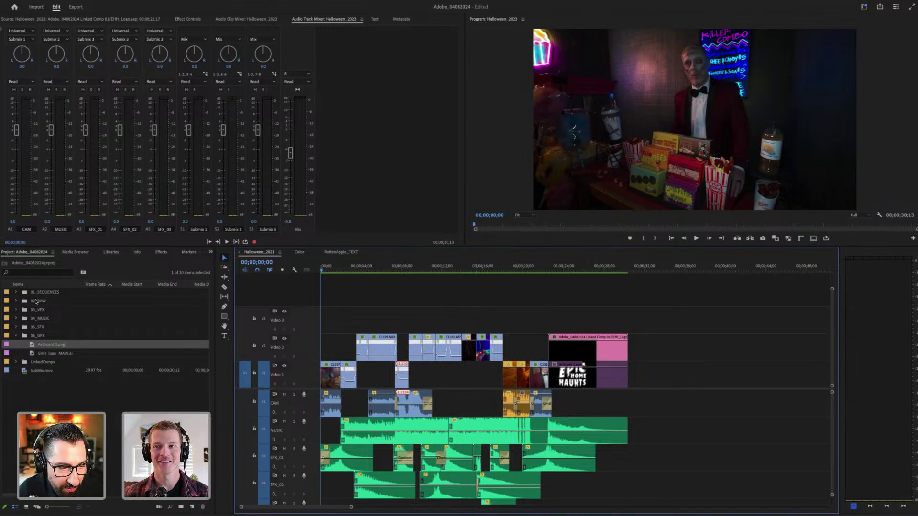
click(36, 292)
click(15, 292)
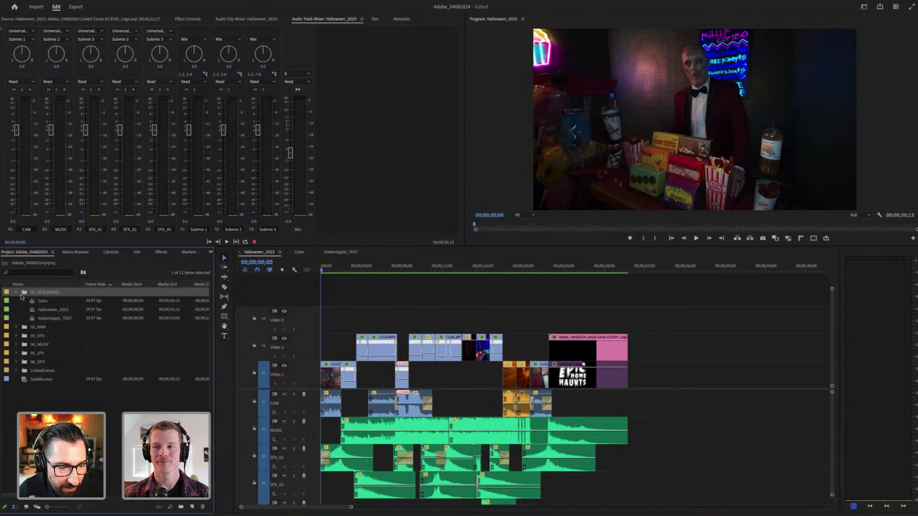
click(192, 508)
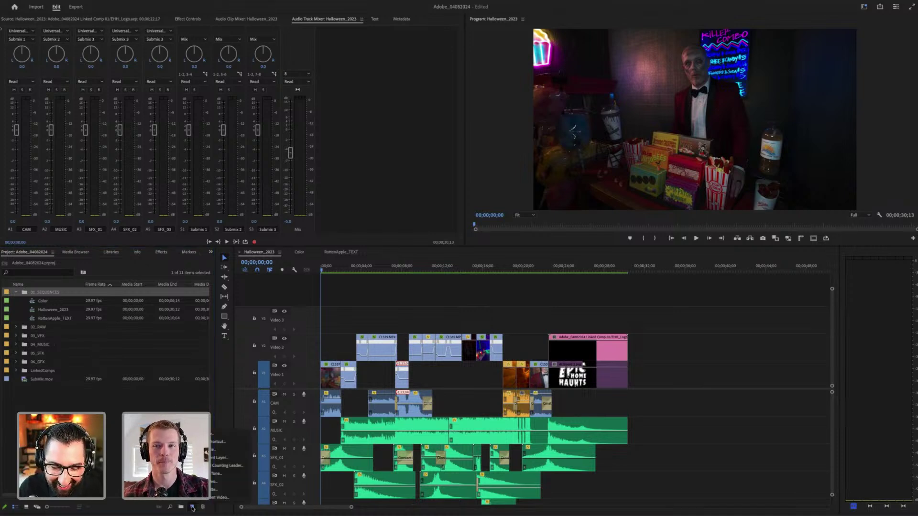
click(222, 436)
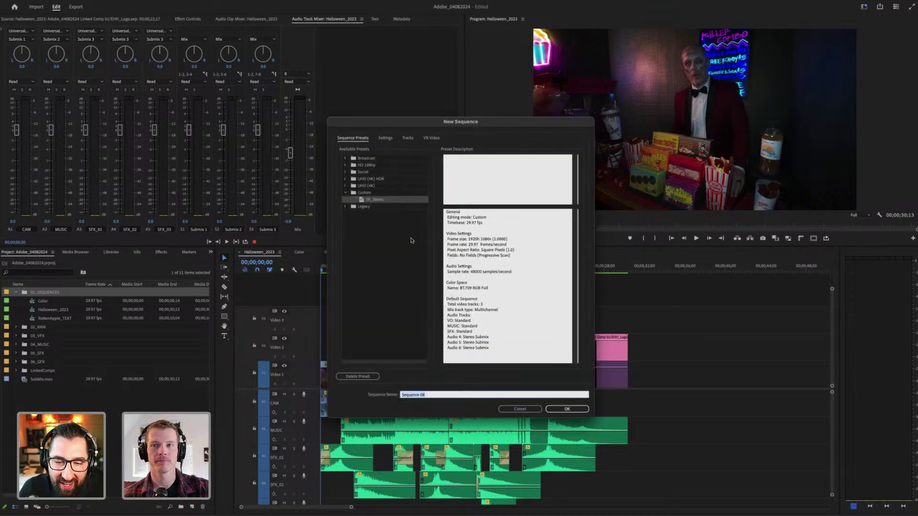
Step: Choose the HD 1080p 23.976 fps preset for the new sequence and examine the mix track type in its description
click(411, 240)
click(372, 202)
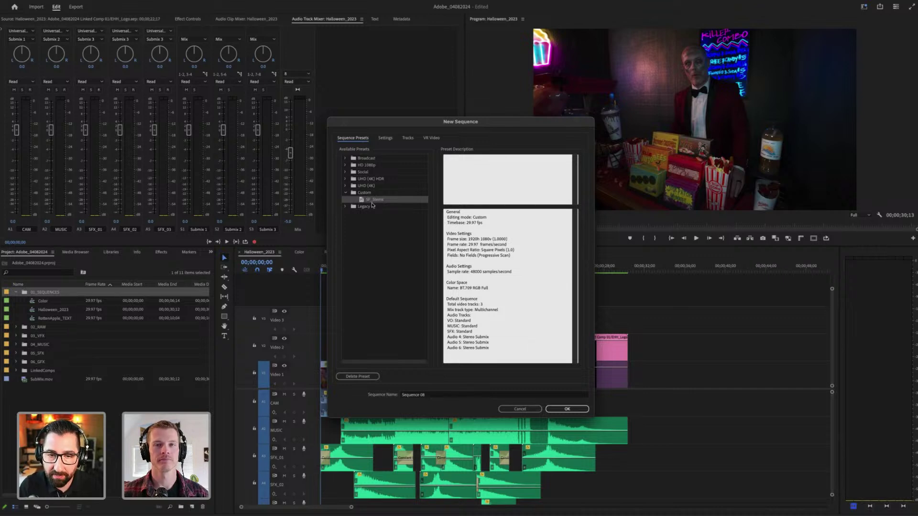
click(345, 165)
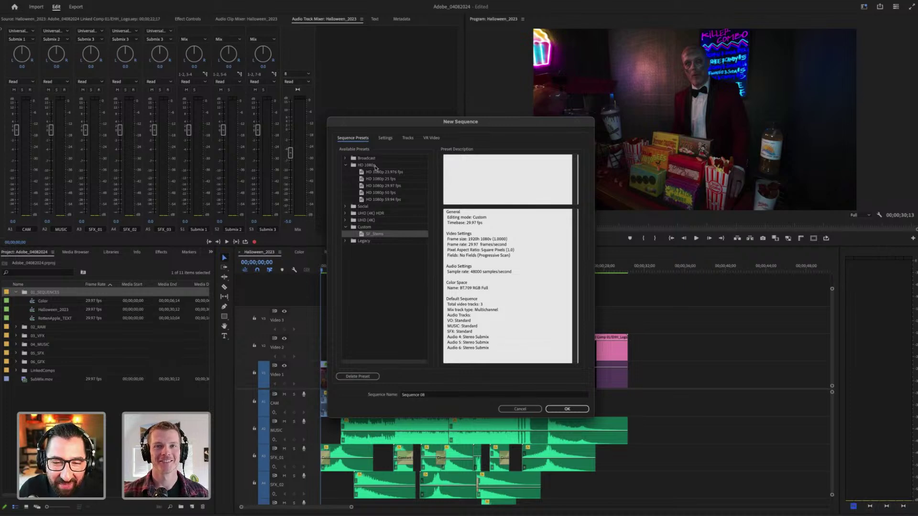
click(346, 165)
click(346, 165)
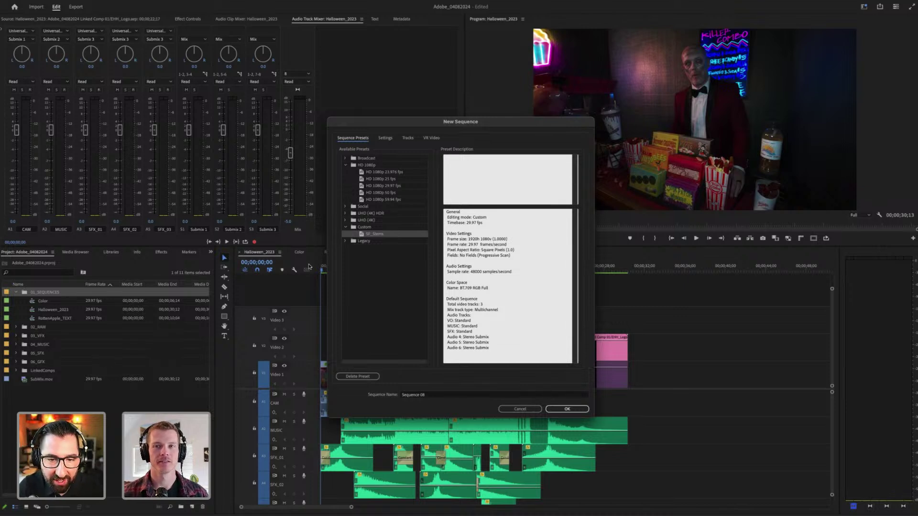
click(393, 173)
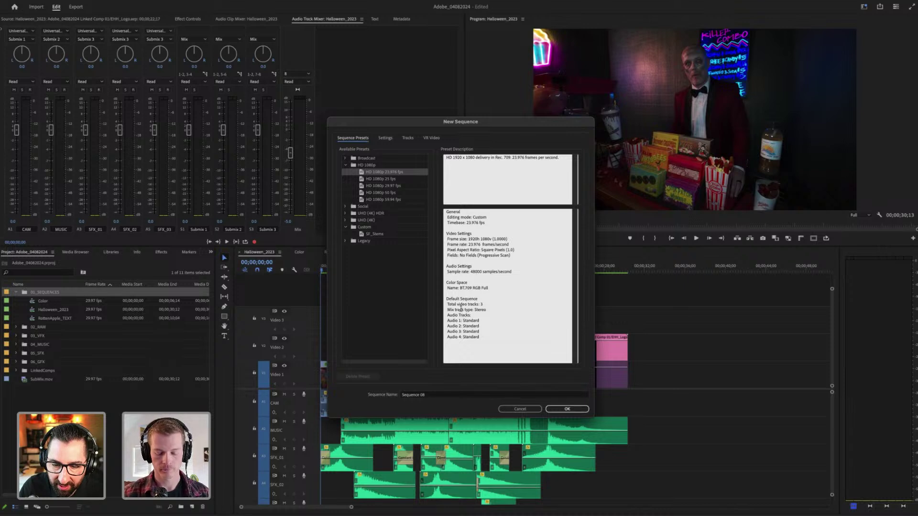
mouse_move(450, 311)
mouse_down()
mouse_move(486, 311)
mouse_move(447, 312)
mouse_up()
click(486, 311)
click(454, 315)
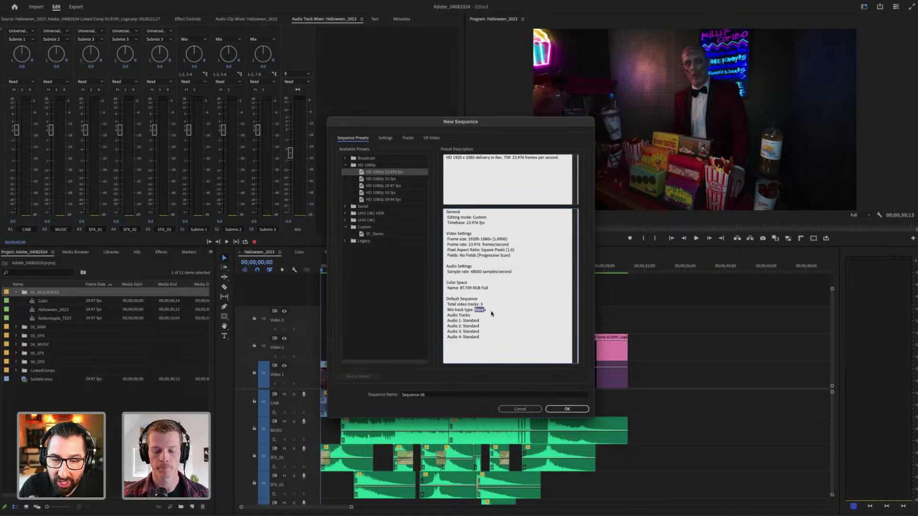
Step: Set the new sequence's audio mix to Multichannel in its track settings
click(408, 139)
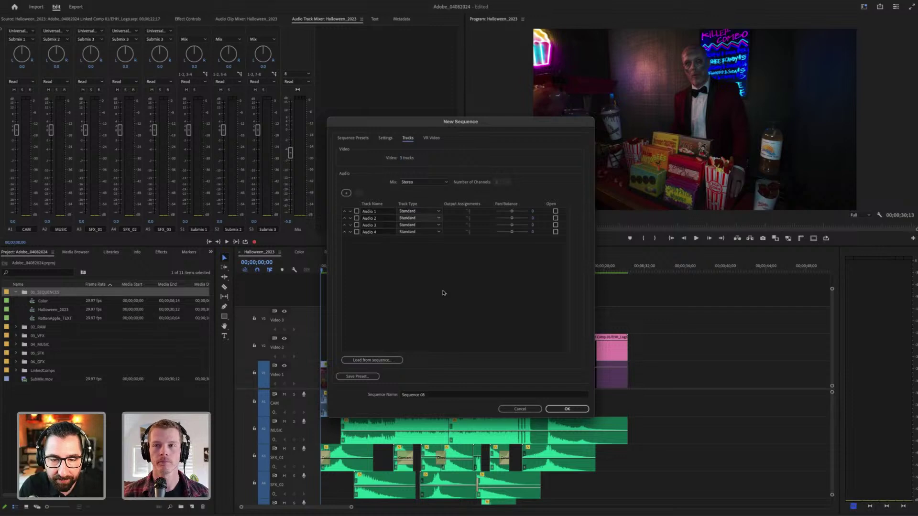
click(417, 184)
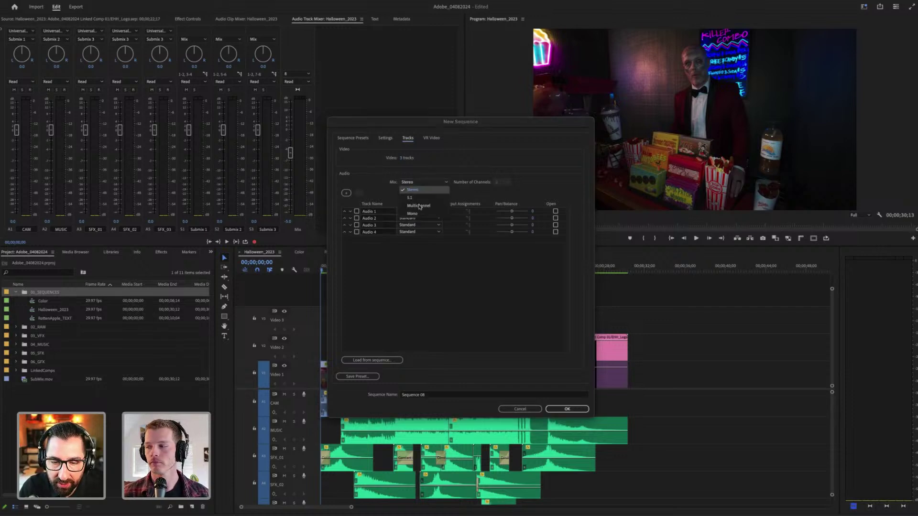
click(419, 206)
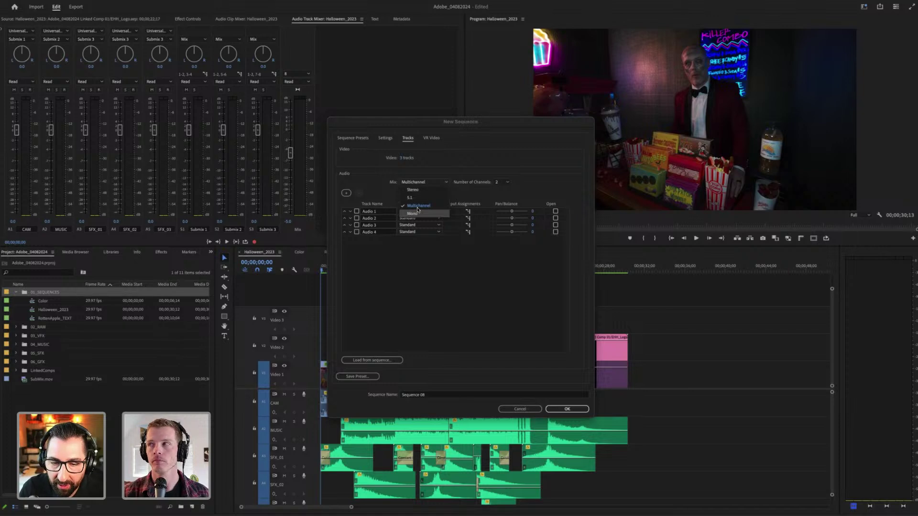
click(418, 206)
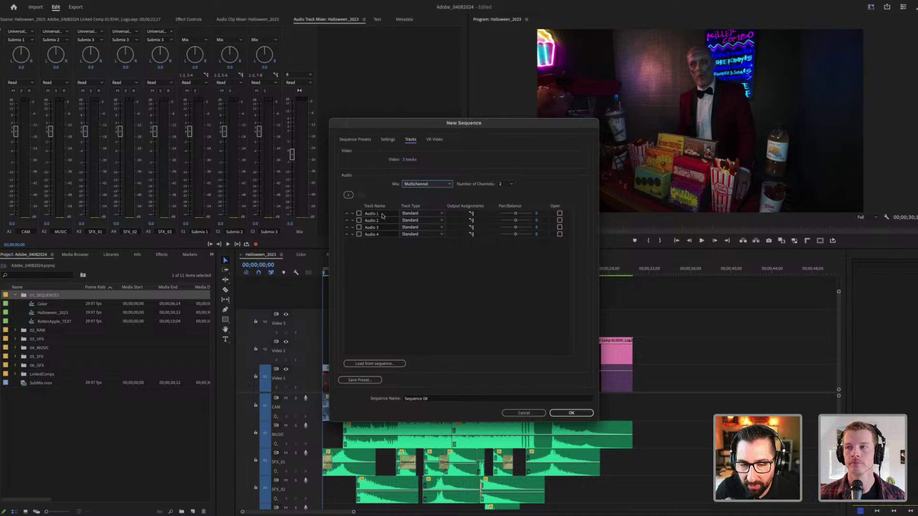
Step: Rename the new sequence's first two audio tracks as VO and MUSIC
key(Tab)
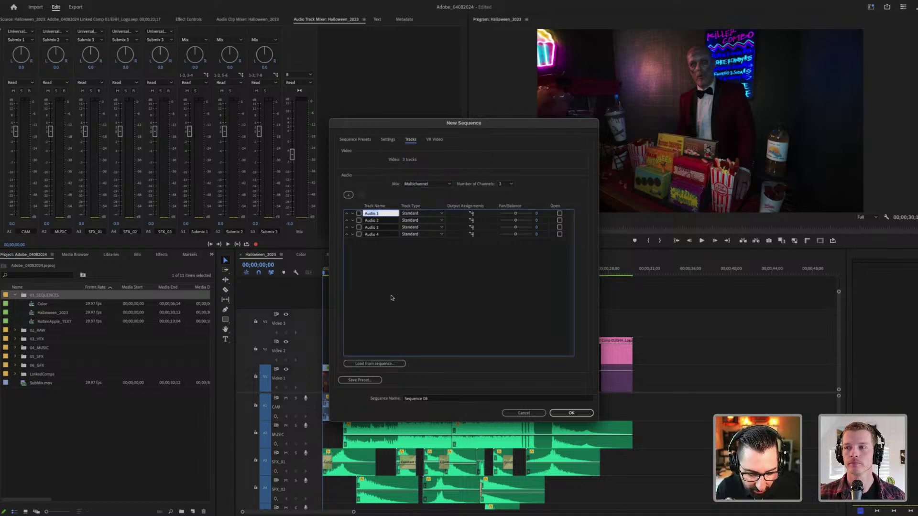
text(V)
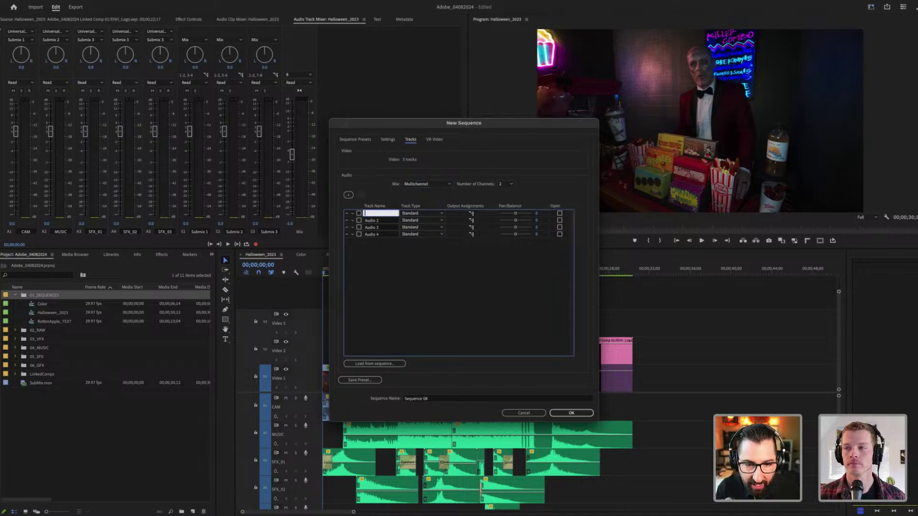
text(O)
key(Return)
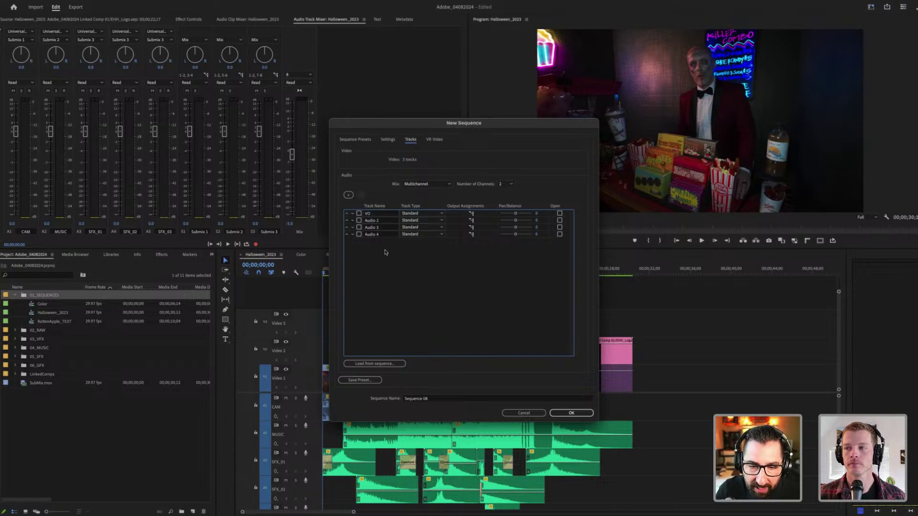
click(364, 220)
text(MUSIC)
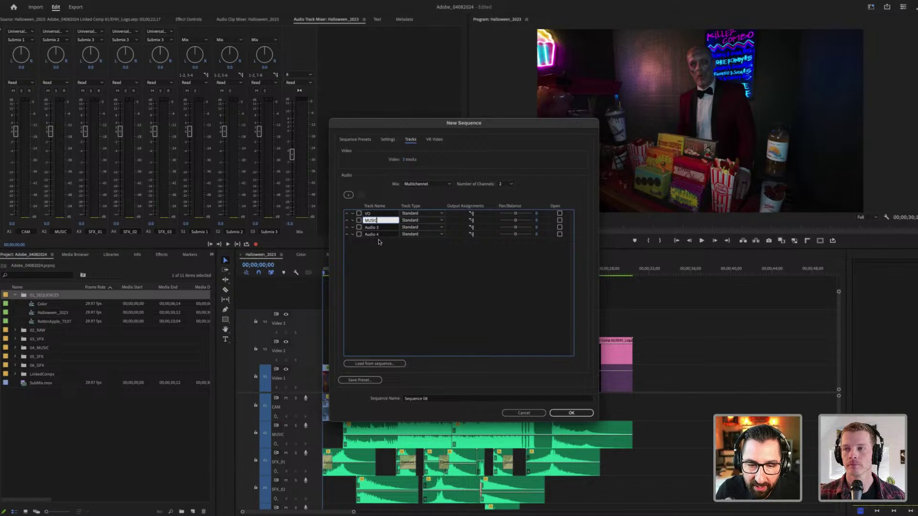
key(Return)
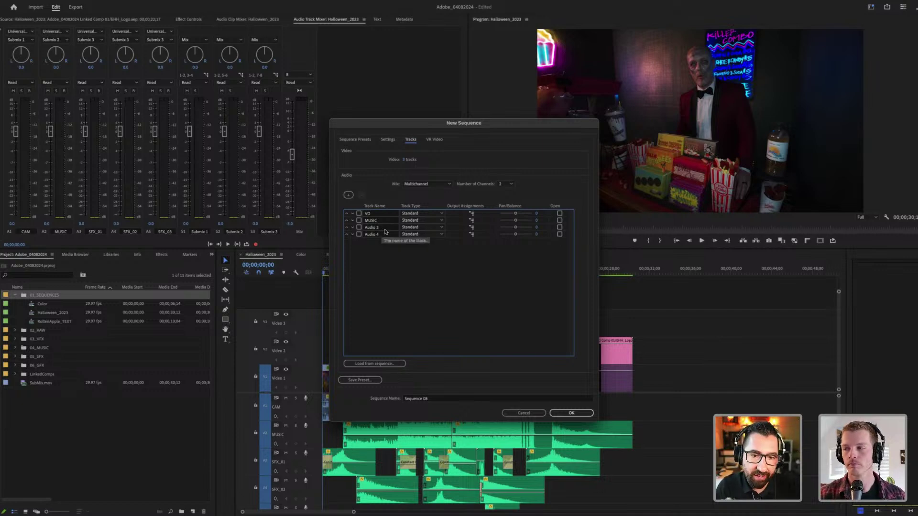
Step: Rename the third and fourth audio tracks as SFX_001 and SFX_002
double_click(385, 227)
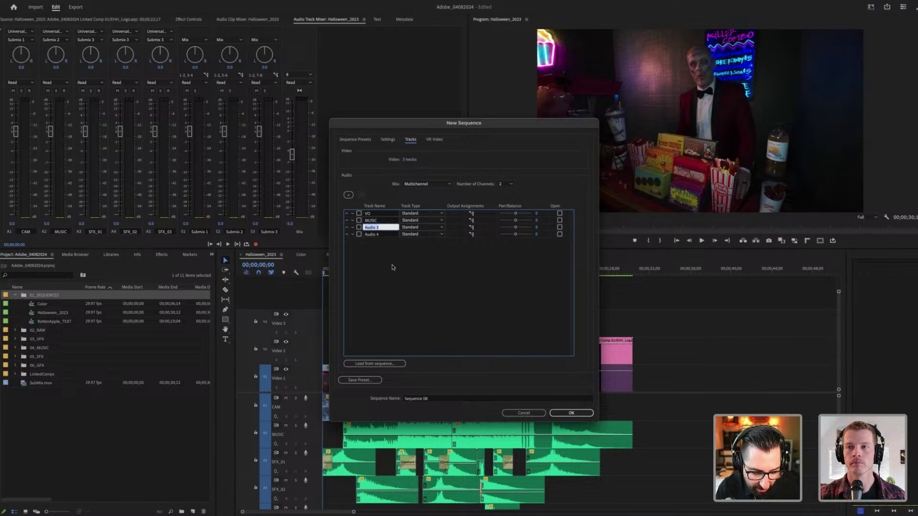
text(SFX_001)
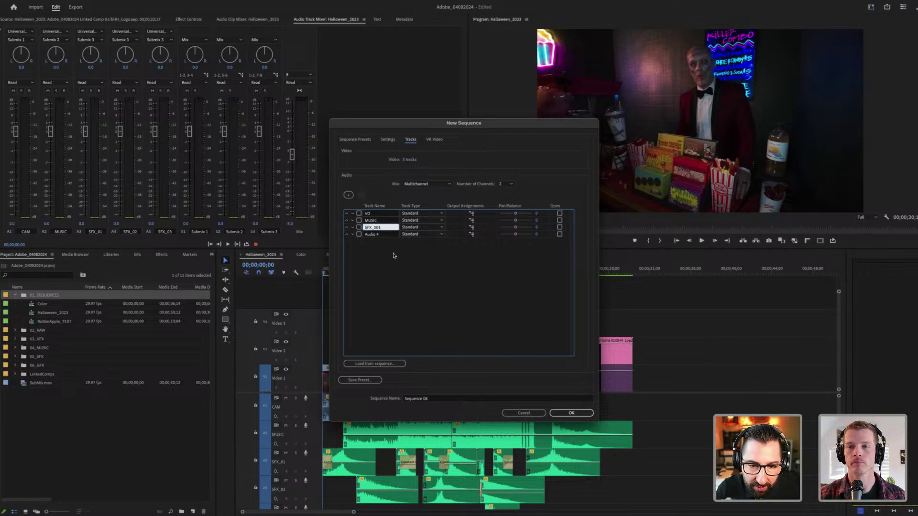
key(Tab)
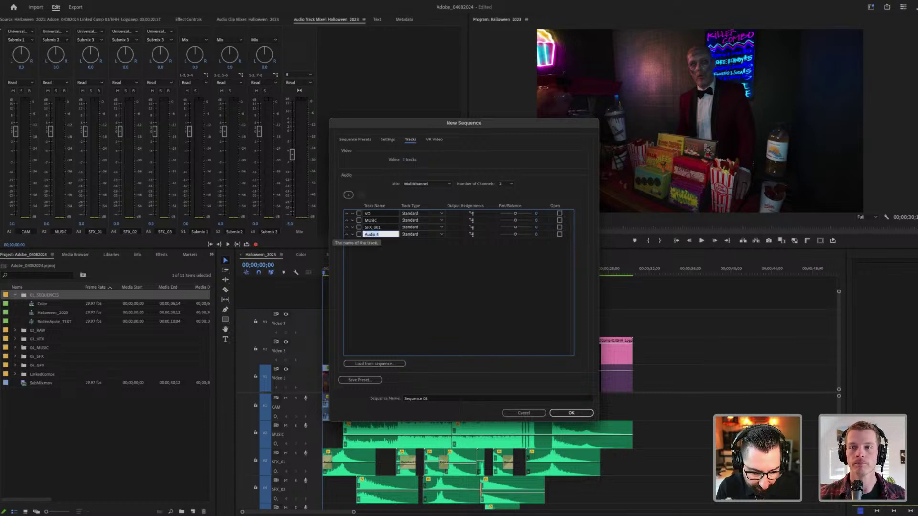
text(SFX_001)
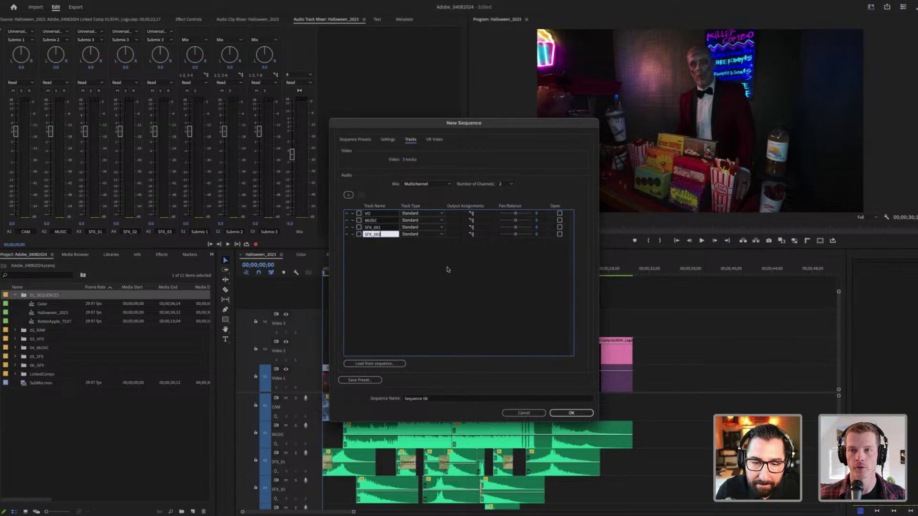
click(421, 261)
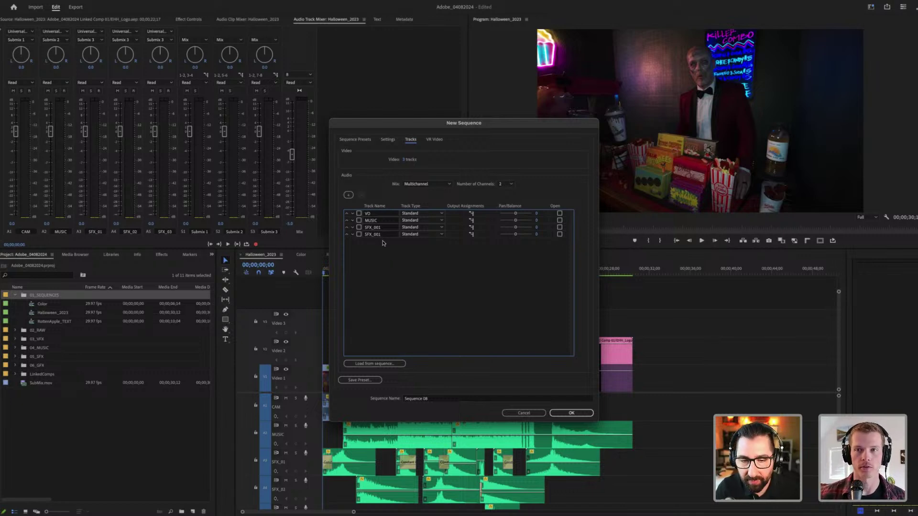
double_click(383, 236)
key(BackSpace)
text(2)
click(396, 277)
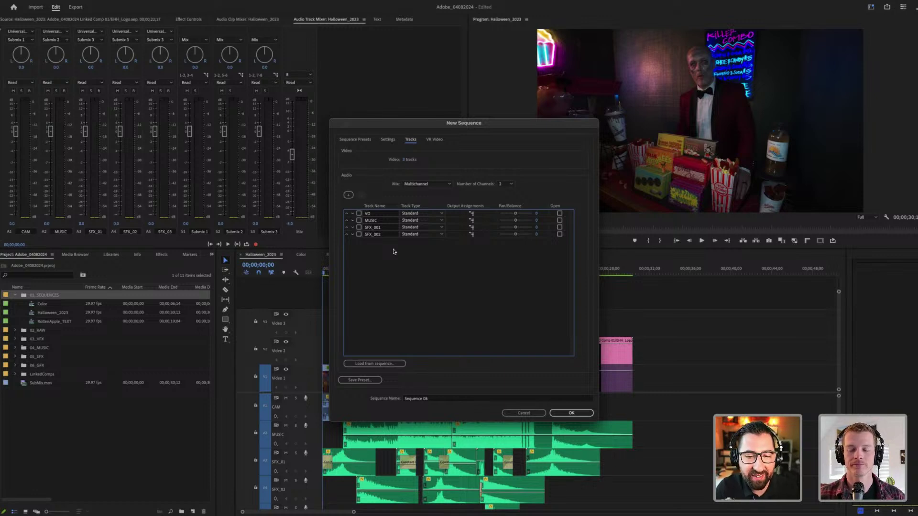
Step: Examine the VO track's available track types and its output channel assignments
click(422, 214)
click(416, 214)
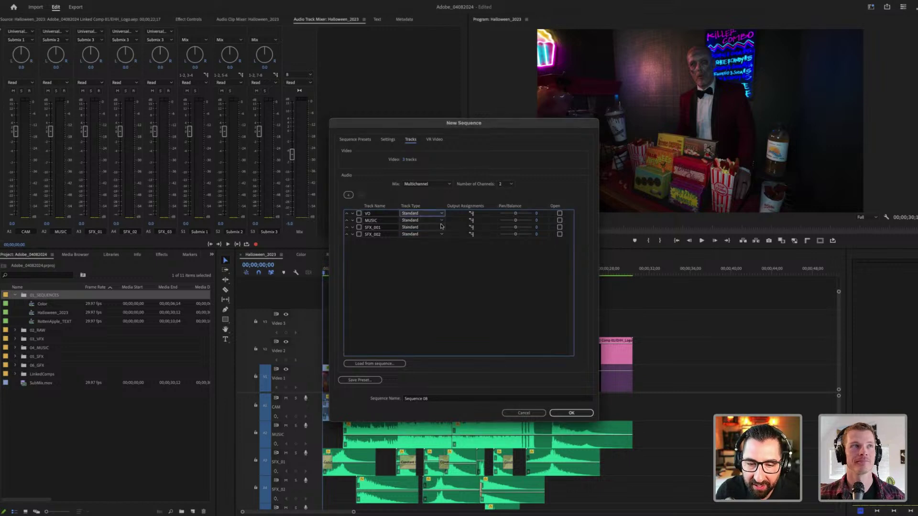
click(424, 220)
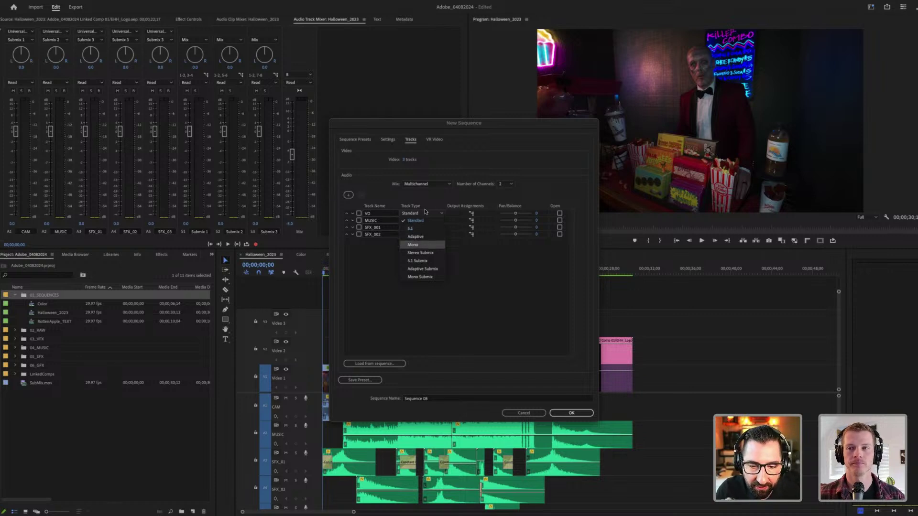
click(428, 221)
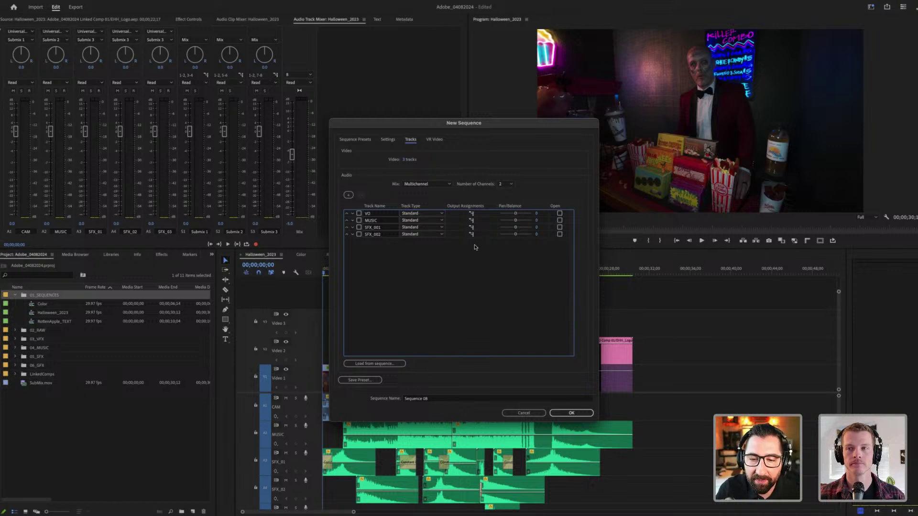
click(472, 215)
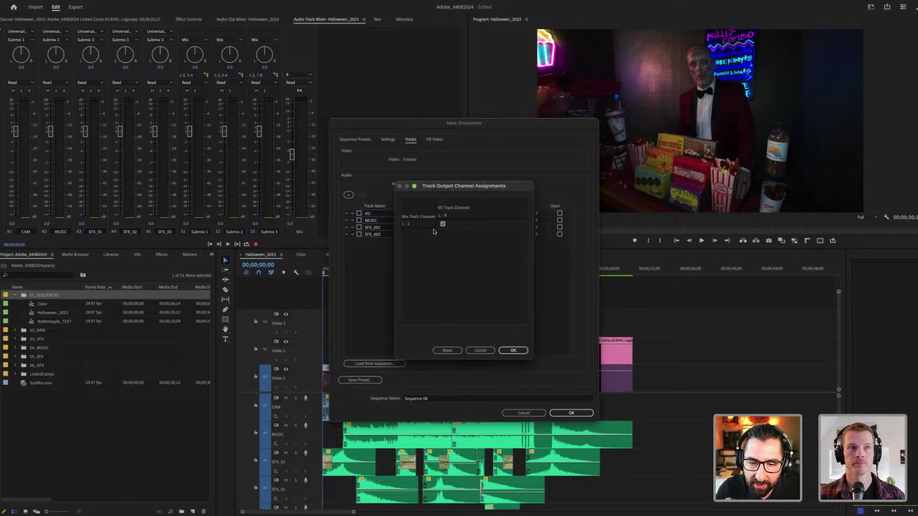
click(480, 351)
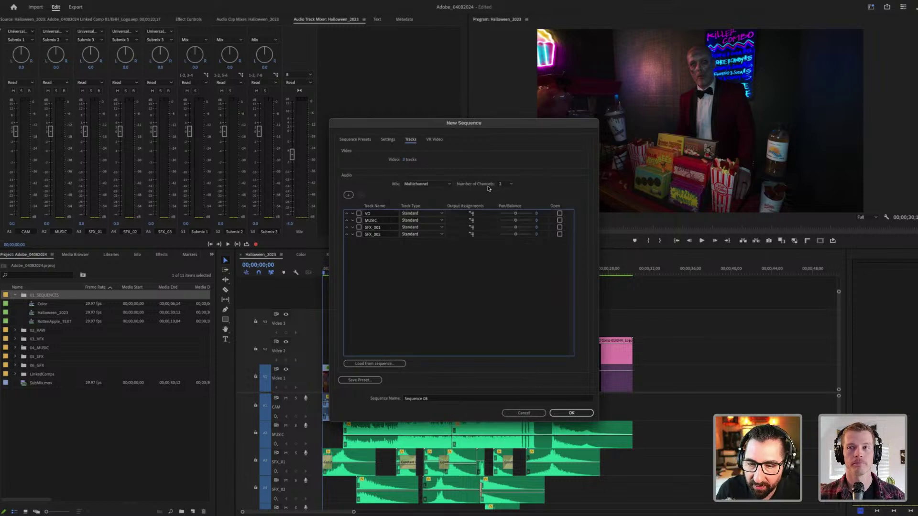
Step: Set the multichannel mix's number of channels to 8 and review the VO track's output channel assignments
click(511, 185)
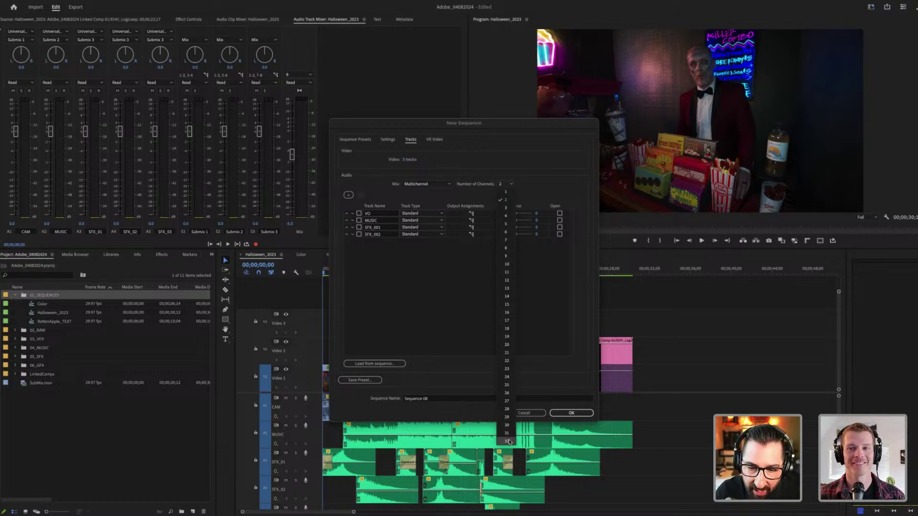
click(510, 249)
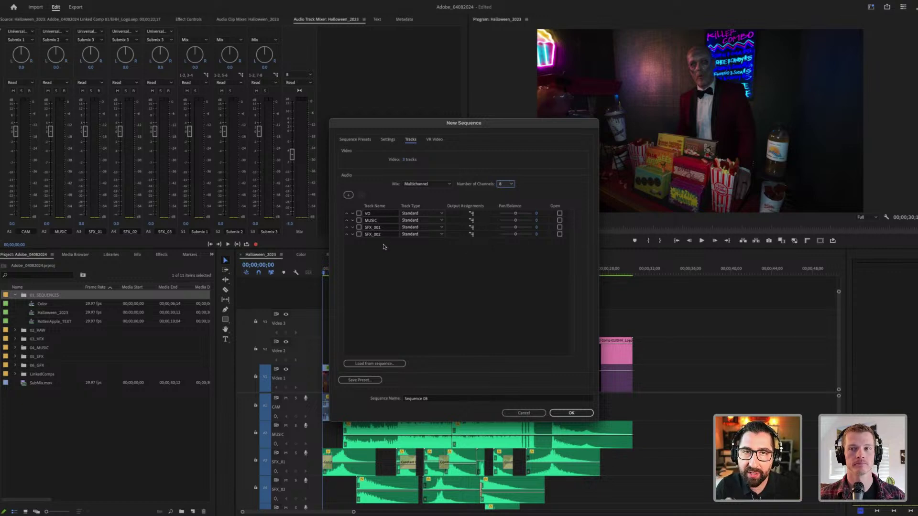
click(472, 214)
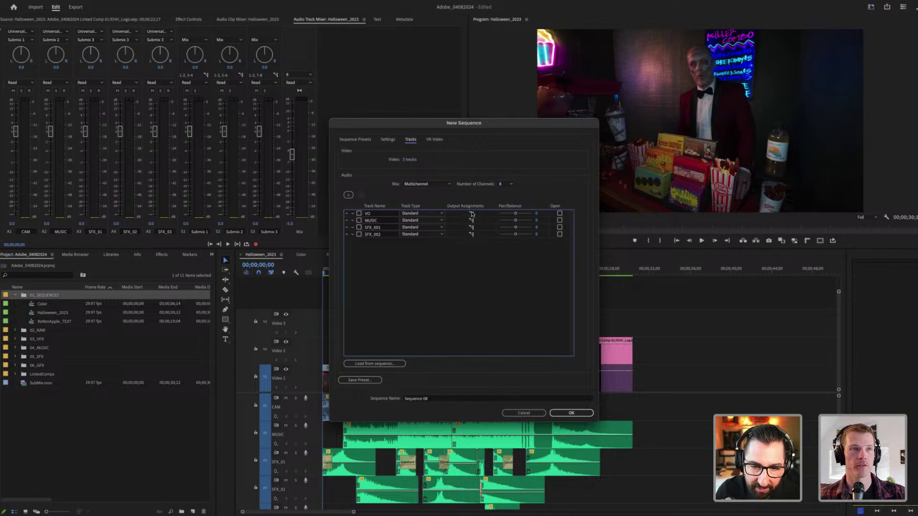
click(471, 214)
drag(496, 184, 646, 154)
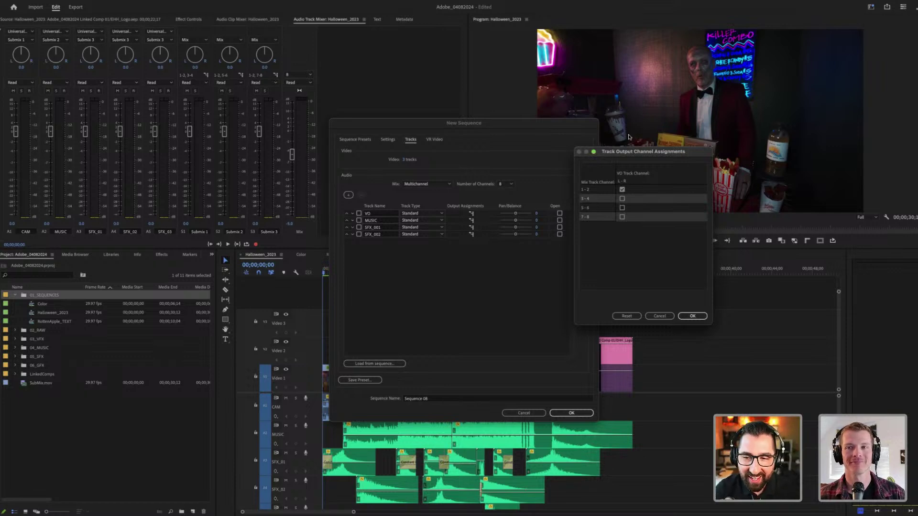
drag(613, 153, 629, 136)
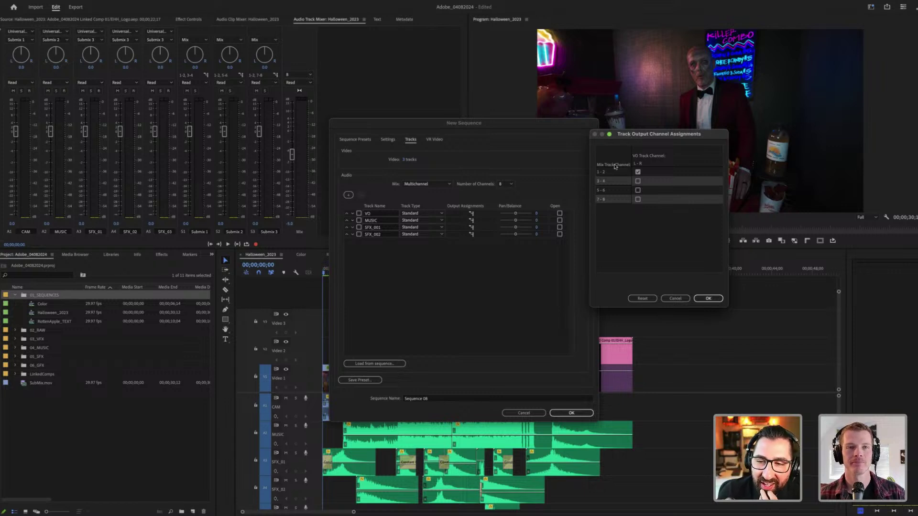
click(679, 298)
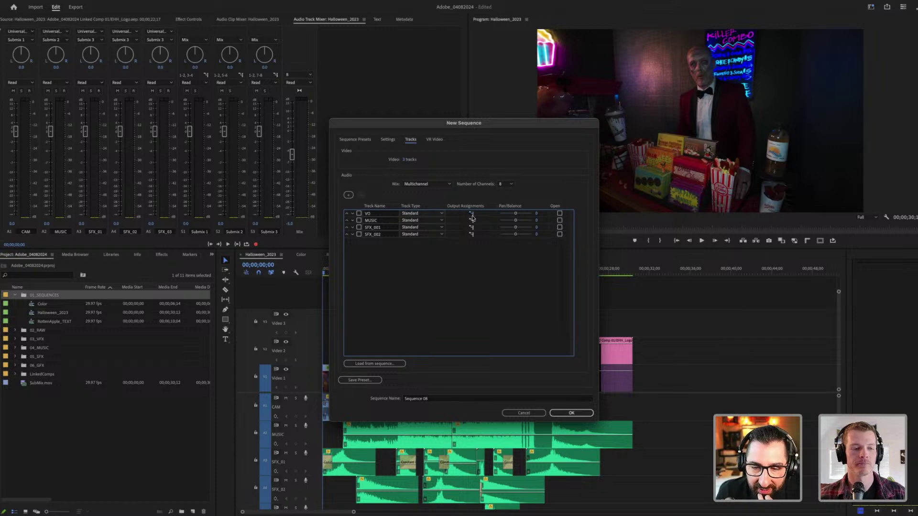
Step: Assign the VO track's output to mix channels 3-4 in addition to 1-2
click(472, 218)
drag(444, 187, 626, 141)
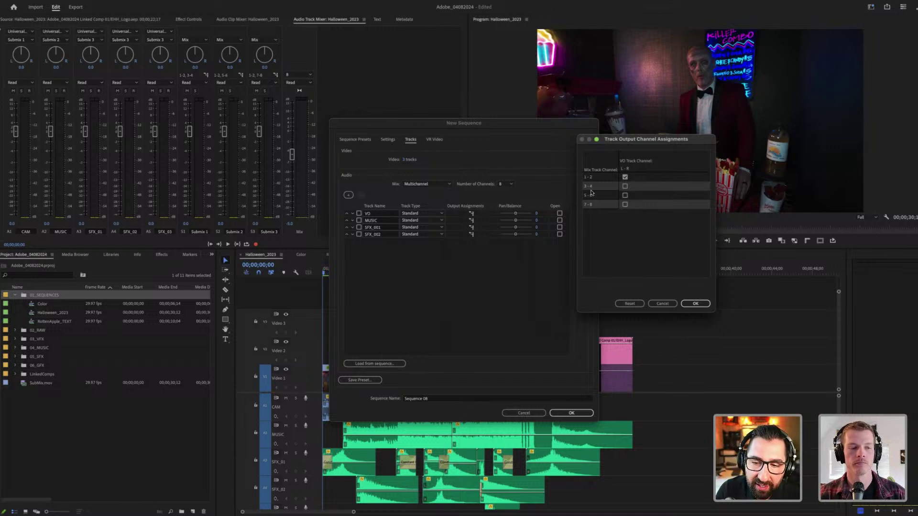
click(624, 187)
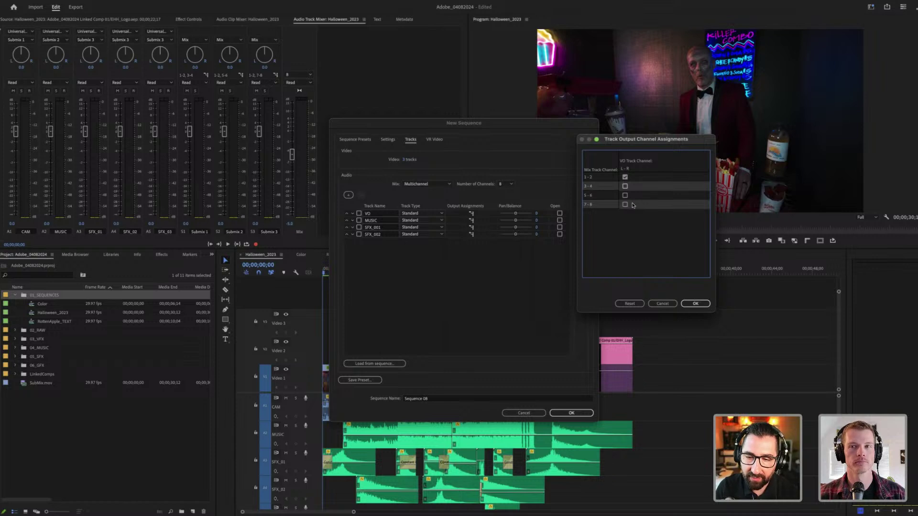
click(696, 304)
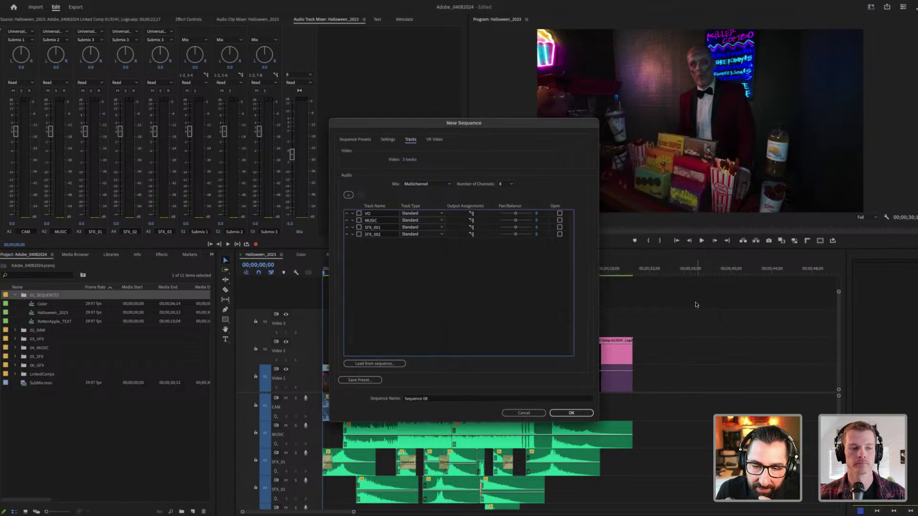
Step: Assign the MUSIC track's output to mix channels 5-6 in addition to 1-2
click(471, 220)
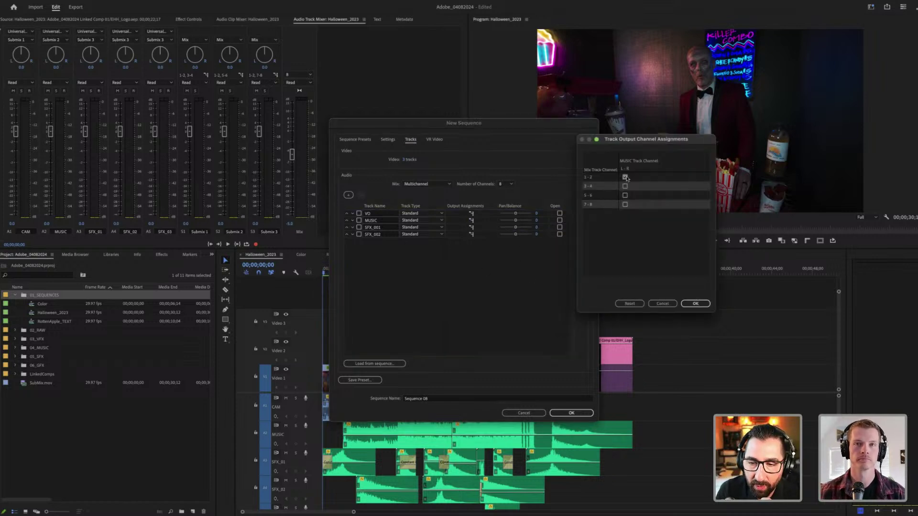
click(625, 195)
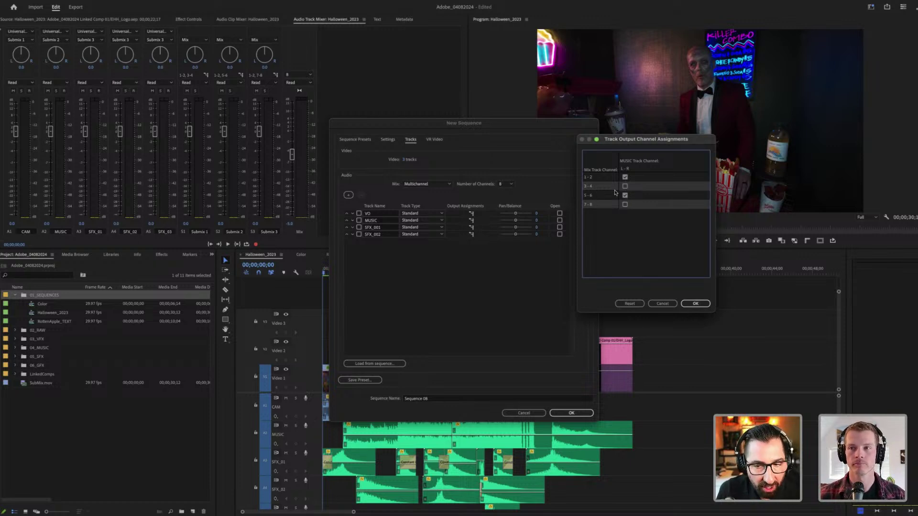
click(695, 304)
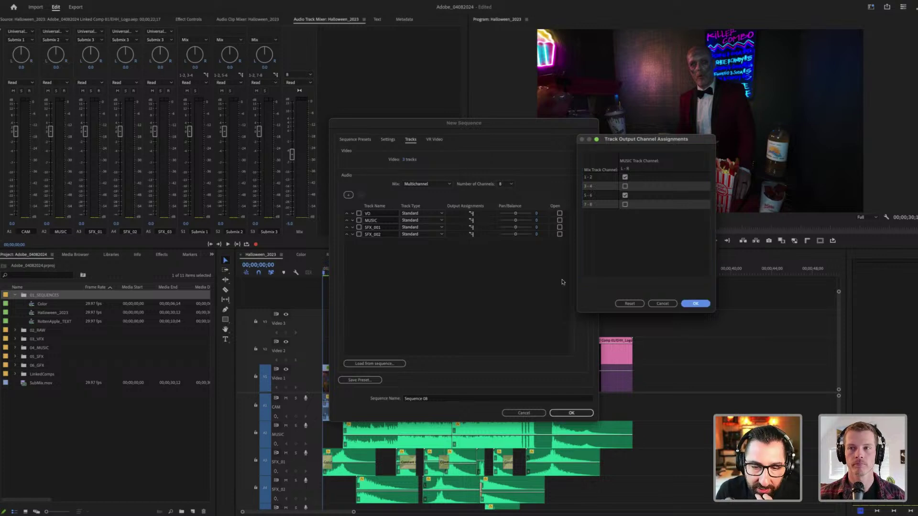
Step: Assign the outputs of both SFX_001 and SFX_002 to mix channels 7-8 in addition to 1-2
click(472, 228)
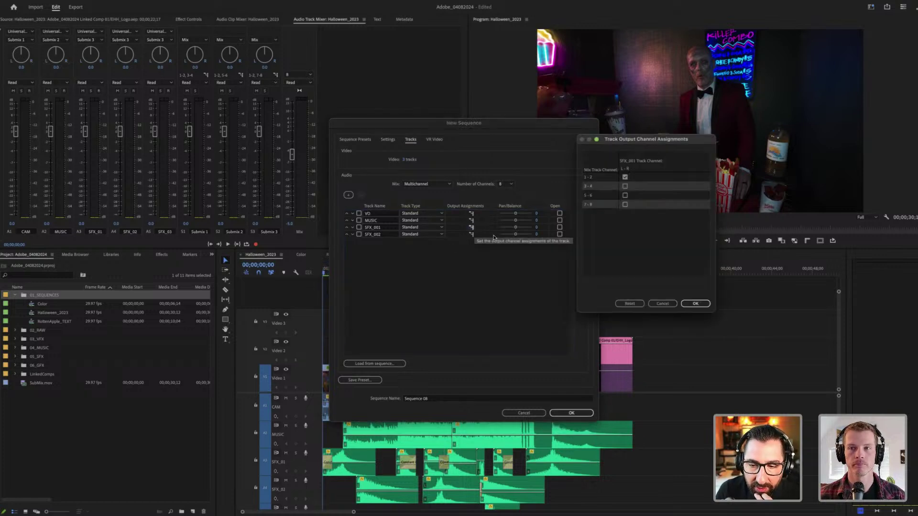
click(625, 204)
click(695, 304)
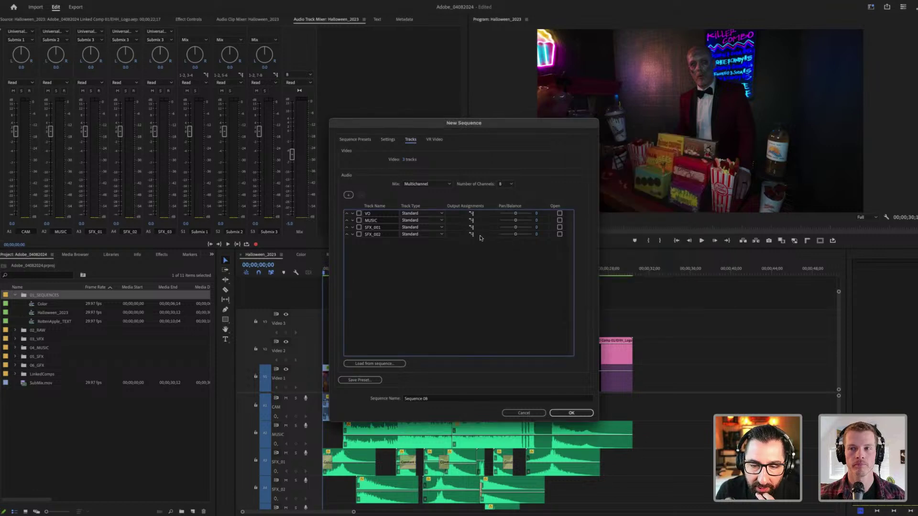
click(471, 234)
click(625, 204)
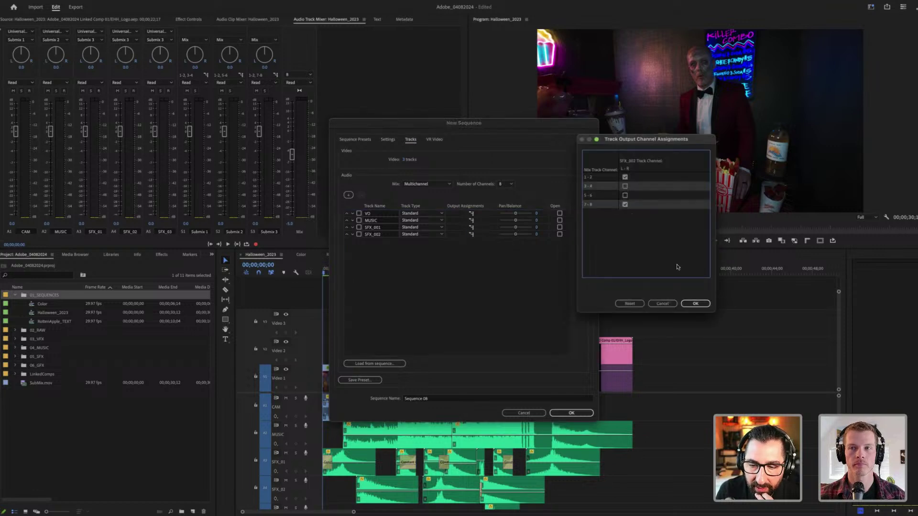
click(689, 304)
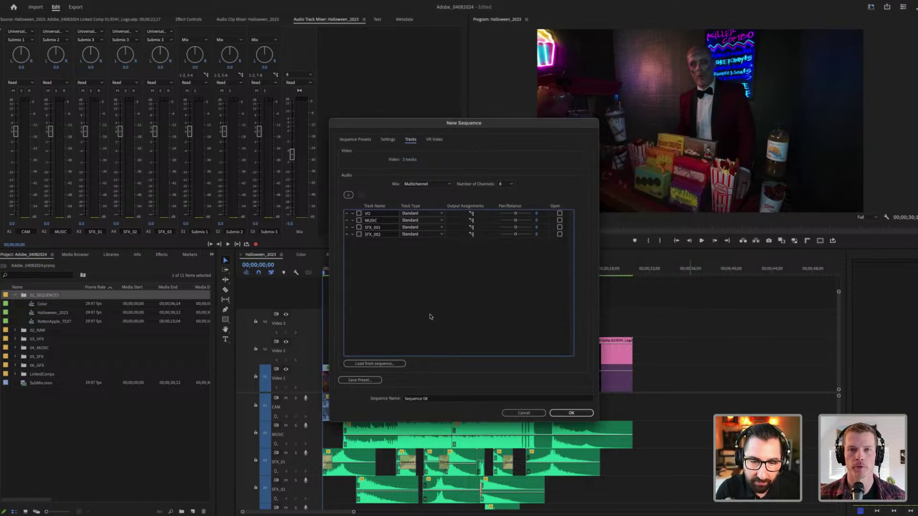
click(472, 235)
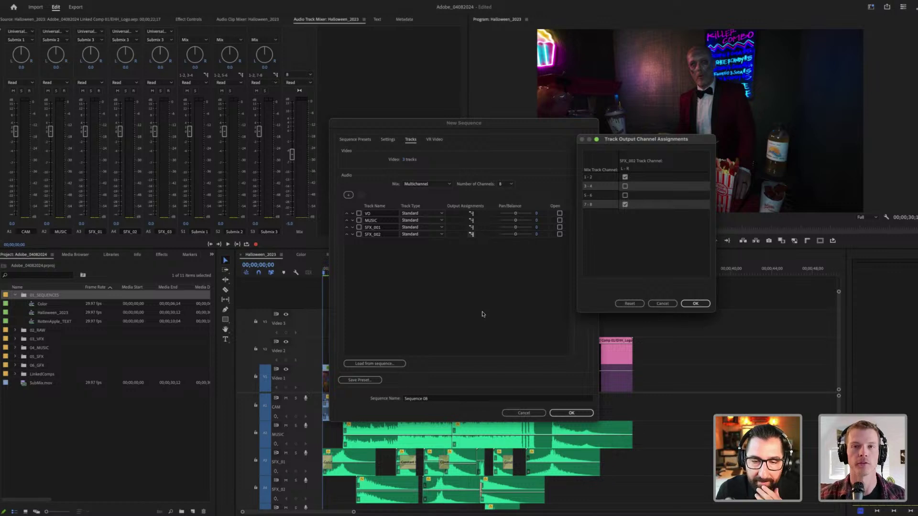
click(695, 304)
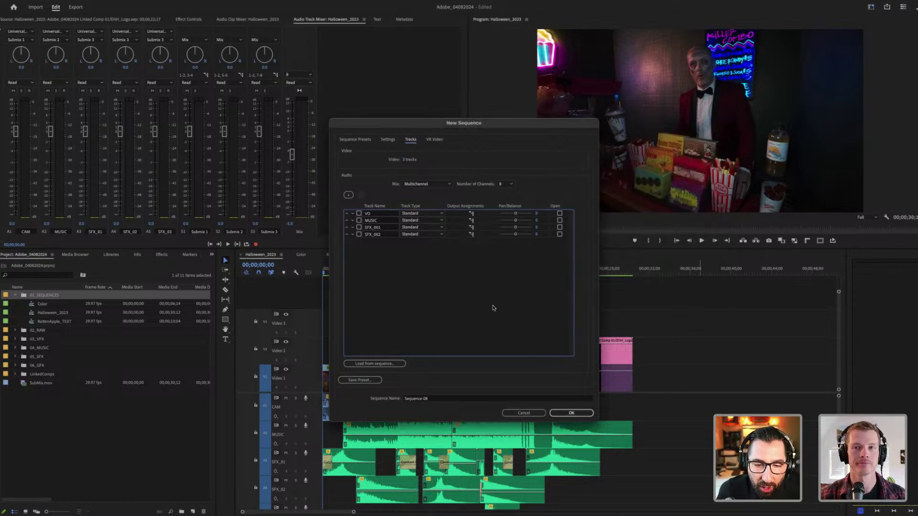
Step: Add a fifth audio track of type Stereo Submix and delete it again
click(348, 196)
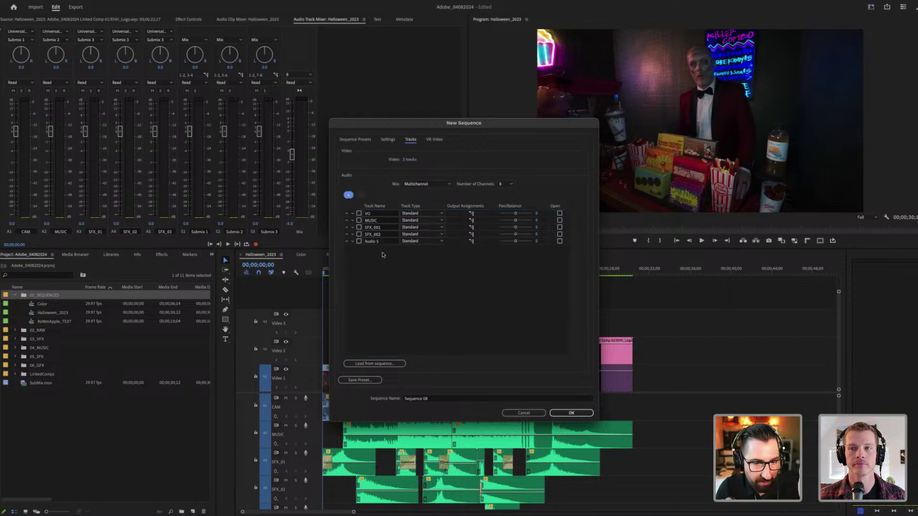
click(414, 242)
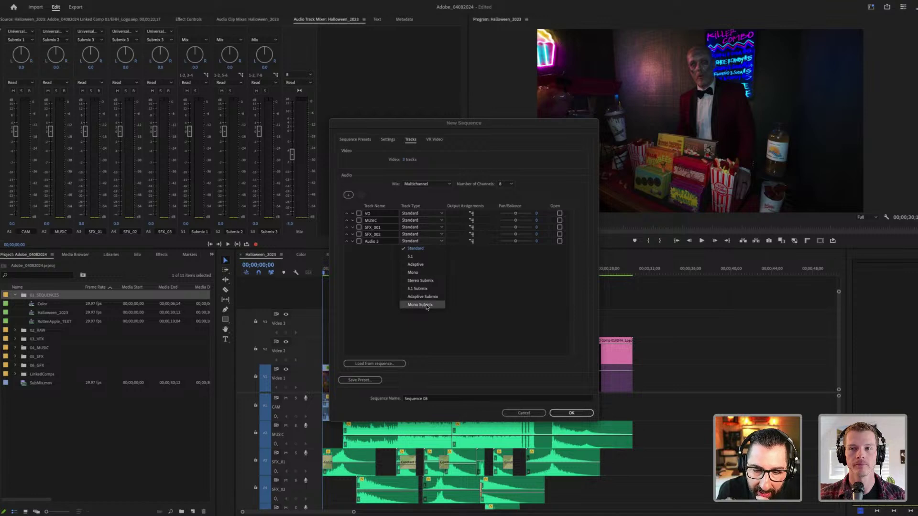
click(430, 281)
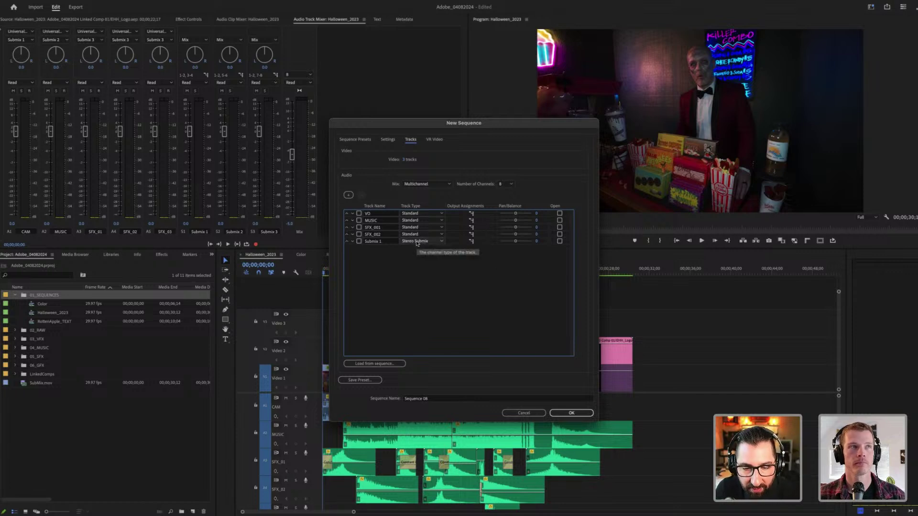
click(359, 241)
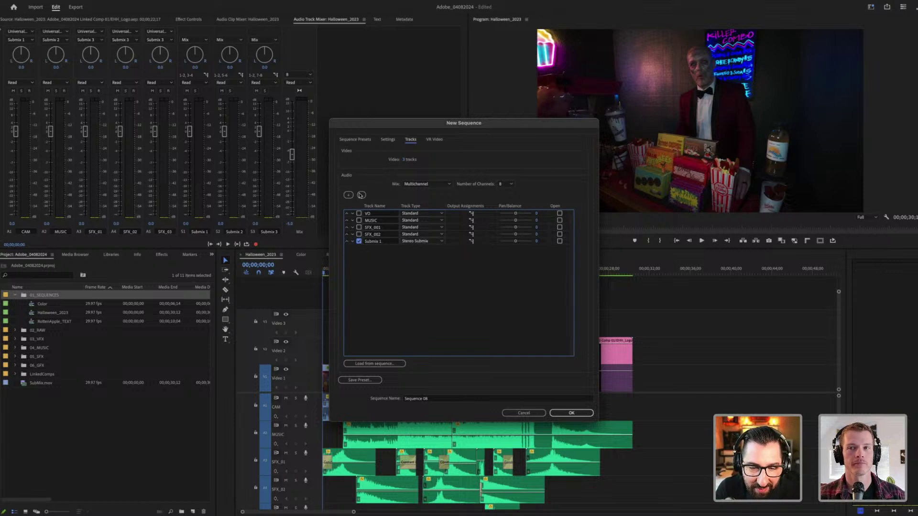
click(361, 195)
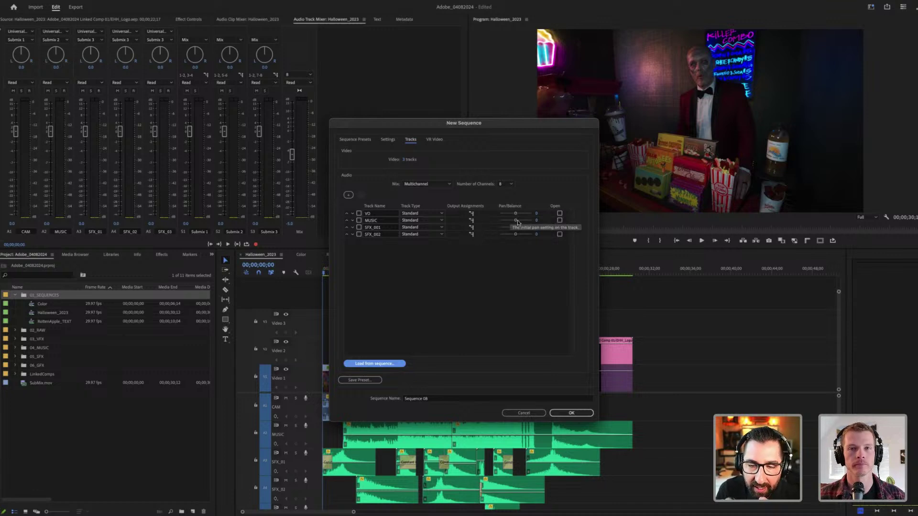
Step: Change the VO track's type to Mono and pan it fully left to -100
click(422, 213)
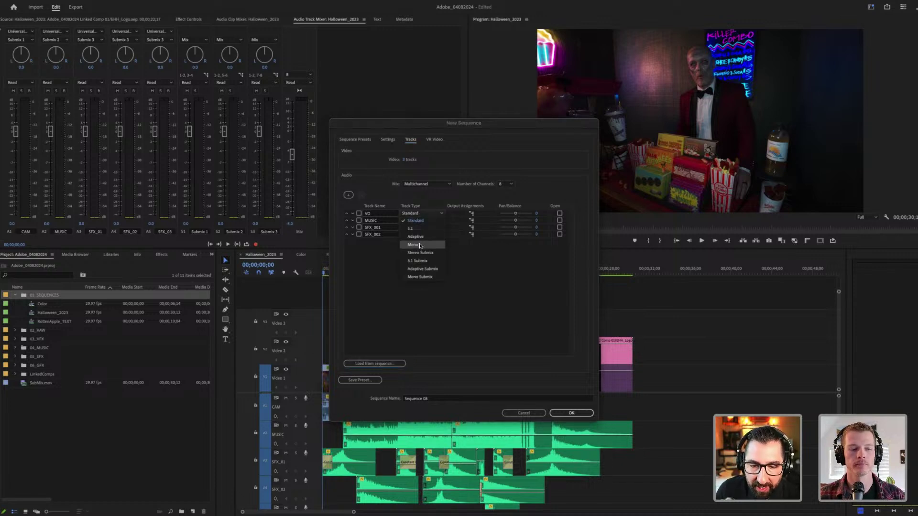
key(Return)
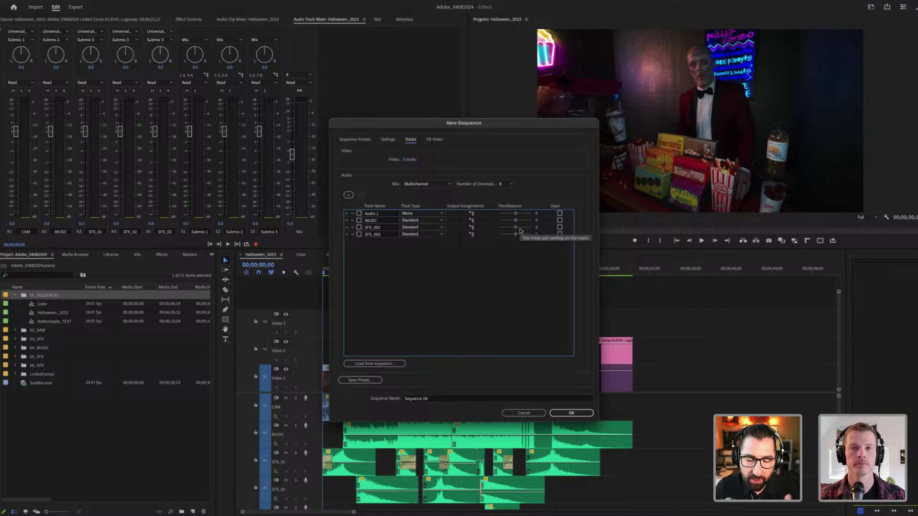
drag(515, 213, 498, 213)
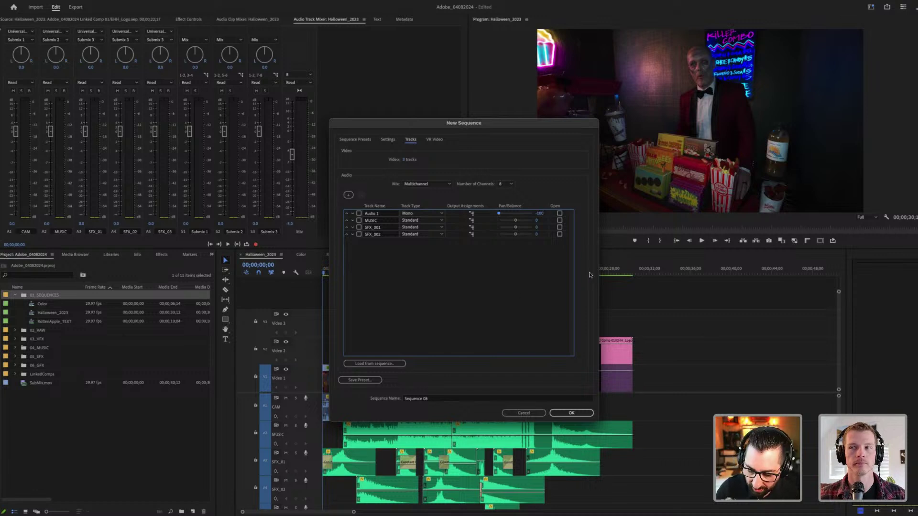
Step: Reset the first audio track's pan to 0 and create the sequence
click(542, 213)
text(0)
key(Return)
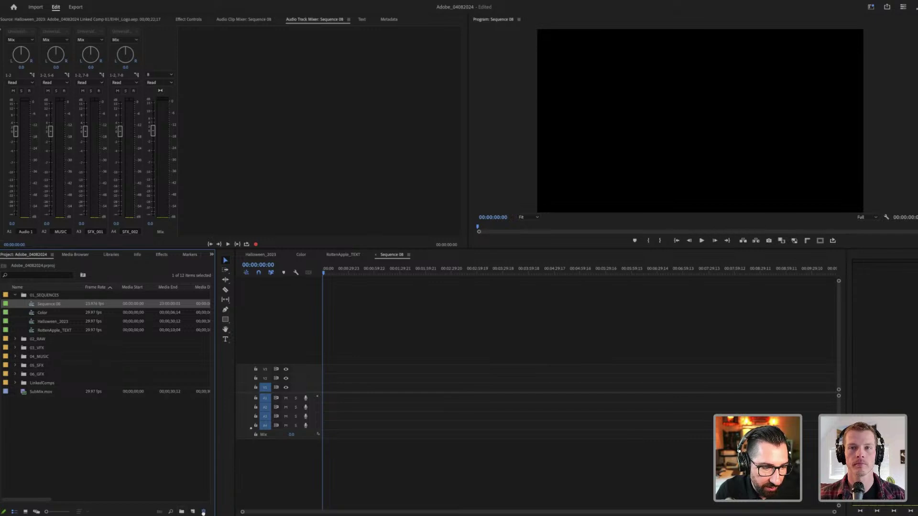
Step: Undo the sequence's creation and start another new sequence in the sequences bin, showing its track settings
key(ctrl+z)
click(46, 295)
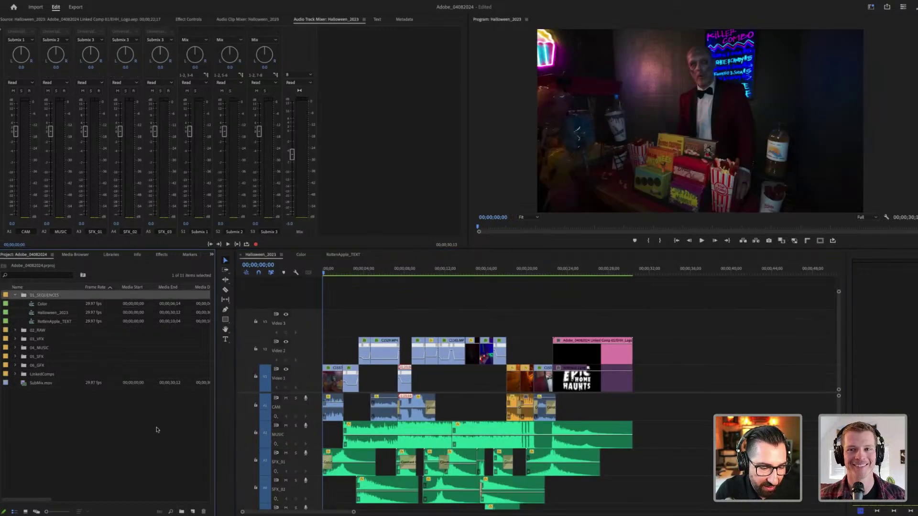
click(193, 512)
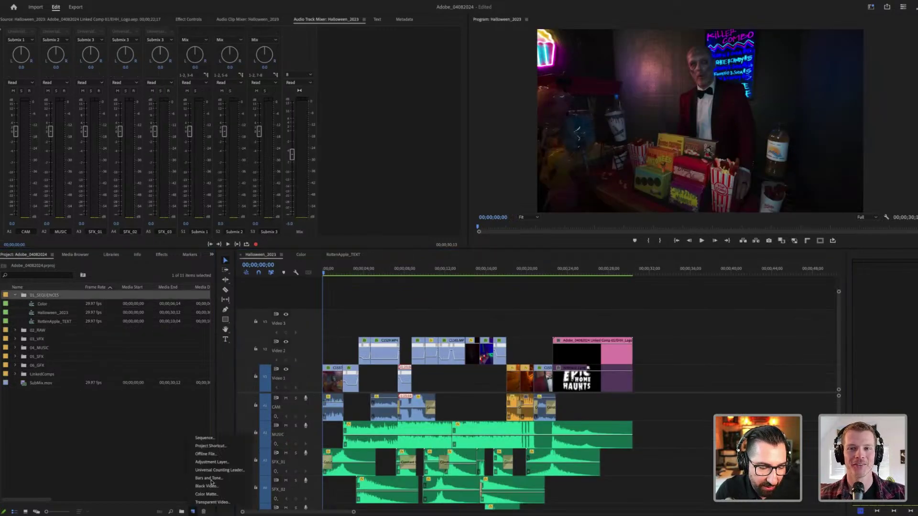
key(ctrl+n)
click(411, 139)
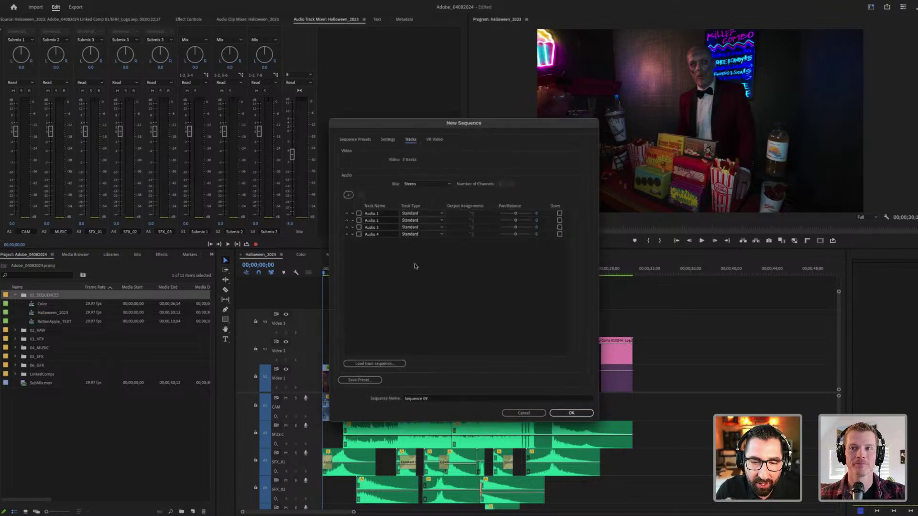
Step: Set the new sequence's audio mix to Multichannel and change the Audio 1 track's type to Mono
click(414, 214)
click(422, 184)
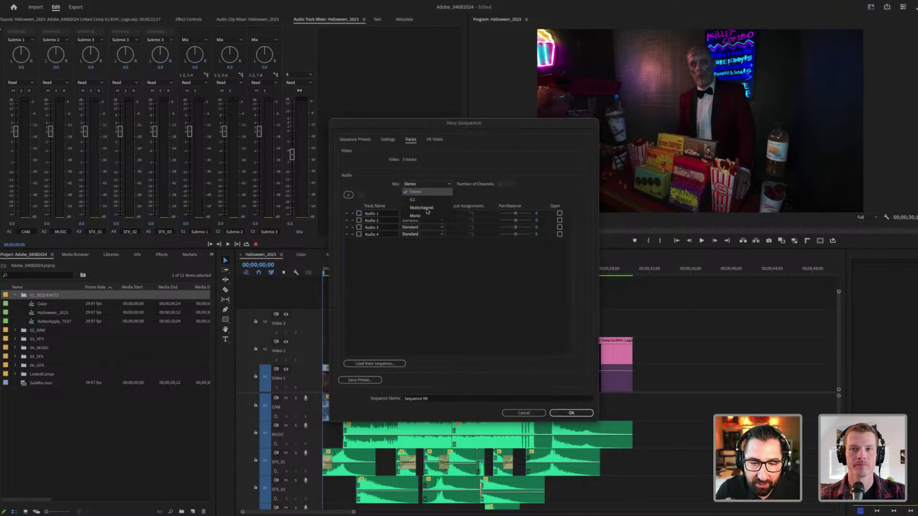
click(427, 211)
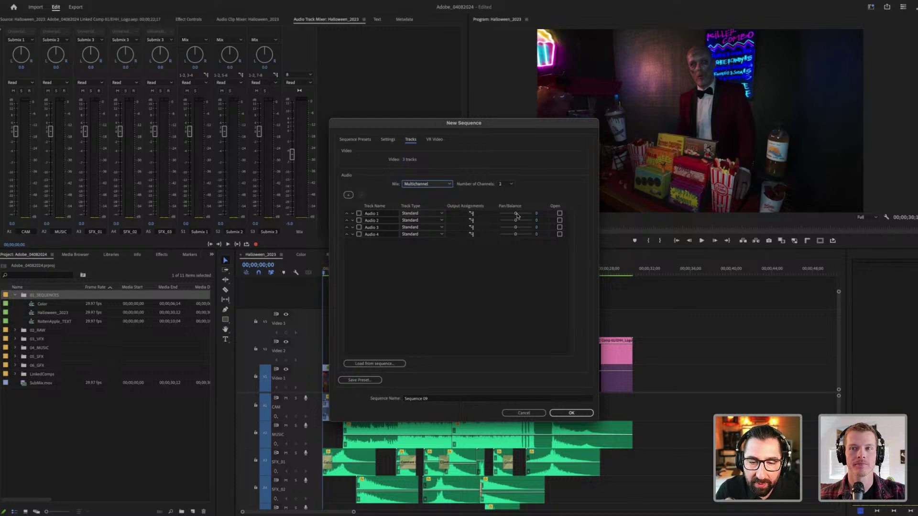
click(434, 214)
click(412, 244)
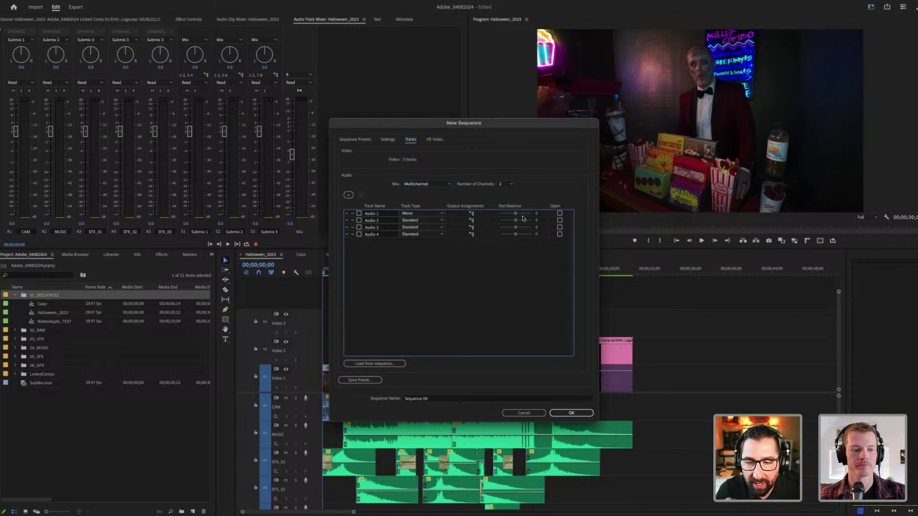
Step: Try panning Audio 1 to the right, resetting its pan to 0 and its track type to Standard
drag(543, 215, 536, 216)
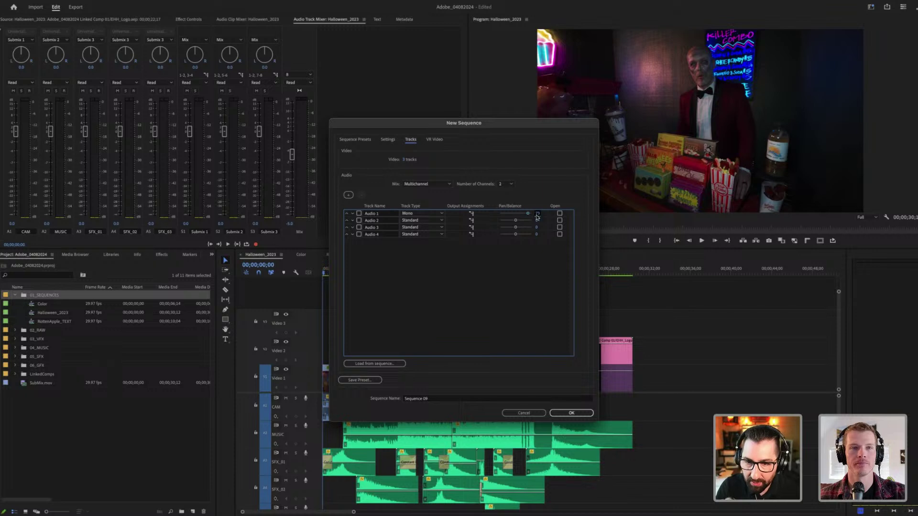
click(536, 213)
text(0)
key(Return)
click(407, 216)
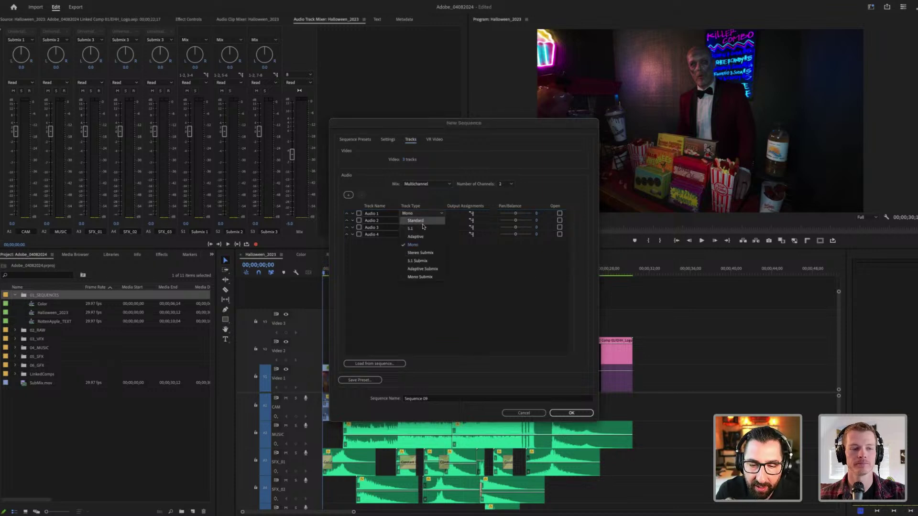
click(412, 222)
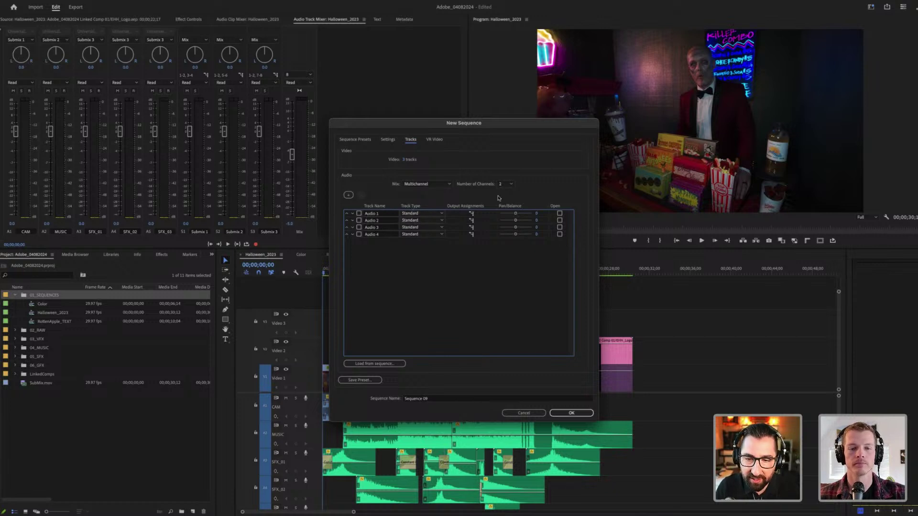
Step: Set the number of channels to 8 and bring up the option to save a sequence preset, dismissing it without saving
click(508, 184)
click(506, 248)
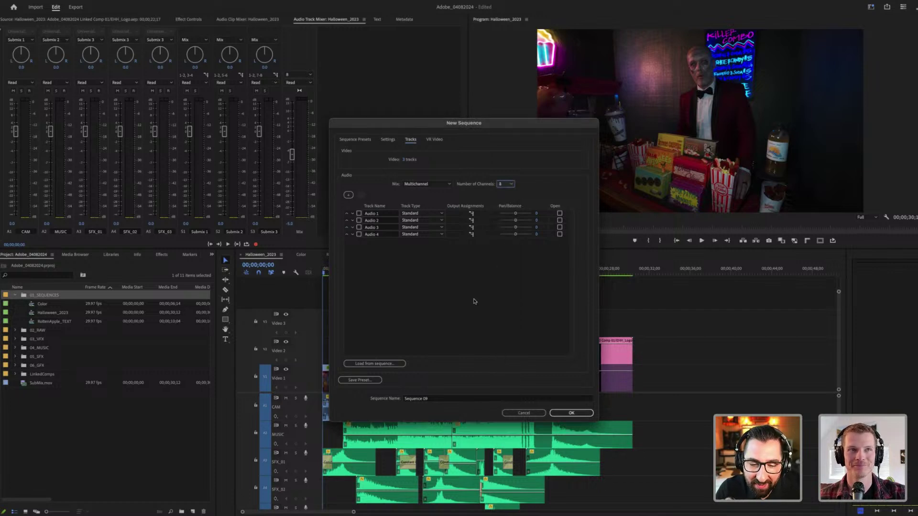
click(360, 380)
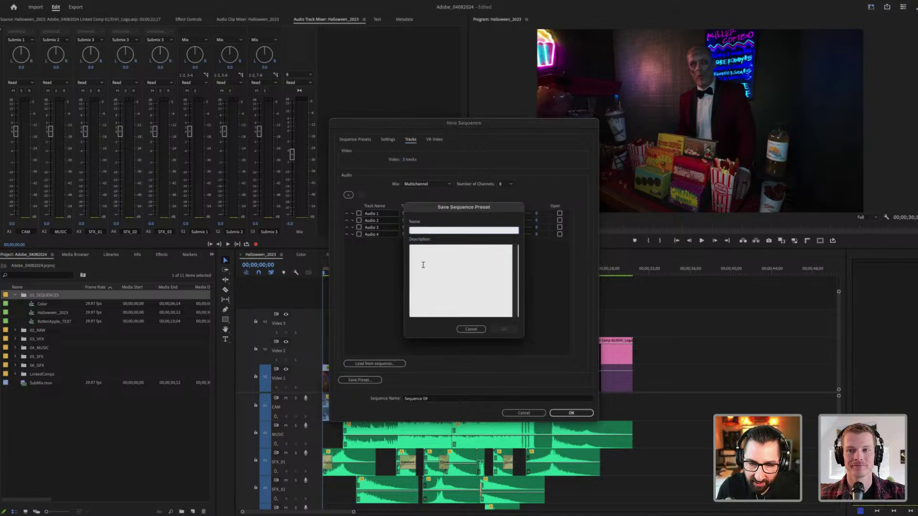
click(476, 329)
Step: Review the saved custom sequence preset's description and settings, and cancel the new sequence
click(361, 142)
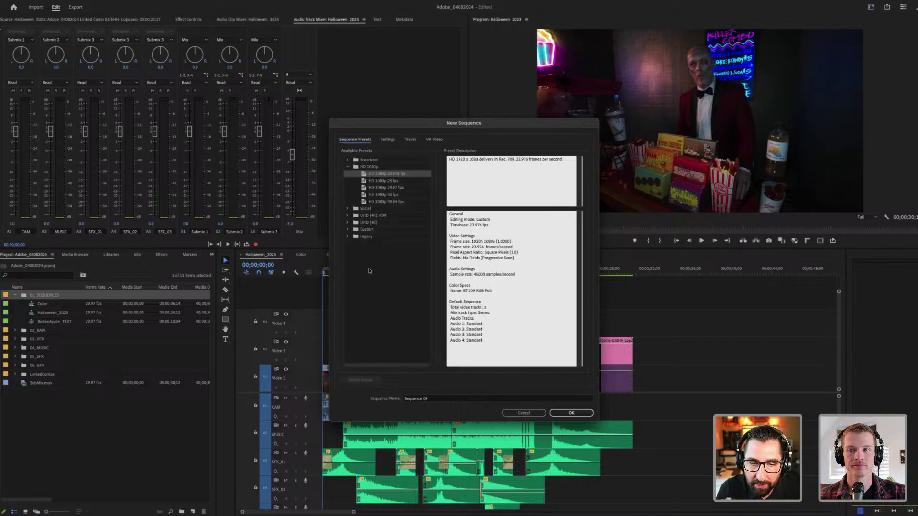
double_click(371, 232)
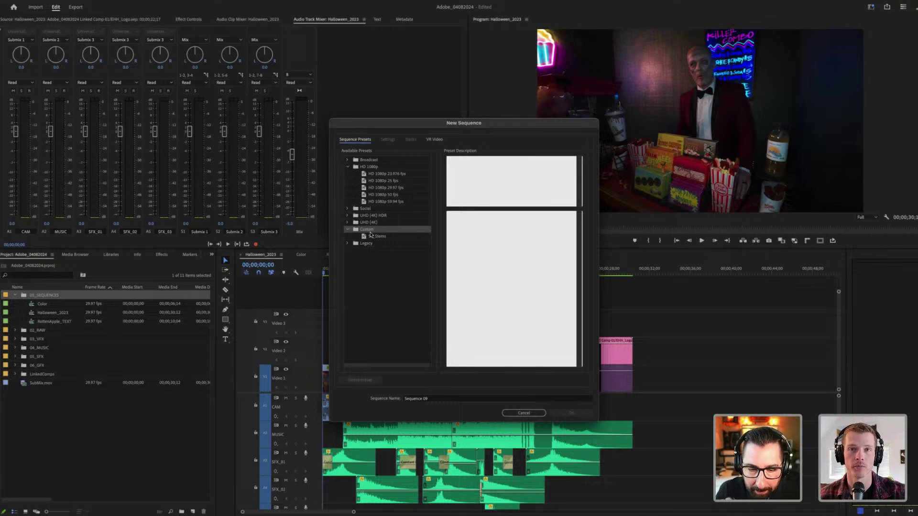
click(372, 236)
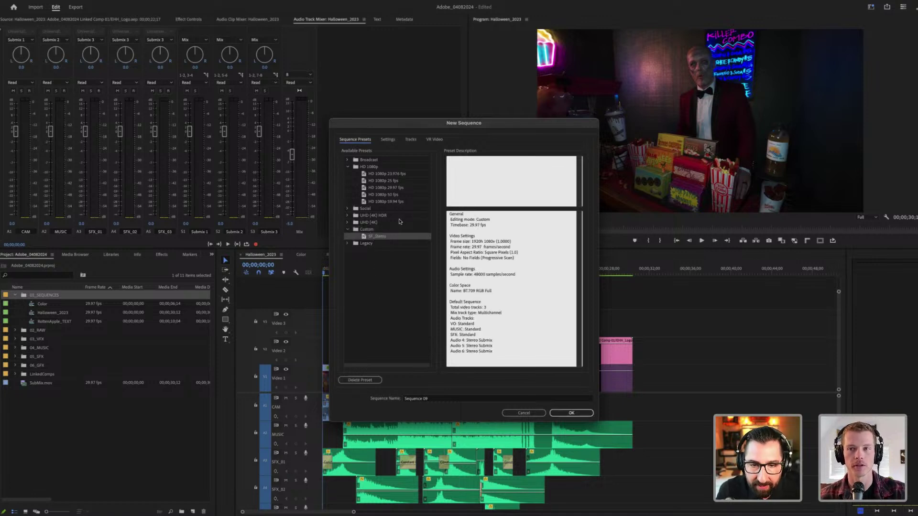
click(389, 140)
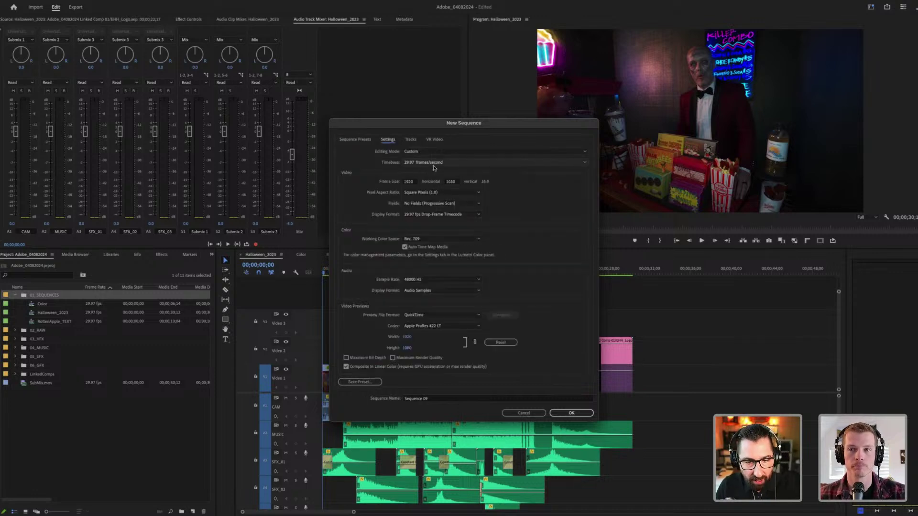
click(367, 140)
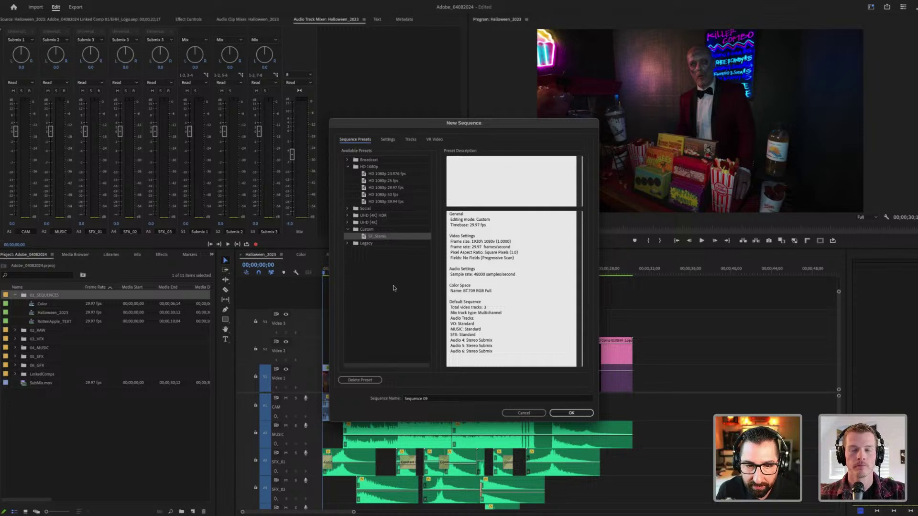
click(521, 414)
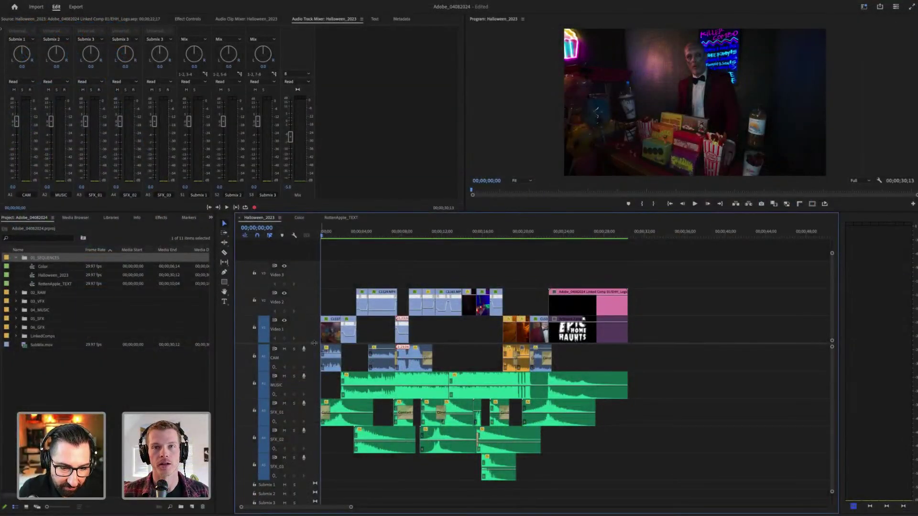
Step: Start another new sequence in the sequences bin and set its audio mix to Multichannel
drag(314, 348, 314, 356)
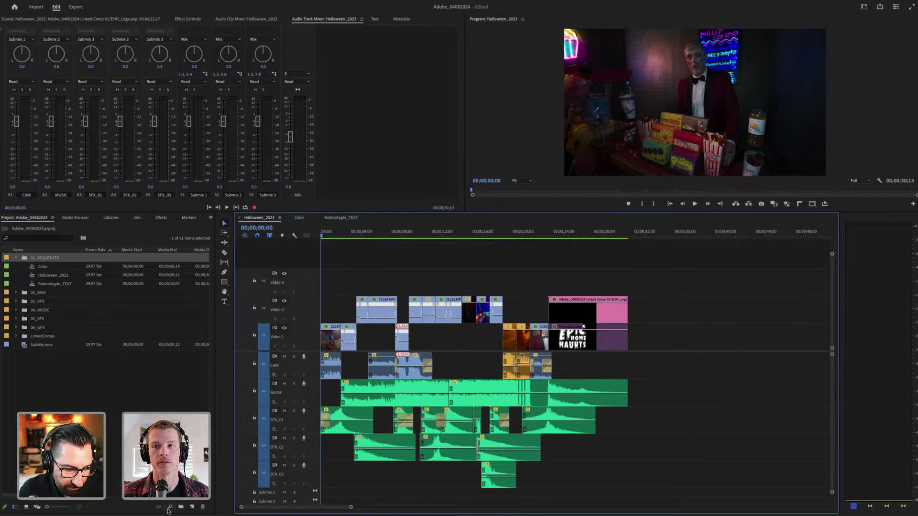
click(191, 507)
click(223, 438)
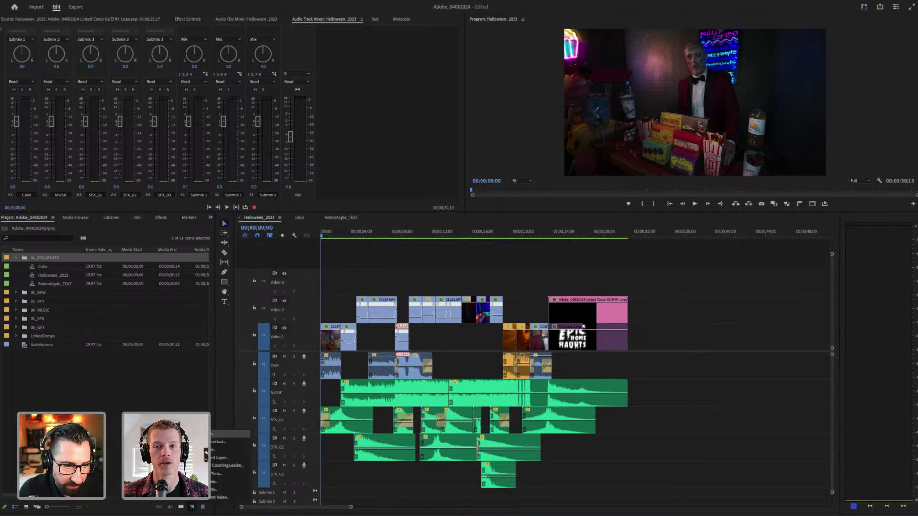
click(408, 137)
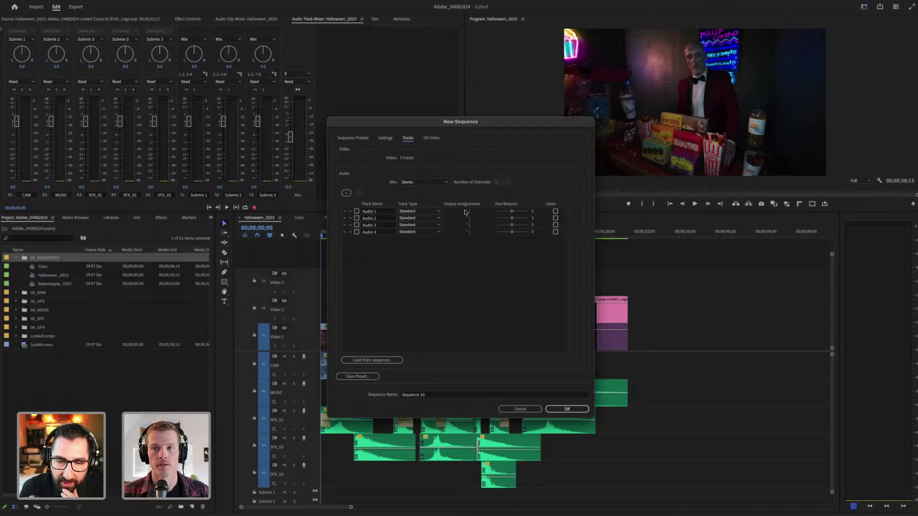
click(423, 183)
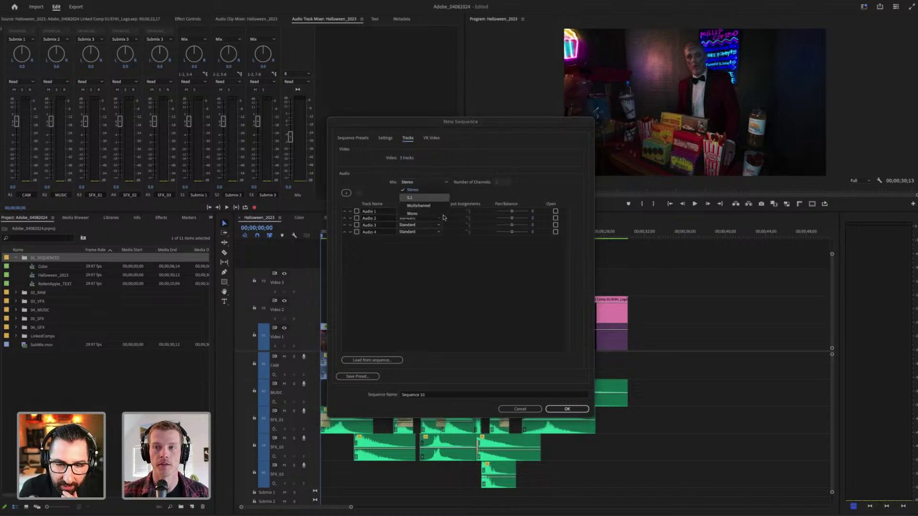
click(416, 198)
Step: Check Audio 1's output channel assignments and set the number of channels to 8
click(471, 213)
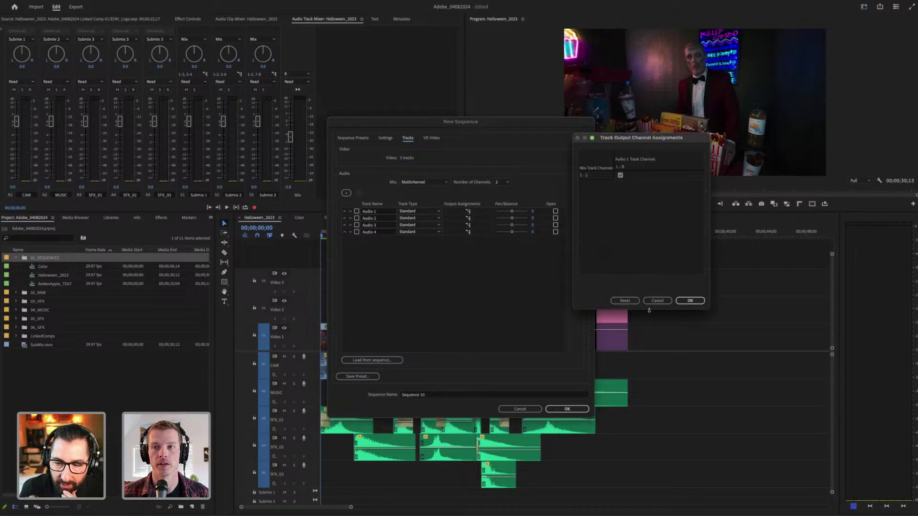
click(653, 301)
click(502, 182)
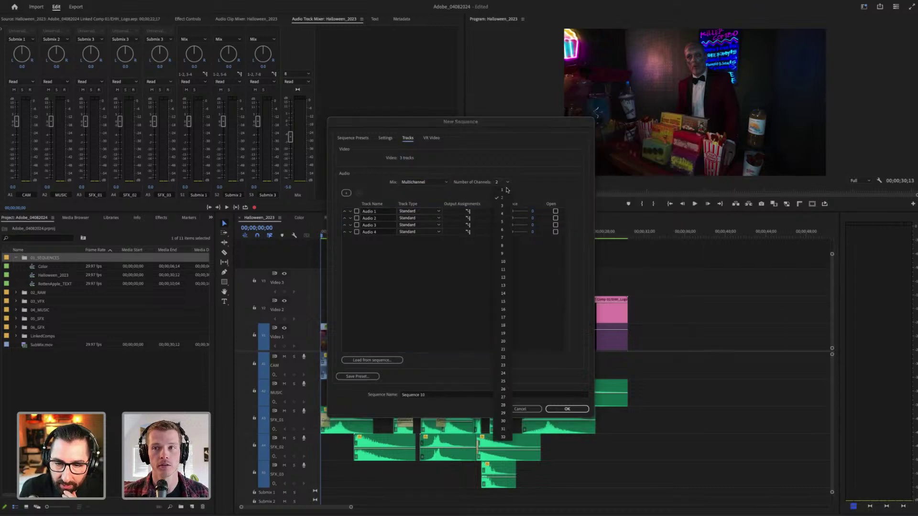
click(502, 247)
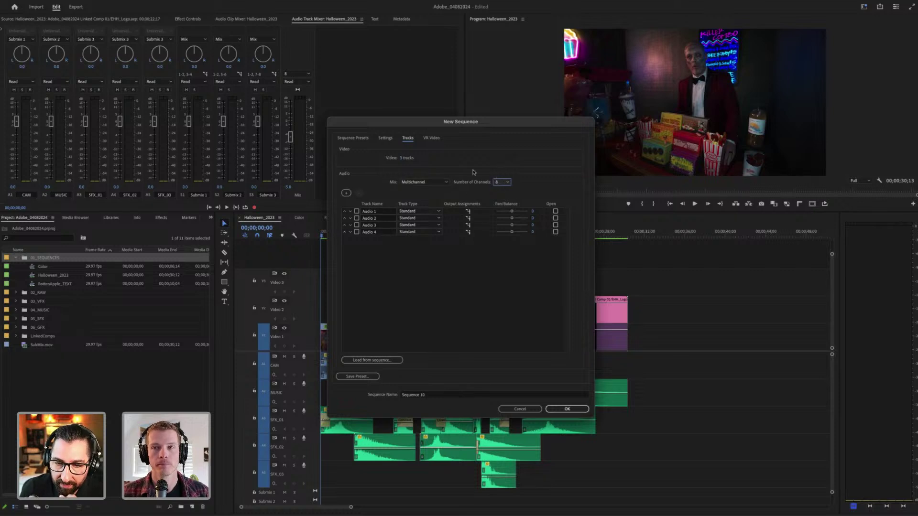
Step: Examine the available channel counts and Audio 1's output channel assignments, and cancel the new sequence
click(503, 185)
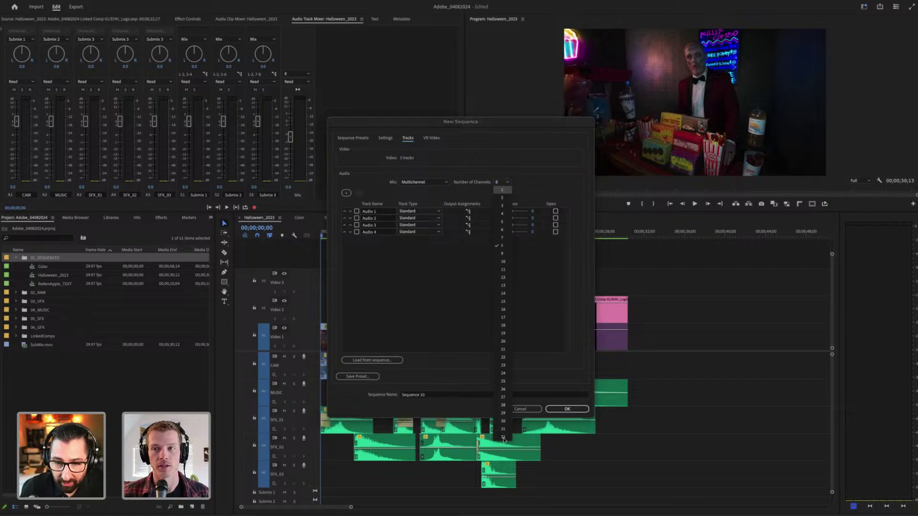
click(475, 191)
click(469, 212)
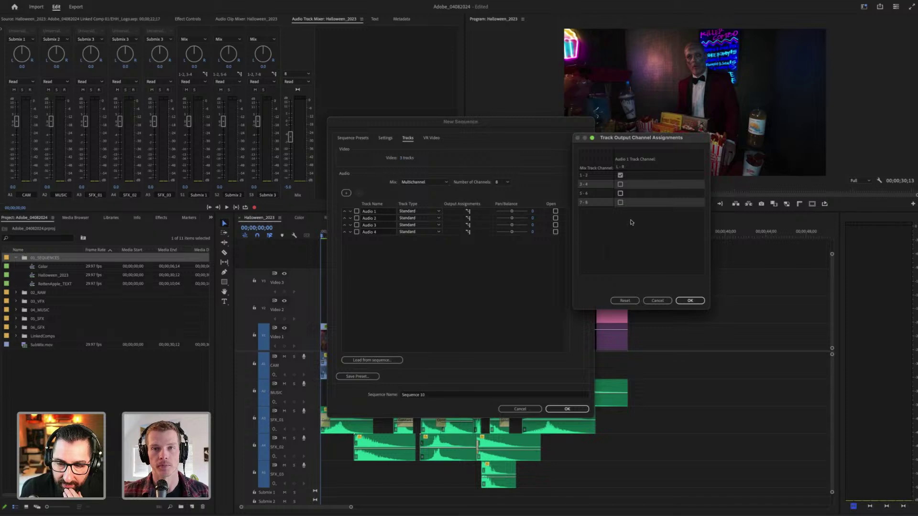
click(657, 300)
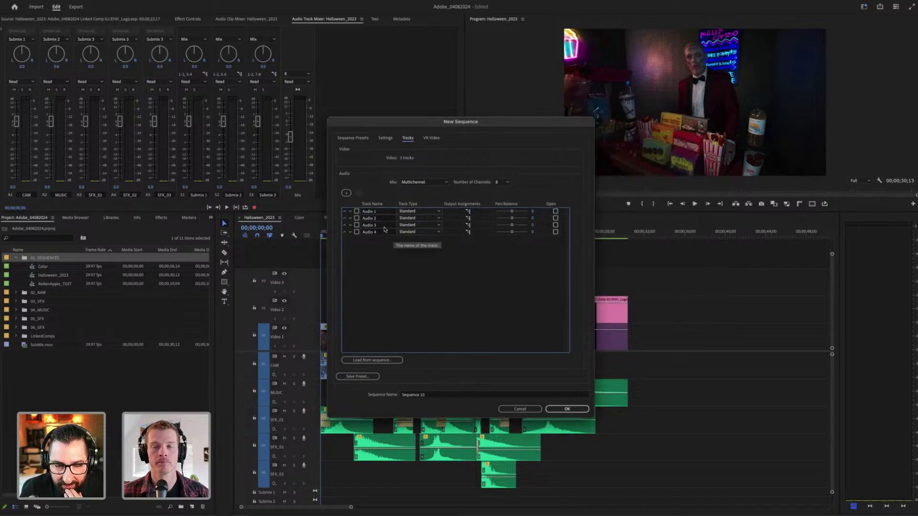
click(382, 232)
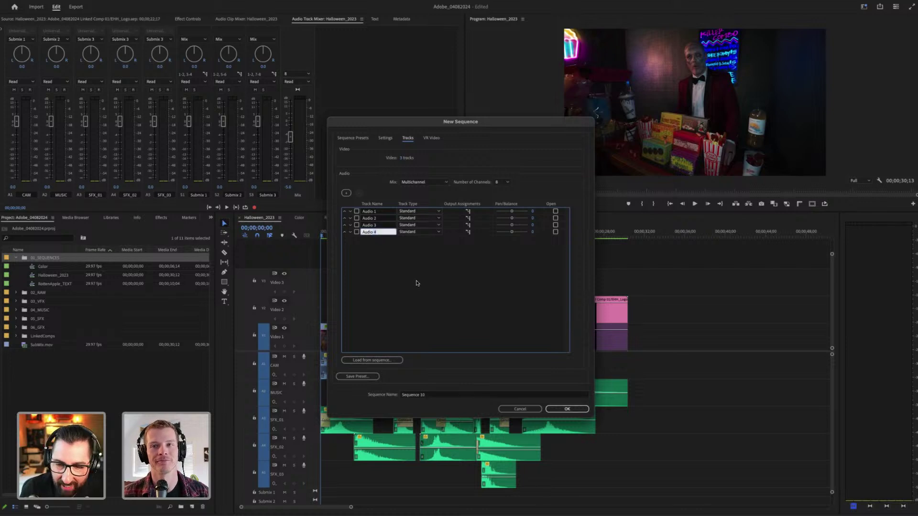
click(416, 283)
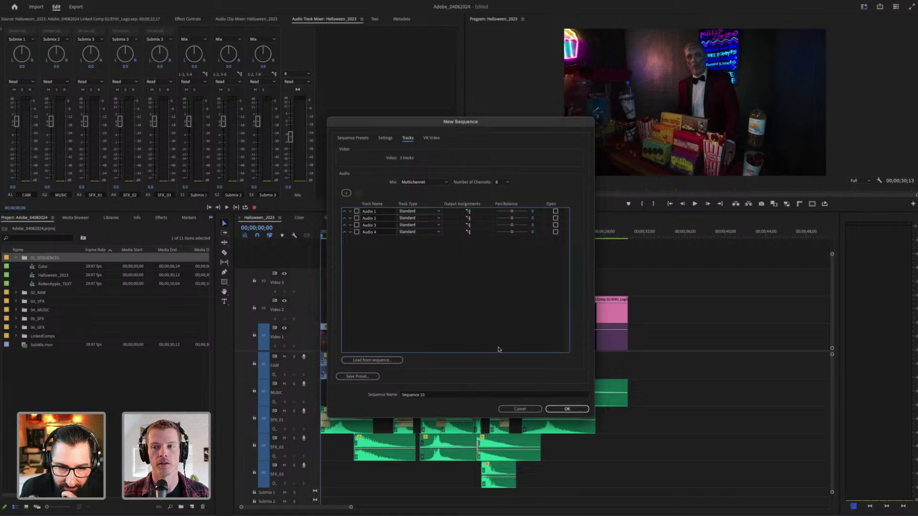
click(521, 409)
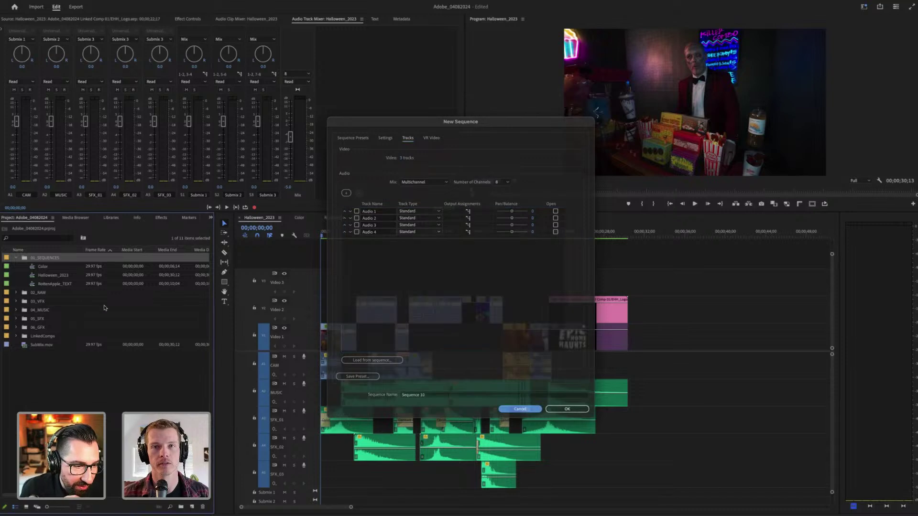
Step: Open the Color sequence from the sequences bin and play it briefly
click(43, 269)
double_click(43, 269)
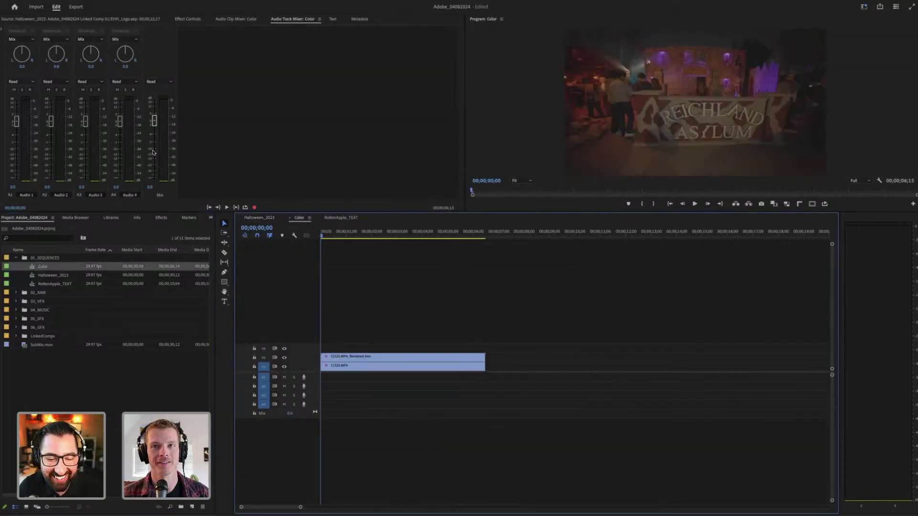
key(space)
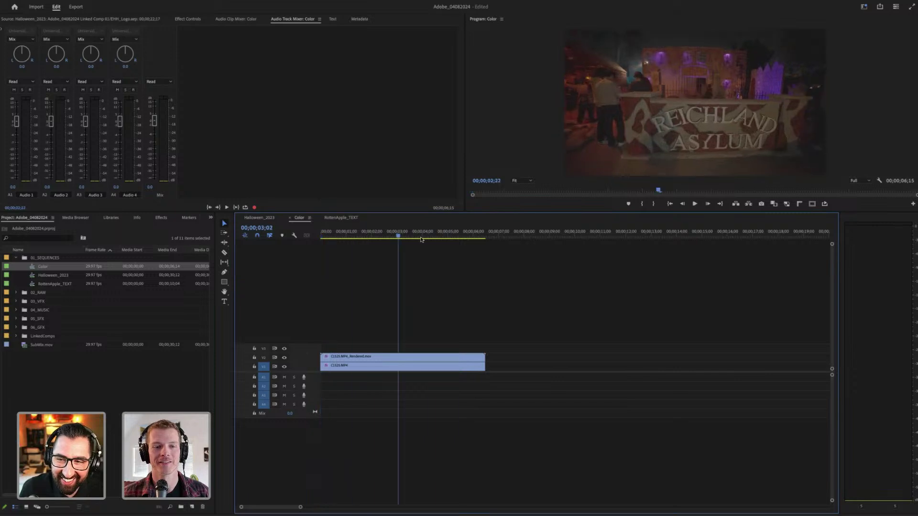
key(space)
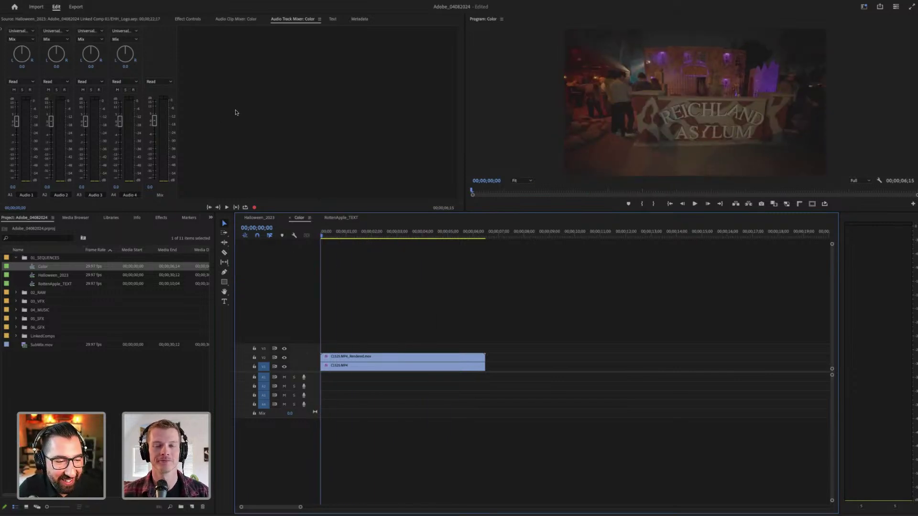
Step: Check the Color sequence's audio options in its sequence settings and leave them unchanged
click(111, 4)
click(124, 15)
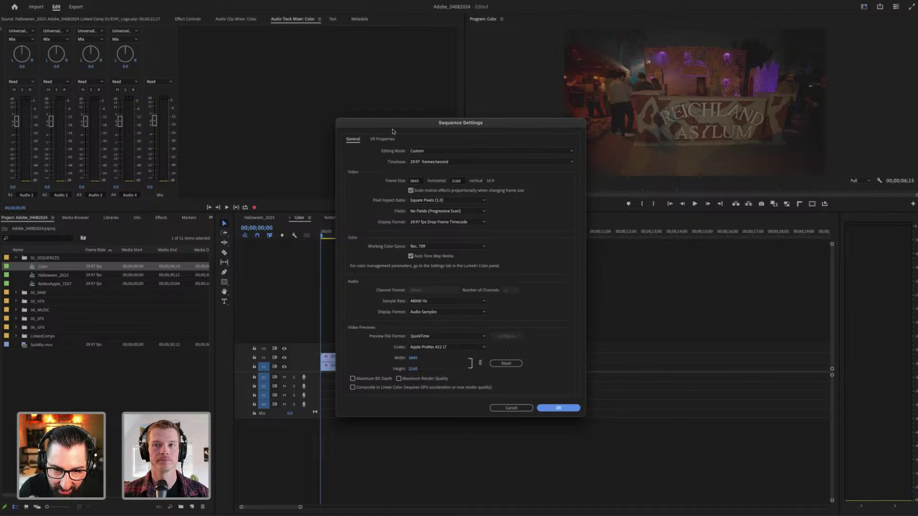
click(511, 408)
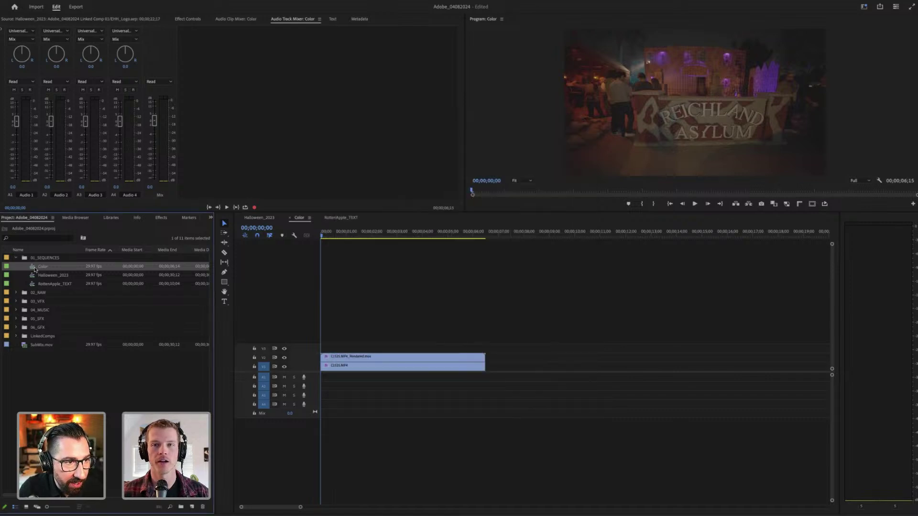
Step: Look through Audio 1's output routing, input and automation mode options in the Color sequence's track mixer
click(31, 40)
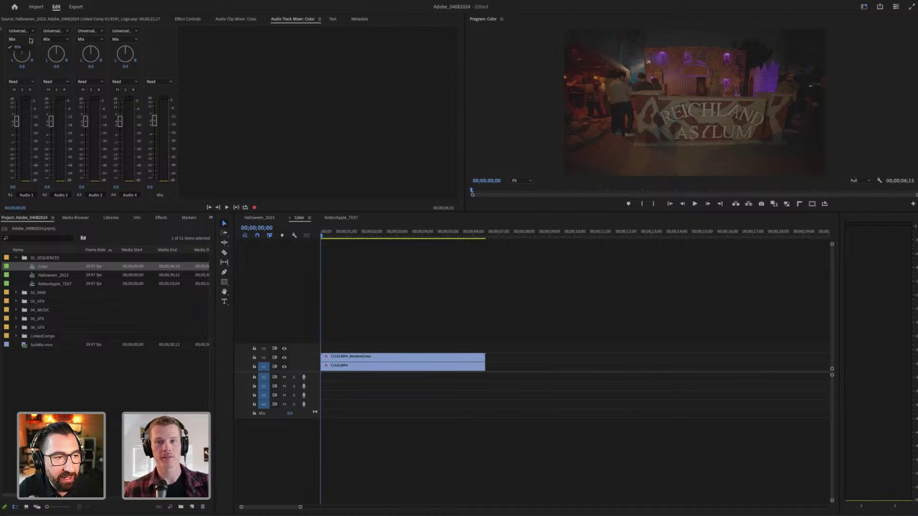
click(26, 31)
key(Escape)
click(27, 83)
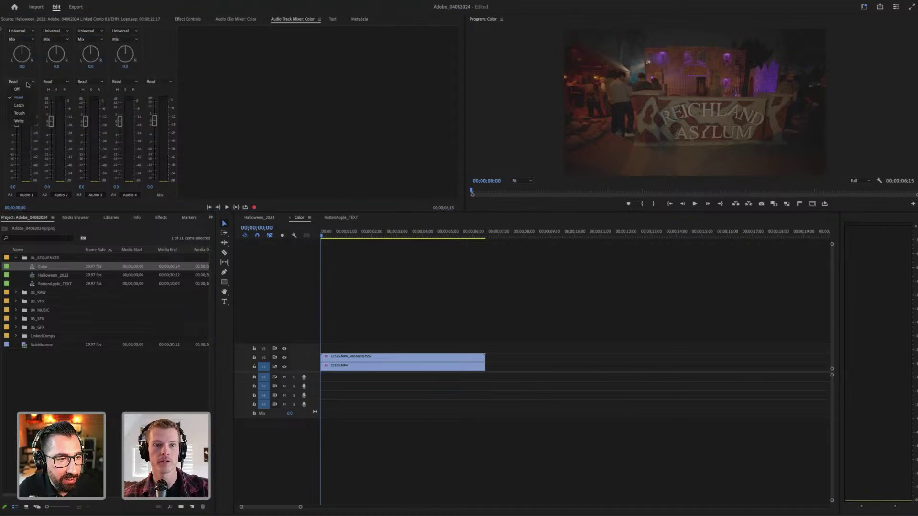
click(27, 84)
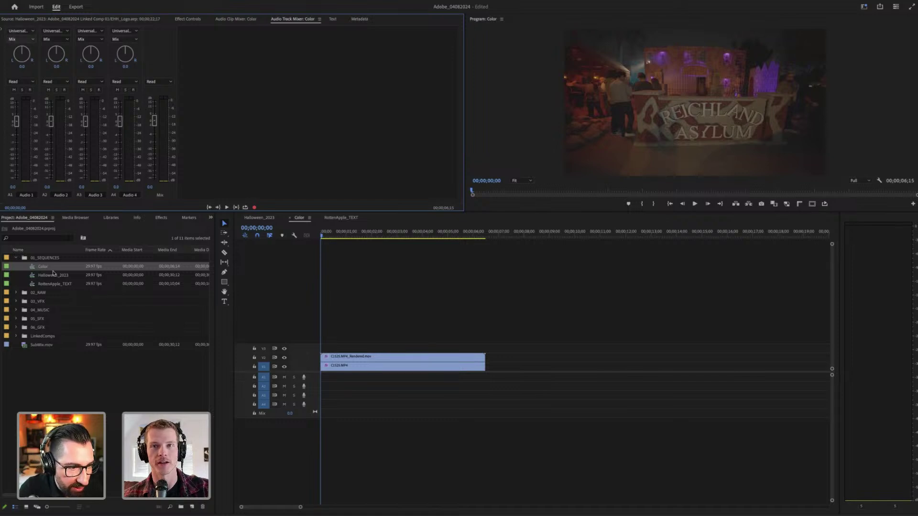
Step: Check the Color sequence's audio channel mapping in Modify Clip and leave it unchanged
right_click(31, 266)
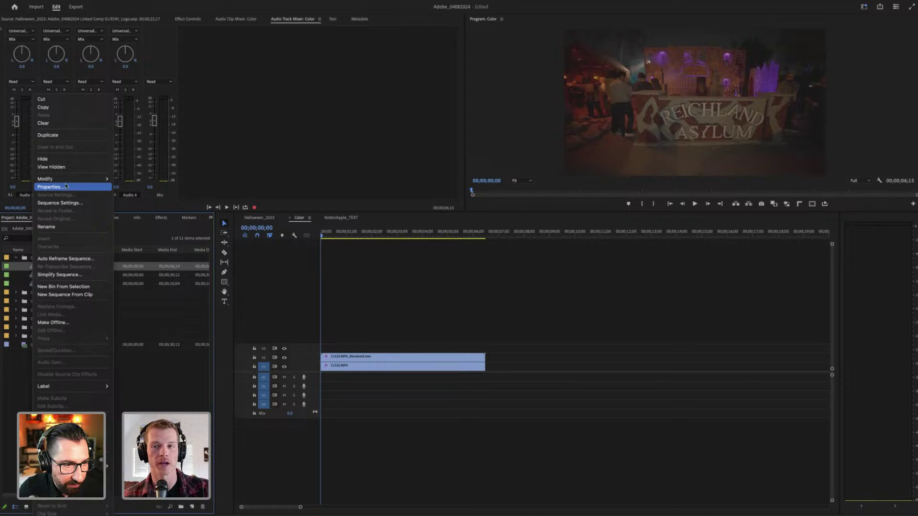
mouse_move(66, 183)
click(139, 179)
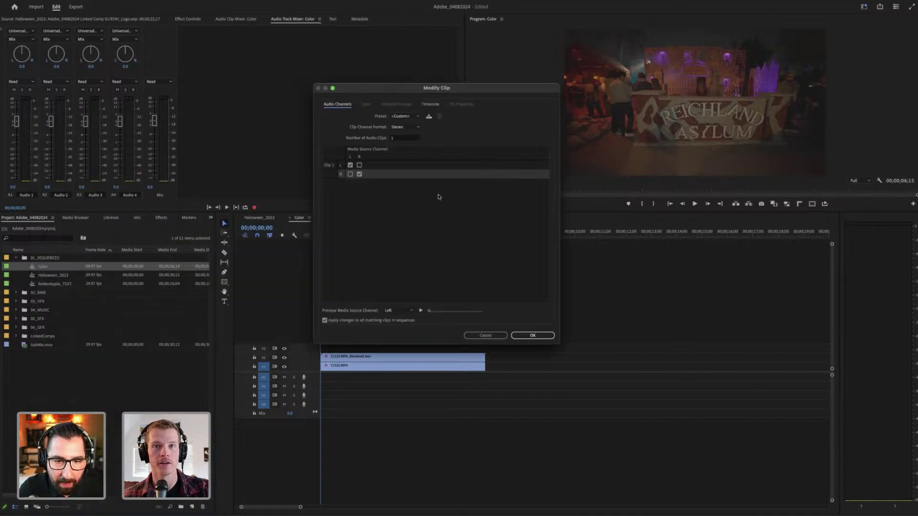
click(489, 336)
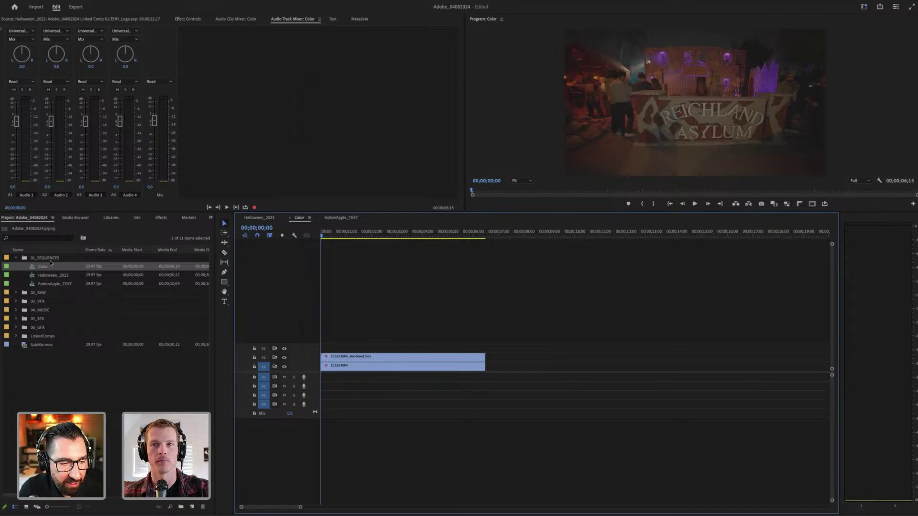
Step: Check the Color sequence's settings and properties for its audio channel format, keeping everything unchanged
right_click(36, 267)
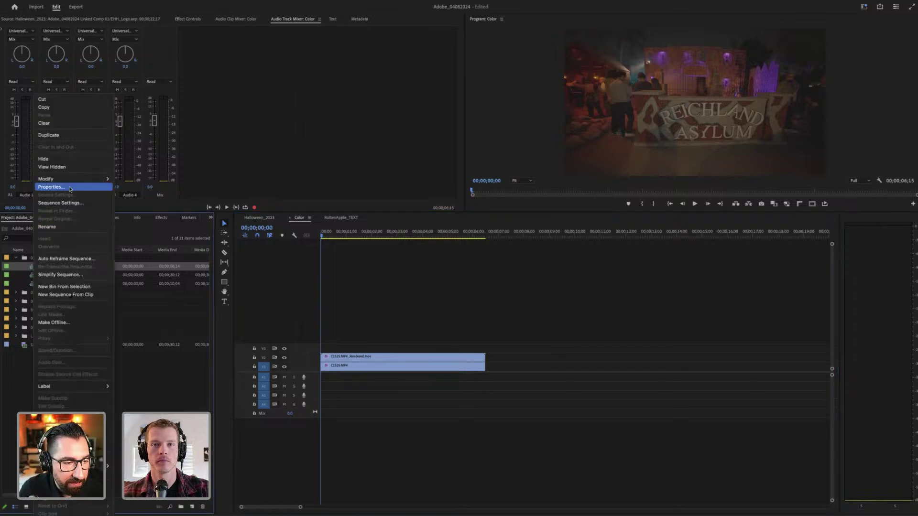
click(66, 203)
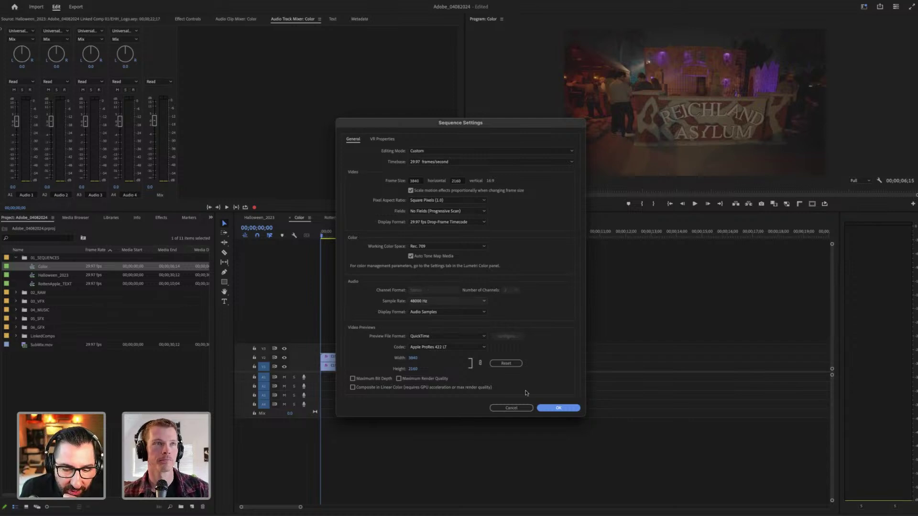
click(511, 408)
right_click(32, 269)
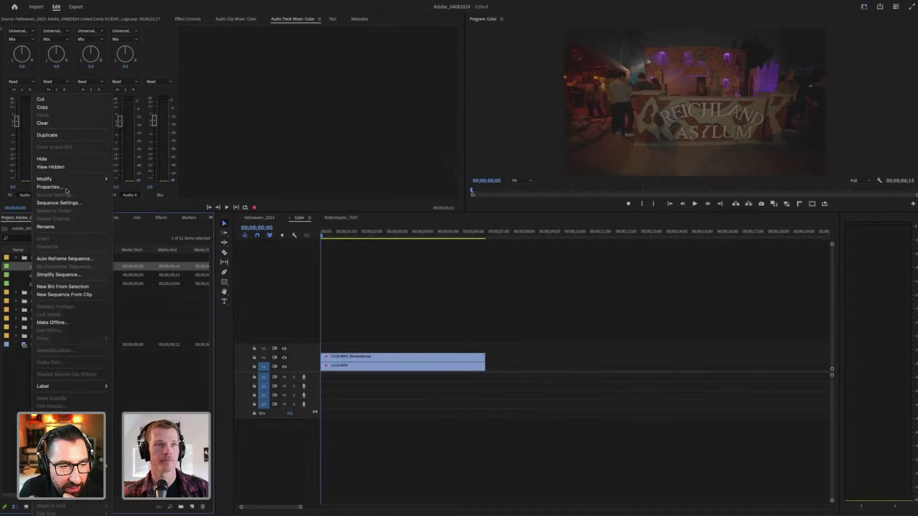
click(50, 187)
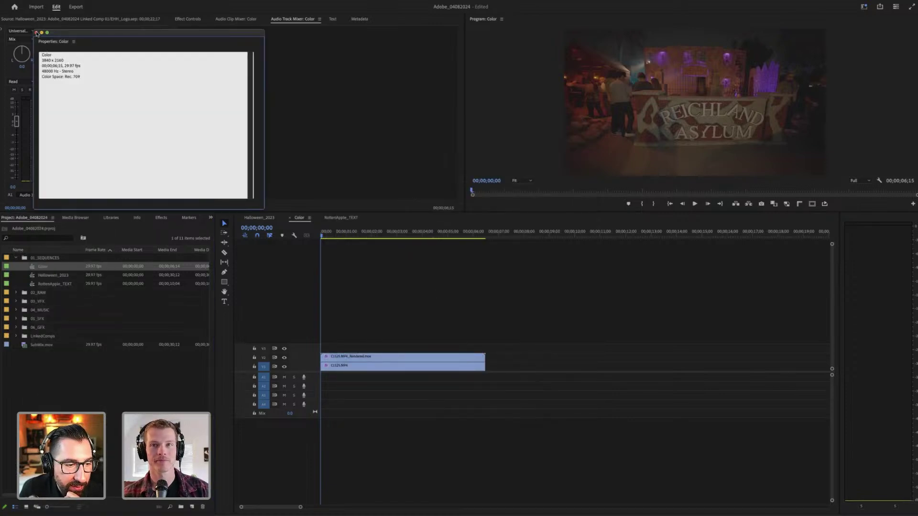
click(36, 32)
right_click(37, 266)
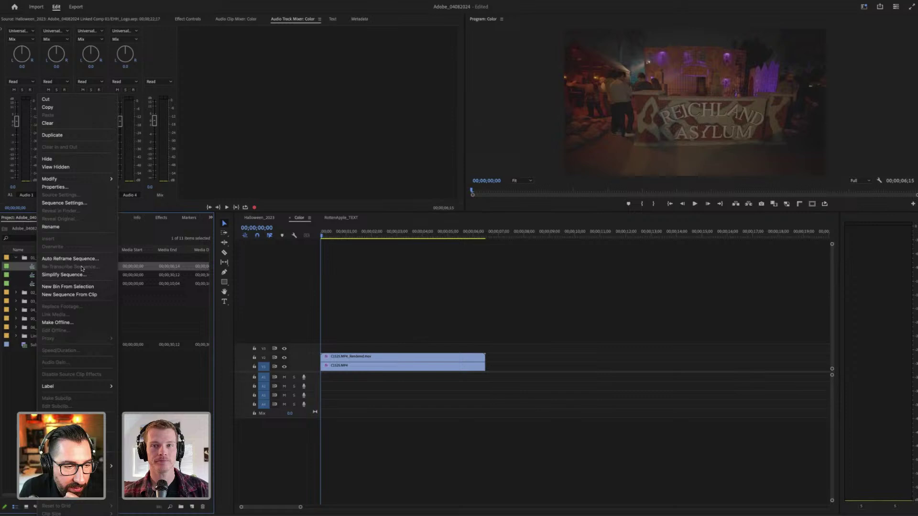
click(84, 204)
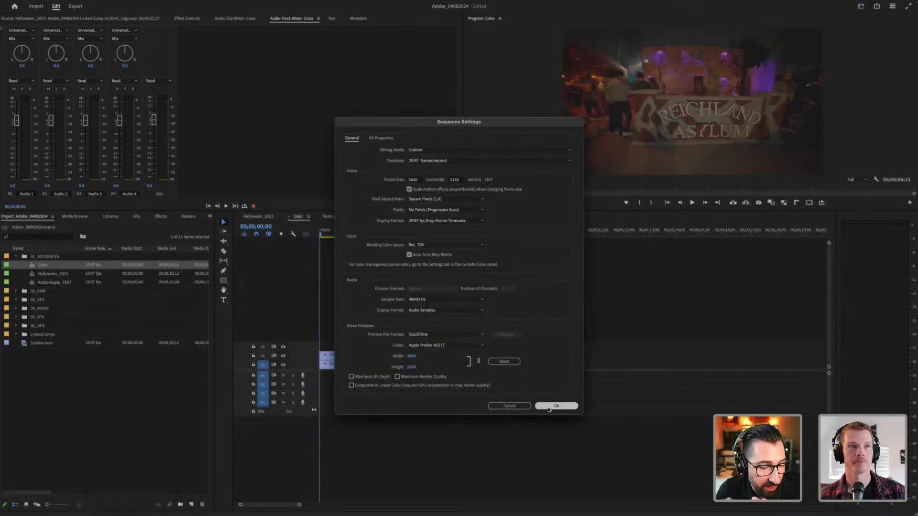
click(550, 410)
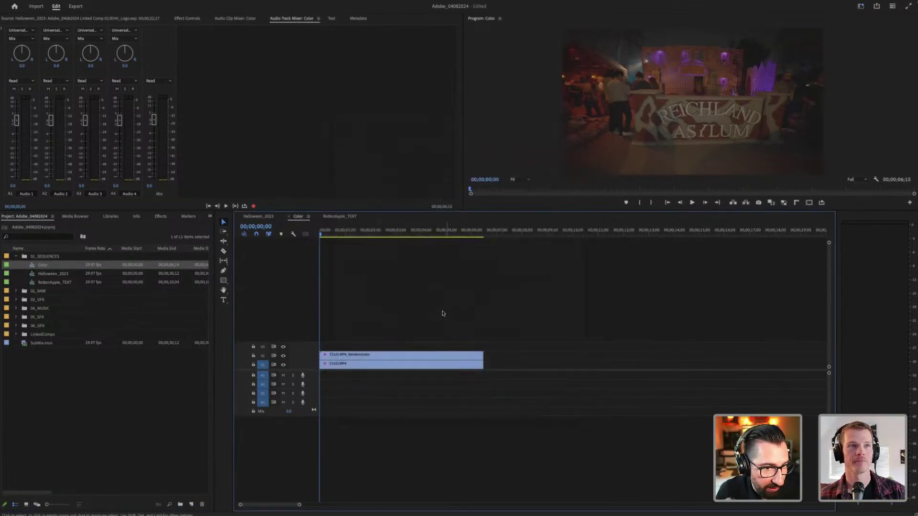
Step: Open the Halloween_2023 sequence, show its Audio Track Mixer, and make the mixer taller
click(259, 216)
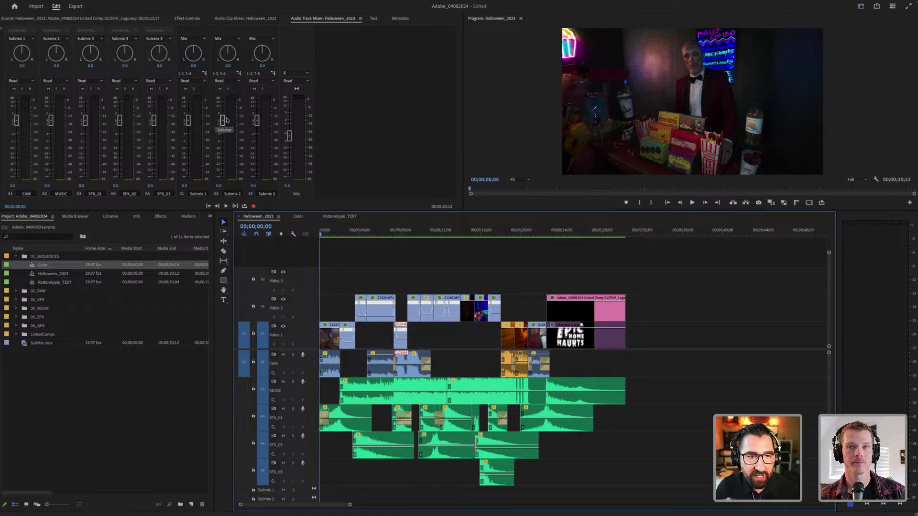
click(252, 19)
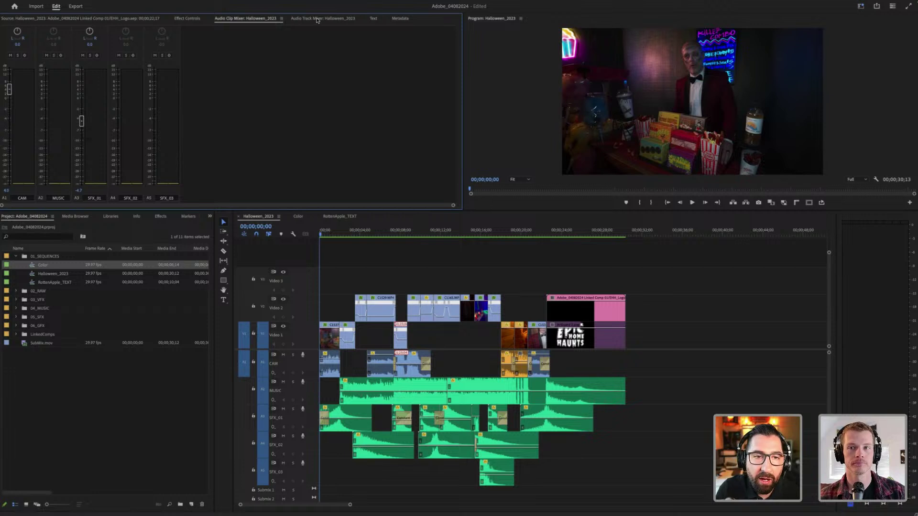
click(225, 4)
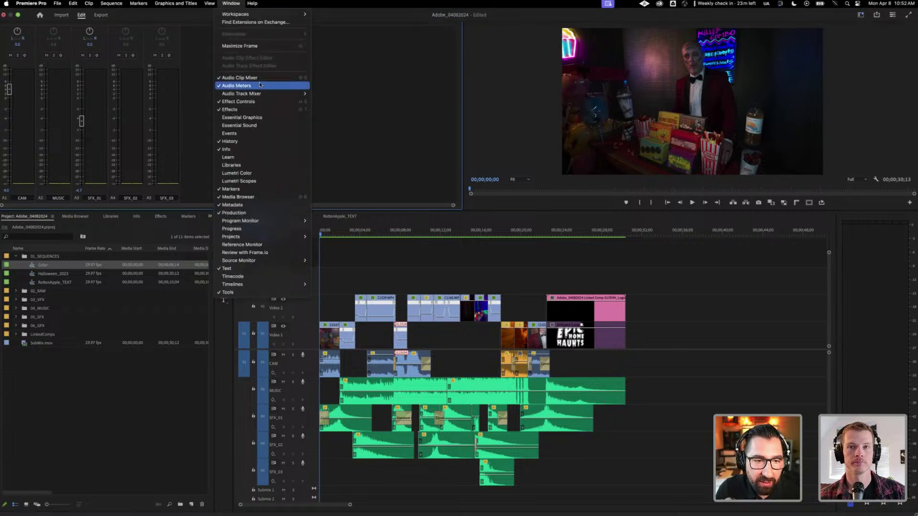
mouse_move(263, 94)
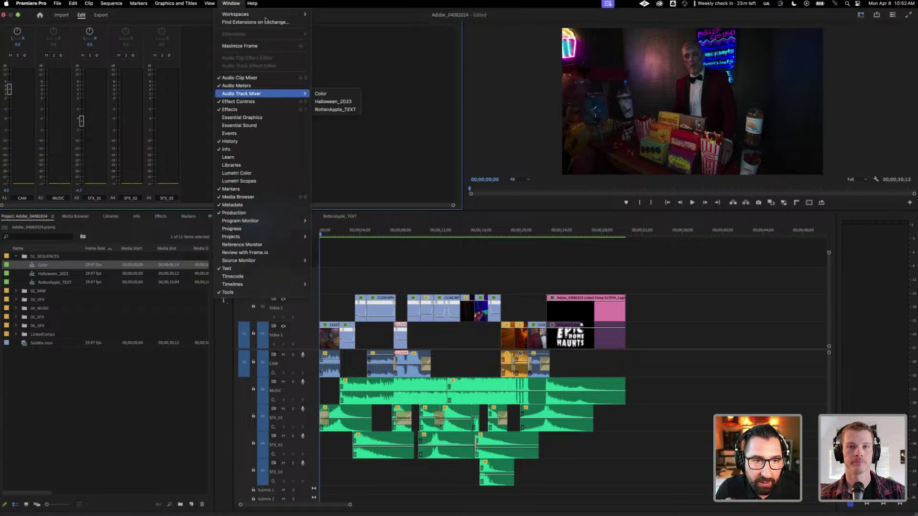
click(333, 101)
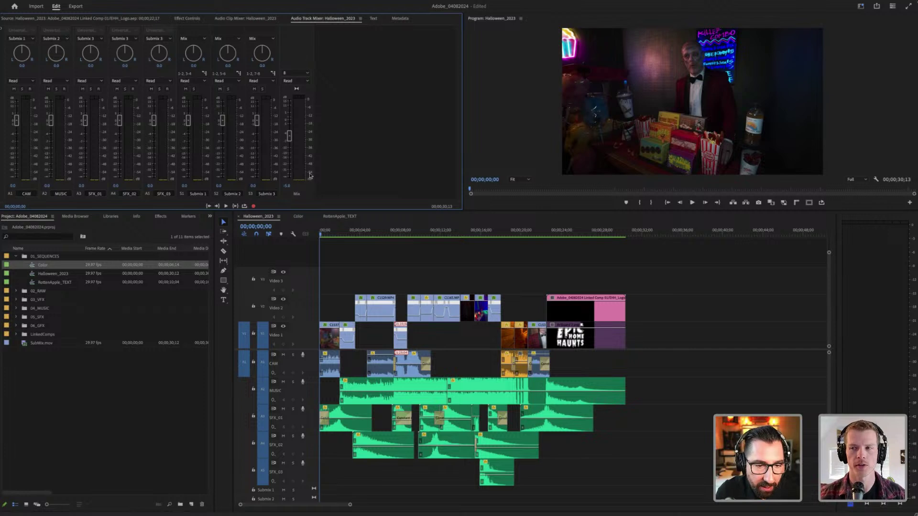
drag(306, 211, 310, 247)
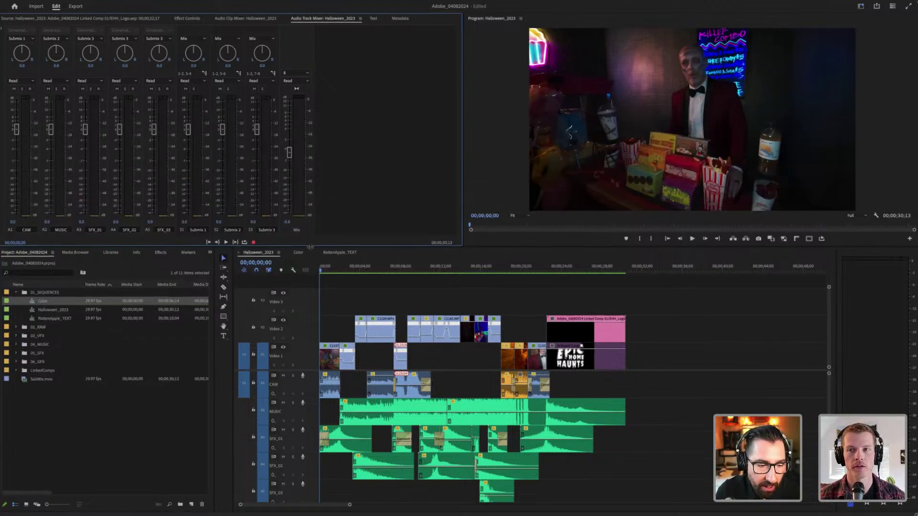
Step: Place SubMix.mov in the Halloween_2023 timeline on Video 1 and the audio tracks, leaving a gap after the existing edit
click(29, 380)
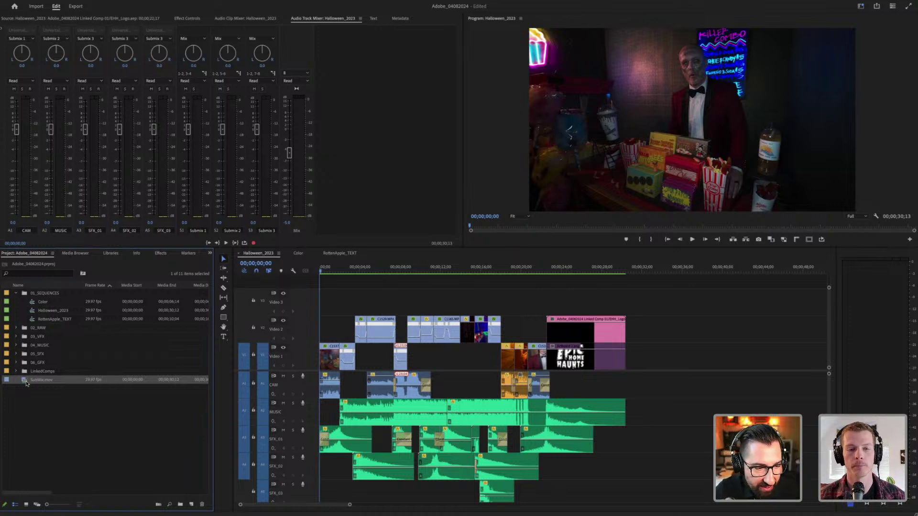
mouse_move(26, 382)
mouse_down()
mouse_move(267, 368)
mouse_move(757, 361)
mouse_move(306, 364)
mouse_move(50, 394)
mouse_move(43, 383)
mouse_up()
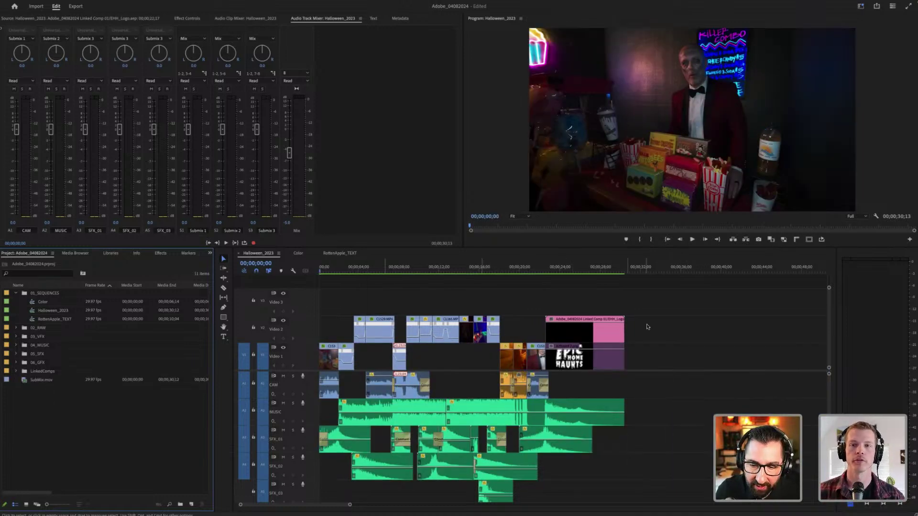
scroll(307, 392, down, 5)
click(27, 382)
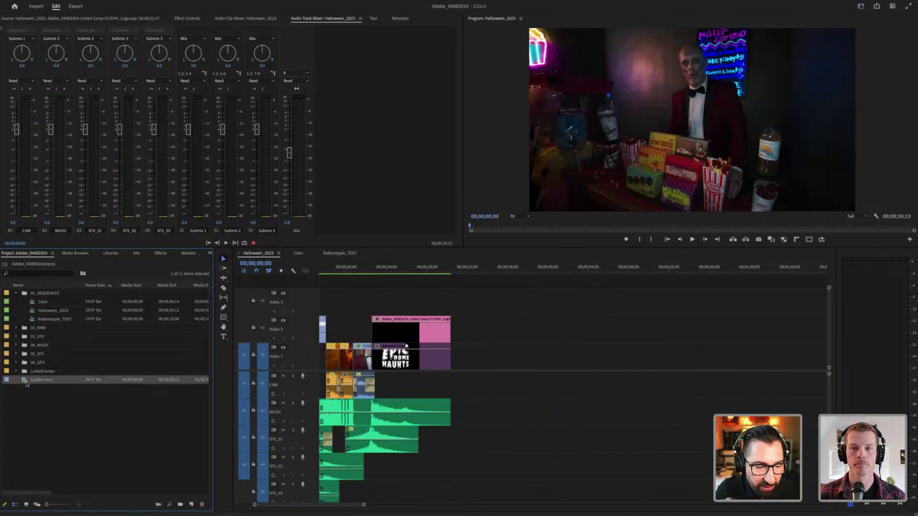
drag(128, 368, 529, 375)
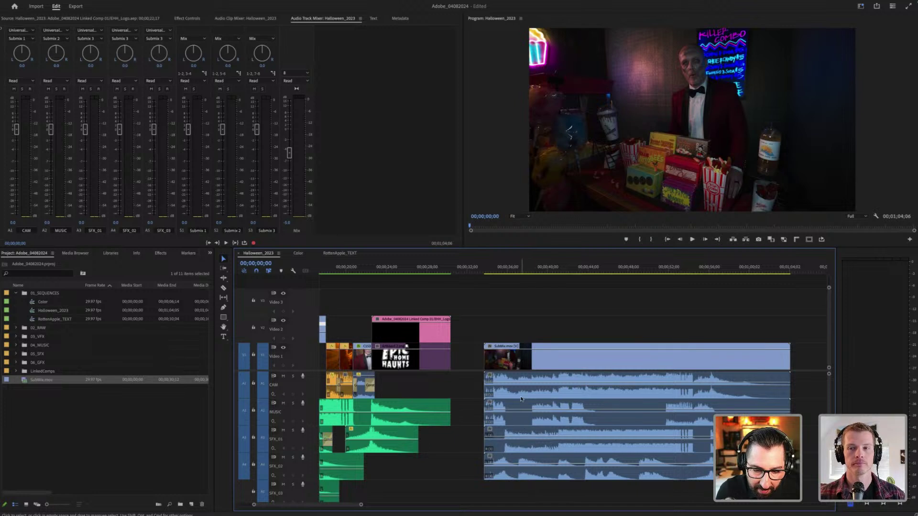
Step: Examine the separate stereo audio clips of SubMix.mov on the CAM, MUSIC, SFX_01 and SFX_02 tracks one by one
click(522, 444)
click(464, 417)
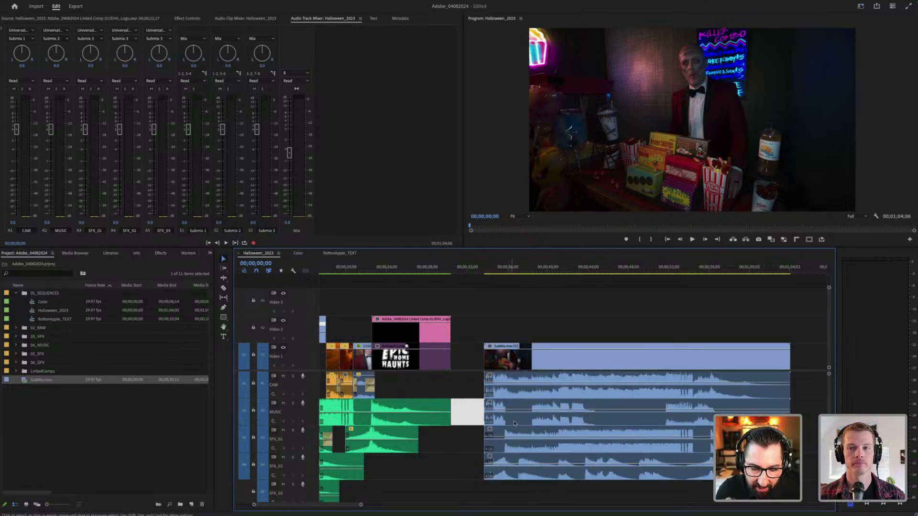
click(515, 423)
click(520, 442)
click(525, 478)
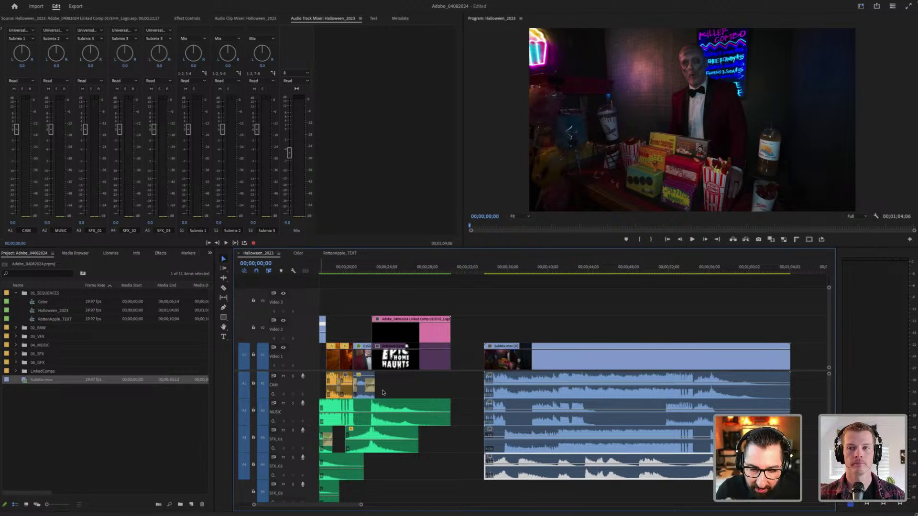
click(459, 385)
click(514, 391)
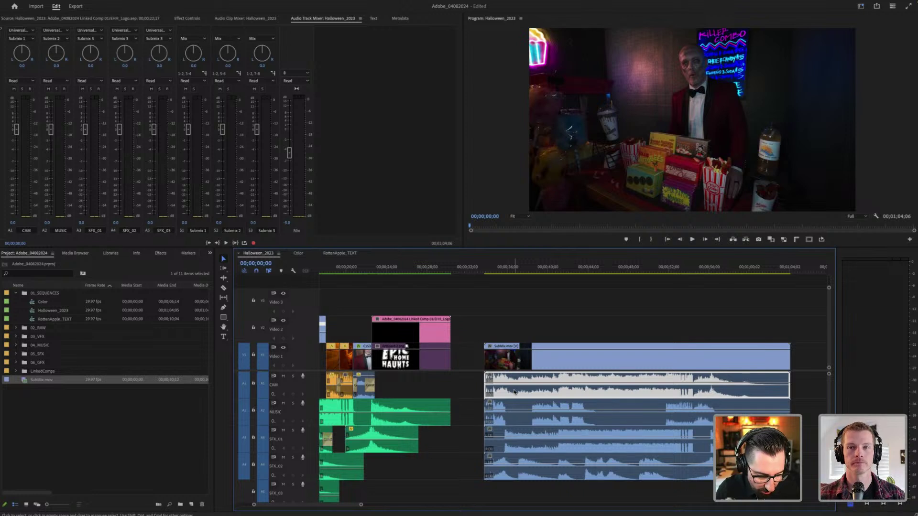
click(480, 386)
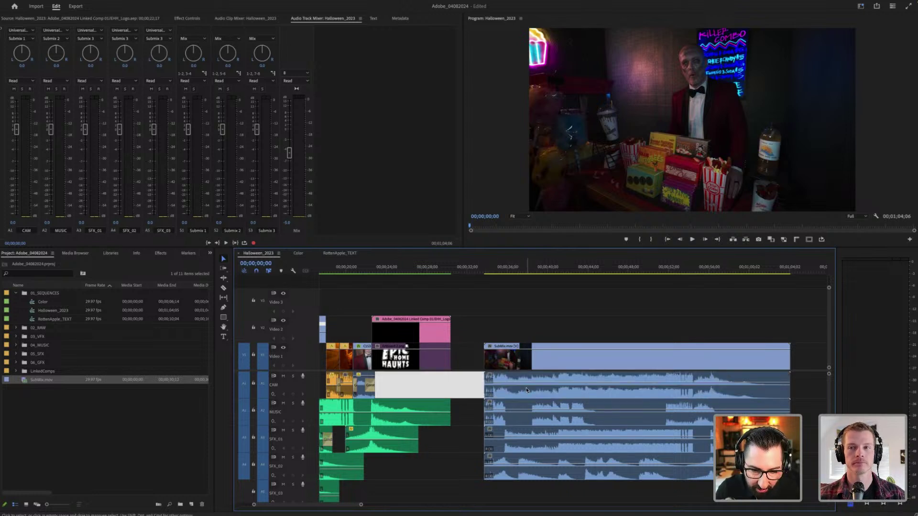
Step: Delete the SubMix.mov audio on the CAM and SFX_01 tracks, leaving the MUSIC and SFX_02 stems
click(528, 393)
key(Delete)
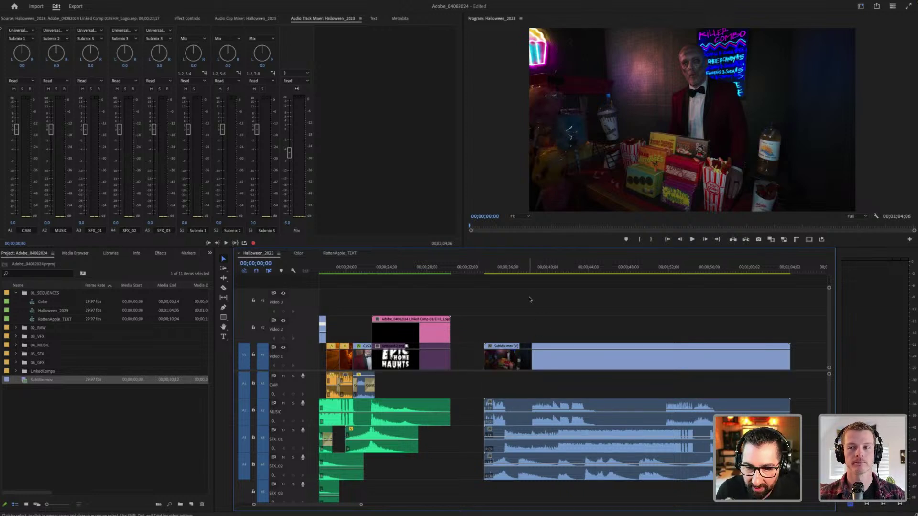
click(528, 267)
click(545, 445)
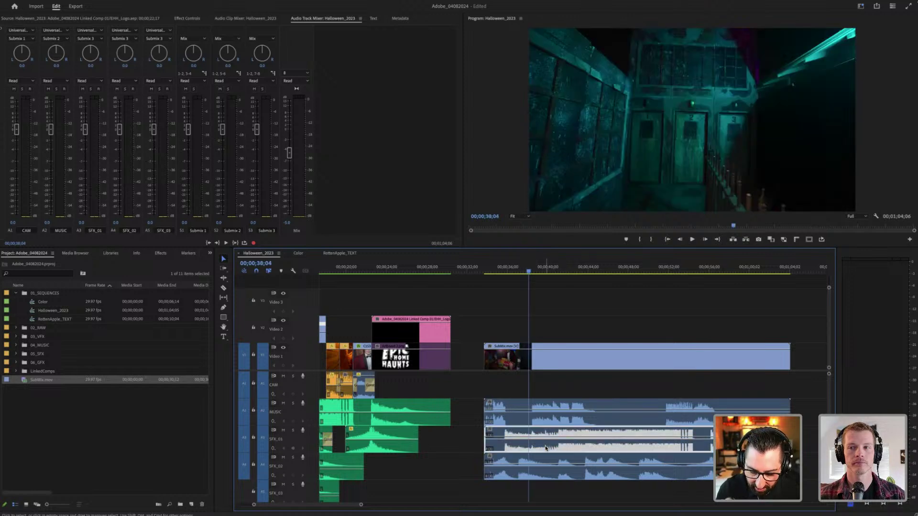
key(Delete)
Step: Play the remaining SubMix.mov stems and raise the Mix fader level with the other track faders
key(space)
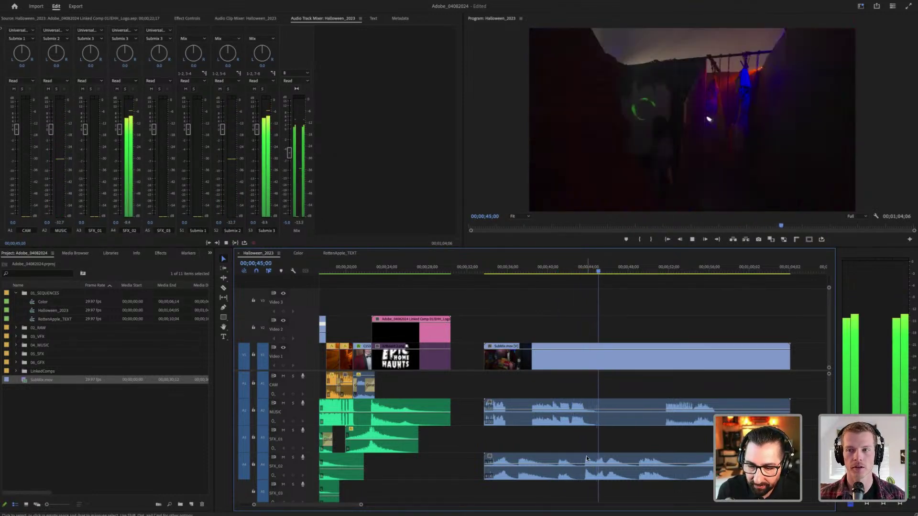
click(288, 153)
drag(289, 153, 289, 129)
key(space)
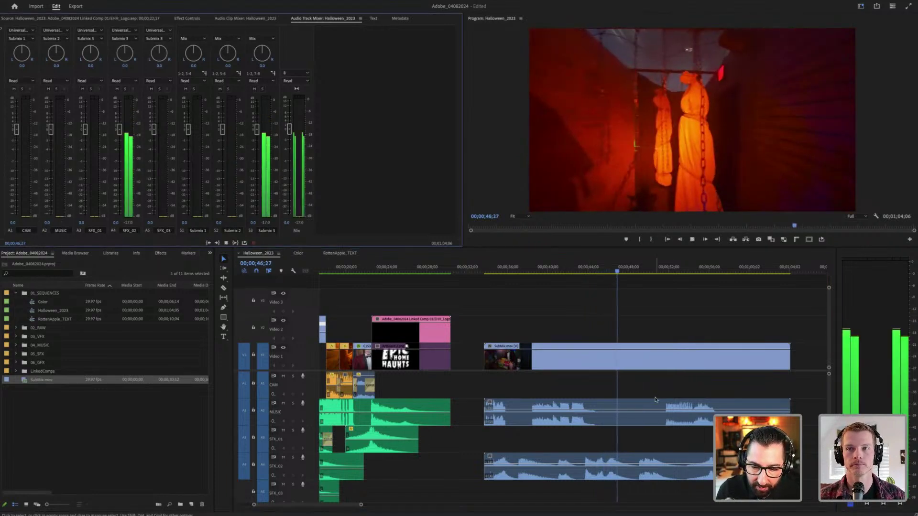
Step: Return the playhead to the start of the SubMix.mov clip and play its MUSIC and SFX_02 stems briefly
click(683, 317)
key(l)
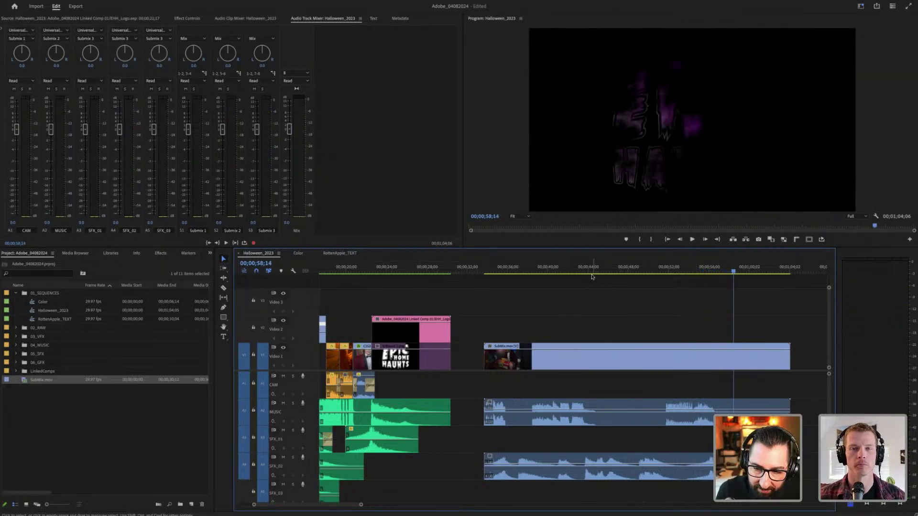
drag(574, 273, 508, 273)
click(495, 273)
key(space)
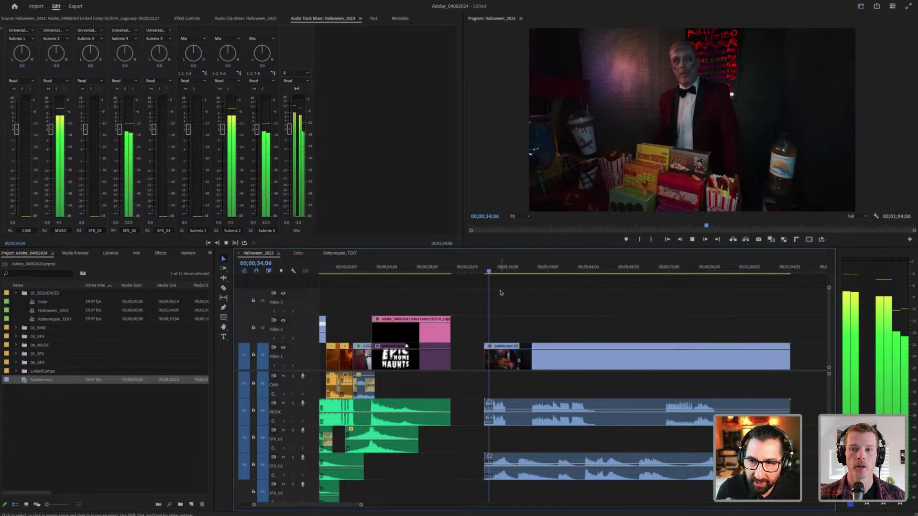
key(space)
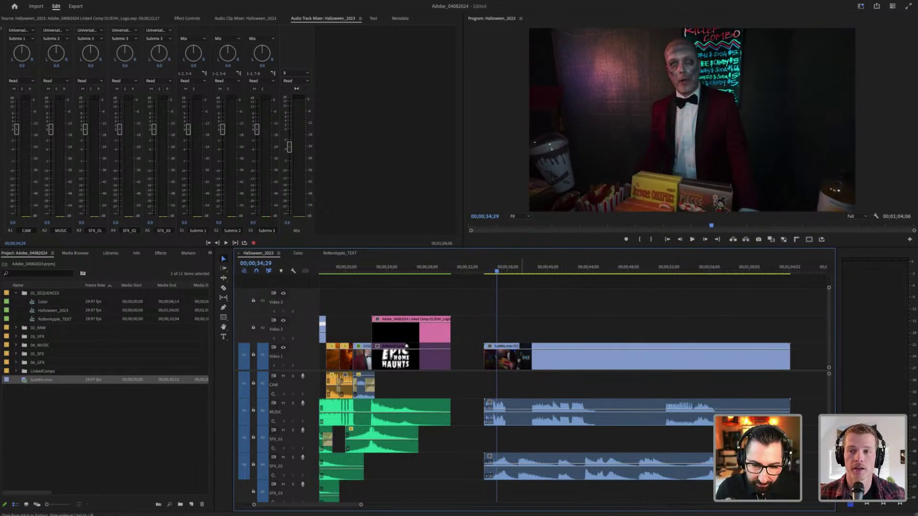
Step: Undo the deletion of the SubMix.mov audio on the SFX_01 and CAM tracks, and select the CAM track's audio clip
key(ctrl+z)
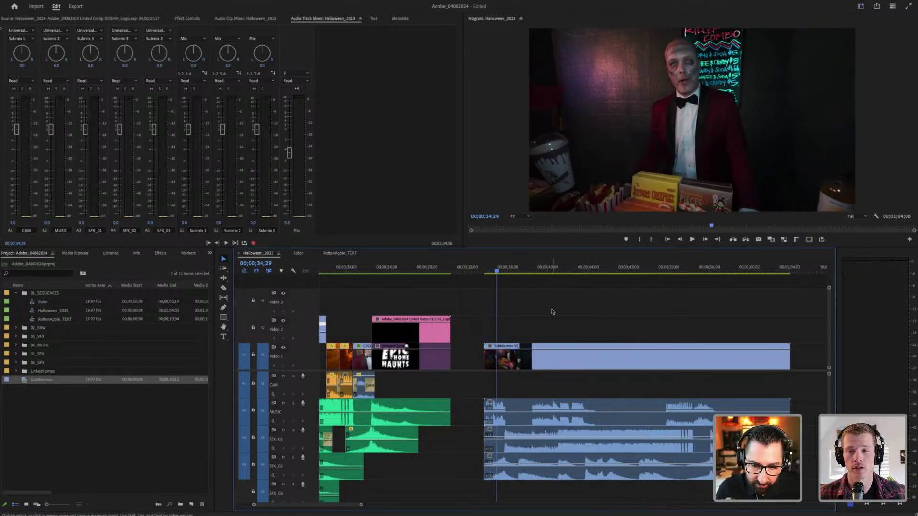
key(ctrl+z)
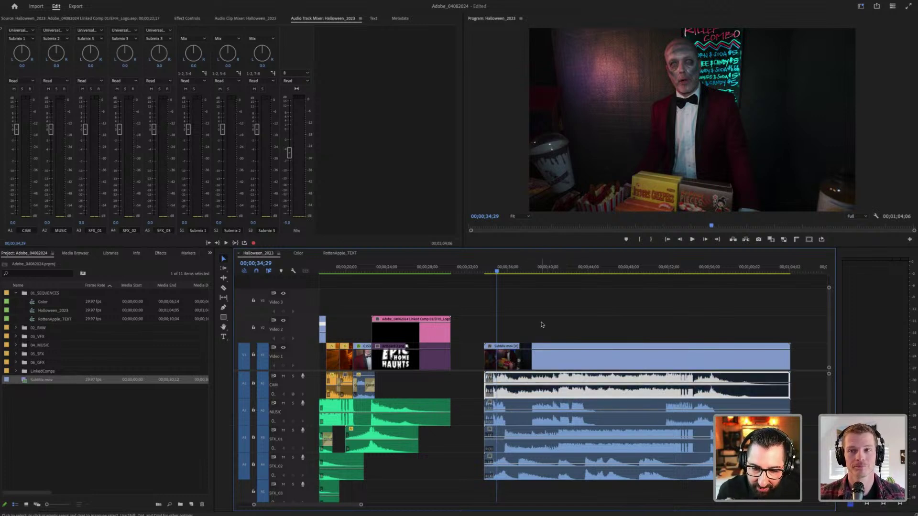
key(ctrl+z)
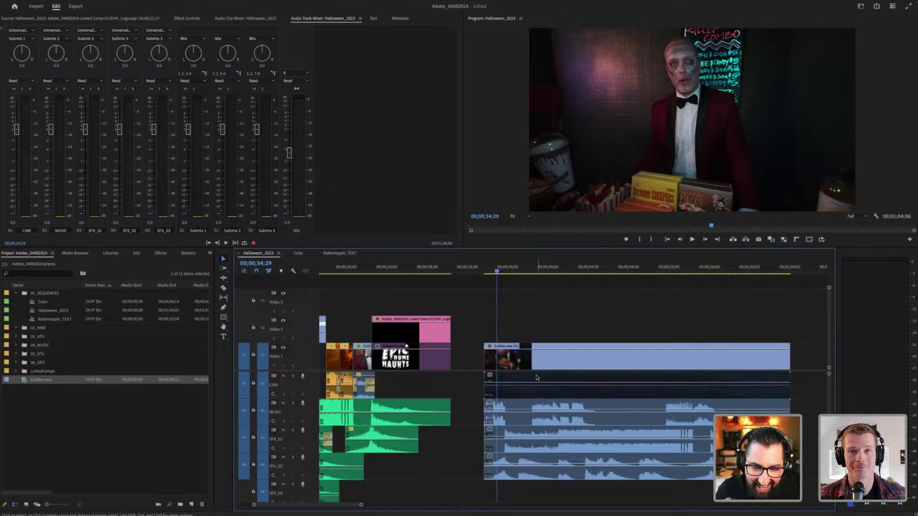
click(535, 392)
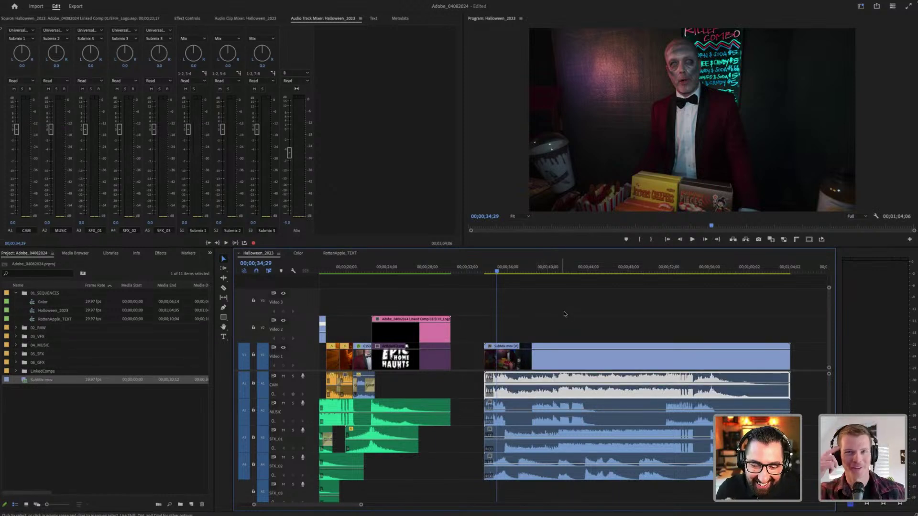
Step: Select the SubMix.mov clip's CAM audio separately from its video, and clear the selection
click(539, 402)
click(538, 398)
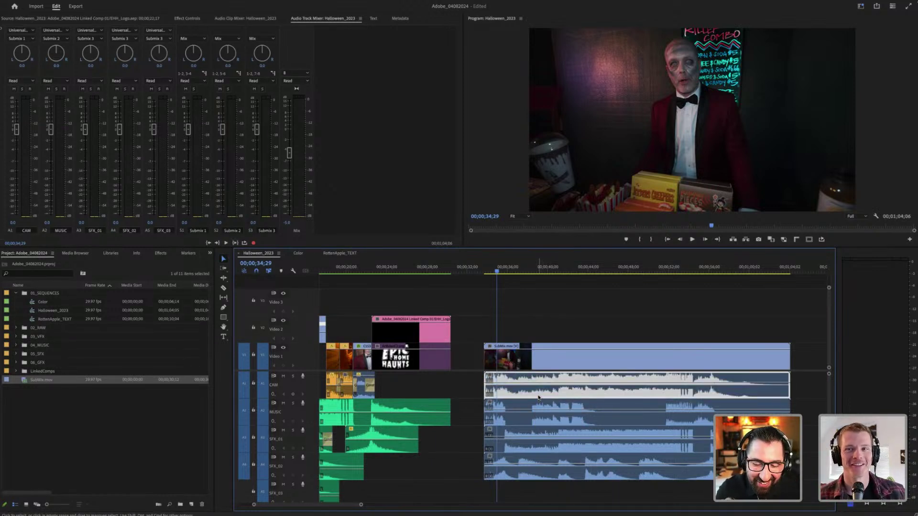
click(567, 340)
click(552, 388)
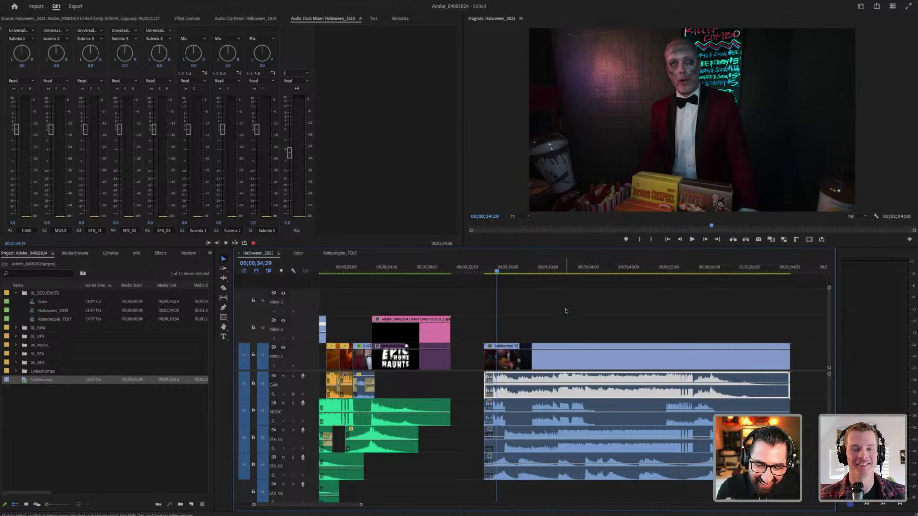
click(552, 367)
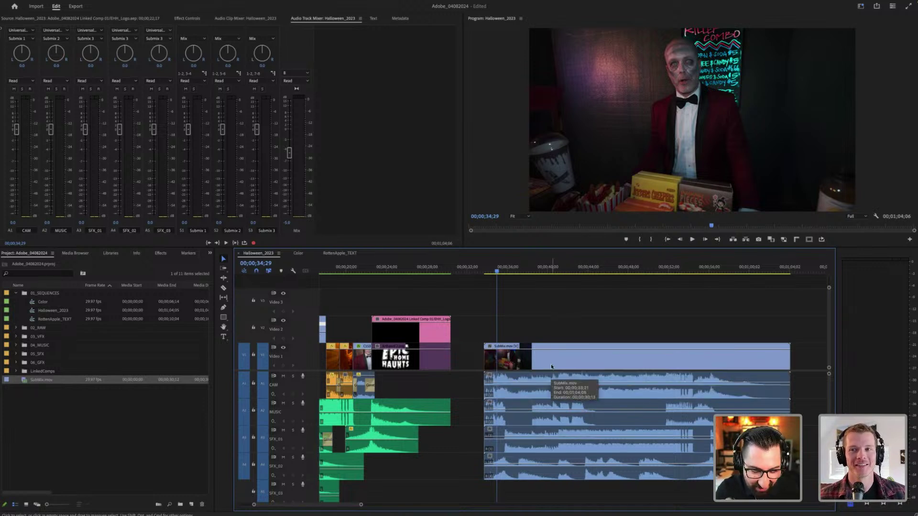
click(552, 390)
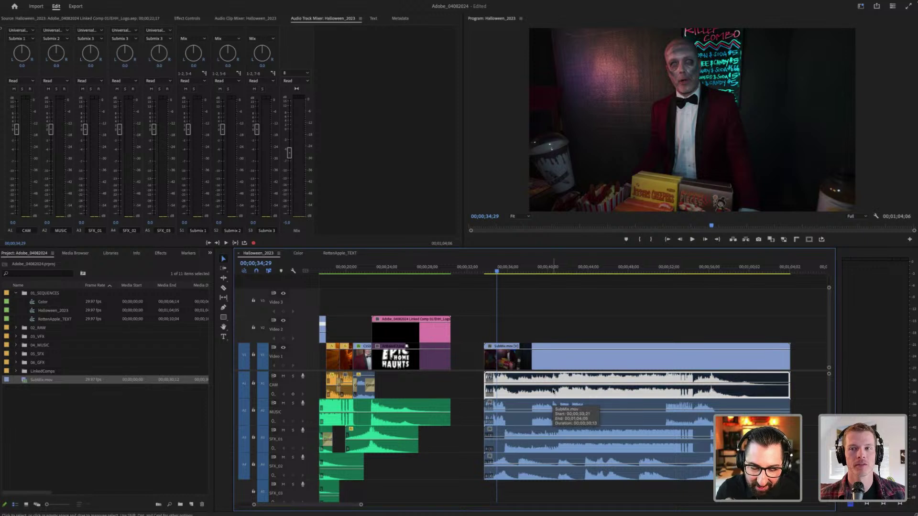
click(560, 372)
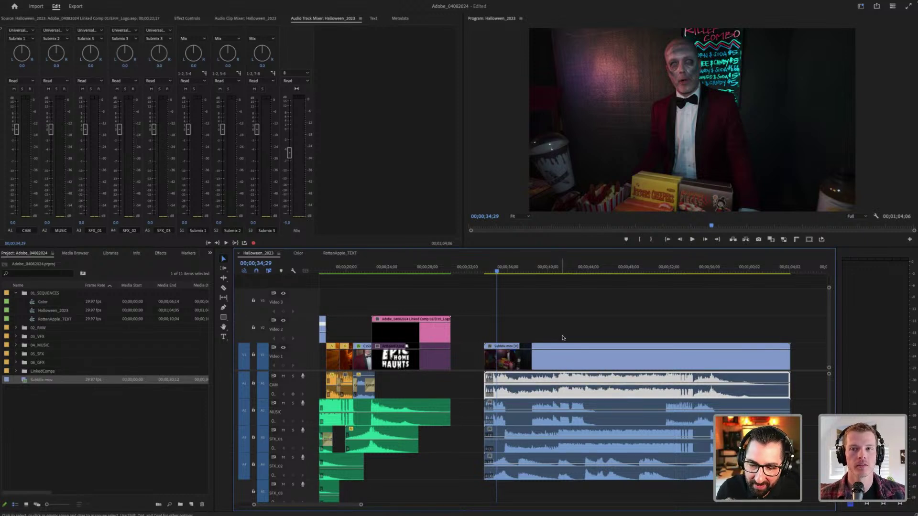
click(554, 322)
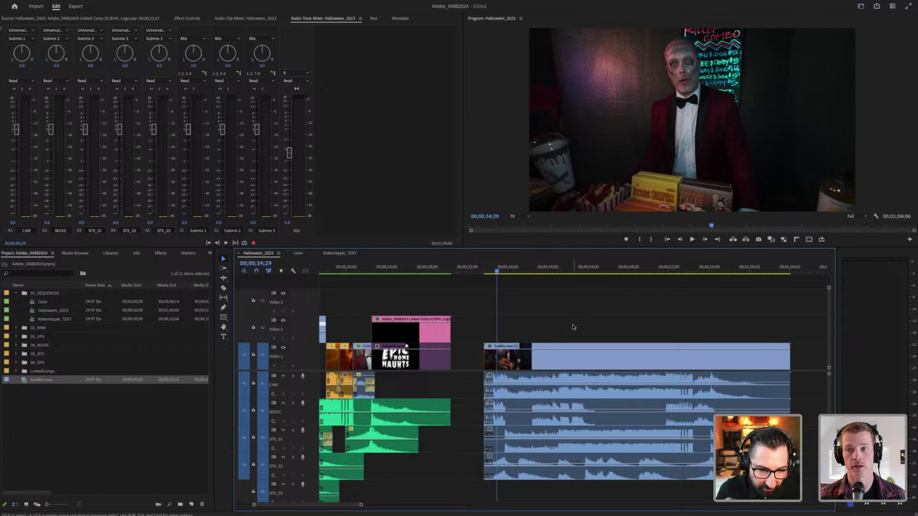
Step: Select the whole linked SubMix.mov clip, override its linking to select the video and audio stems individually, and clear the selection
click(568, 358)
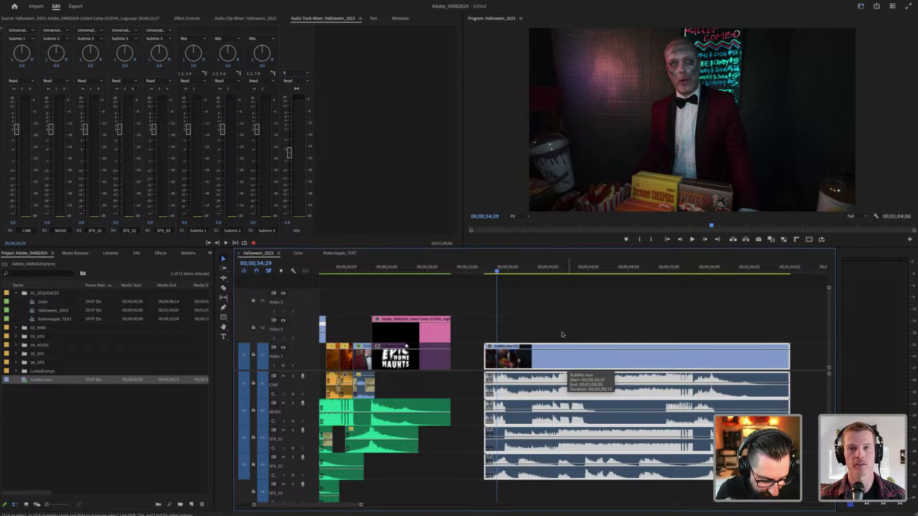
click(563, 335)
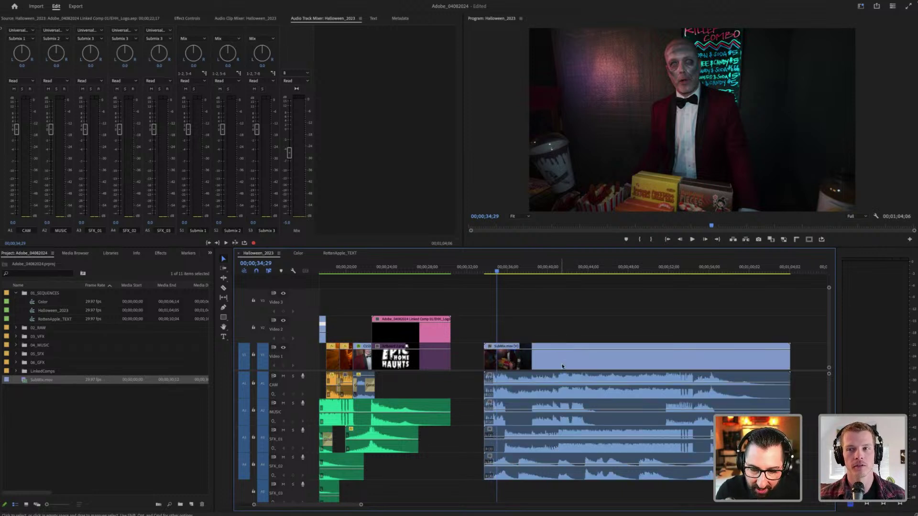
alt+click(563, 368)
alt+click(565, 385)
alt+click(566, 418)
alt+click(568, 439)
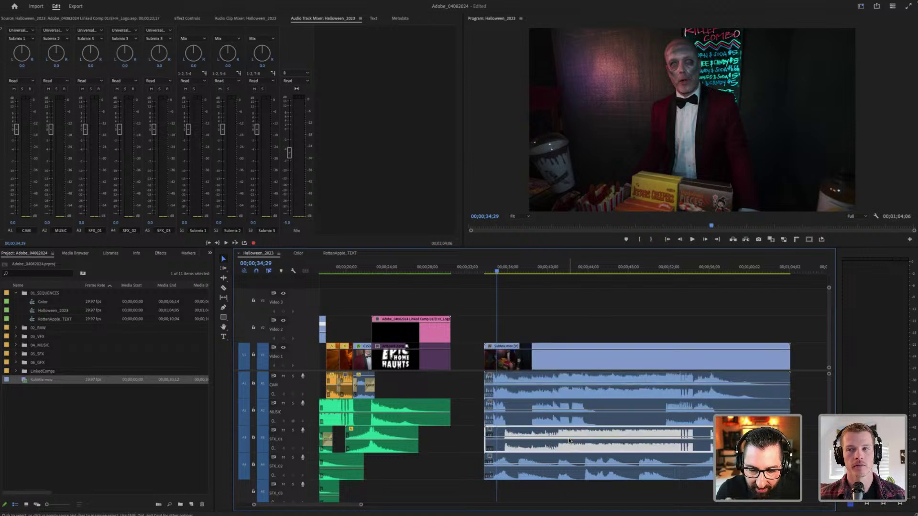
alt+click(574, 470)
alt+click(567, 405)
alt+click(568, 435)
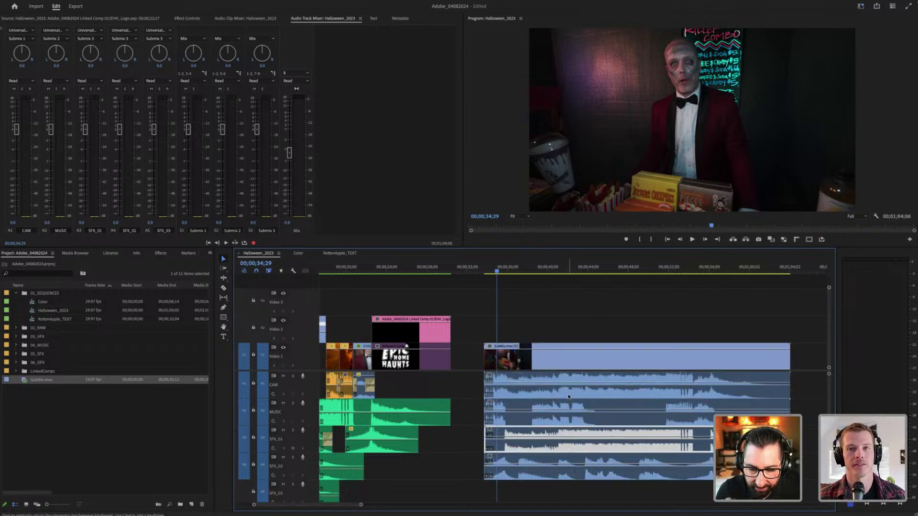
alt+click(570, 394)
click(564, 330)
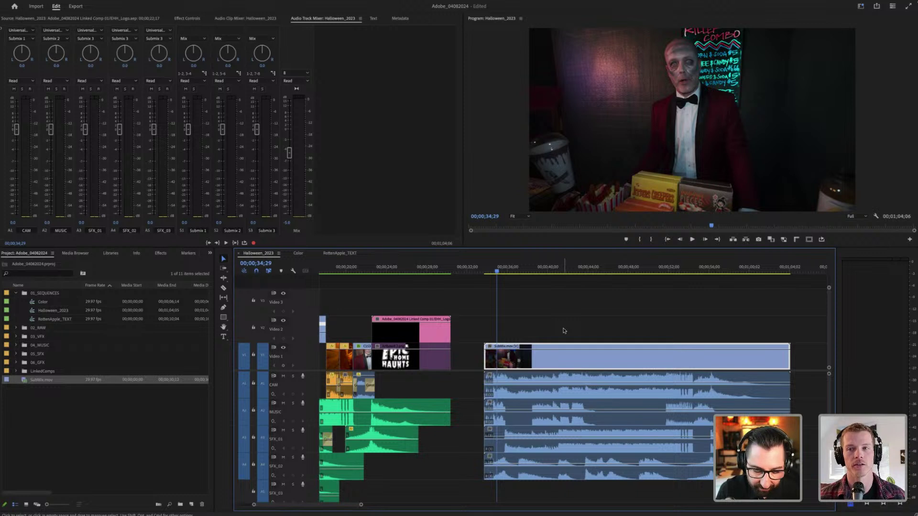
alt+click(573, 384)
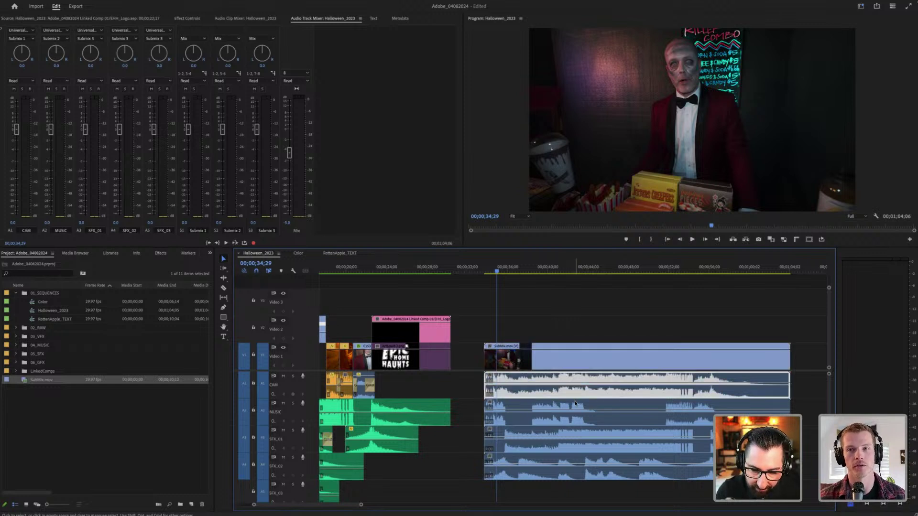
alt+click(576, 444)
alt+click(578, 461)
click(529, 314)
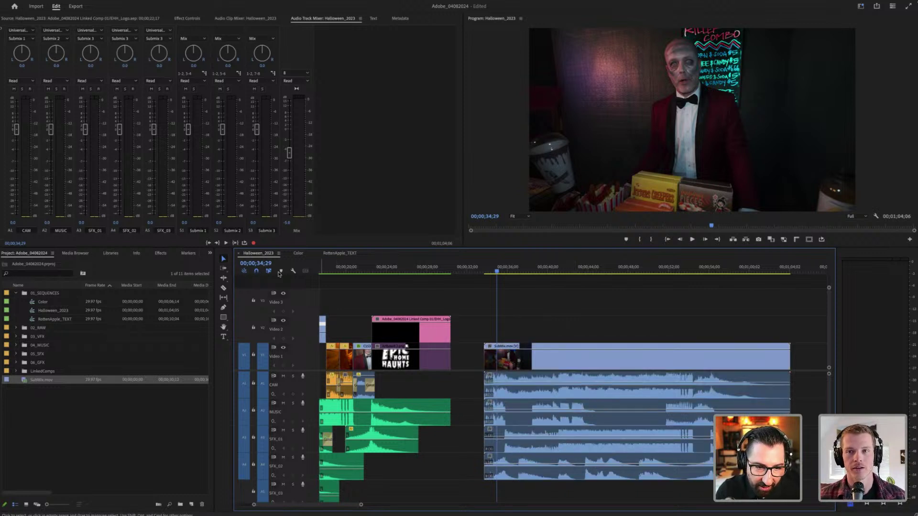
Step: Turn off Linked Selection, select the SubMix.mov video and each audio stem one at a time, and clear the selection
click(270, 272)
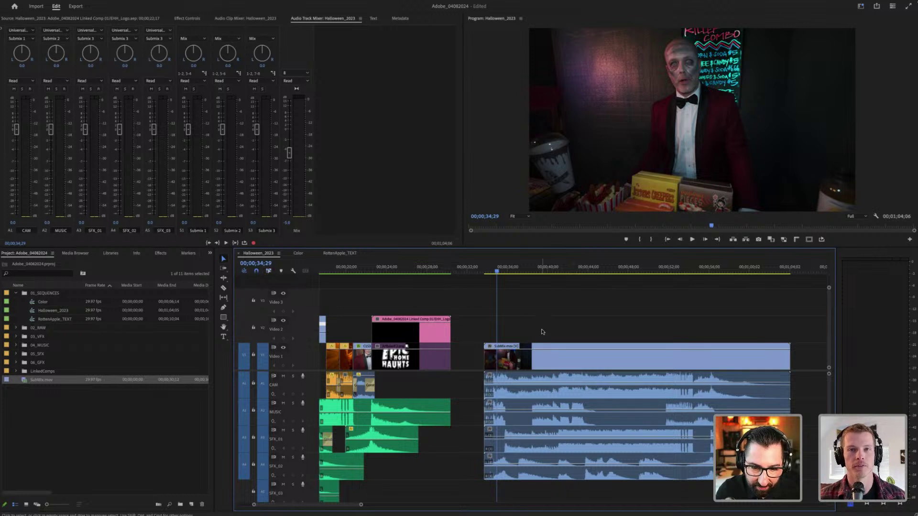
click(544, 369)
click(548, 419)
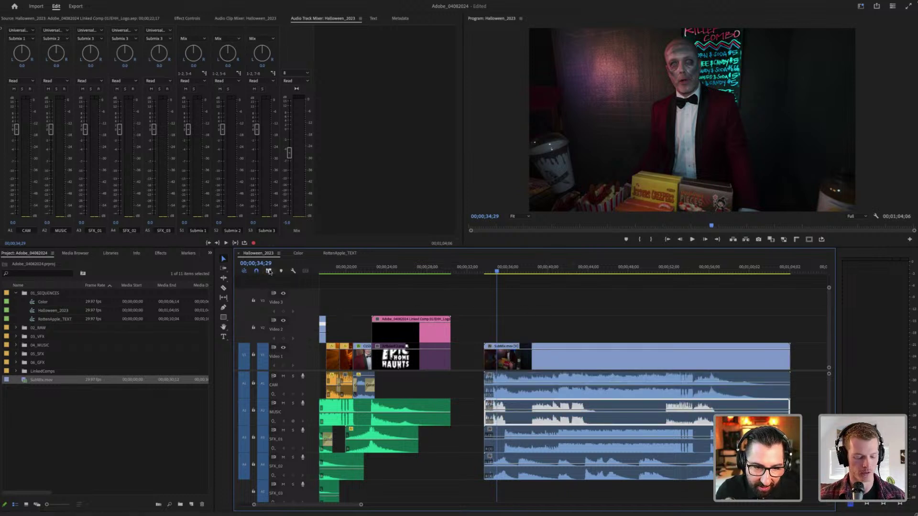
click(589, 328)
click(553, 357)
click(554, 385)
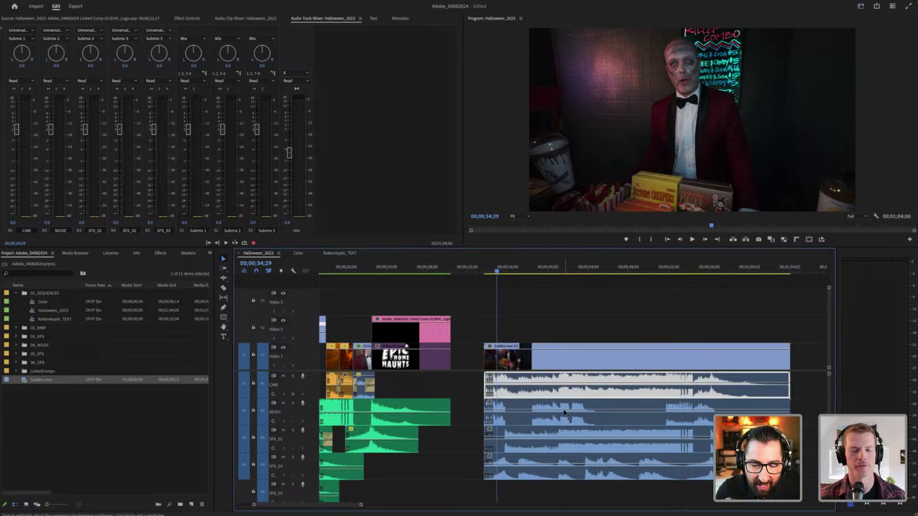
click(560, 412)
click(564, 441)
click(563, 472)
click(578, 354)
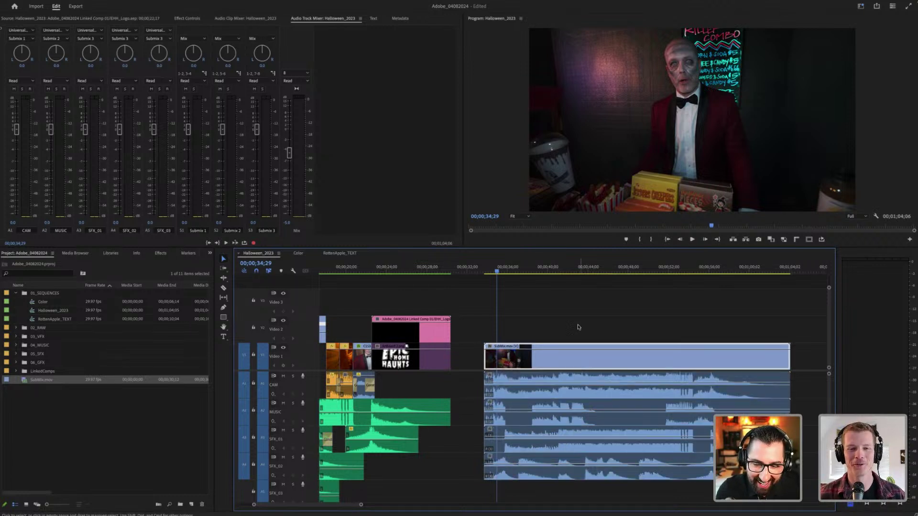
click(577, 327)
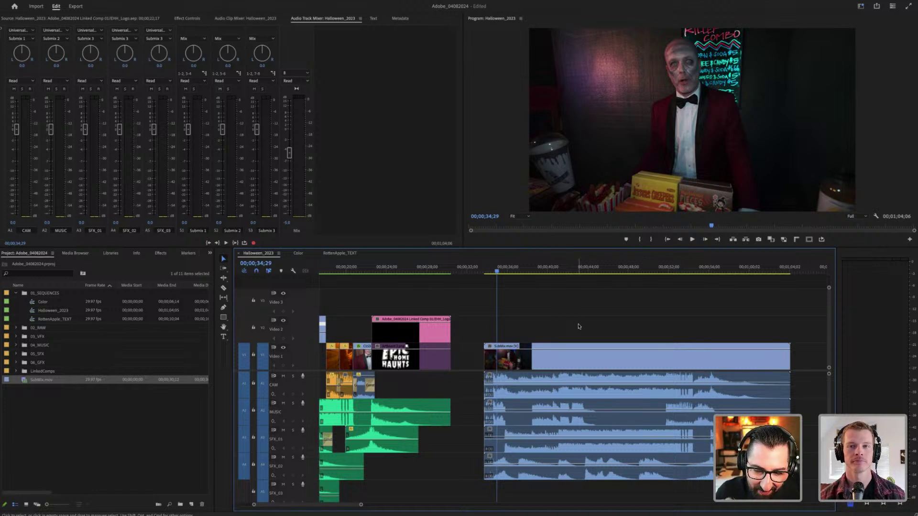
Step: Select the SubMix.mov audio stems and video one by one, marquee-select all of its tracks together, and clear the selection
scroll(579, 326, right, 2)
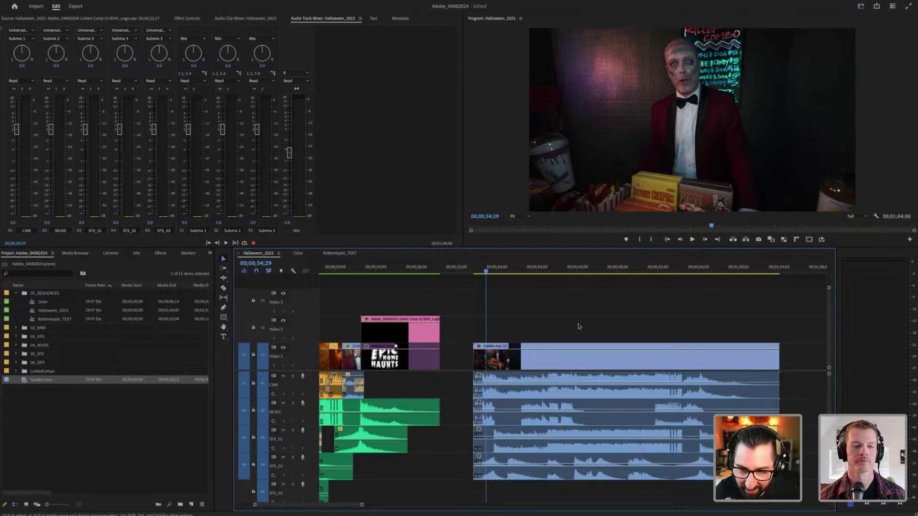
click(532, 390)
click(534, 406)
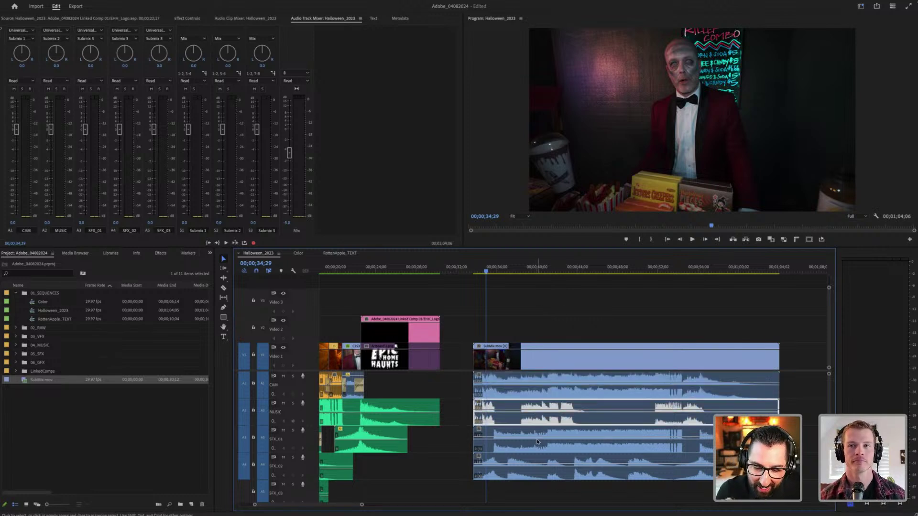
click(537, 441)
click(542, 463)
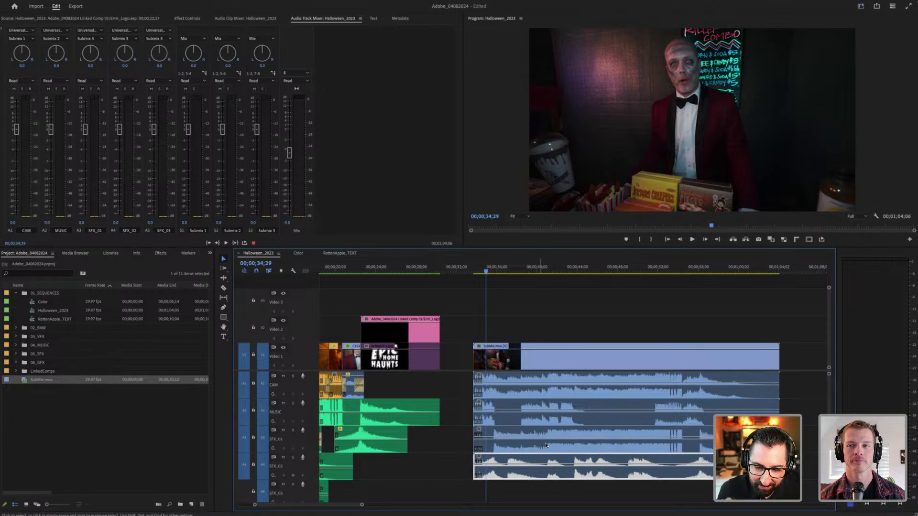
click(551, 343)
click(546, 361)
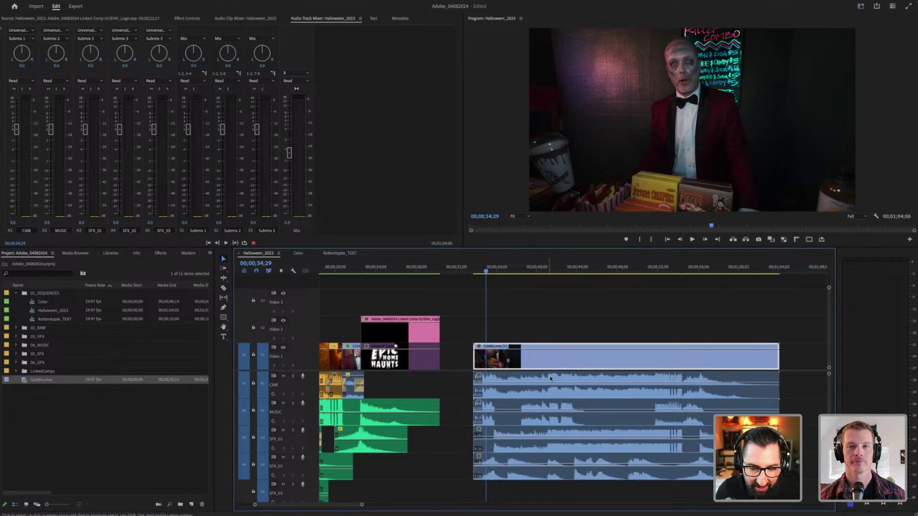
click(548, 387)
click(549, 413)
click(550, 442)
drag(550, 489, 548, 336)
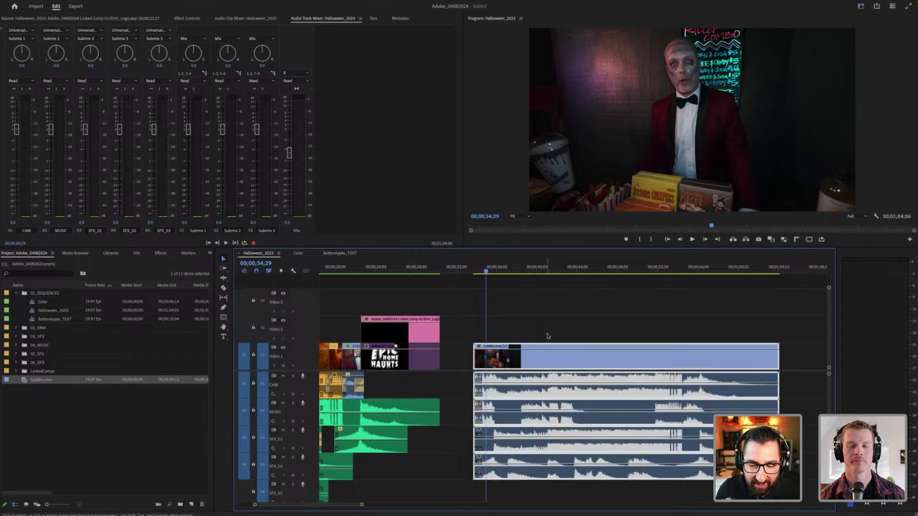
click(548, 336)
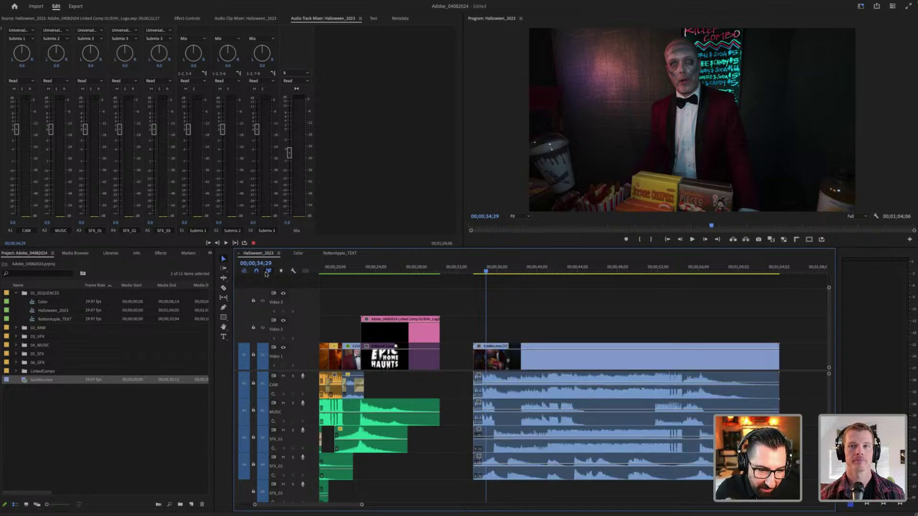
Step: Select only the SubMix.mov CAM audio, clear it, and select the whole clip with its linked audio
click(497, 389)
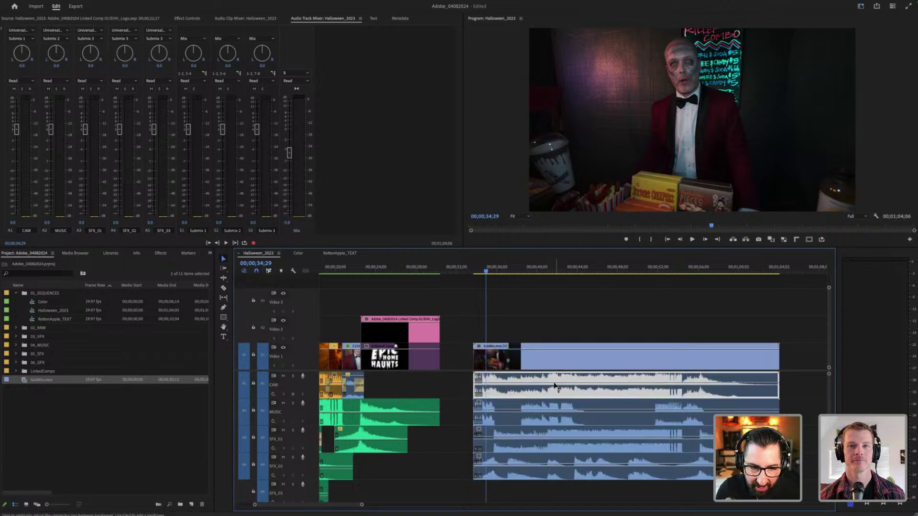
click(533, 321)
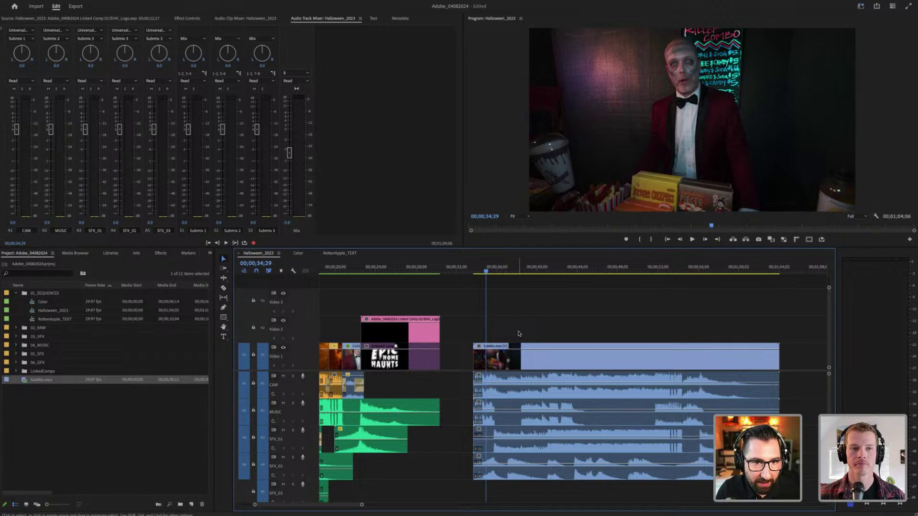
click(523, 368)
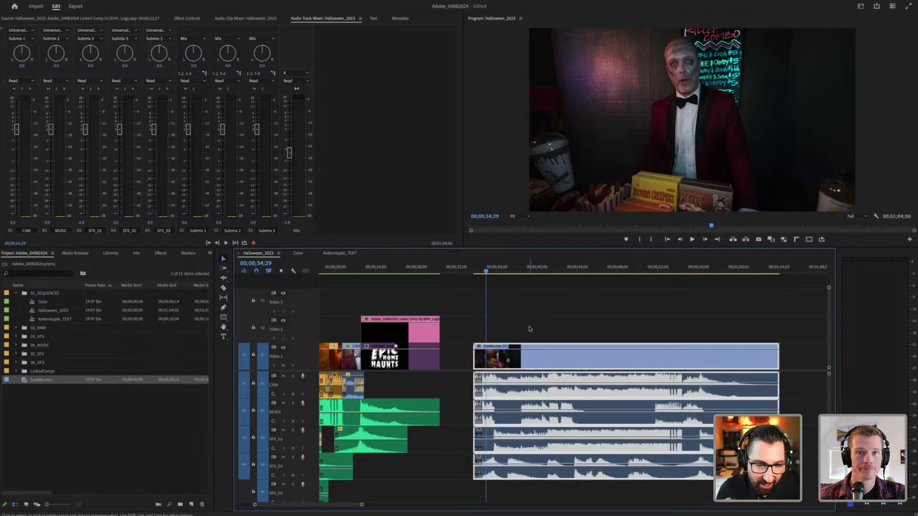
Step: Delete the SubMix.mov clip with all its linked audio stems from the Halloween_2023 sequence
scroll(530, 329, left, 10)
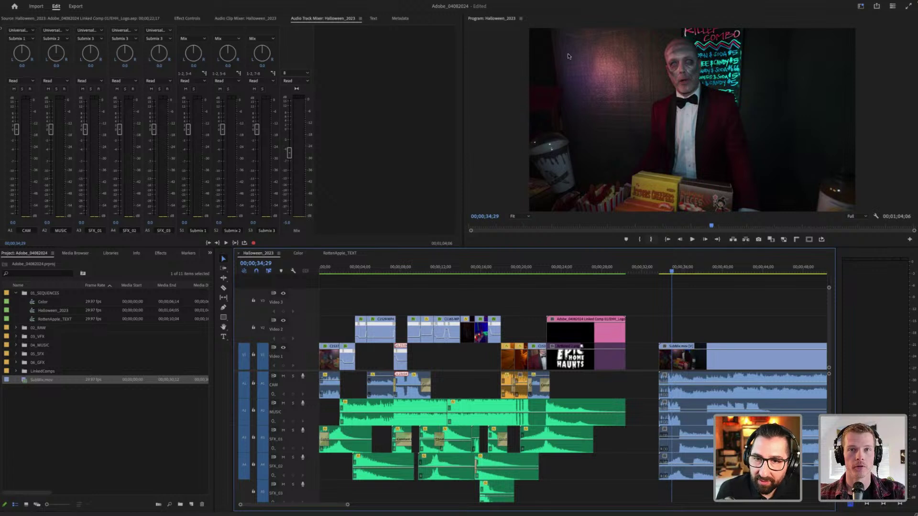
mouse_move(535, 1)
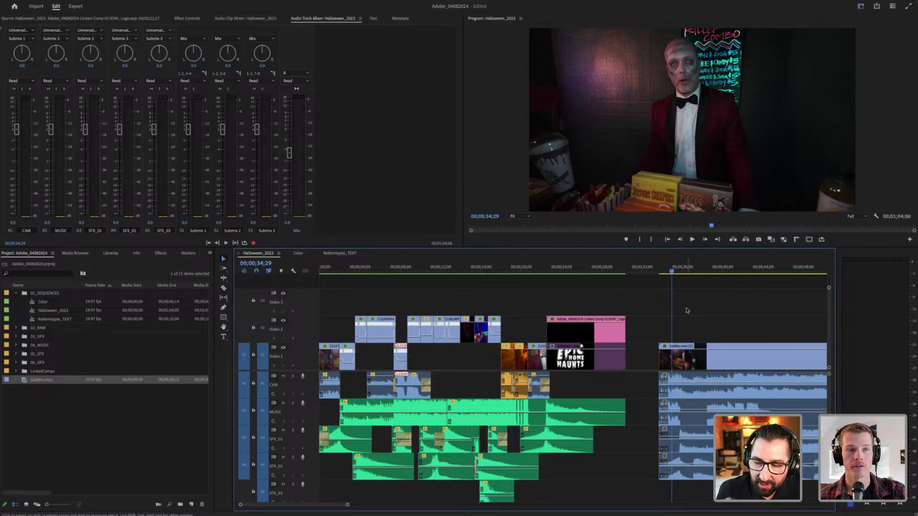
scroll(687, 311, right, 1)
scroll(687, 310, right, 5)
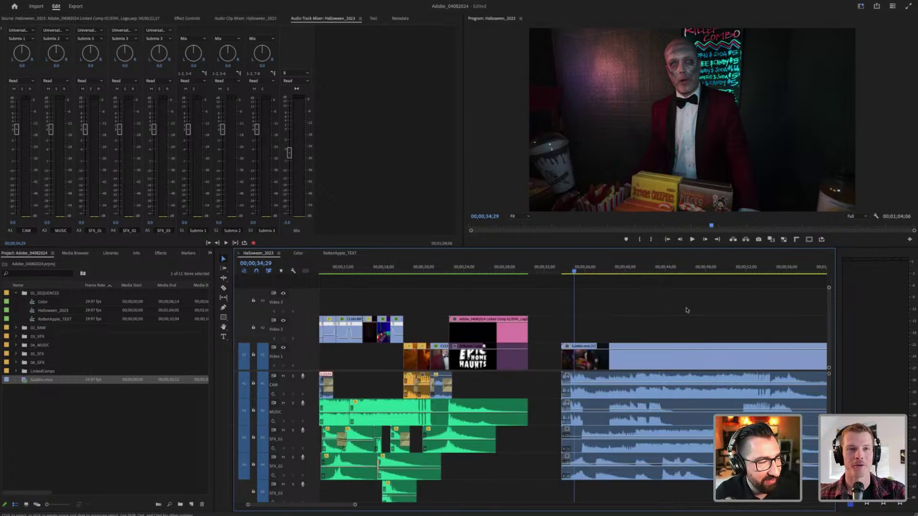
scroll(687, 310, right, 3)
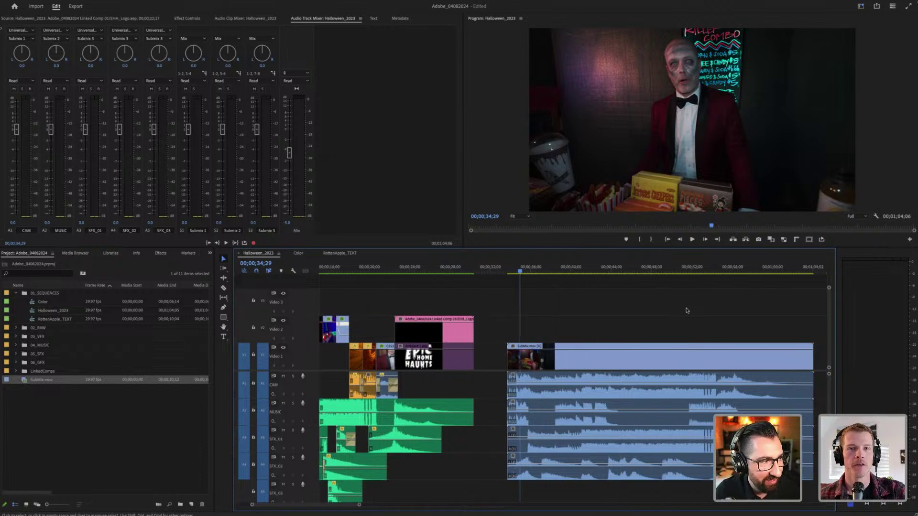
click(560, 352)
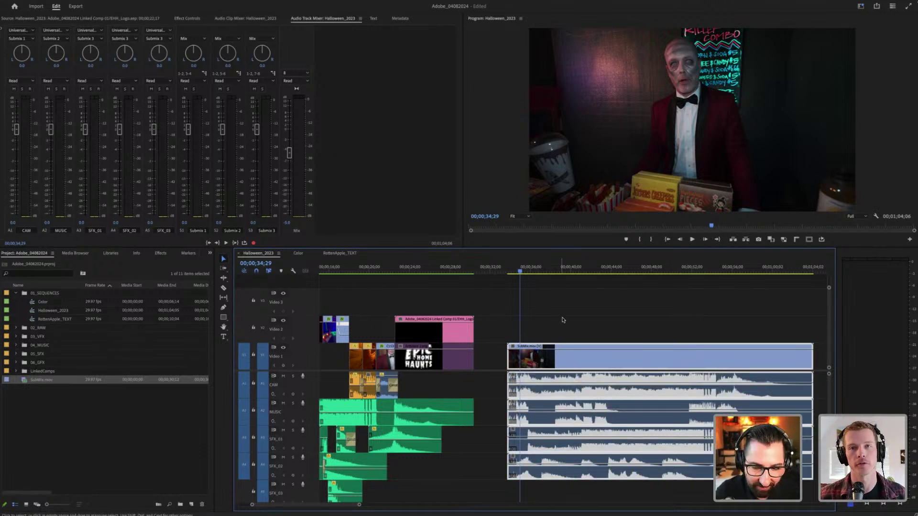
key(Delete)
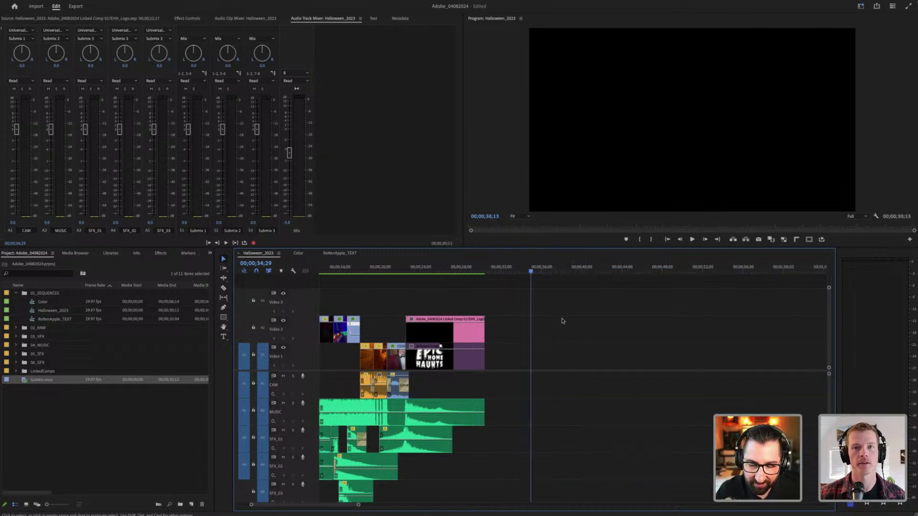
Step: Move the playhead to 00;00;24;08, within the logo clip at the end of the original edit
scroll(563, 321, left, 5)
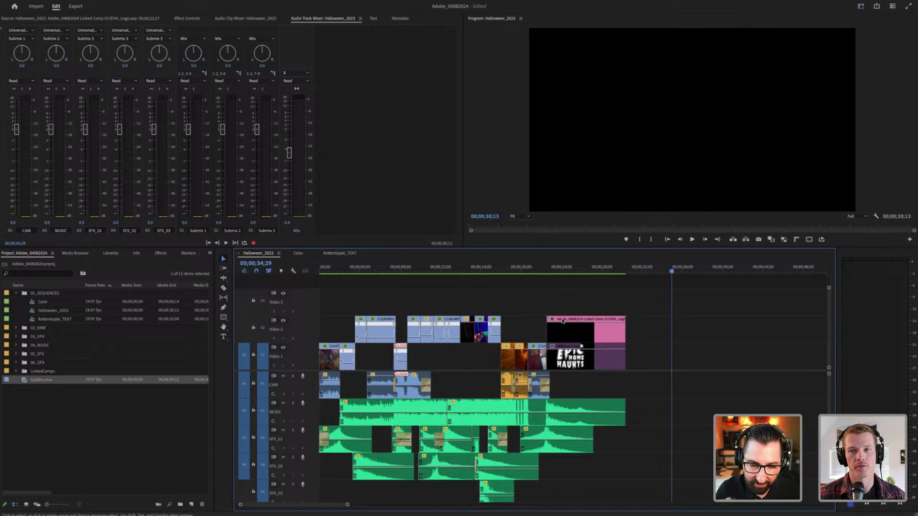
click(565, 269)
key(Left)
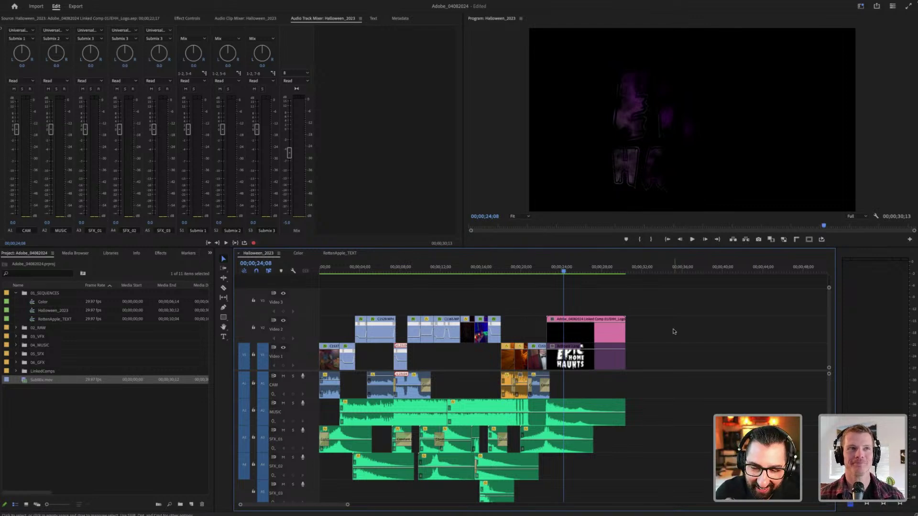
Step: Move the Artboard 2.png logo clip on Video 1 into the empty area after the edit and place the playhead over it at 00;00;33;08
scroll(674, 331, down, 3)
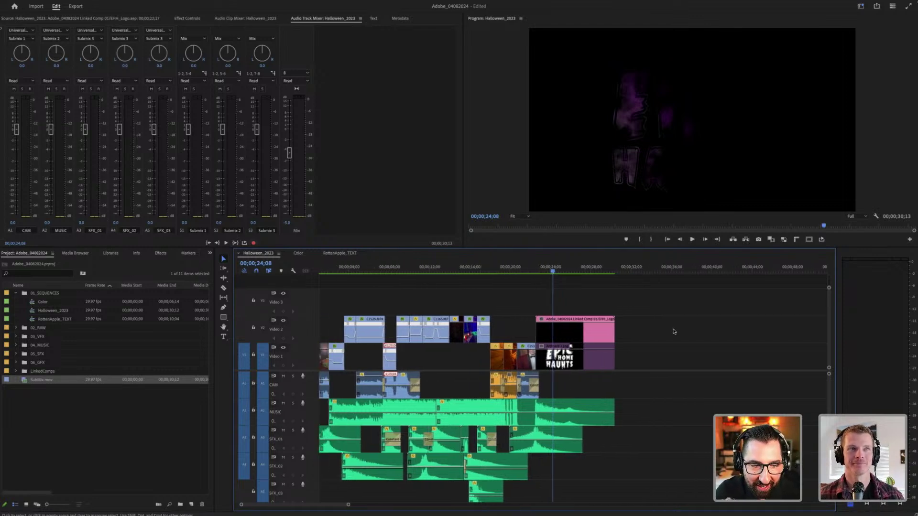
scroll(674, 332, up, 3)
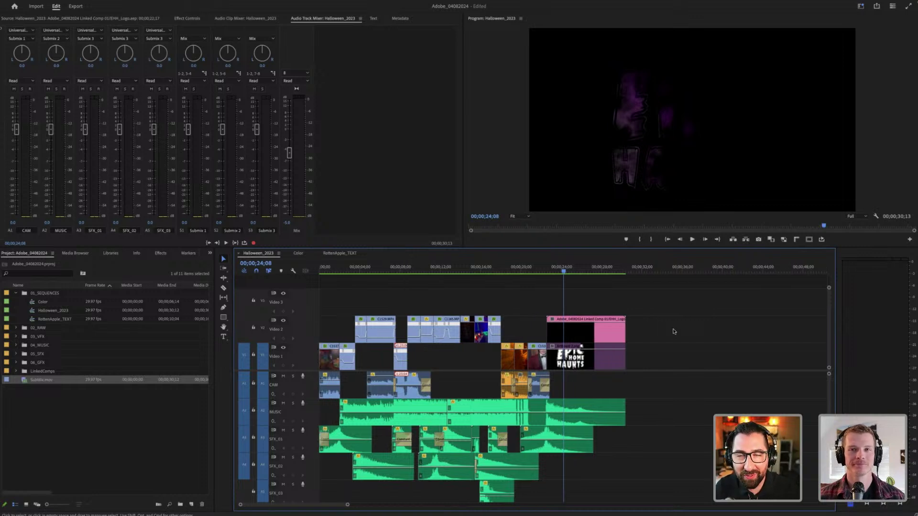
scroll(675, 320, down, 5)
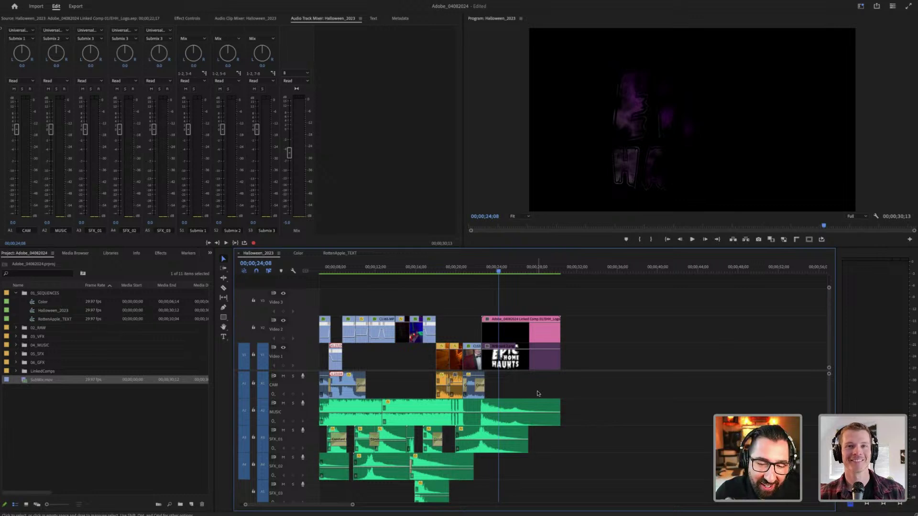
drag(529, 367, 613, 358)
drag(579, 271, 591, 274)
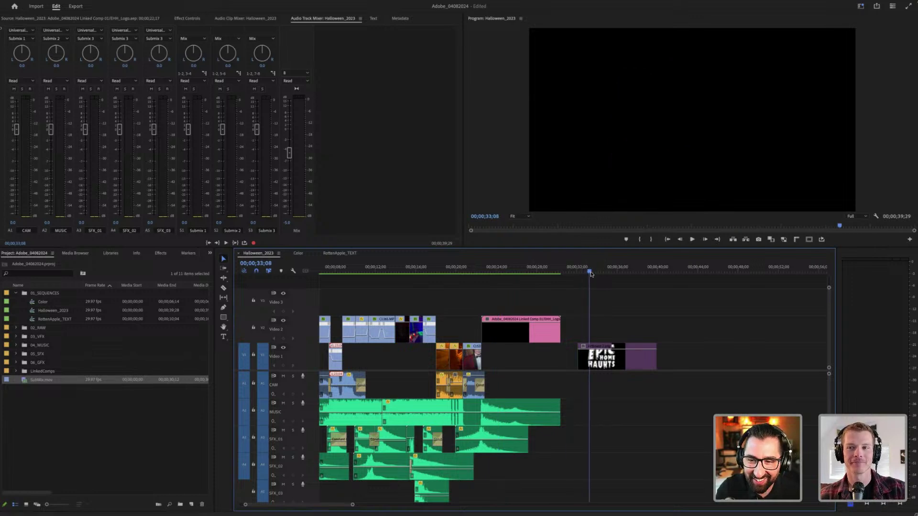
Step: Enable the Artboard 2.png clip, show its Effect Controls, and widen the keyframe area there
click(624, 355)
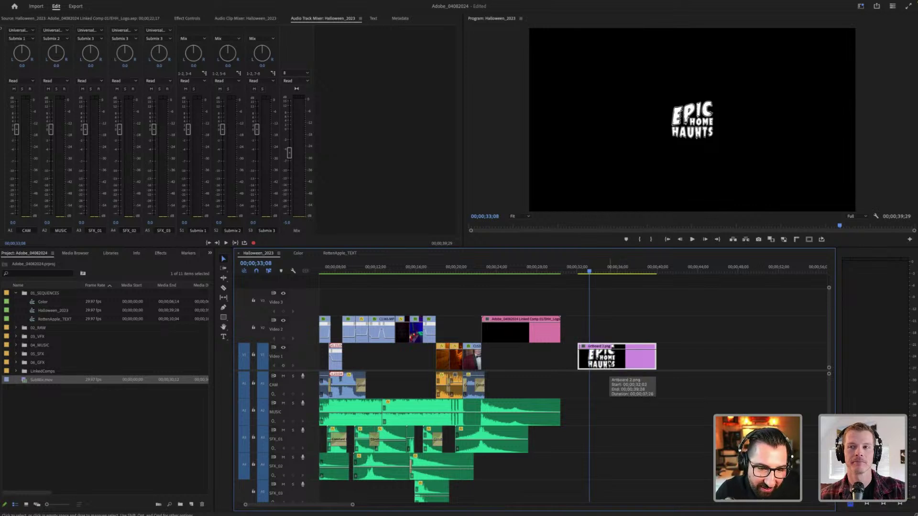
scroll(609, 364, right, 3)
scroll(609, 364, right, 1)
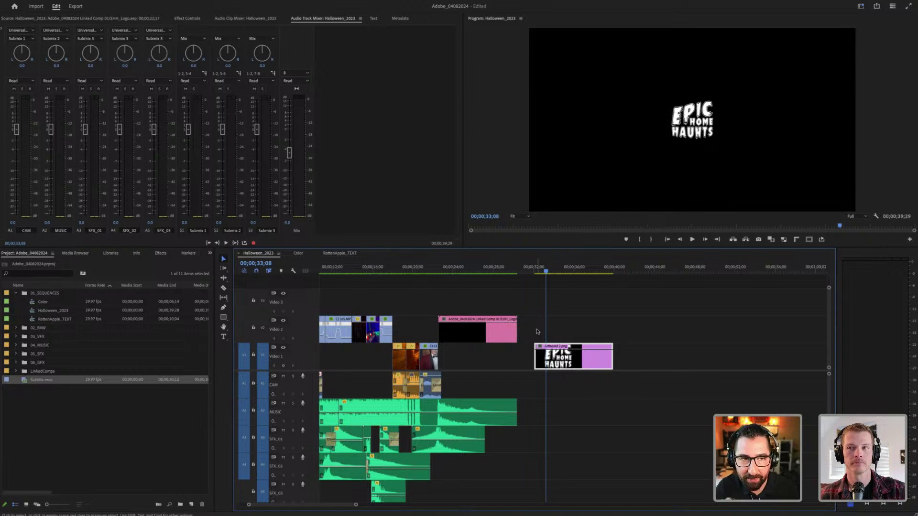
key(shift+5)
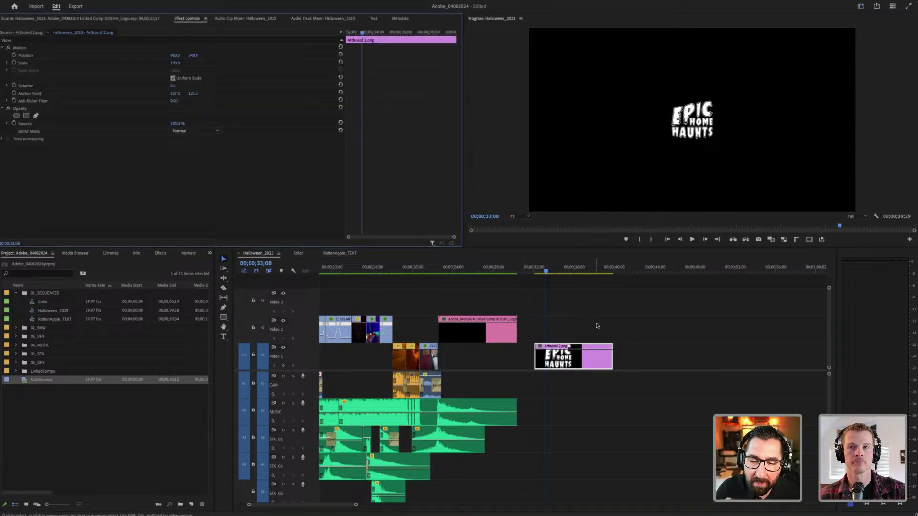
click(562, 354)
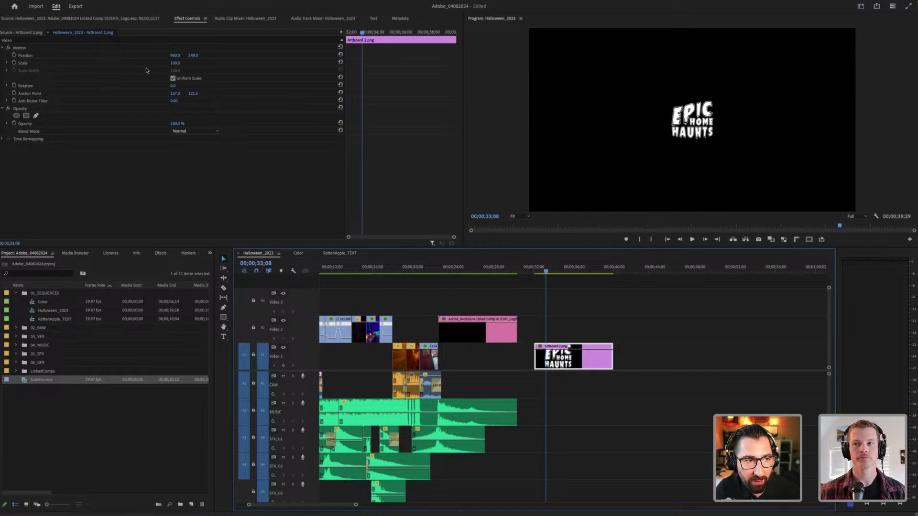
click(198, 22)
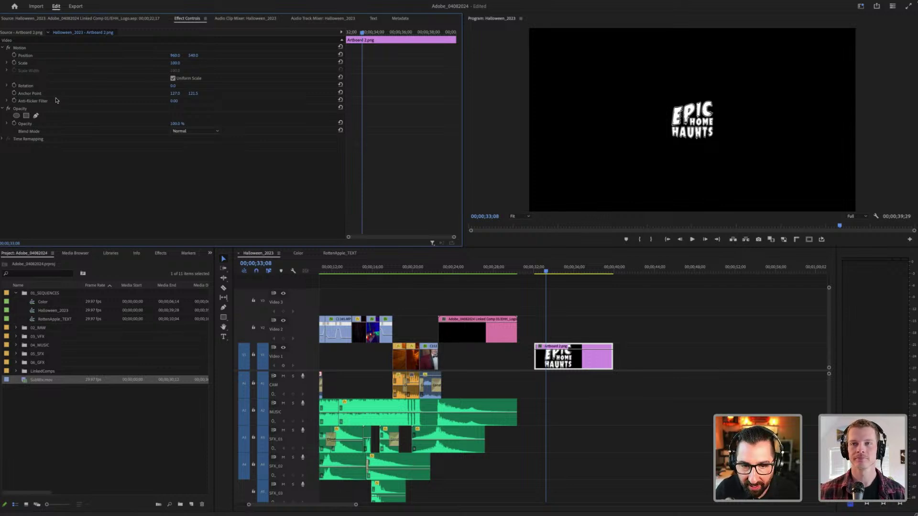
drag(346, 153, 247, 158)
Step: Try shifting the logo's horizontal Motion Position to 1012 and undo the shift
drag(132, 58, 191, 67)
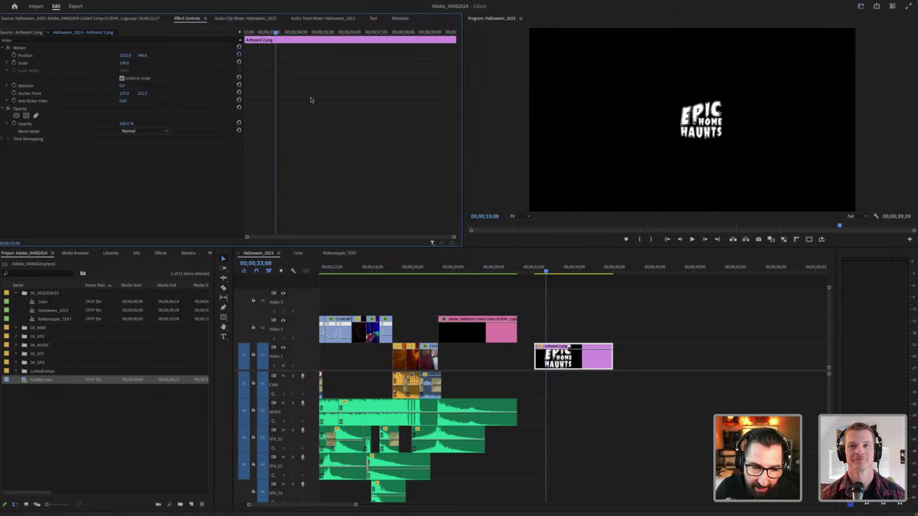
key(ctrl+z)
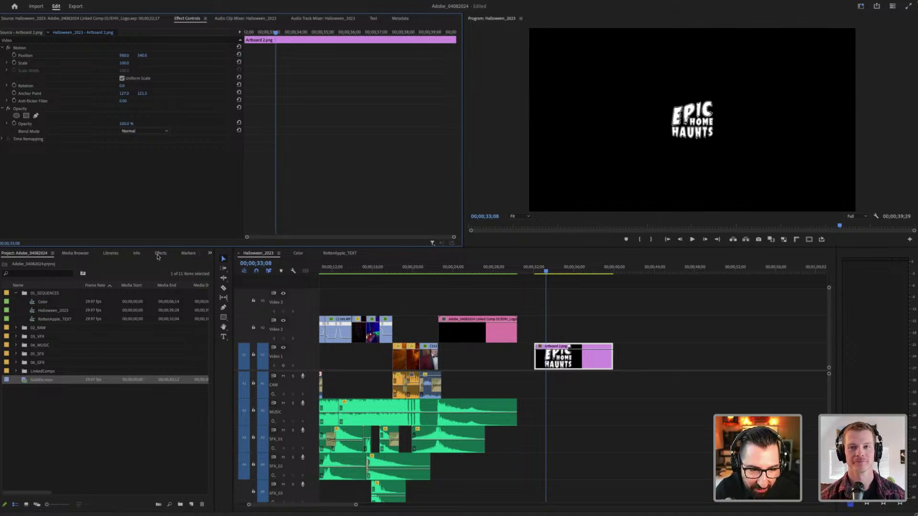
Step: Find the Distort Transform effect by searching for transform, apply it to the Artboard 2.png clip, and review its parameters
click(158, 256)
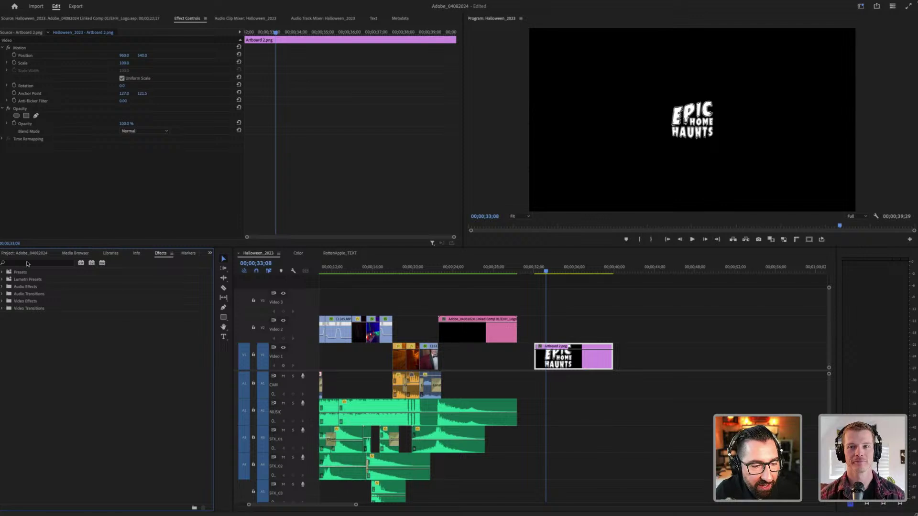
click(37, 263)
text(trans)
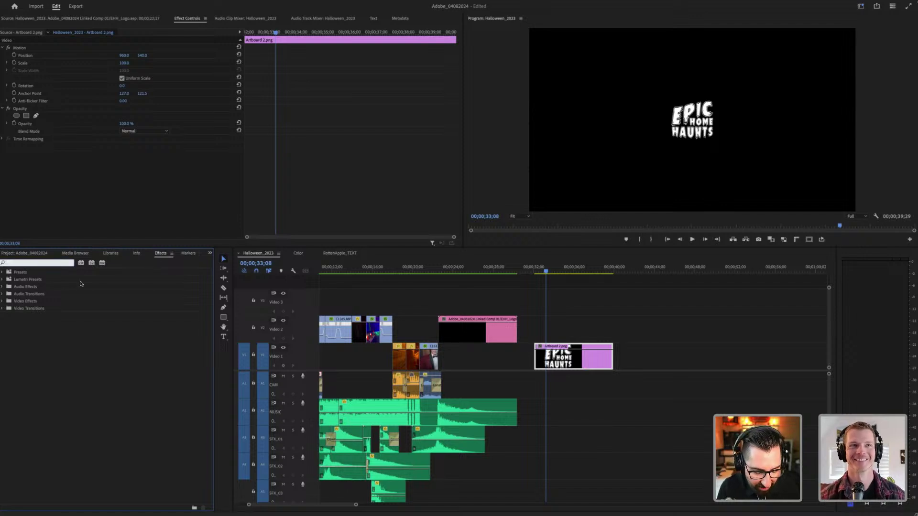
text(form)
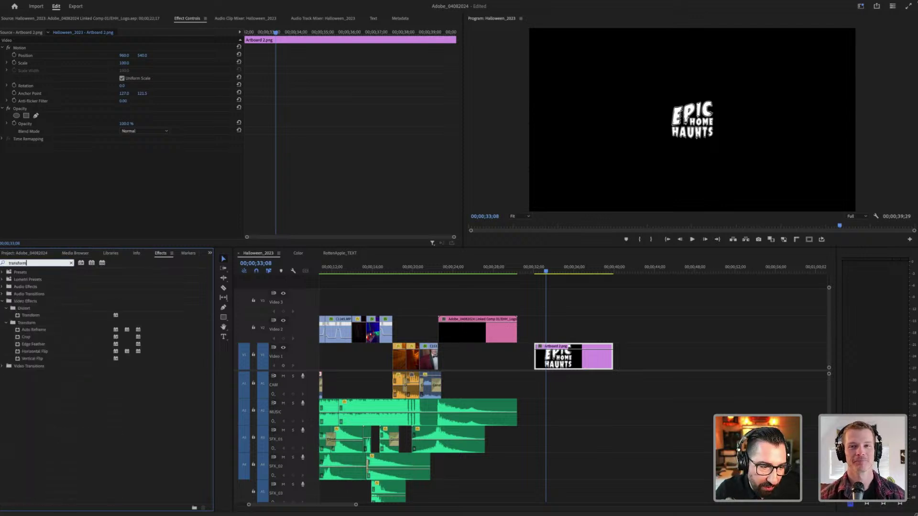
click(30, 316)
drag(30, 316, 588, 357)
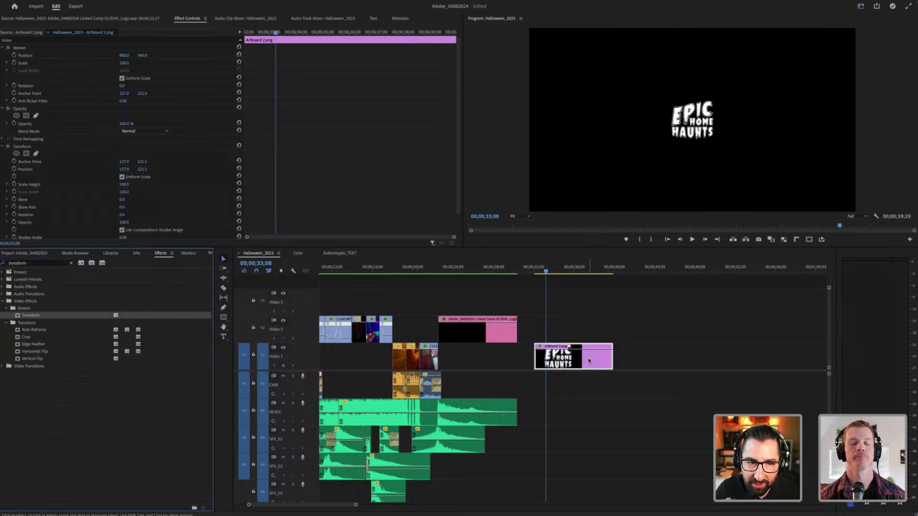
scroll(198, 234, down, 2)
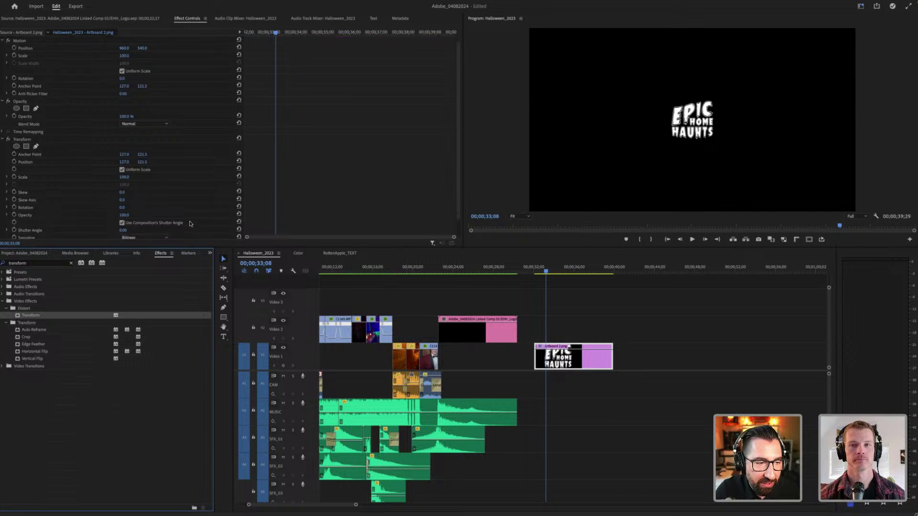
scroll(43, 142, down, 1)
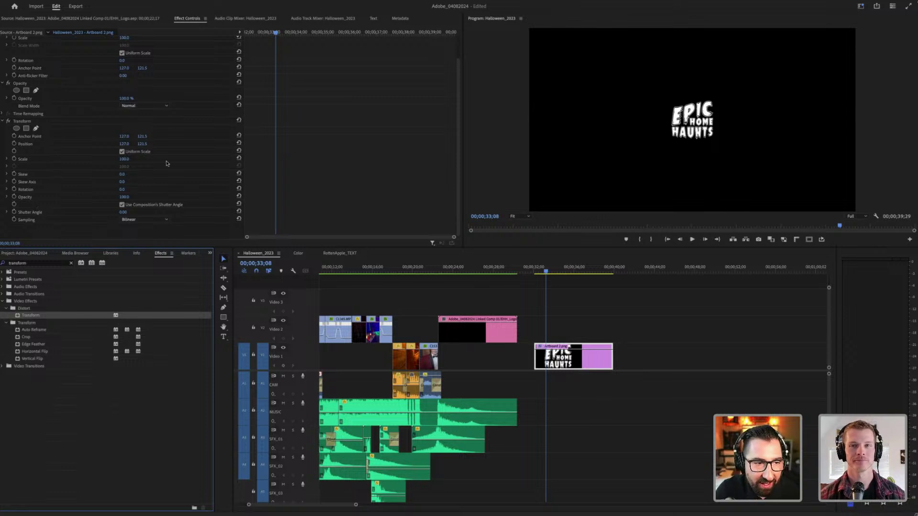
scroll(33, 58, up, 2)
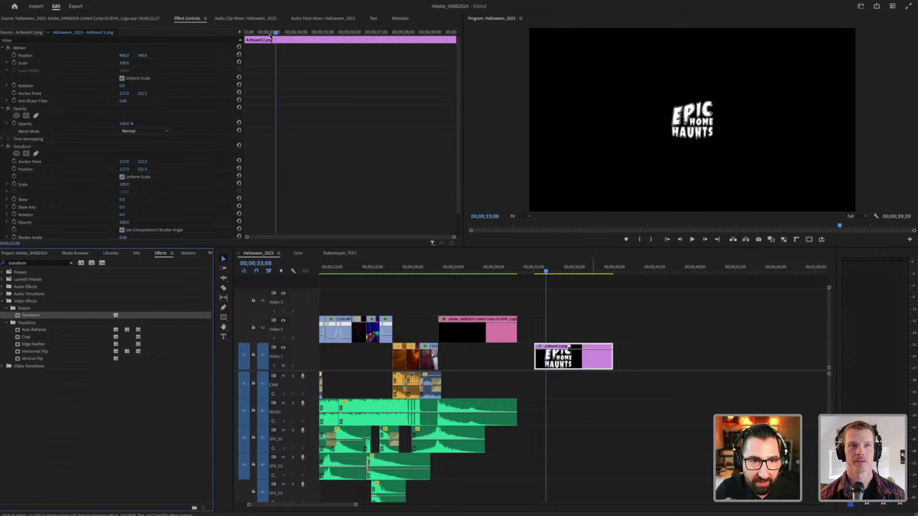
Step: Add Motion Position keyframes to Artboard 2.png at the clip's start and at 00;00;33;04
drag(270, 34, 245, 35)
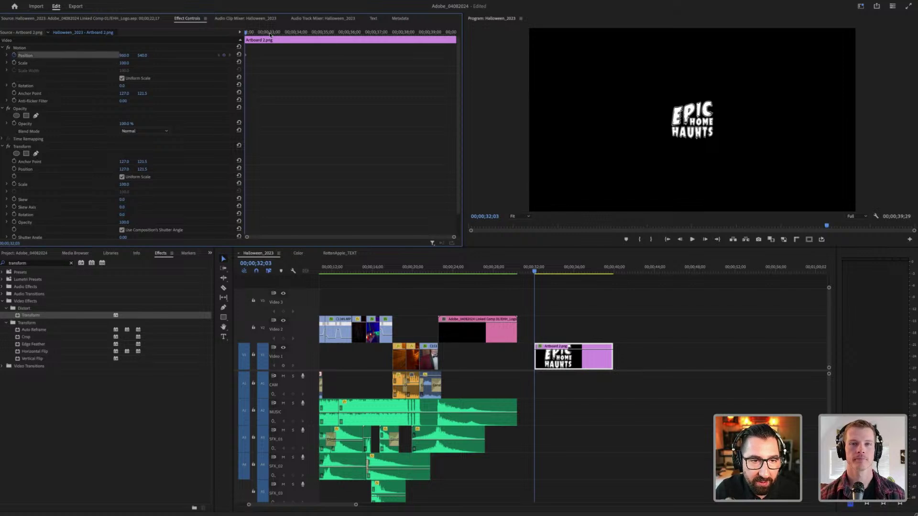
key(space)
key(space)
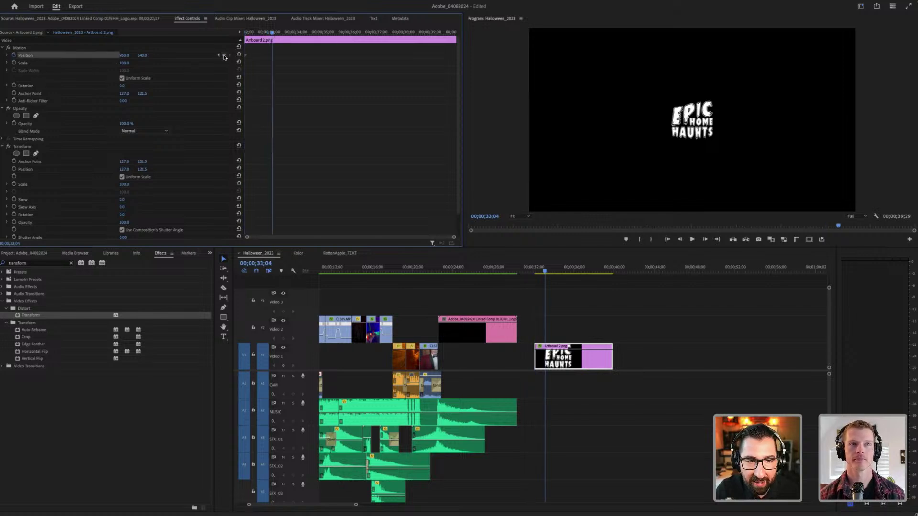
click(224, 55)
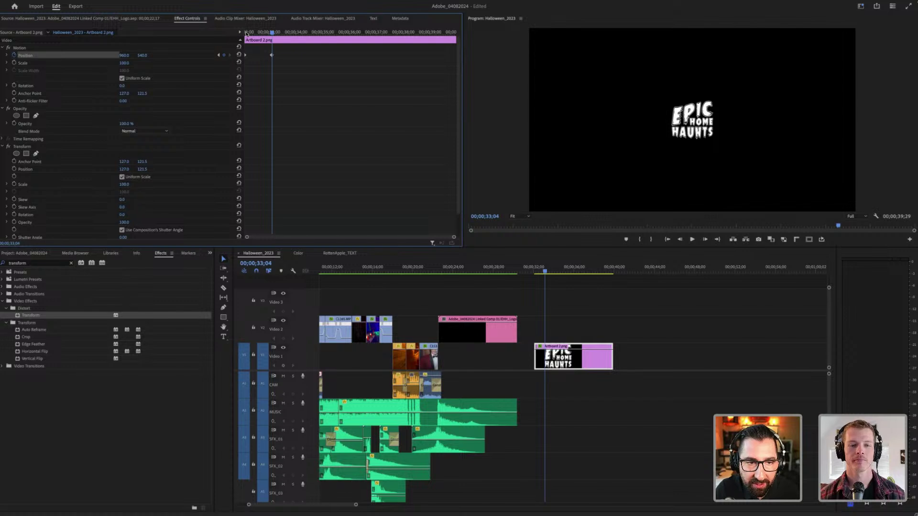
Step: Return to the first Position keyframe and move the logo horizontally beyond the left edge of the frame
mouse_move(247, 33)
mouse_down()
mouse_move(274, 33)
mouse_move(244, 34)
mouse_up()
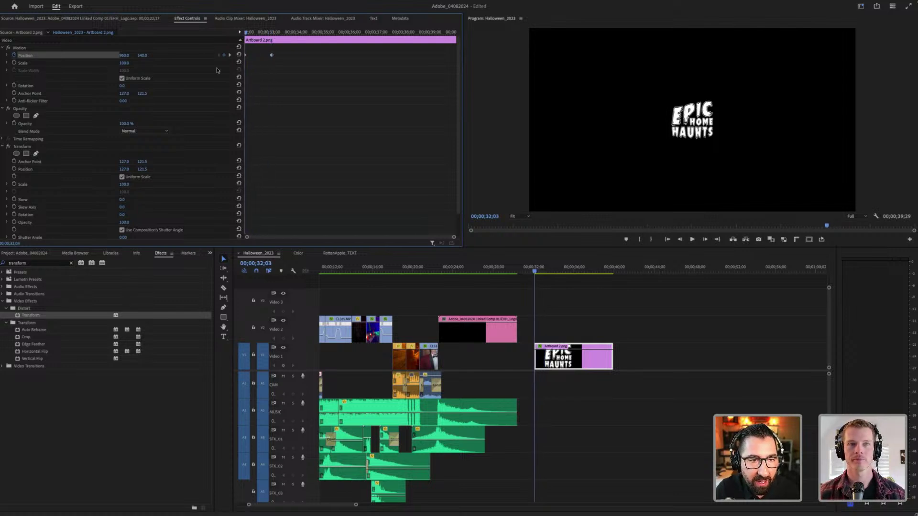
click(230, 55)
click(219, 55)
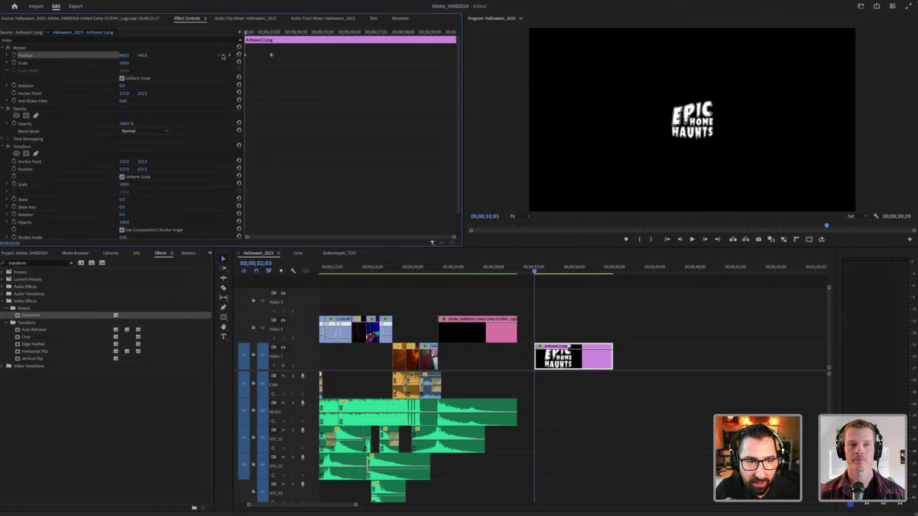
click(230, 55)
click(218, 56)
drag(124, 55, 66, 55)
Step: Play the logo's slide-in animation, reselect the Artboard 2.png clip, and replay it from the clip's start
click(655, 344)
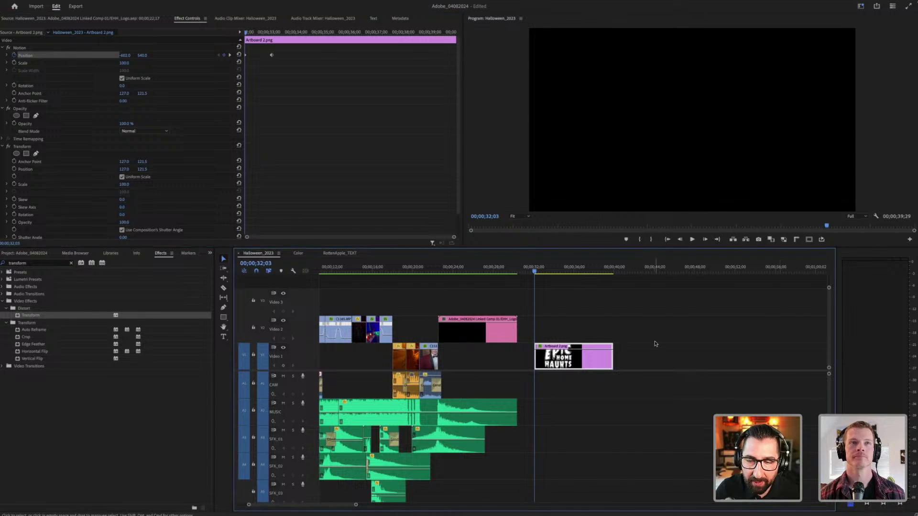
key(space)
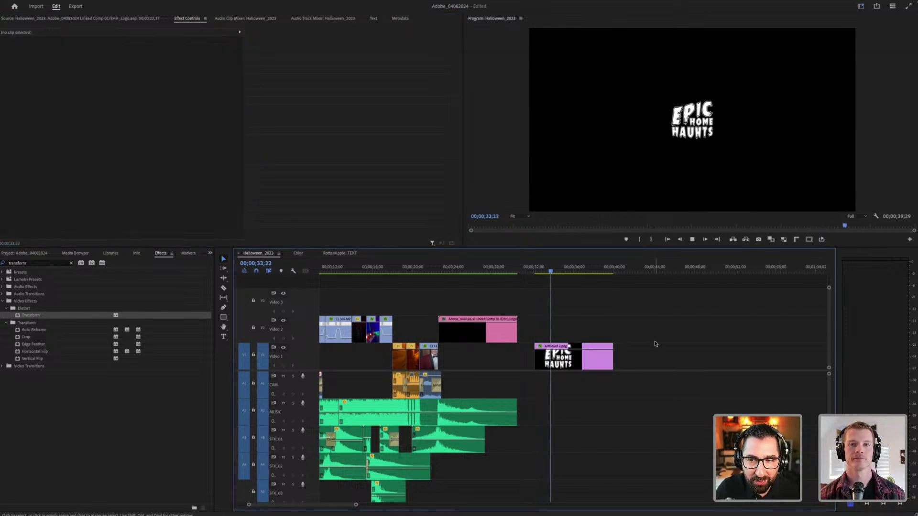
key(space)
click(578, 369)
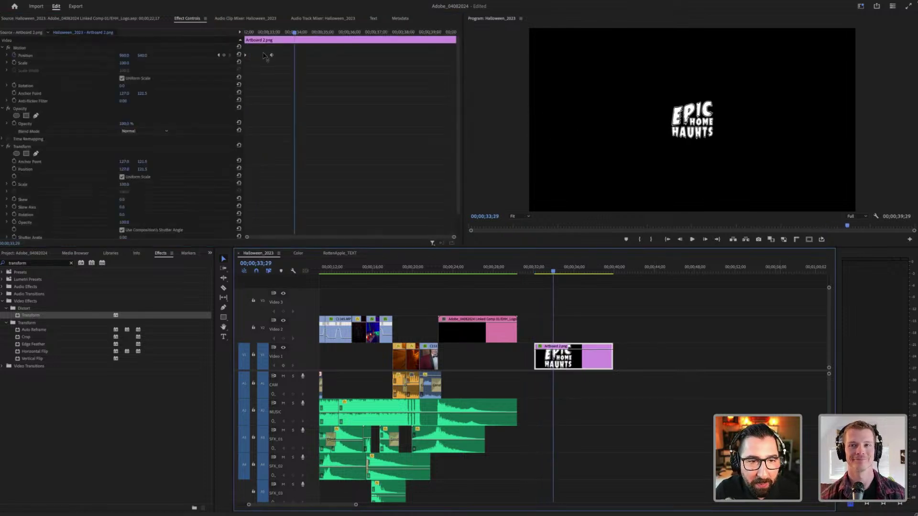
click(529, 268)
key(space)
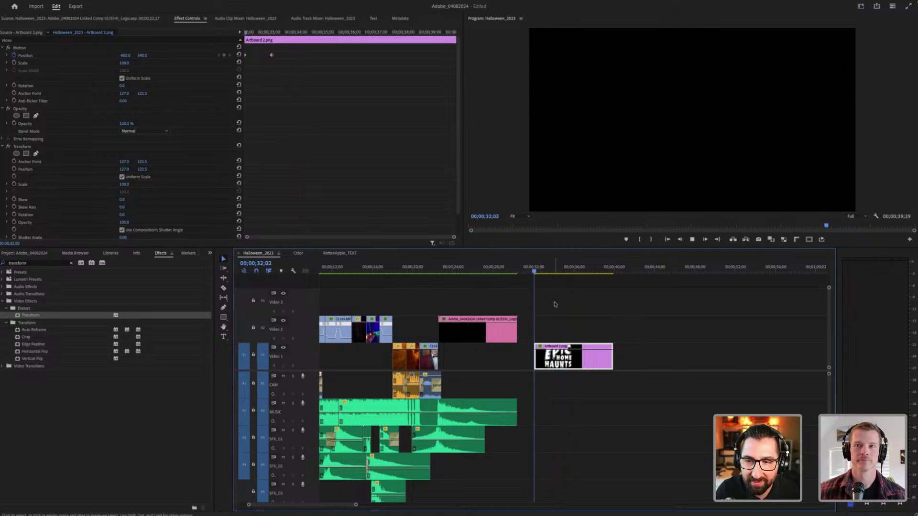
key(space)
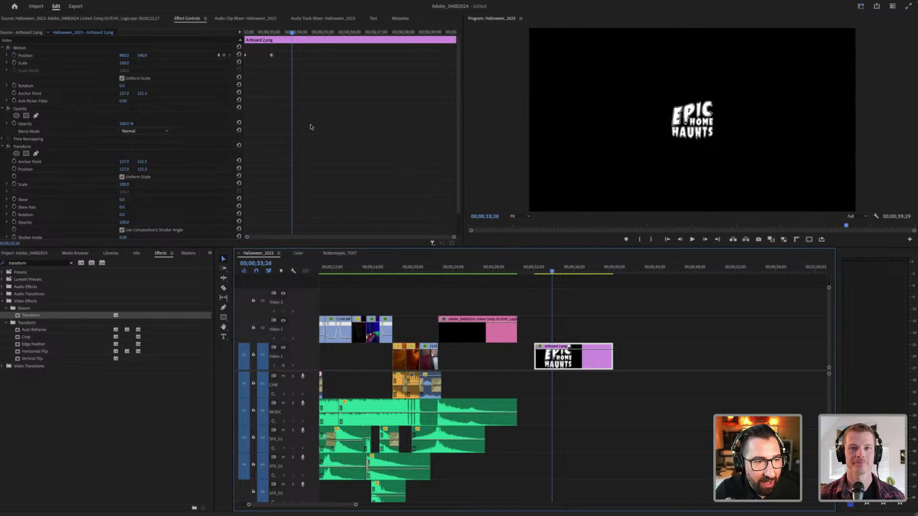
Step: Set the temporal interpolation of the first Position keyframe to Bezier and of the last one to Ease In
right_click(247, 56)
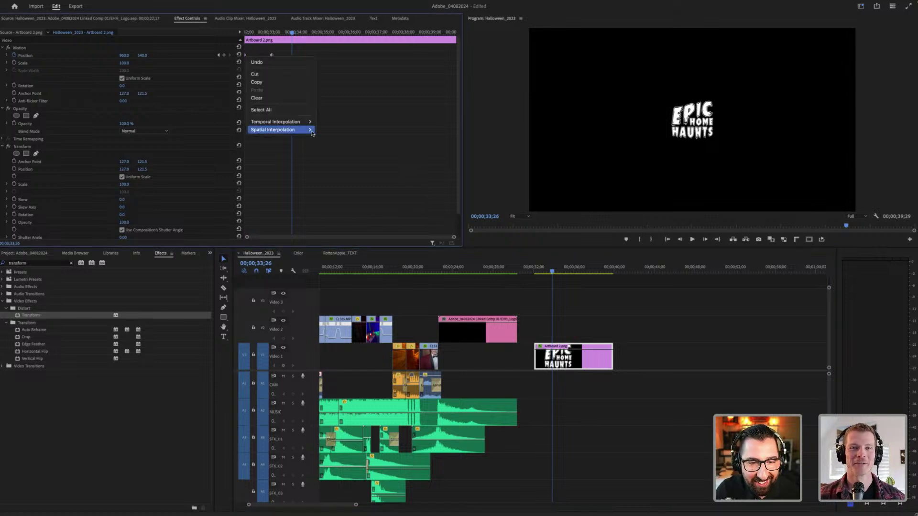
mouse_move(304, 124)
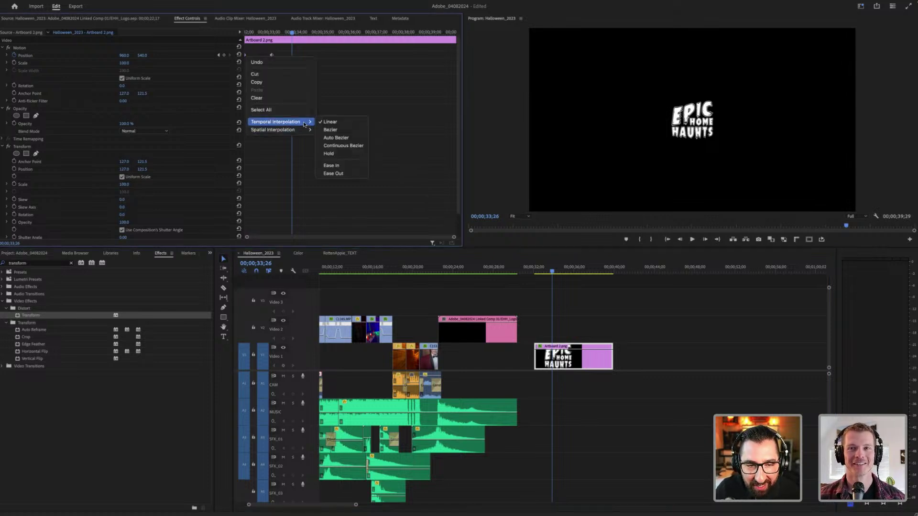
click(329, 130)
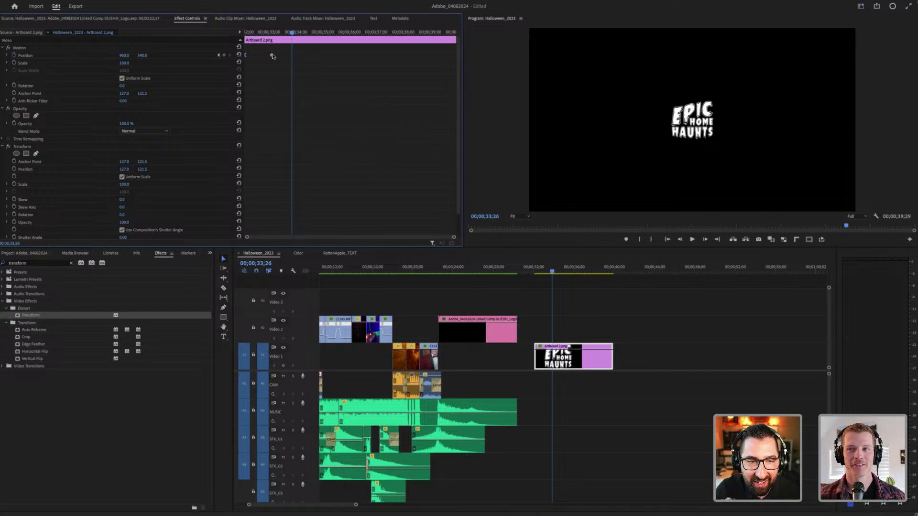
right_click(271, 55)
mouse_move(306, 122)
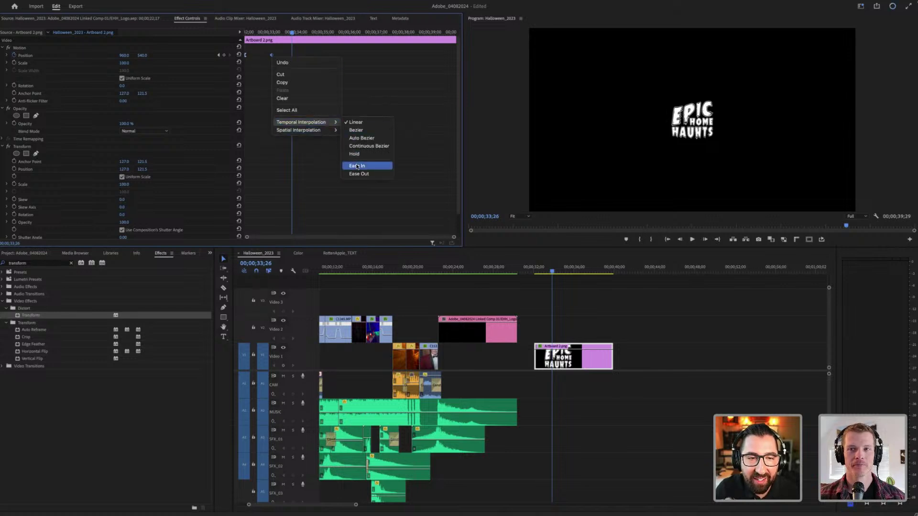
click(361, 164)
Step: Play the eased logo slide-in repeatedly from the start of the Artboard 2.png clip
key(Up)
key(space)
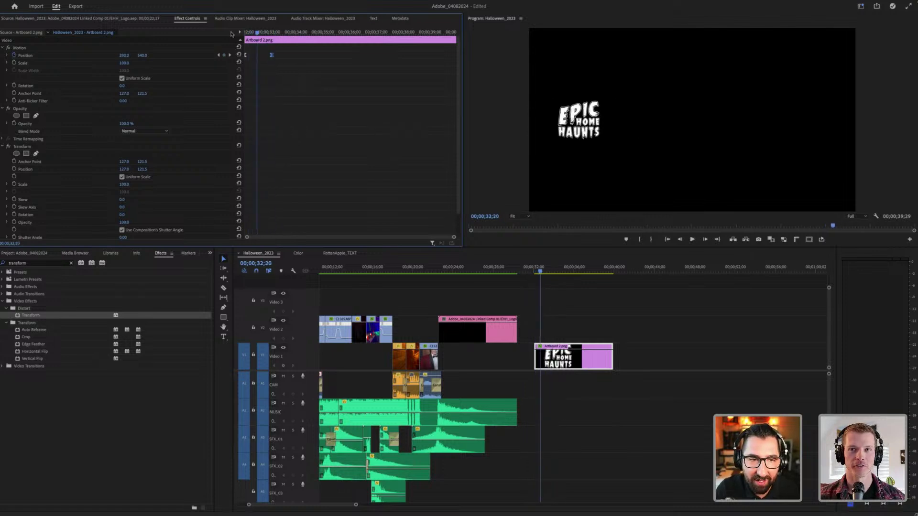
key(Up)
key(space)
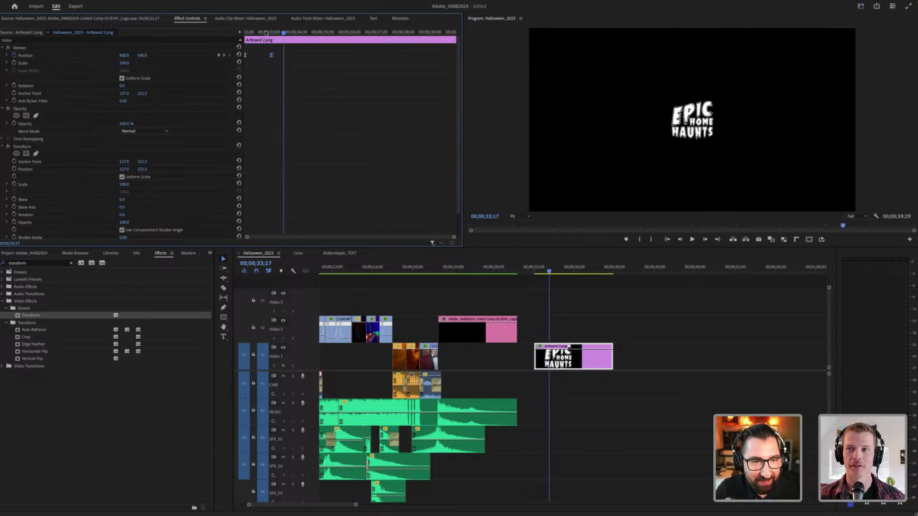
key(Up)
key(space)
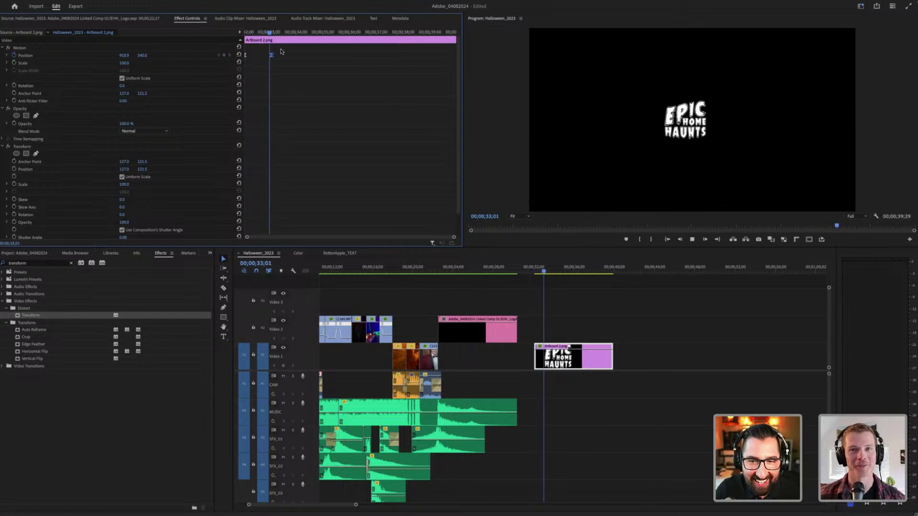
Step: Stop playback and remove the Motion Position keyframes from the Artboard 2.png clip by turning off Position animation
key(space)
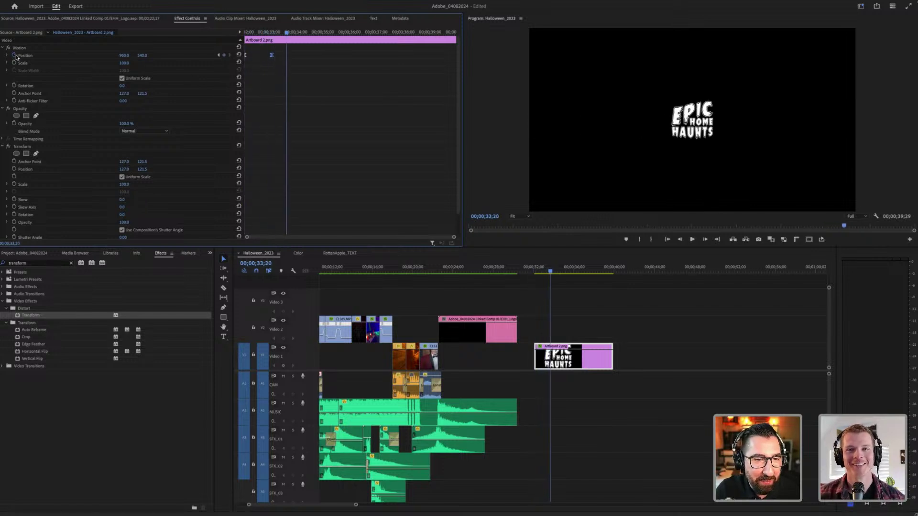
click(15, 56)
click(513, 277)
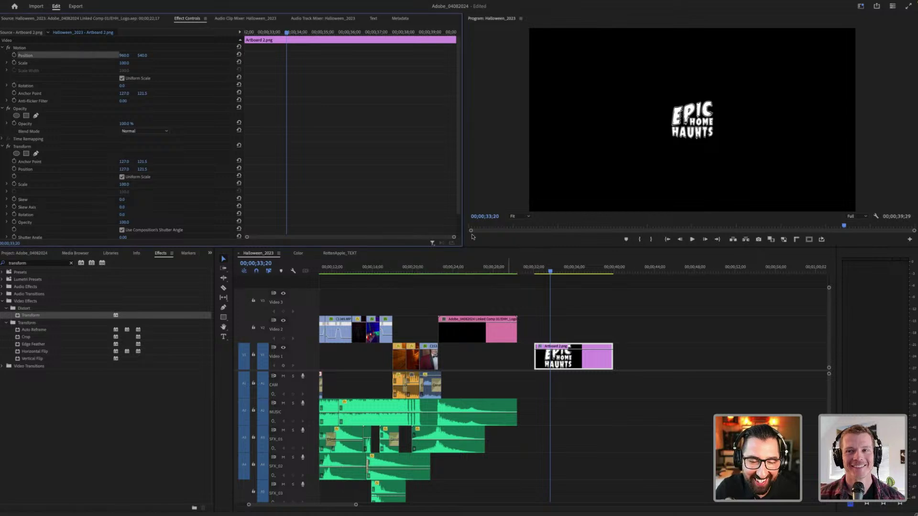
Step: Keyframe the Transform effect's Position, shift the logo beyond the left frame edge at the clip's start, and preview the slide-in
scroll(137, 160, down, 1)
scroll(62, 175, down, 2)
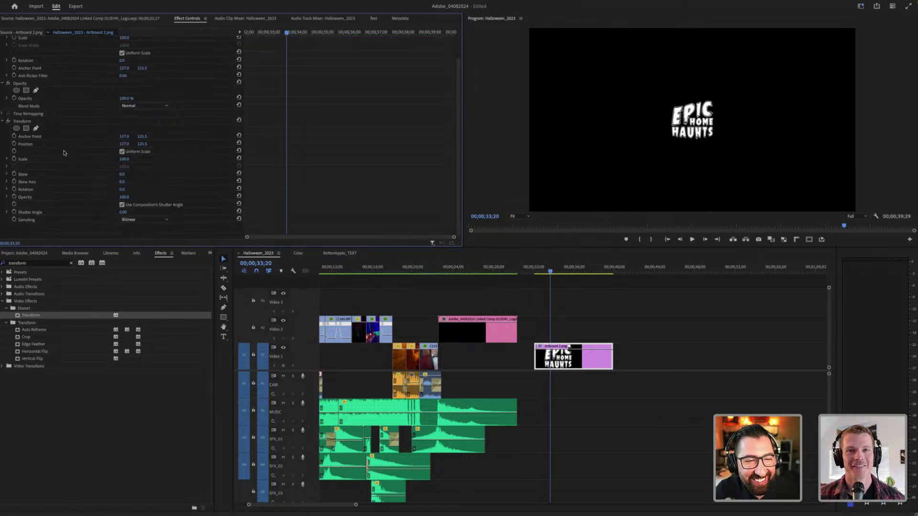
mouse_move(252, 33)
mouse_down()
mouse_move(270, 35)
mouse_move(246, 34)
mouse_up()
click(15, 143)
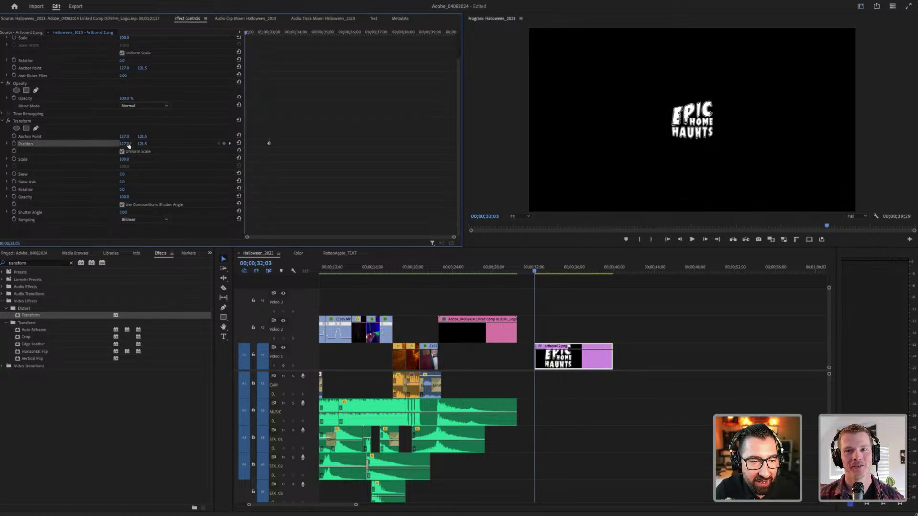
drag(124, 143, 29, 143)
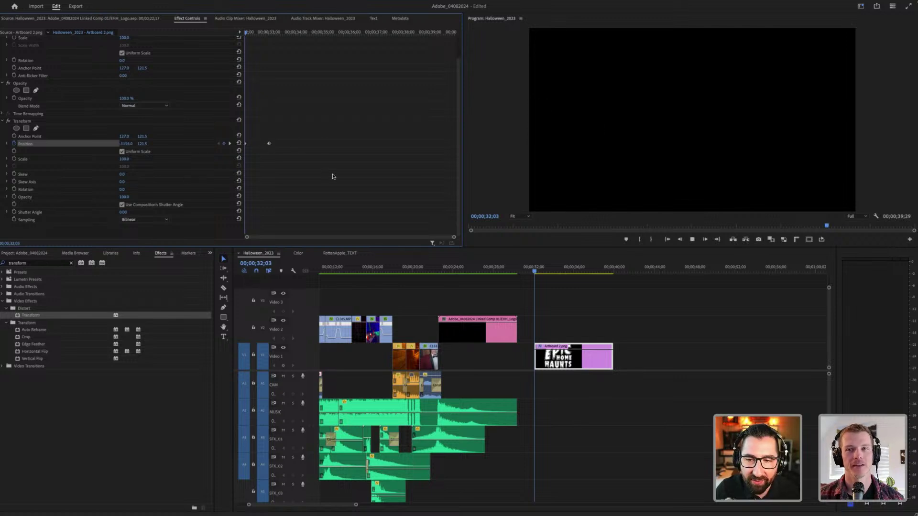
key(space)
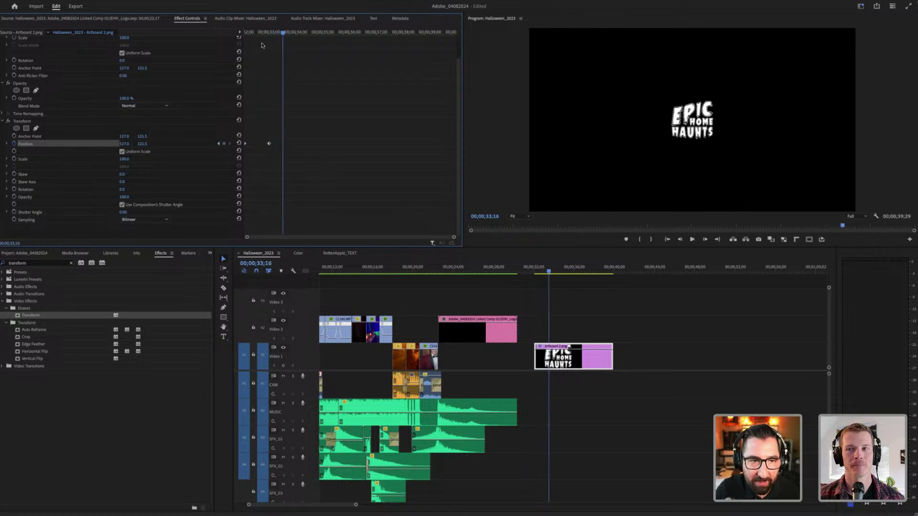
key(space)
Step: Set the temporal interpolation of the first Transform Position keyframe to Ease Out and of the last one to Ease In
right_click(246, 144)
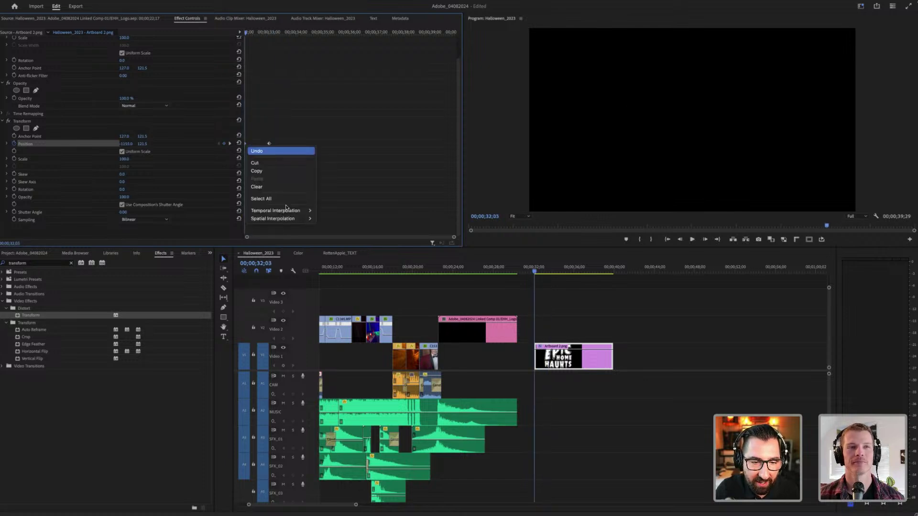
mouse_move(288, 211)
click(334, 262)
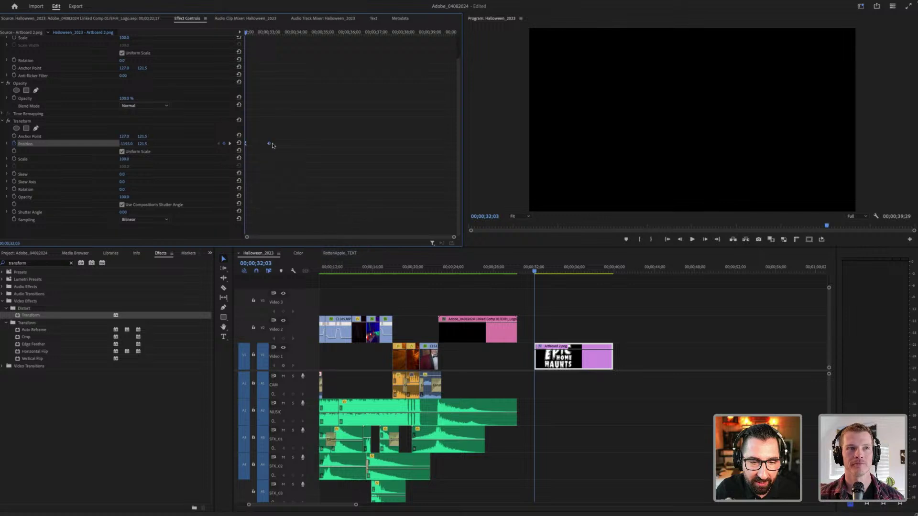
right_click(271, 144)
click(360, 253)
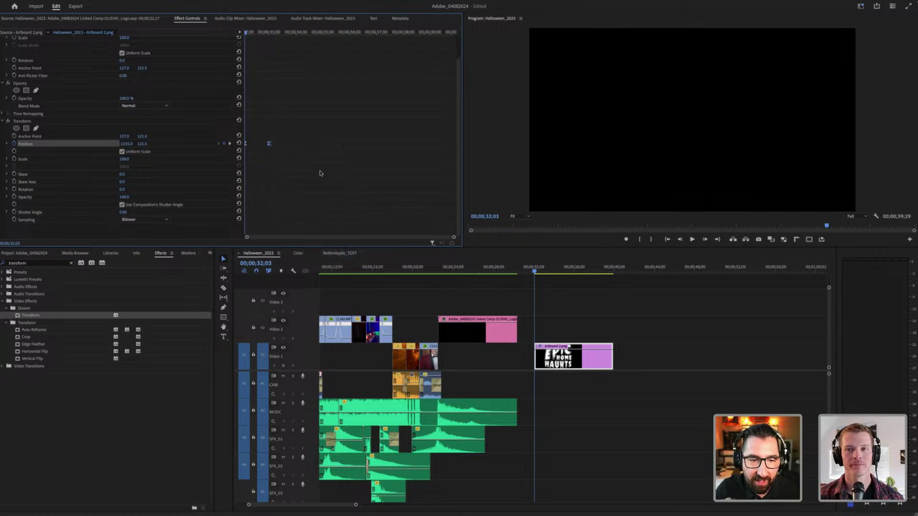
Step: Play the eased Transform slide-in repeatedly from the start of the Artboard 2.png clip to check the motion without blur
key(space)
key(space)
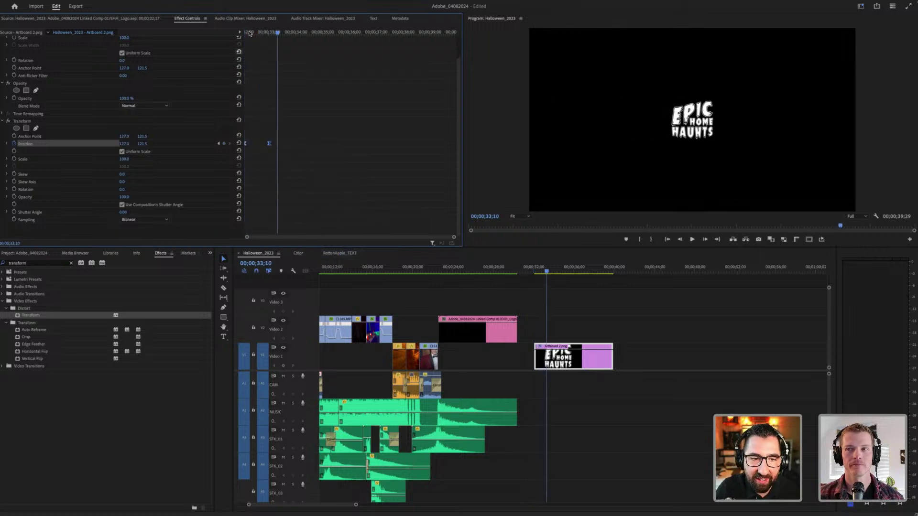
click(249, 33)
key(space)
key(space)
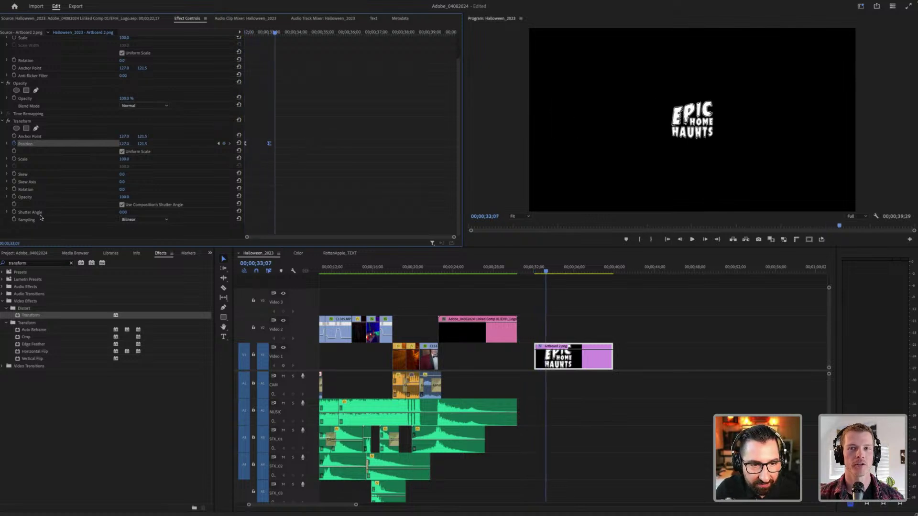
click(259, 34)
key(space)
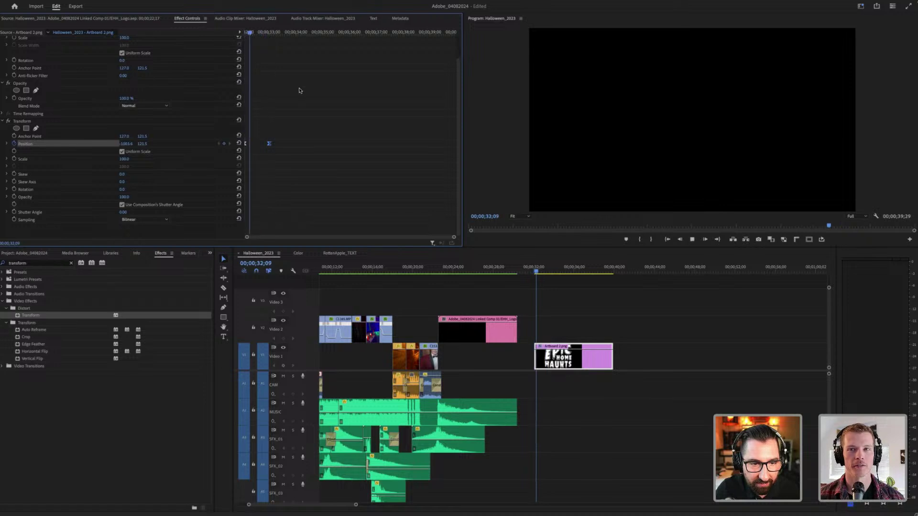
click(249, 32)
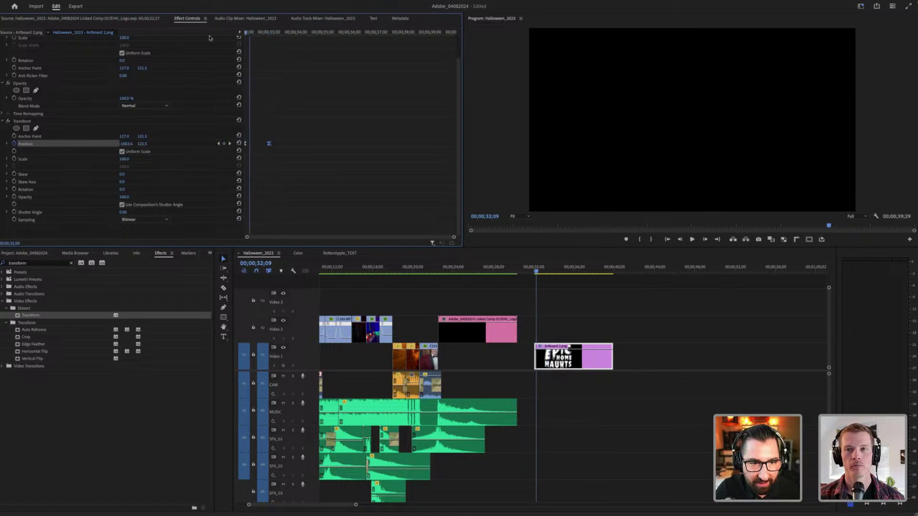
key(space)
key(Up)
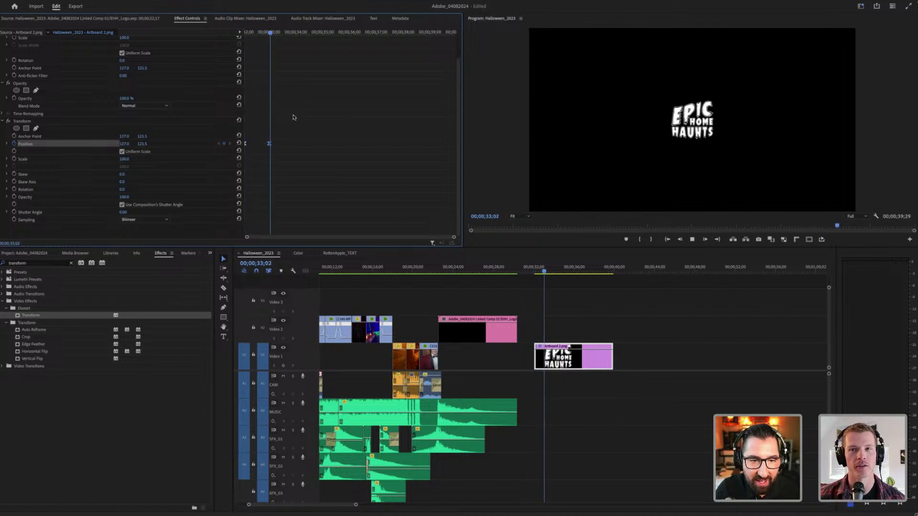
key(space)
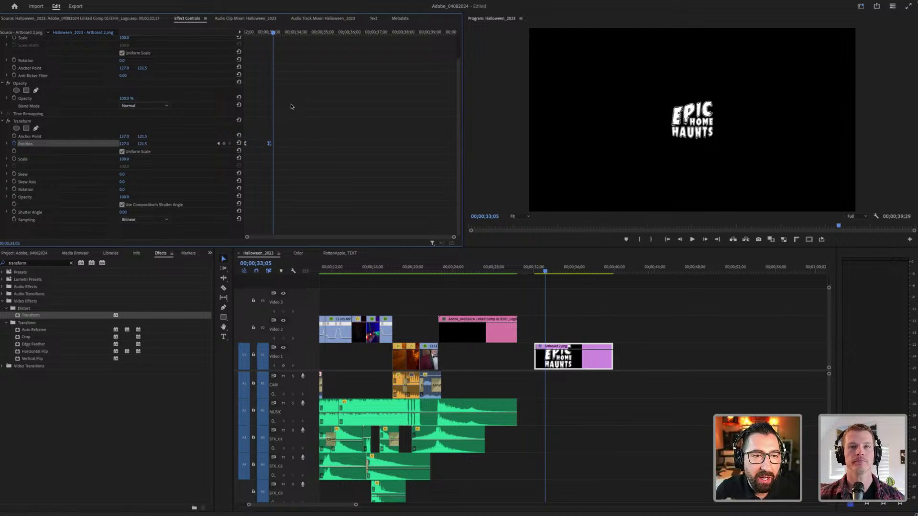
key(Up)
key(space)
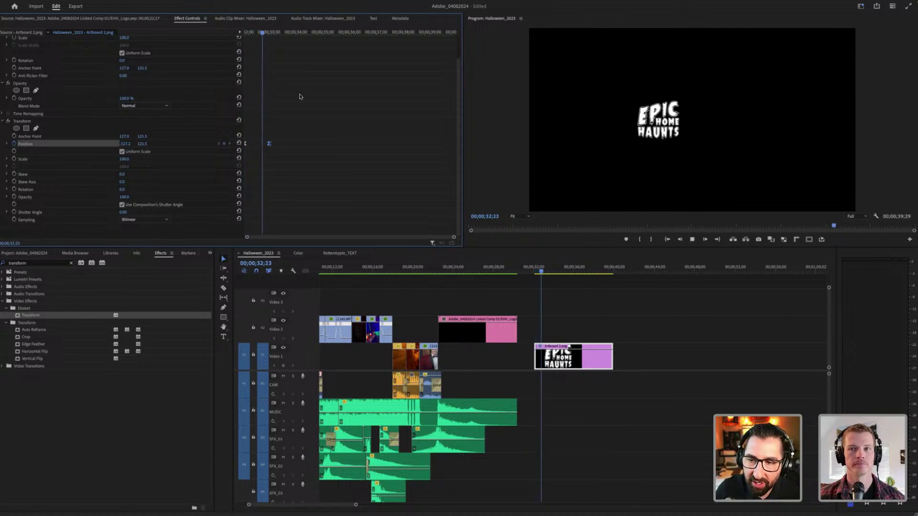
click(261, 36)
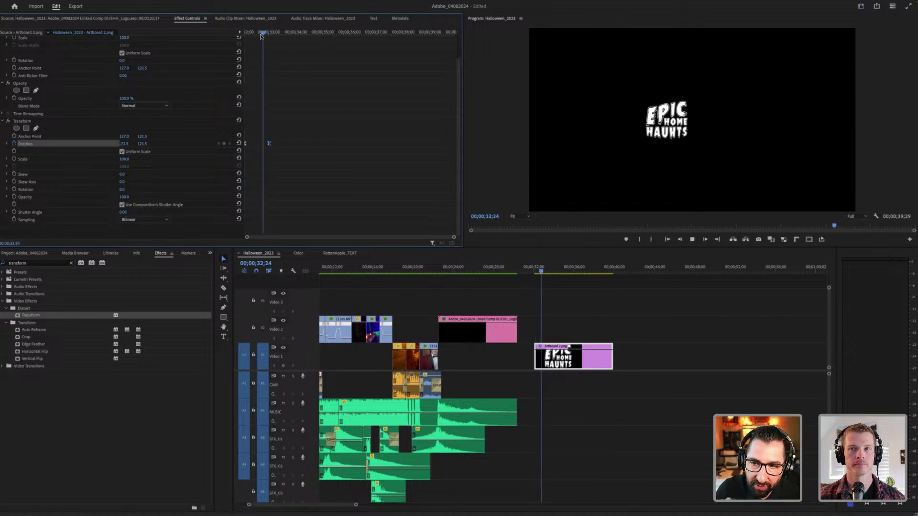
click(258, 37)
key(space)
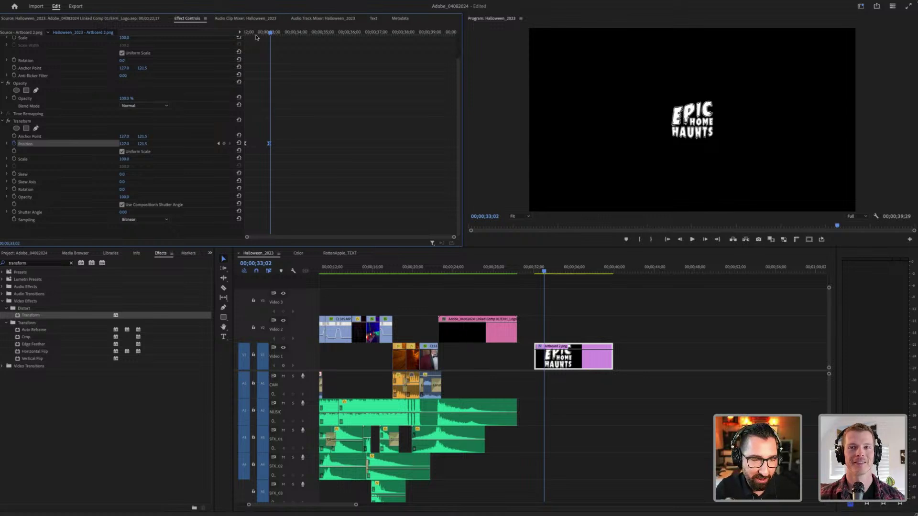
drag(264, 30, 249, 31)
key(space)
key(space)
key(Up)
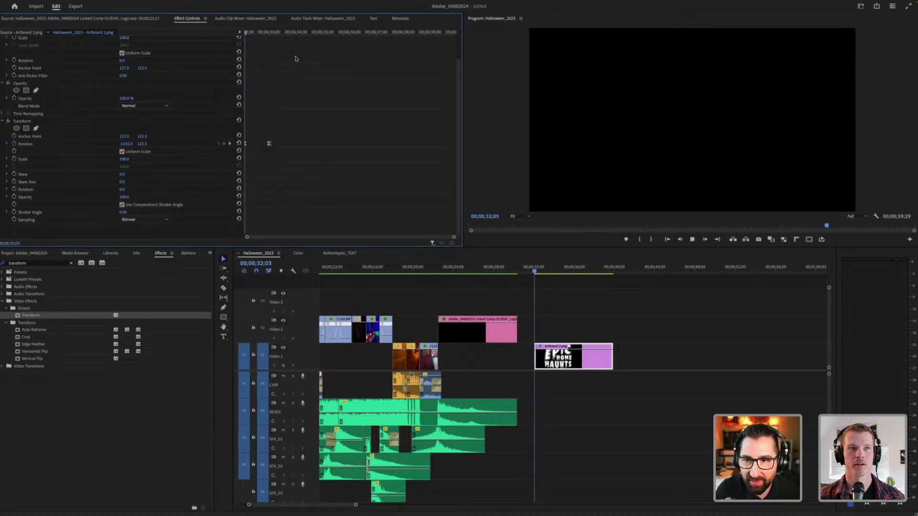
key(space)
key(Up)
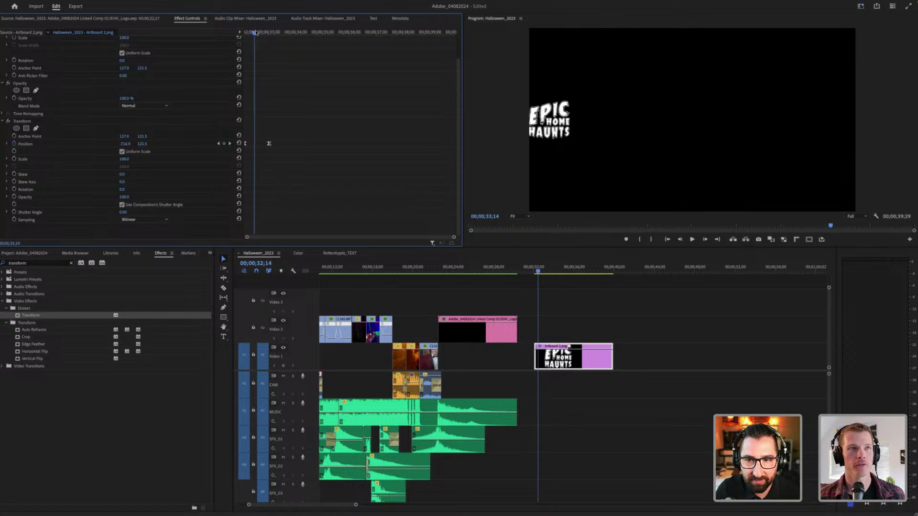
key(space)
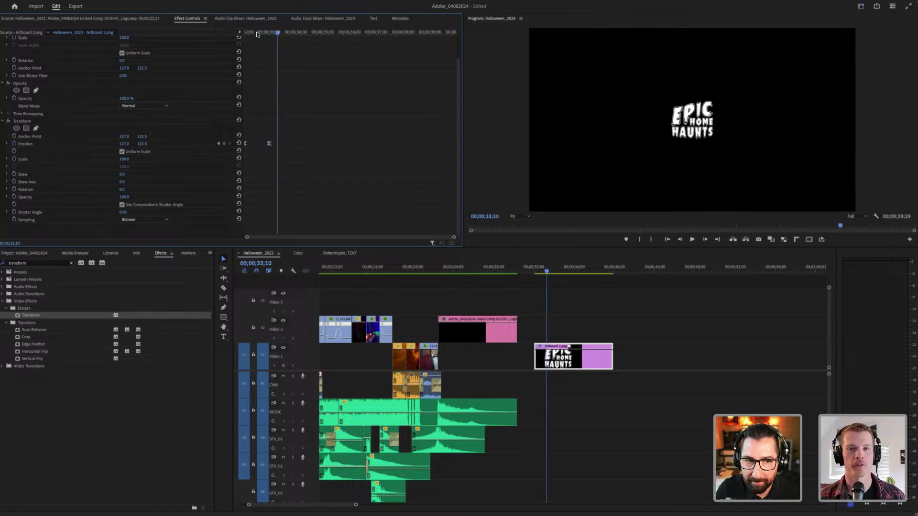
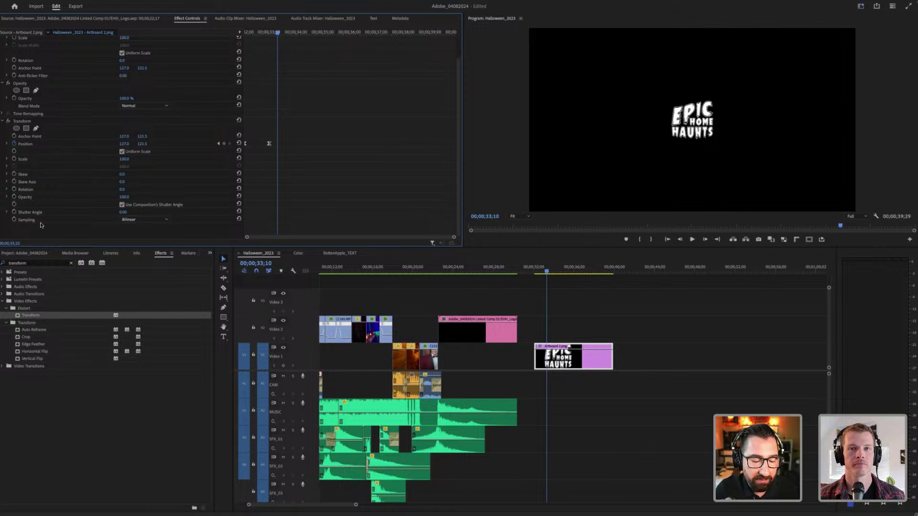
Step: Set the Transform effect's Shutter Angle to 180 and play the logo slide-in from the clip's start
click(124, 212)
text(180)
key(Return)
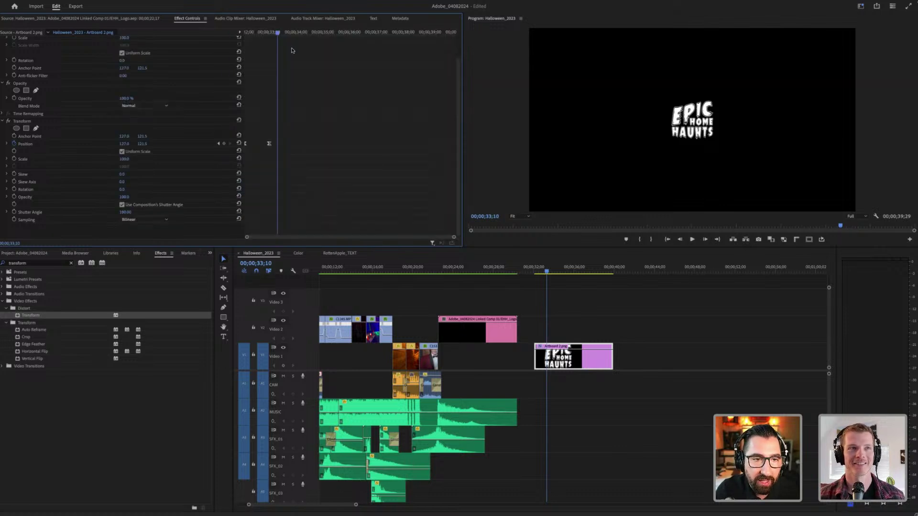
click(251, 38)
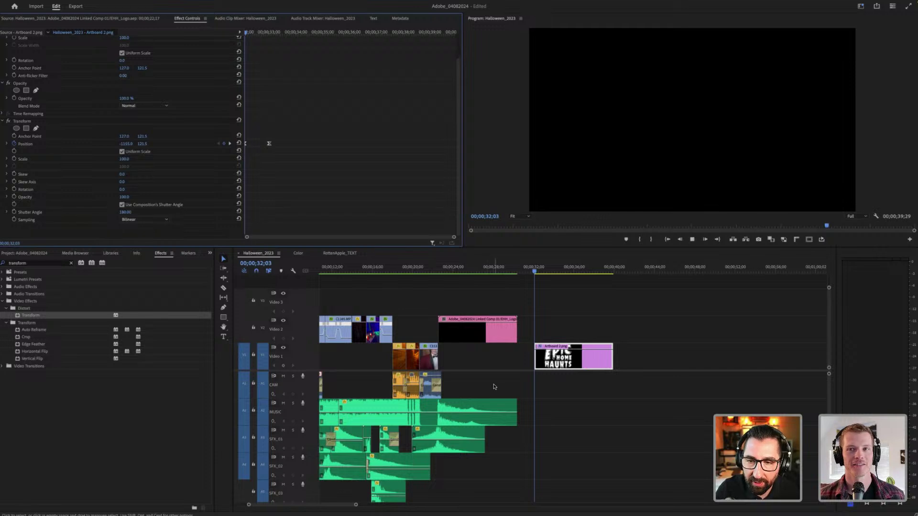
key(space)
key(space)
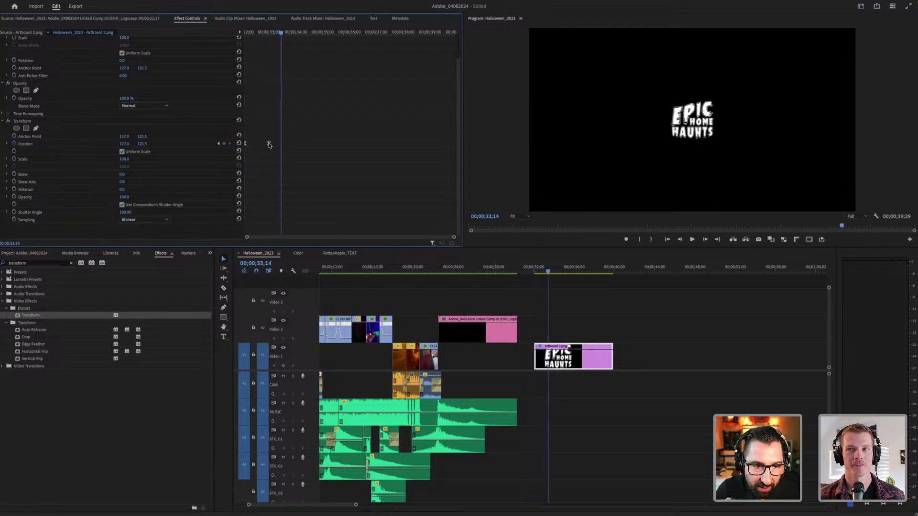
Step: Move the last Transform Position keyframe earlier, to about 00;00;32;14, and play the faster slide-in
drag(269, 144, 255, 145)
click(251, 33)
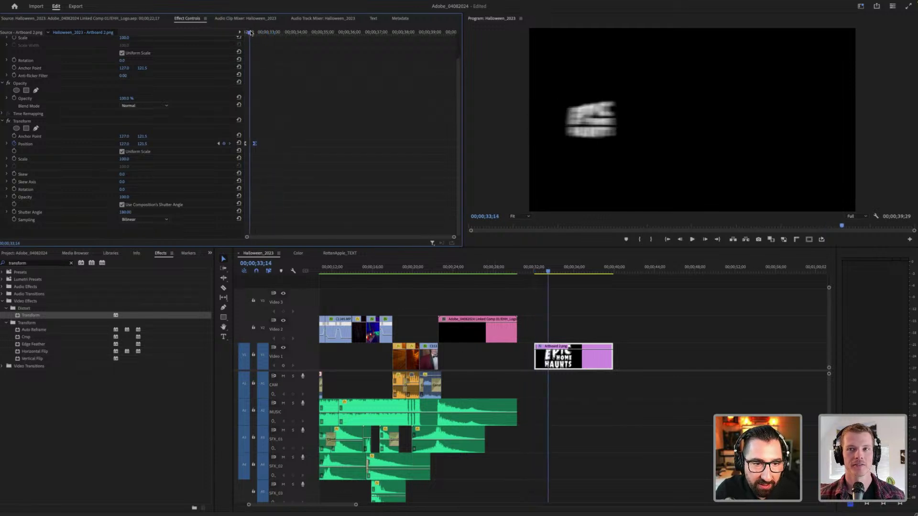
key(space)
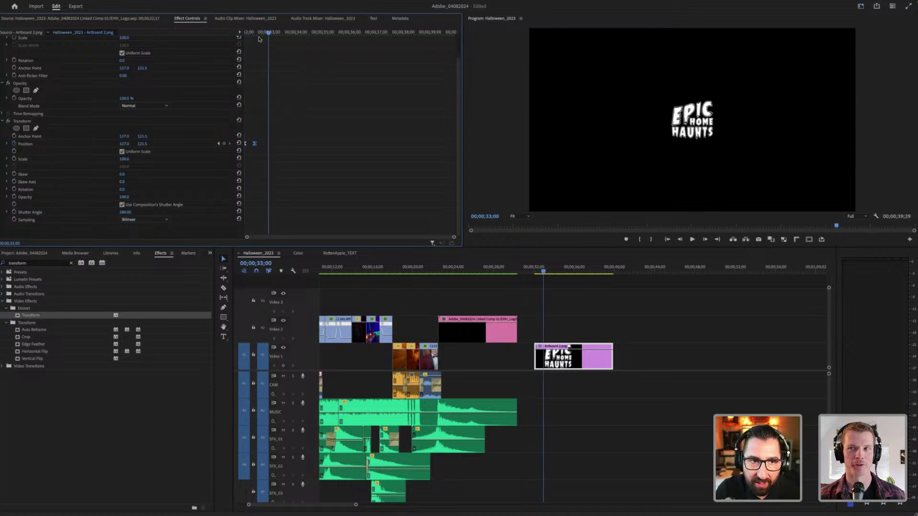
Step: Replay the faster motion-blurred logo slide-in repeatedly from the start of the clip
key(Up)
key(space)
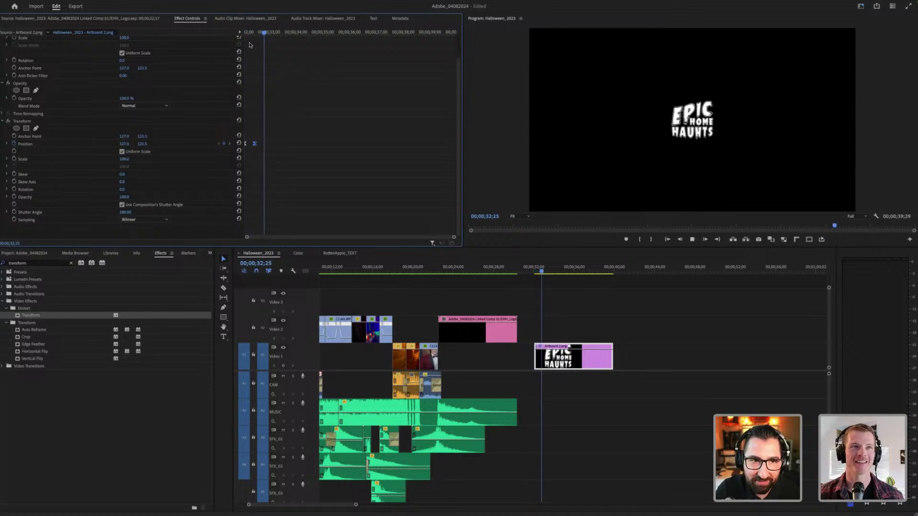
key(Up)
key(space)
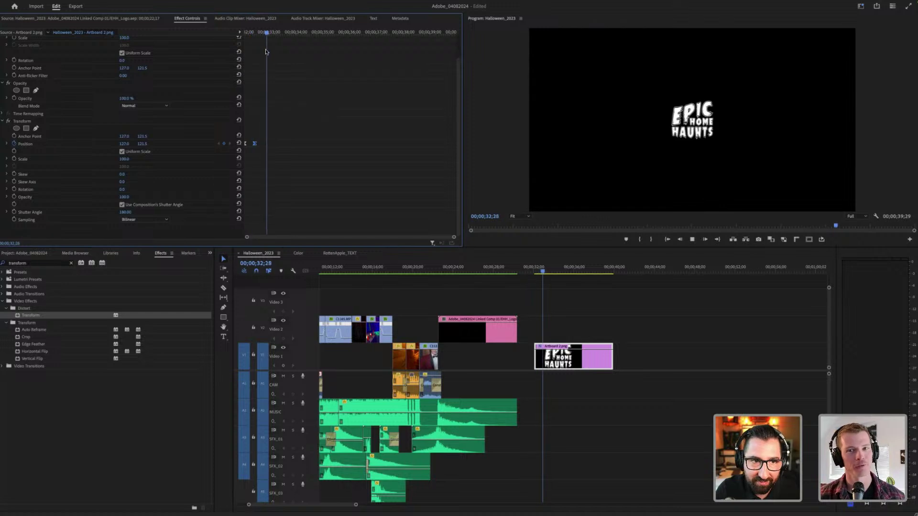
key(Up)
key(space)
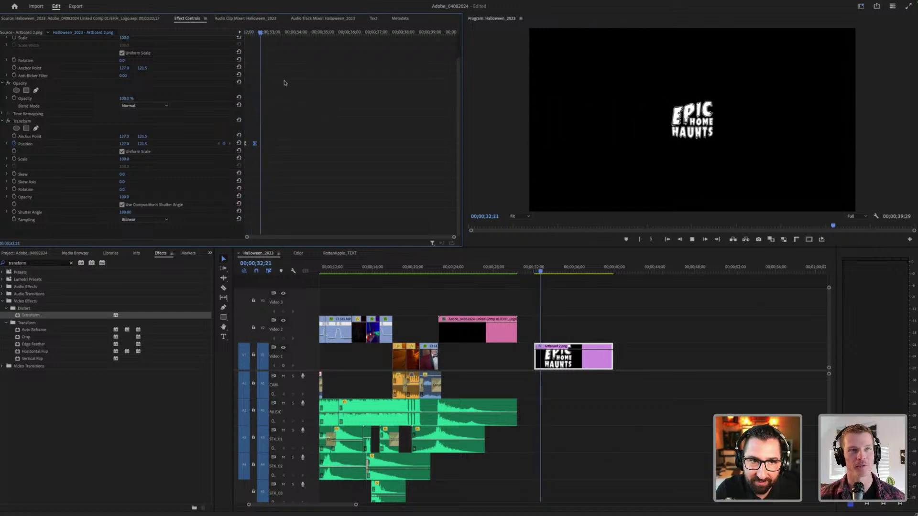
key(Up)
key(space)
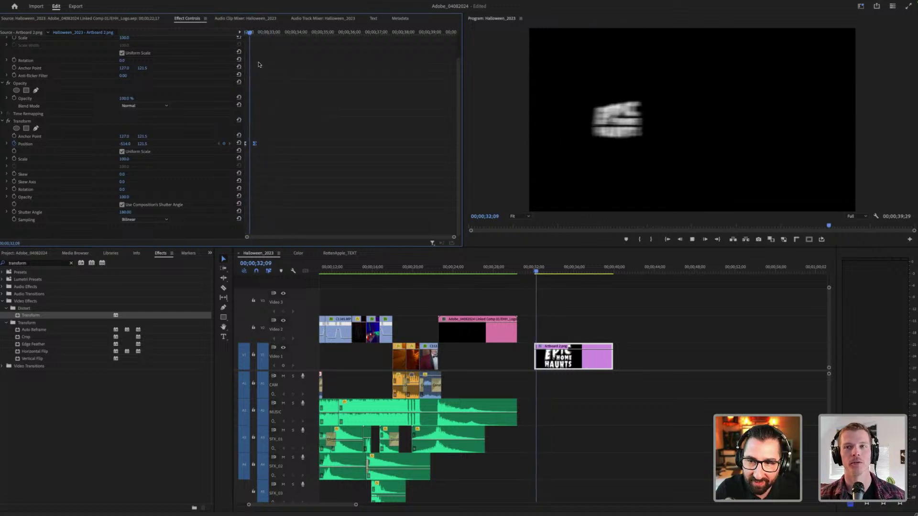
key(Up)
key(space)
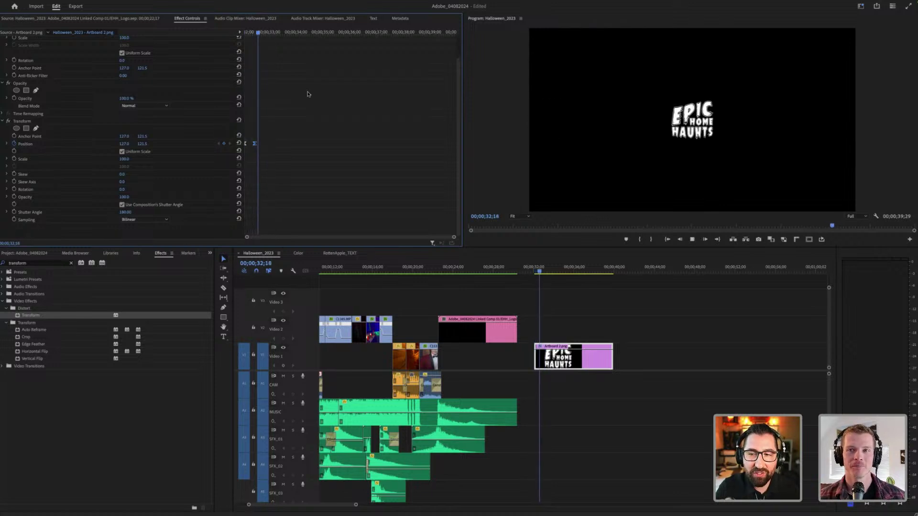
key(Up)
key(space)
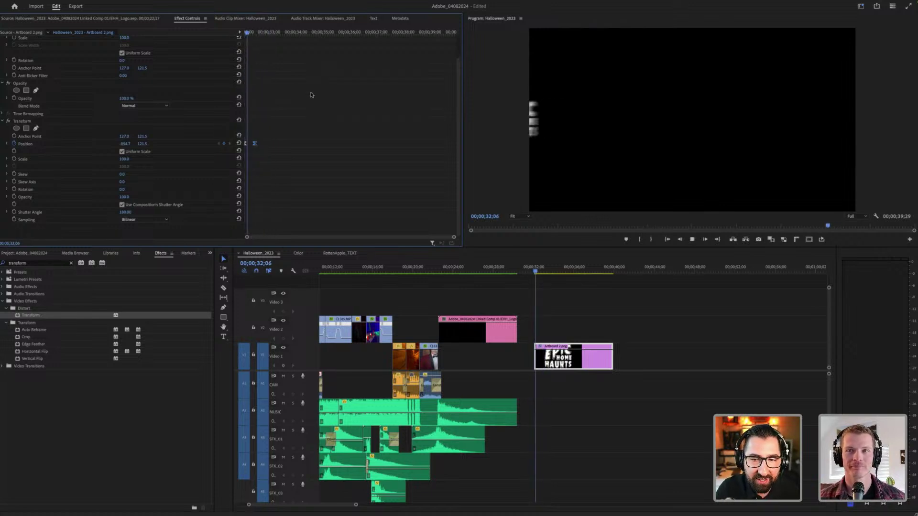
key(Up)
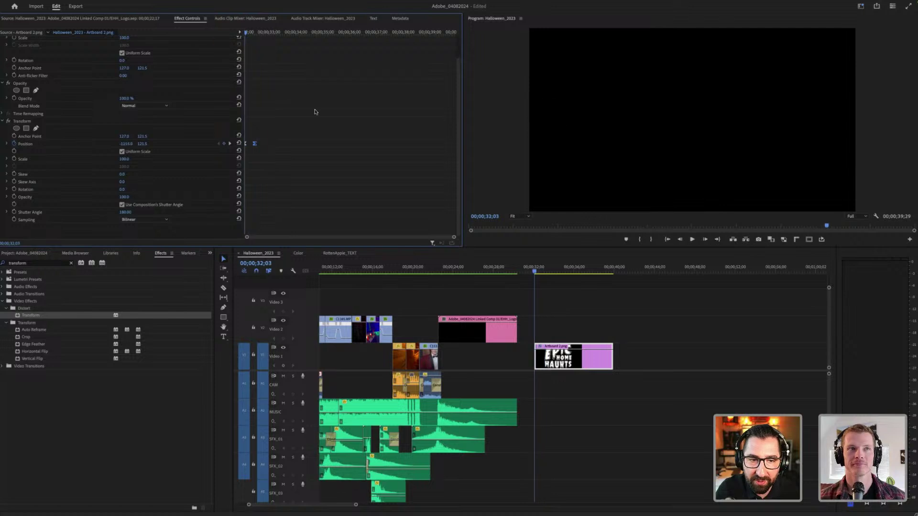
key(space)
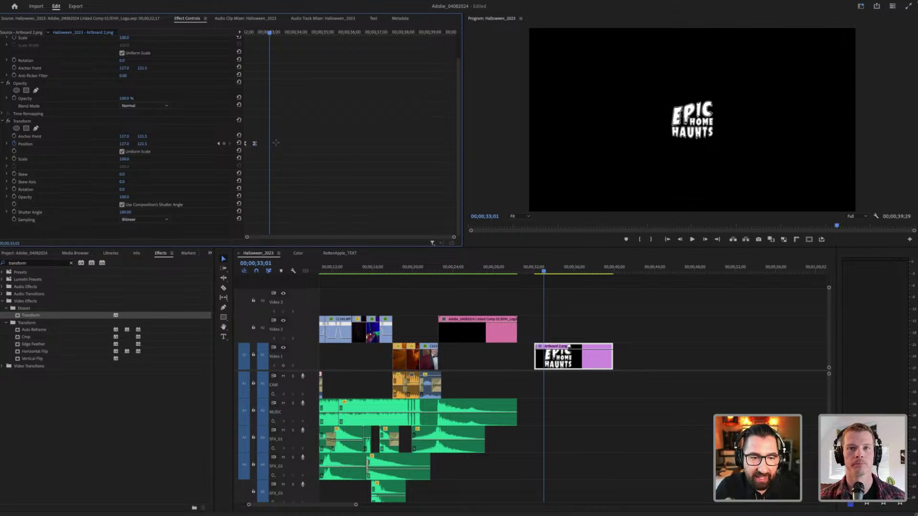
Step: Place a copy of the Artboard 2.png clip on Video 1 at about 00;00;40;21, with its start trimmed past the Position keyframes
drag(310, 175, 246, 129)
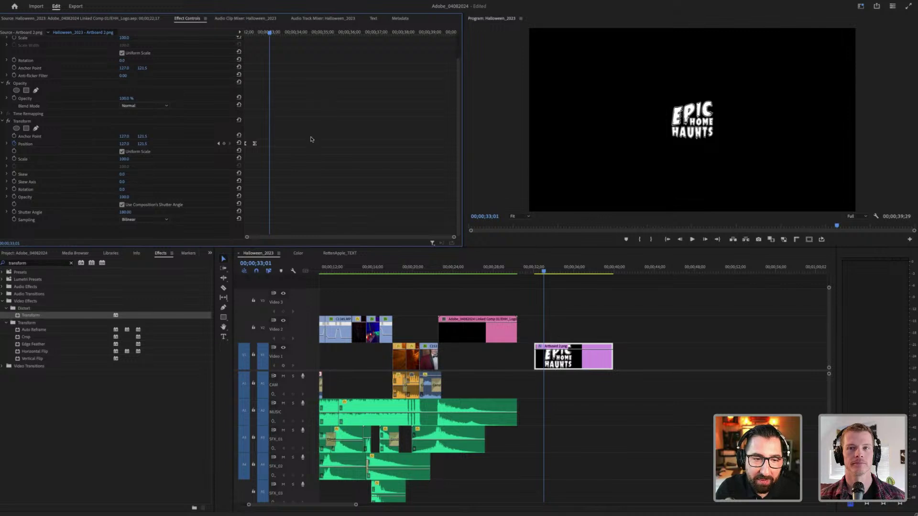
drag(249, 34, 275, 33)
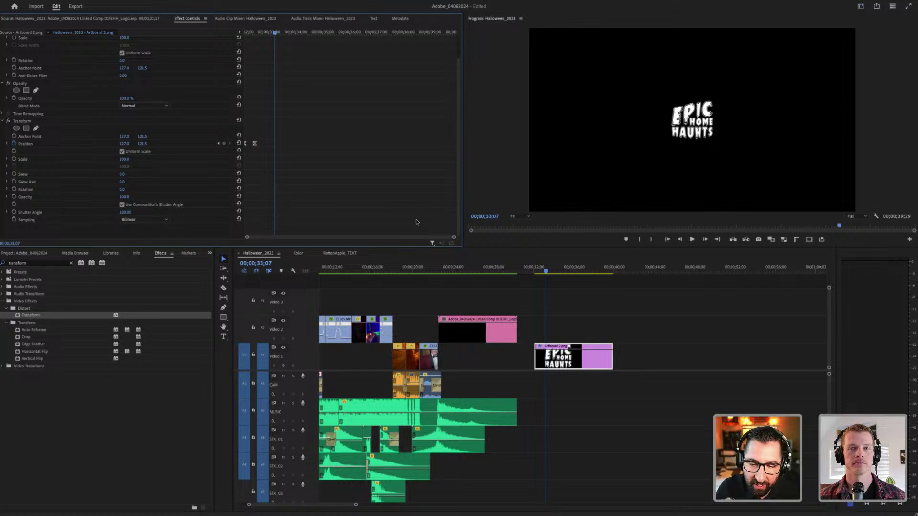
drag(571, 357, 787, 363)
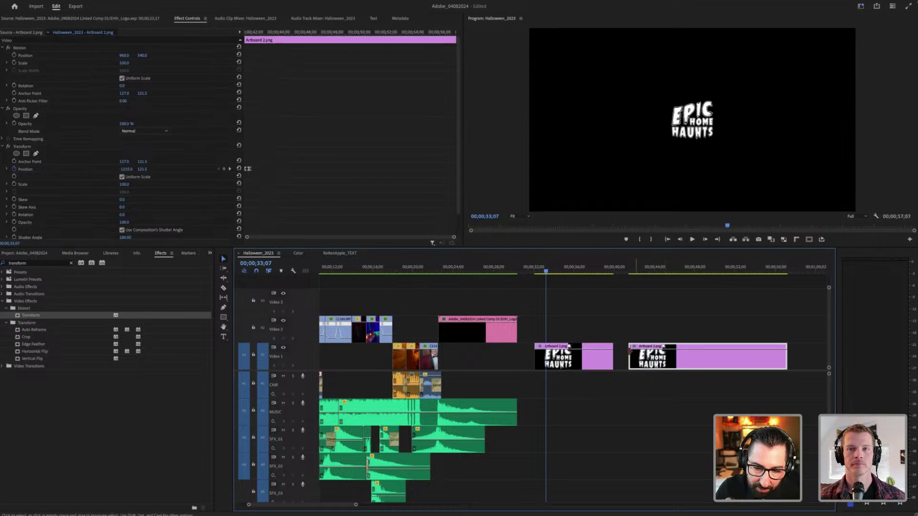
drag(629, 360, 670, 363)
click(683, 364)
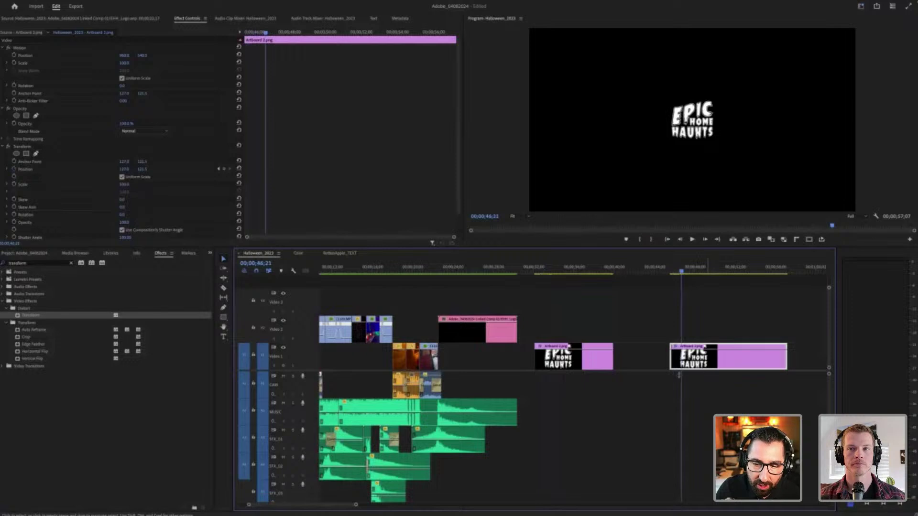
drag(683, 356, 635, 355)
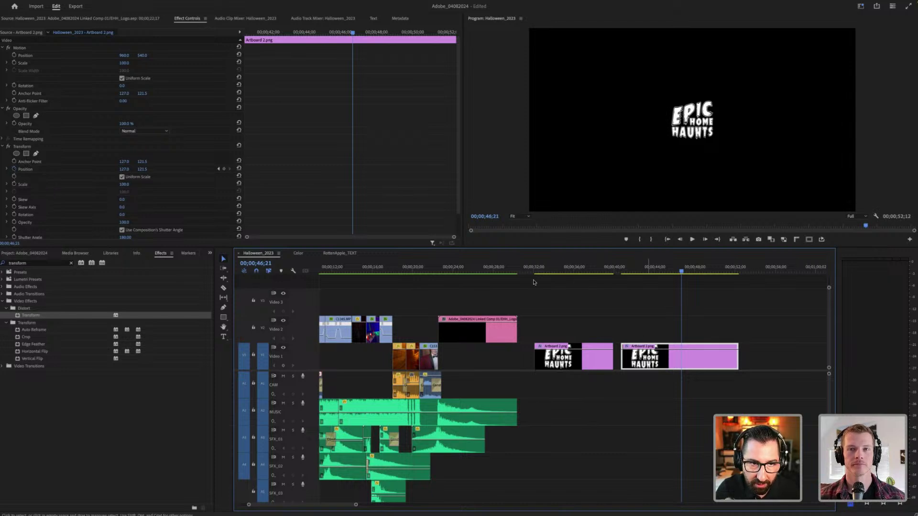
Step: Scrub through the trimmed Artboard 2.png copy and jump to its previous Position keyframe to locate the hidden keyframes
key(End)
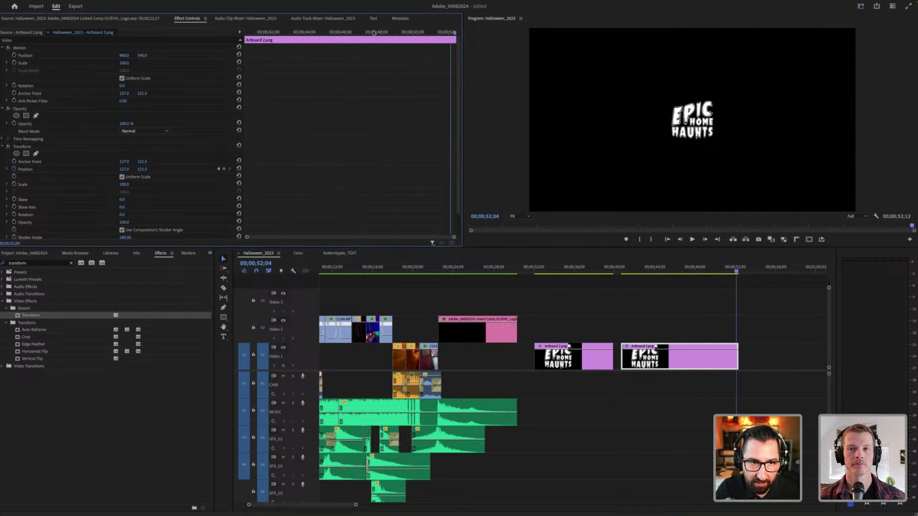
key(Home)
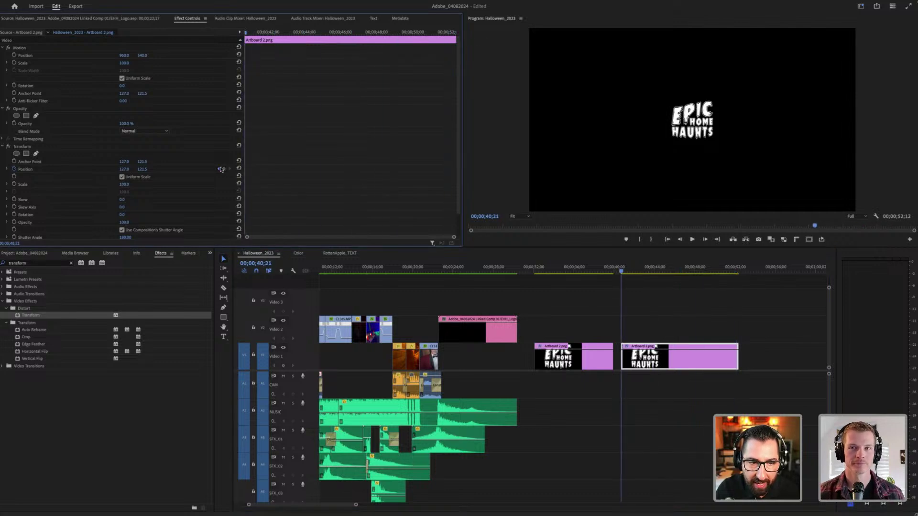
click(585, 269)
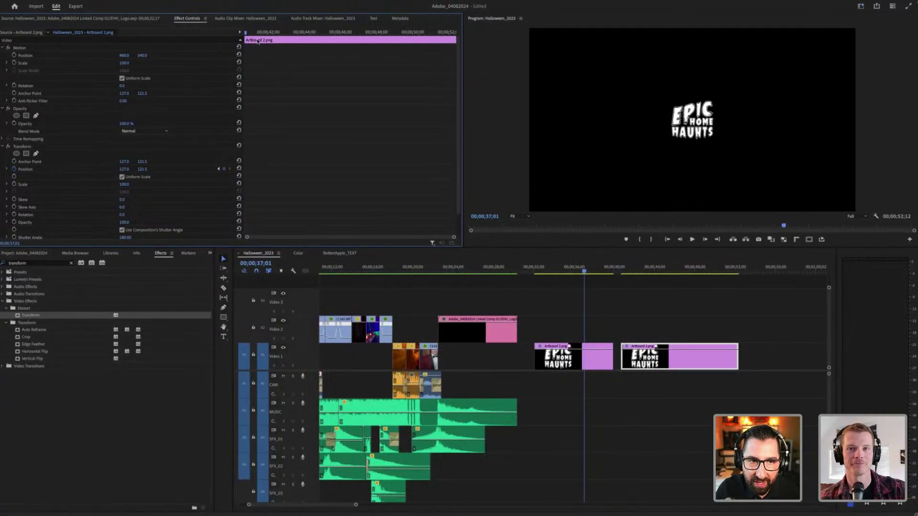
drag(277, 34, 383, 34)
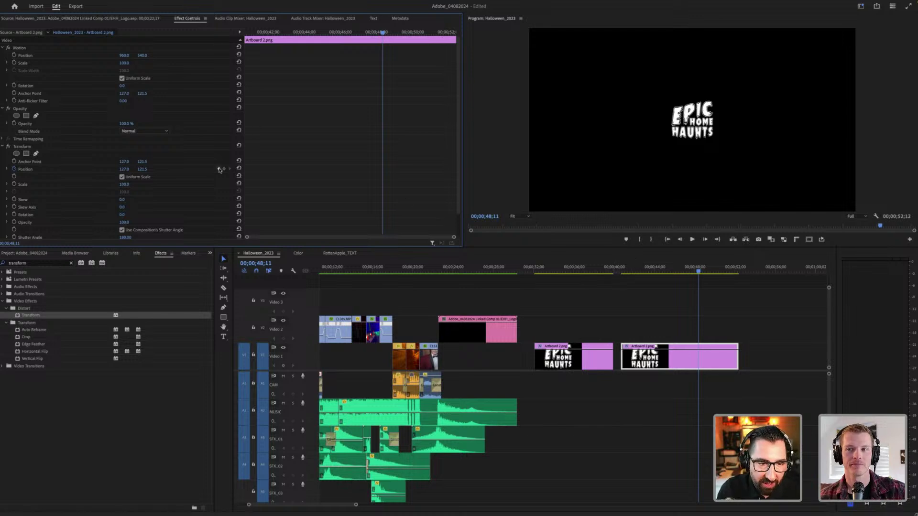
click(219, 169)
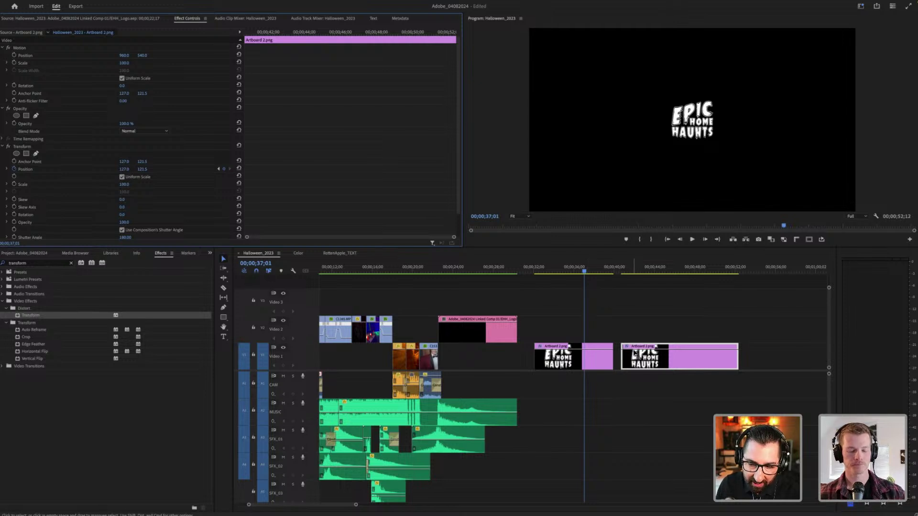
Step: Try to extend the copy's start earlier on Video 2 to reveal its Position keyframes, and undo the changes
drag(633, 356, 578, 330)
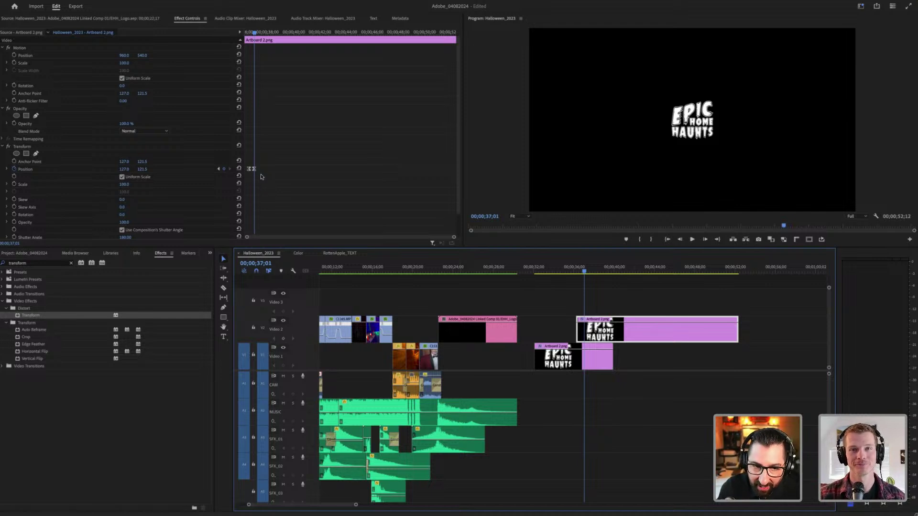
click(242, 153)
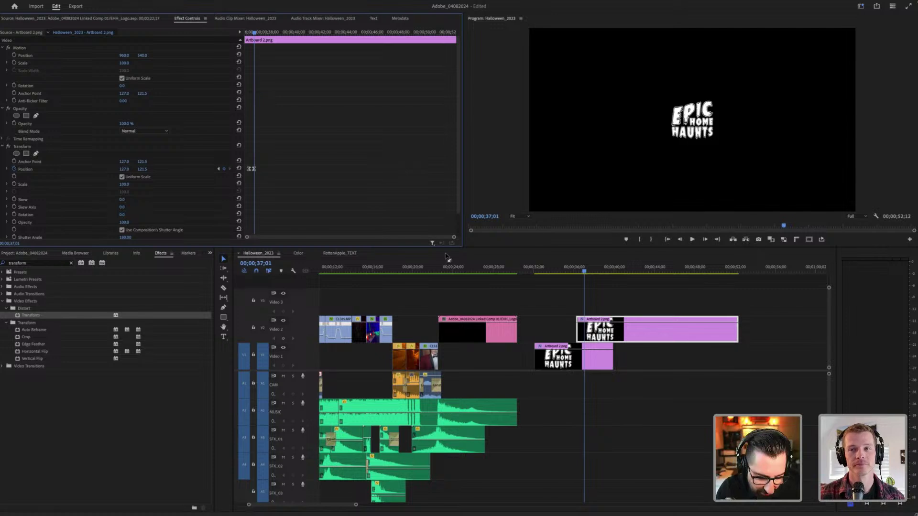
key(ctrl+z)
key(ctrl+z)
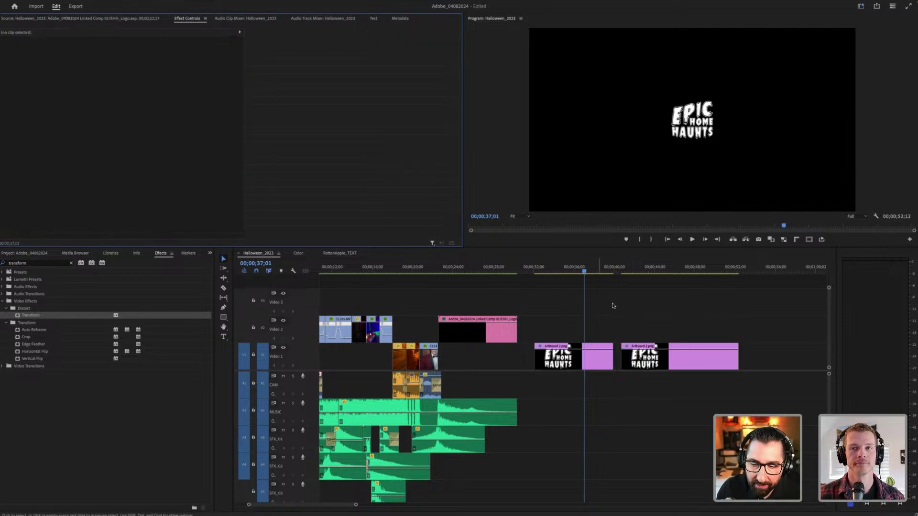
Step: Select the trimmed Artboard 2.png copy at 00;00;41;09 and turn off Pin to Clip for the Effect Controls
click(627, 271)
key(d)
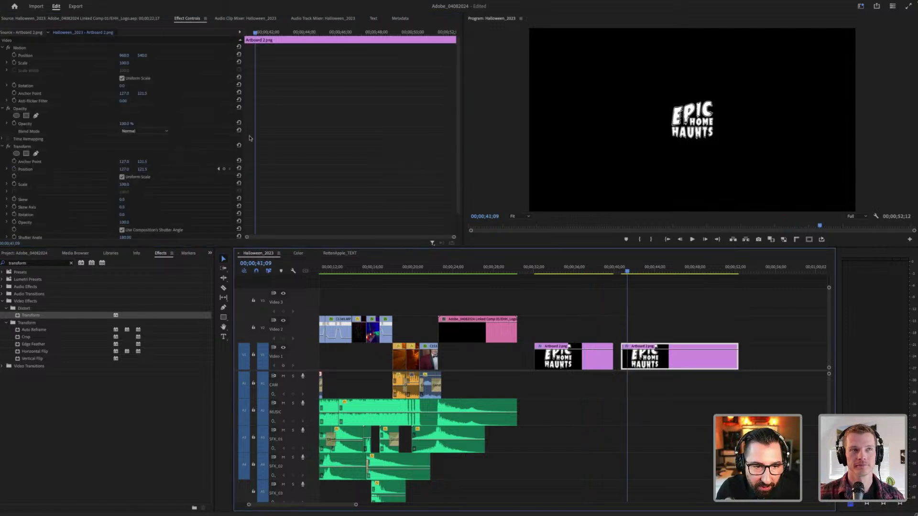
click(206, 19)
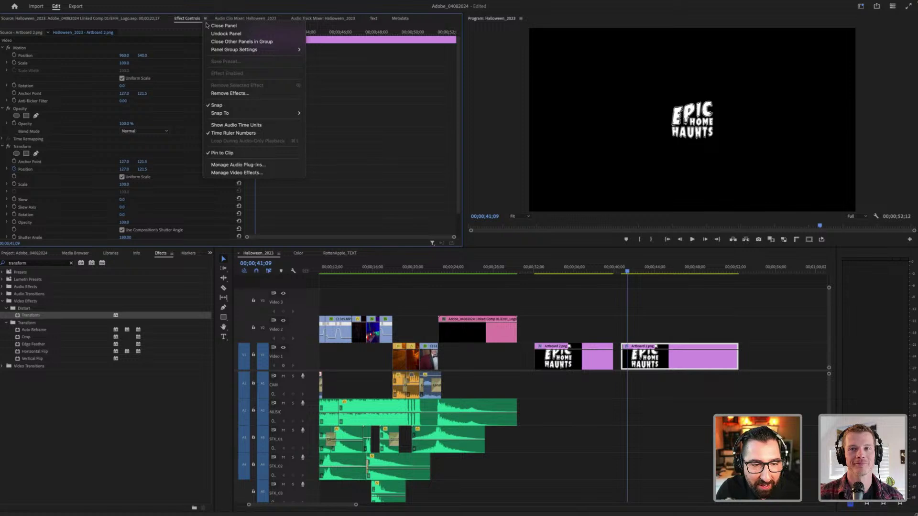
click(240, 153)
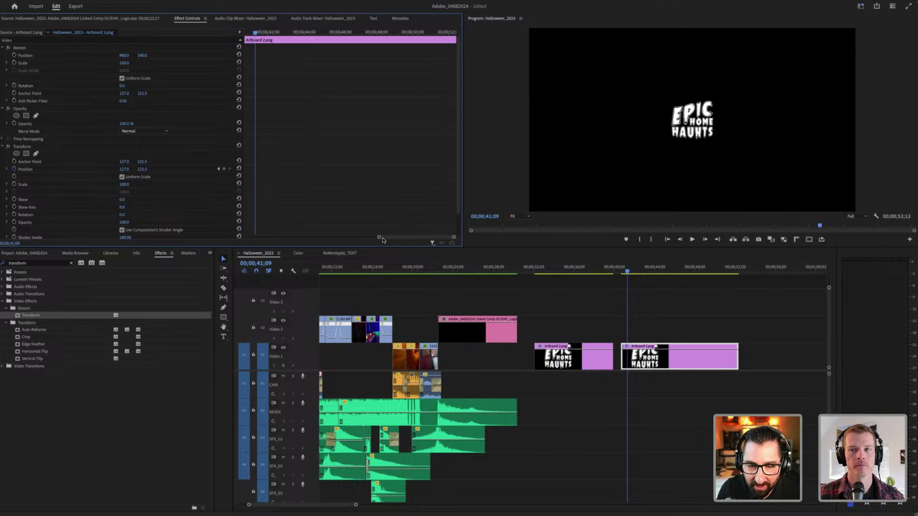
Step: Move both Transform Position keyframes together so the first sits at 00;00;41;09, and play the logo slide-in
drag(379, 239, 340, 240)
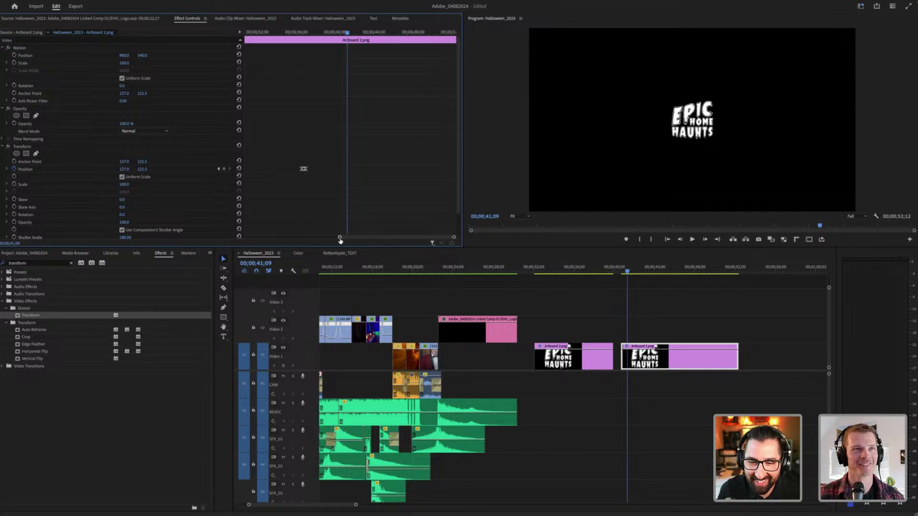
click(304, 170)
drag(339, 173, 347, 173)
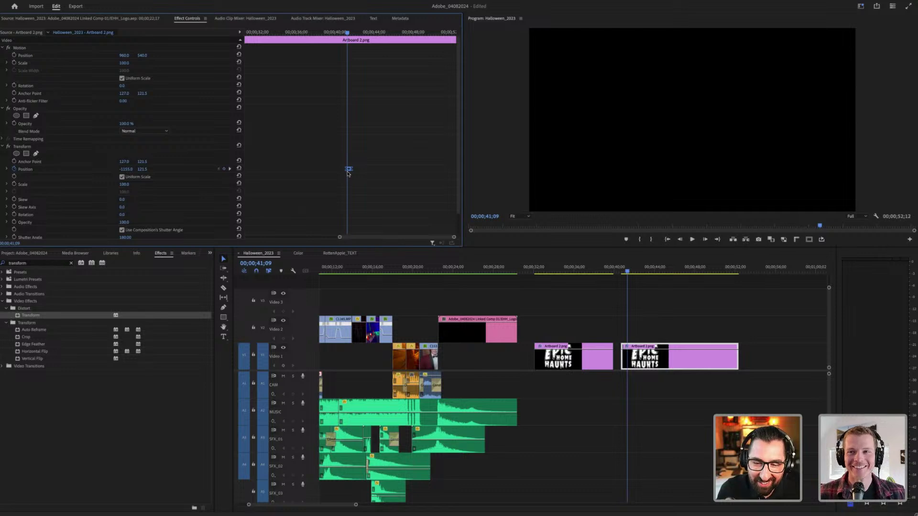
click(645, 366)
key(space)
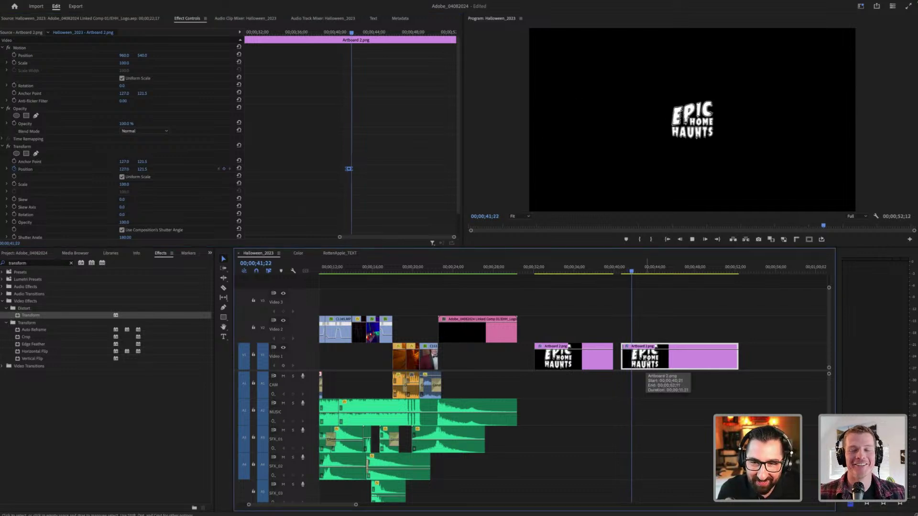
key(space)
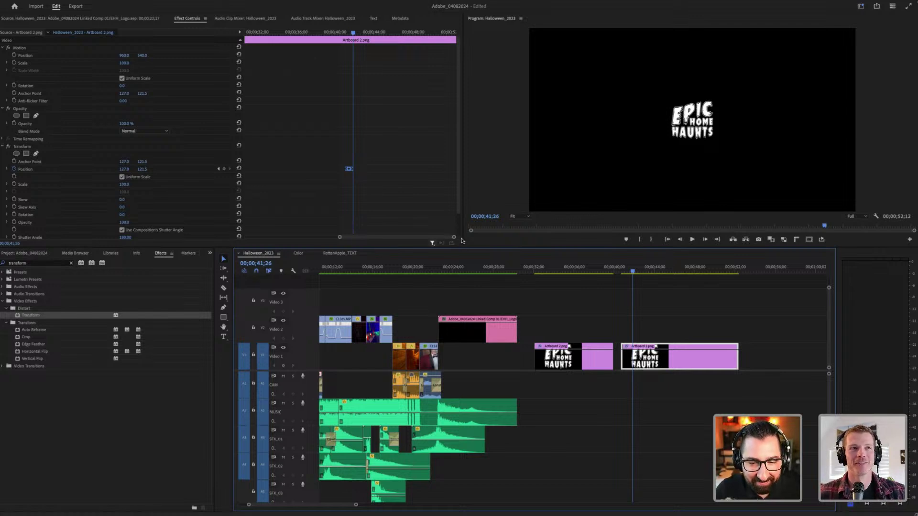
Step: Turn Pin to Clip back on for the Effect Controls and return the playhead to the copy's start at 00;00;40;21
drag(454, 237, 429, 238)
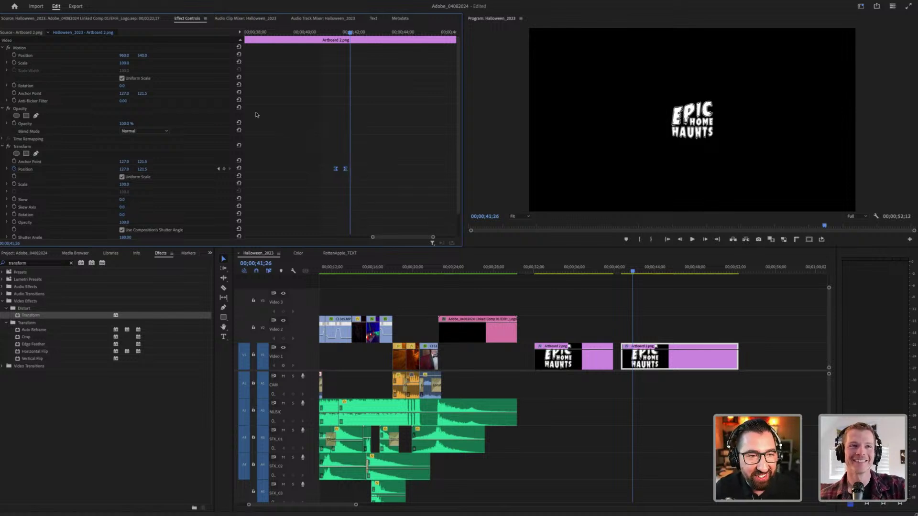
click(205, 20)
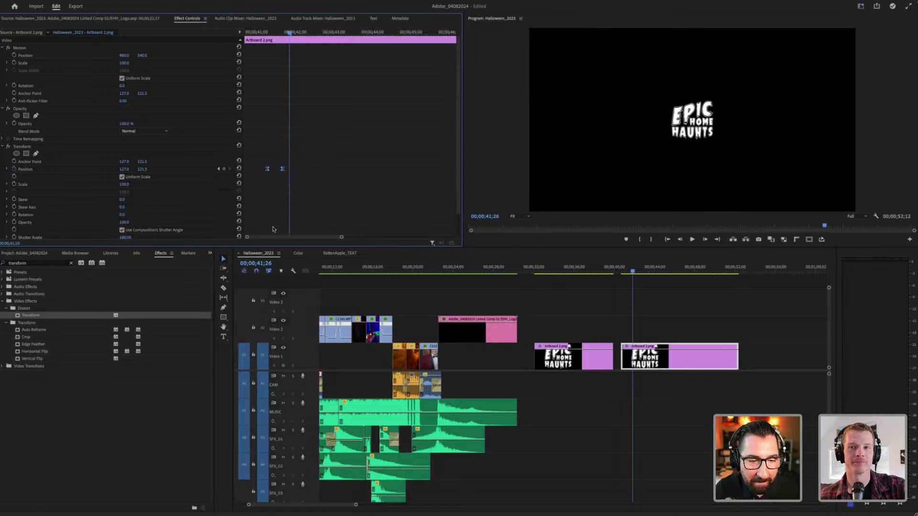
click(258, 32)
drag(241, 33, 356, 32)
key(Up)
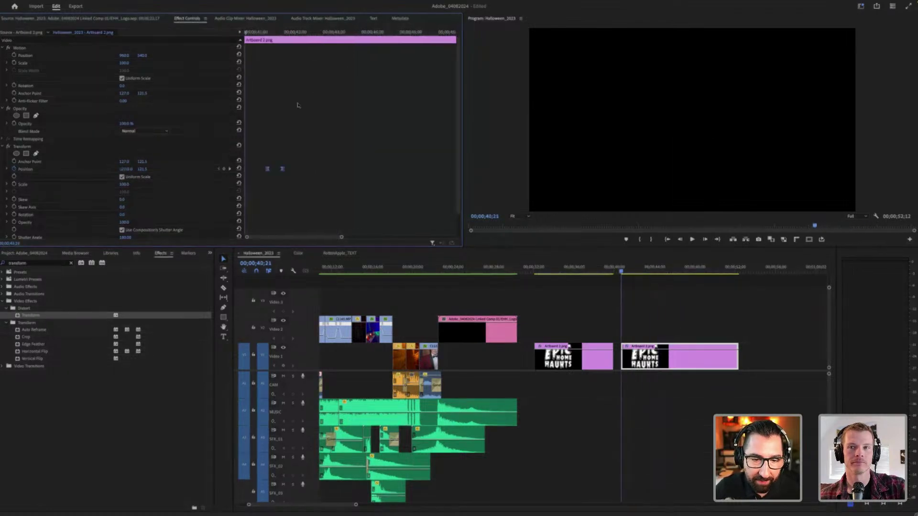
Step: Turn off Pin to Clip for the selected logo's effect timeline and widen its range to show sequence time around the clip
drag(342, 237, 482, 243)
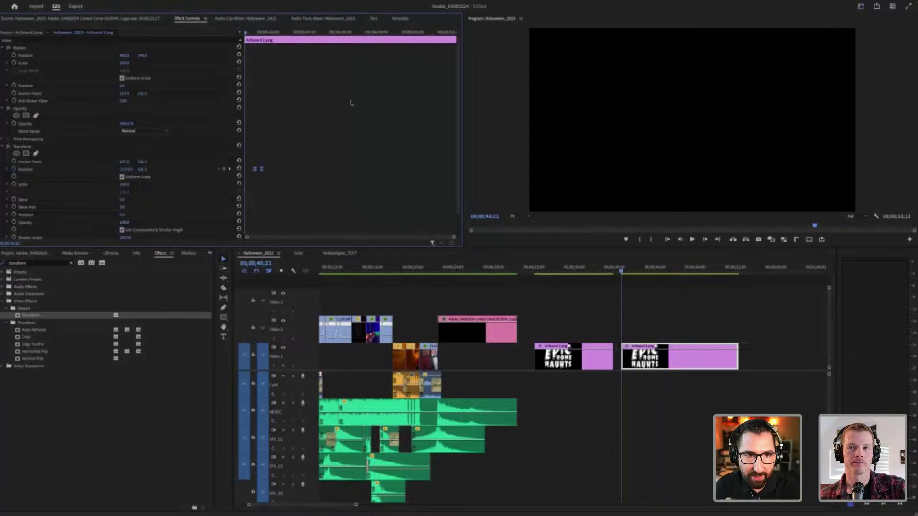
click(206, 19)
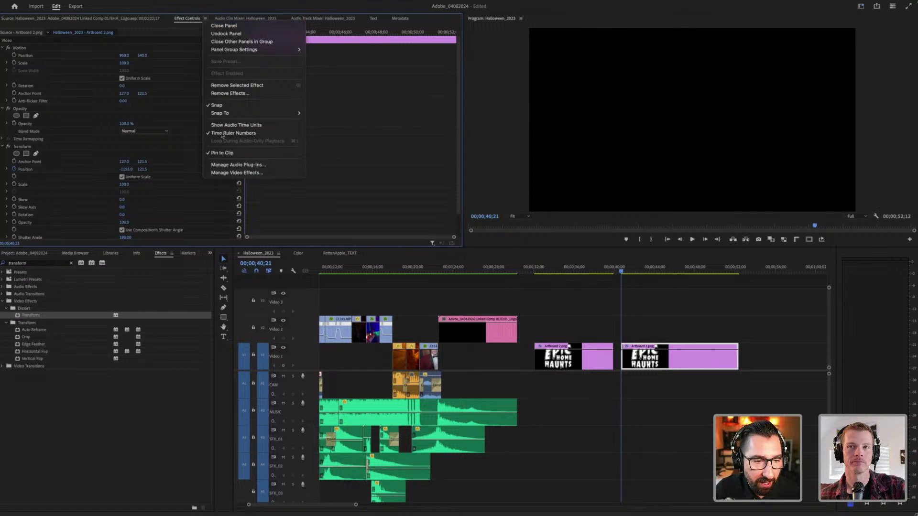
click(293, 153)
drag(376, 237, 207, 238)
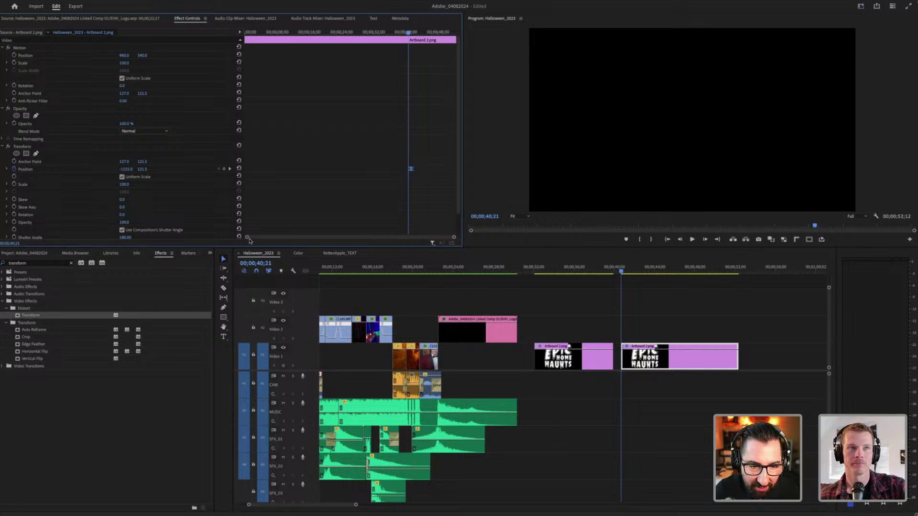
drag(250, 238, 326, 238)
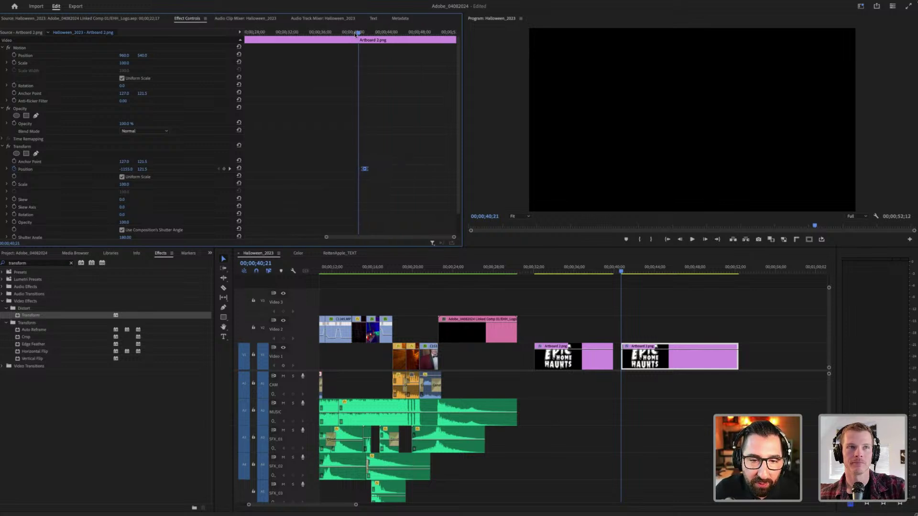
Step: Scrub the effect timeline past both sides of the logo's Position keyframes, back into the preceding logo clip
drag(358, 38, 383, 209)
drag(330, 239, 347, 237)
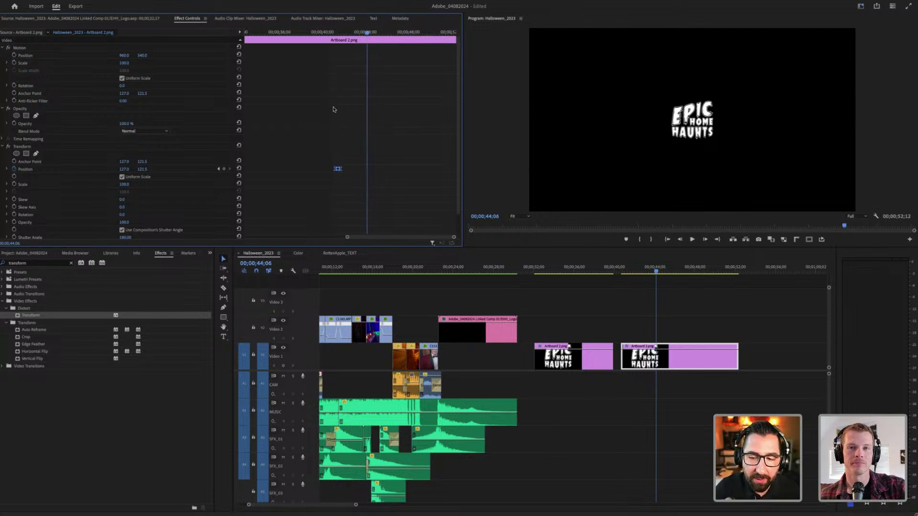
click(330, 31)
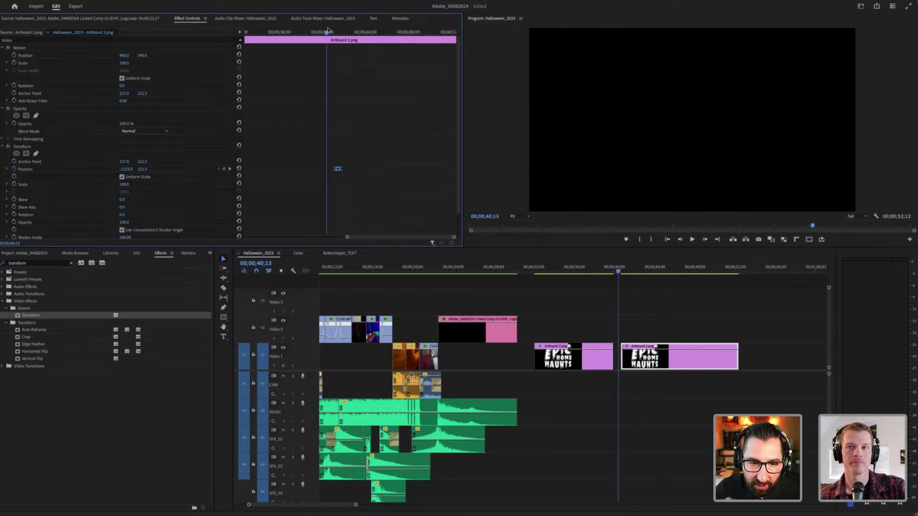
drag(330, 31, 314, 32)
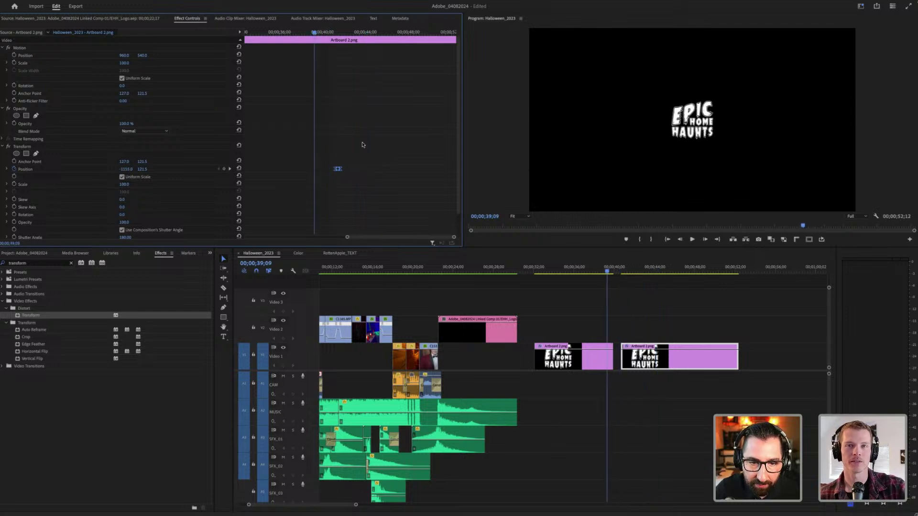
Step: Move both Transform Position keyframes of the second logo clip earlier, to about the clip's start, and scrub across them
click(337, 168)
mouse_move(340, 172)
mouse_down()
mouse_move(302, 173)
mouse_move(325, 173)
mouse_up()
click(329, 32)
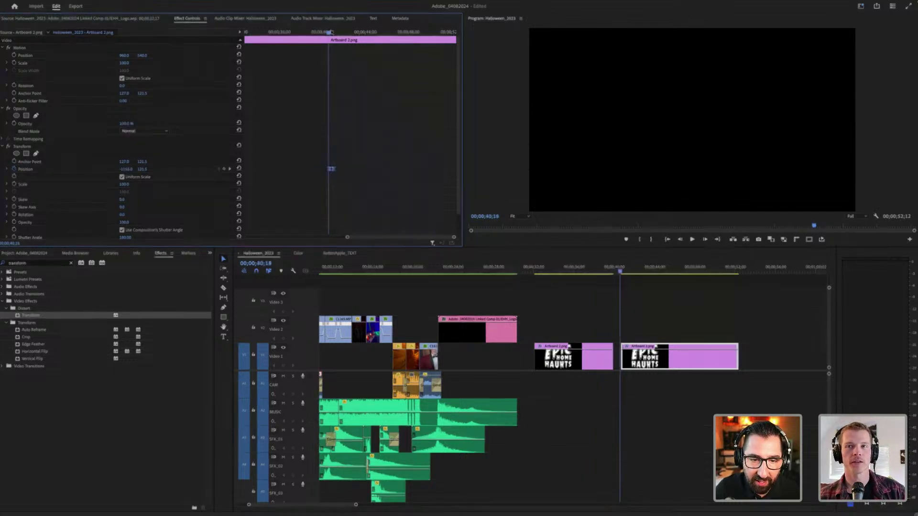
click(340, 32)
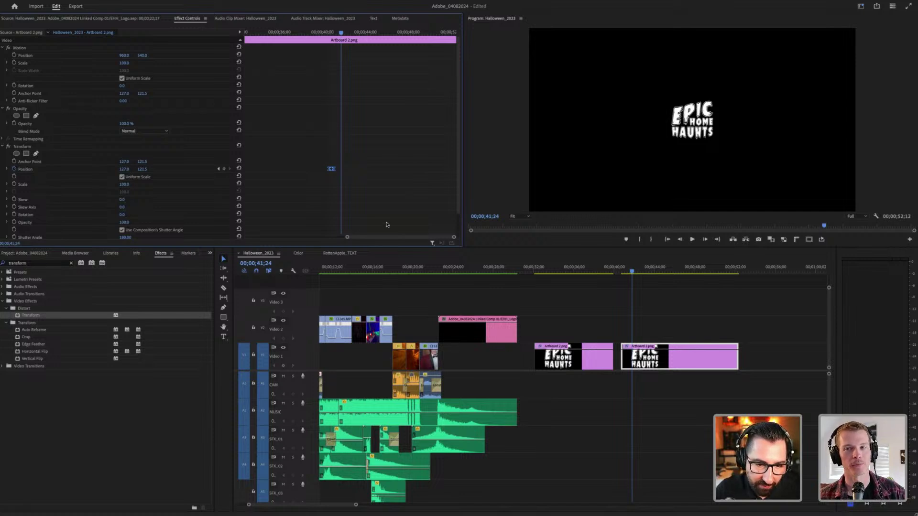
Step: Play the sequence from just before the second logo clip to check its animated entrance
drag(347, 237, 268, 241)
scroll(323, 235, up, 5)
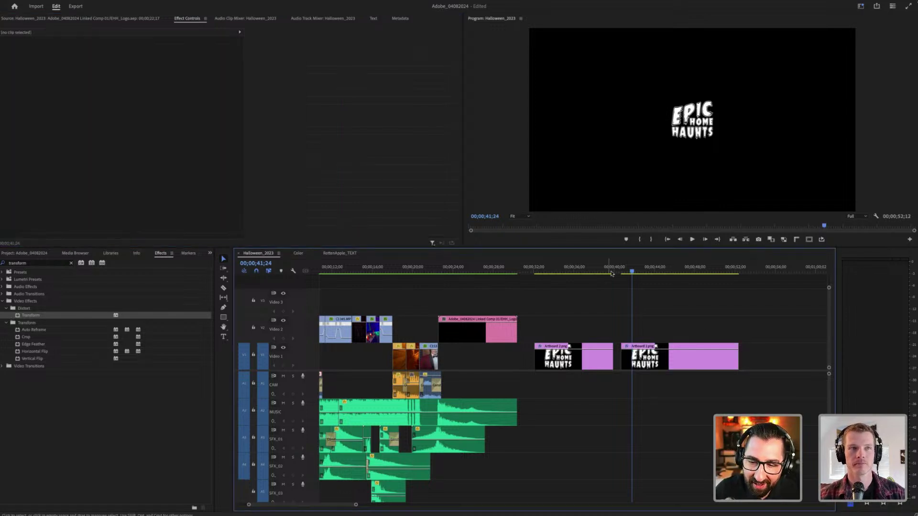
click(617, 271)
key(space)
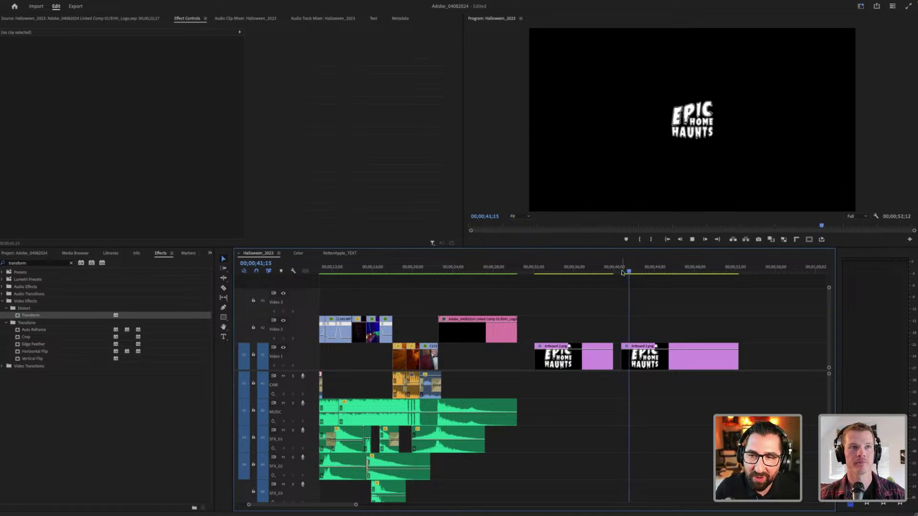
key(space)
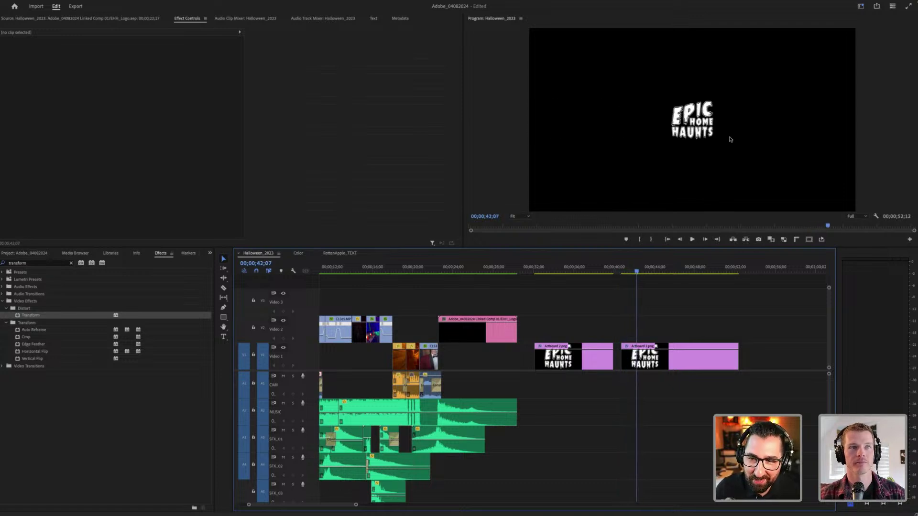
Step: Select the second logo clip and examine its Position keyframes within the wider sequence time range
click(676, 359)
drag(393, 238, 254, 238)
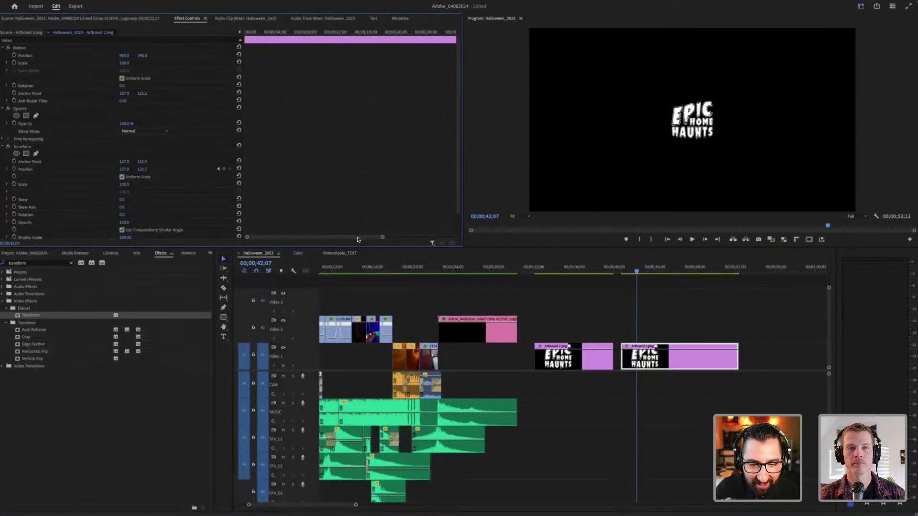
drag(360, 238, 431, 238)
drag(320, 238, 346, 239)
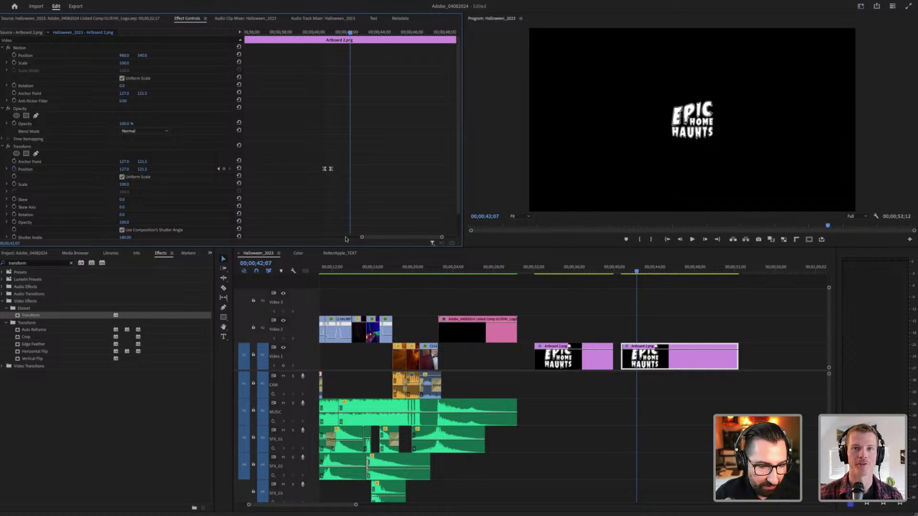
Step: Select the C1363.MP4 clip on Video 2 and examine its Time Remapping keyframes over a wider time range
click(348, 332)
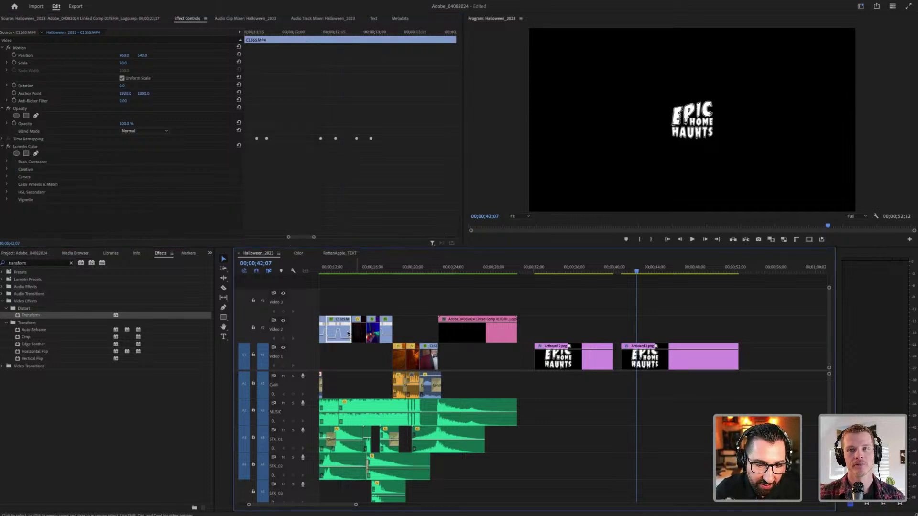
drag(287, 238, 345, 240)
scroll(356, 148, up, 2)
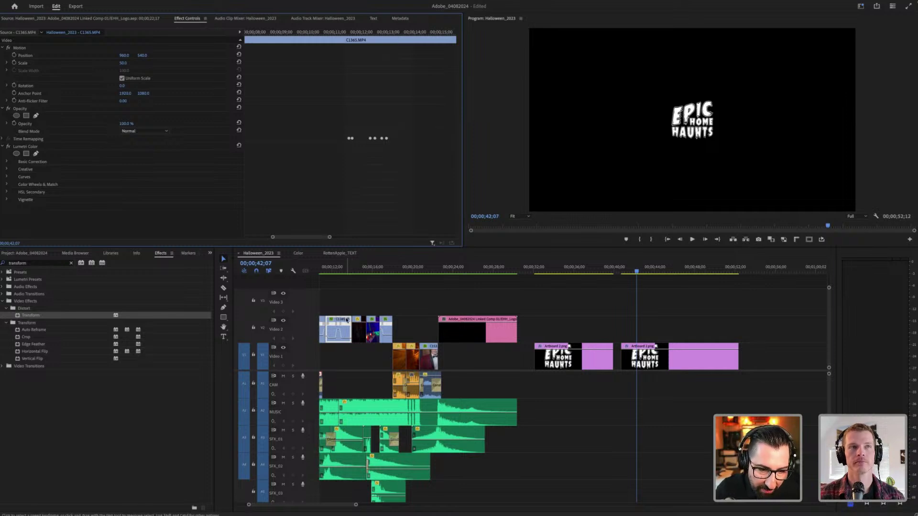
Step: Lift C1363.MP4 to Video 3 and extend its end, then trim it back and return it to Video 2
drag(347, 320, 500, 301)
click(393, 299)
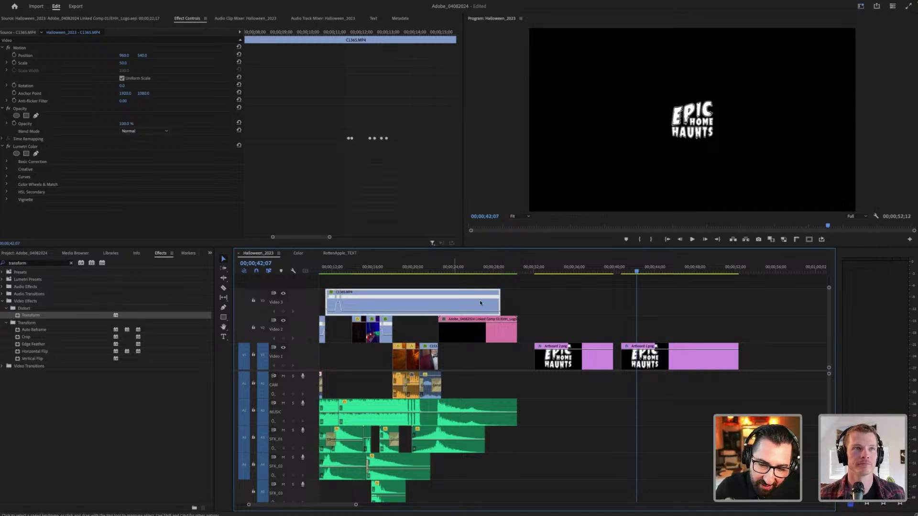
drag(507, 298, 342, 332)
click(371, 297)
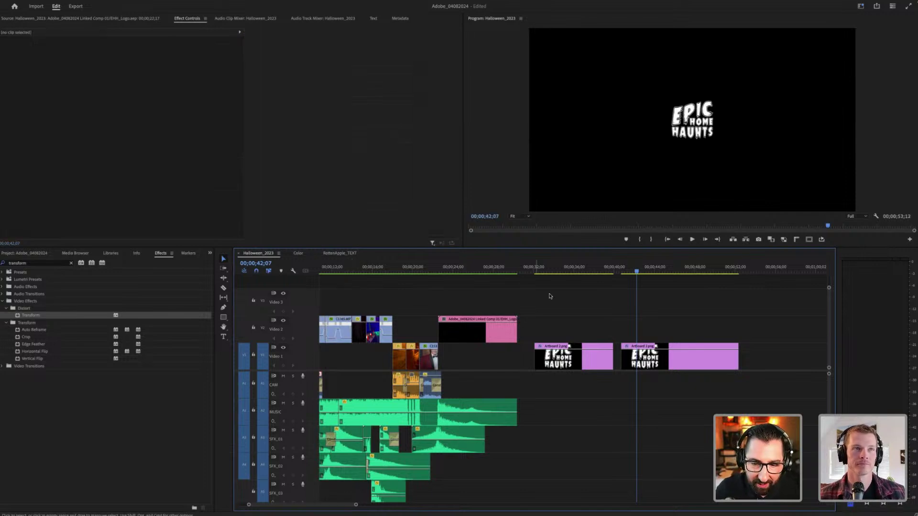
Step: Reselect the second logo clip, bring its Position keyframes into range, and check the effect display options without changing them
click(636, 274)
click(640, 356)
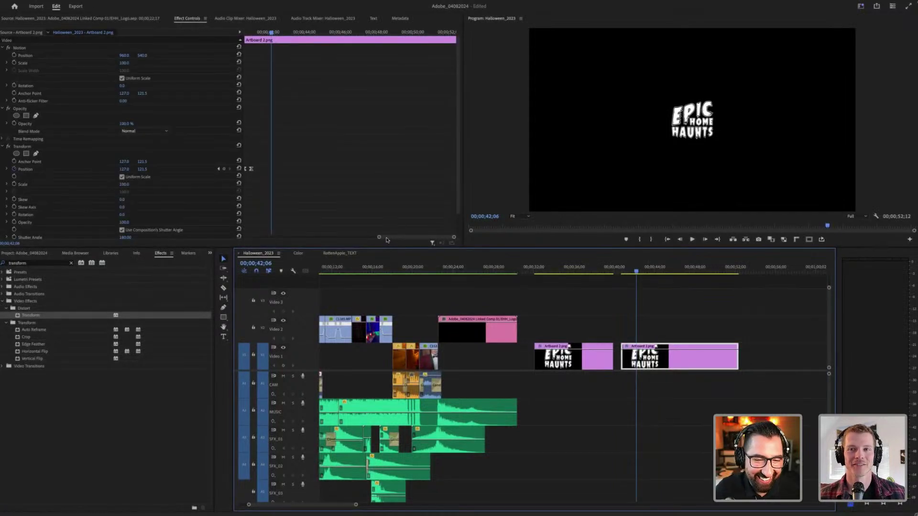
drag(397, 238, 380, 238)
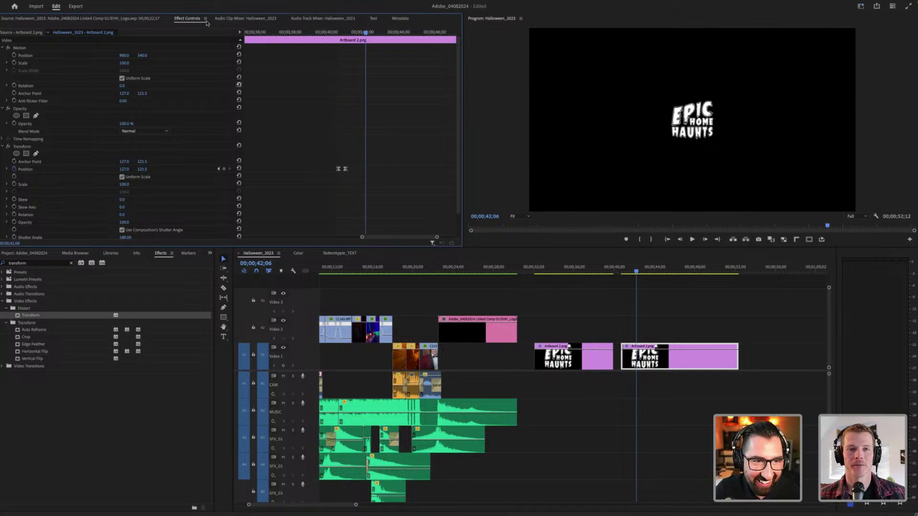
click(205, 18)
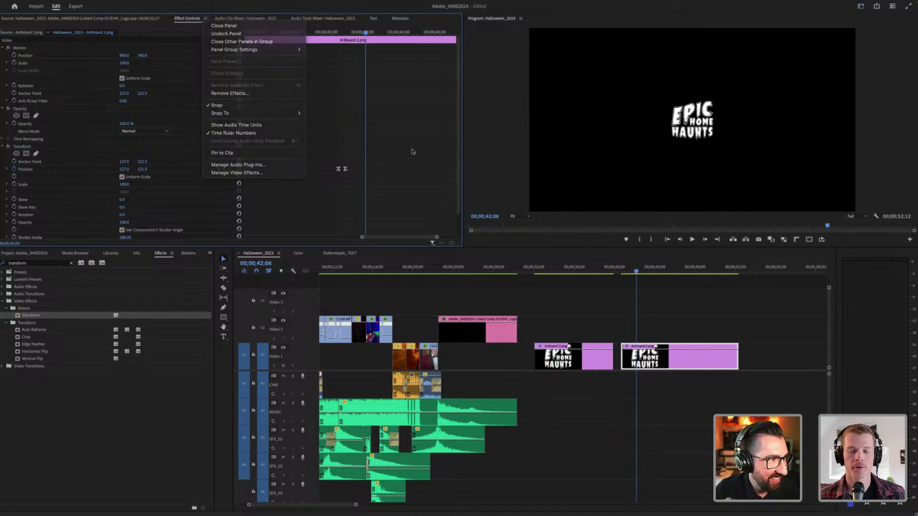
click(413, 151)
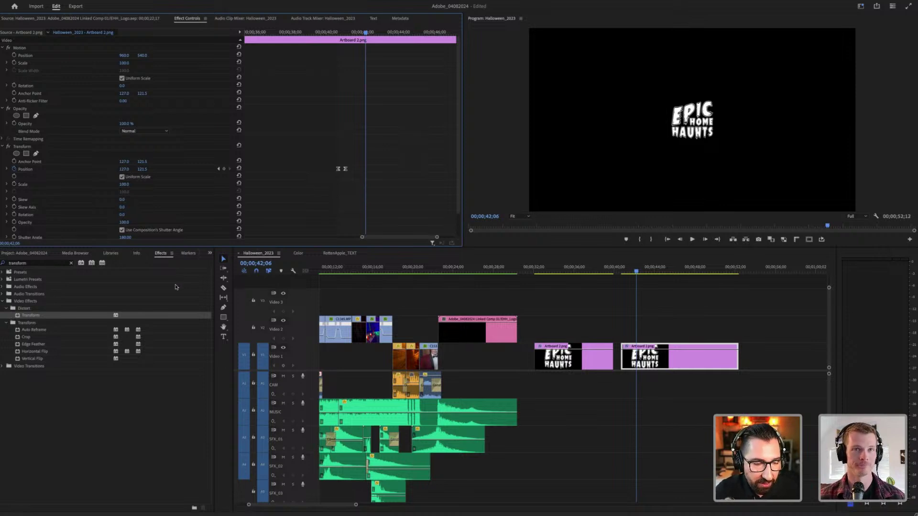
Step: Make the lower workspace area taller and bring up the project's History to review the recorded actions
click(210, 254)
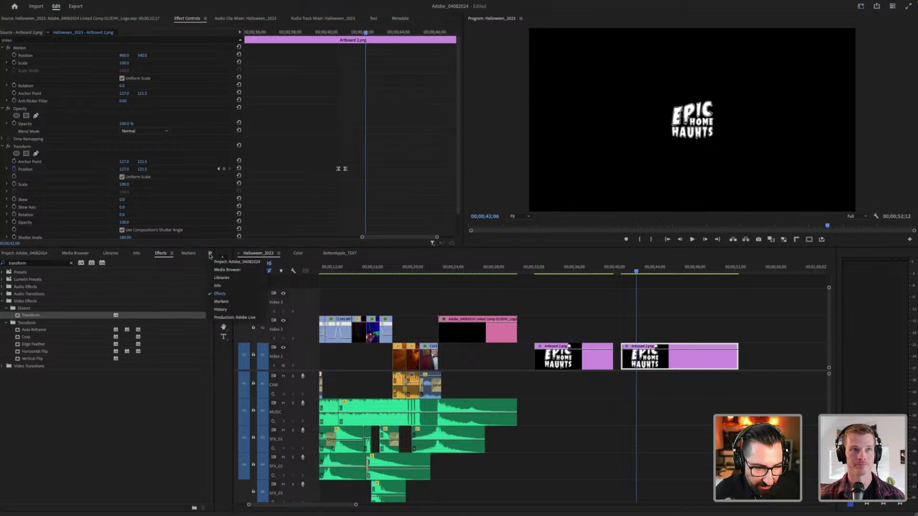
click(209, 254)
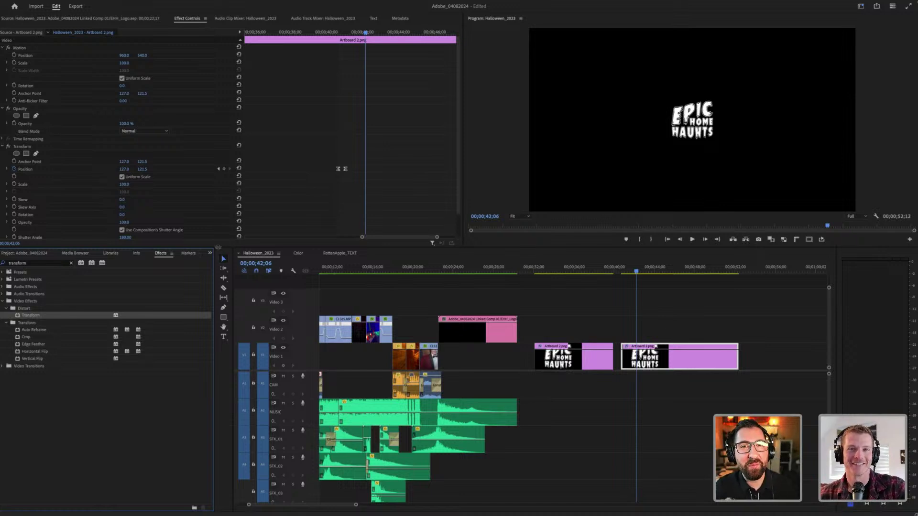
drag(217, 247, 217, 203)
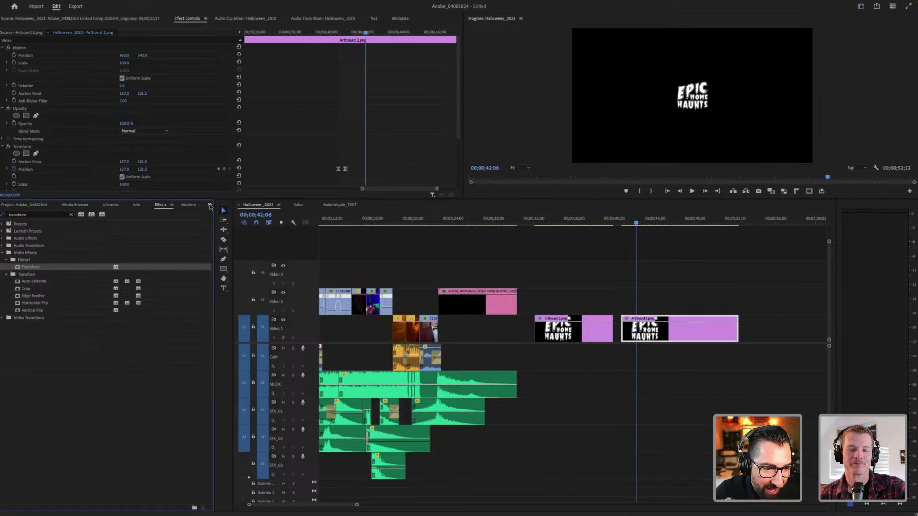
click(210, 205)
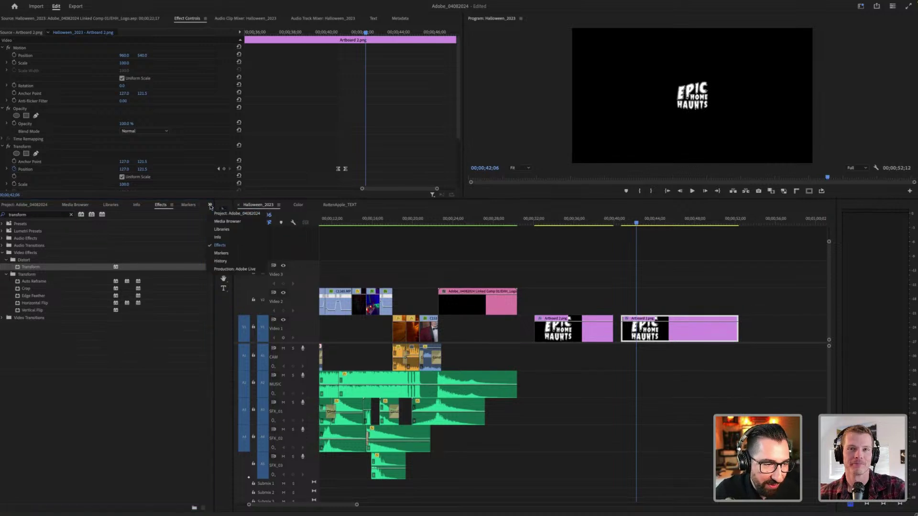
click(223, 262)
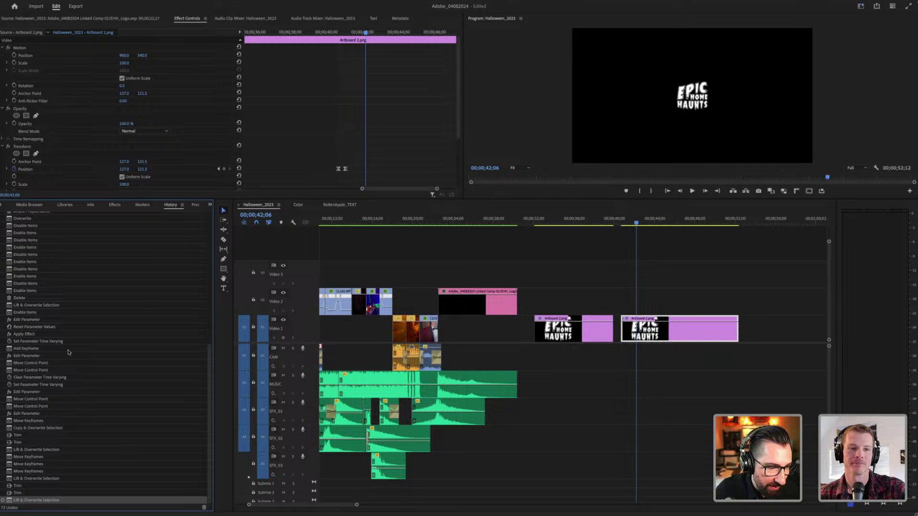
scroll(41, 339, up, 10)
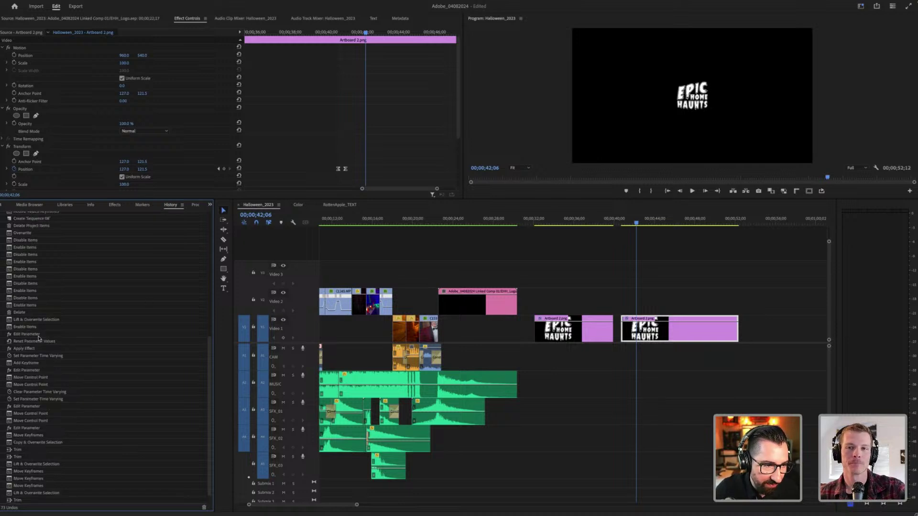
scroll(39, 339, down, 10)
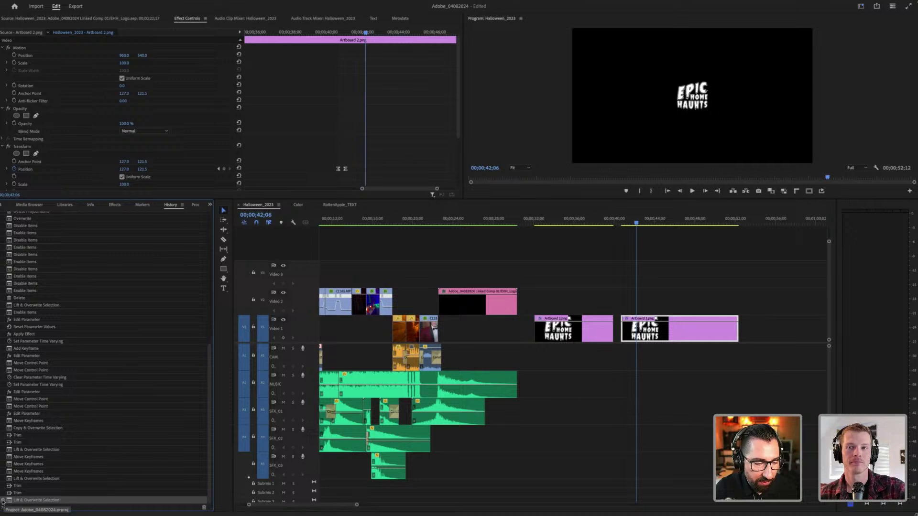
Step: Open the History settings and try 32 and 99 history states before entering 100
right_click(3, 501)
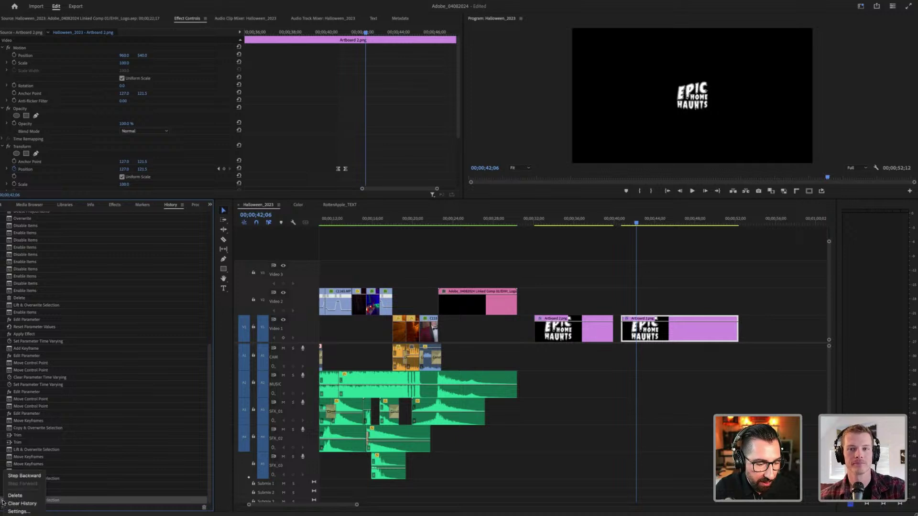
click(19, 512)
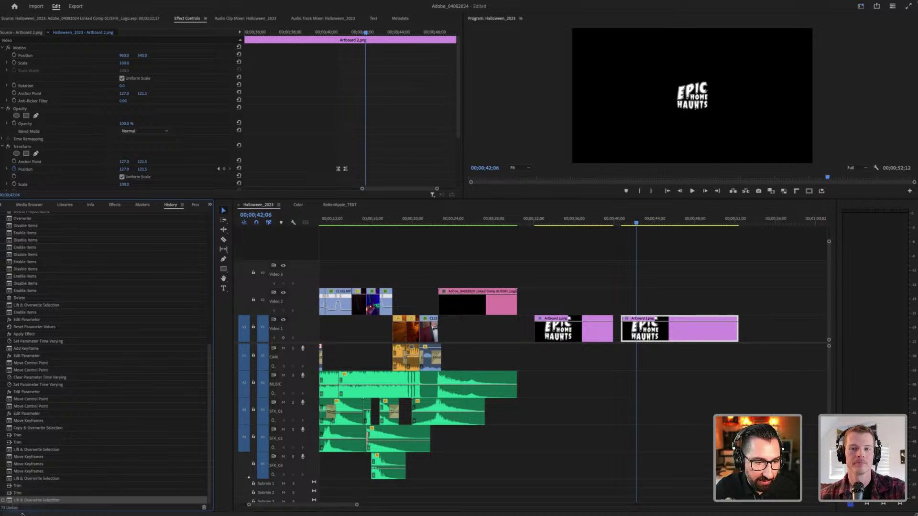
drag(476, 253, 485, 158)
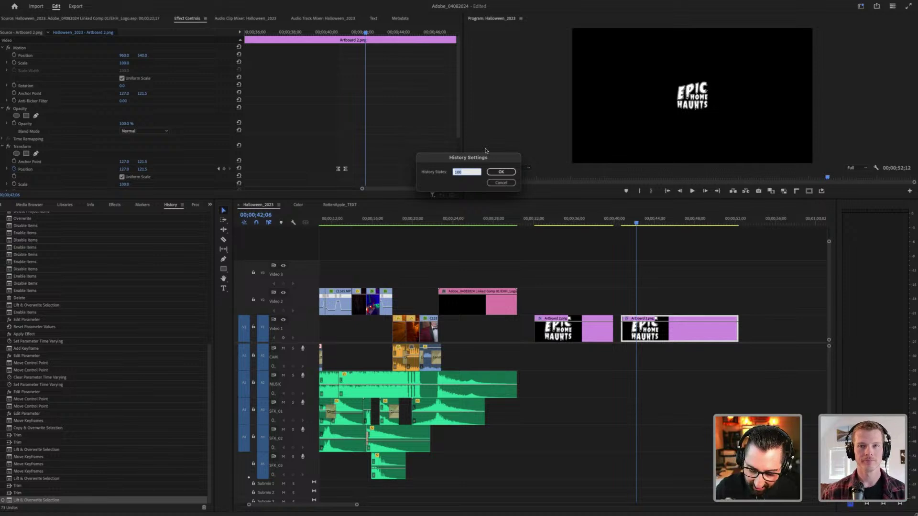
text(32)
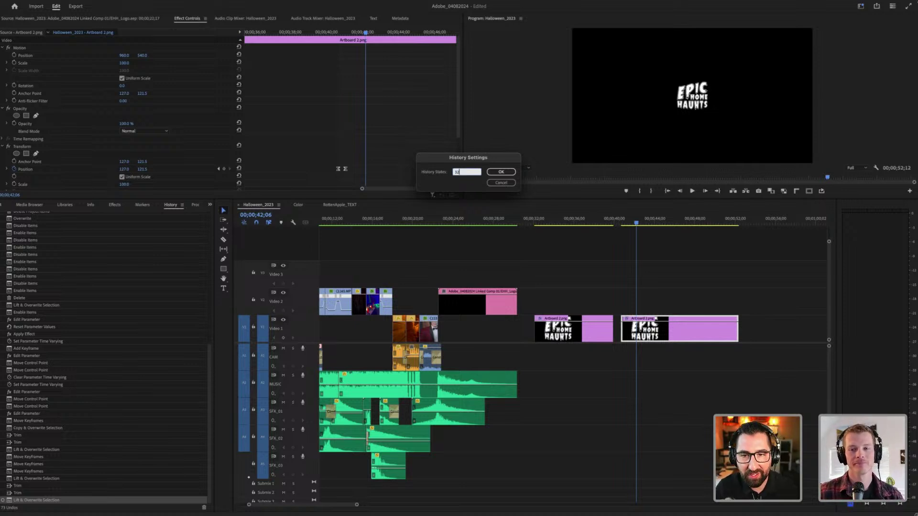
key(BackSpace)
key(BackSpace)
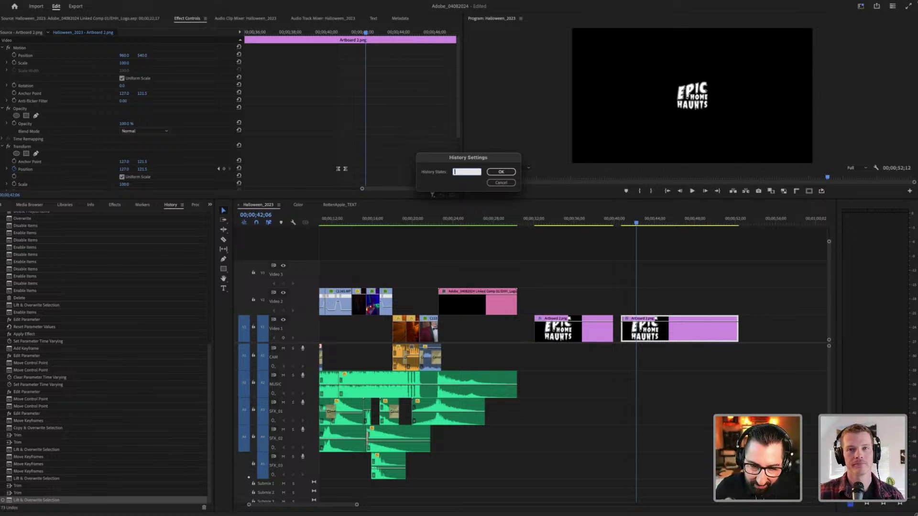
text(99)
key(BackSpace)
key(BackSpace)
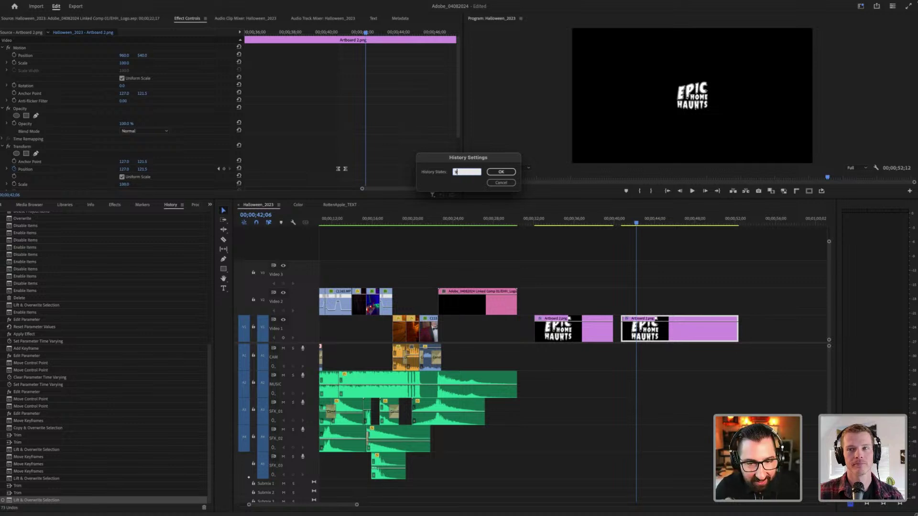
text(100)
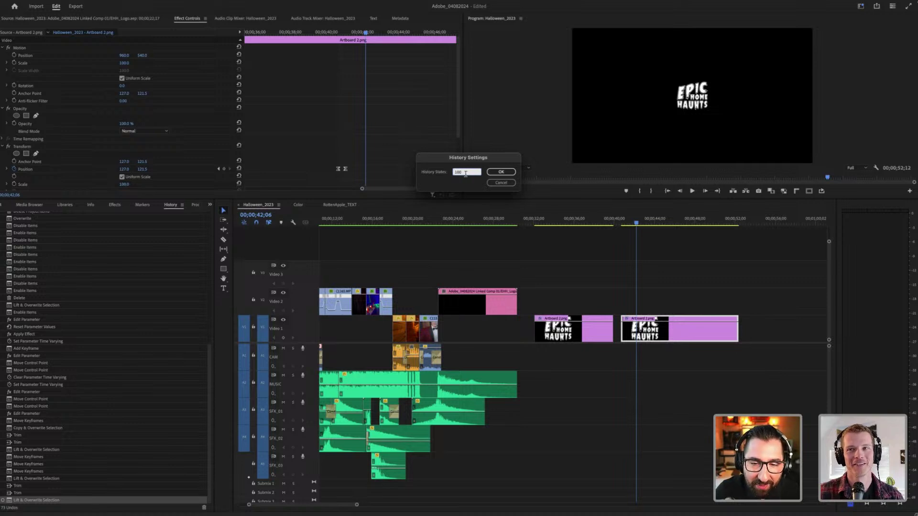
Step: Try 9999999 as the number of history states, restore it to 100 and accept the History settings
key(ctrl+a)
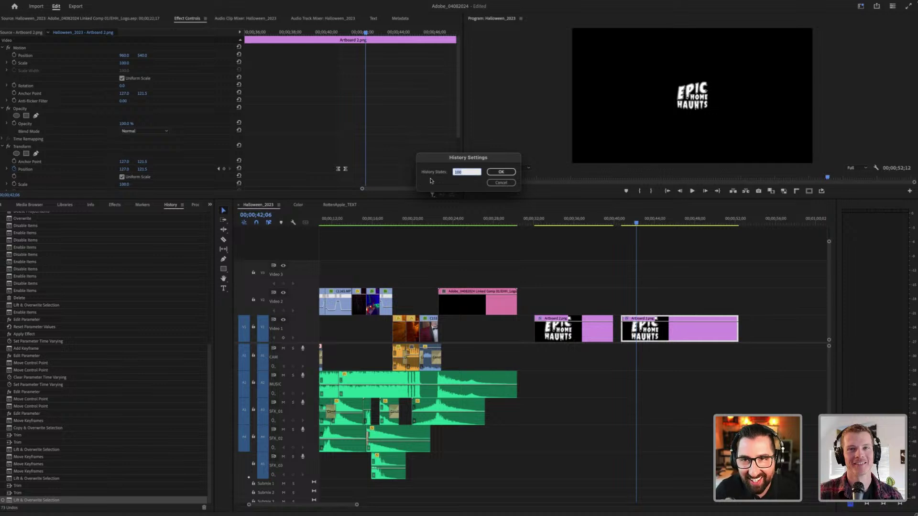
text(9999999)
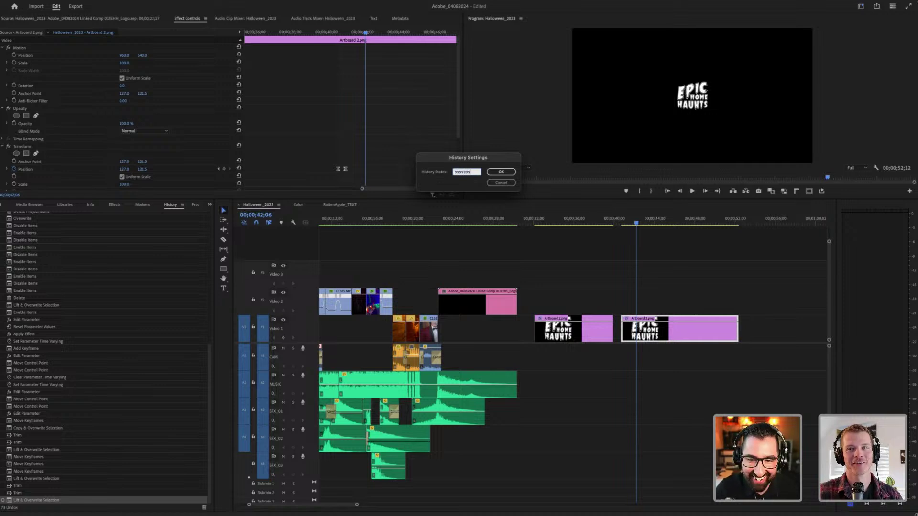
key(ctrl+a)
text(1)
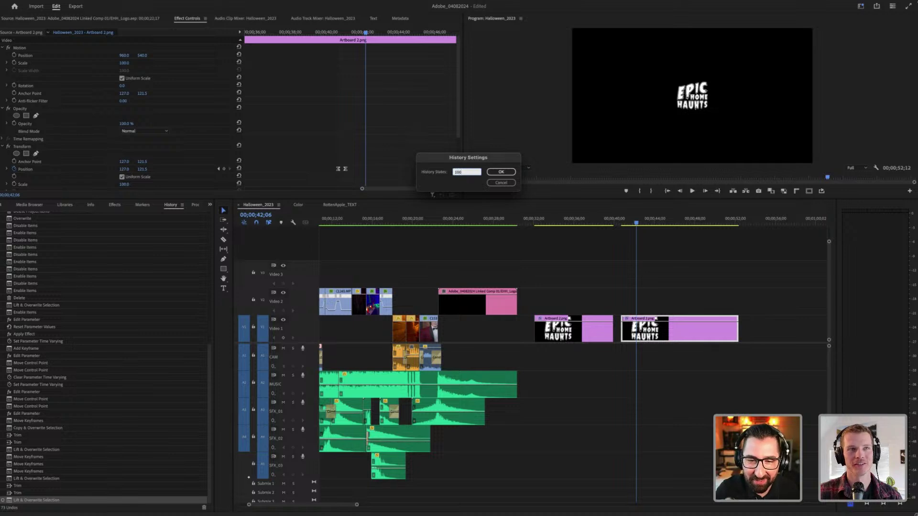
text(00)
key(Return)
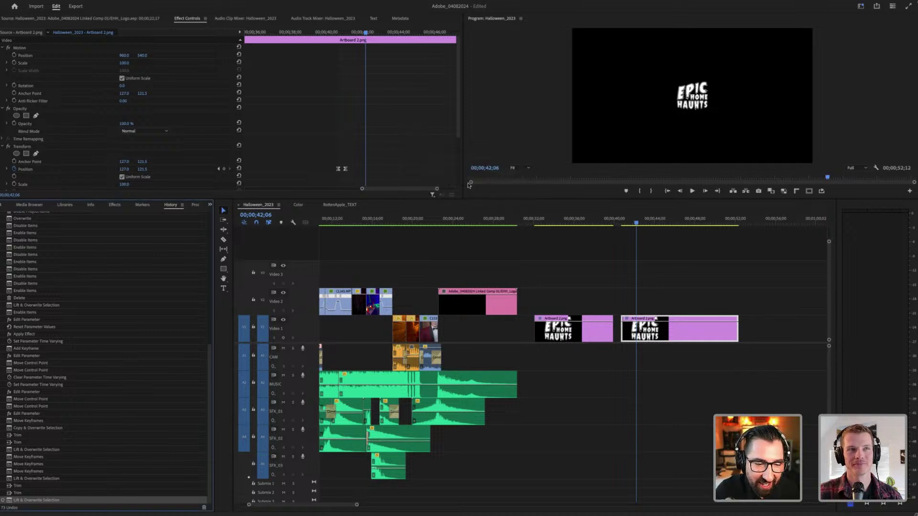
Step: Review the history list, revert the project to an earlier Disable Items state, and restore the latest Lift & Overwrite Selection state
drag(210, 359, 202, 398)
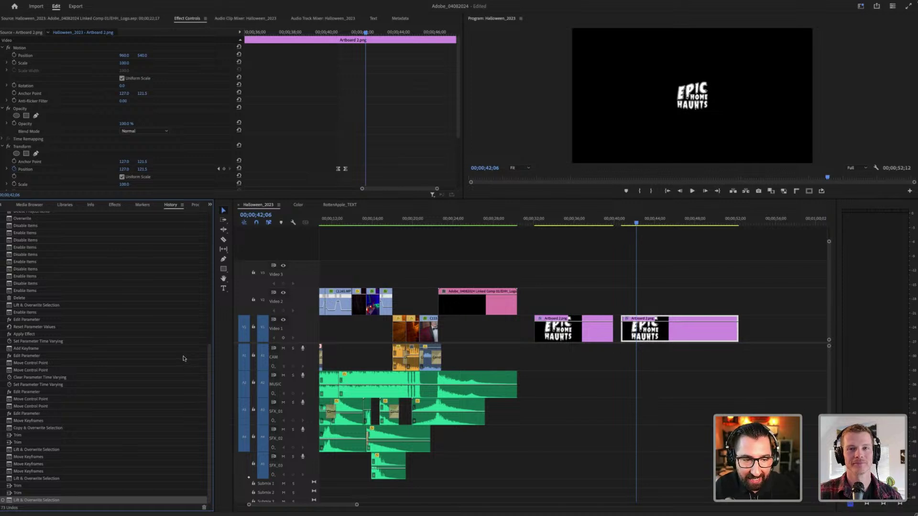
scroll(143, 370, up, 15)
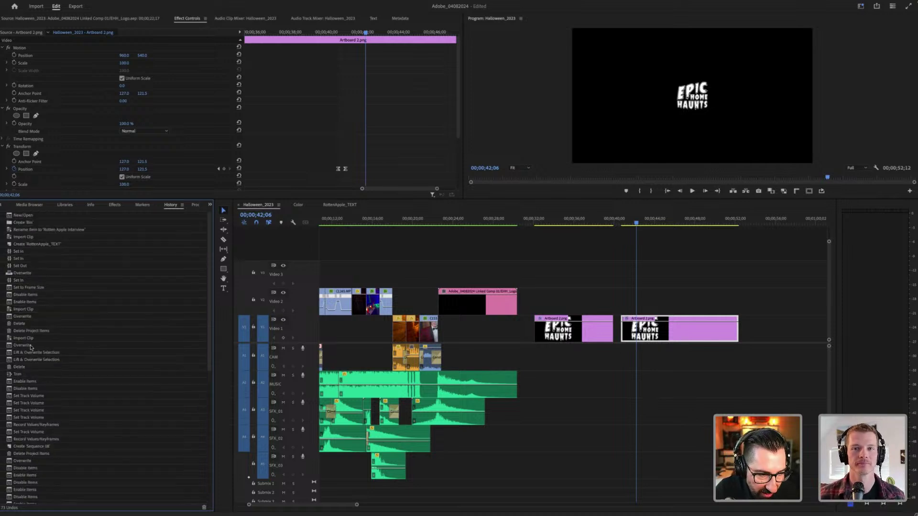
scroll(32, 348, down, 15)
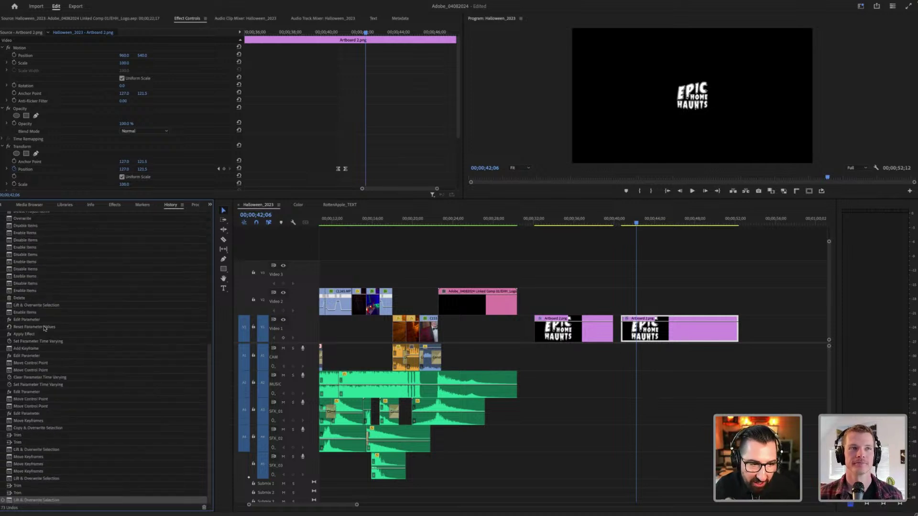
click(33, 254)
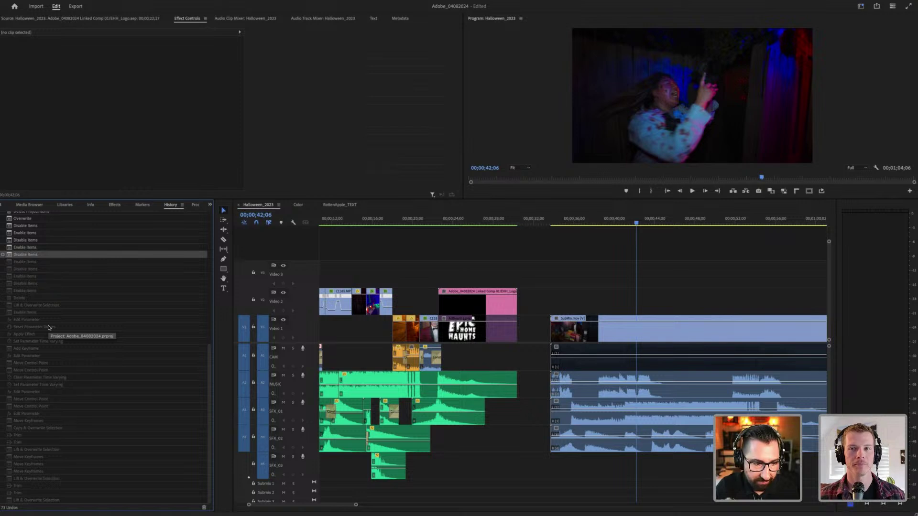
click(42, 500)
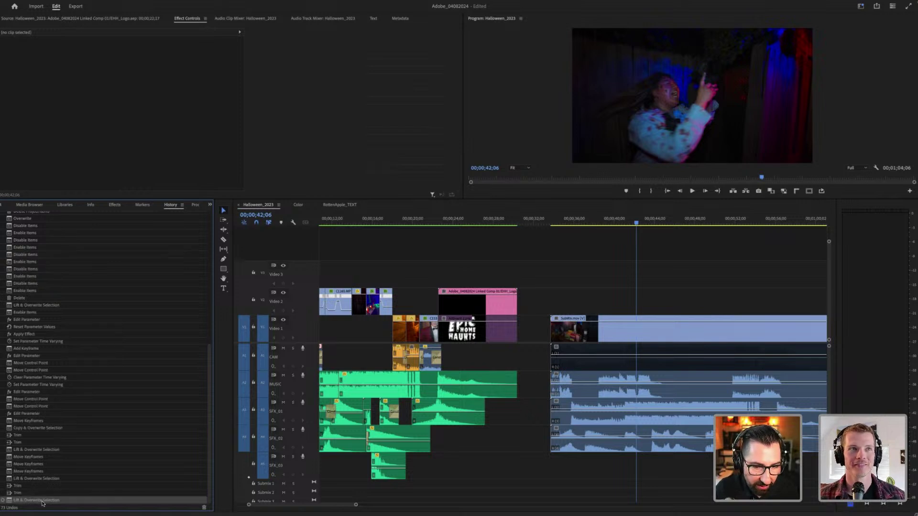
click(683, 367)
scroll(683, 367, right, 2)
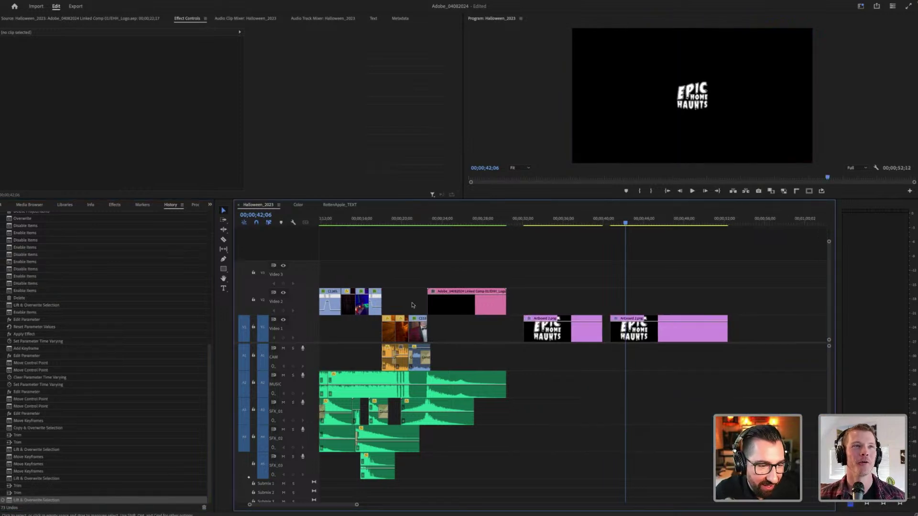
Step: Bring the project's bins and sequences back into view and return to the Halloween_2023 timeline
click(44, 204)
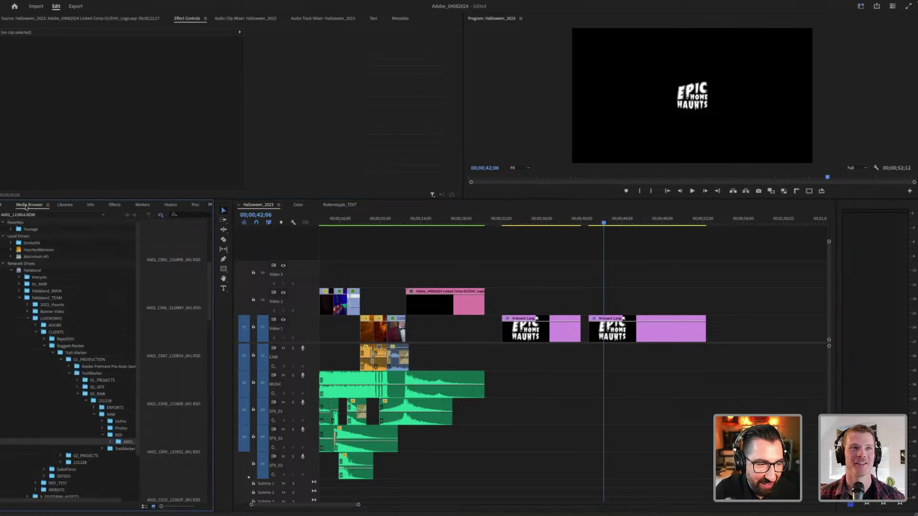
click(4, 205)
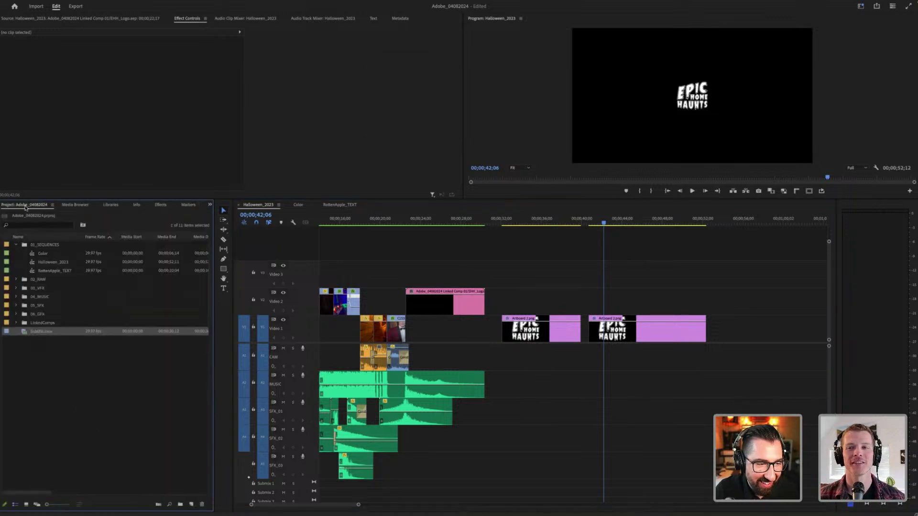
click(664, 277)
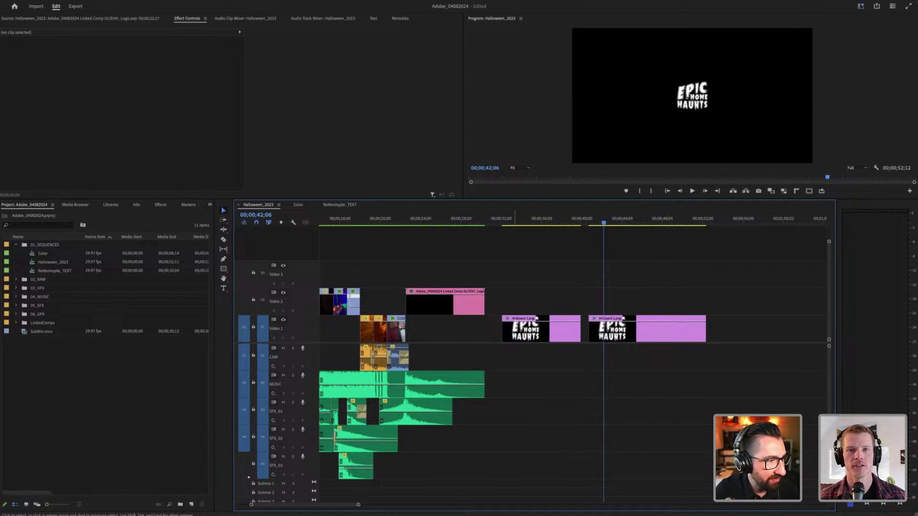
Step: Reopen the project's History and examine the recorded actions from the first entries through the latest
click(209, 206)
click(221, 263)
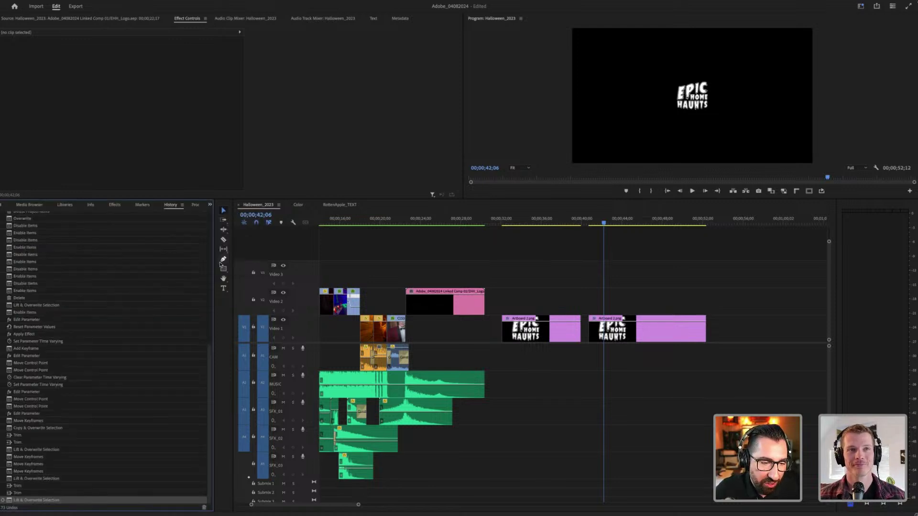
scroll(61, 431, up, 3)
scroll(62, 431, down, 3)
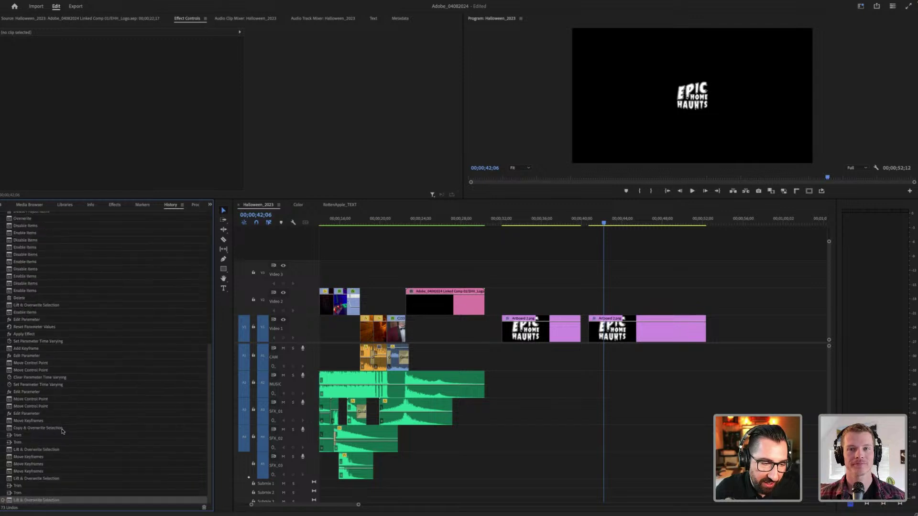
scroll(62, 431, up, 10)
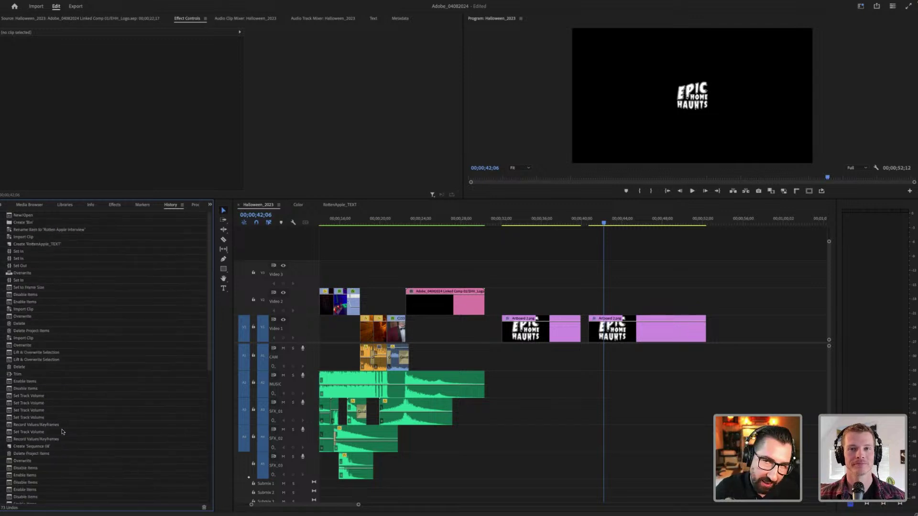
scroll(61, 431, down, 9)
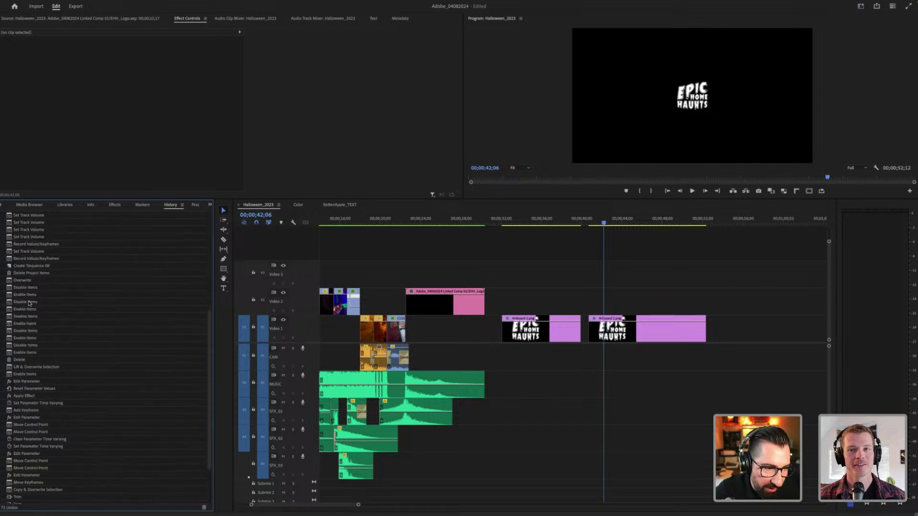
Step: Revert the project to an earlier Enable Items state, restore the latest Lift & Overwrite Selection state, and return to the project bins
click(28, 302)
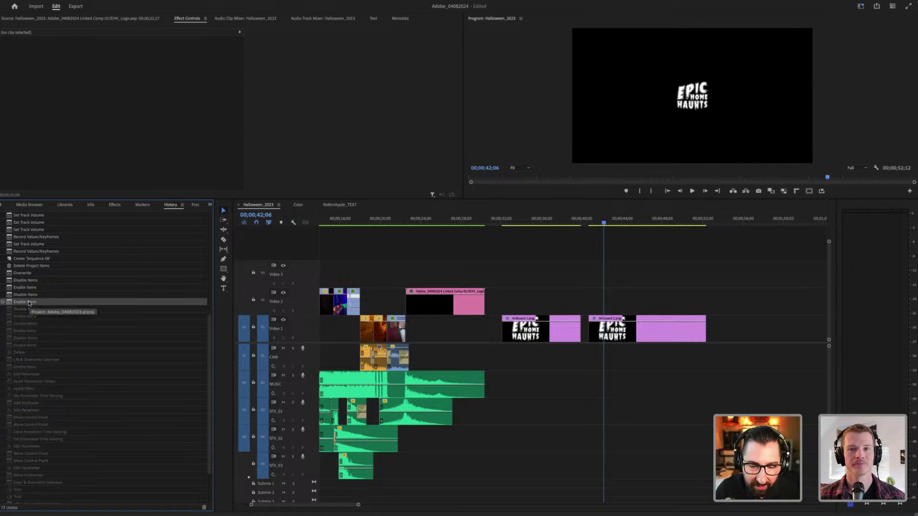
scroll(30, 306, down, 3)
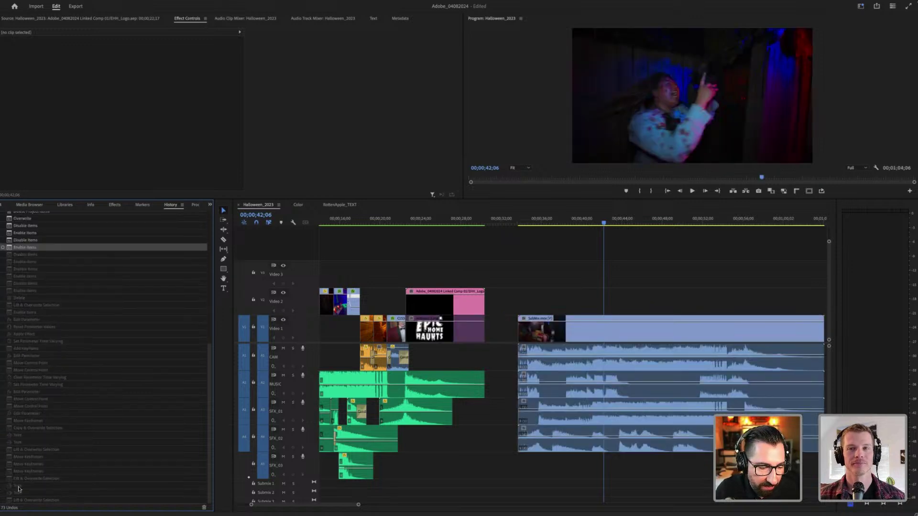
click(23, 501)
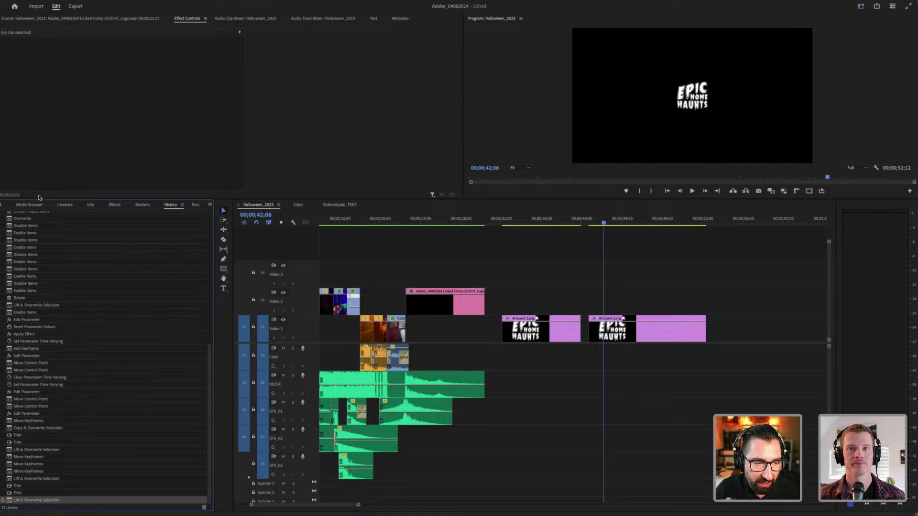
scroll(39, 205, up, 6)
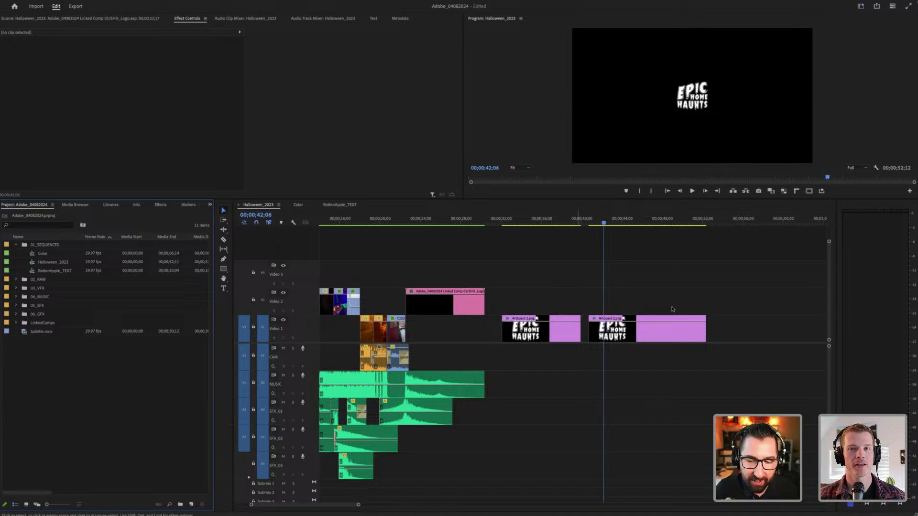
click(668, 283)
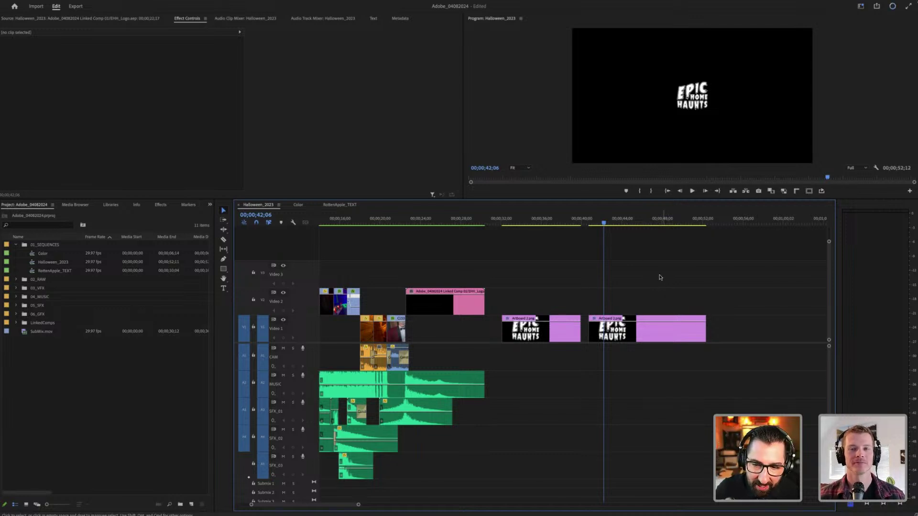
Step: Move the playhead to 00;00;42;11 and check the clip commands available for the second logo clip without applying any
drag(609, 222, 606, 225)
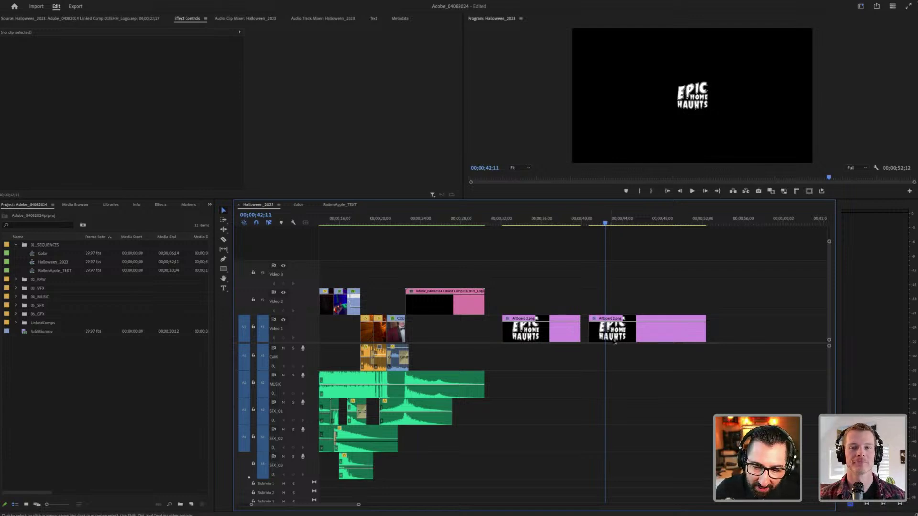
right_click(614, 335)
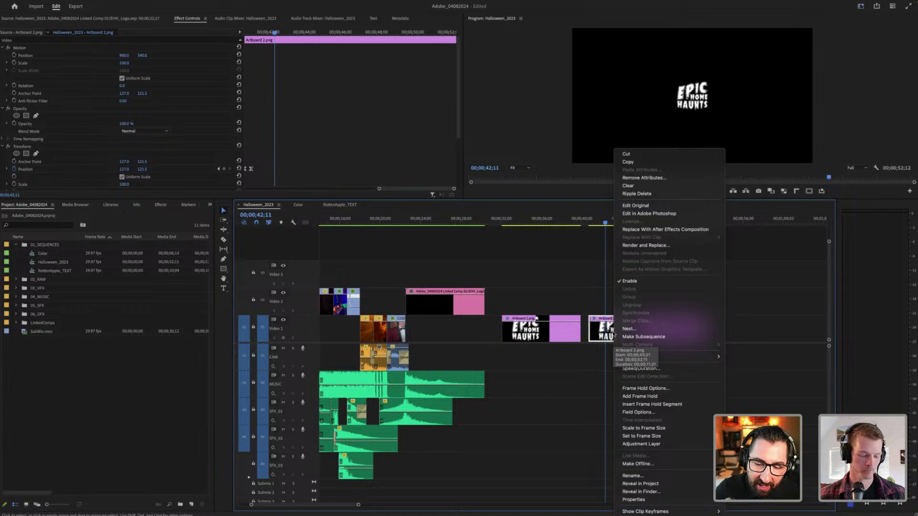
click(592, 307)
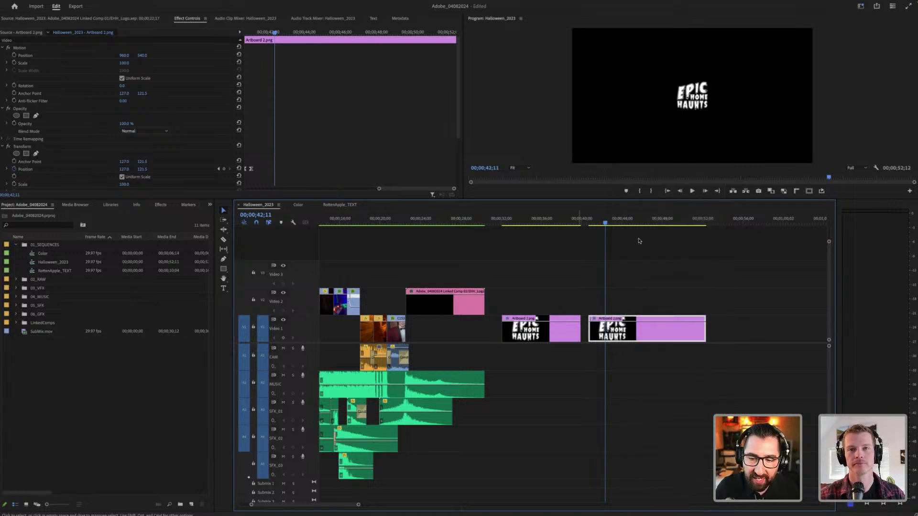
Step: Move the playhead to 00;00;19;00, select the C1367.MP4 clip on Video 1, and reset its Motion Scale to 100
click(371, 218)
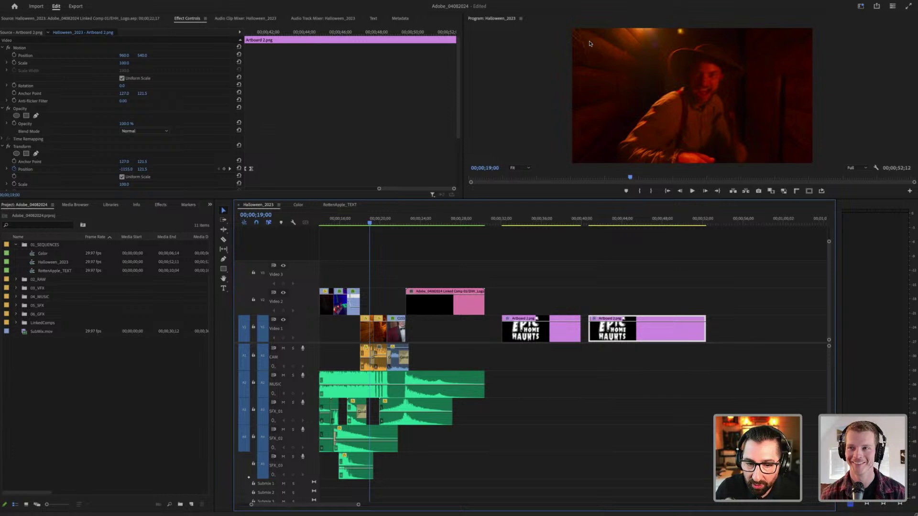
click(367, 330)
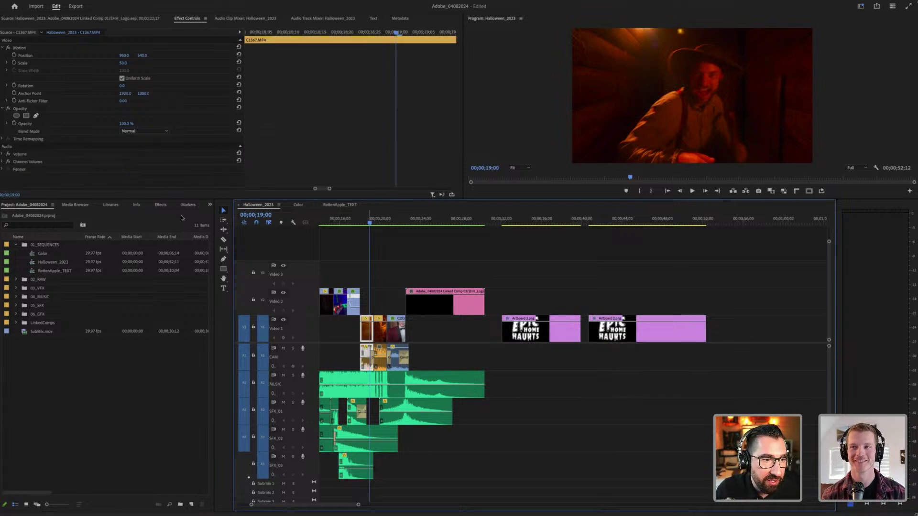
click(238, 63)
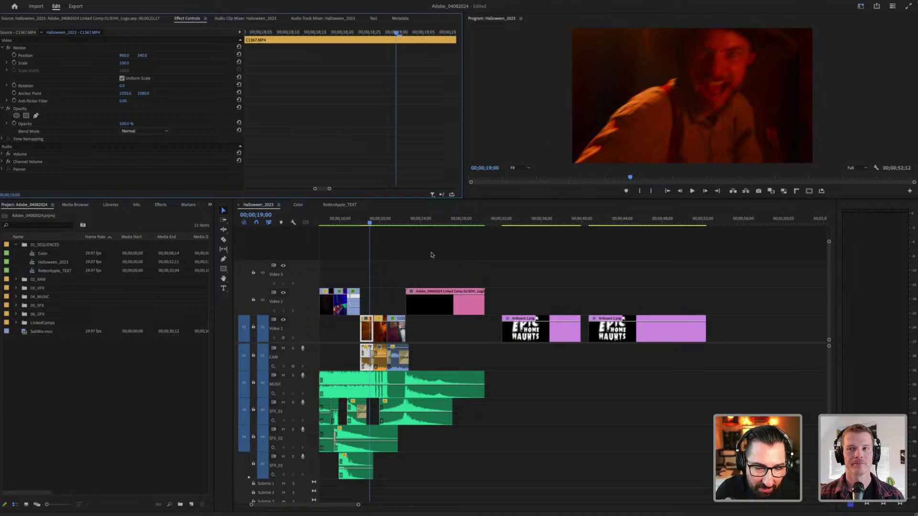
Step: Apply Set to Frame Size to the selected C1367.MP4 clip on Video 1
right_click(363, 330)
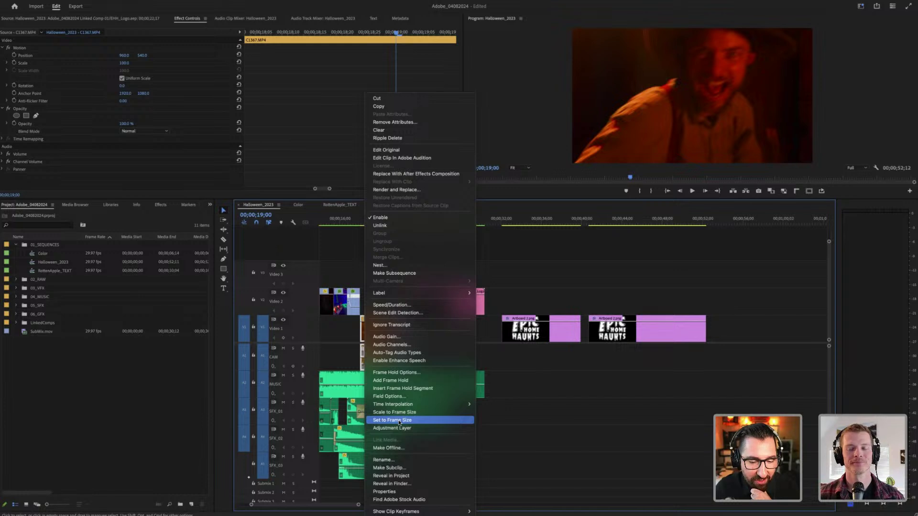
click(541, 298)
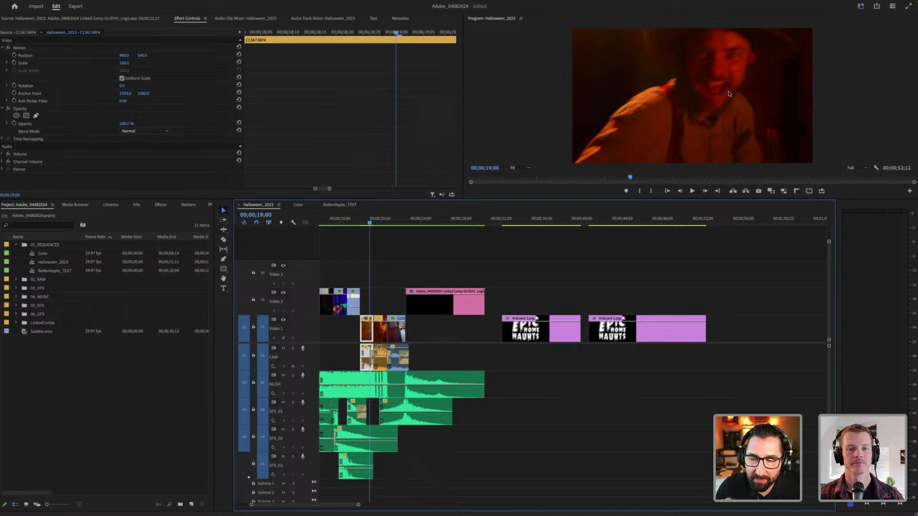
right_click(366, 335)
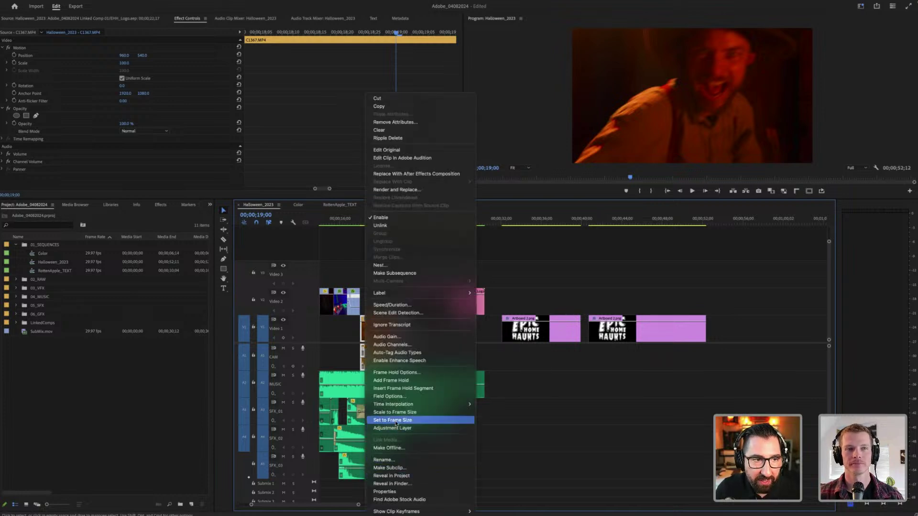
click(395, 420)
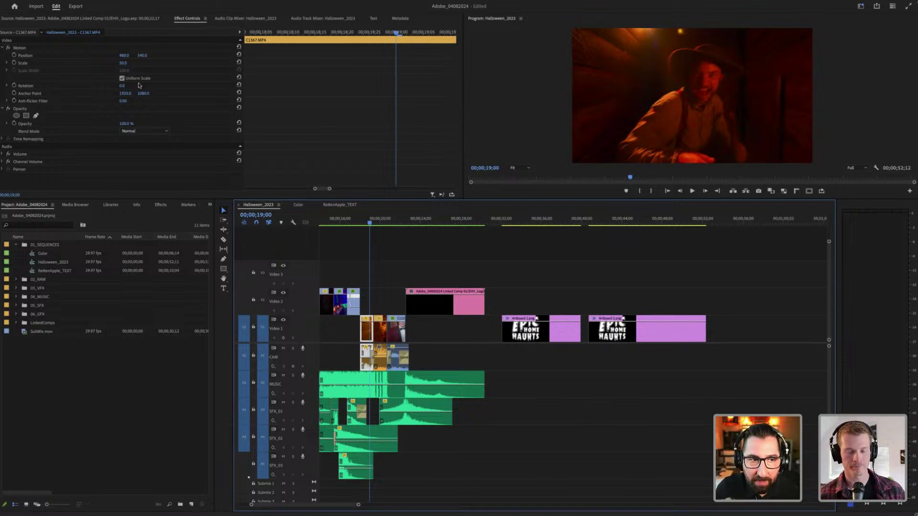
Step: Try Motion Scale values of about 94 and 50 on C1367.MP4, and reset the Scale to 100
drag(123, 62, 145, 63)
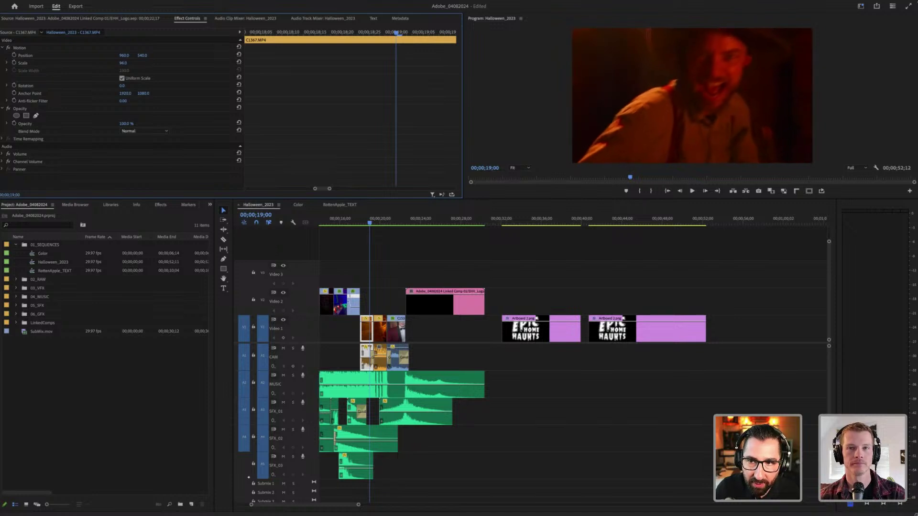
click(123, 62)
text(5)
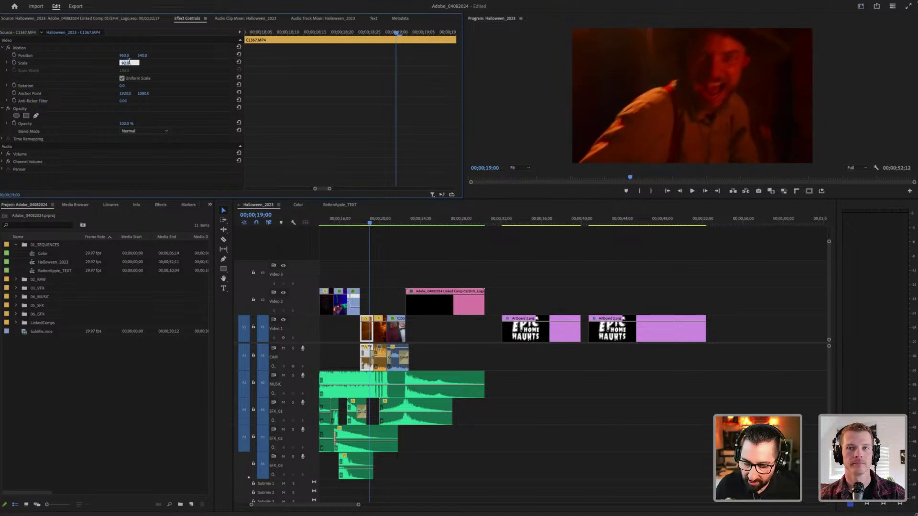
text(0)
key(Return)
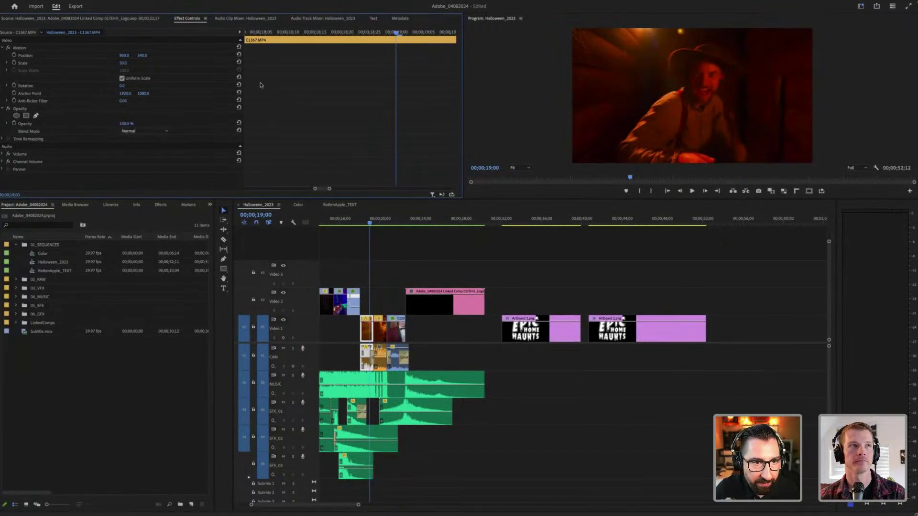
click(238, 61)
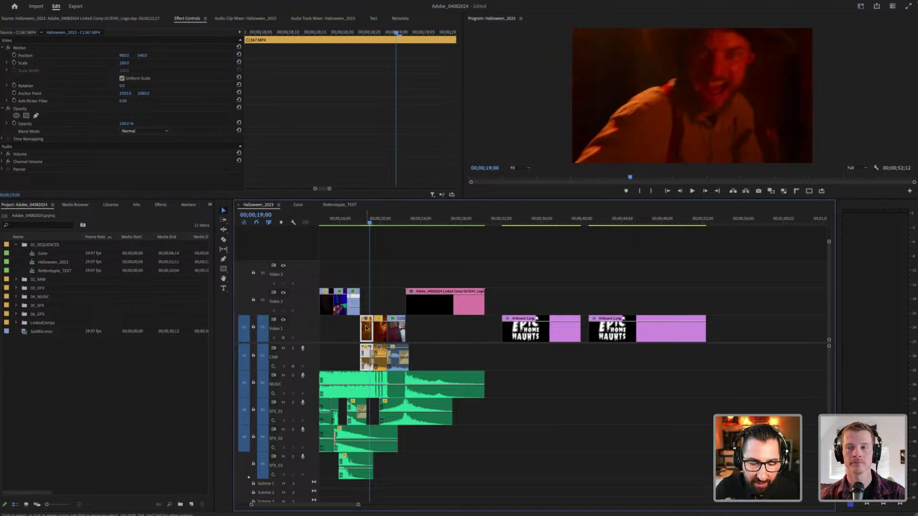
Step: Try Scale to Frame Size on C1367.MP4 with a Motion Scale of 278, and undo both changes
right_click(371, 353)
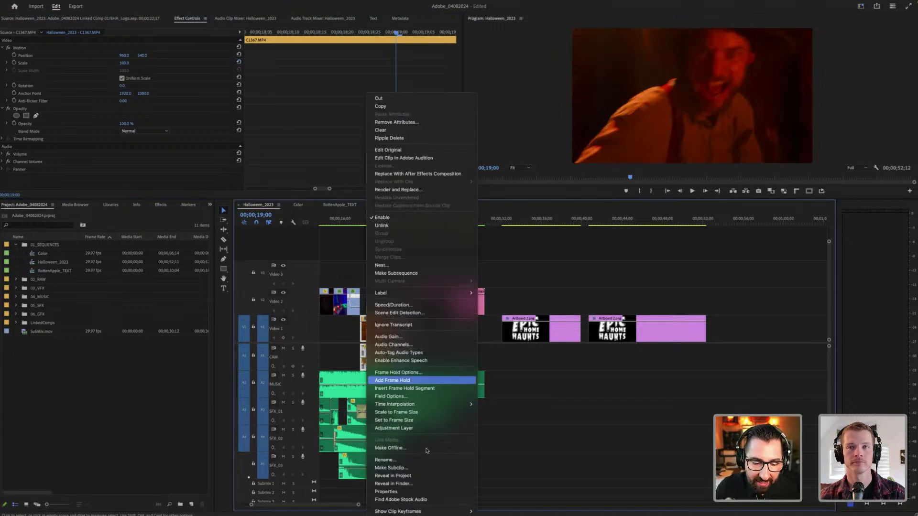
click(415, 414)
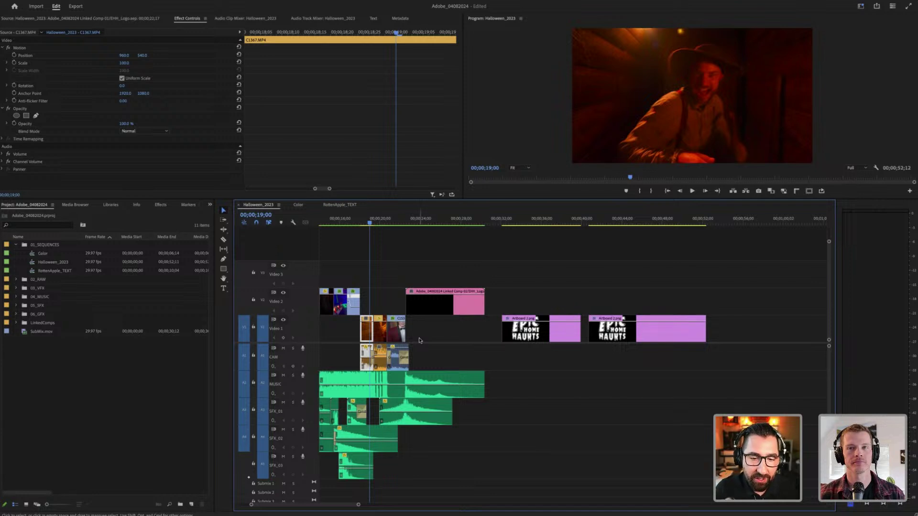
click(123, 63)
text(278)
key(Return)
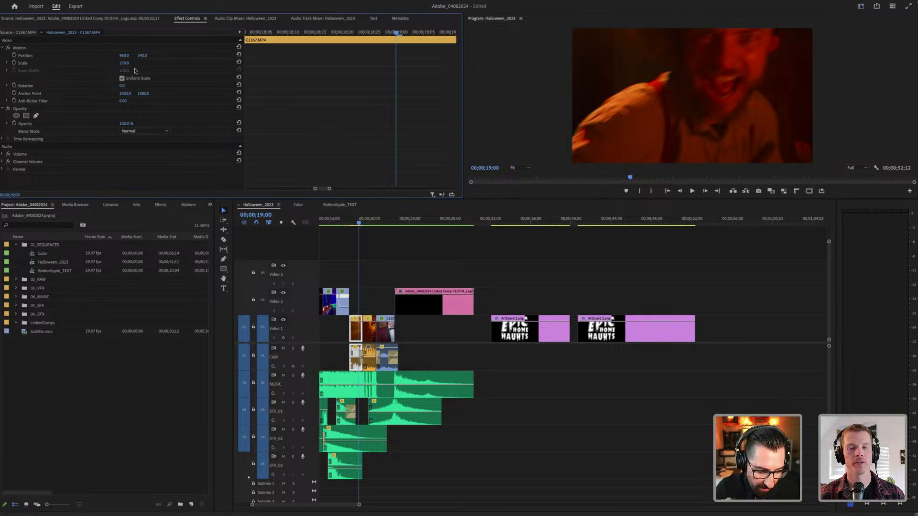
key(ctrl+z)
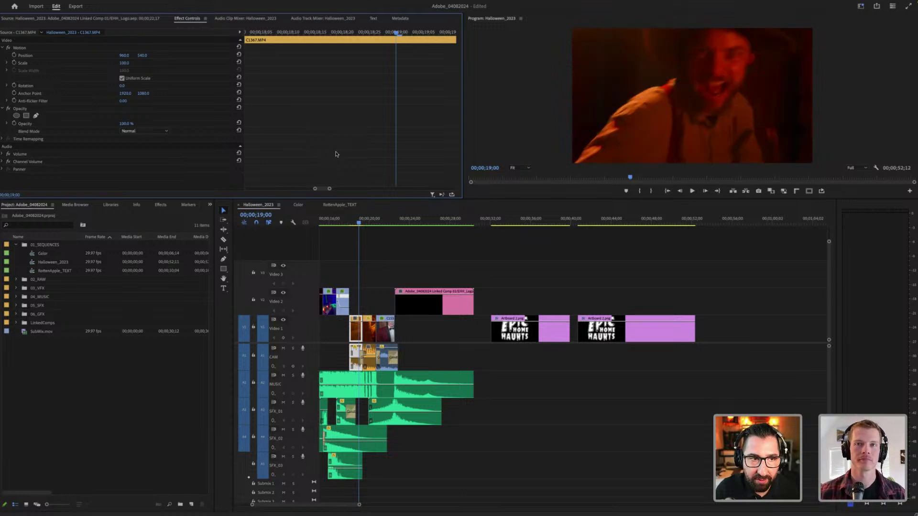
Step: Apply Set to Frame Size to C1367.MP4 on Video 1 and save the project
right_click(357, 329)
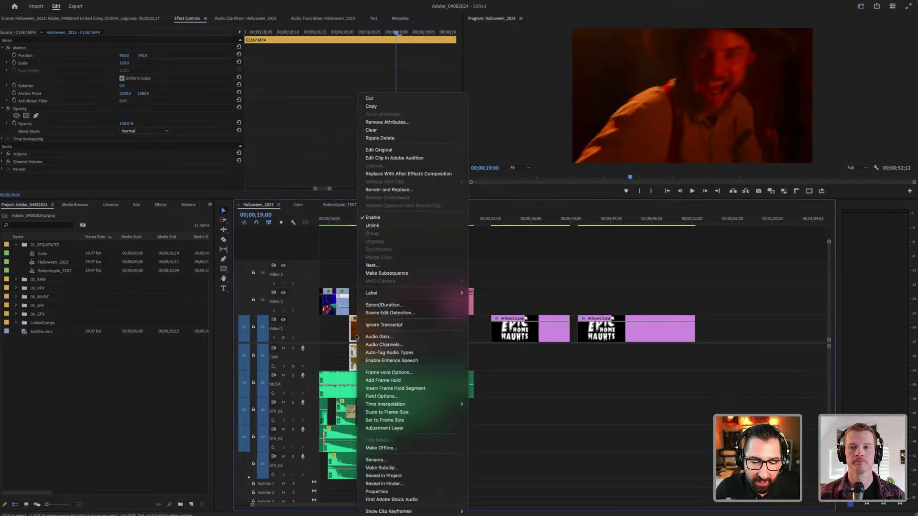
click(392, 420)
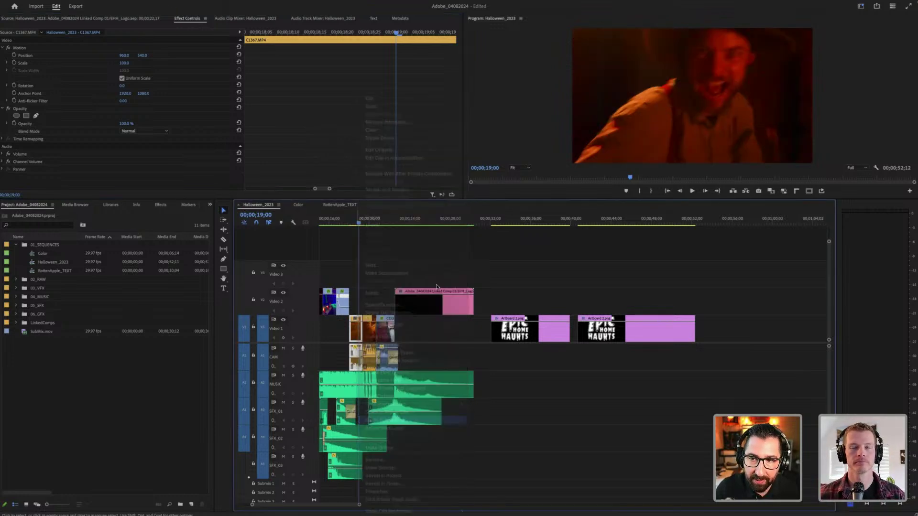
key(super+s)
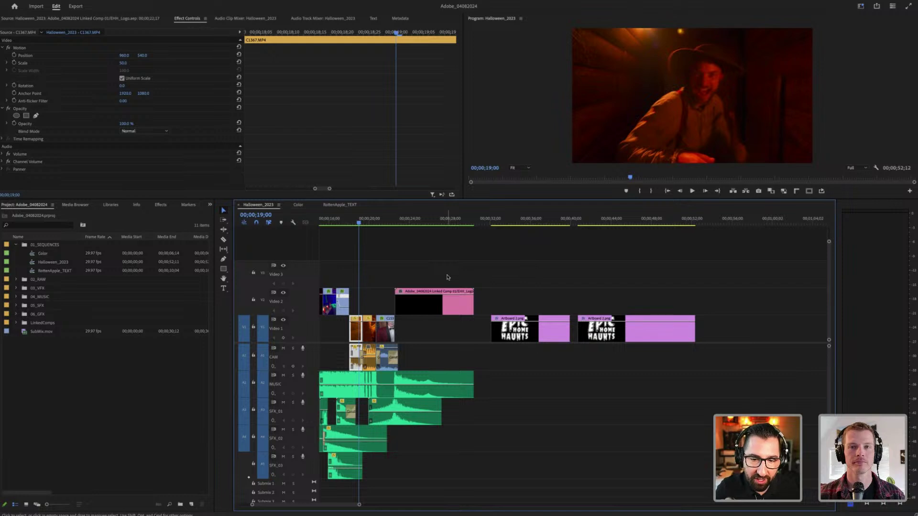
scroll(447, 278, left, 1)
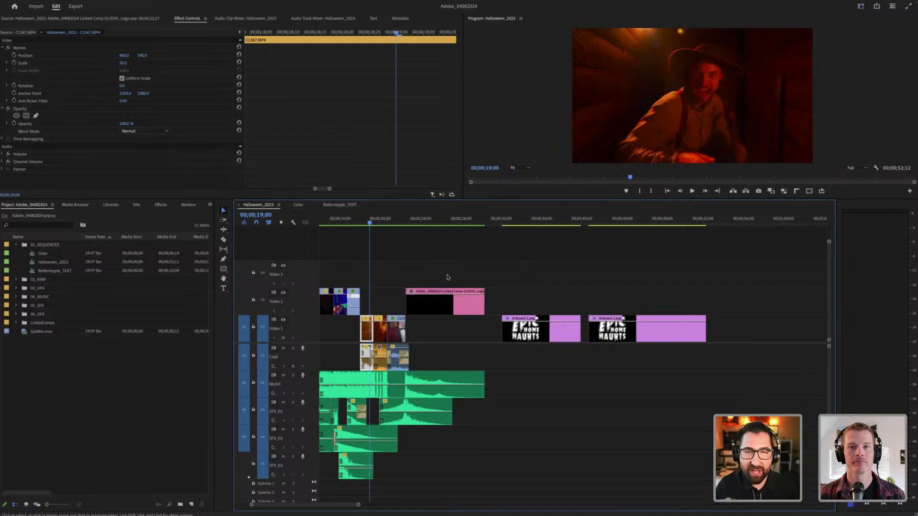
scroll(447, 277, left, 2)
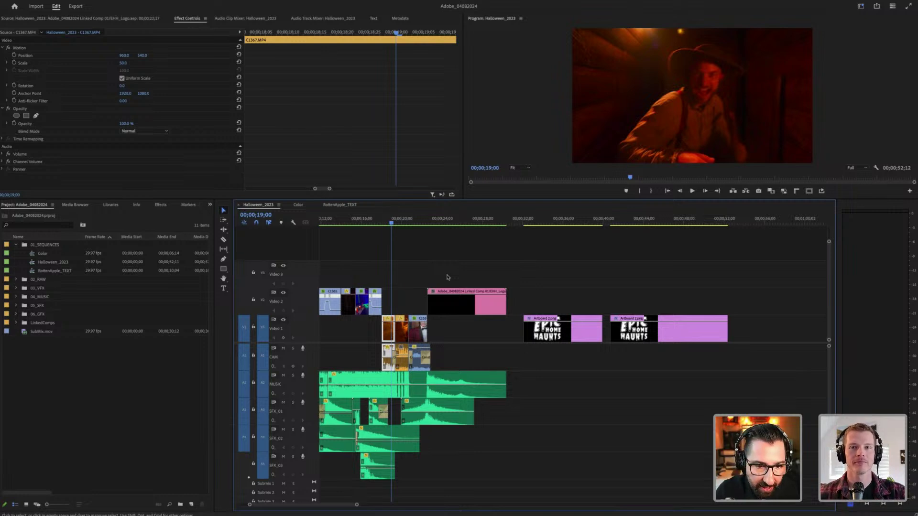
click(447, 277)
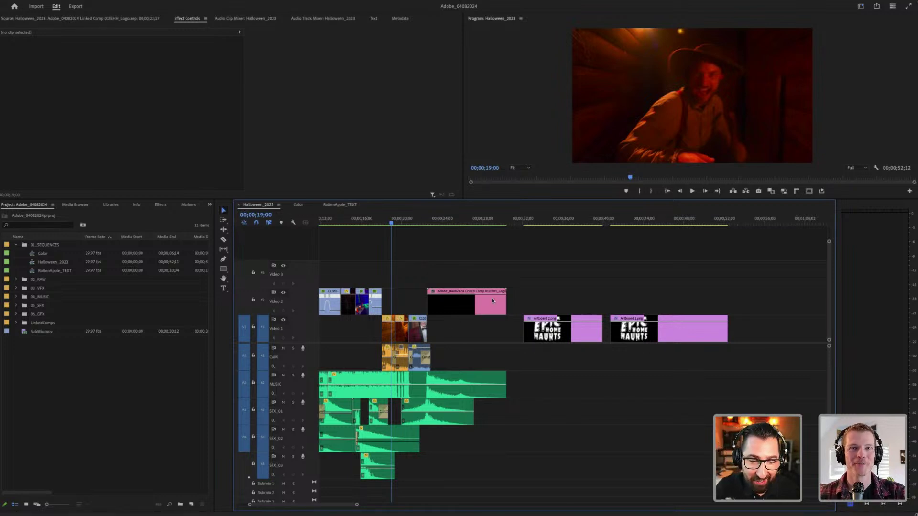
scroll(492, 297, left, 5)
scroll(490, 291, right, 6)
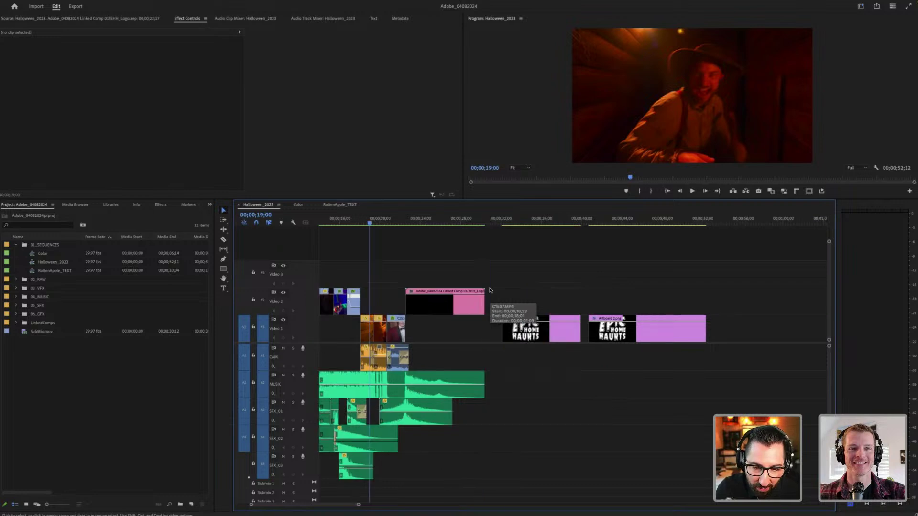
scroll(490, 290, left, 6)
scroll(490, 291, right, 3)
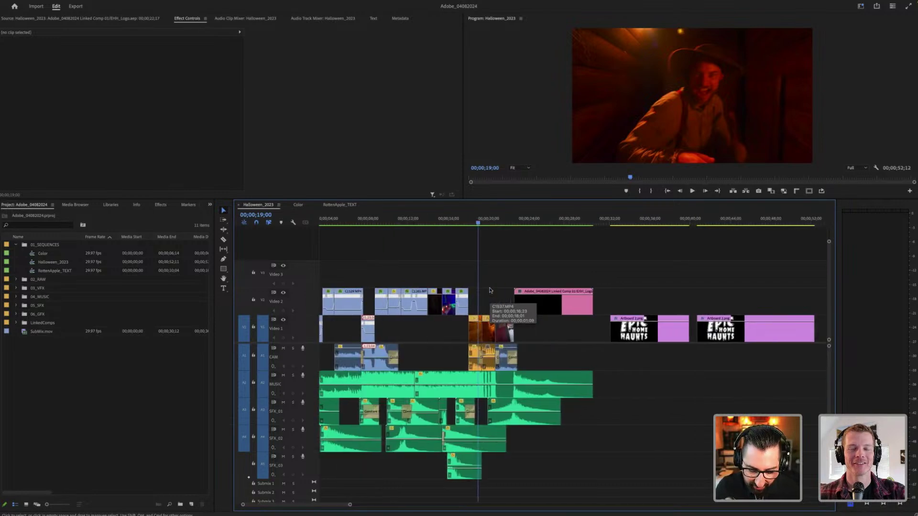
Step: Check the clip commands available for C1367.MP4 on Video 1 without applying any
scroll(489, 291, up, 2)
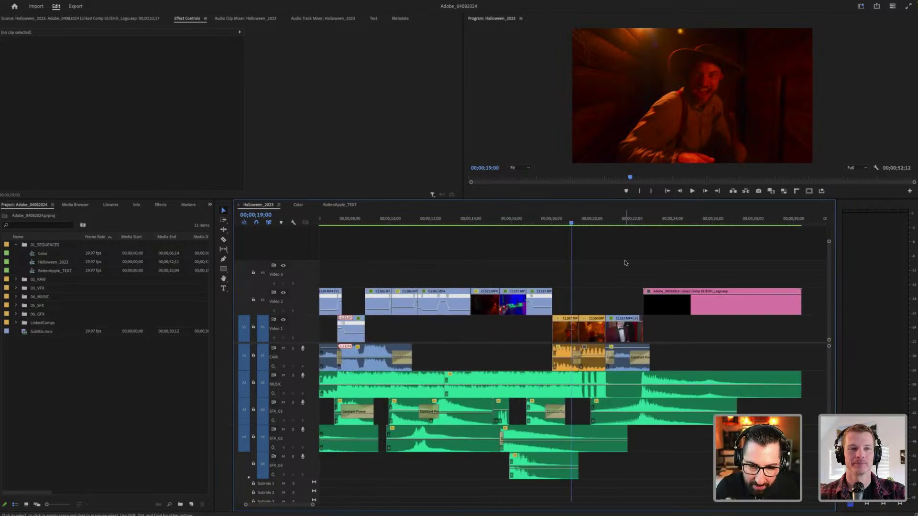
scroll(624, 262, right, 2)
scroll(624, 262, up, 2)
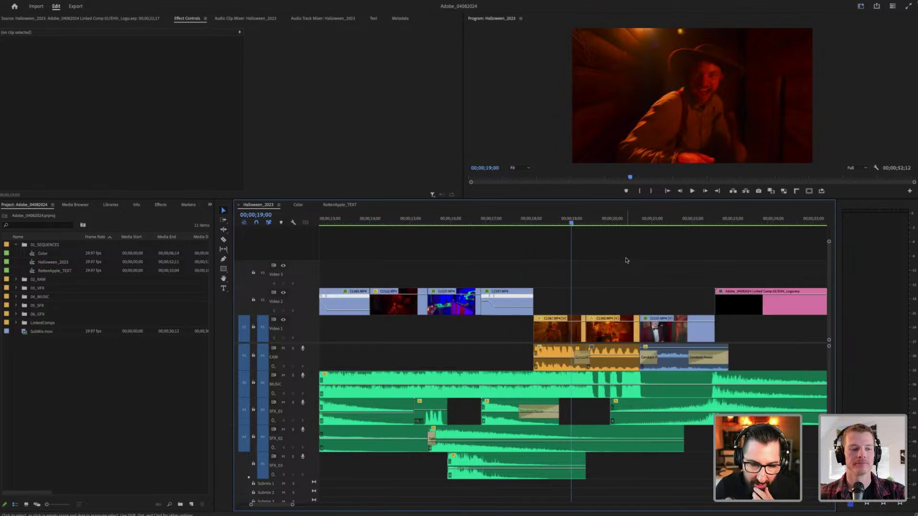
scroll(627, 261, right, 5)
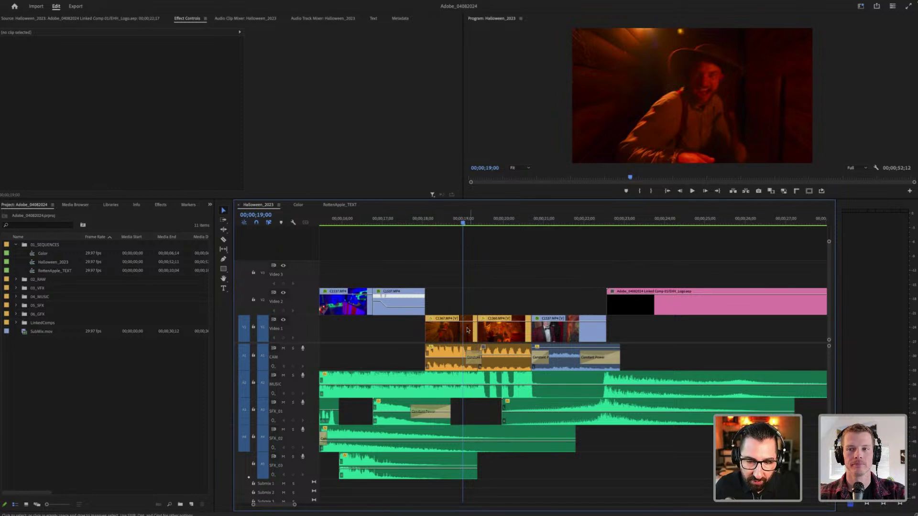
right_click(450, 329)
mouse_move(479, 292)
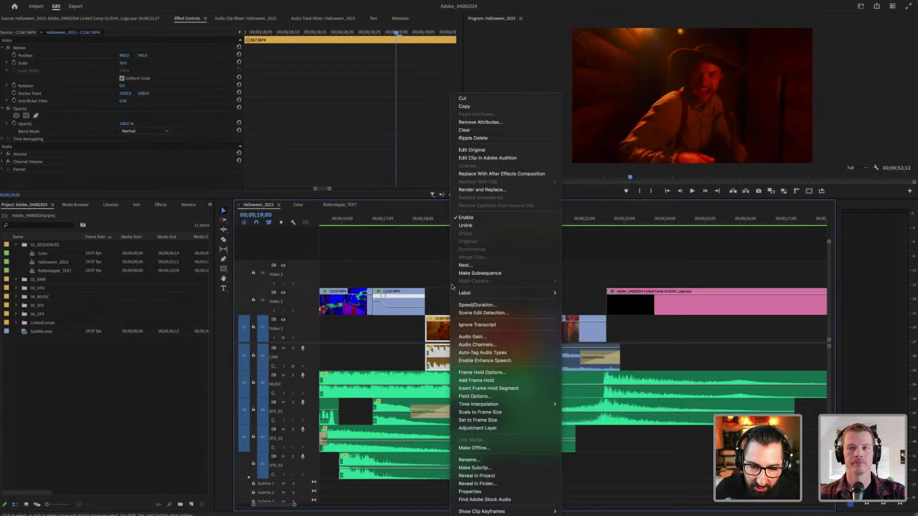
click(455, 316)
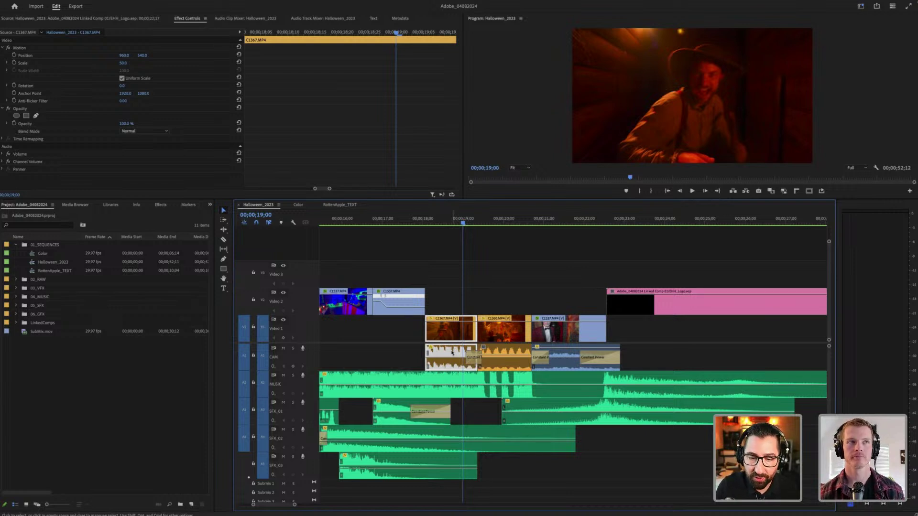
Step: Solo the CAM audio track and move the playhead to 00;00;18;02 at the start of C1367.MP4, leaving nothing selected
scroll(460, 359, up, 4)
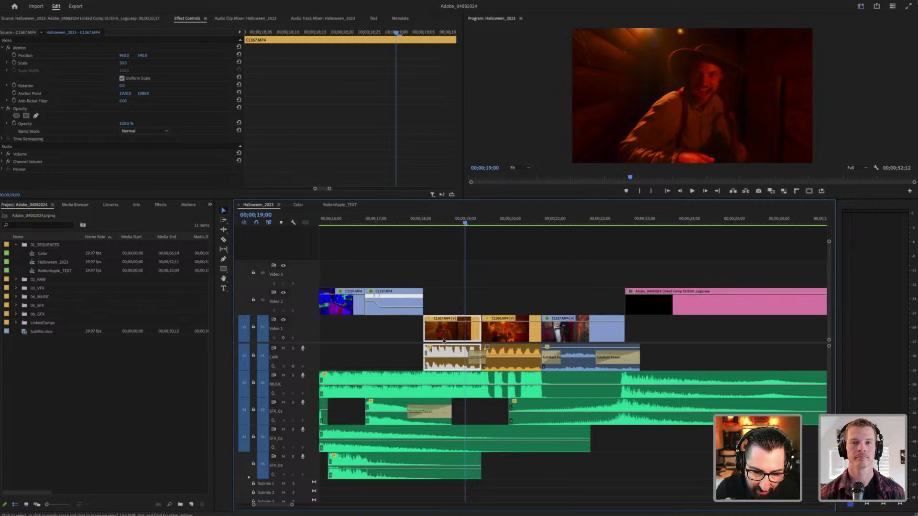
click(392, 359)
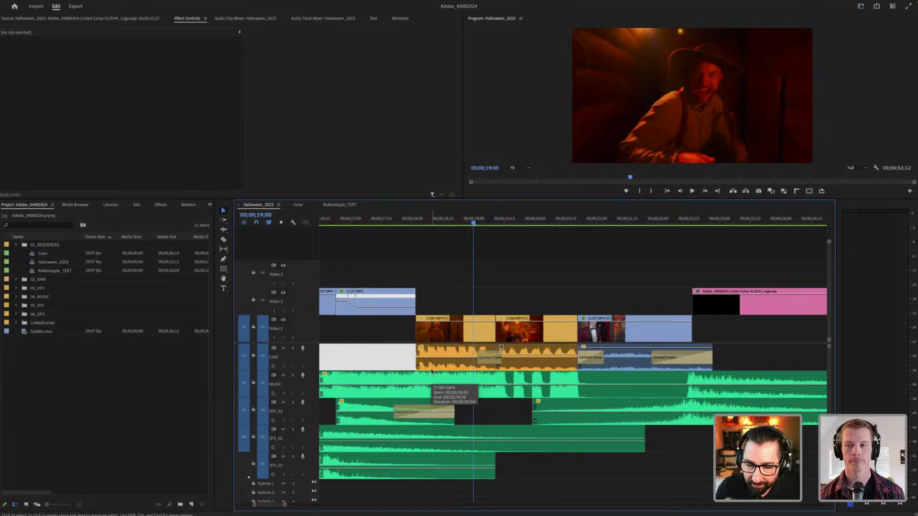
click(433, 223)
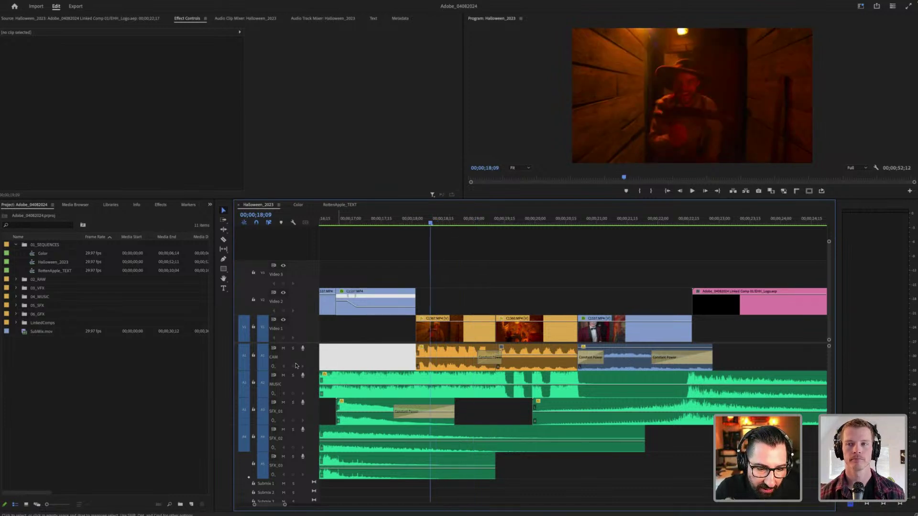
click(293, 348)
click(430, 223)
click(416, 222)
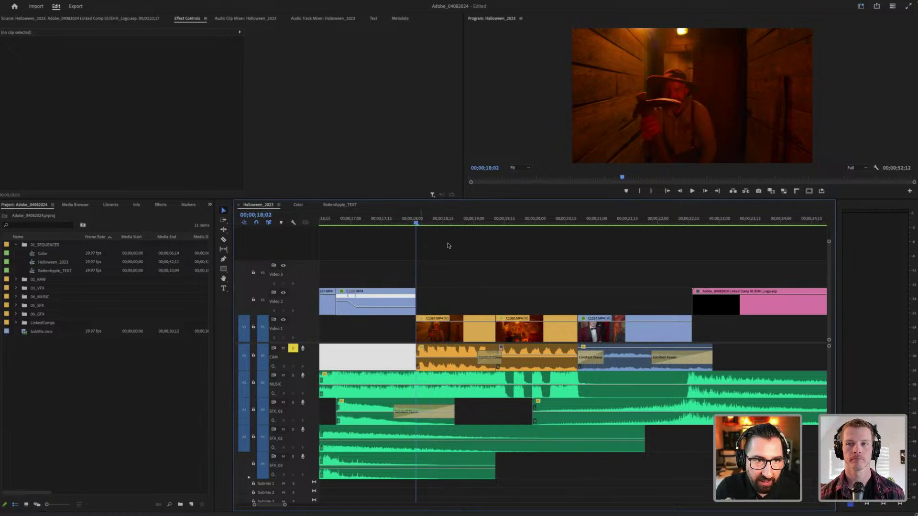
key(Delete)
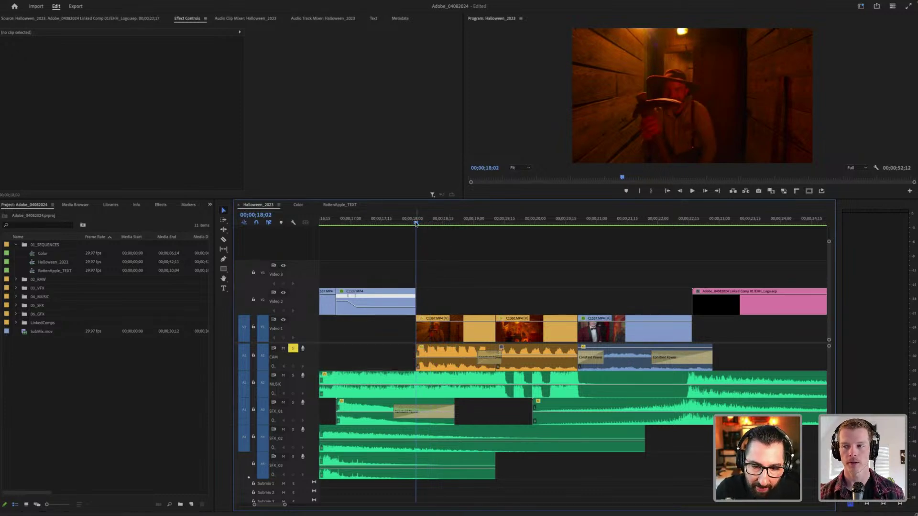
Step: Play back the soloed CAM audio of C1367.MP4 from its start and place the playhead at 00;00;18;10
key(space)
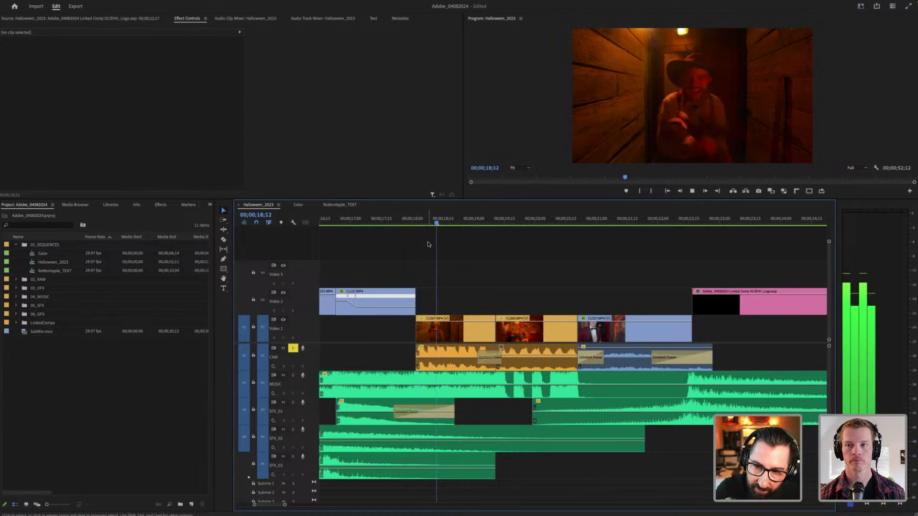
key(space)
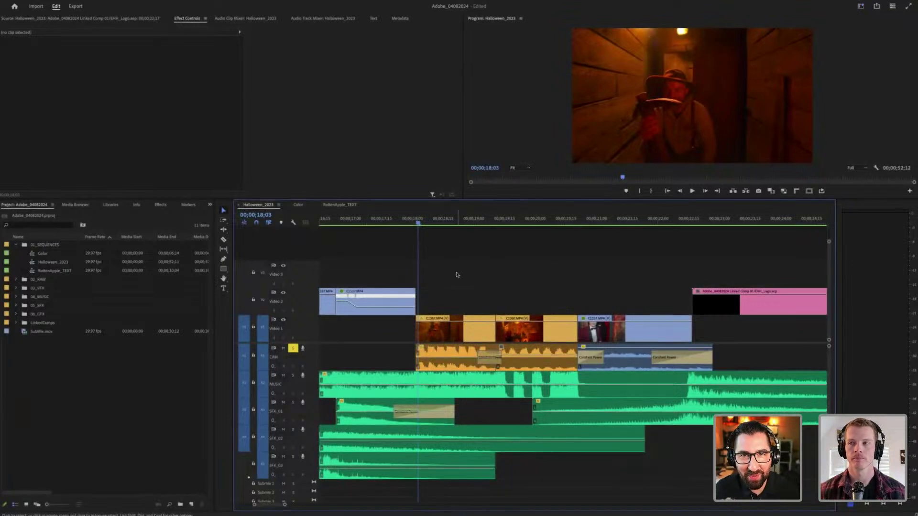
click(416, 223)
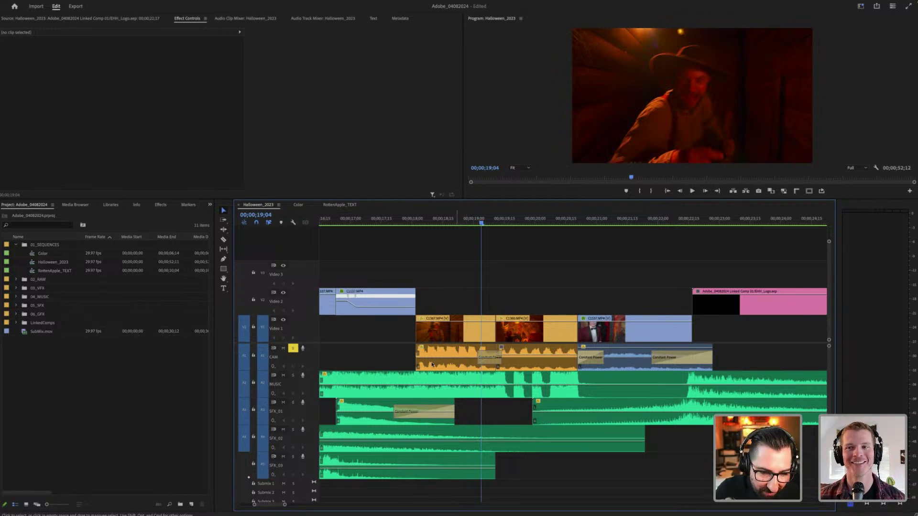
click(418, 223)
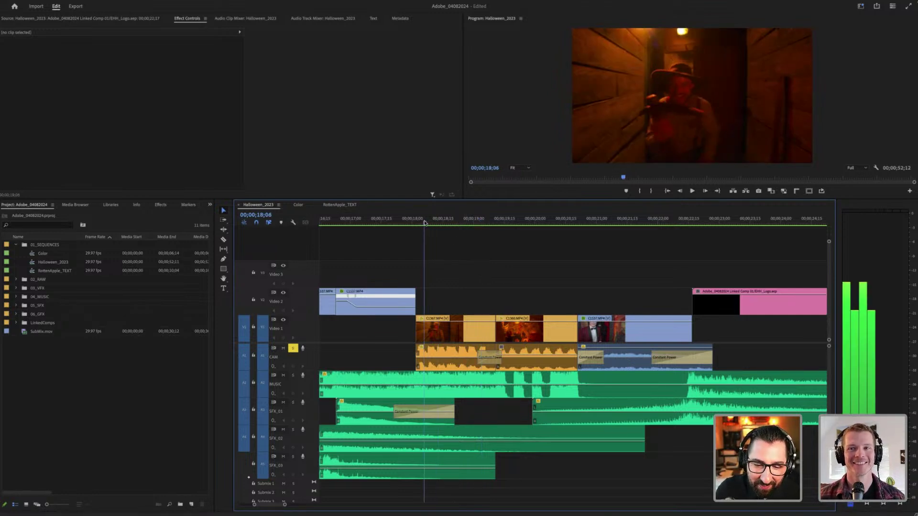
click(432, 222)
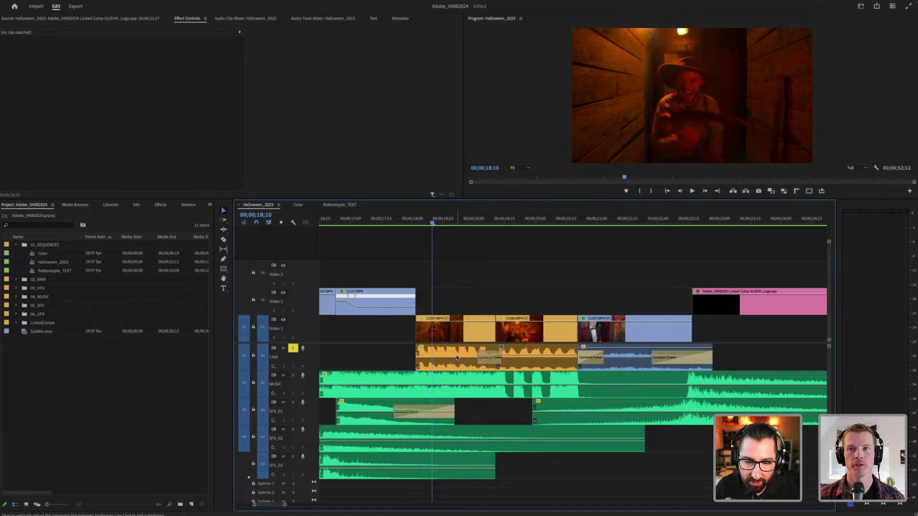
Step: Select C1367.MP4 and raise the Mix fader in the Audio Track Mixer to about the level of the track faders
drag(456, 356, 456, 361)
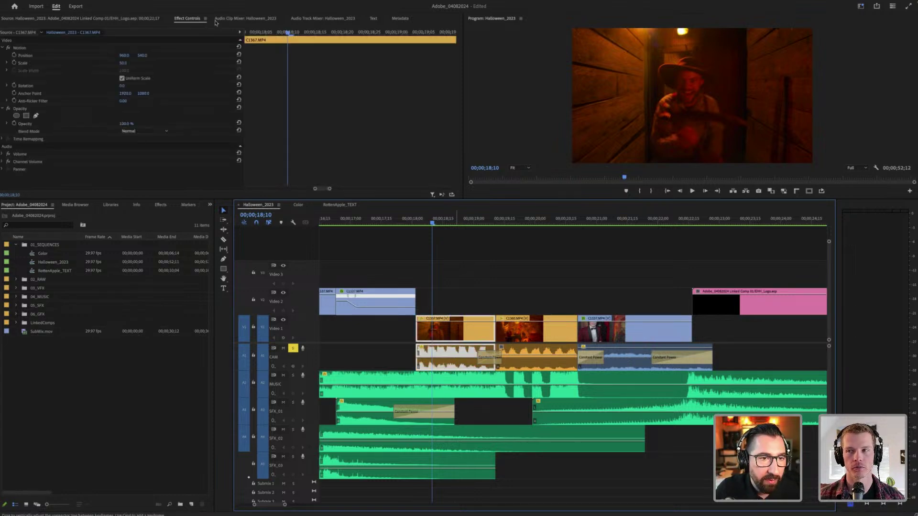
click(335, 20)
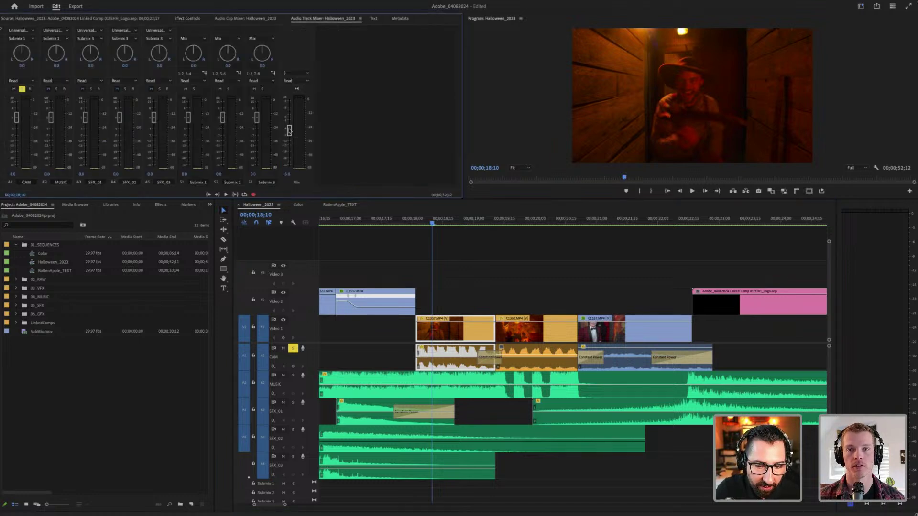
drag(289, 131, 289, 116)
Step: Play back the soloed CAM audio of C1367.MP4 several times from its start, compare the left and right meter levels, and stop at 00;00;18;07
click(412, 220)
key(space)
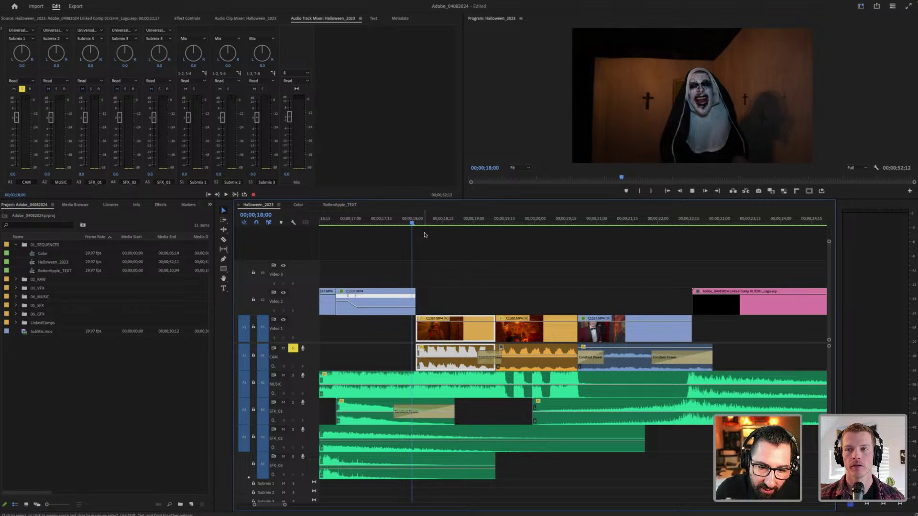
key(space)
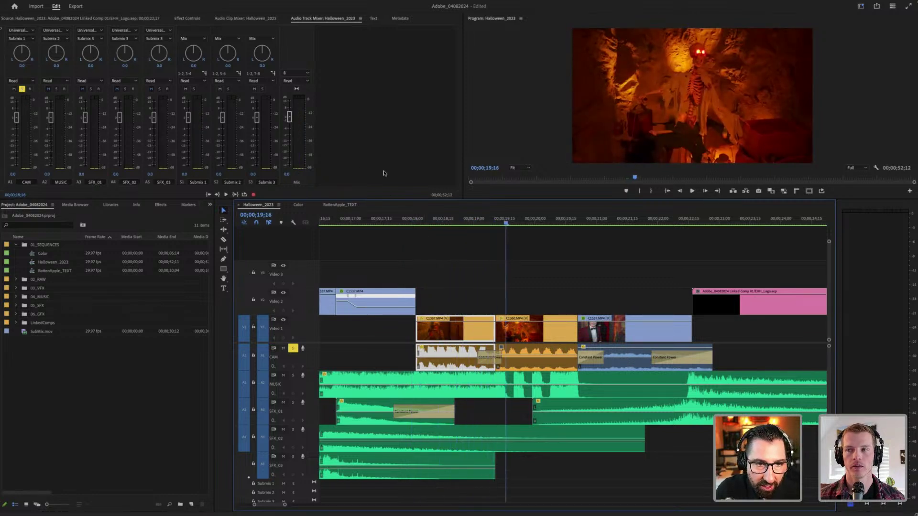
click(414, 221)
key(space)
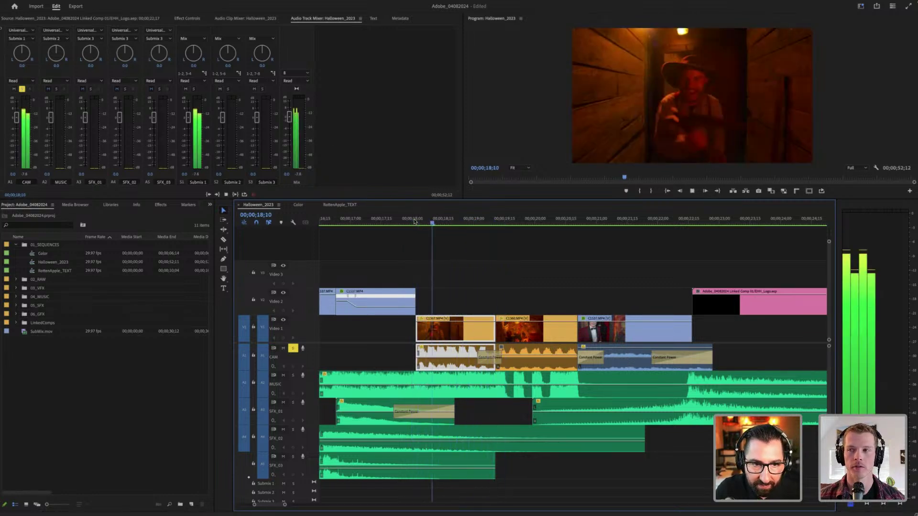
key(space)
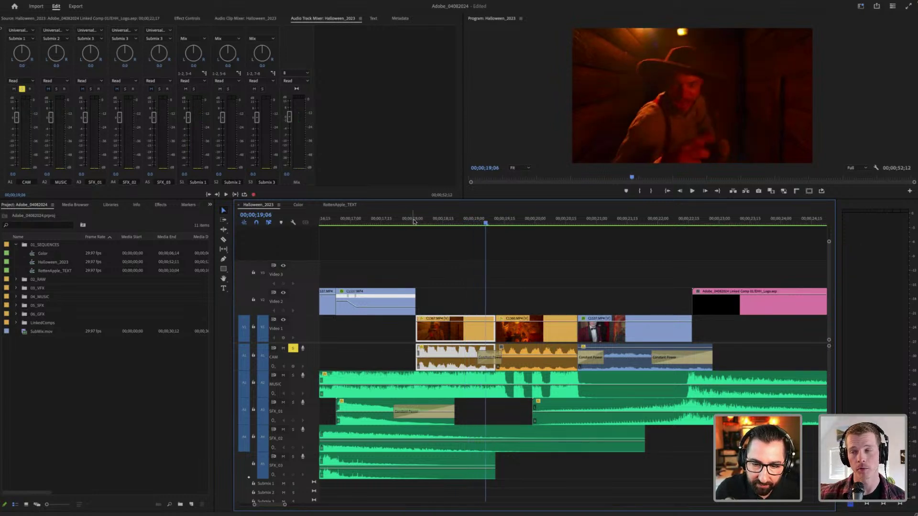
click(414, 221)
key(space)
key(space)
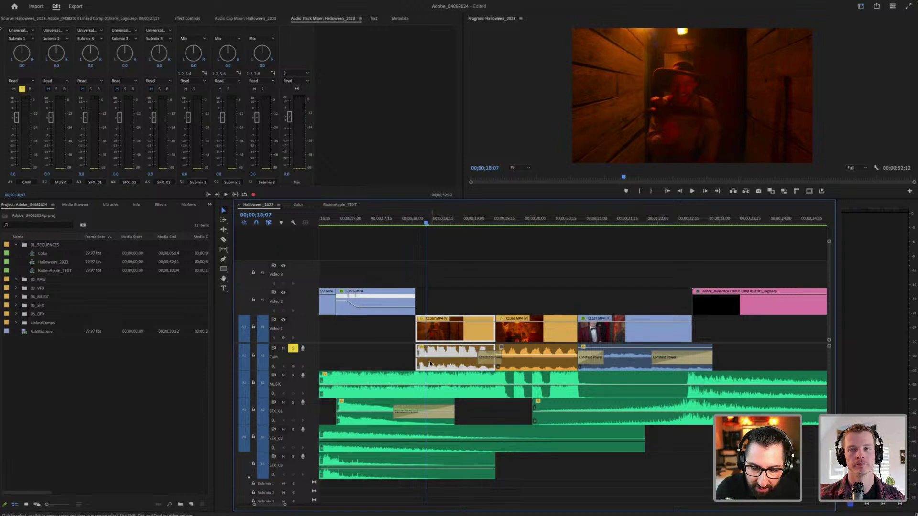
shift+click(455, 362)
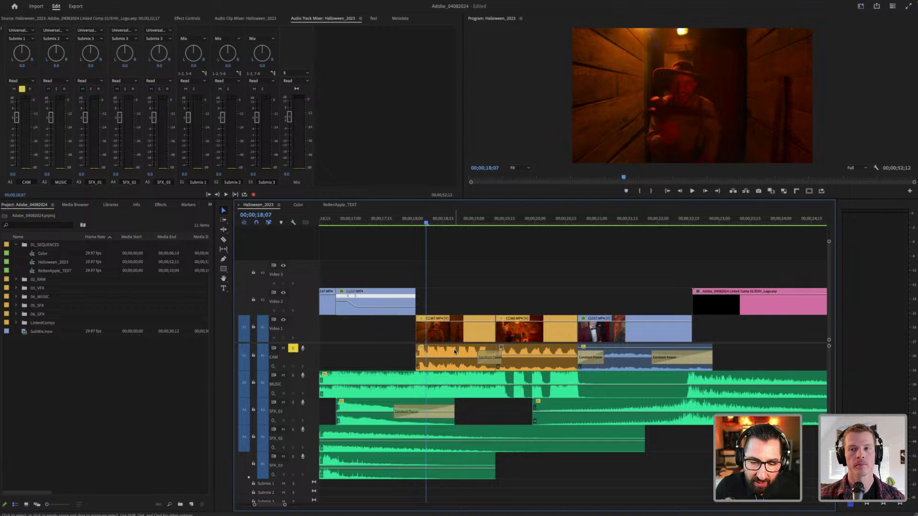
right_click(454, 349)
click(440, 370)
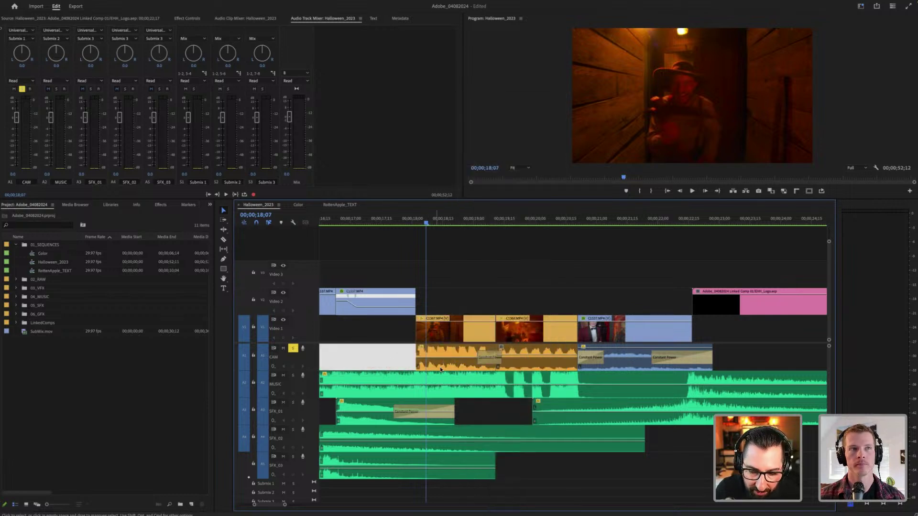
Step: Modify the audio channels of C1367.MP4 so both its left and right clip channels use the right media source channel
click(438, 354)
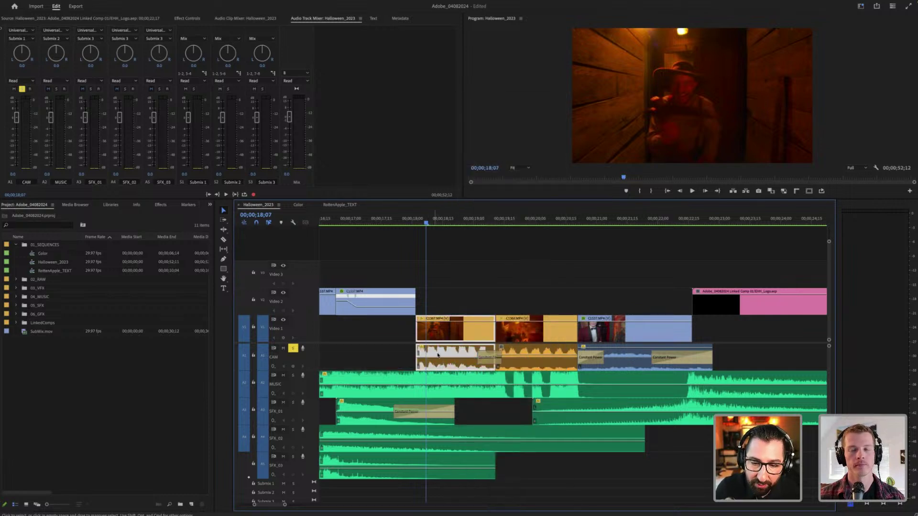
right_click(439, 355)
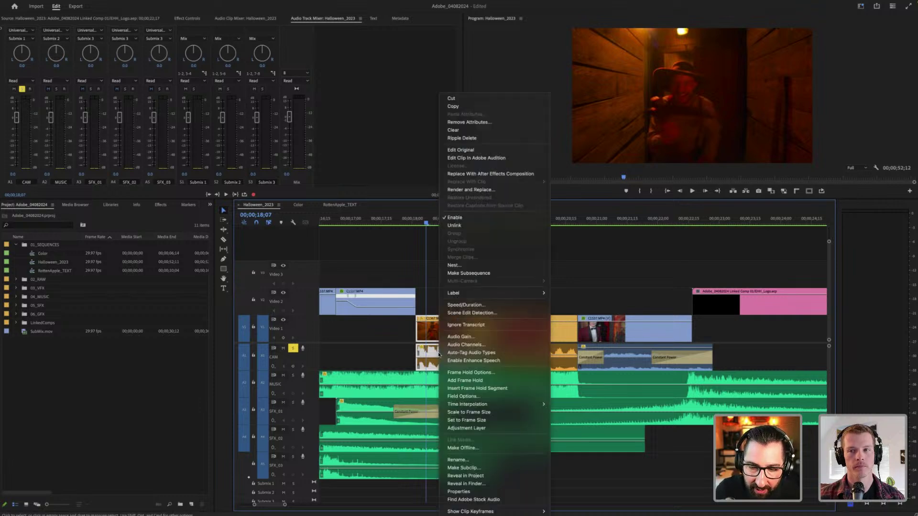
click(491, 345)
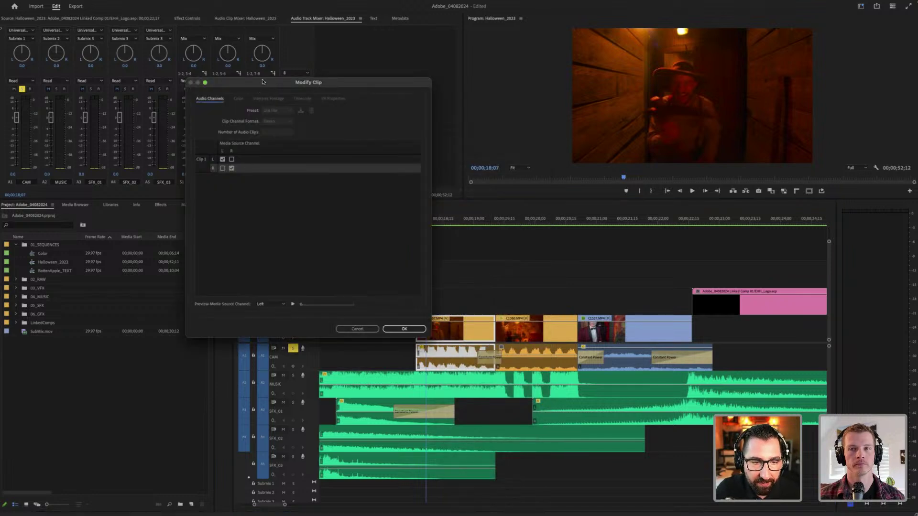
drag(264, 82, 398, 94)
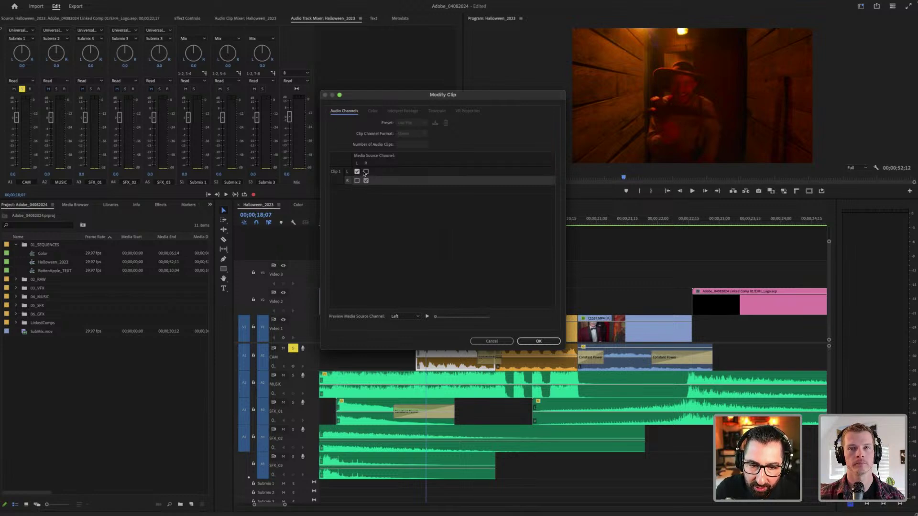
click(366, 171)
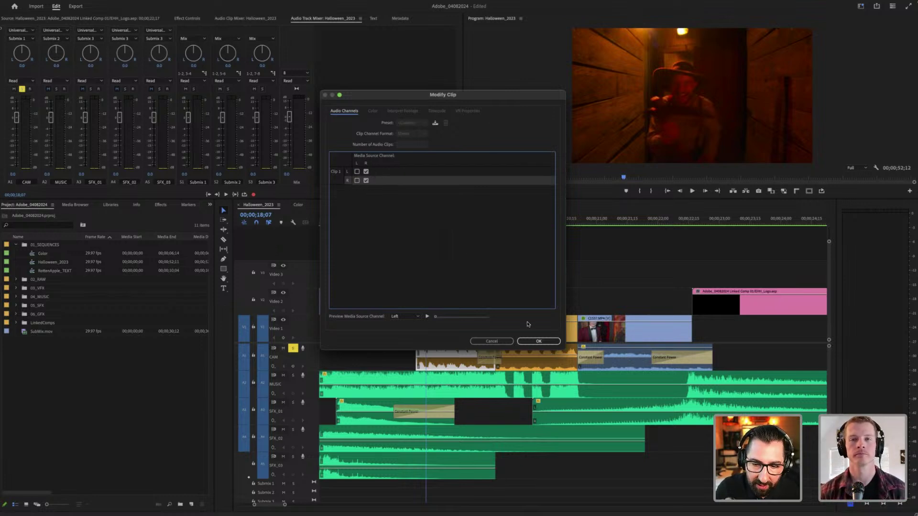
click(537, 341)
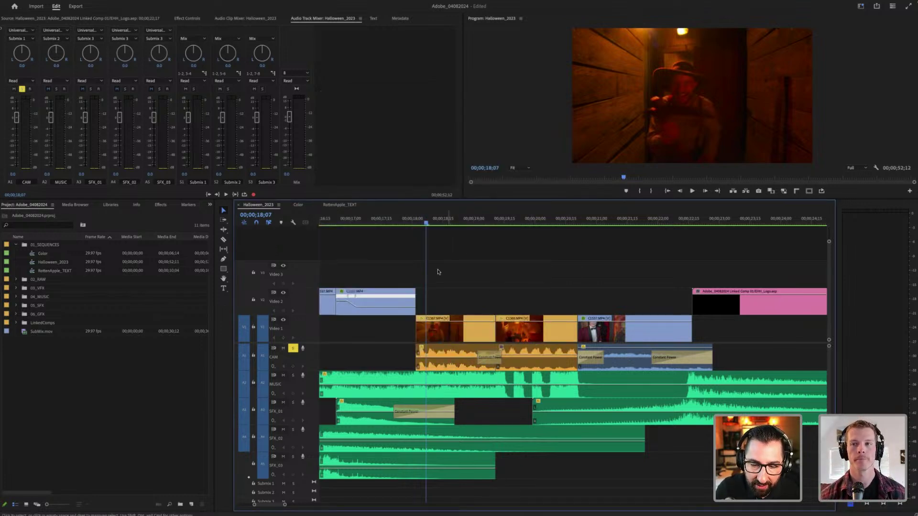
Step: Play back the CAM audio of C1367.MP4 twice from its start to compare the channel levels on the meters
click(414, 222)
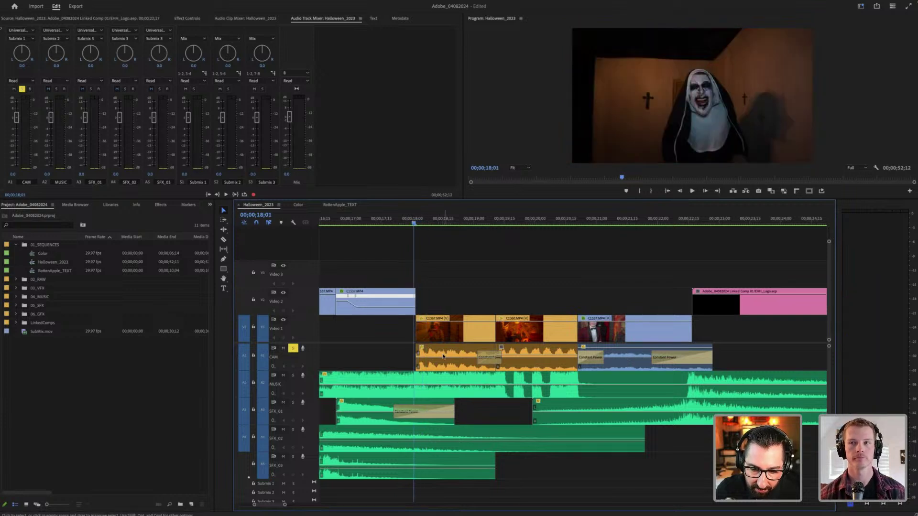
key(space)
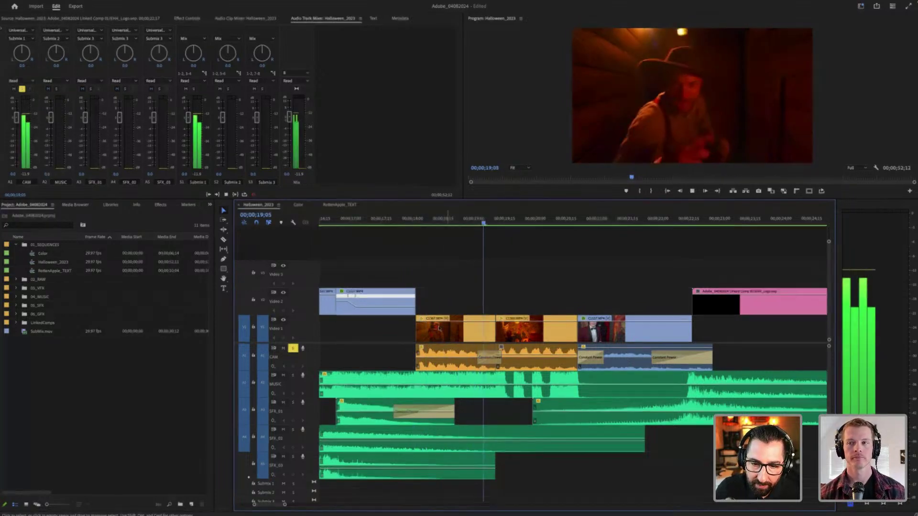
key(space)
click(453, 363)
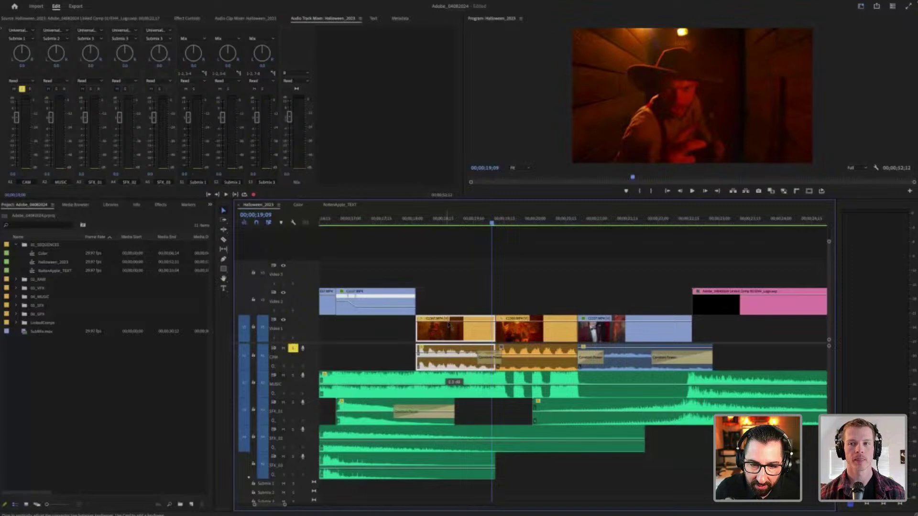
click(410, 222)
key(space)
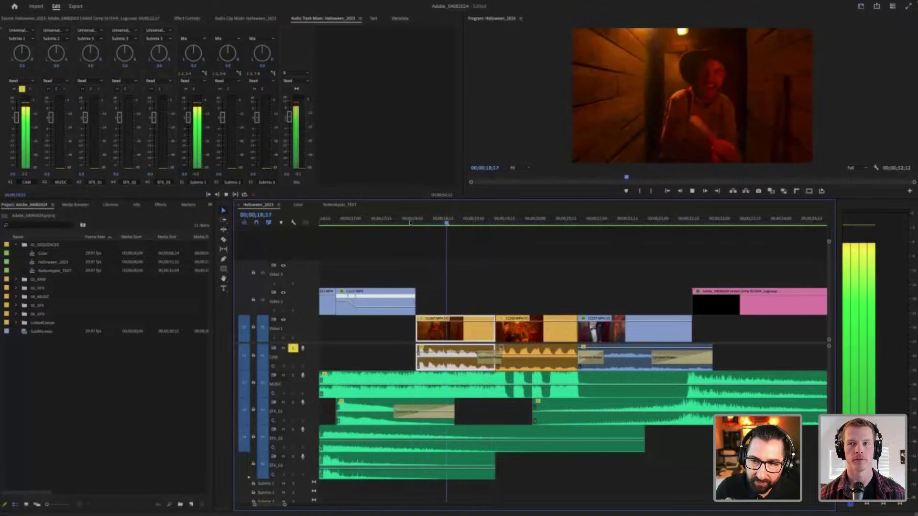
key(space)
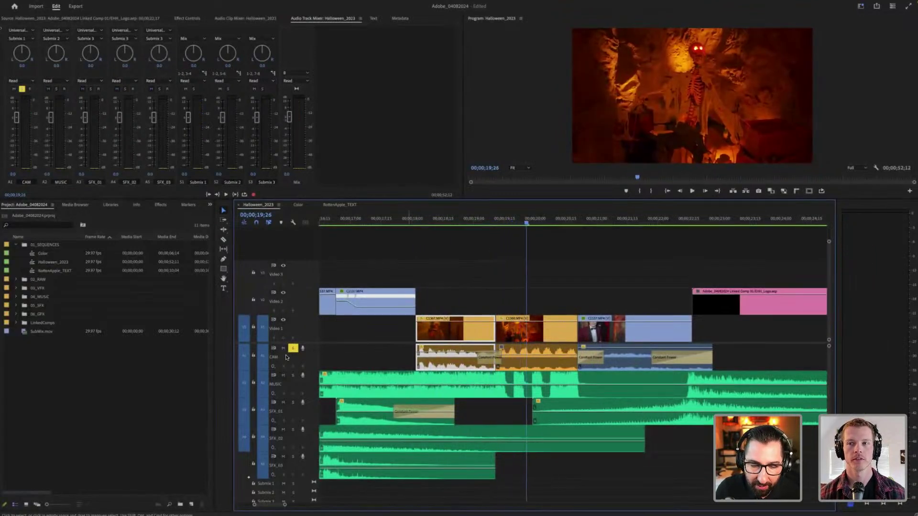
Step: Unsolo the CAM track and map a single source channel to both audio channels of the clip directly after C1367.MP4
click(535, 362)
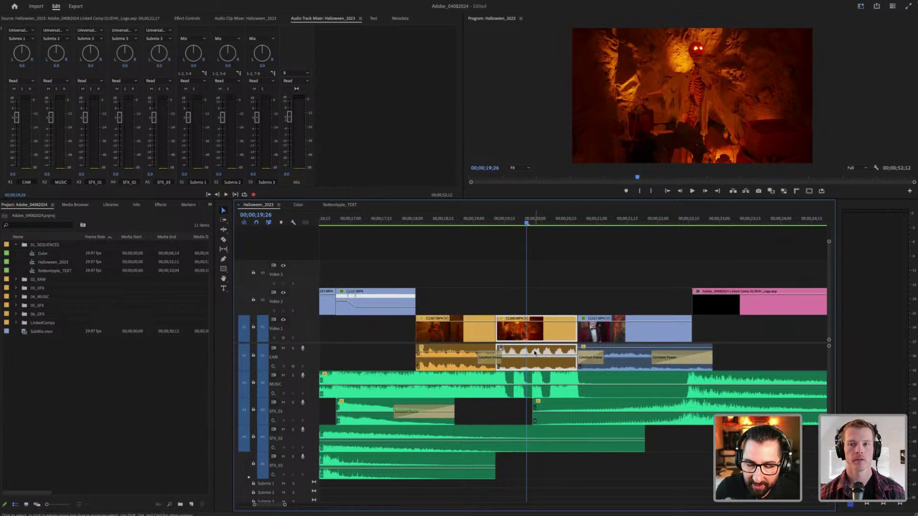
right_click(536, 363)
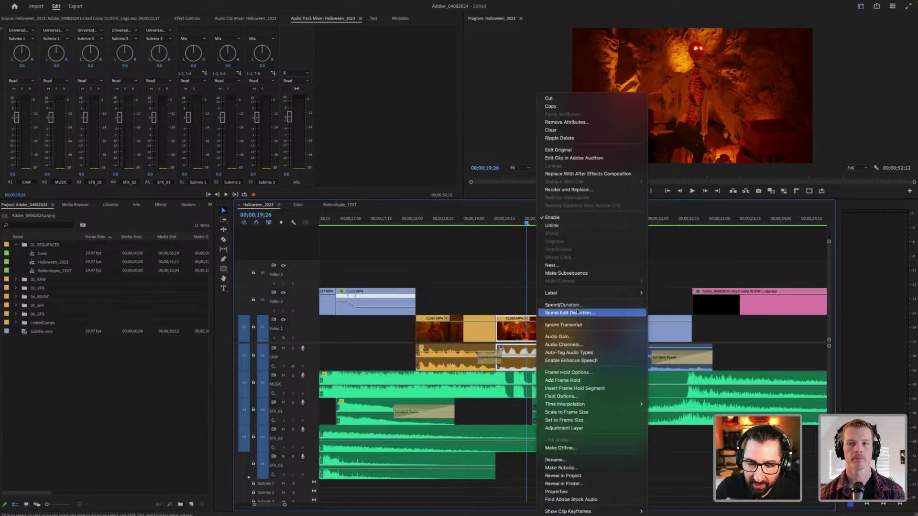
click(572, 345)
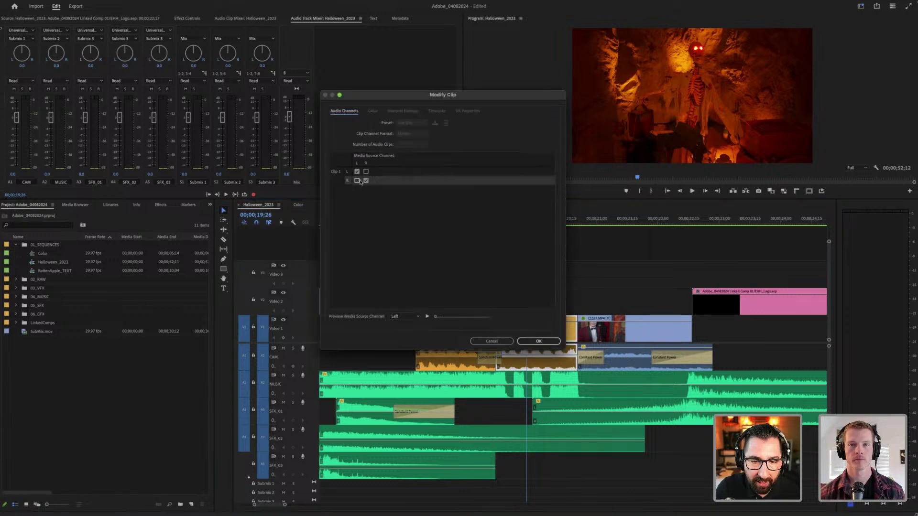
click(539, 342)
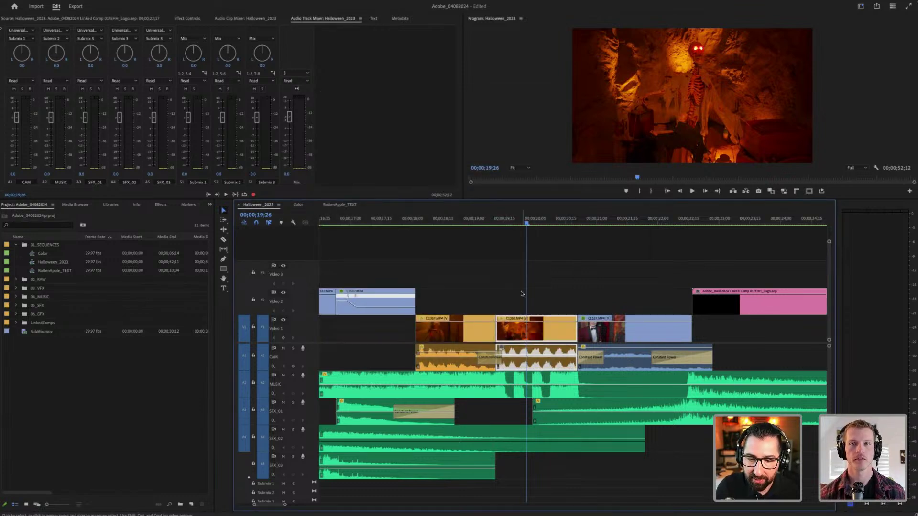
Step: Move the playhead to 00;00;19;01 within C1367.MP4 and leave no clip selected
click(475, 220)
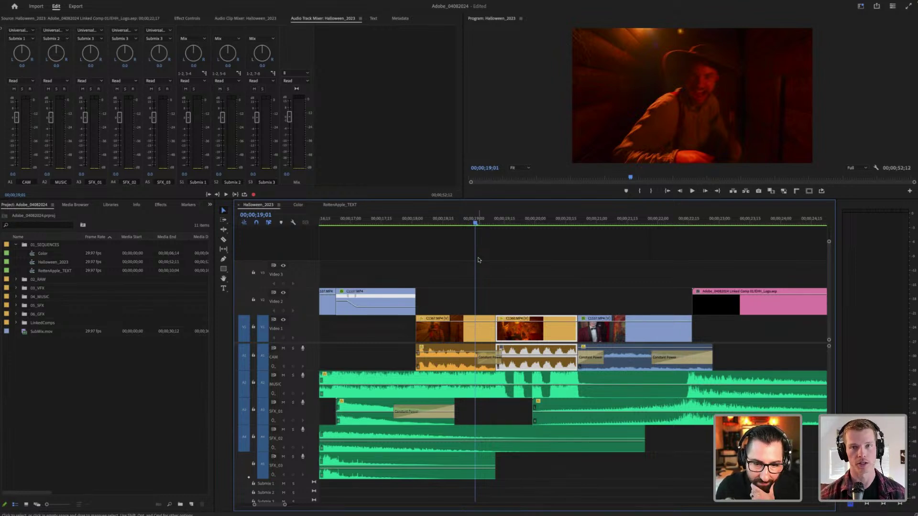
click(438, 356)
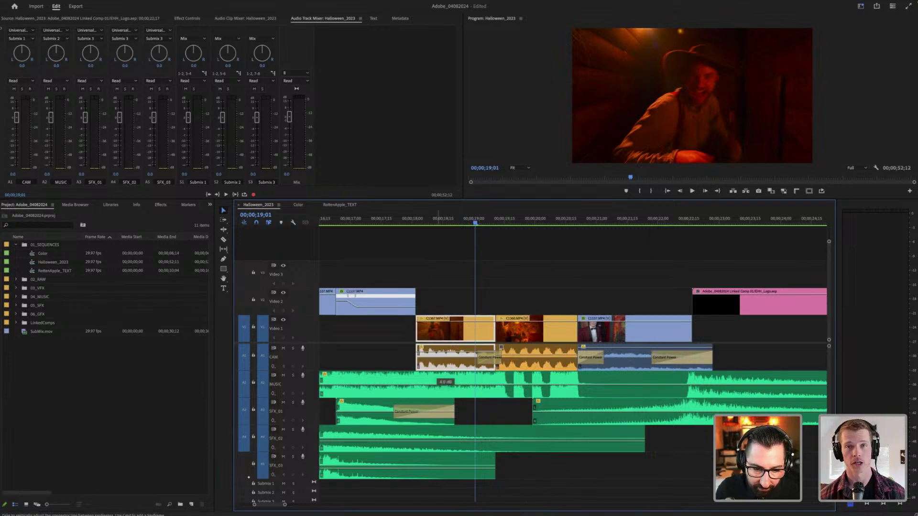
click(458, 304)
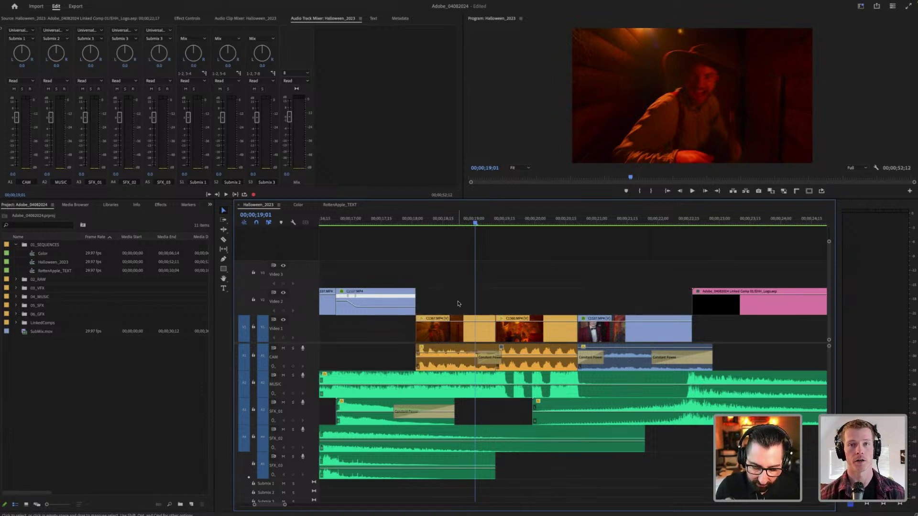
key(minus)
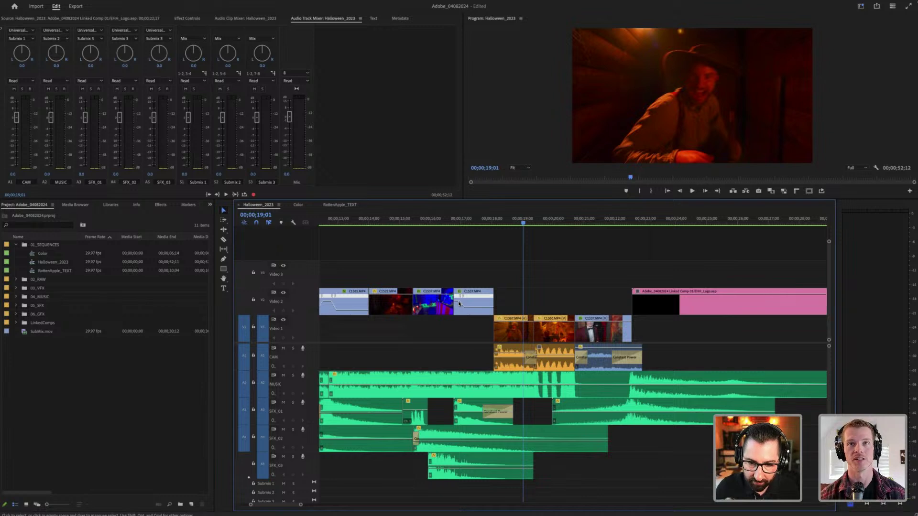
key(equal)
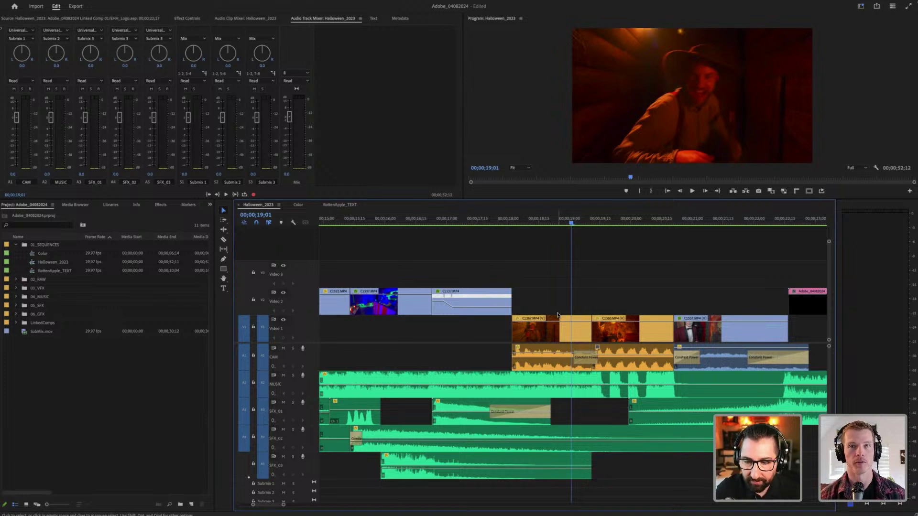
scroll(556, 254, right, 3)
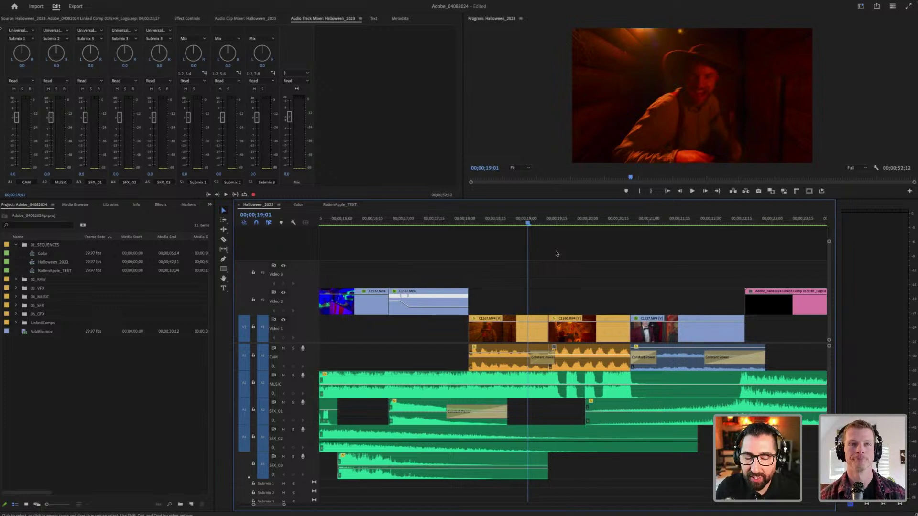
scroll(556, 253, right, 1)
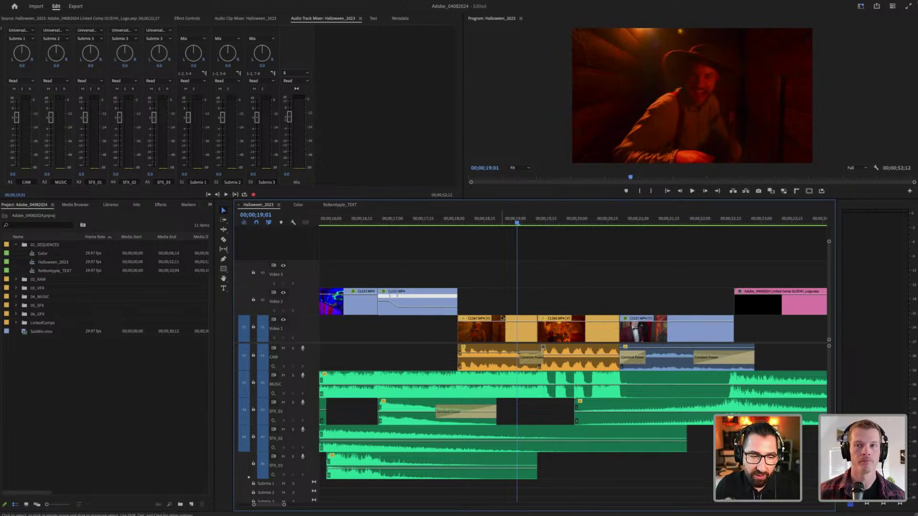
click(502, 338)
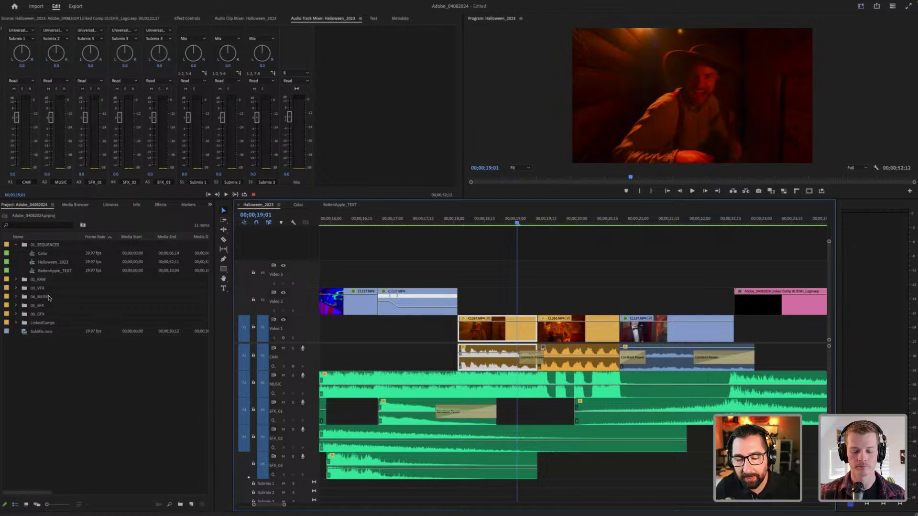
click(541, 299)
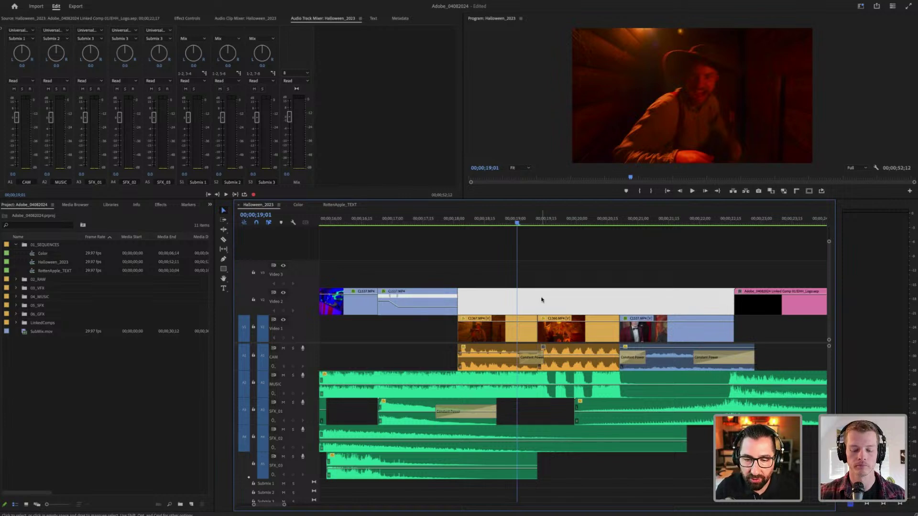
click(541, 299)
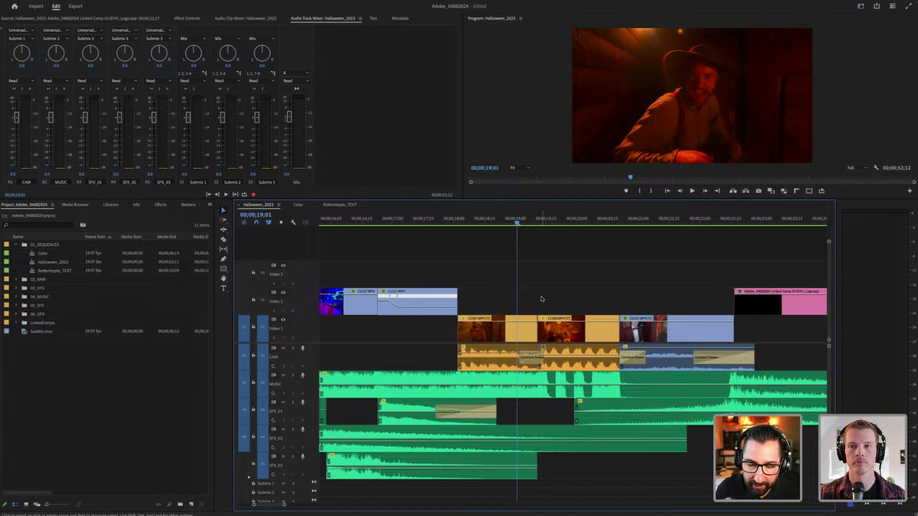
Step: Select the C1367.MP4 clip on the CAM track, clear the selection and save the project
click(489, 359)
drag(488, 358, 487, 358)
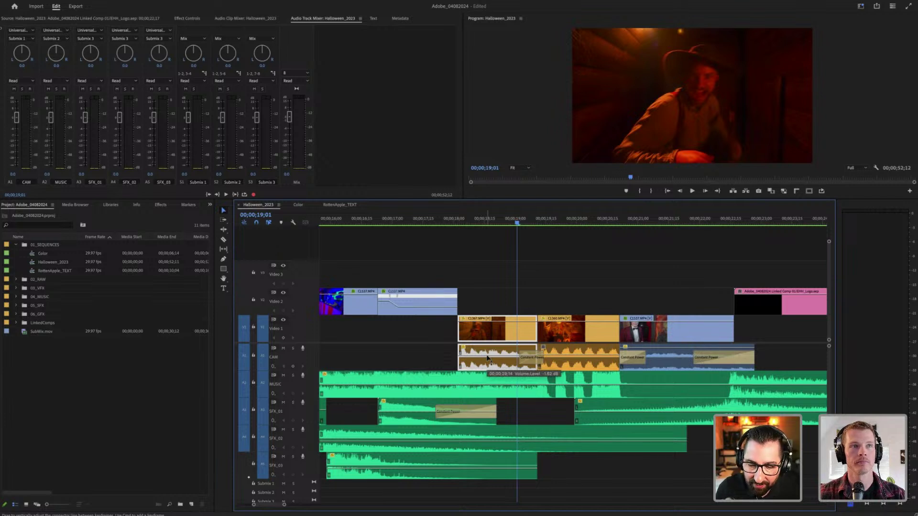
drag(488, 358, 487, 357)
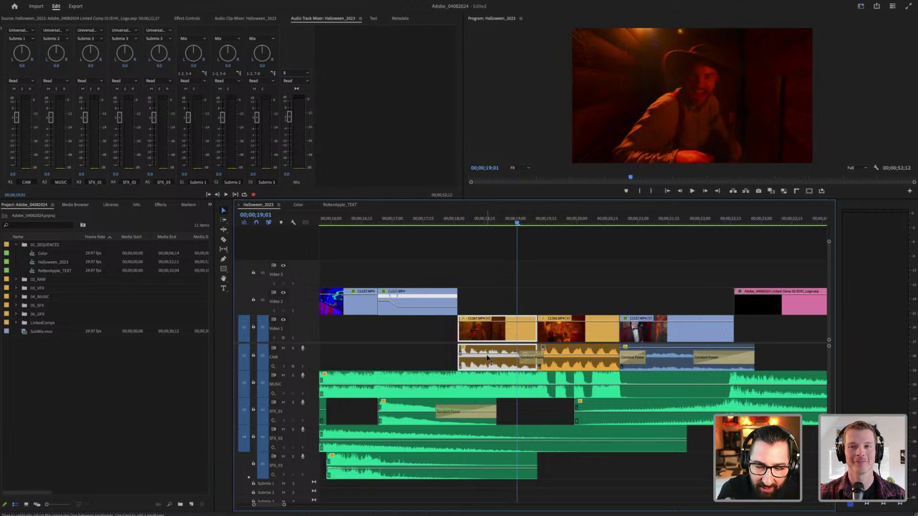
click(486, 290)
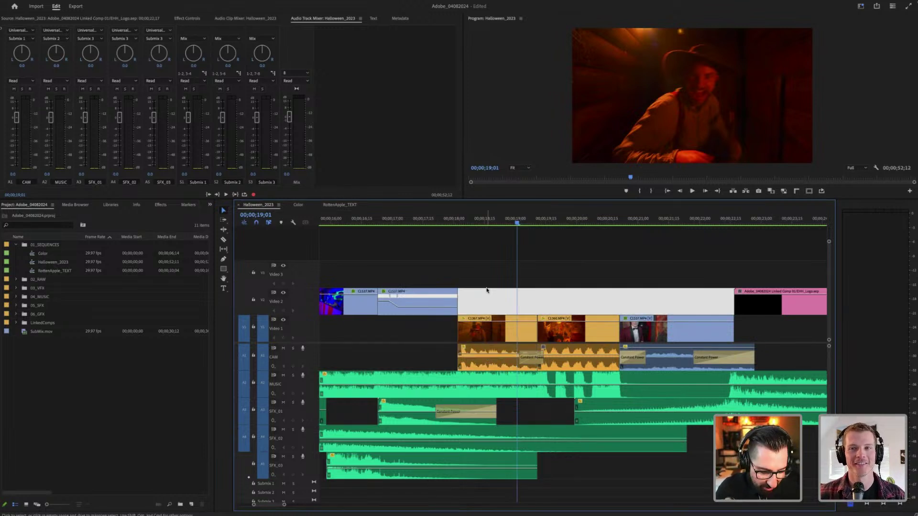
key(super+s)
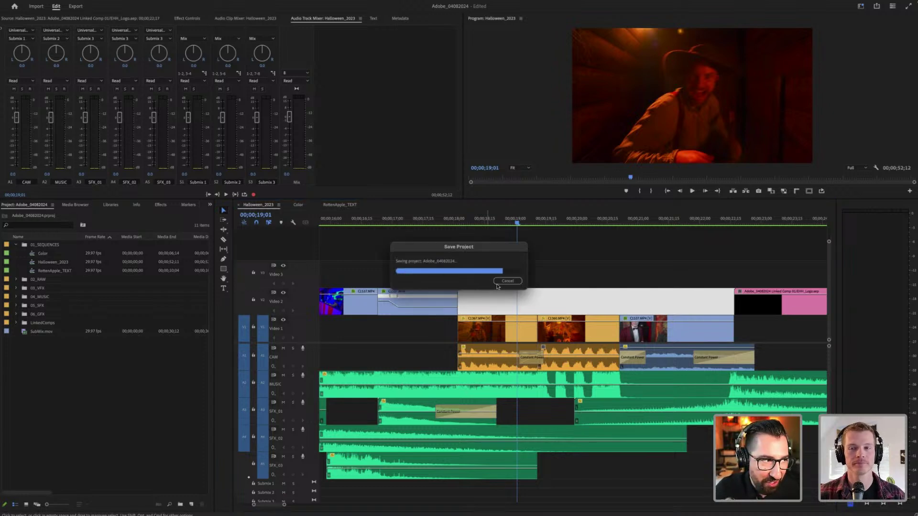
Step: Zoom the timeline out and in repeatedly around the playhead to compare the sequence overview with the clip detail
click(553, 261)
key(minus)
key(minus)
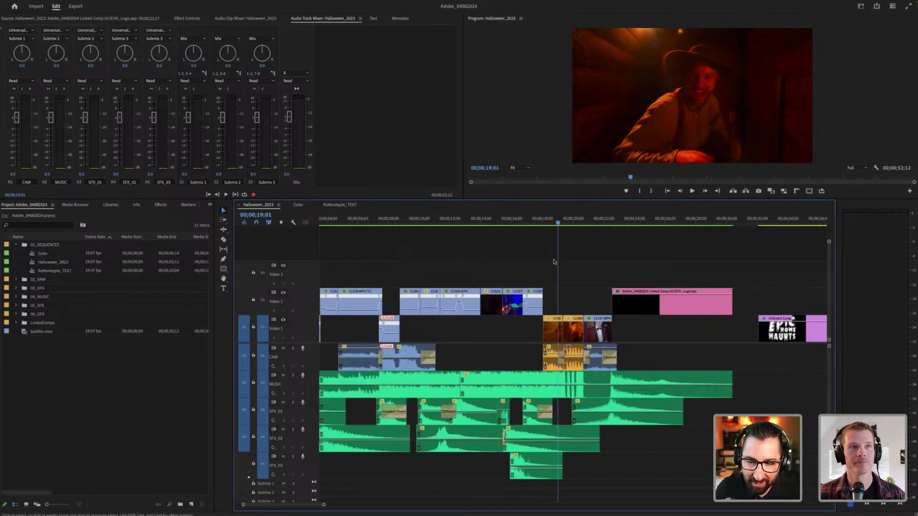
key(minus)
key(equal)
key(equal)
key(equal)
key(equal)
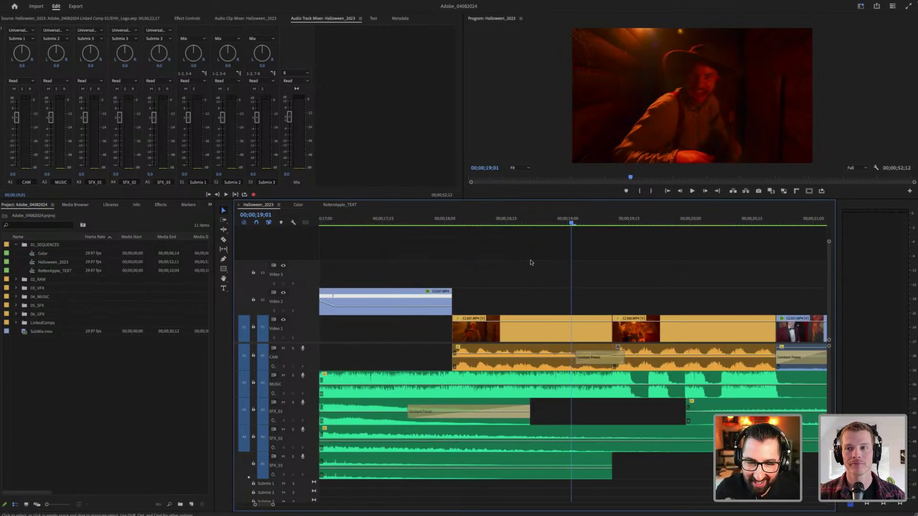
key(minus)
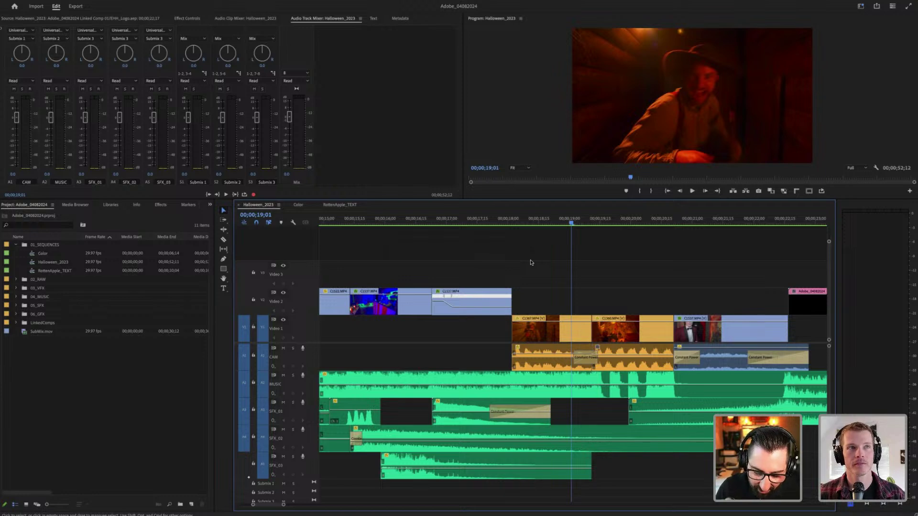
key(minus)
key(minus)
key(minus)
key(minus)
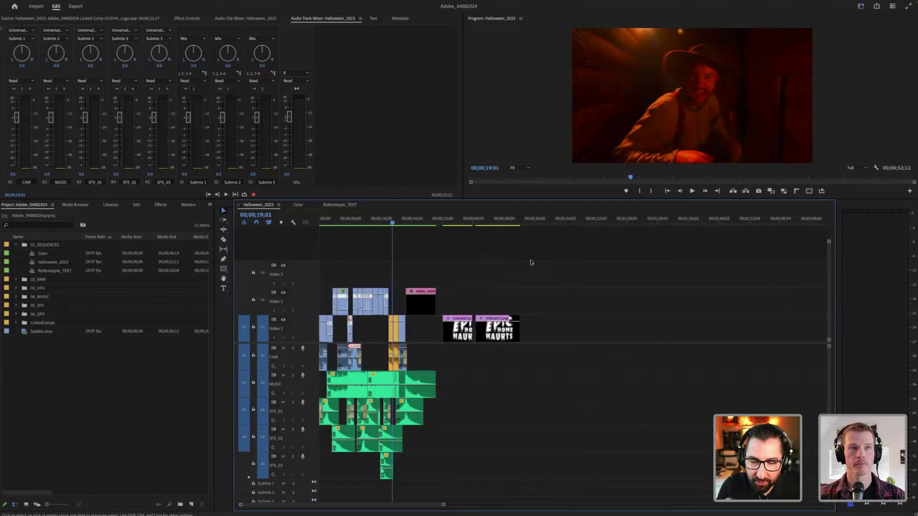
key(equal)
key(equal)
key(equal)
key(equal)
key(minus)
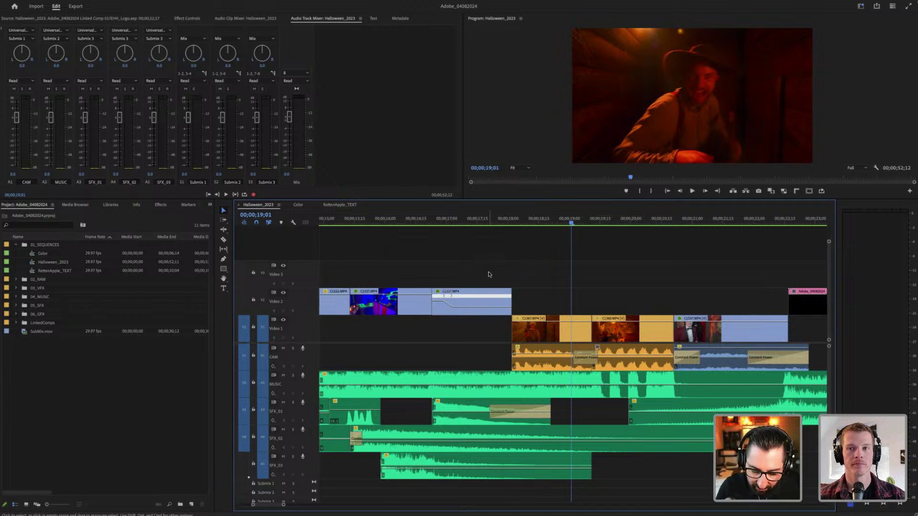
Step: Fit the whole sequence in the timeline, move the playhead to 00;00;05;27 and zoom in on the clips there
key(backslash)
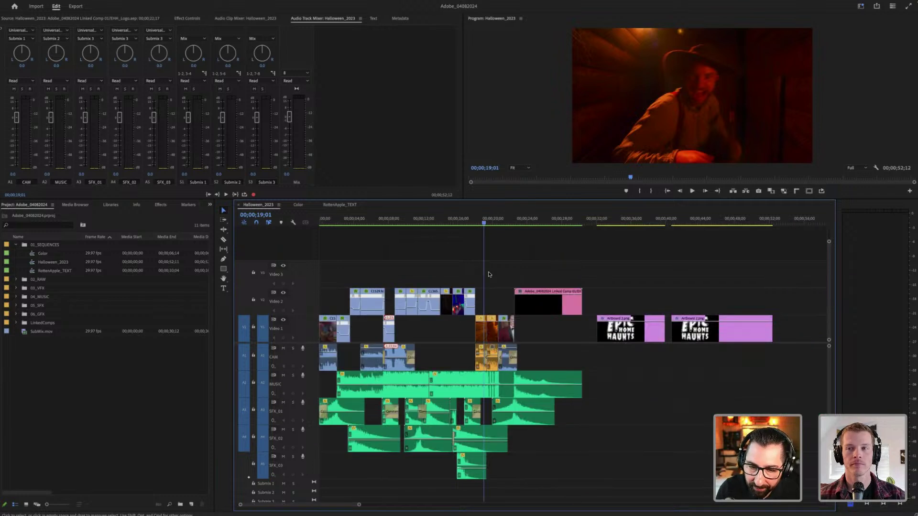
click(372, 220)
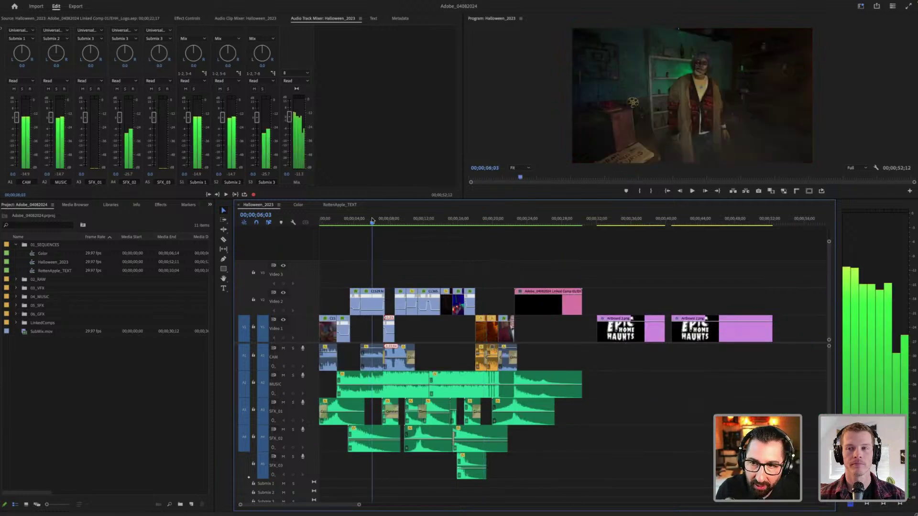
drag(372, 220, 370, 220)
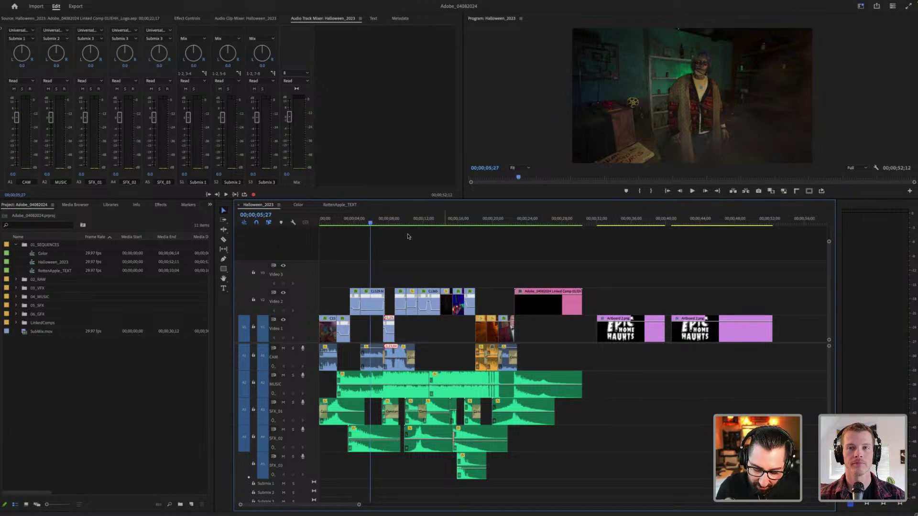
key(equal)
key(equal)
key(equal)
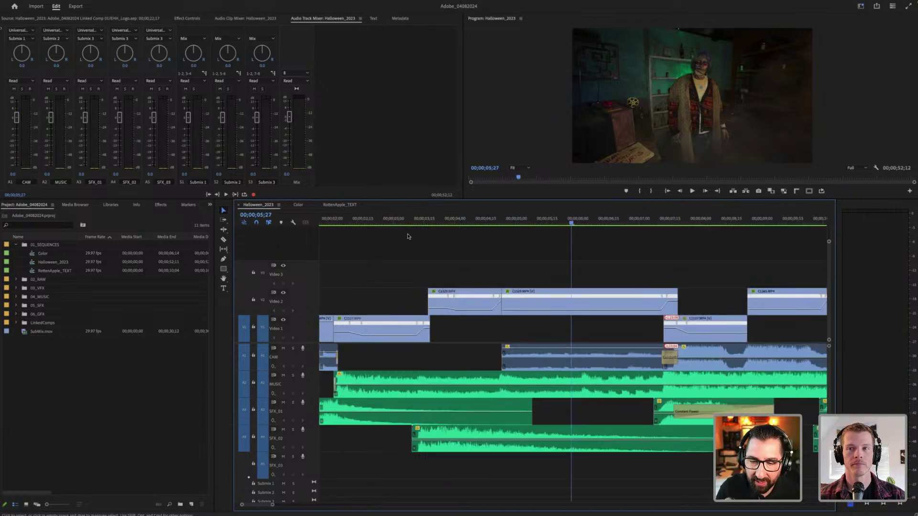
scroll(544, 272, right, 2)
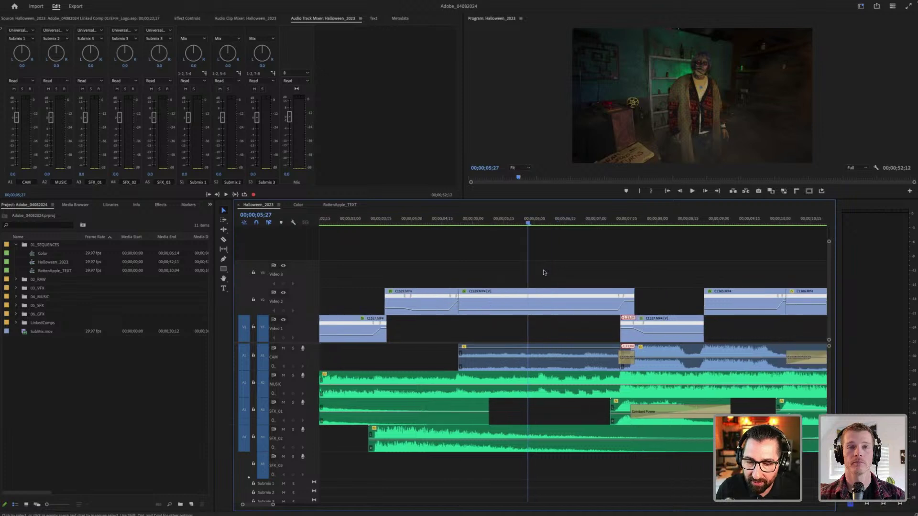
Step: Toggle the timeline between the full-sequence fit and the previous zoom level, moving the playhead to 00;00;21;05
key(backslash)
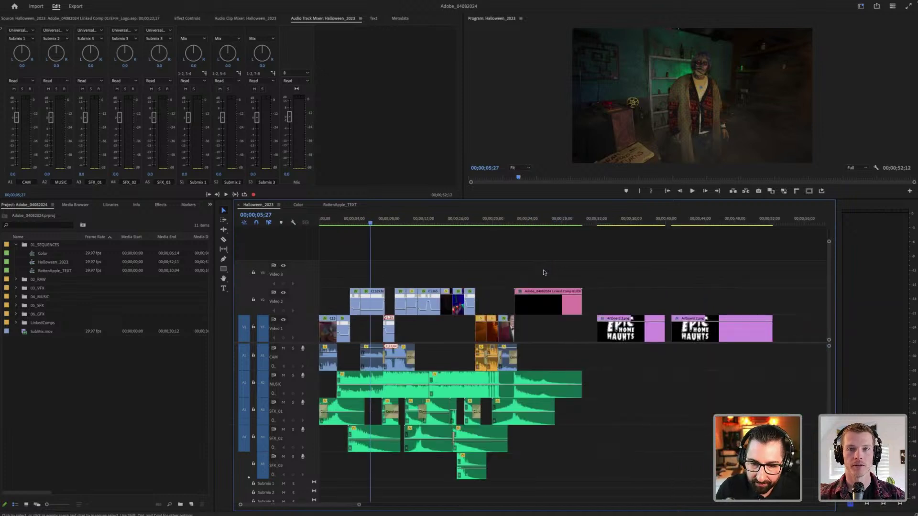
key(backslash)
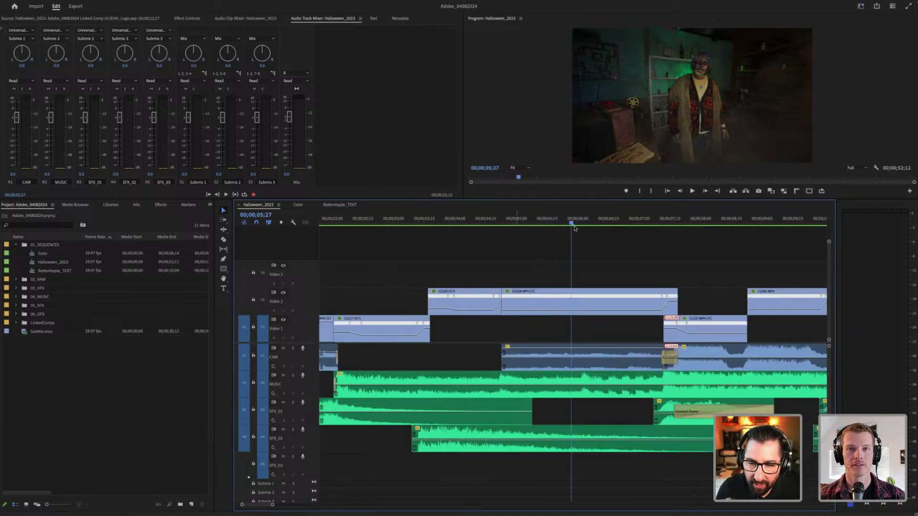
key(backslash)
click(501, 221)
key(backslash)
key(backslash)
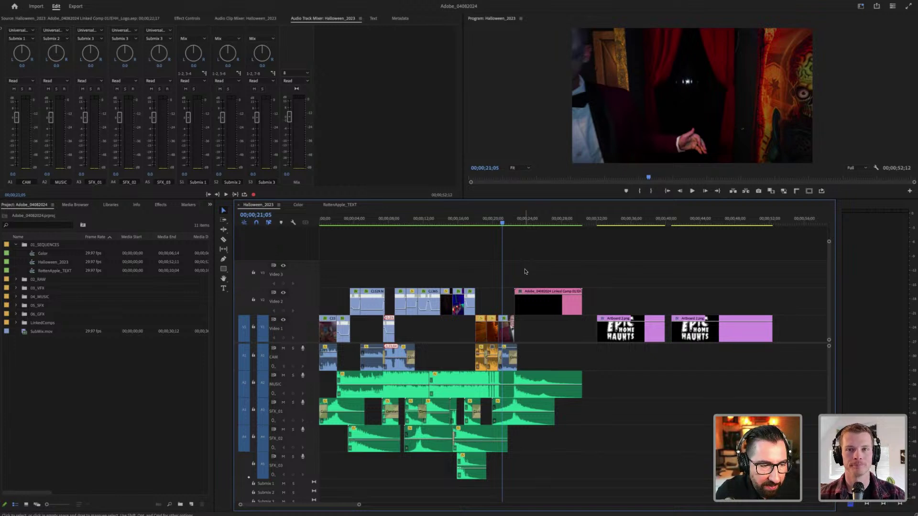
Step: Check the sequence settings of the Color sequence and leave them without changes
right_click(46, 254)
click(72, 202)
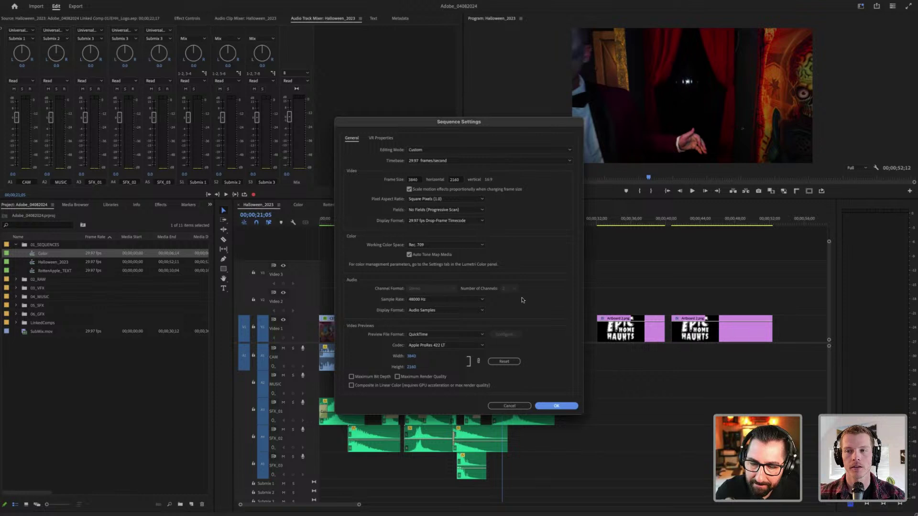
click(509, 406)
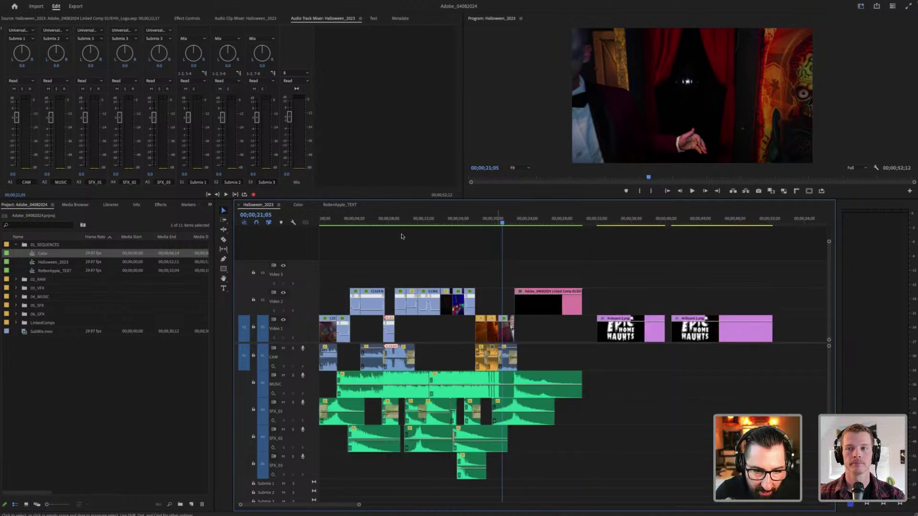
Step: Move the playhead to 00;00;07;29, zoom the timeline in and out around it, and return to the full-sequence view
click(389, 223)
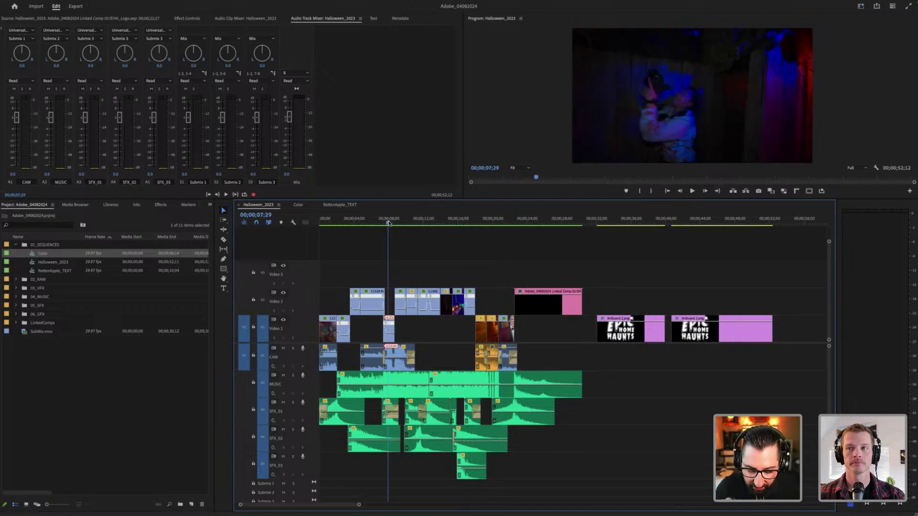
key(=)
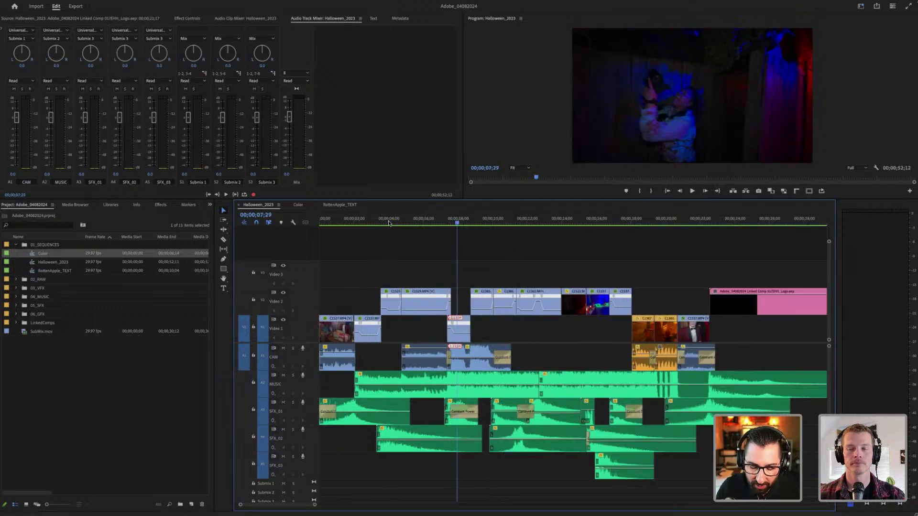
key(-)
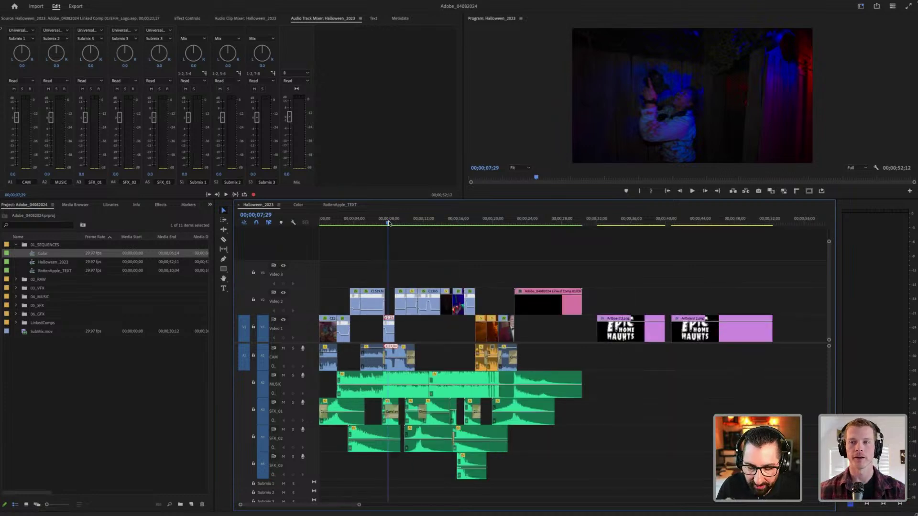
key(=)
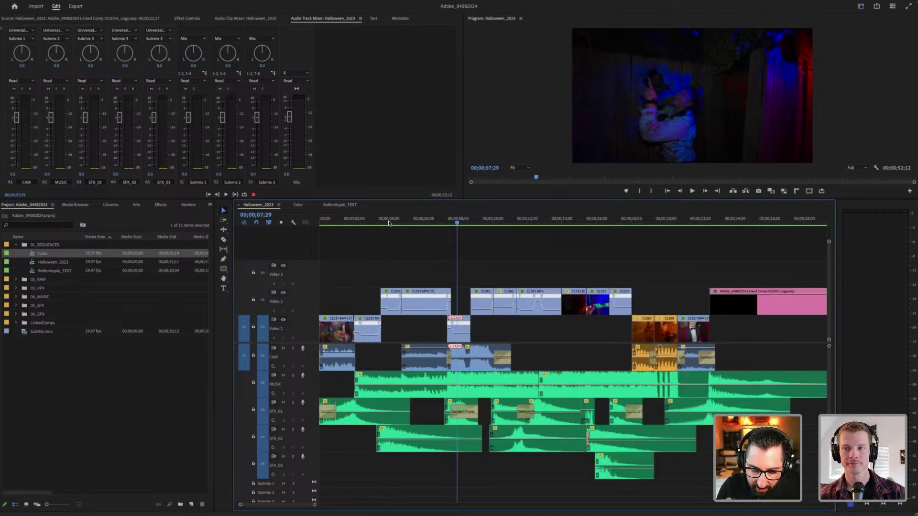
key(minus)
key(equal)
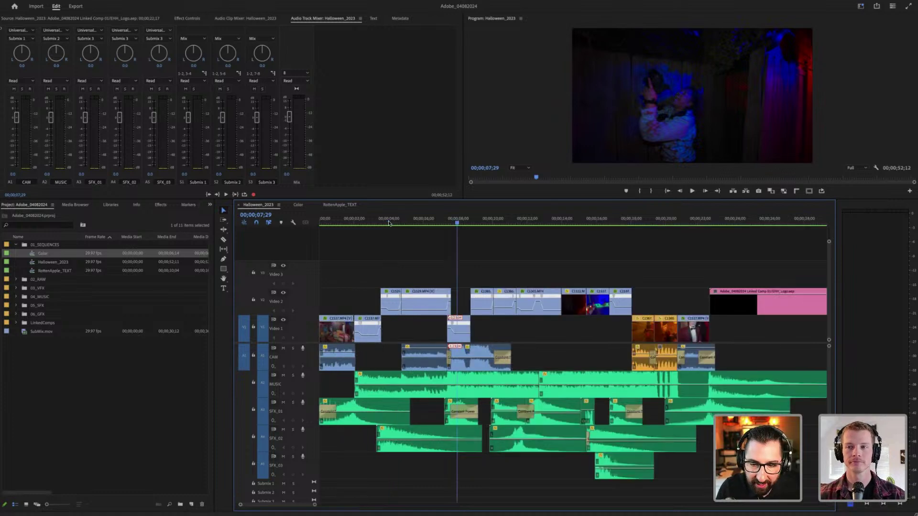
key(equal)
key(equal)
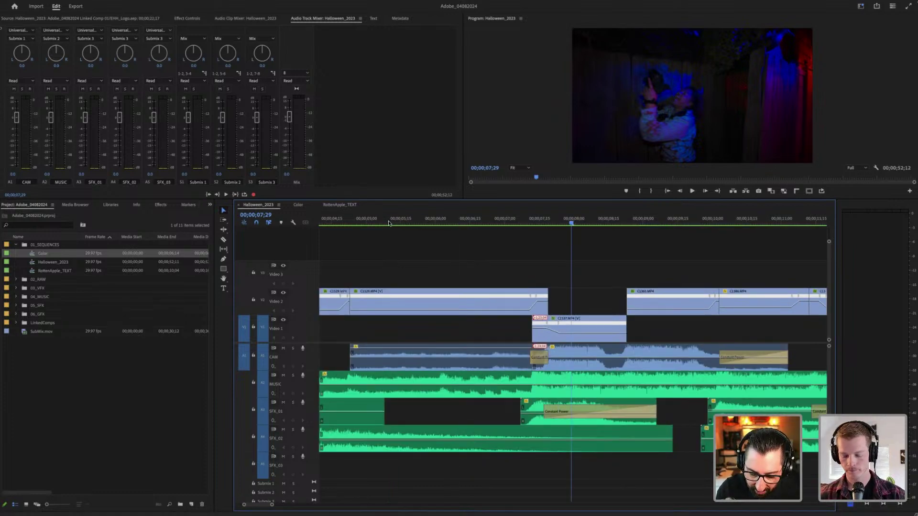
key(backslash)
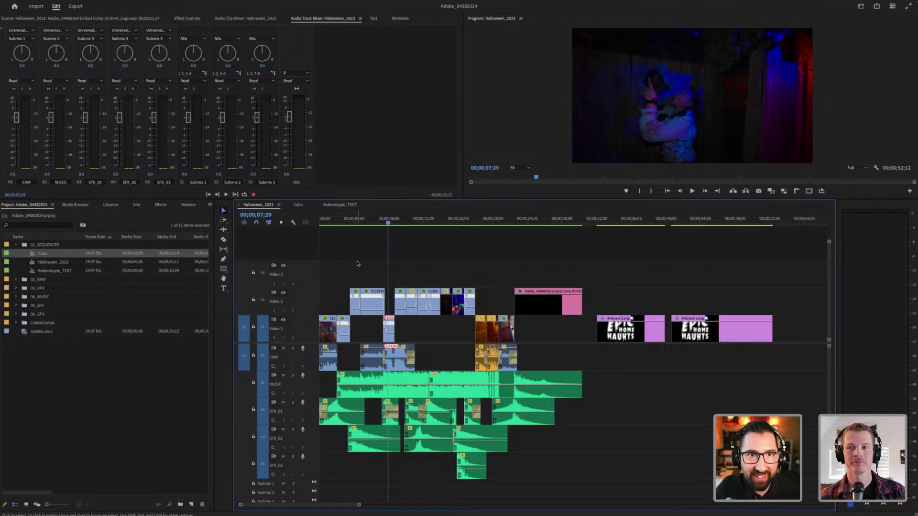
Step: Try to extend the last MUSIC clip to about the start of the second Artboard graphic with the Remix tool, and undo it
click(226, 234)
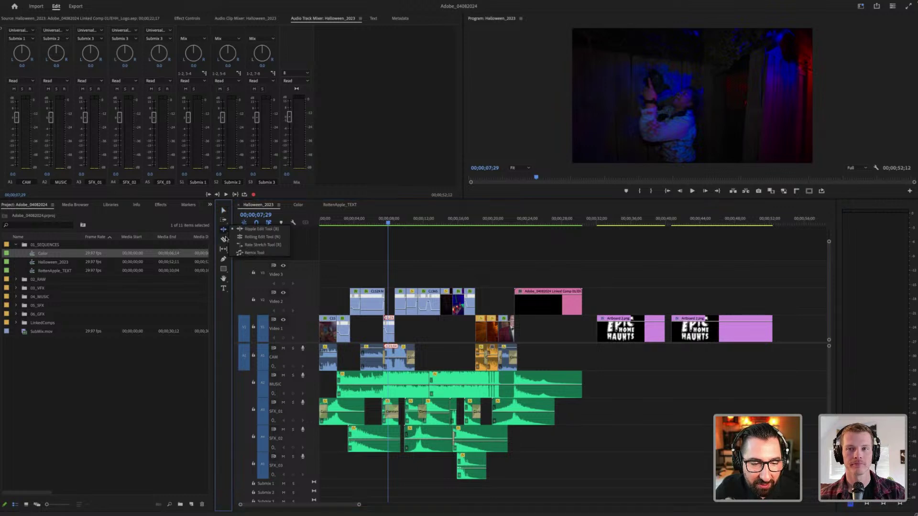
click(225, 235)
click(224, 235)
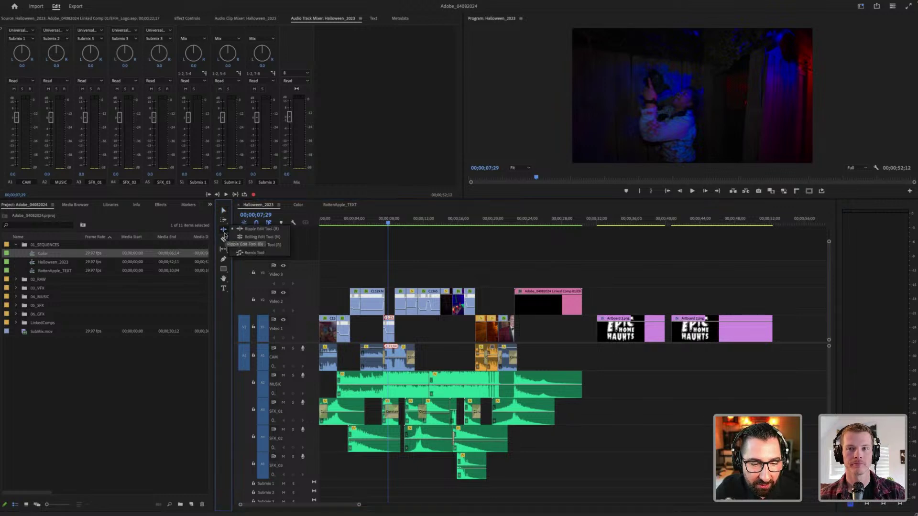
click(255, 254)
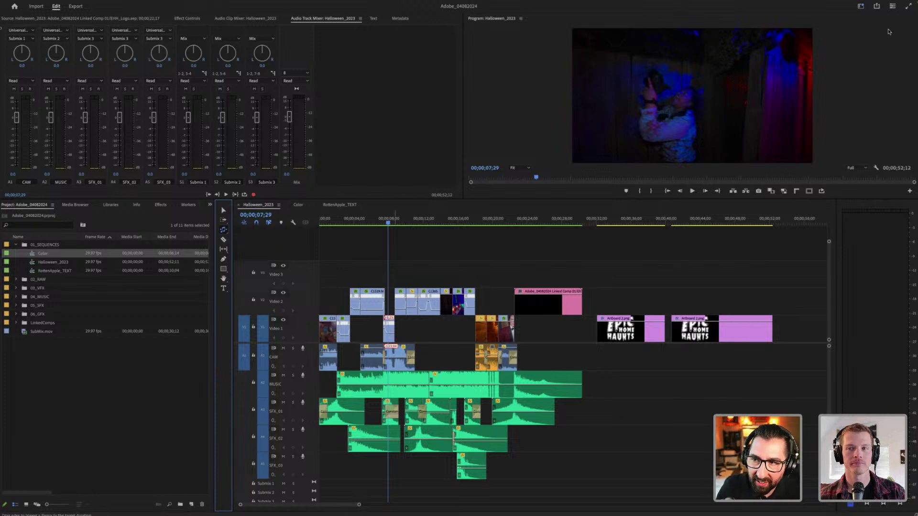
click(860, 6)
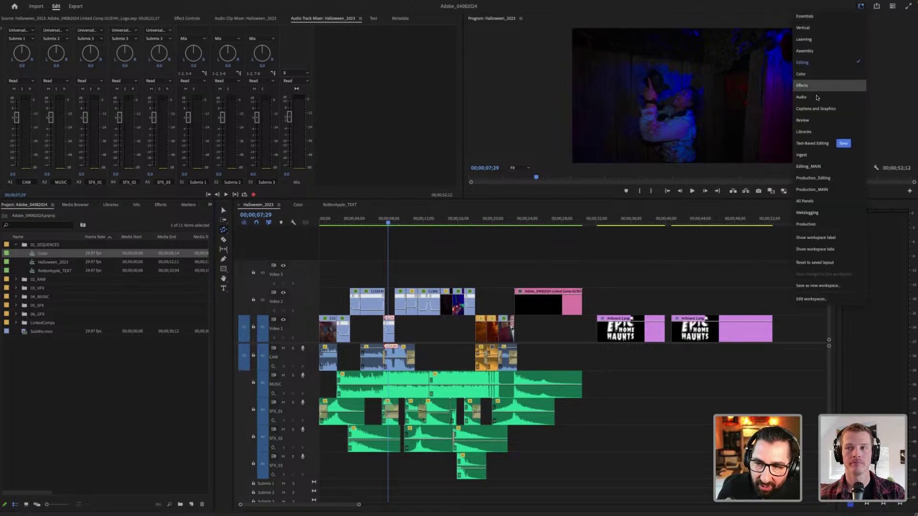
click(588, 250)
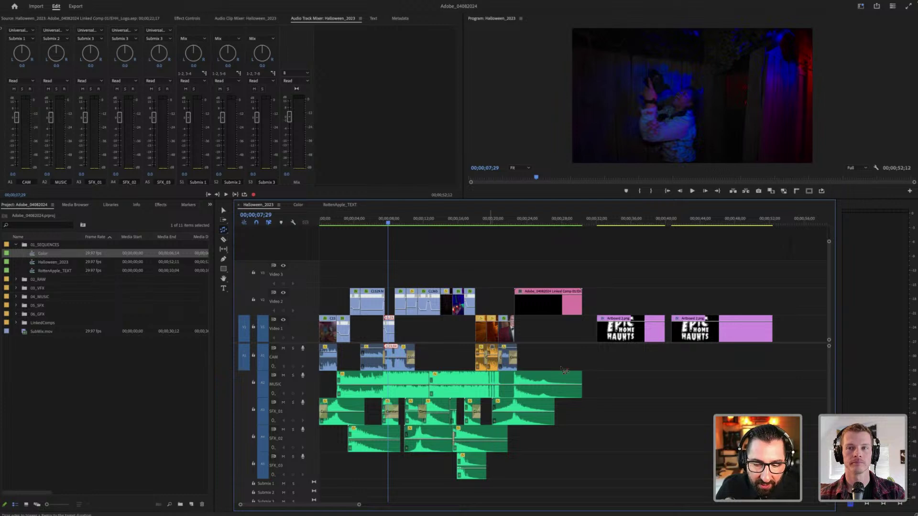
drag(583, 381, 690, 388)
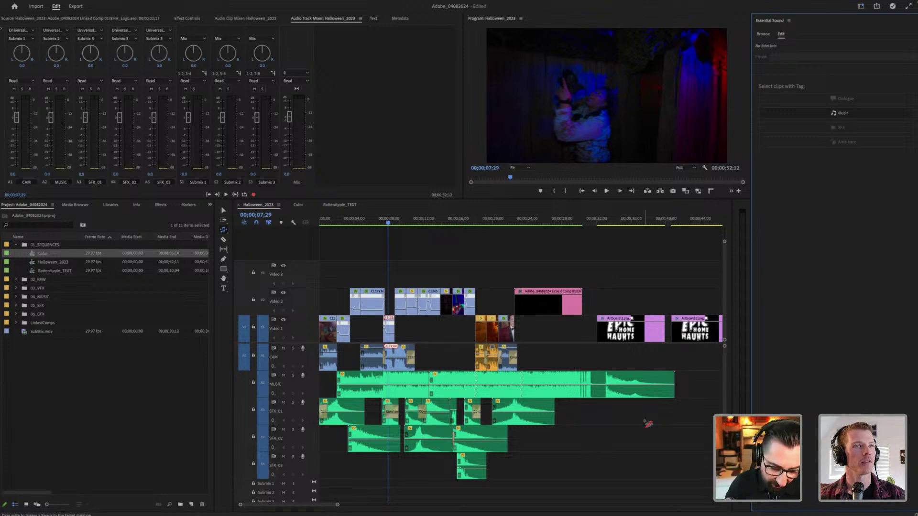
key(ctrl+z)
Step: Choose the Editing workspace, close the Essential Sound panel and switch back to the Selection tool
click(861, 6)
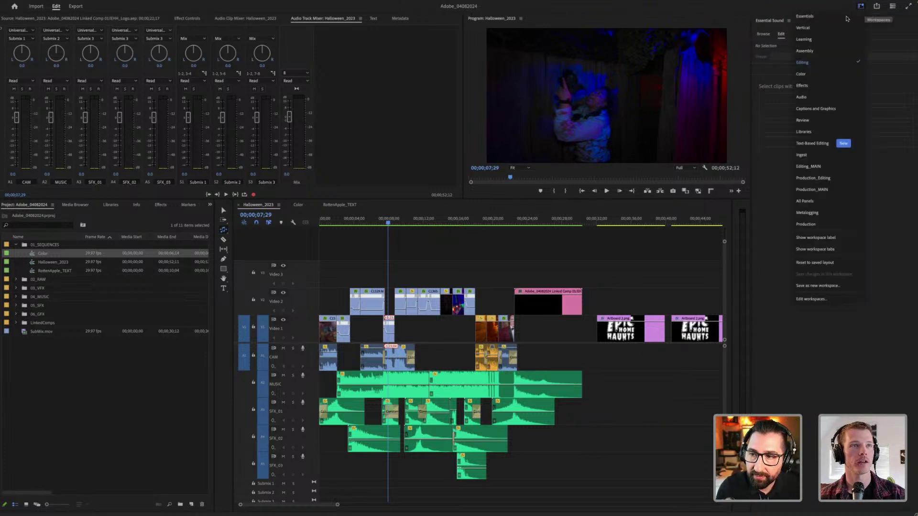
click(815, 62)
click(789, 21)
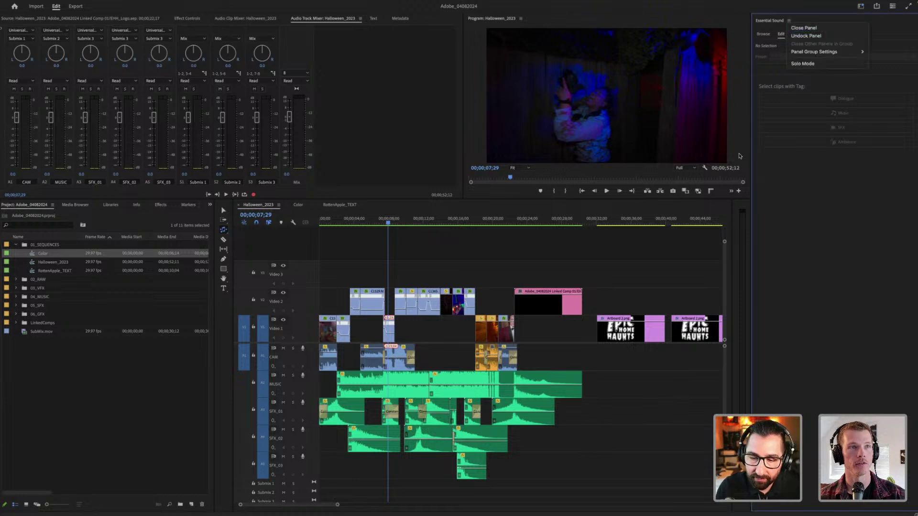
click(807, 28)
click(270, 210)
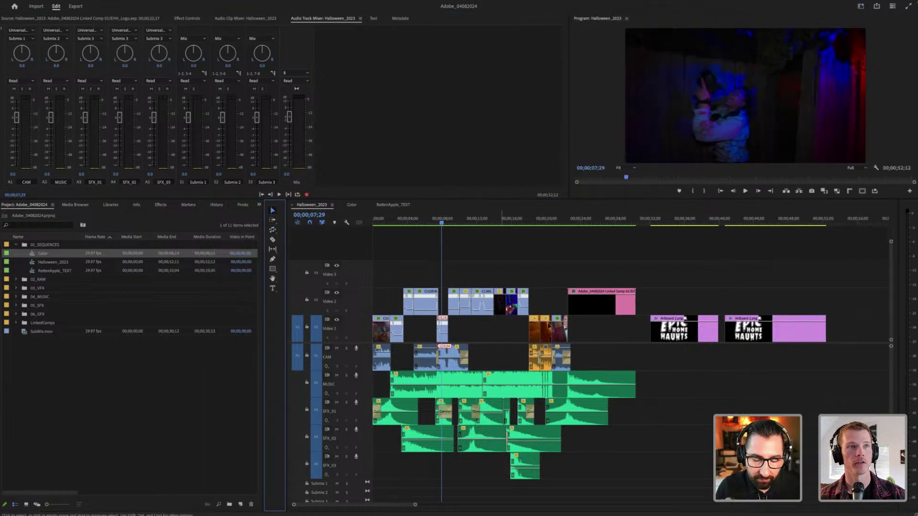
Step: Open the export settings for the Halloween_2023 sequence and set the format to QuickTime
click(699, 389)
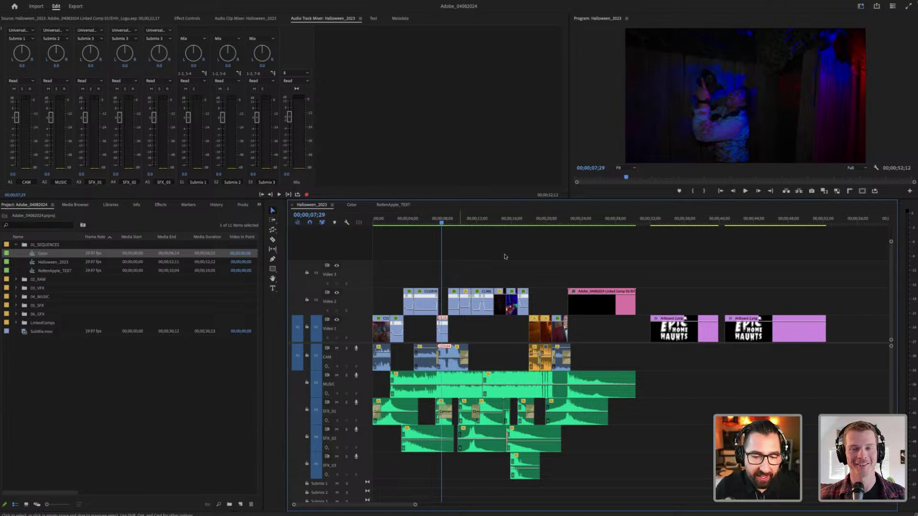
click(72, 7)
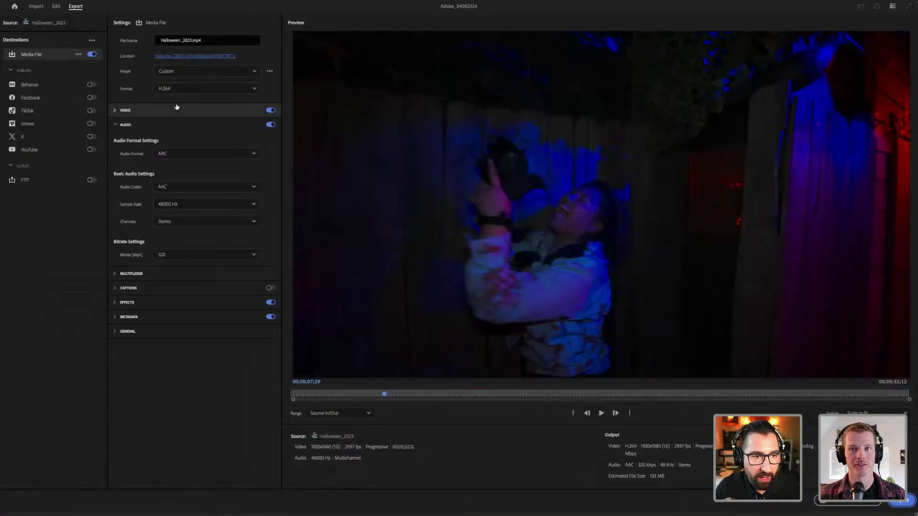
click(177, 75)
click(167, 88)
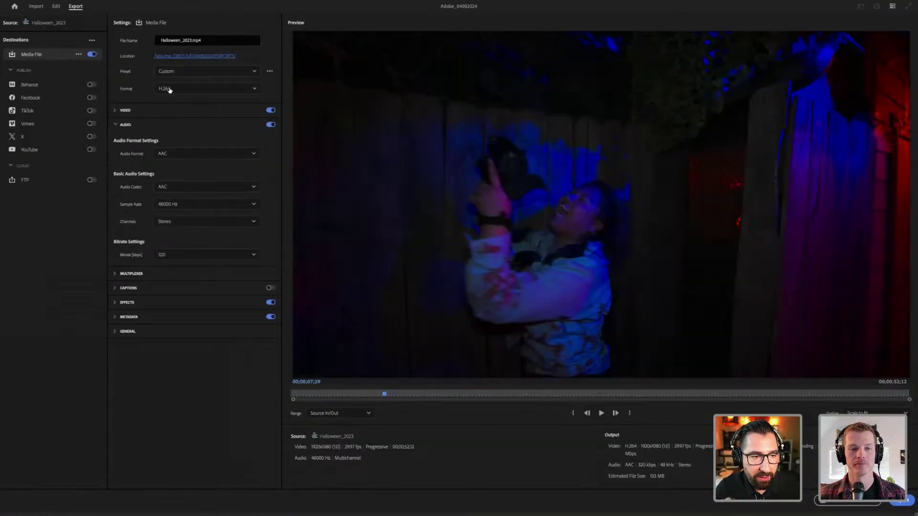
click(197, 90)
scroll(206, 165, down, 5)
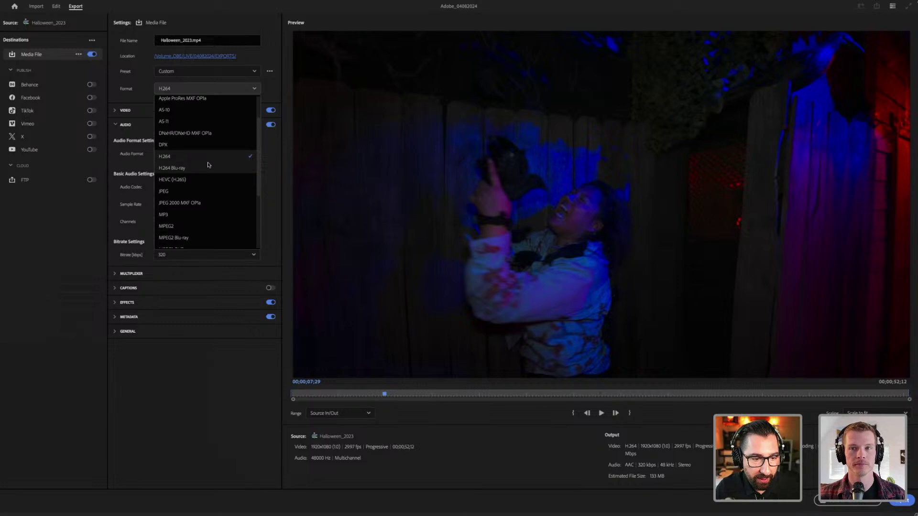
click(181, 227)
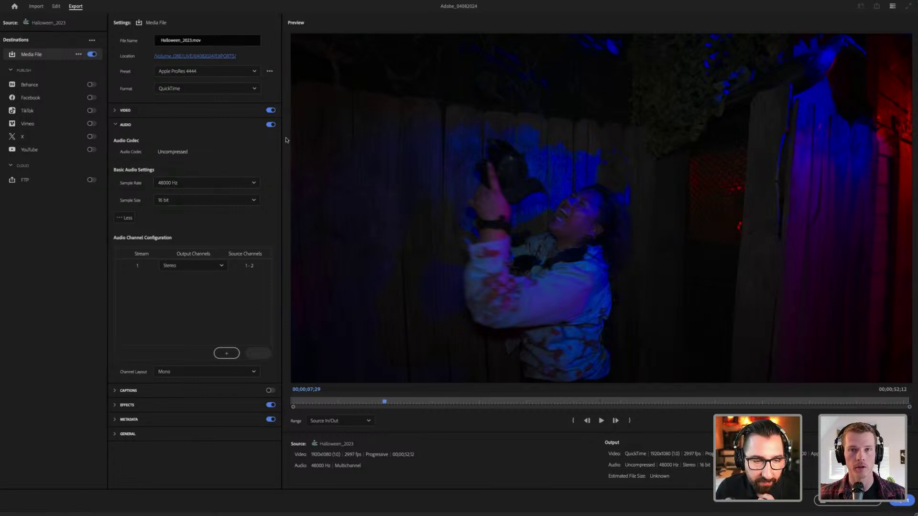
Step: Return to the editing view and widen the audio meters beside the timeline
click(57, 7)
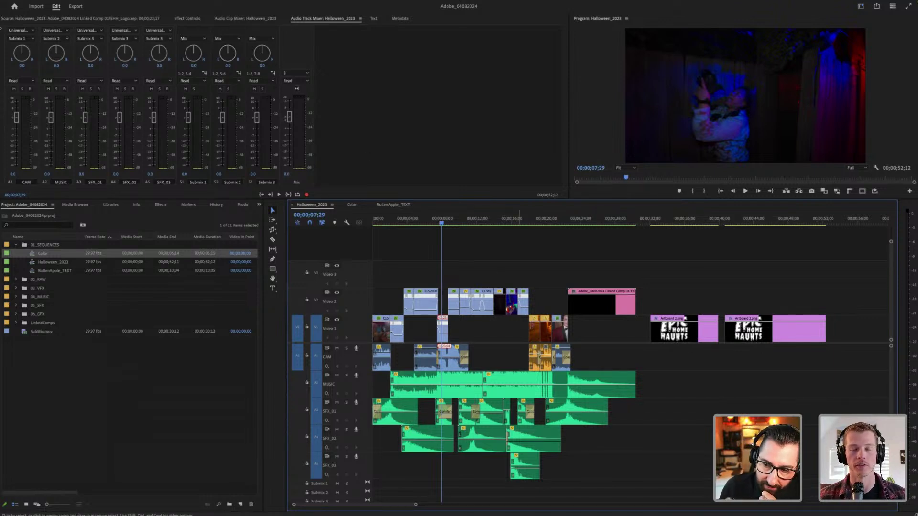
drag(899, 247, 803, 254)
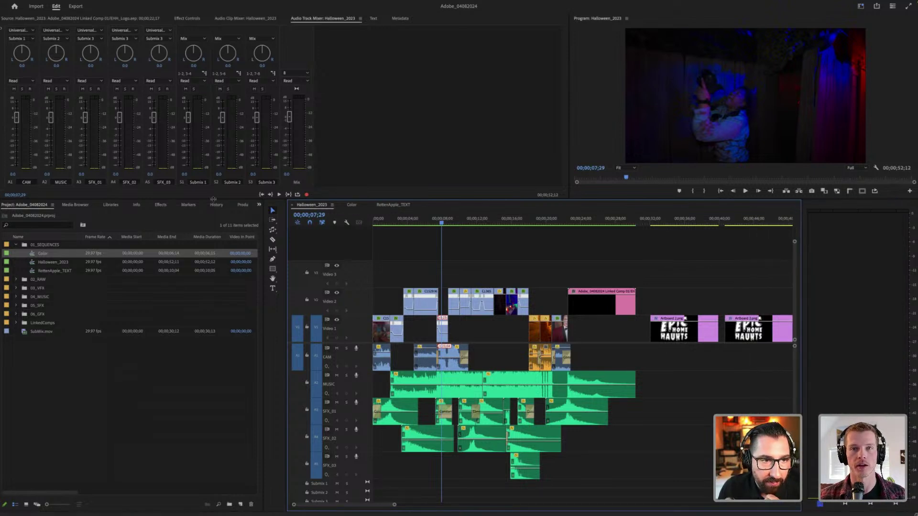
Step: Reopen the export settings, keep the QuickTime format and set the video codec to Apple ProRes 422
click(77, 7)
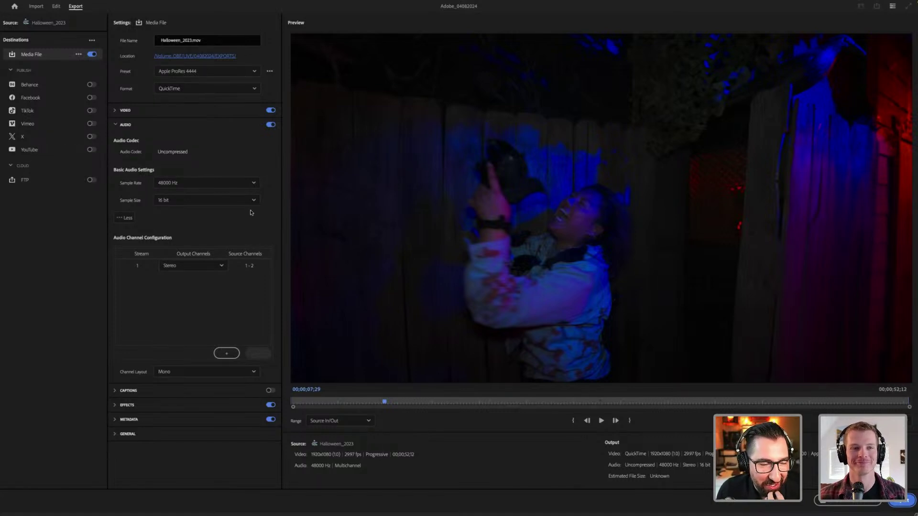
click(213, 76)
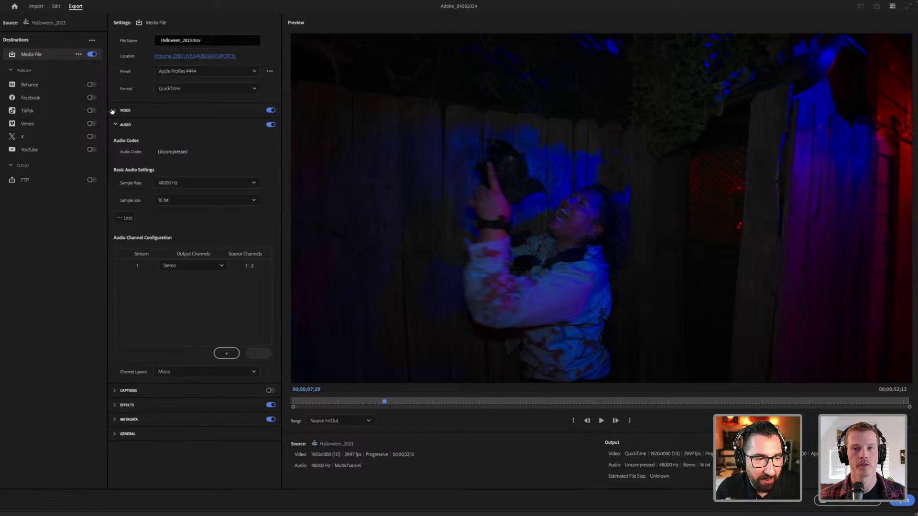
click(150, 129)
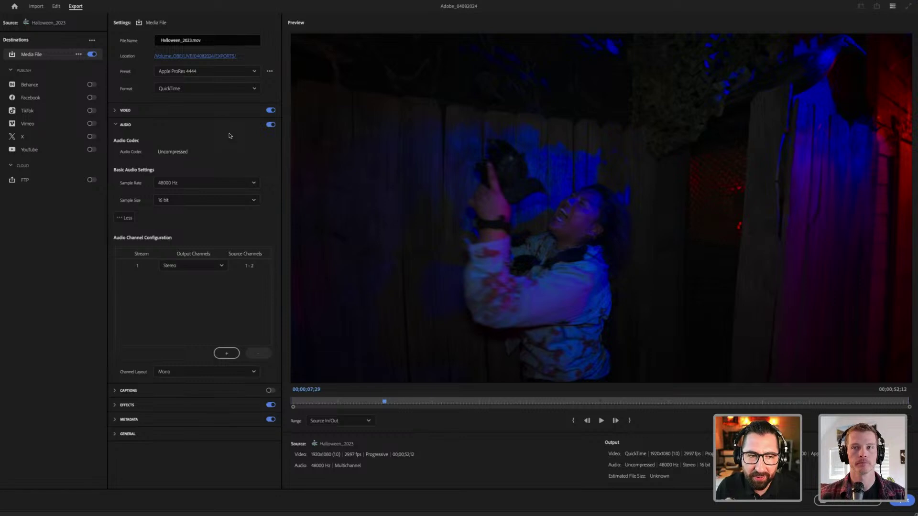
click(217, 88)
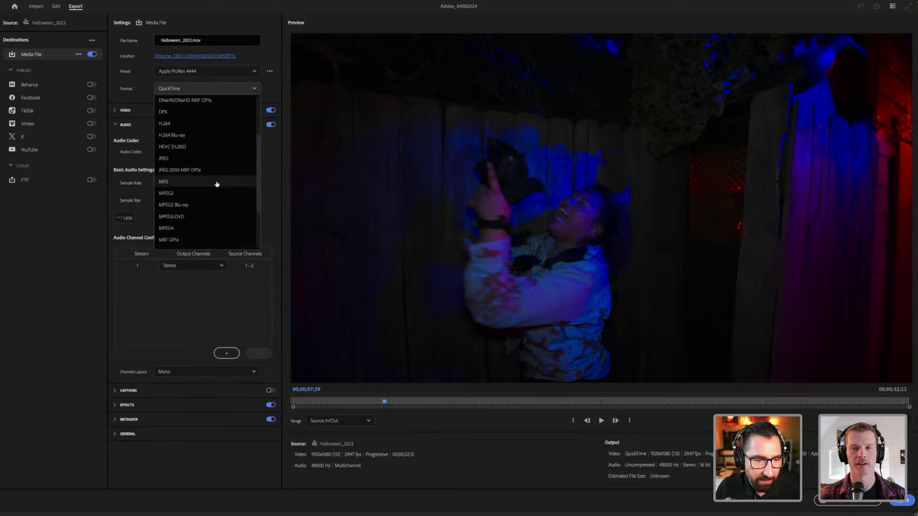
scroll(216, 192, down, 1)
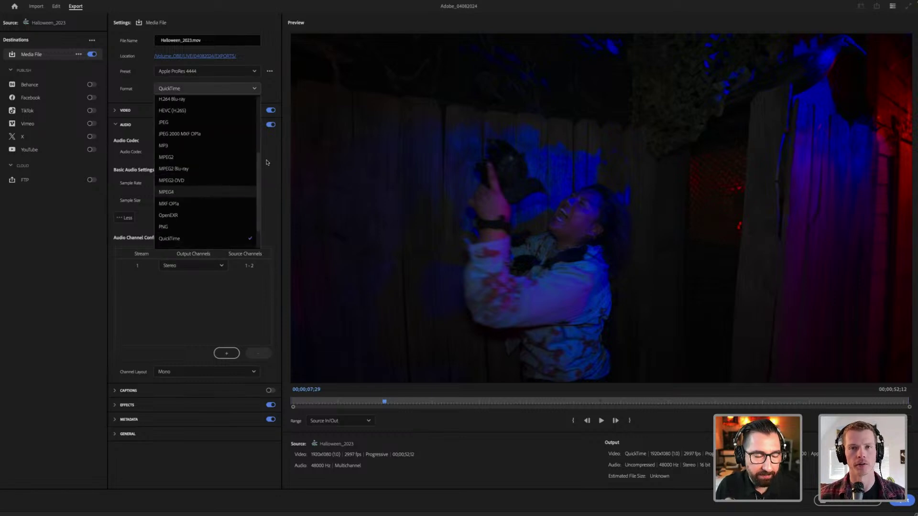
key(Escape)
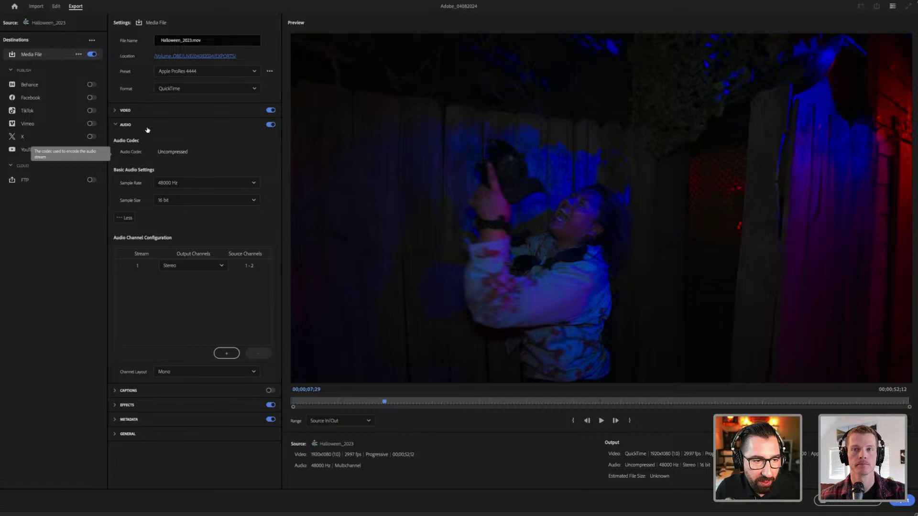
click(118, 124)
click(119, 111)
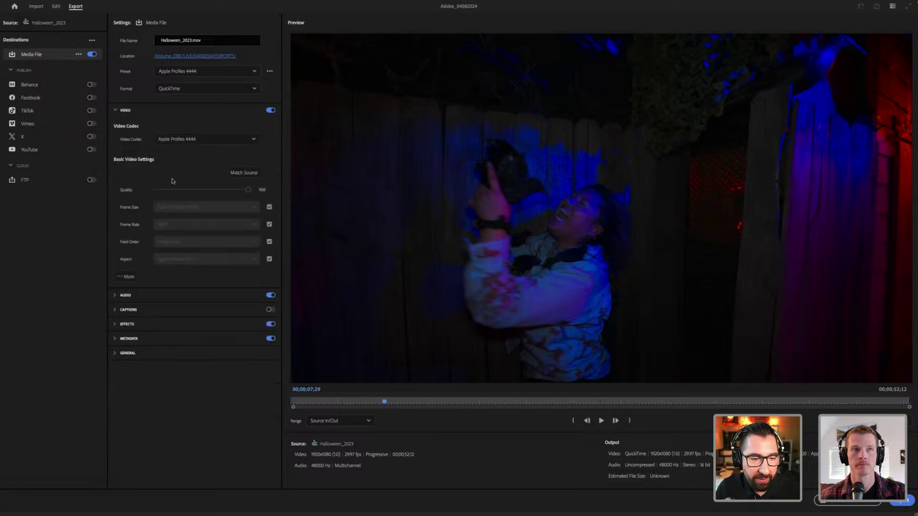
click(196, 139)
click(197, 164)
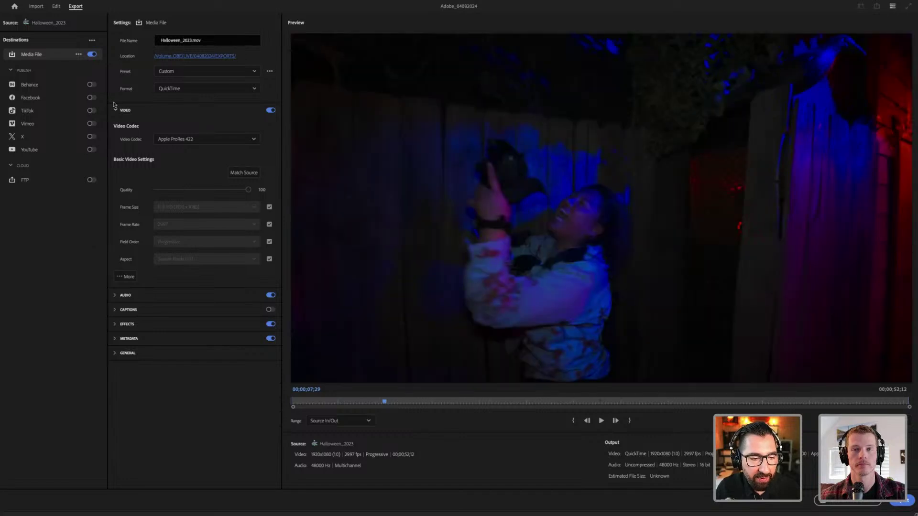
Step: Show the export's audio channel configuration and add a second output stream set to Stereo
click(121, 295)
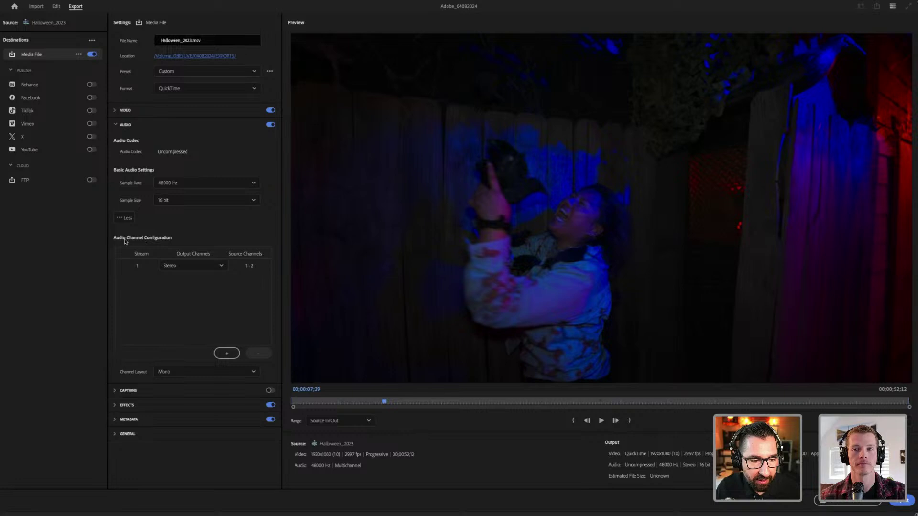
click(125, 219)
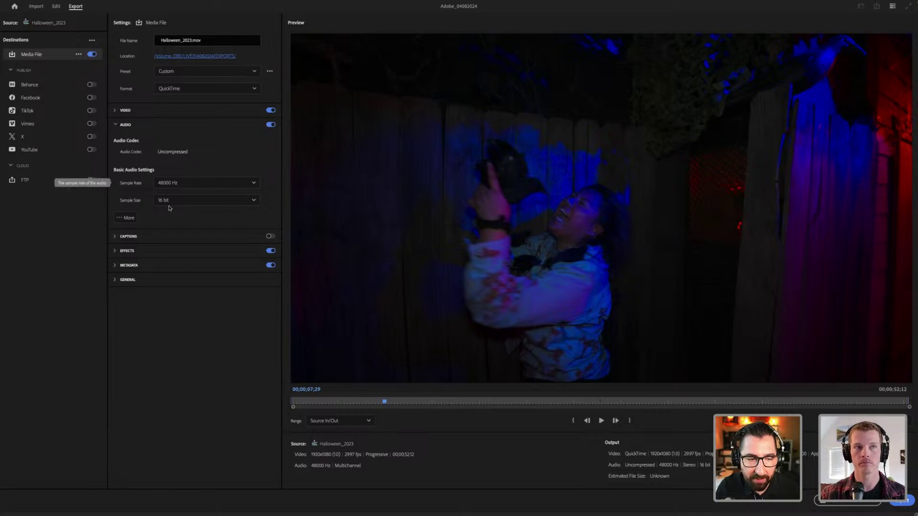
click(127, 218)
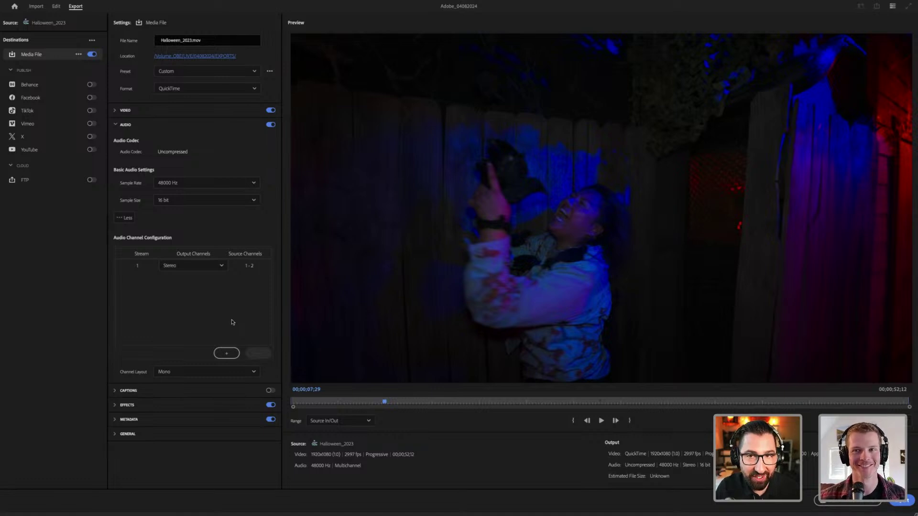
click(230, 353)
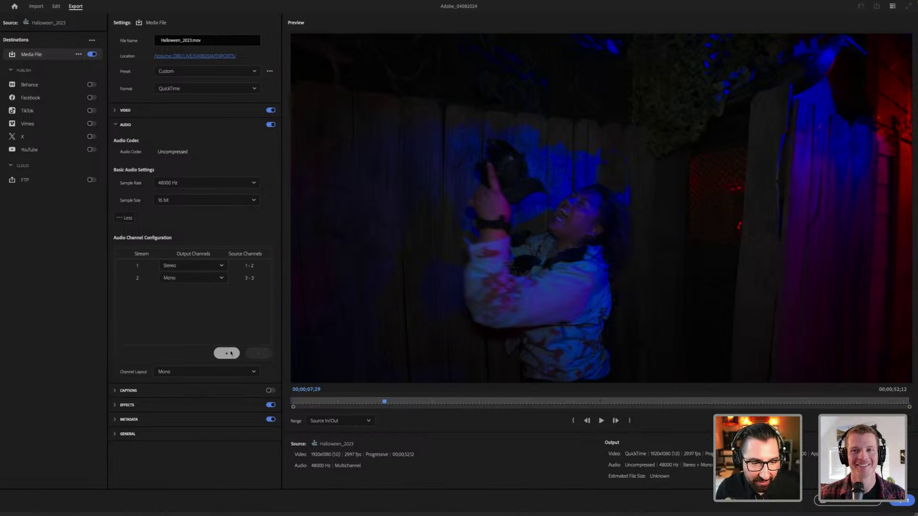
click(219, 281)
click(189, 373)
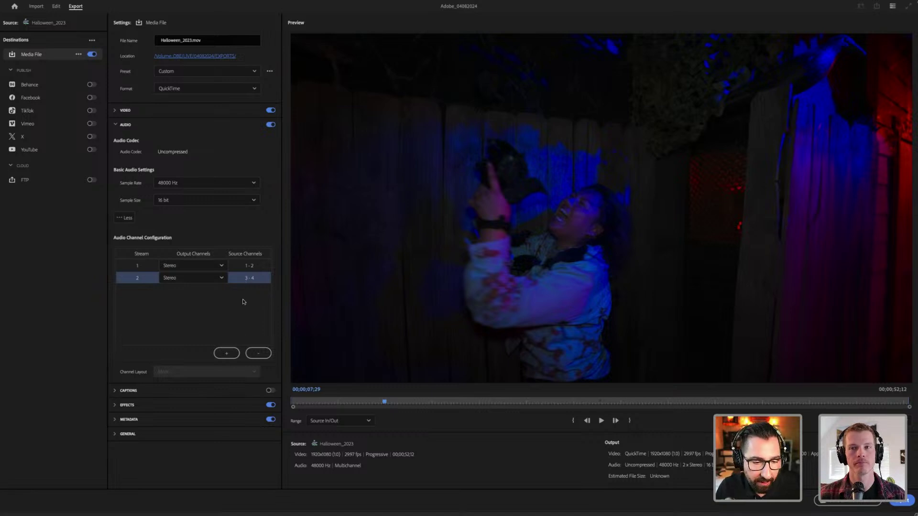
Step: Add a third and fourth audio output stream, both set to Stereo, and go back to the editing view
click(226, 354)
click(183, 294)
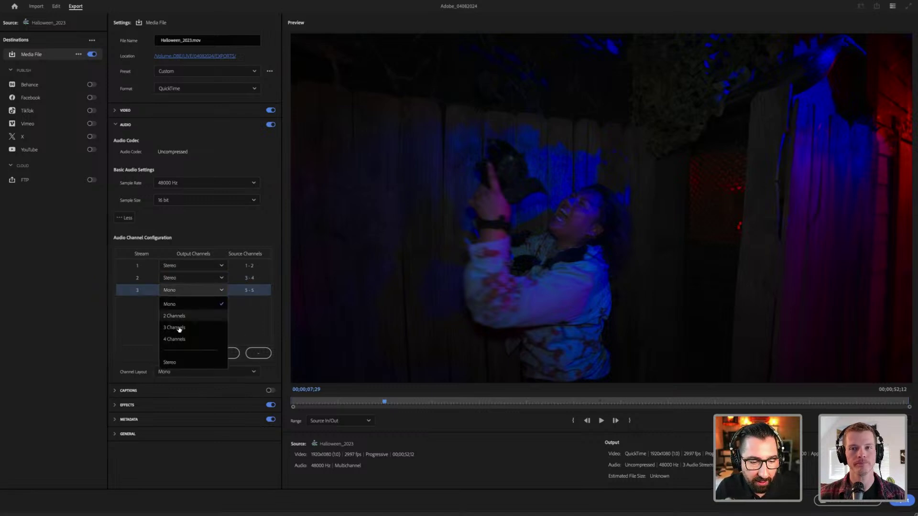
click(177, 362)
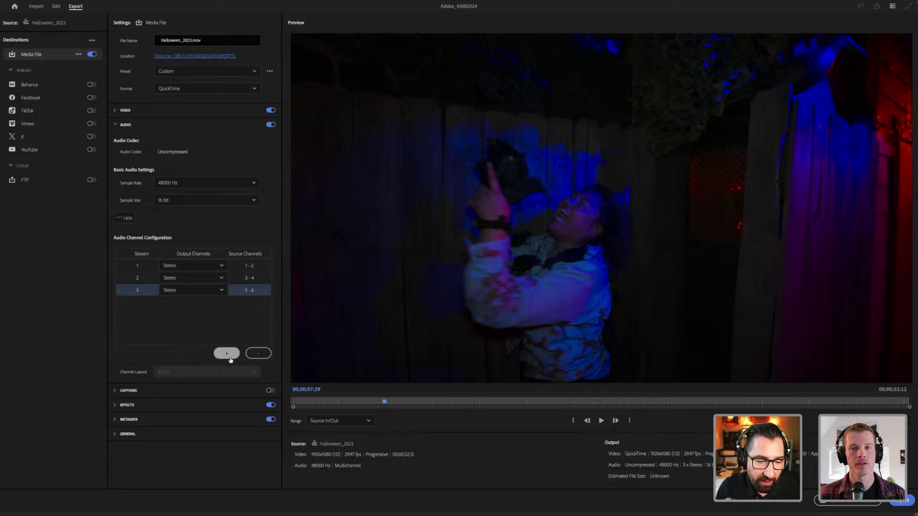
click(227, 354)
click(180, 304)
click(181, 350)
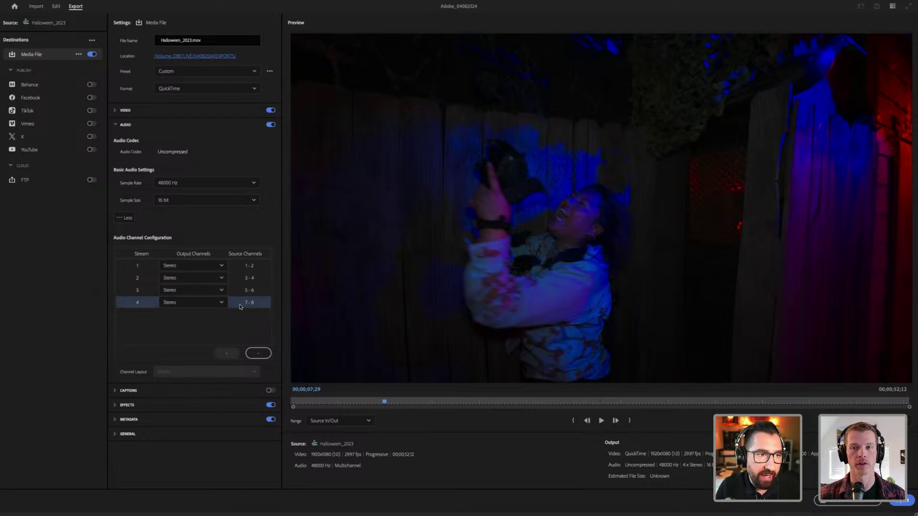
click(56, 9)
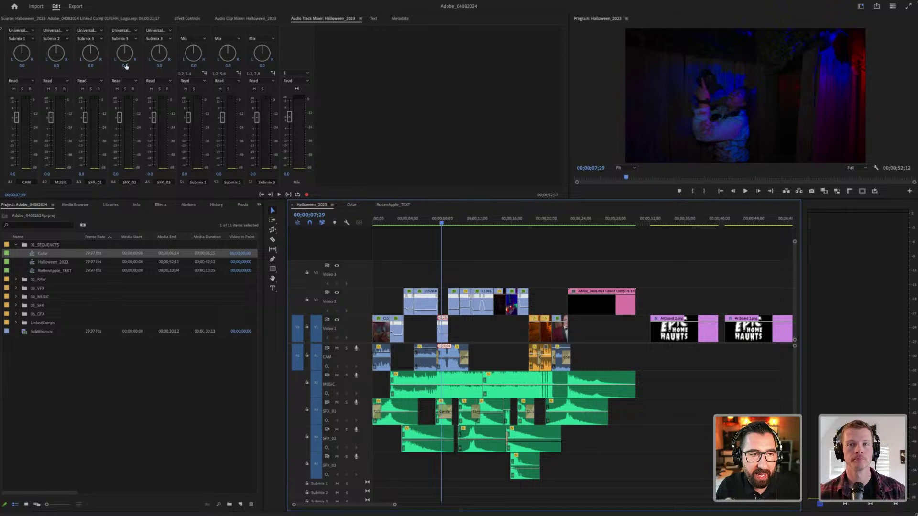
Step: Try to rename Submix 1 as CAM and Submix 2 as MUSIC in the Audio Track Mixer
click(201, 183)
text(CAM)
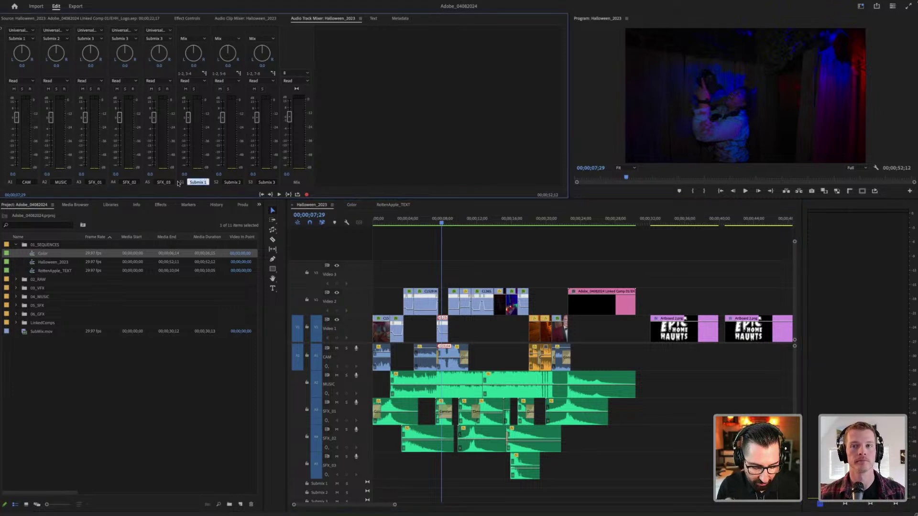
click(228, 184)
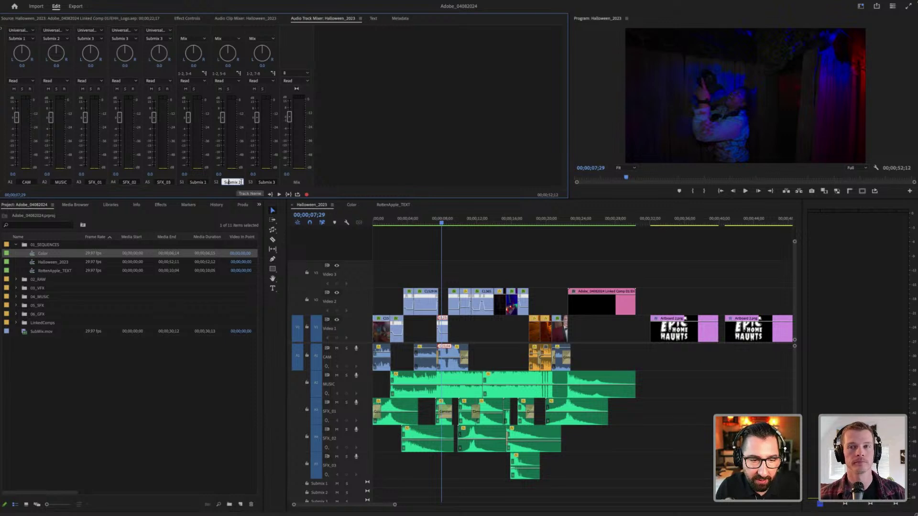
text(MUSI)
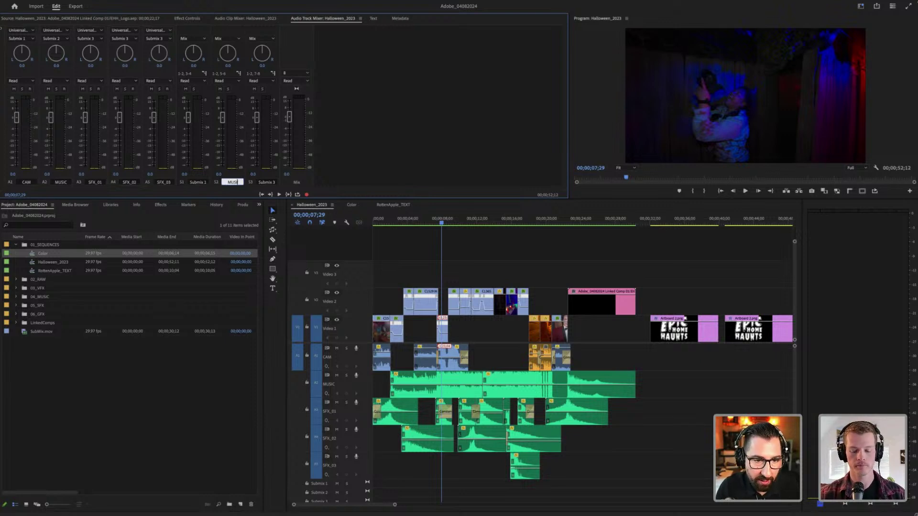
text(C)
Step: Rename the Submix 3 track as SFX in the Audio Track Mixer
click(266, 182)
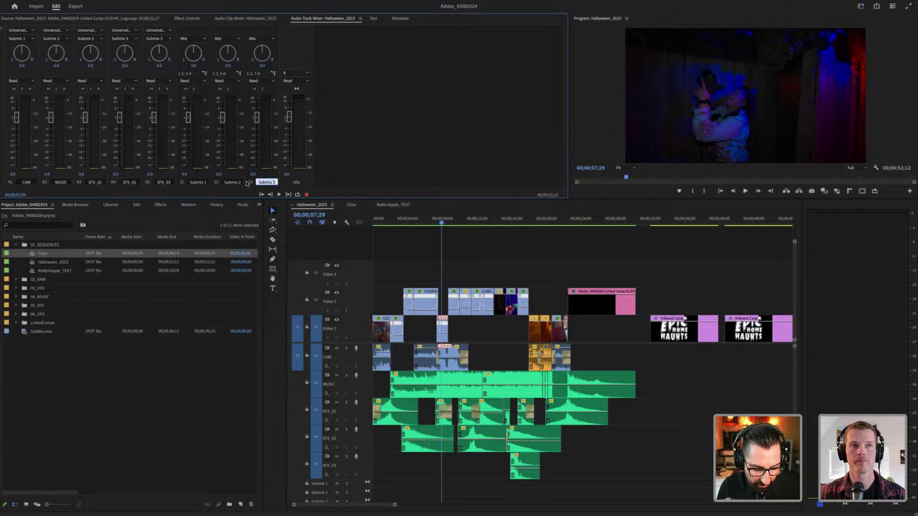
text(SFX)
key(Return)
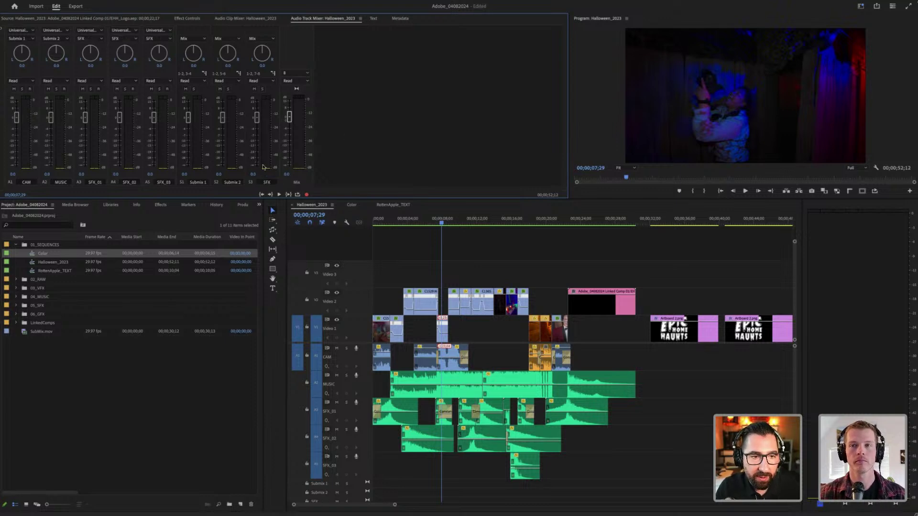
Step: Rename the Submix 2 track as Music in the Audio Track Mixer
click(237, 183)
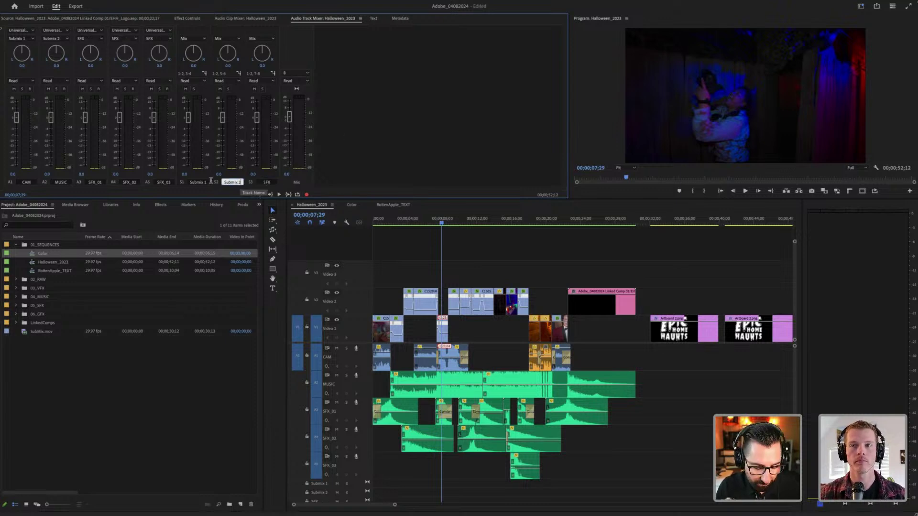
key(Return)
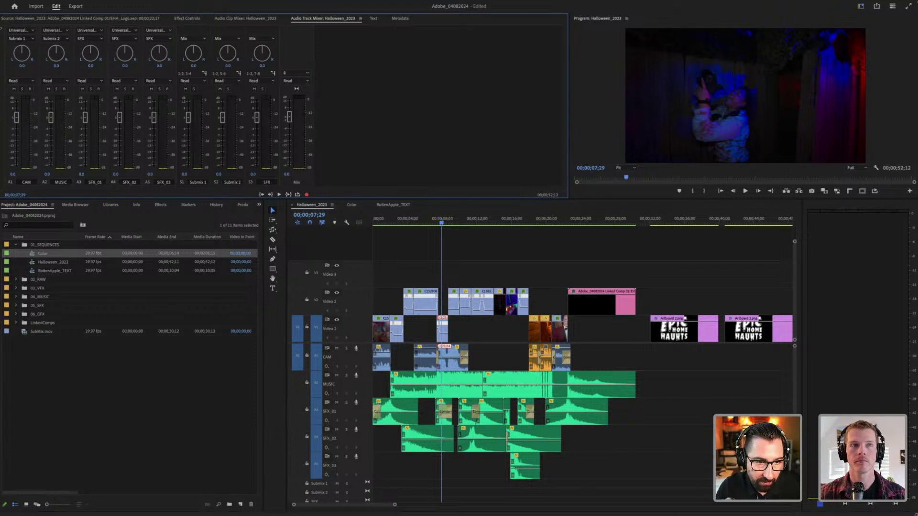
click(237, 183)
text(Music)
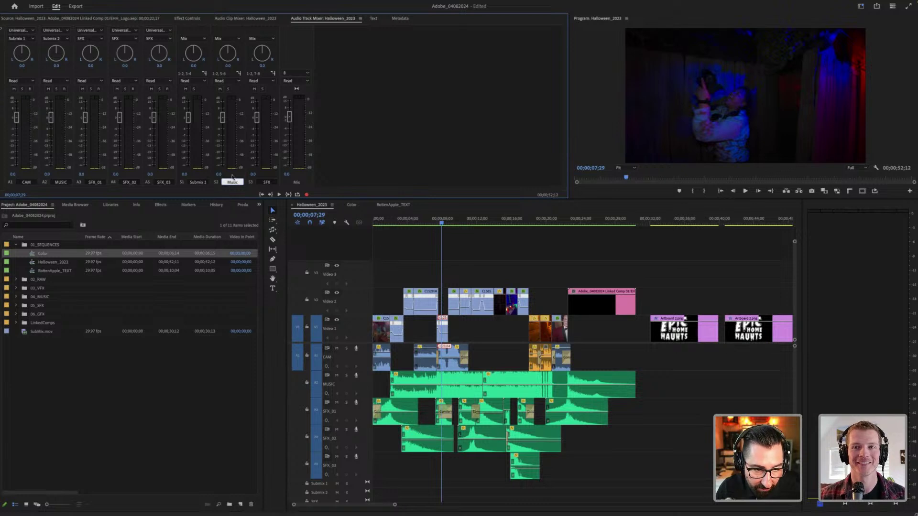
key(Return)
Step: Try to rename the Submix 1 track as CAM in the Audio Track Mixer
click(195, 182)
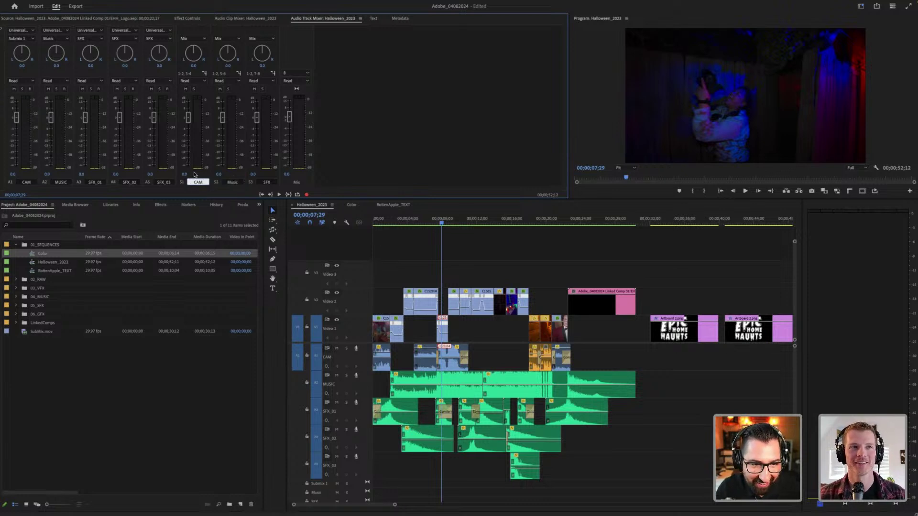
key(Return)
click(198, 182)
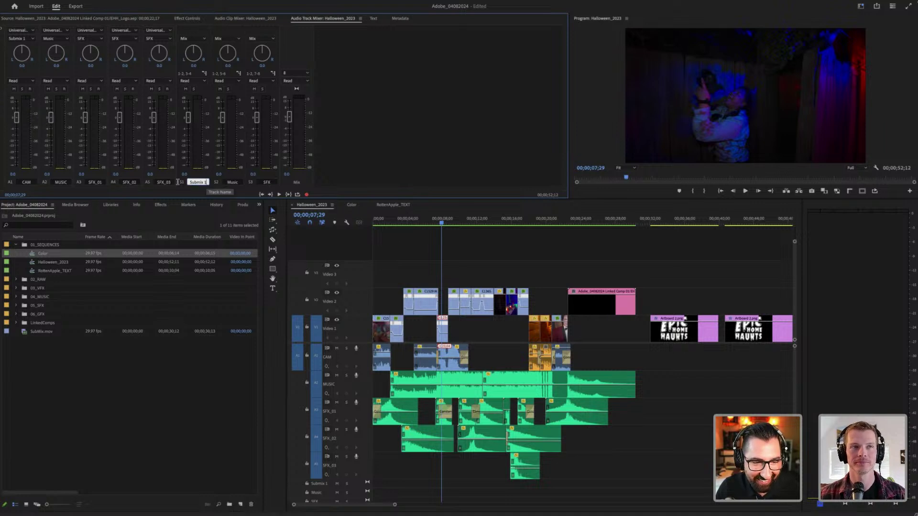
text(CAM)
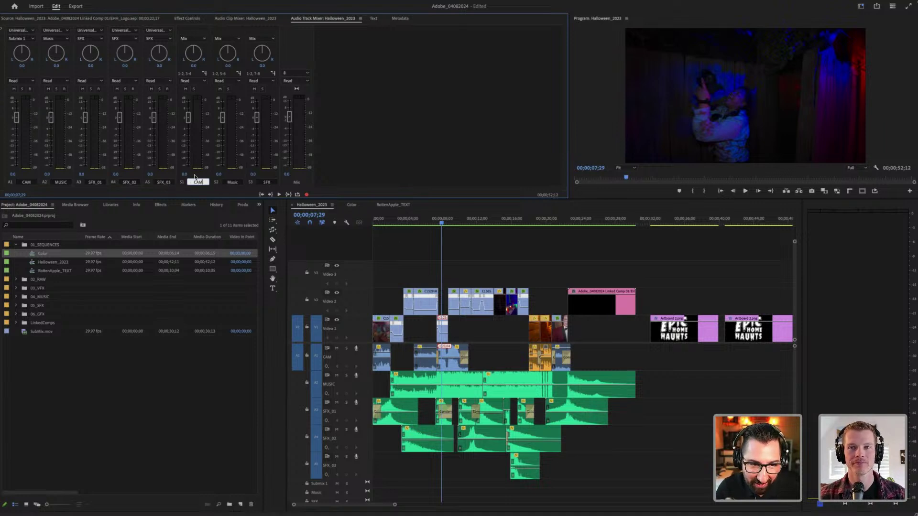
key(Escape)
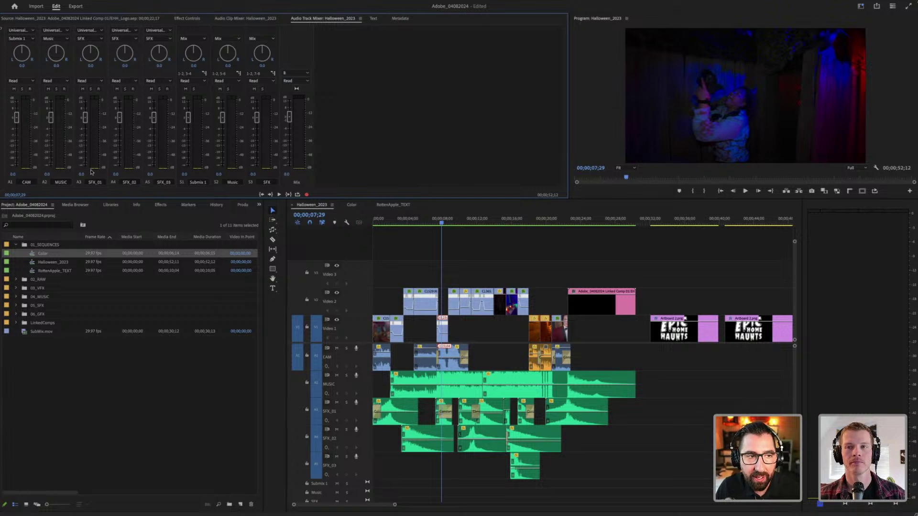
Step: Review the SFX_01 track's output assignment and the export's audio channel configuration, and go back to the editing view
click(98, 39)
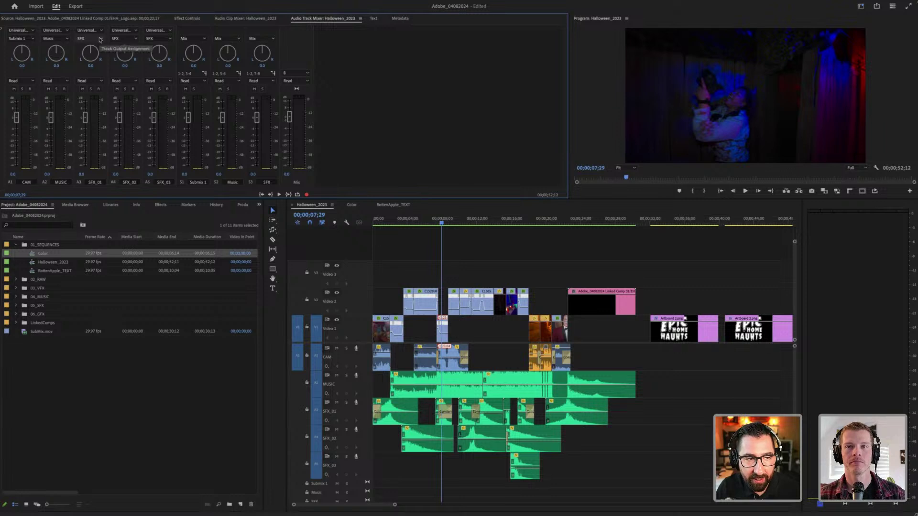
click(87, 62)
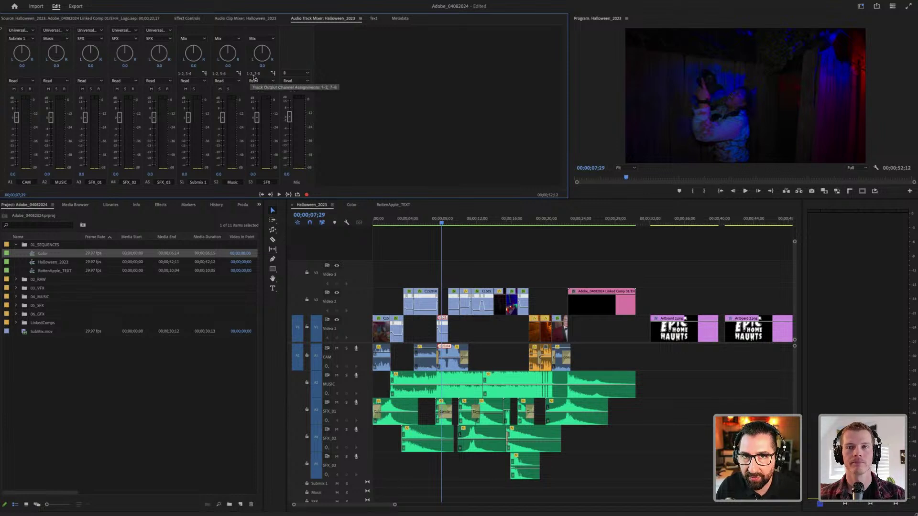
click(76, 7)
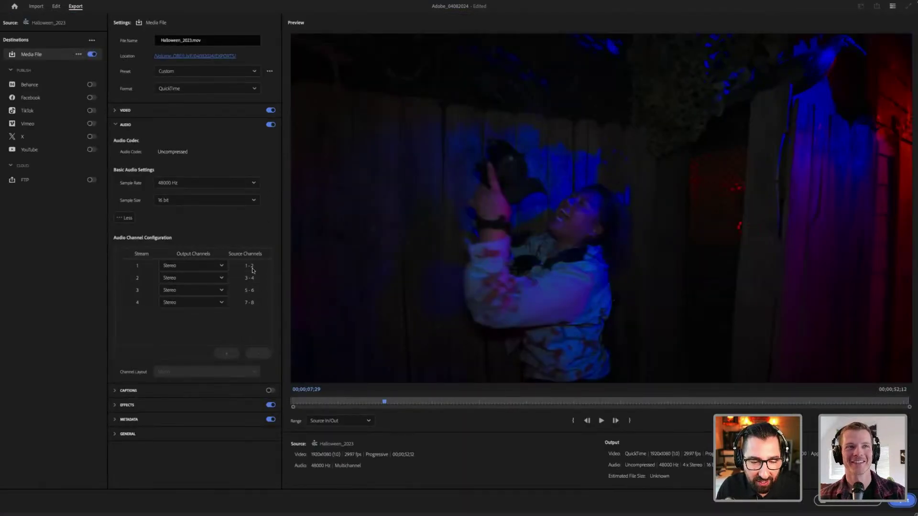
click(158, 306)
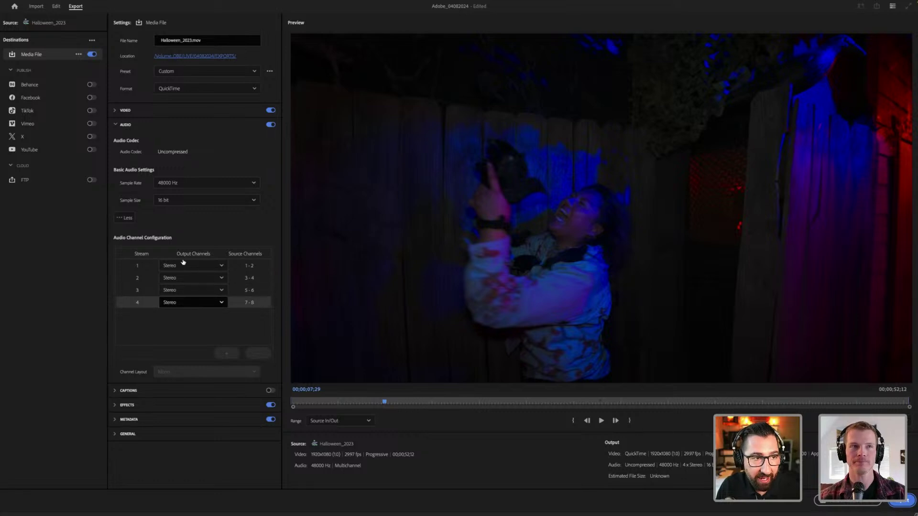
click(58, 7)
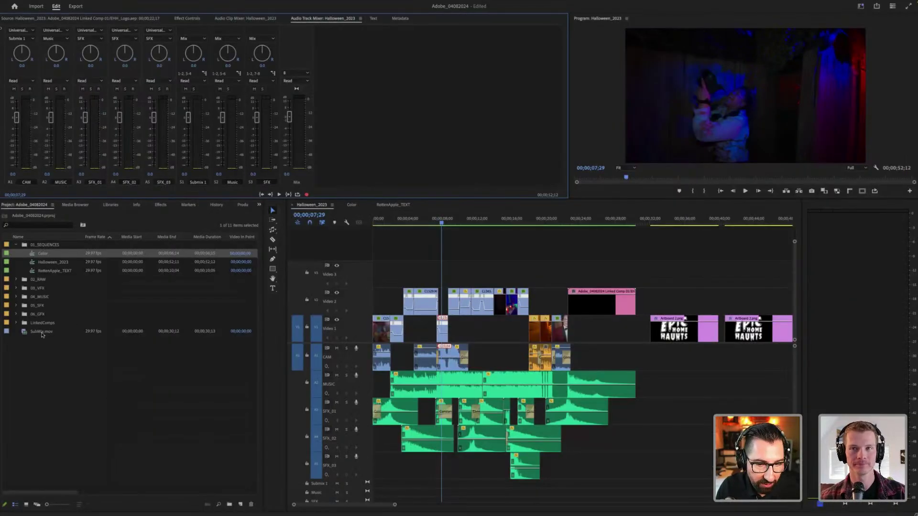
Step: Place SubMix.mov in the Halloween_2023 timeline after the last clip and select it with its audio tracks
scroll(717, 358, down, 10)
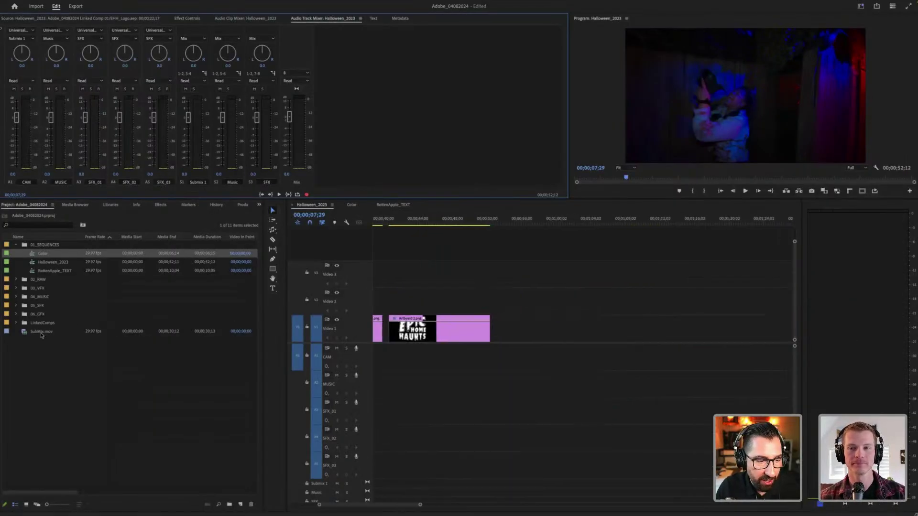
drag(41, 331, 532, 331)
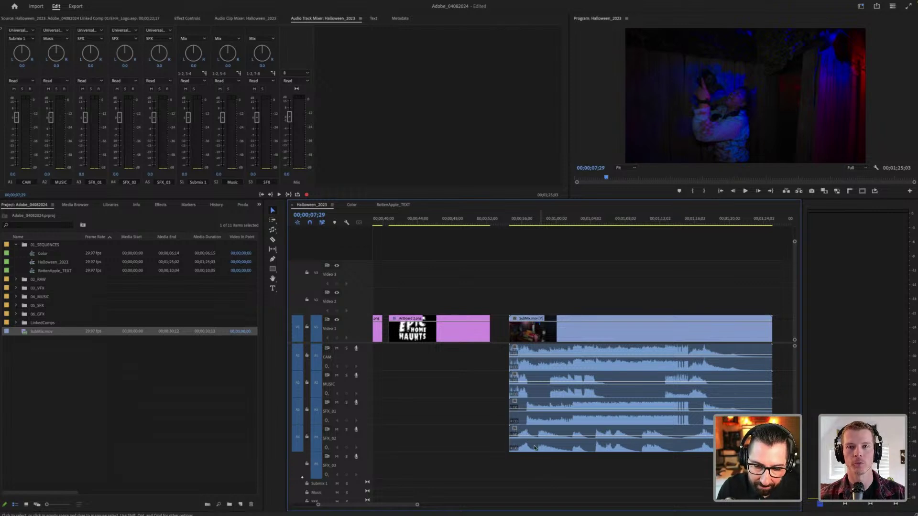
click(556, 340)
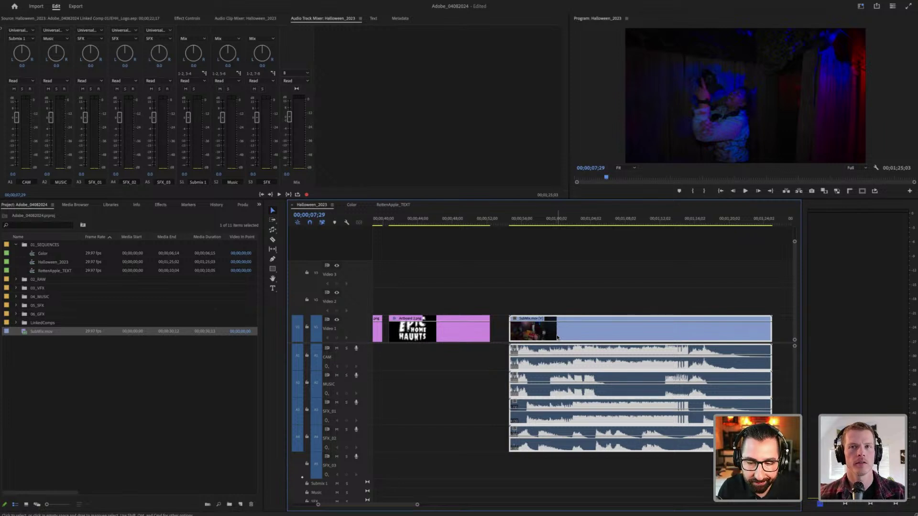
click(561, 327)
click(562, 327)
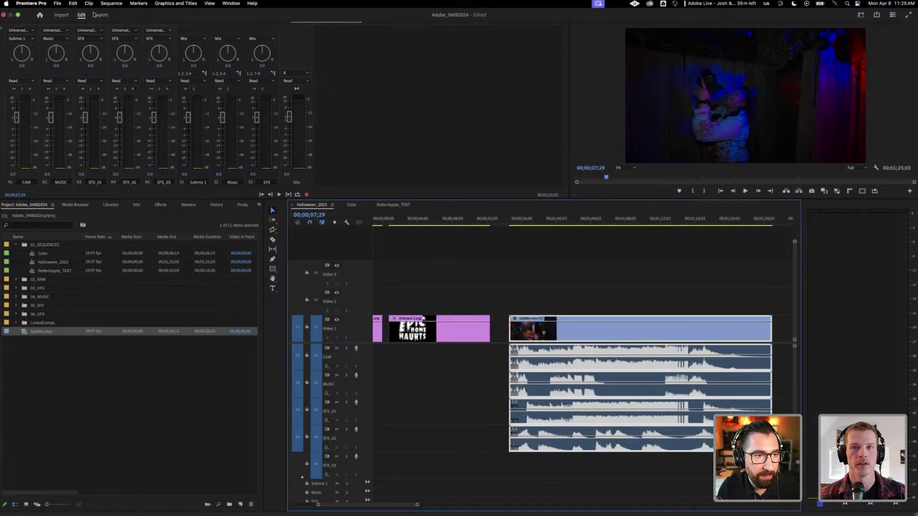
Step: Change the export format of the Halloween_2023 sequence to H.264
click(95, 15)
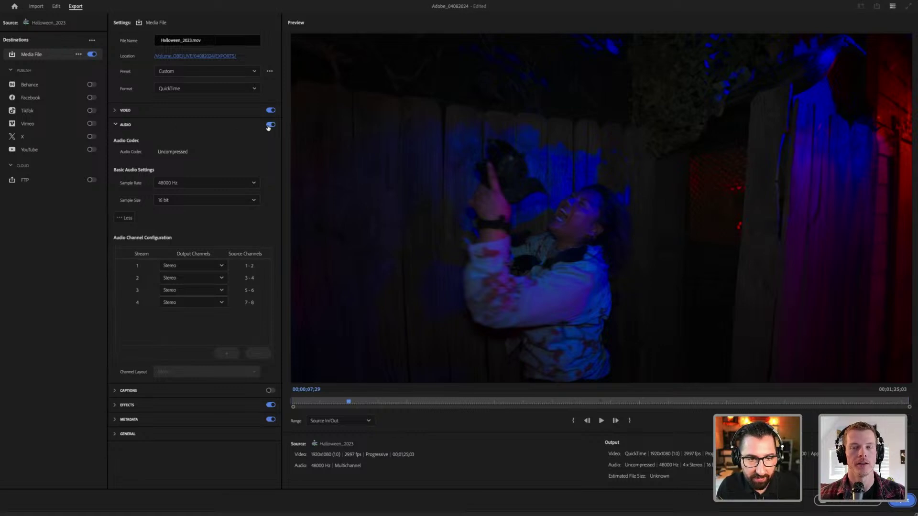
click(201, 89)
scroll(203, 142, up, 3)
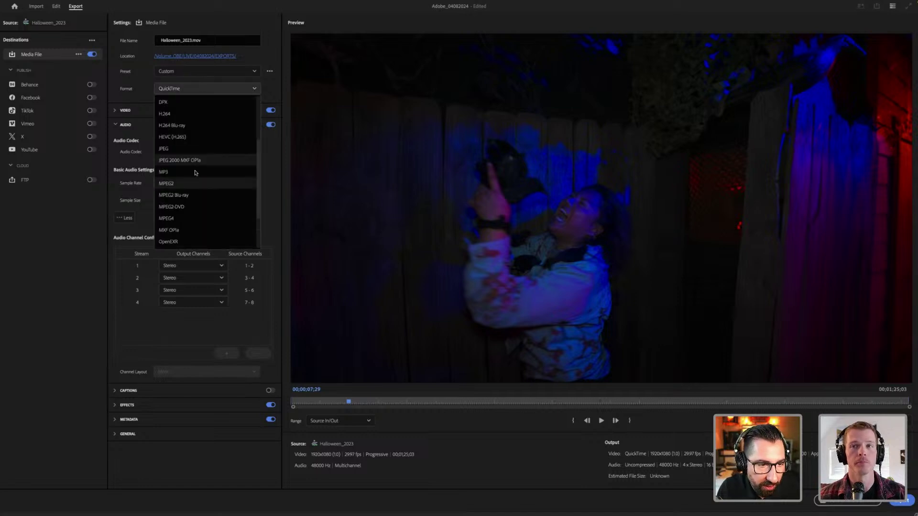
click(182, 141)
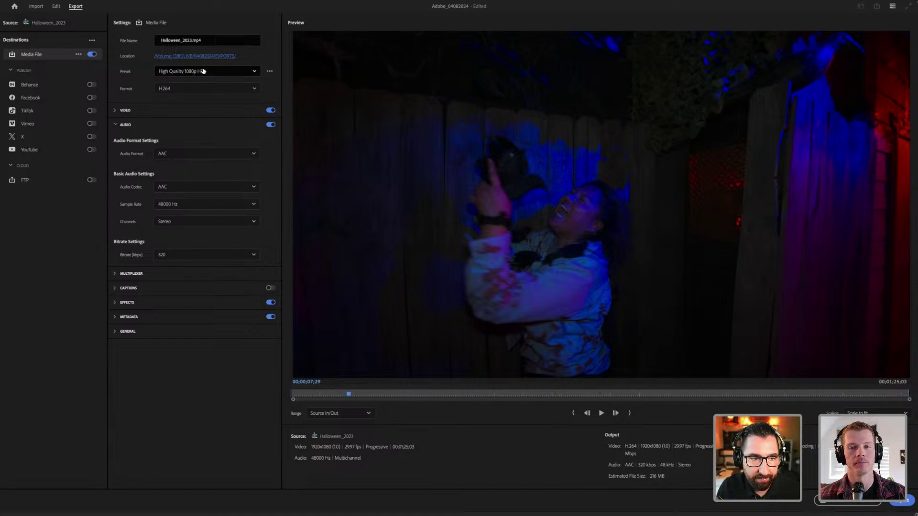
Step: Set the export format back to QuickTime
click(200, 87)
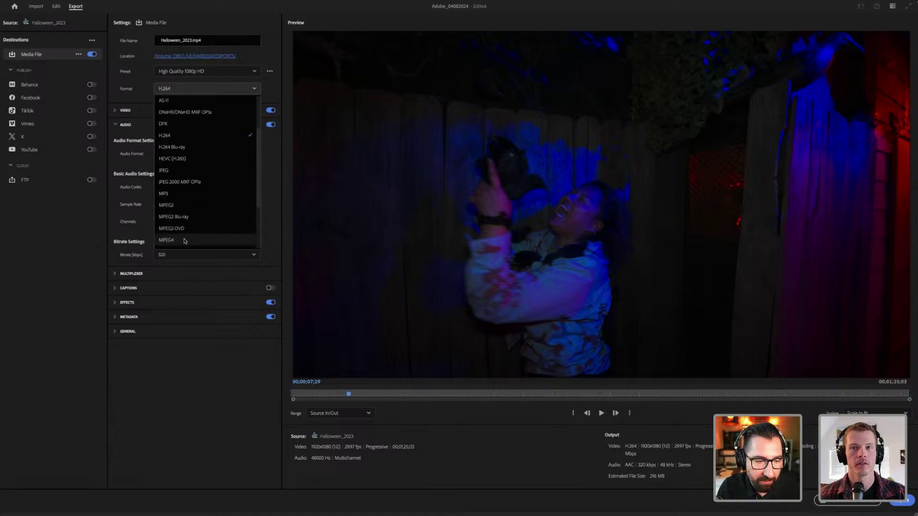
scroll(186, 225, up, 2)
click(178, 223)
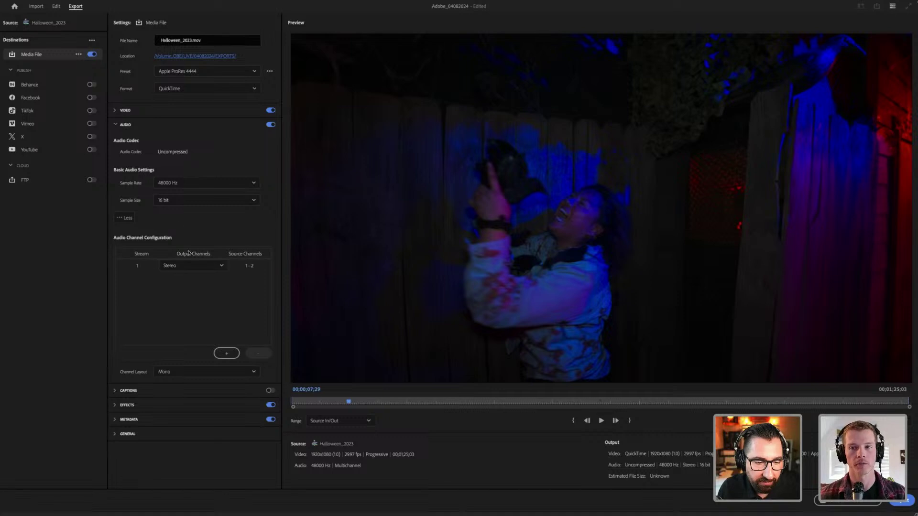
Step: Add second, third and fourth audio output streams to the QuickTime export, all set to Stereo
click(126, 218)
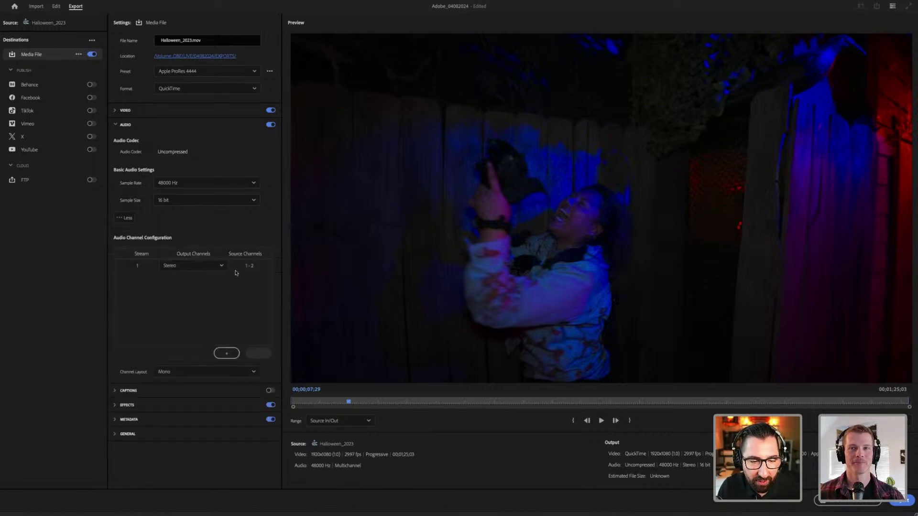
click(234, 355)
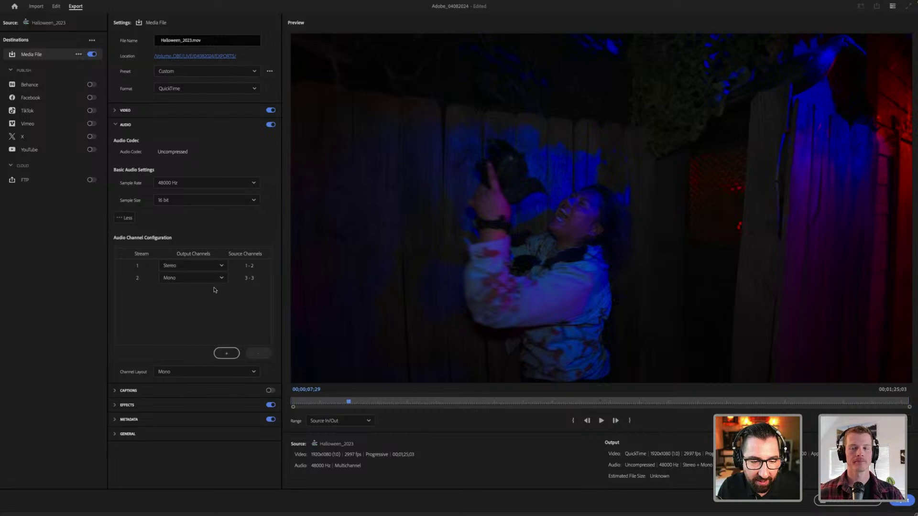
click(201, 279)
click(190, 374)
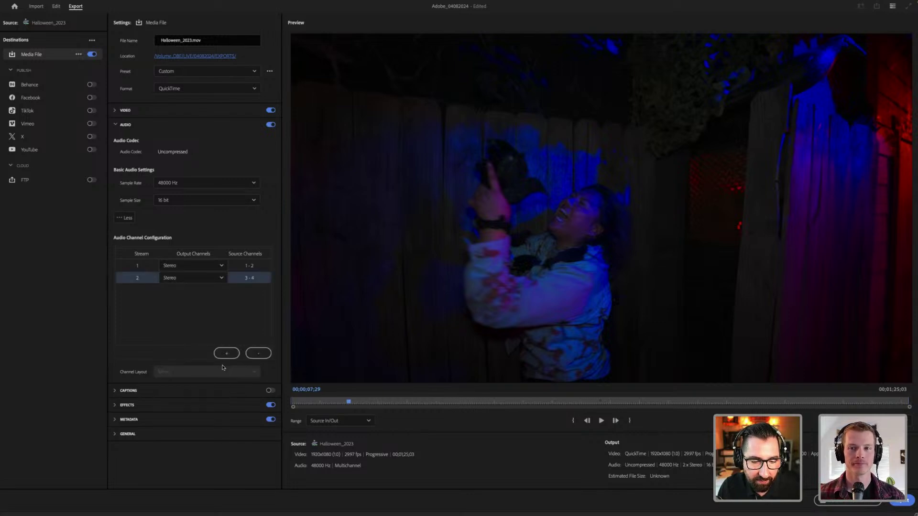
click(226, 353)
click(191, 290)
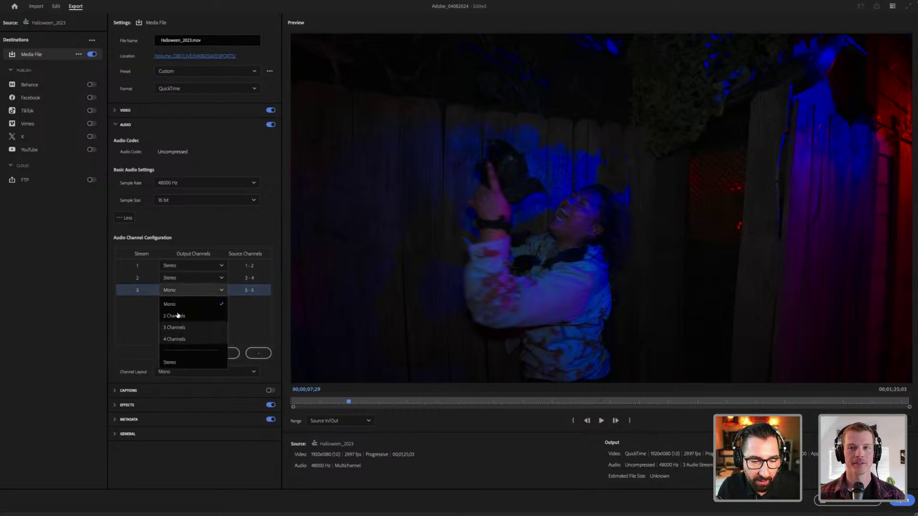
click(189, 364)
click(227, 353)
click(192, 303)
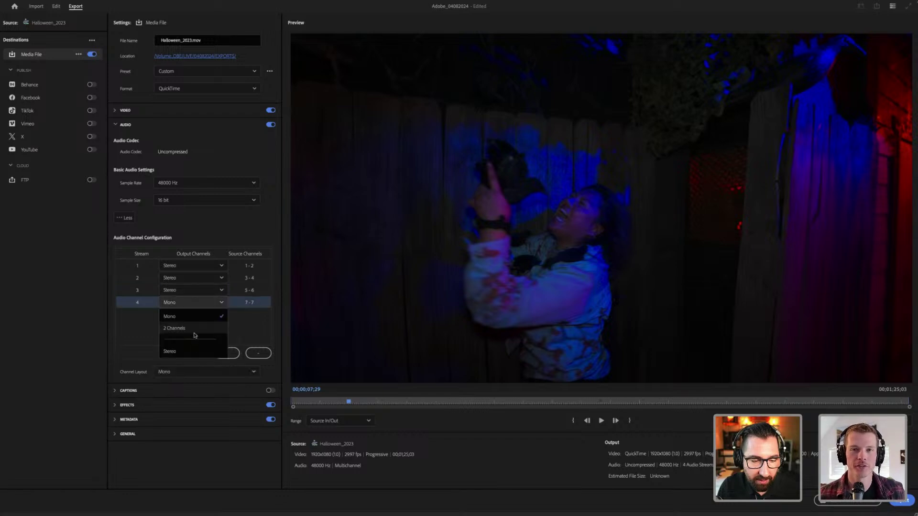
click(191, 351)
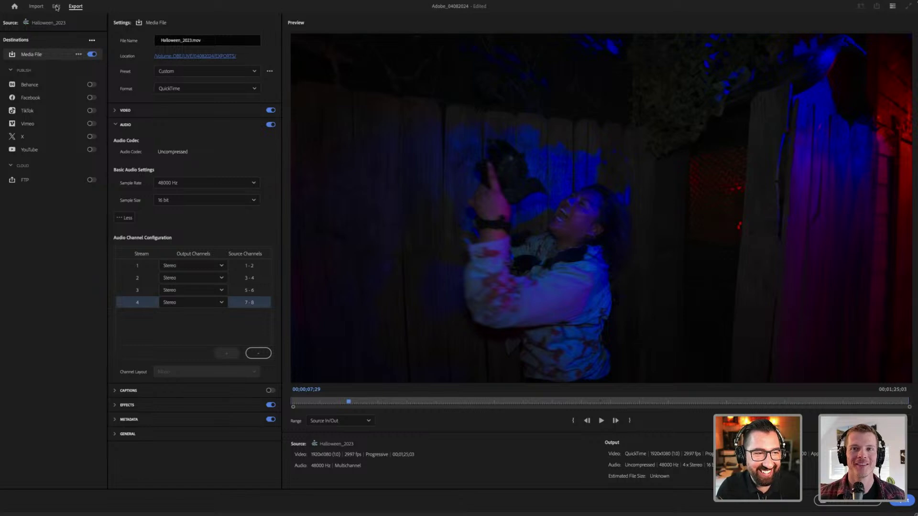
Step: Go back to the editing view and delete the SubMix.mov clip from the end of the Halloween_2023 timeline
click(56, 8)
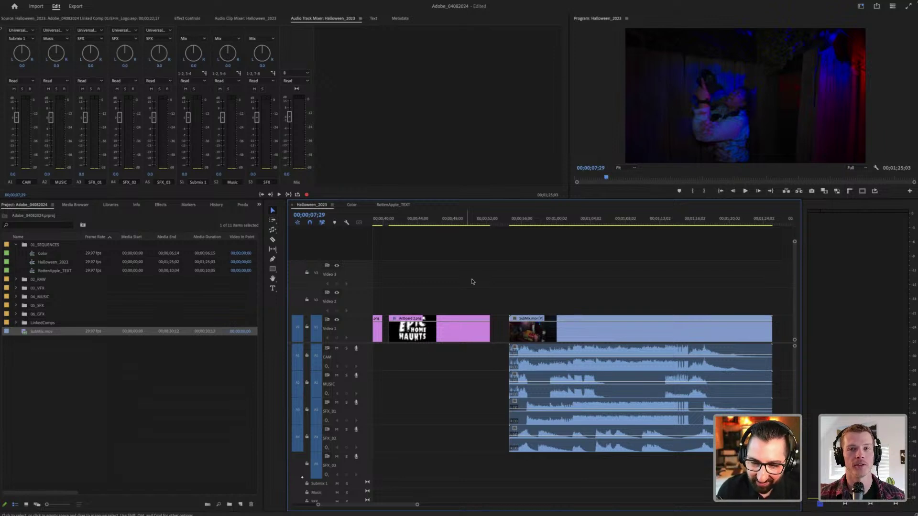
click(558, 329)
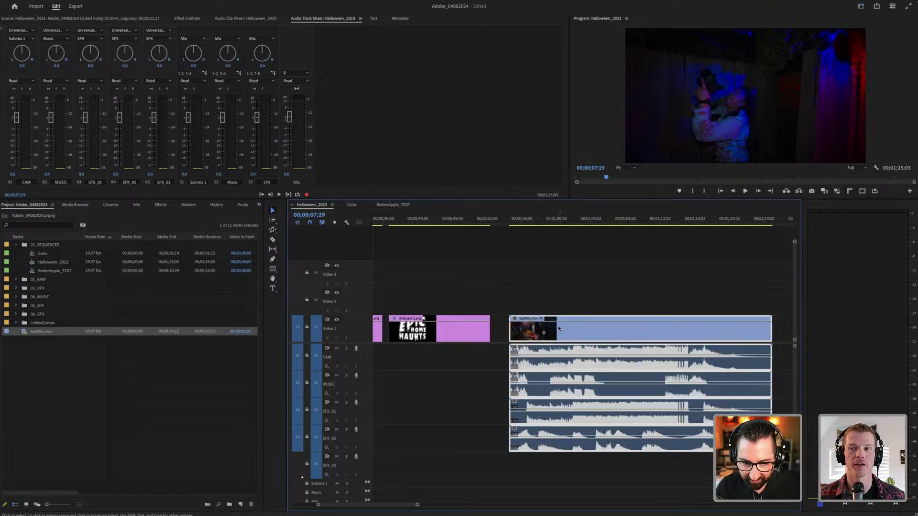
key(Delete)
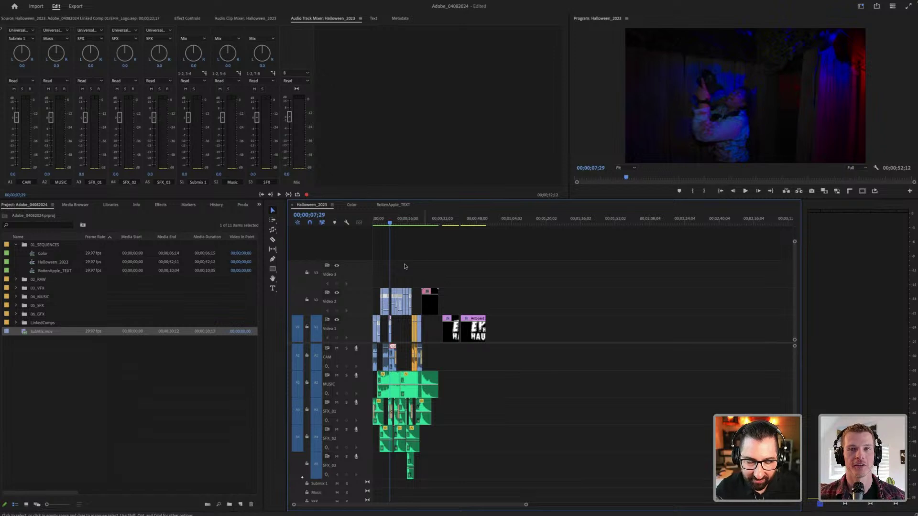
key(backslash)
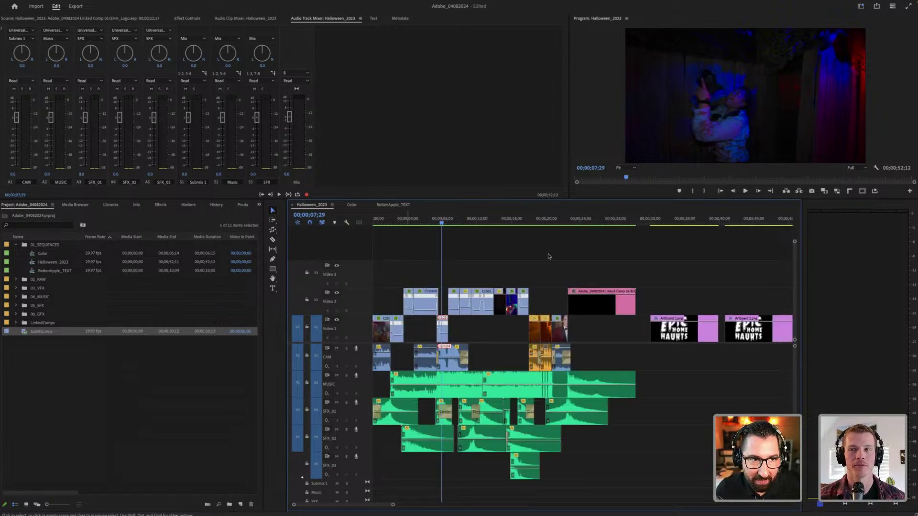
scroll(549, 256, right, 2)
scroll(548, 257, left, 2)
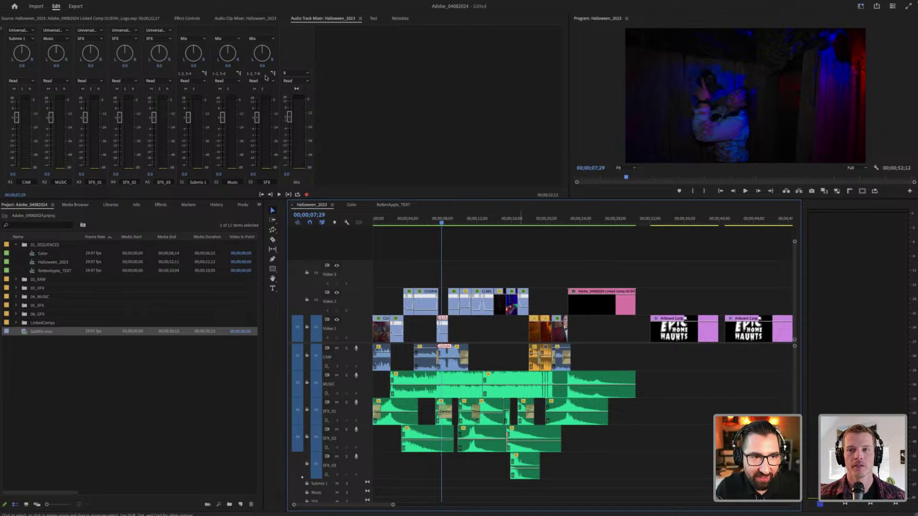
Step: Inspect the first Artboard 2.png clip's effect settings and the Effect Controls options, and deselect the clip
click(192, 19)
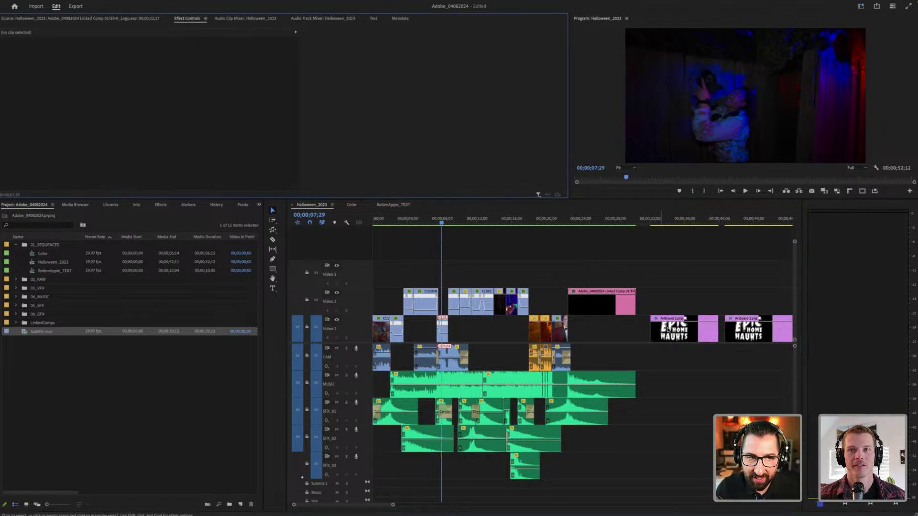
click(679, 330)
click(205, 19)
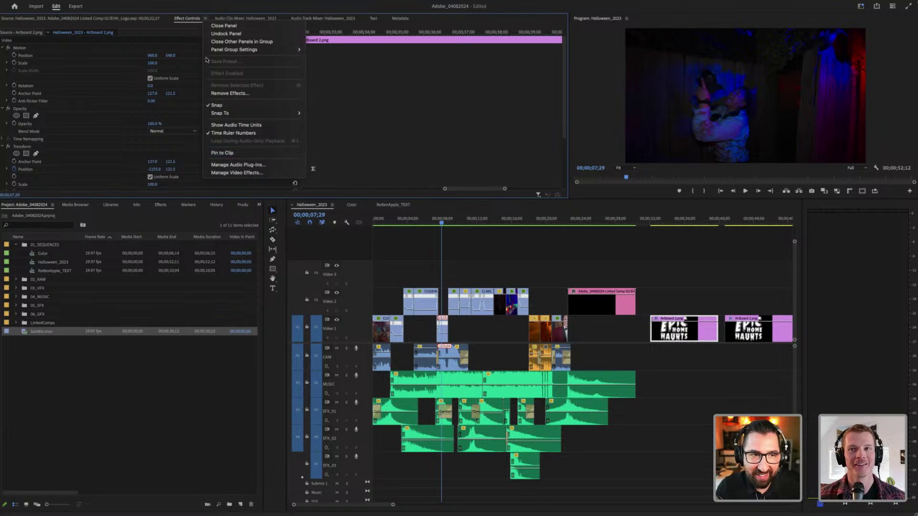
click(623, 291)
click(636, 282)
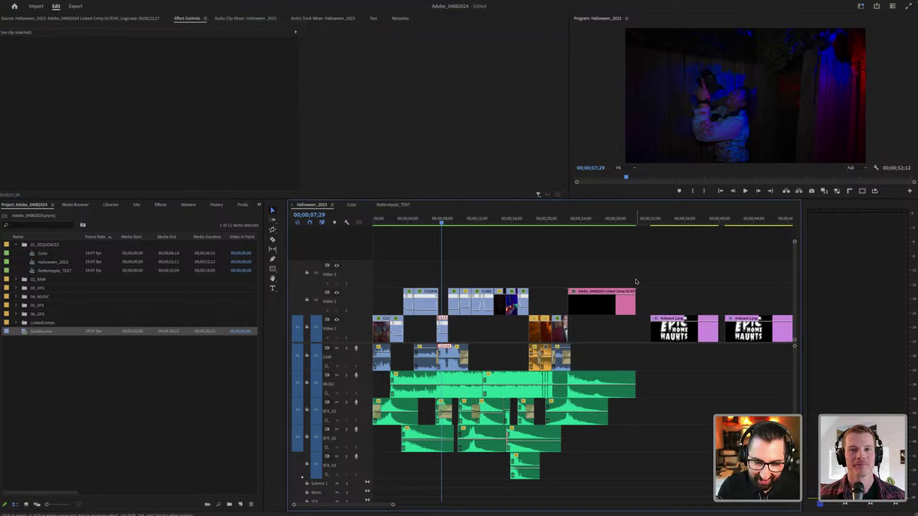
Step: Open the Color sequence and move the playhead to 00;00;01;14
scroll(636, 281, down, 5)
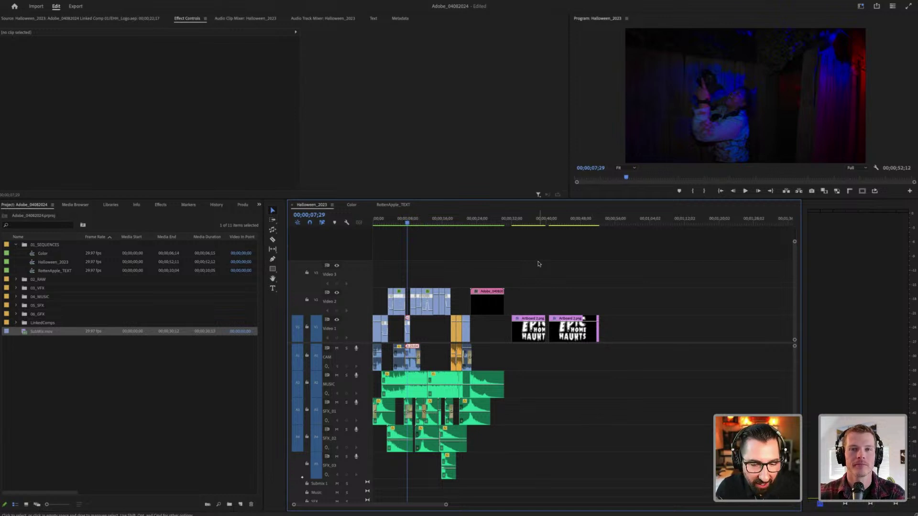
click(353, 206)
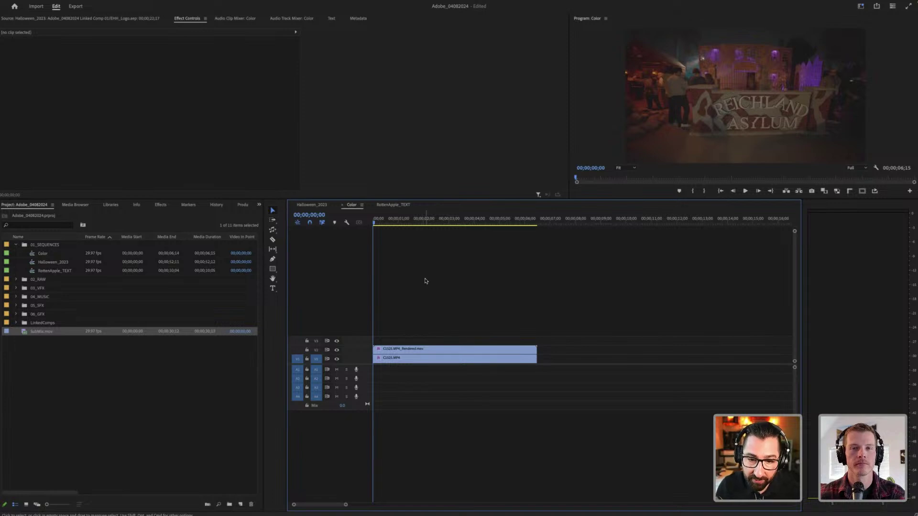
click(409, 220)
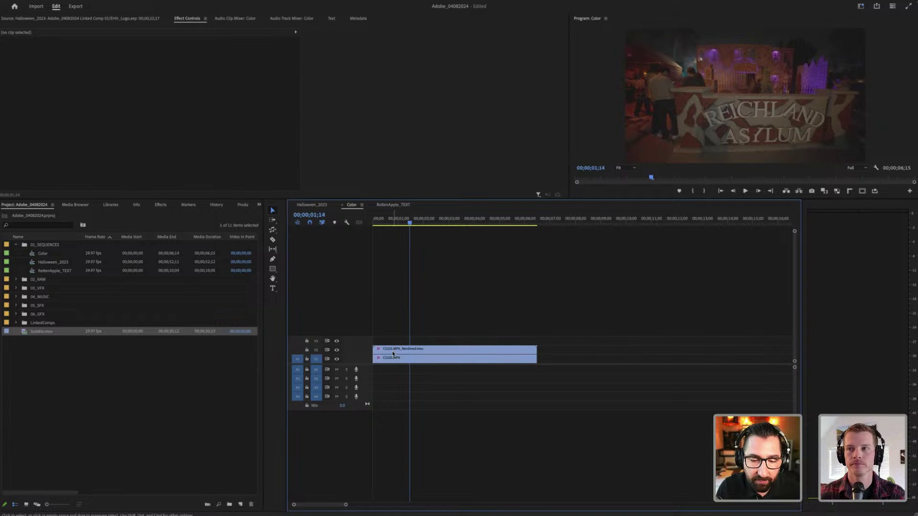
Step: Move the rendered .mov clip to V1 directly after the C1525.MP4 clip, and compare both looks, ending with the playhead at 00;00;07;12
drag(393, 350, 576, 351)
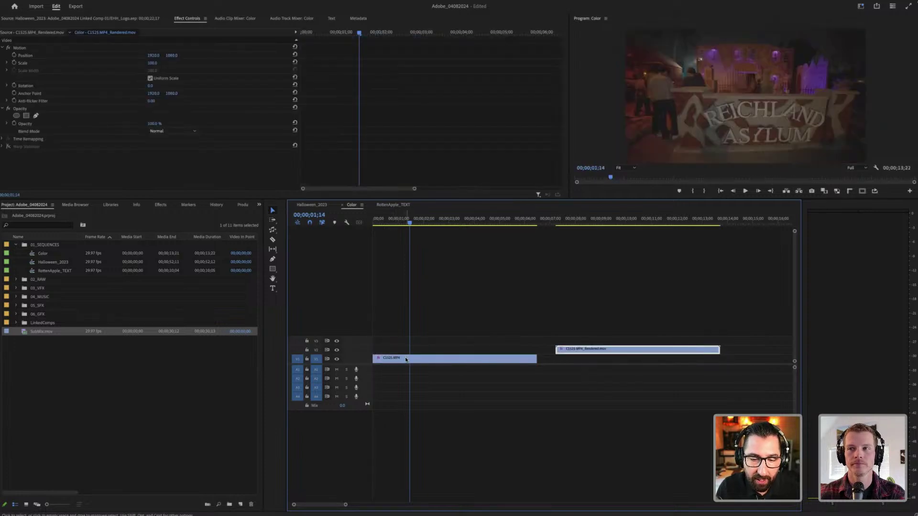
click(406, 359)
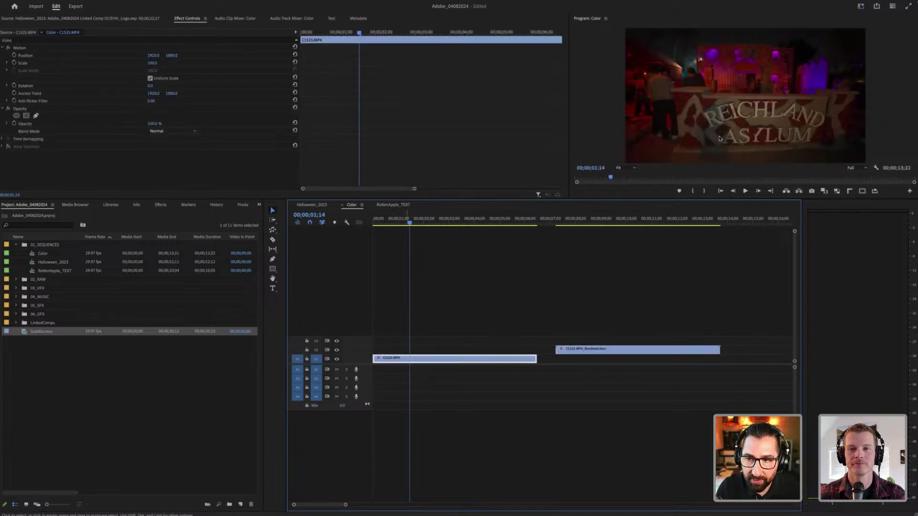
drag(573, 351, 555, 358)
mouse_move(530, 219)
mouse_down()
mouse_move(562, 219)
mouse_move(519, 220)
mouse_up()
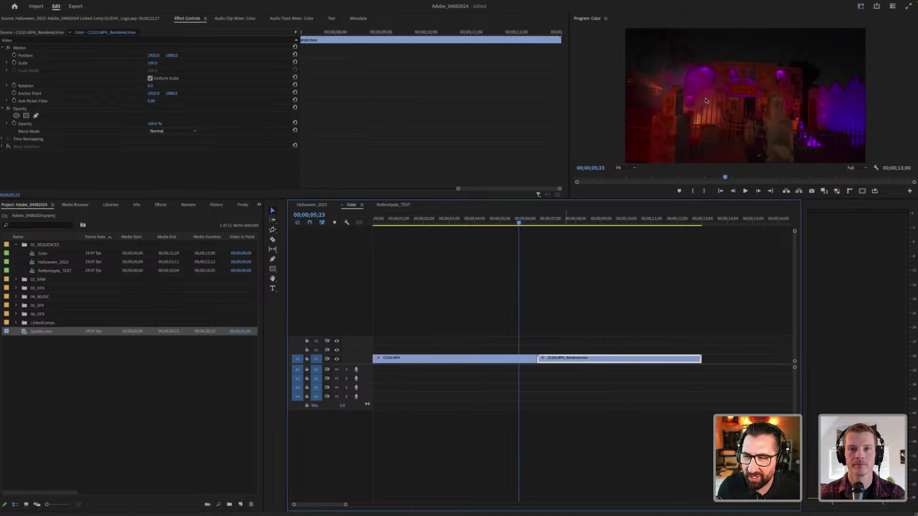
drag(535, 222, 561, 221)
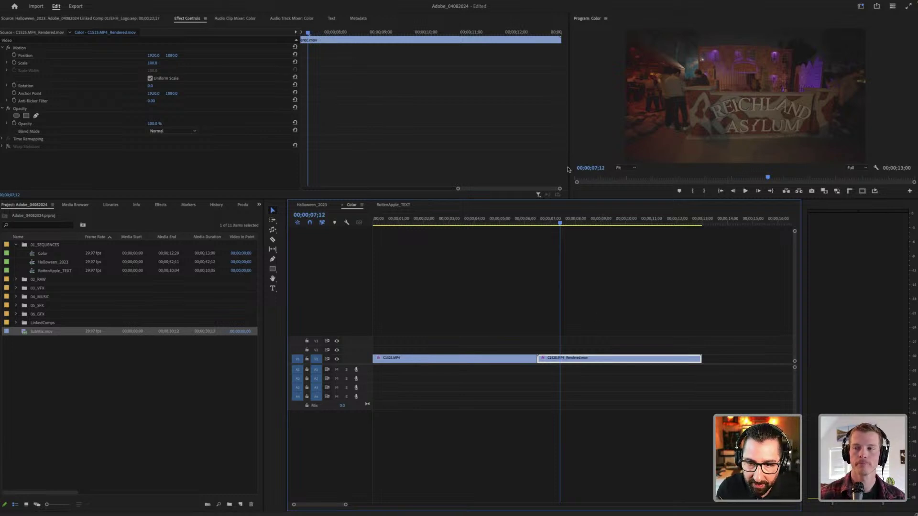
Step: Enlarge the Program Monitor by widening and heightening its panel
drag(569, 170, 391, 198)
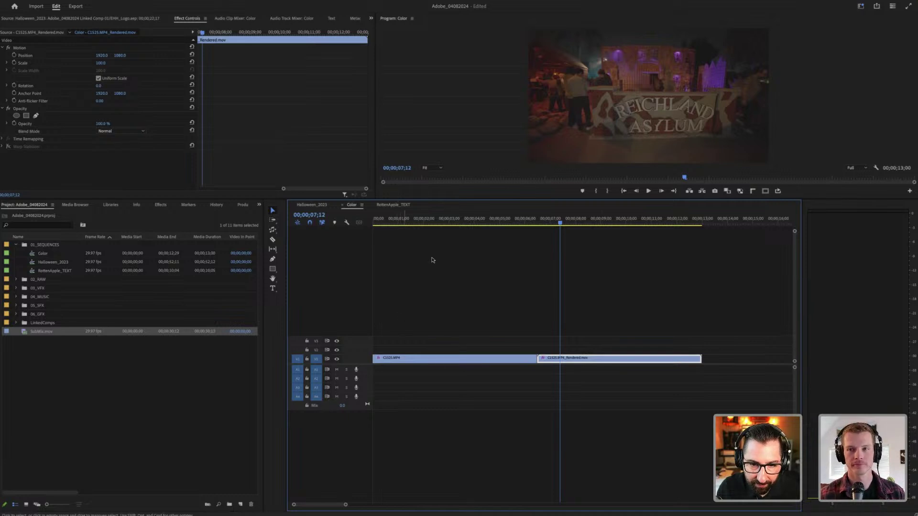
click(444, 198)
drag(444, 198, 448, 341)
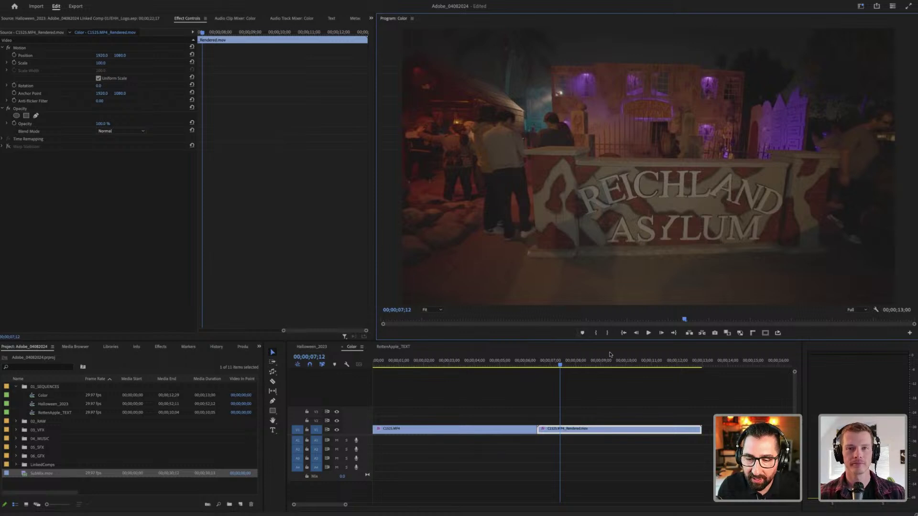
Step: Move the playhead to 00;00;08;02 and switch to the Color workspace
mouse_move(586, 365)
mouse_down()
mouse_move(624, 365)
mouse_move(557, 367)
mouse_move(580, 368)
mouse_up()
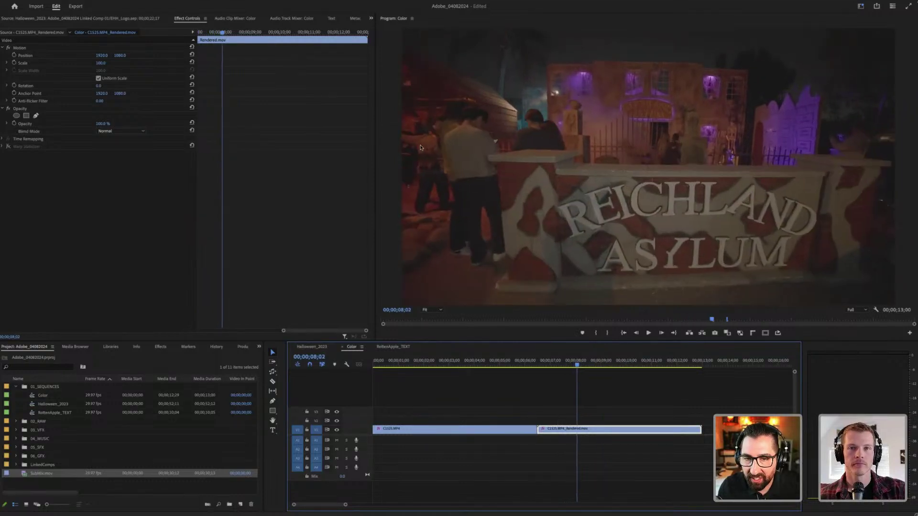
click(860, 6)
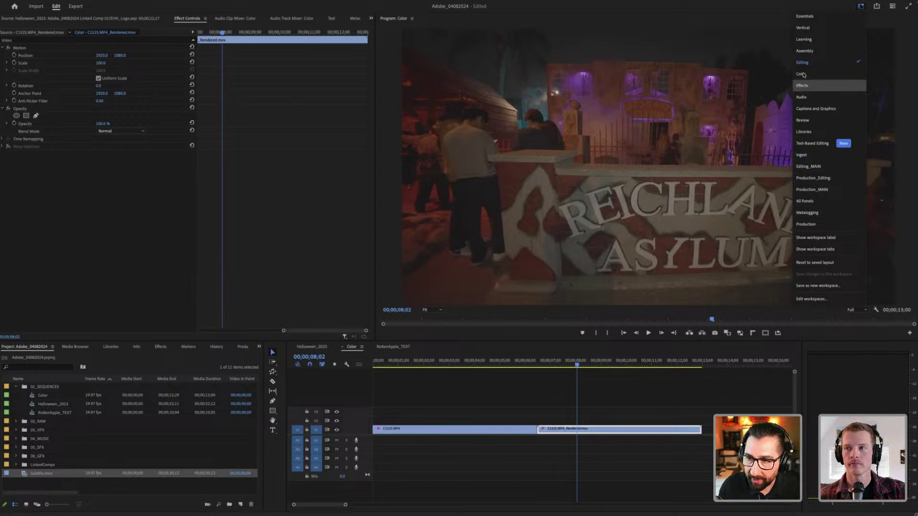
click(802, 74)
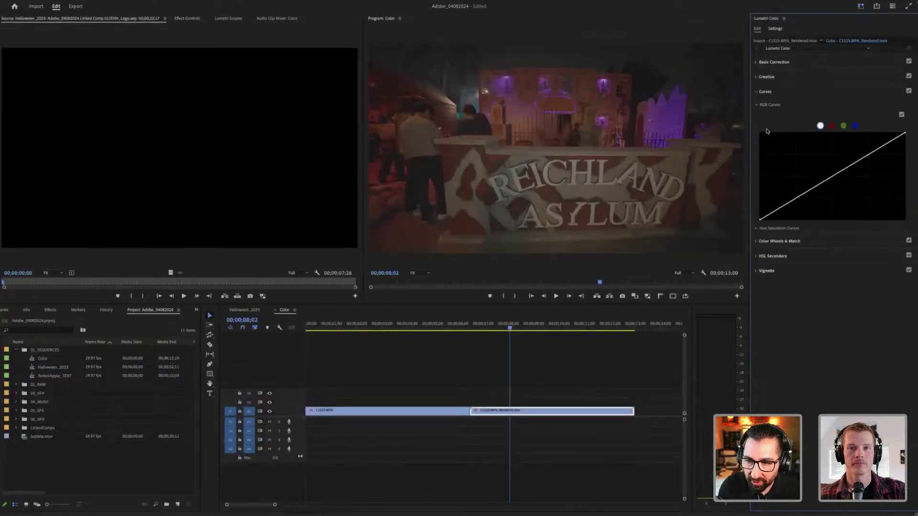
Step: Try a gentle S-shaped RGB curve on the rendered clip, check the Lumetri Scopes, and reset the Lumetri Color effect
drag(796, 199, 796, 206)
drag(869, 165, 864, 150)
click(228, 18)
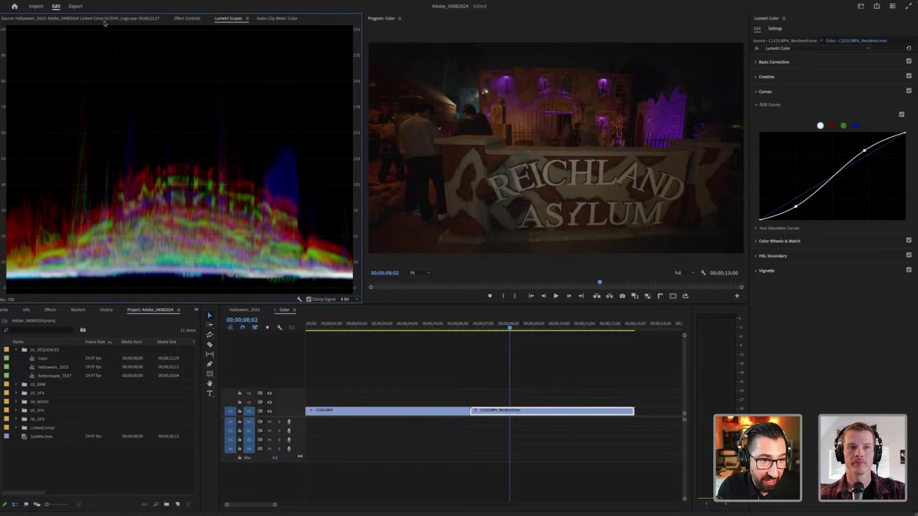
click(186, 19)
click(211, 153)
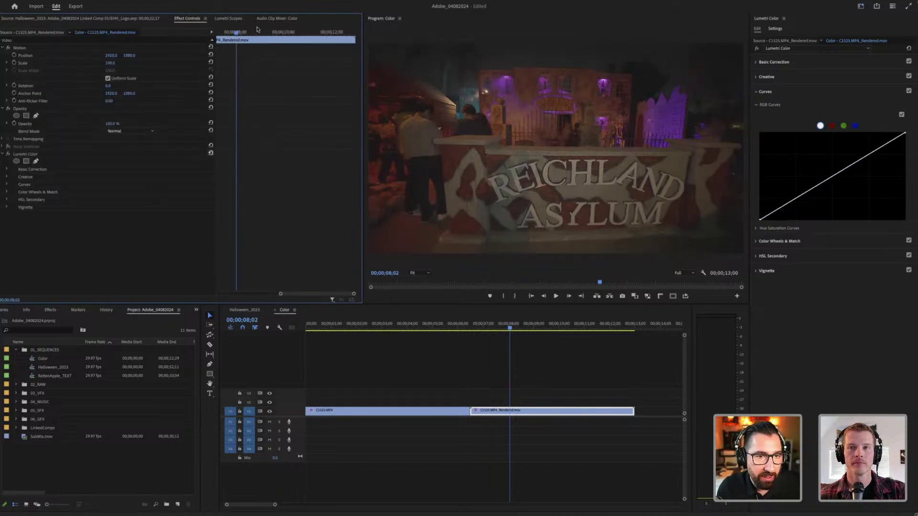
Step: Show the Lumetri Scopes and override the rendered clip's media color space with Sony S-Log3/S-Gamut3.Cine
click(228, 18)
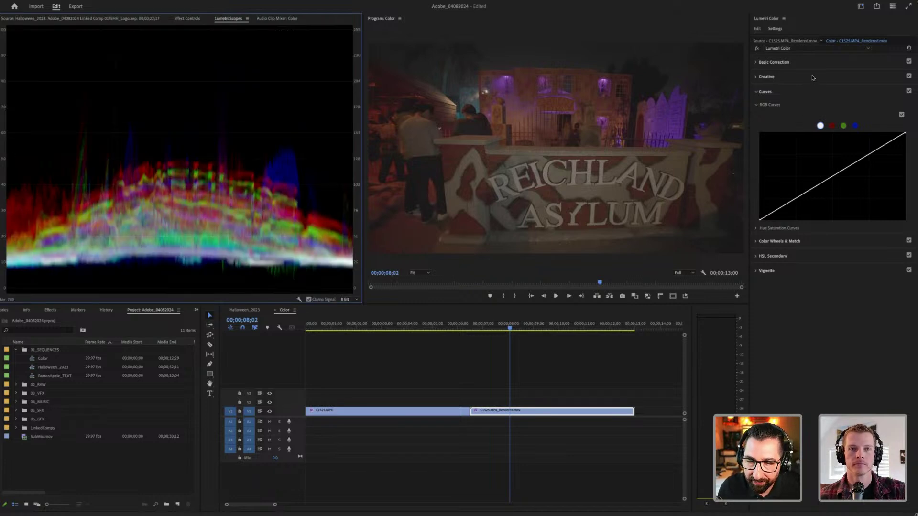
click(775, 29)
click(776, 29)
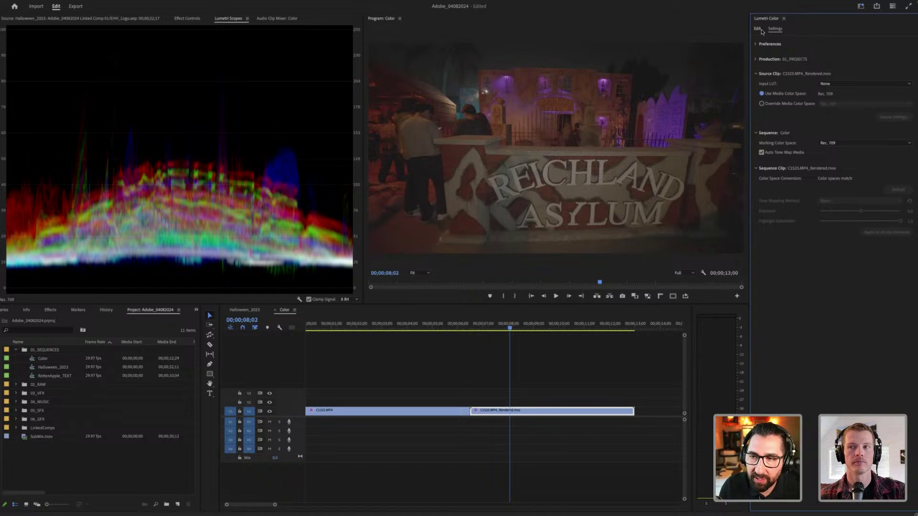
click(759, 29)
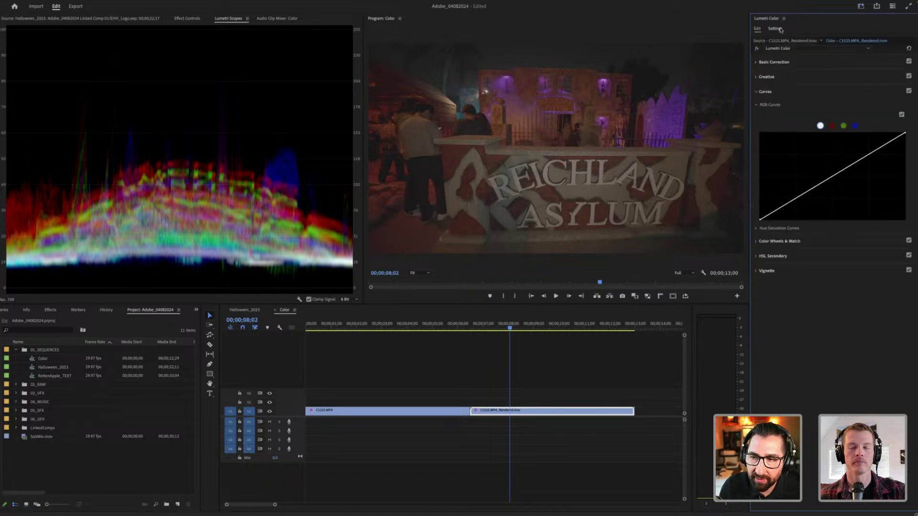
click(780, 29)
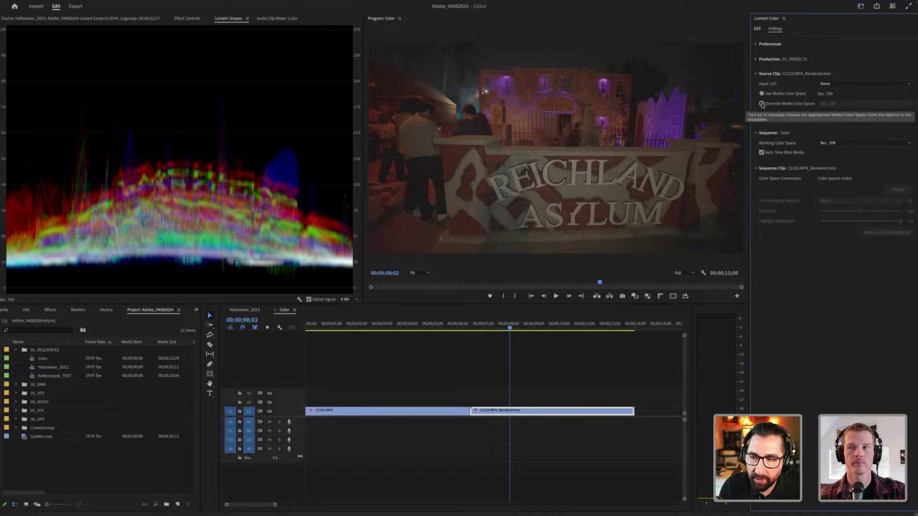
click(769, 106)
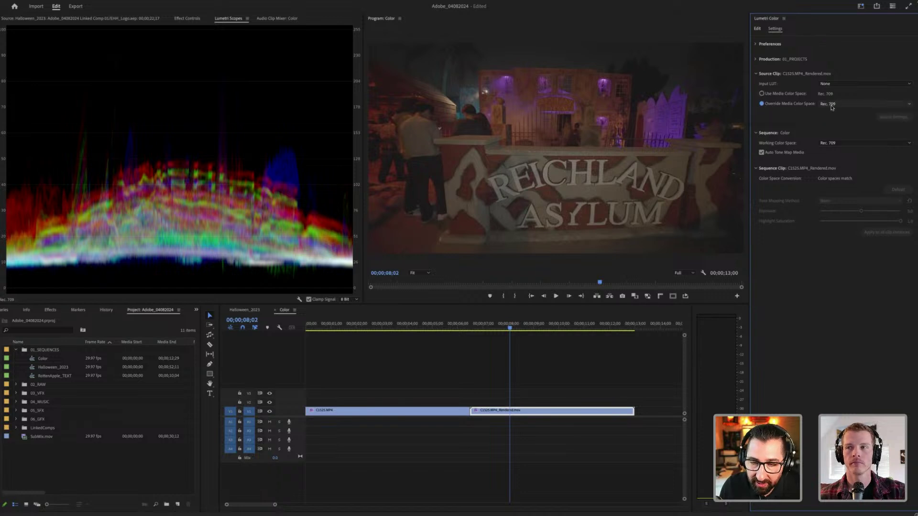
click(833, 105)
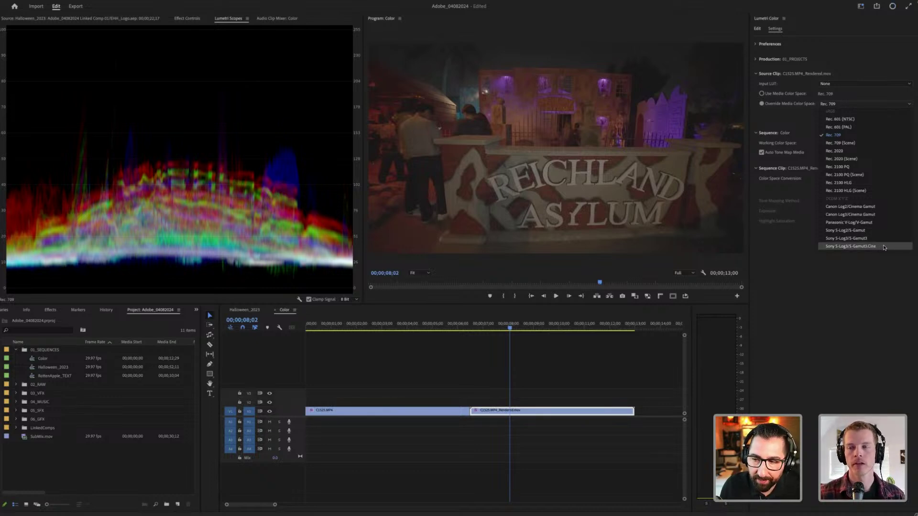
click(884, 247)
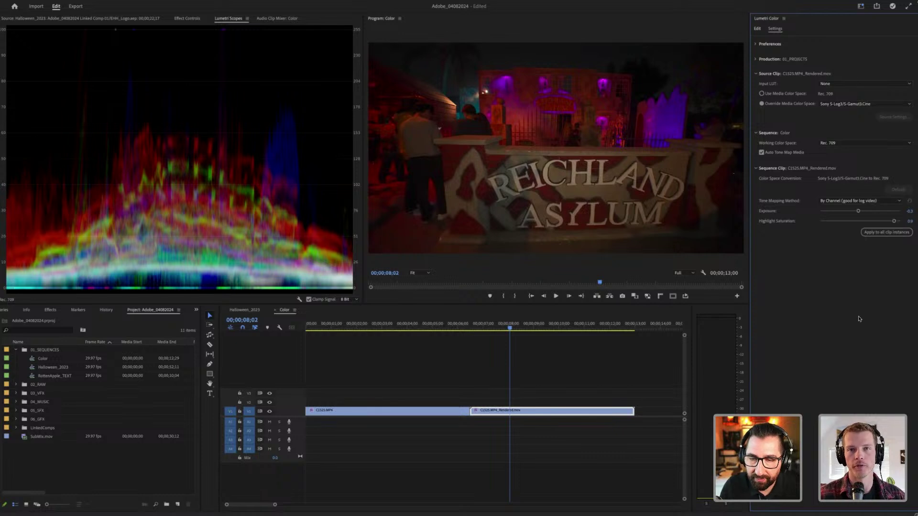
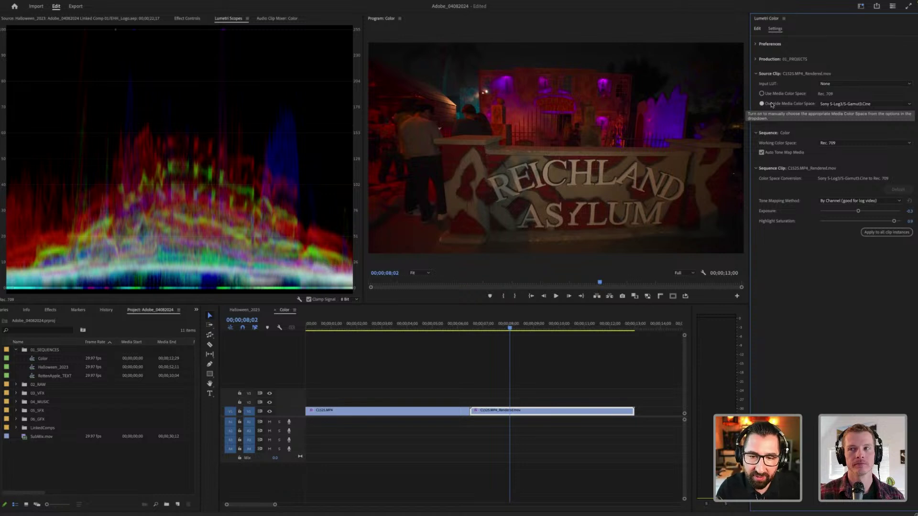
Step: Switch the rendered clip's color space override to Rec. 709 and back to Sony S-Log3/S-Gamut3.Cine to compare the looks
click(829, 104)
click(837, 135)
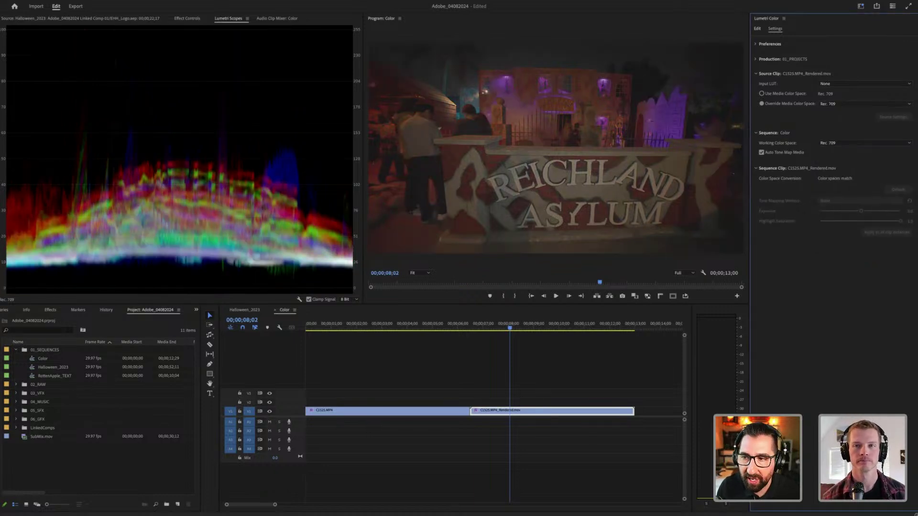
click(849, 105)
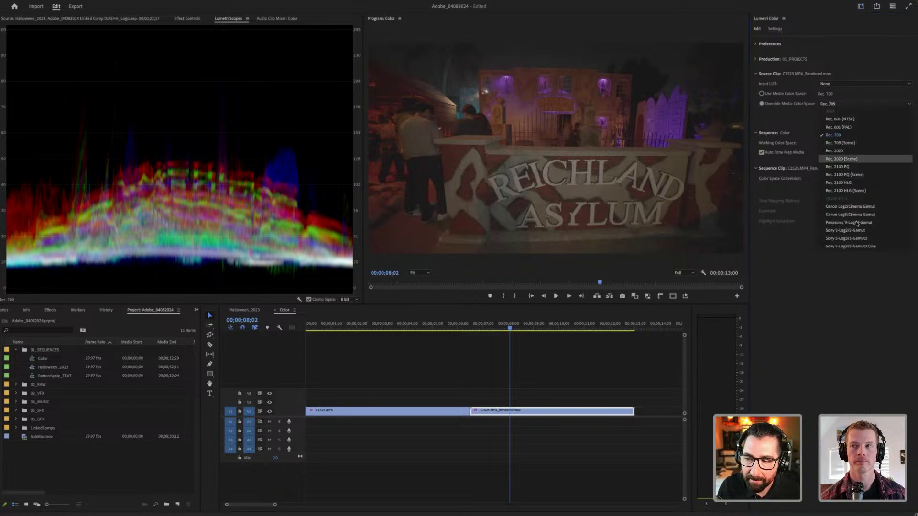
click(851, 246)
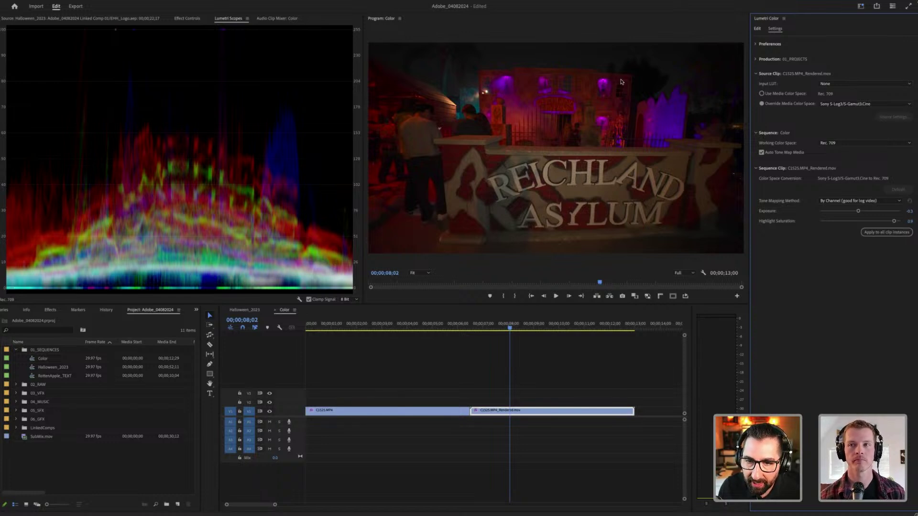
Step: Examine the Lumetri Color settings of both timeline clips and the list of available override color spaces
click(757, 29)
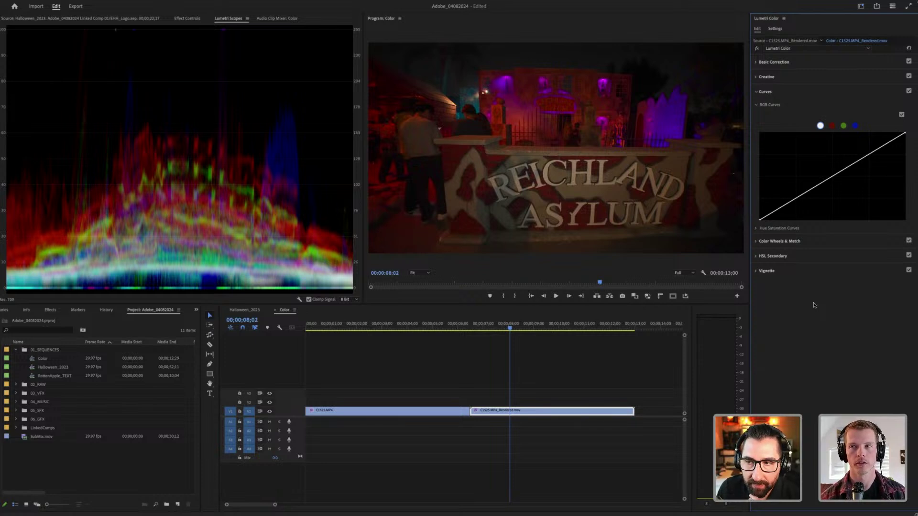
click(774, 29)
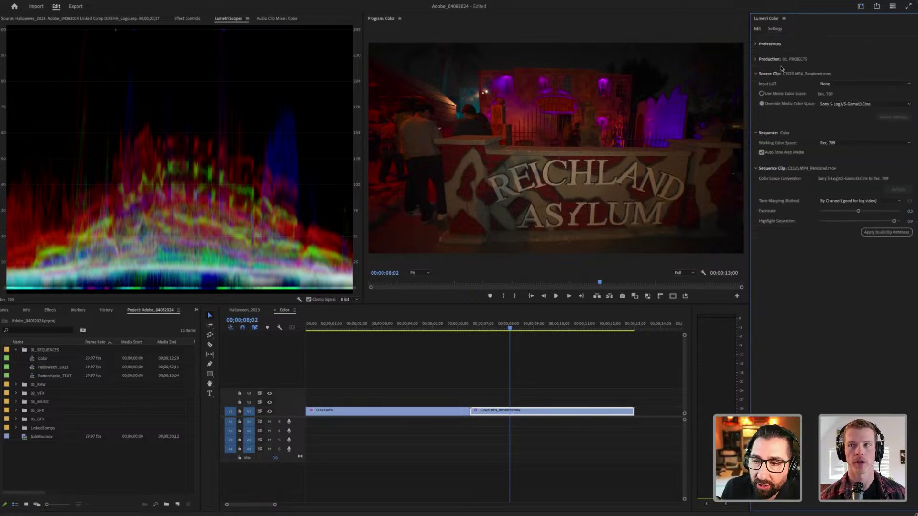
click(854, 104)
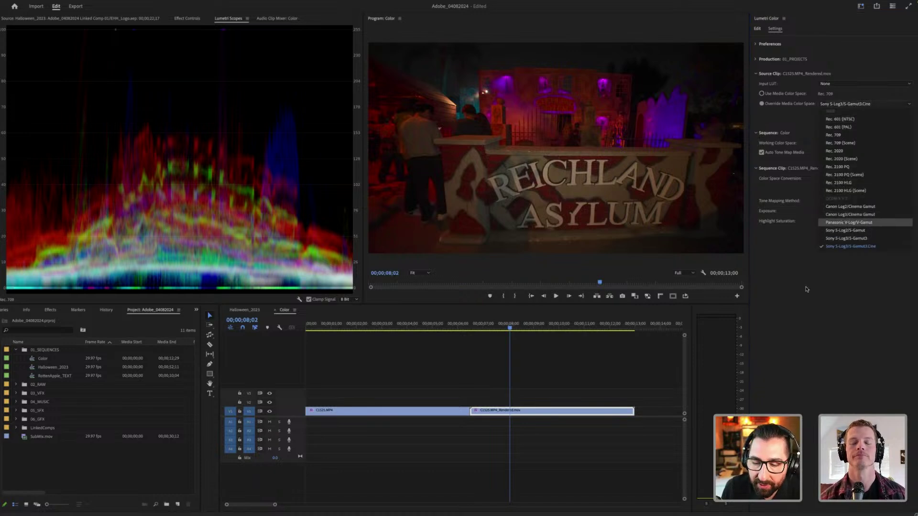
click(459, 418)
click(459, 411)
click(495, 412)
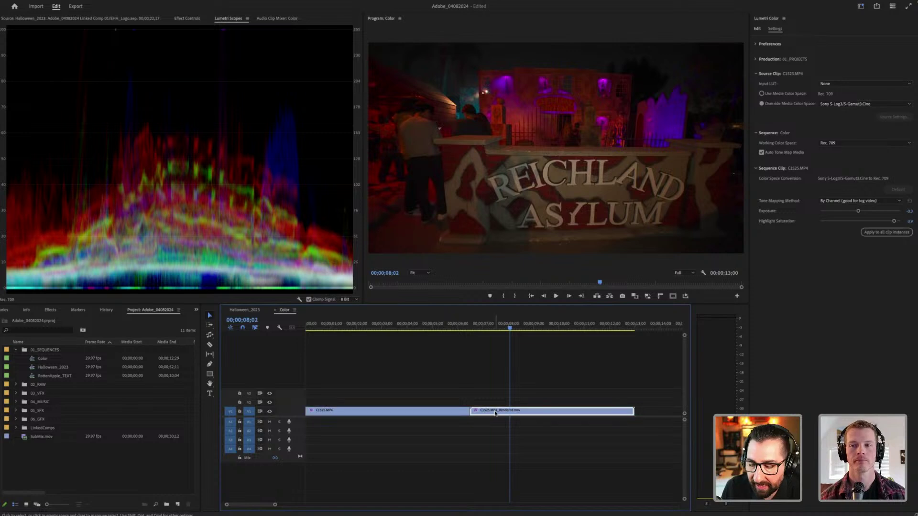
click(861, 104)
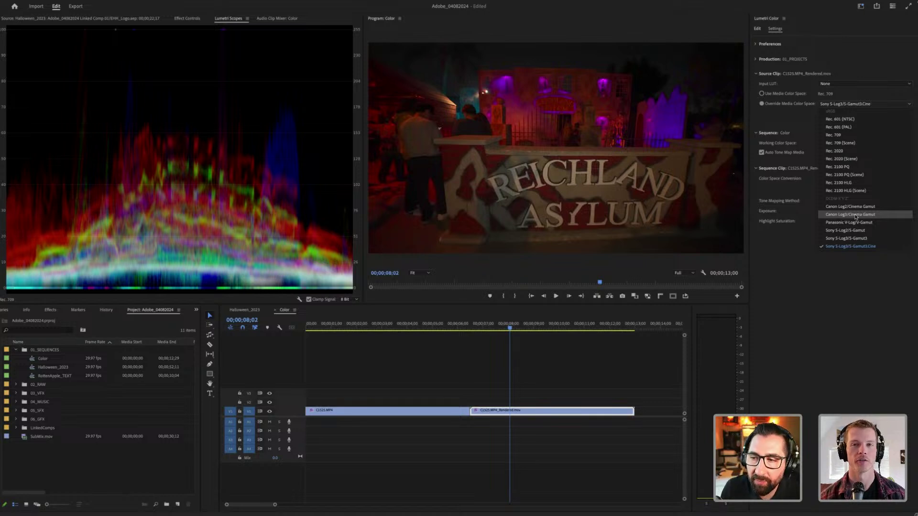
click(840, 51)
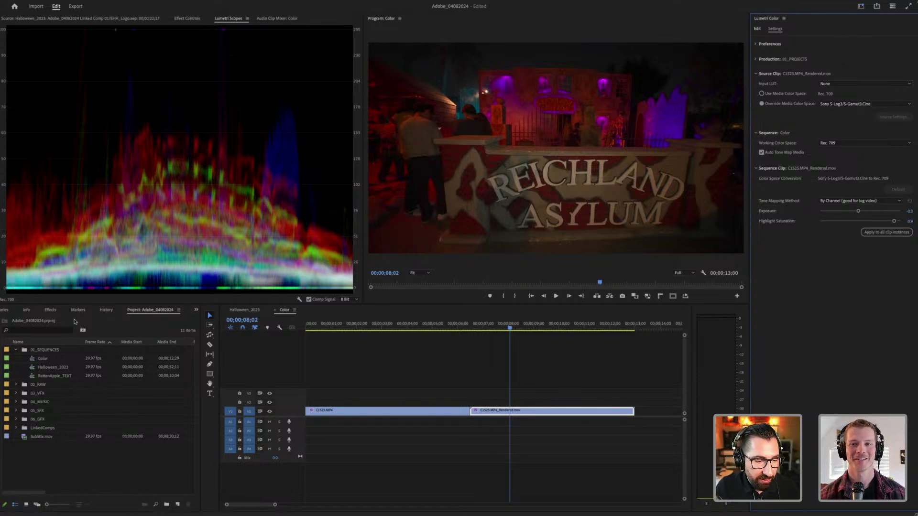
Step: Inspect the Modify Clip color settings of C1525.MP4 in the REICHLAND_2023 bin, and set its source to Use Media Color Space
click(16, 384)
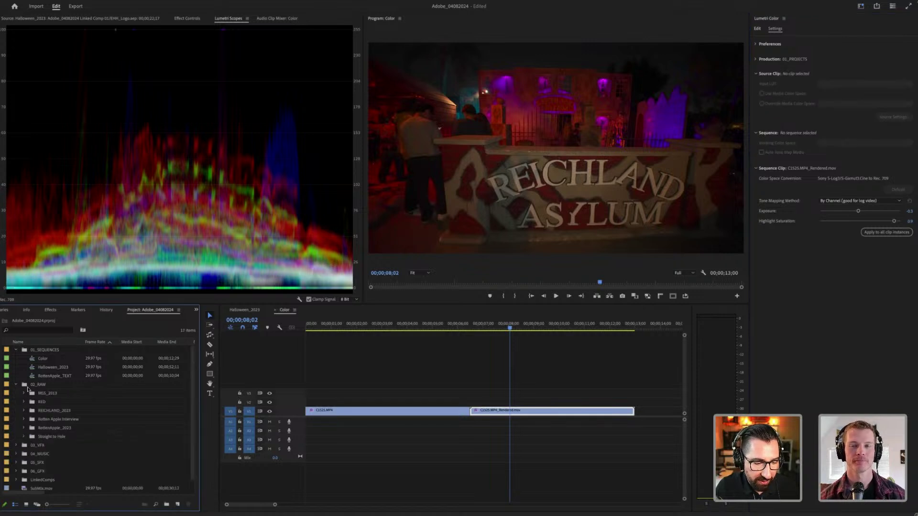
click(25, 412)
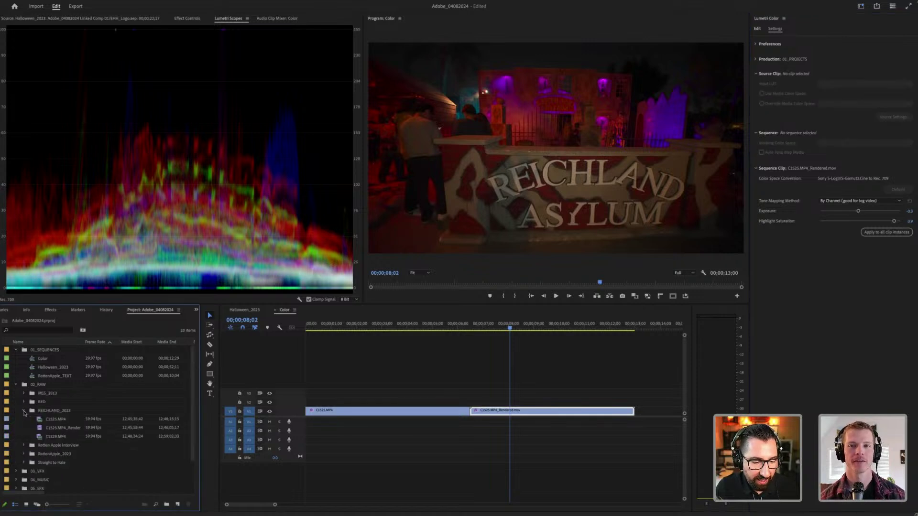
right_click(61, 421)
mouse_move(124, 180)
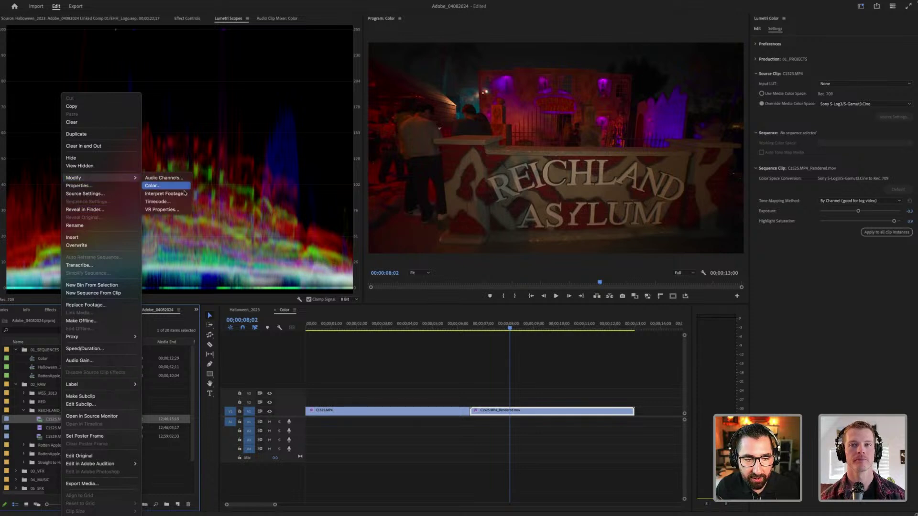
click(177, 187)
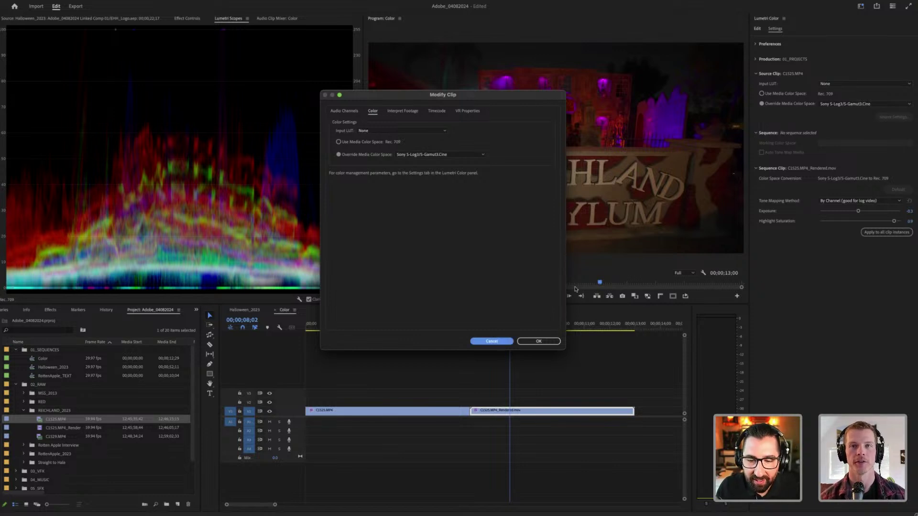
click(491, 341)
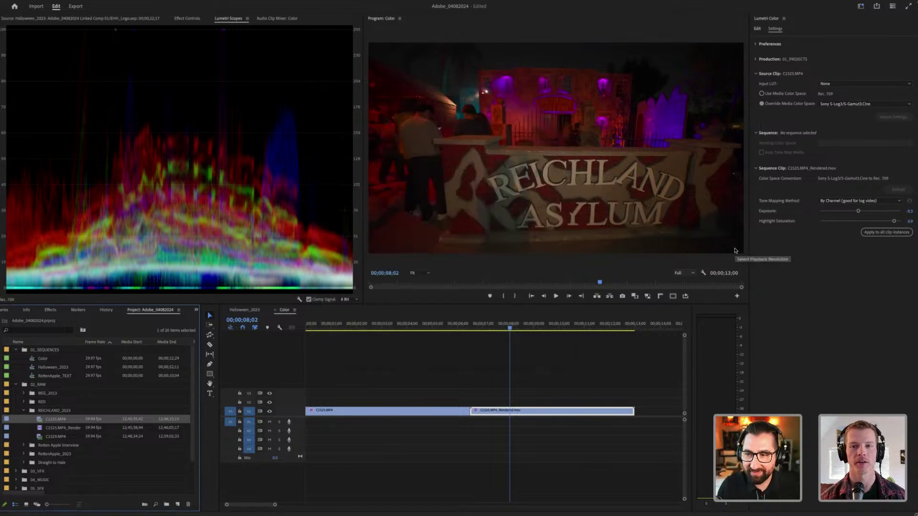
click(779, 95)
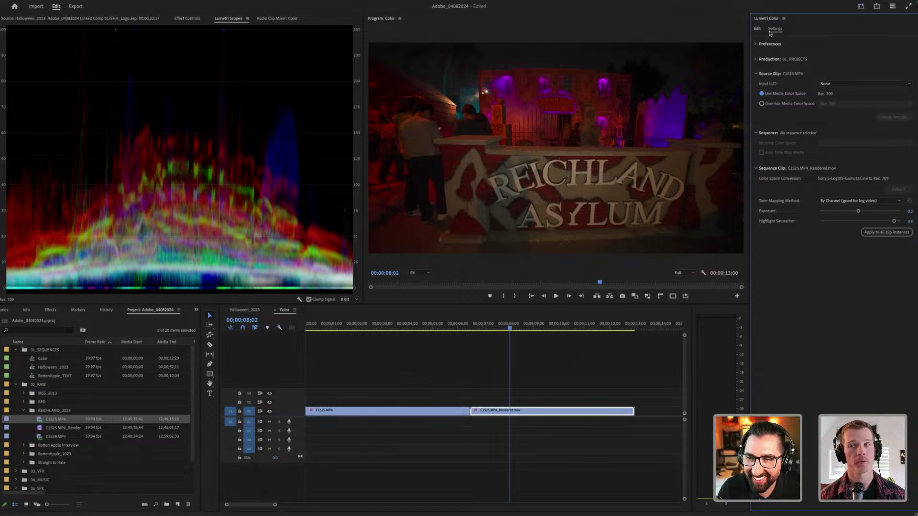
Step: View the source-level Lumetri Color edits of the rendered MP4 clip in the Color sequence, leaving no clip selected
click(760, 29)
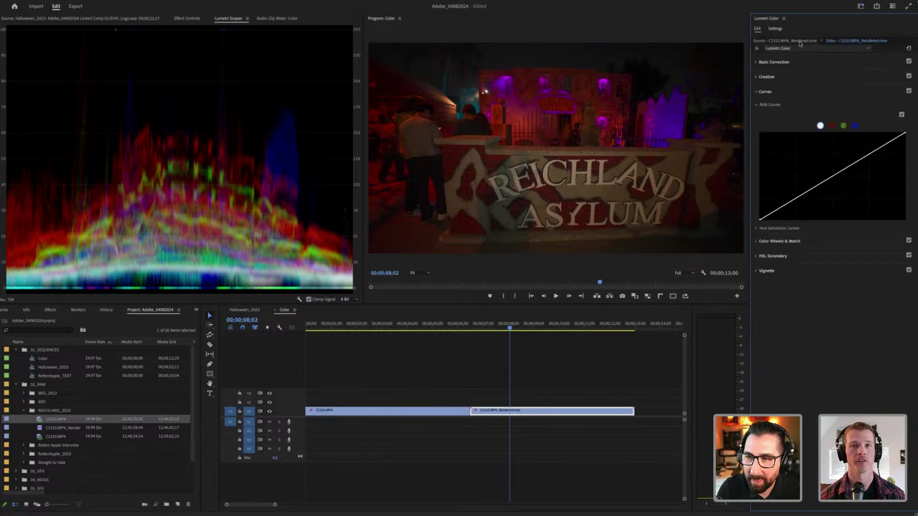
click(800, 41)
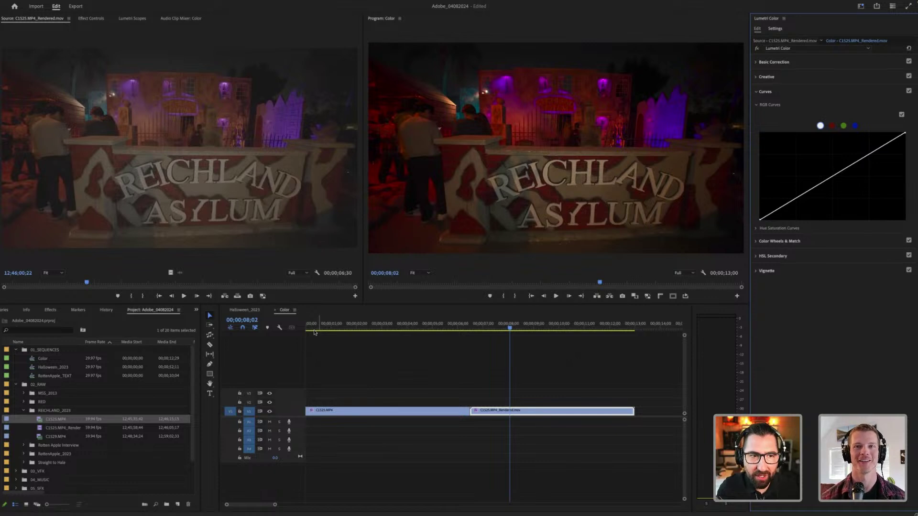
click(410, 369)
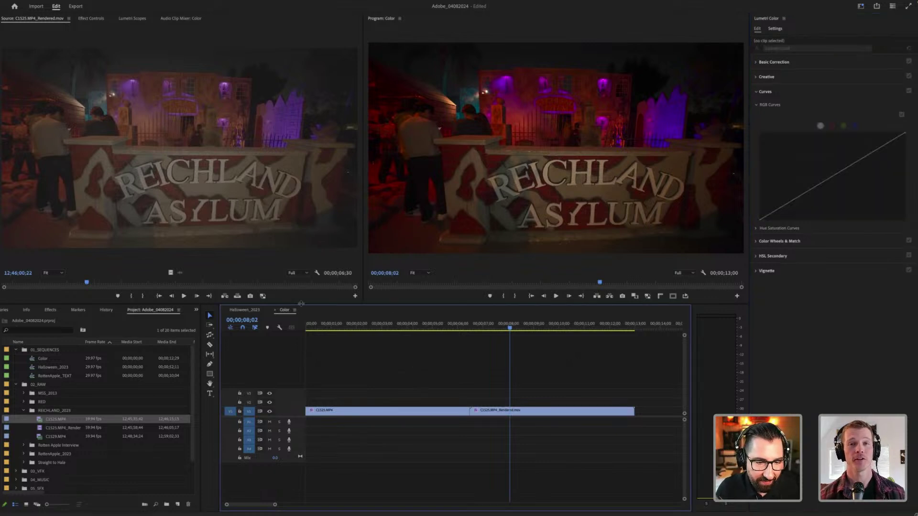
Step: Enlarge the timeline and project area vertically and close the Lumetri Color panel
drag(301, 303, 321, 230)
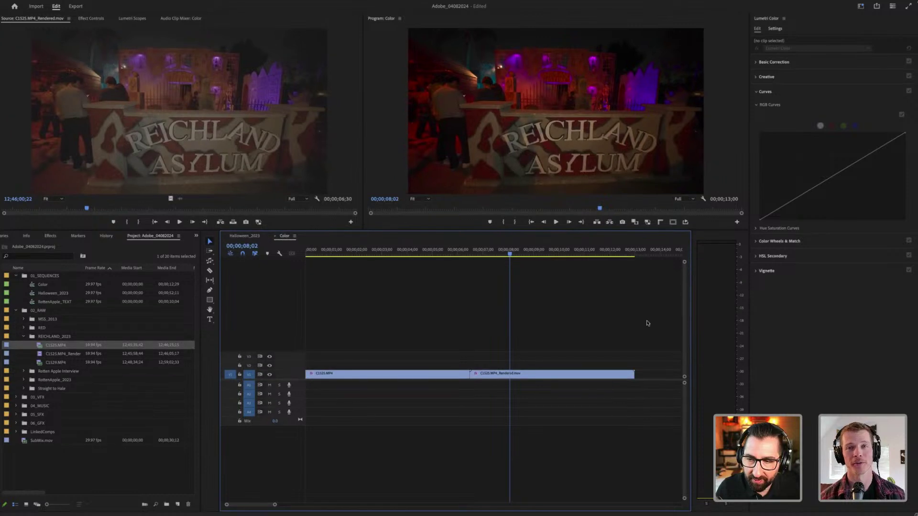
click(783, 18)
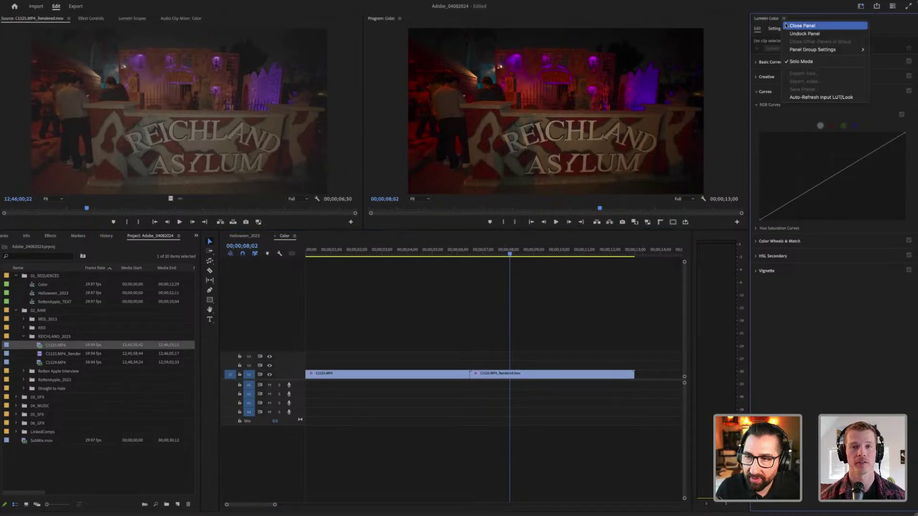
click(801, 25)
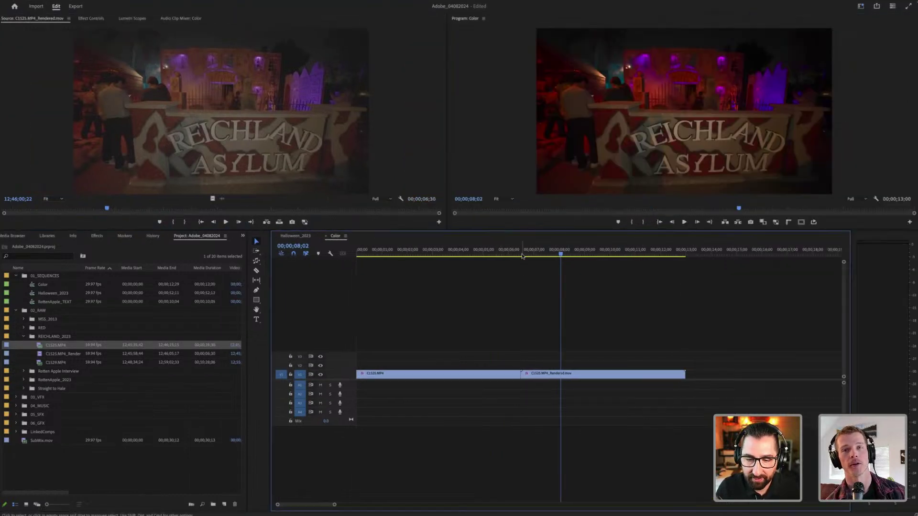
Step: Move the Color sequence playhead to 00;00;05;18 and collapse the REICHLAND_2023 bin in the project
click(500, 255)
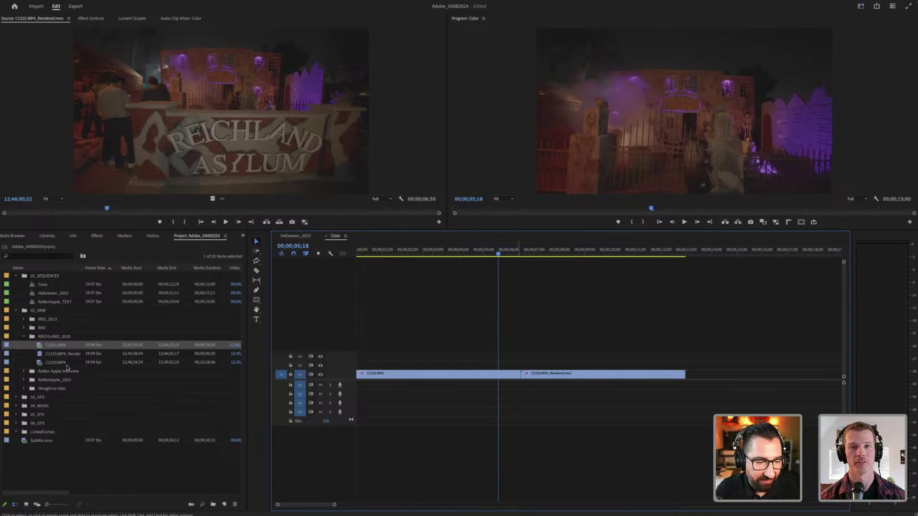
click(23, 337)
click(413, 293)
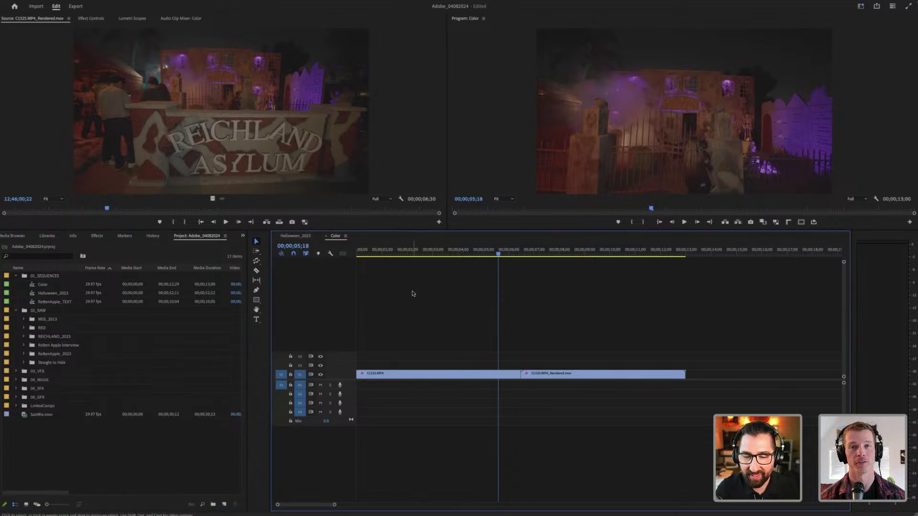
Step: Open the RottenApple_TEXT sequence and return to the Color sequence
double_click(33, 302)
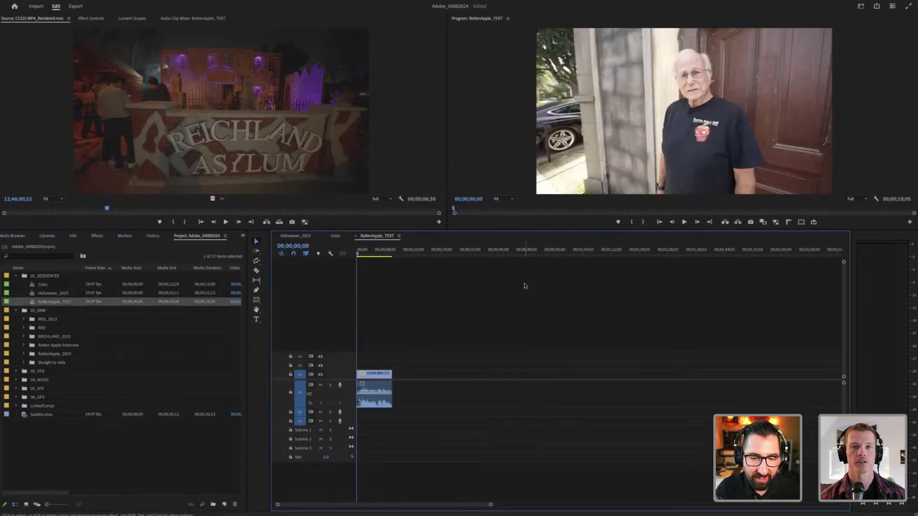
click(336, 236)
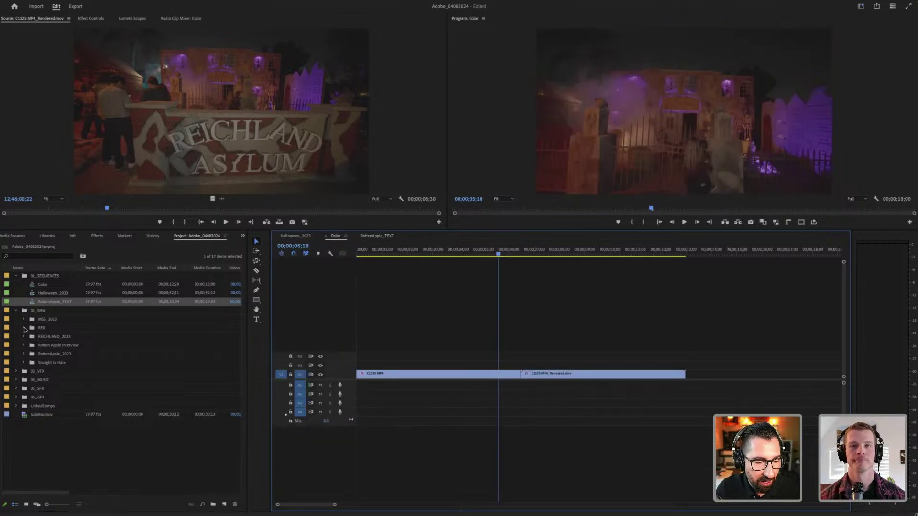
Step: Expand the RED bin, load its R3D clip as the source and move to the off-road vehicle shot at 00;08;50;13
click(23, 327)
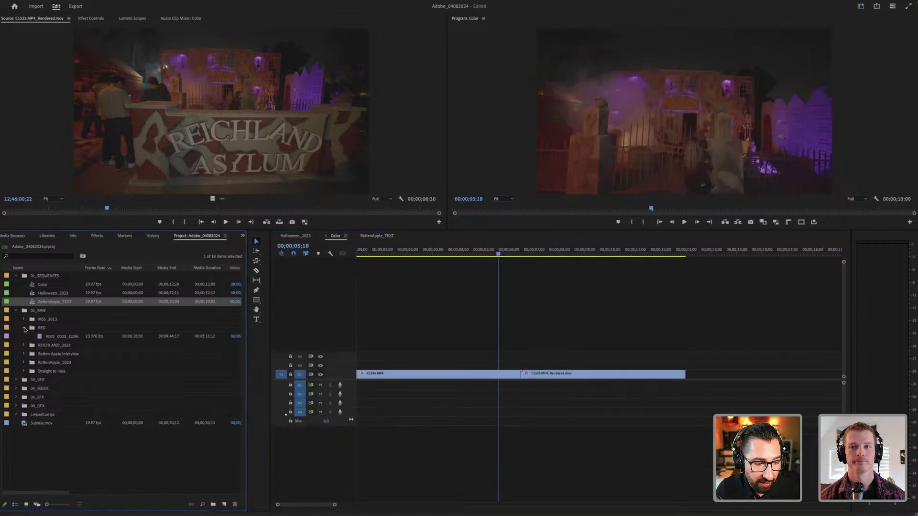
double_click(52, 337)
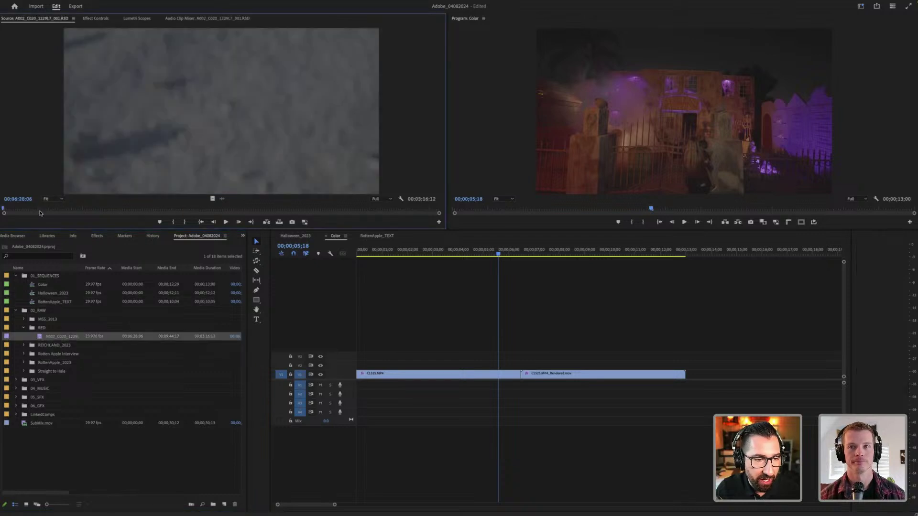
drag(34, 209, 319, 207)
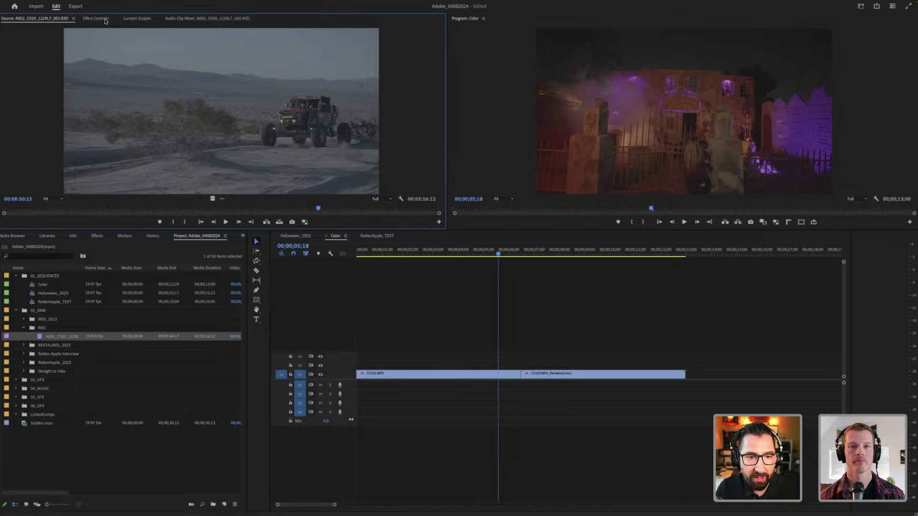
click(42, 339)
click(160, 111)
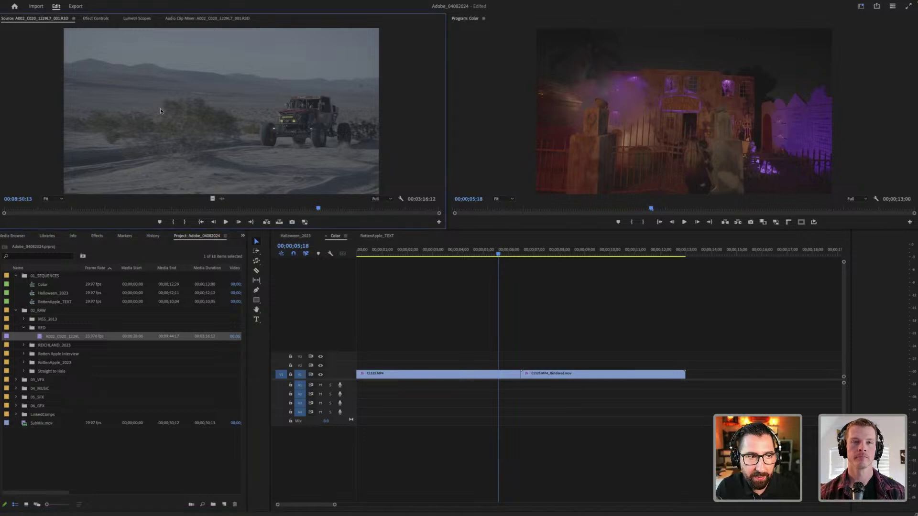
Step: Examine the R3D clip's RED source settings, from image pipeline and decoding through color decision list, curves and output transform
click(97, 19)
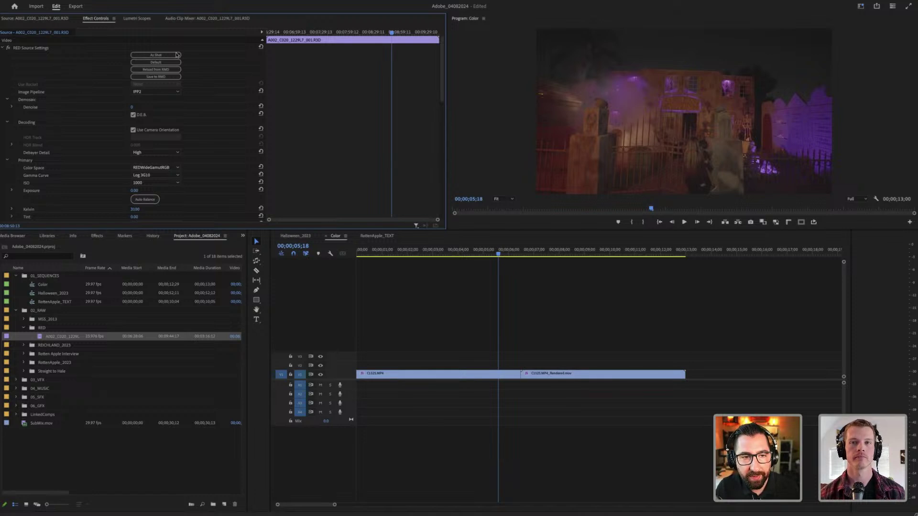
drag(442, 54, 448, 177)
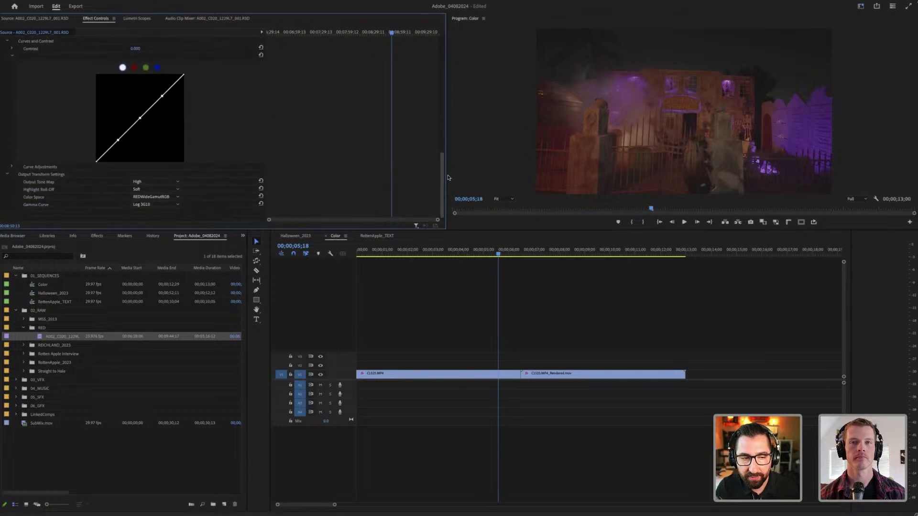
scroll(262, 113, up, 10)
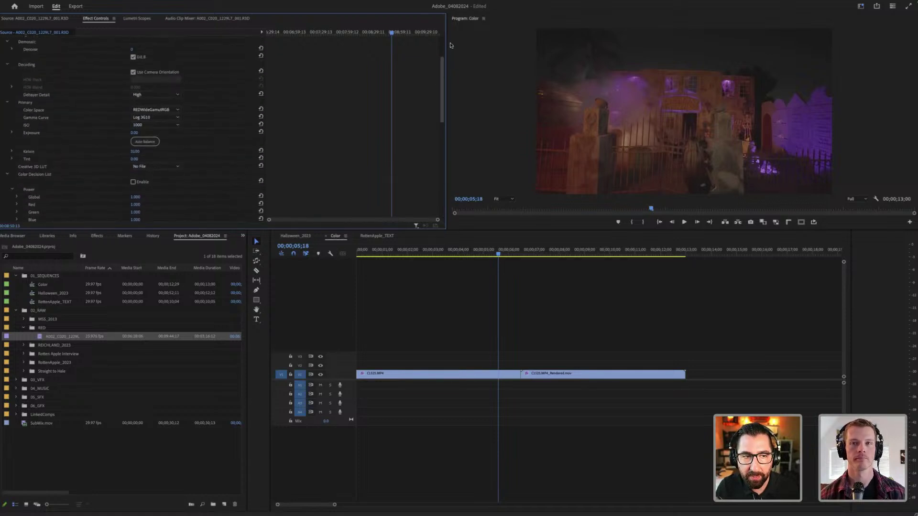
scroll(206, 121, down, 6)
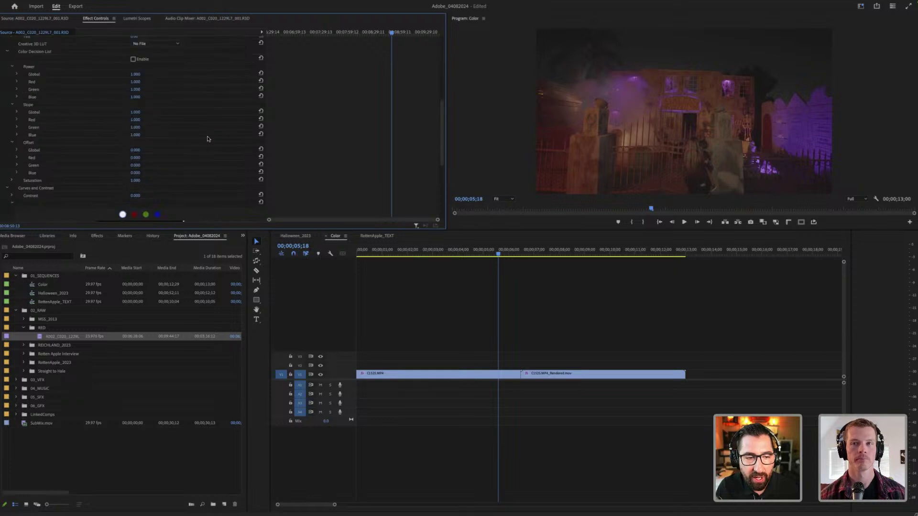
scroll(207, 139, down, 5)
scroll(207, 139, up, 4)
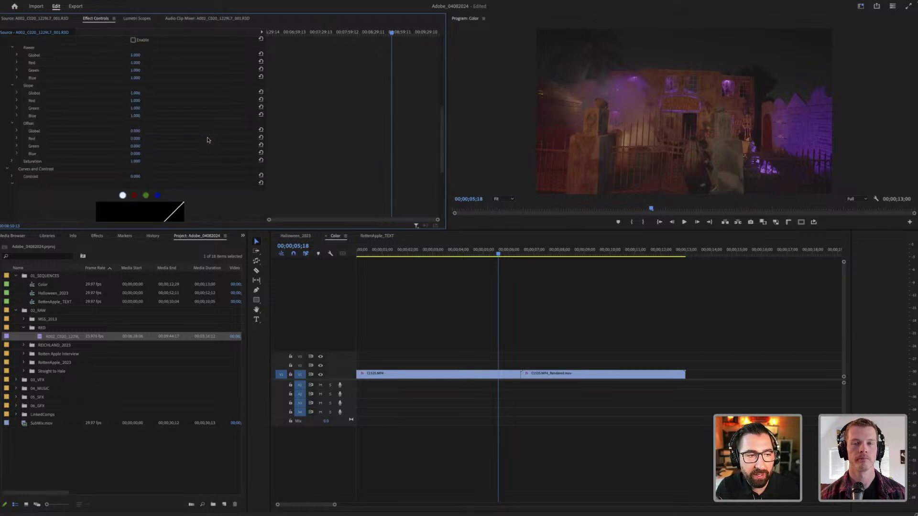
scroll(207, 140, up, 1)
scroll(207, 139, up, 2)
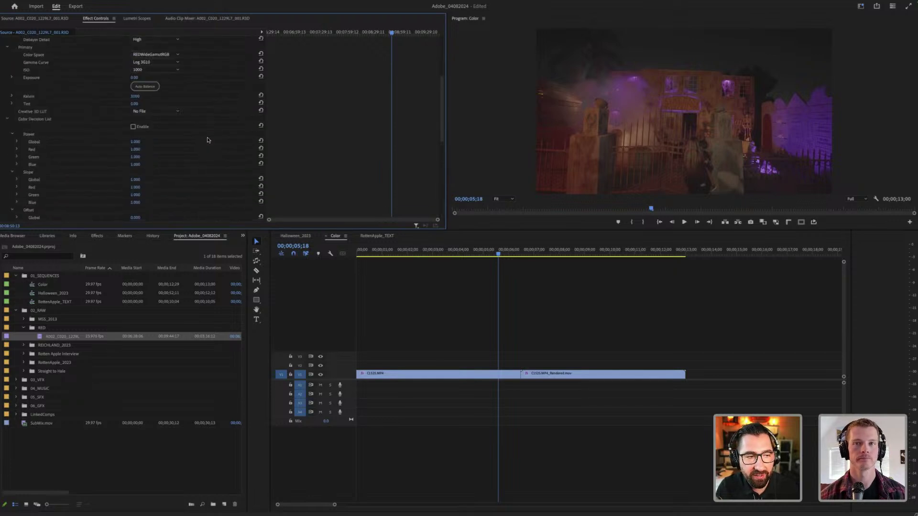
scroll(200, 126, up, 1)
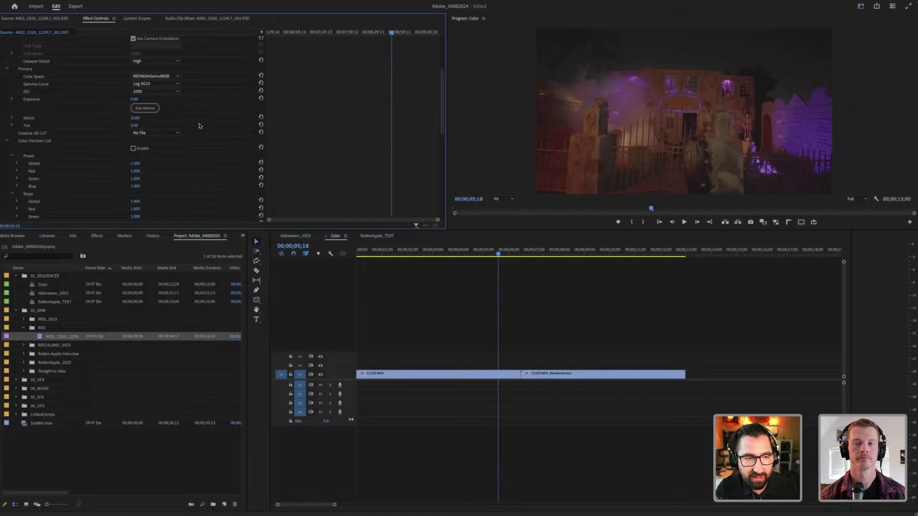
scroll(199, 126, up, 3)
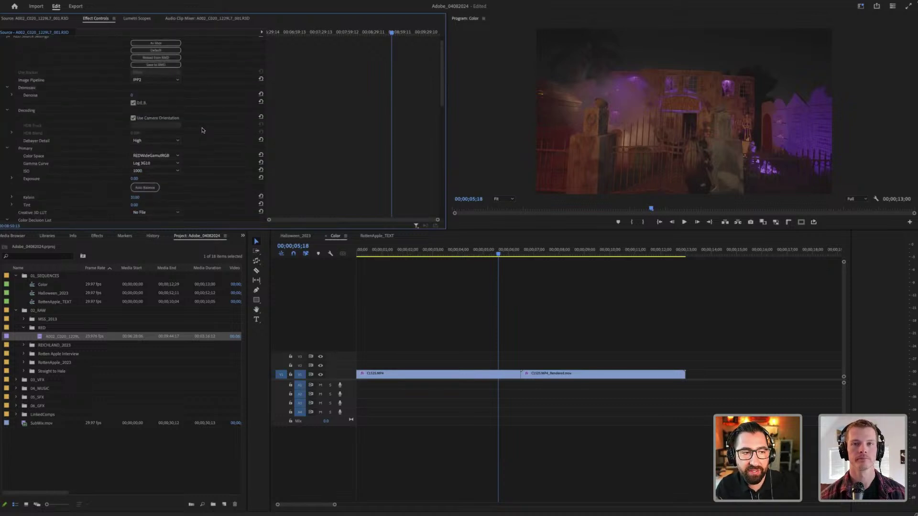
Step: Mark a range of about 53 seconds in the R3D clip, ending at 00;09;04;12, and place it after the rendered clip on V1
double_click(40, 337)
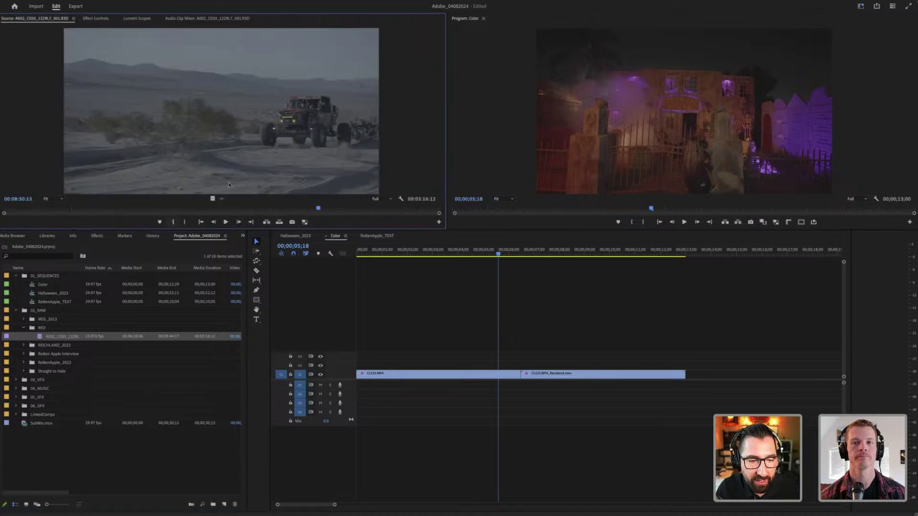
drag(229, 209, 350, 202)
key(i)
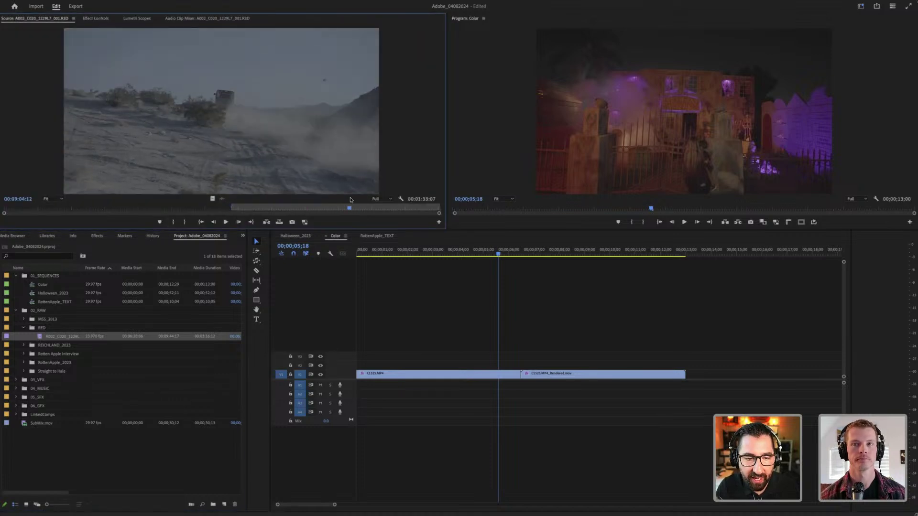
key(o)
drag(208, 199, 708, 378)
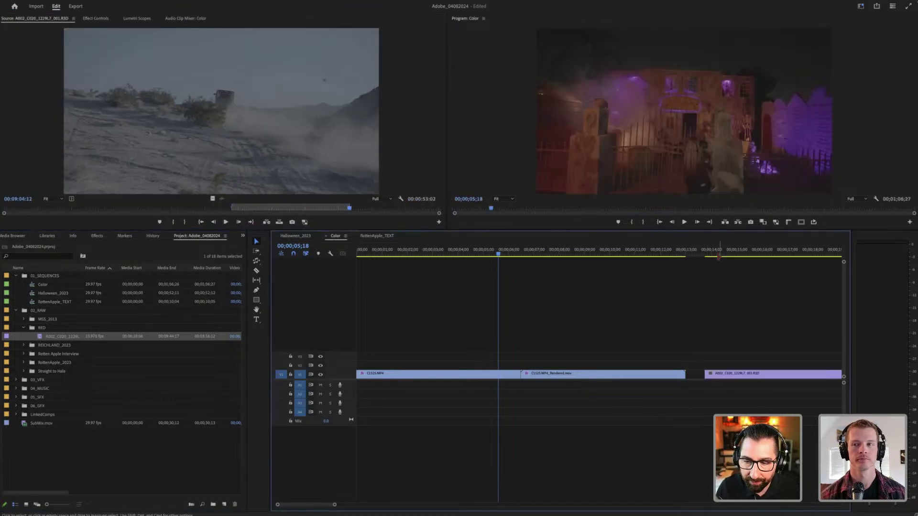
Step: Fit the R3D clip in the Color sequence to the sequence's frame size
scroll(625, 348, down, 5)
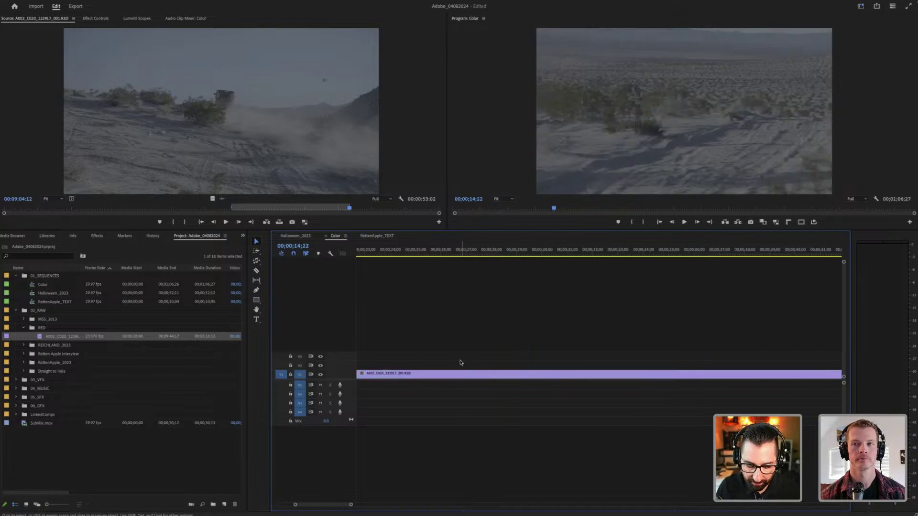
key(backslash)
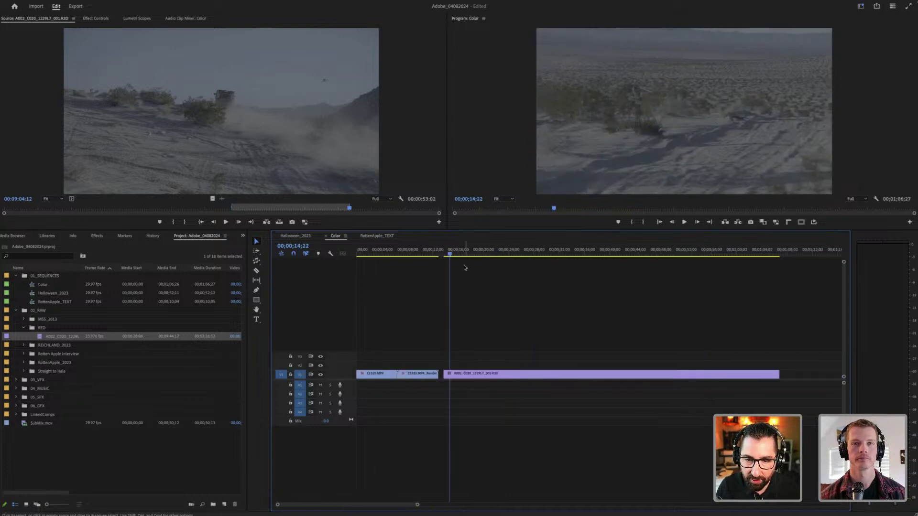
right_click(475, 375)
click(505, 436)
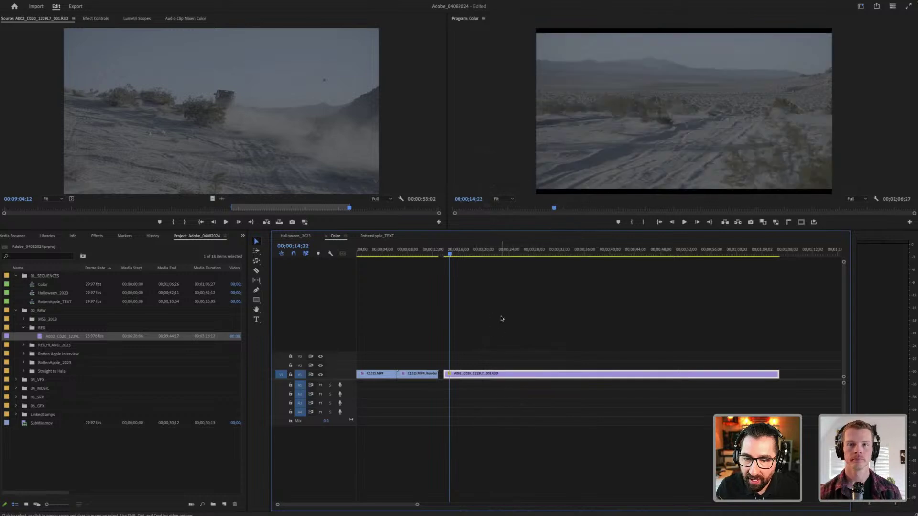
Step: Increase the R3D clip's Scale until the image fills the frame without black bars, and deselect the clip
click(96, 19)
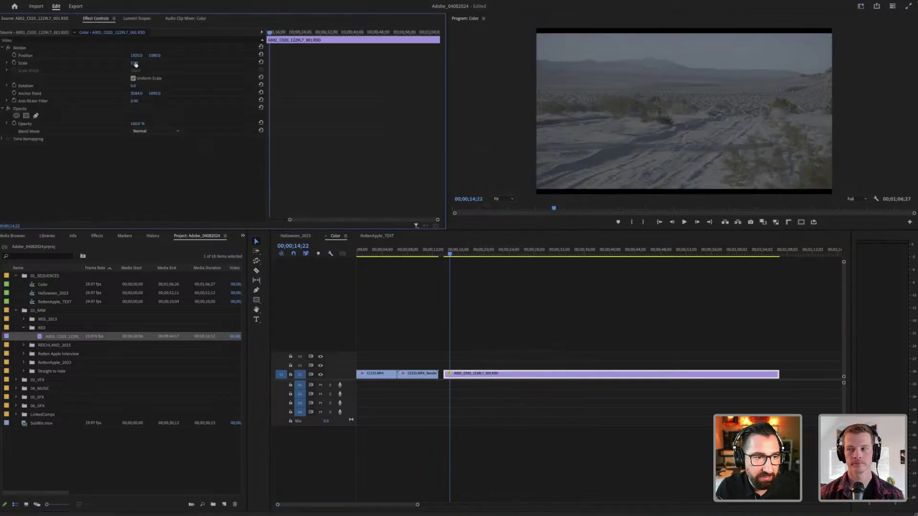
mouse_move(134, 63)
mouse_down()
mouse_move(115, 63)
mouse_move(135, 62)
mouse_up()
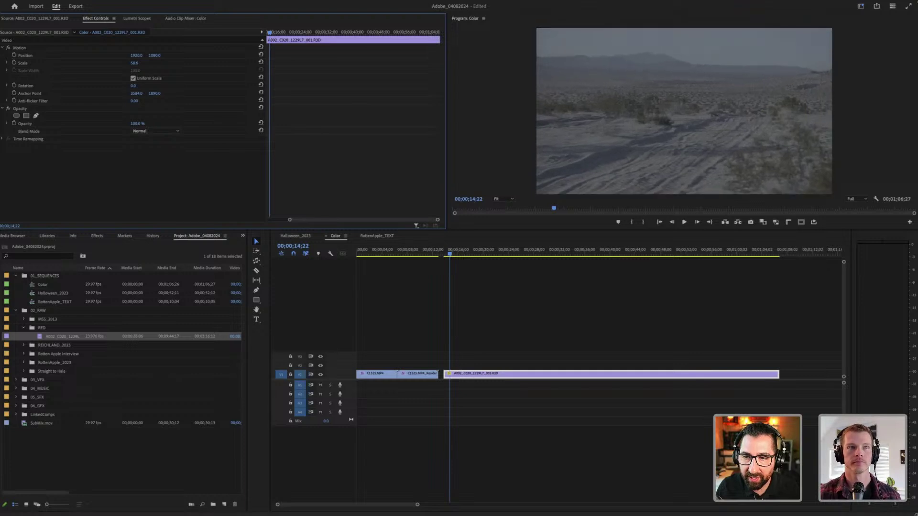
click(537, 321)
Step: At 00;00;23;12, show the RED source settings of the sequence's R3D clip and save them to RMD
drag(460, 258, 504, 256)
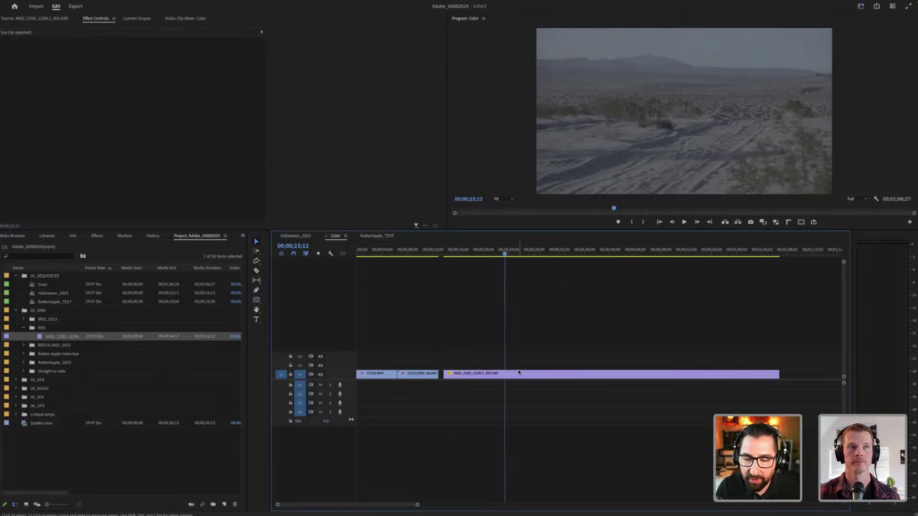
click(507, 373)
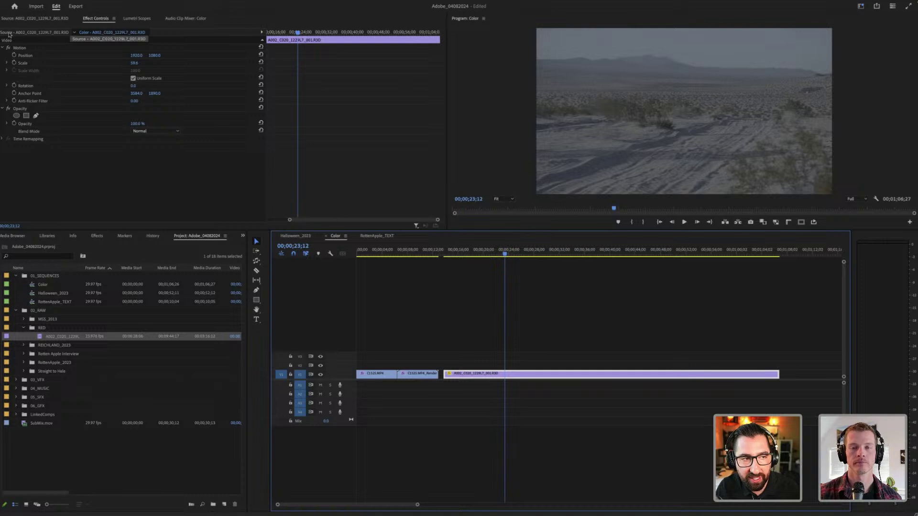
click(33, 32)
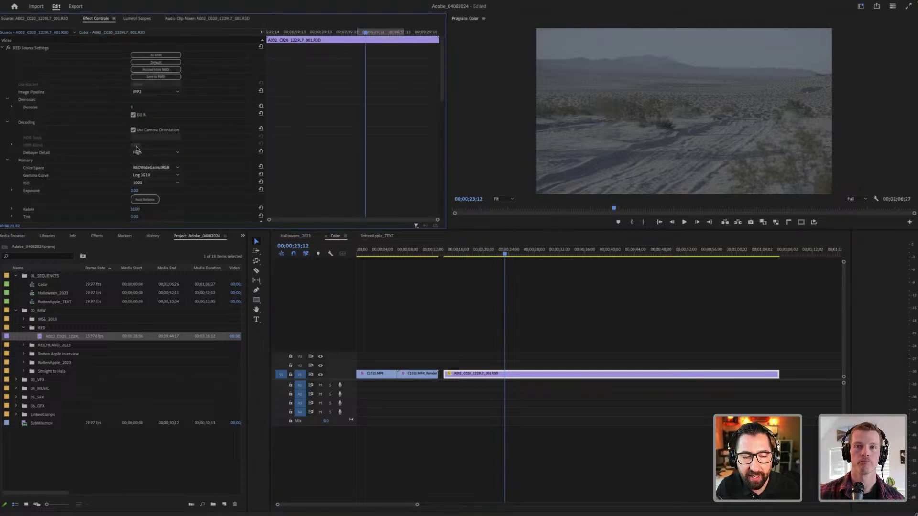
scroll(198, 125, down, 5)
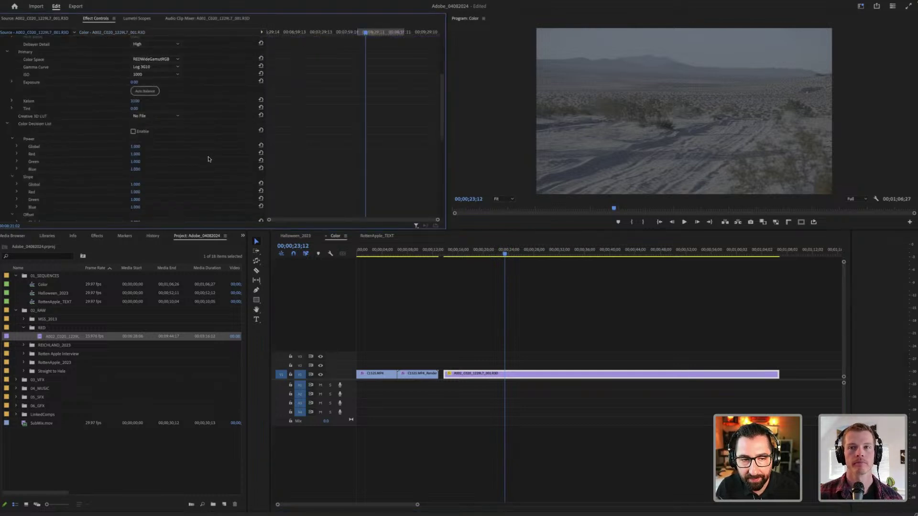
scroll(208, 159, up, 1)
click(178, 78)
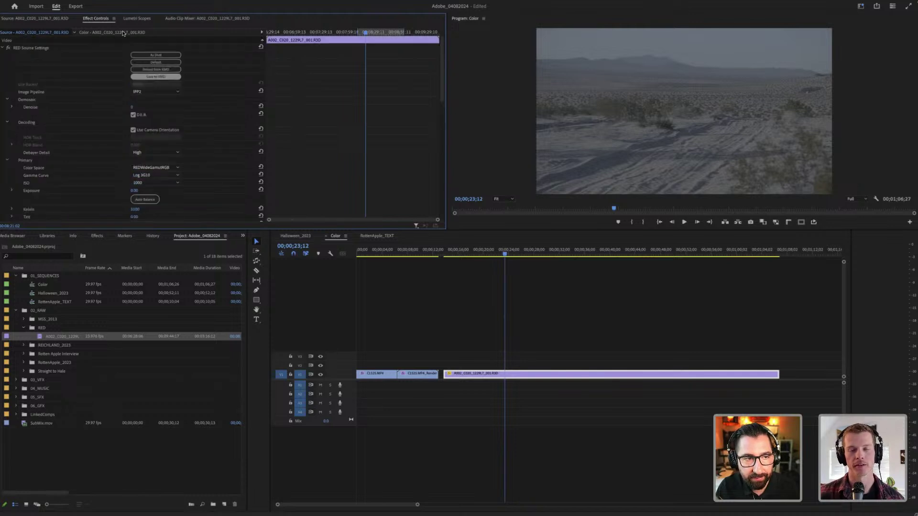
Step: Compare the R3D clip's RED source settings with its Motion and Opacity settings in the Color sequence
click(122, 33)
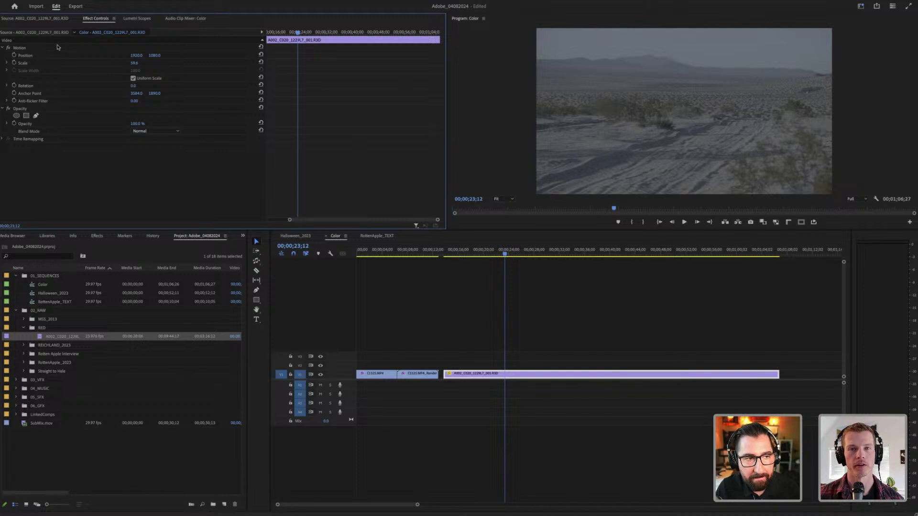
click(228, 113)
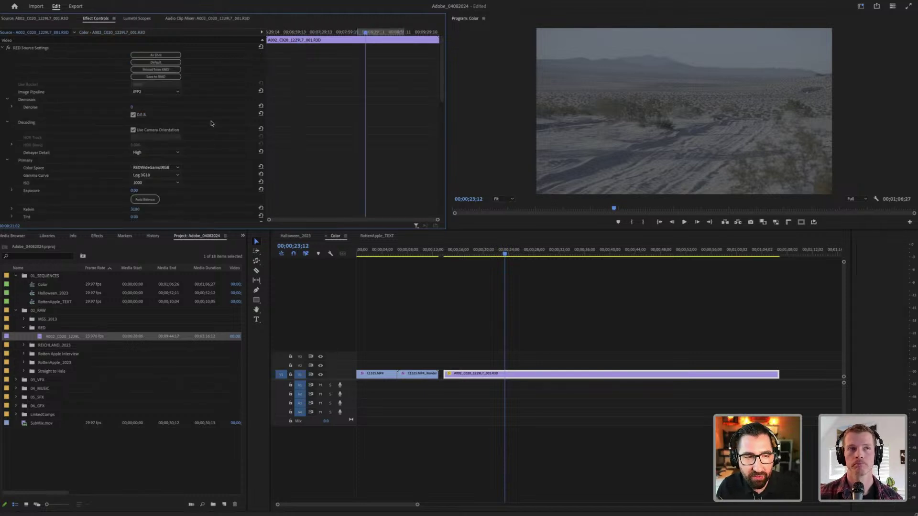
click(116, 32)
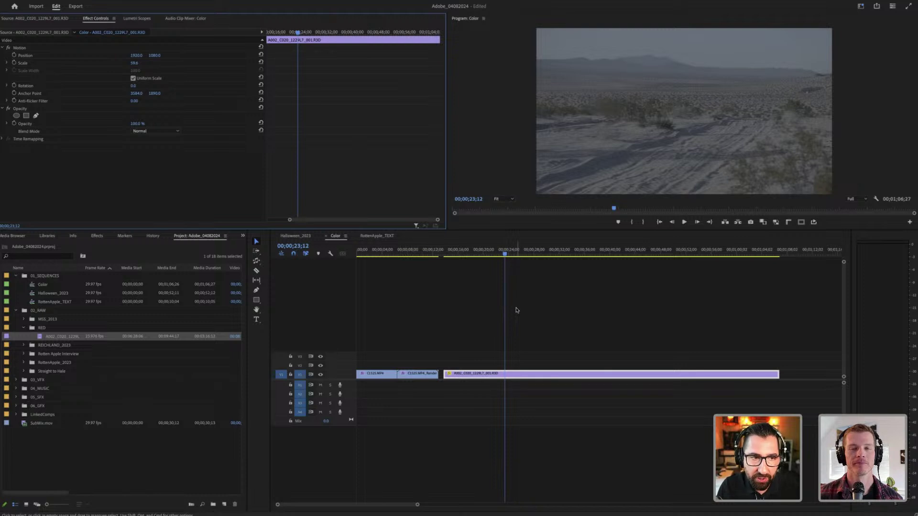
Step: Delete the R3D clip from the Color sequence, return the playhead to the start, and collapse the RED bin
drag(537, 354, 564, 396)
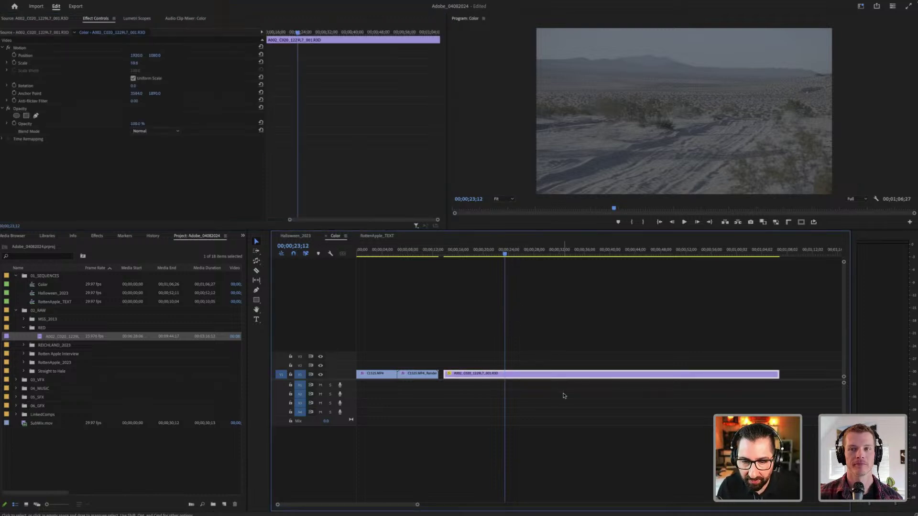
key(Delete)
key(minus)
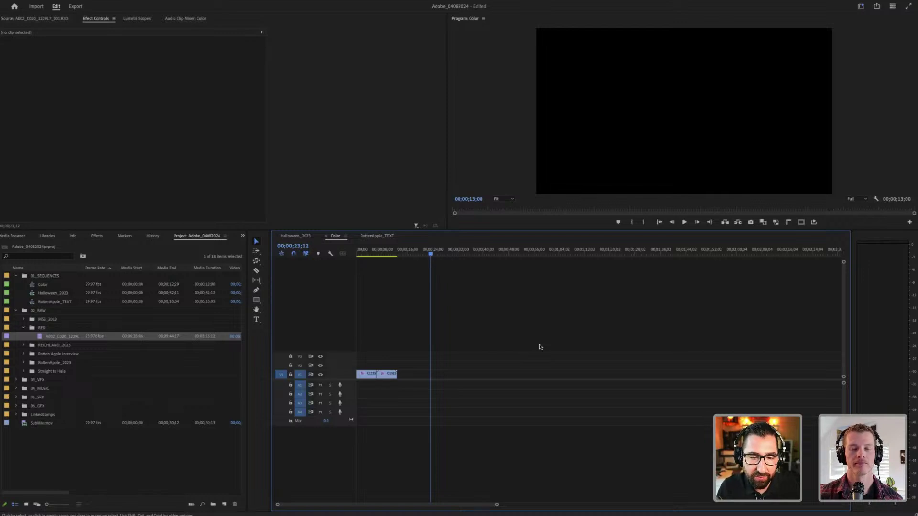
drag(406, 251, 359, 251)
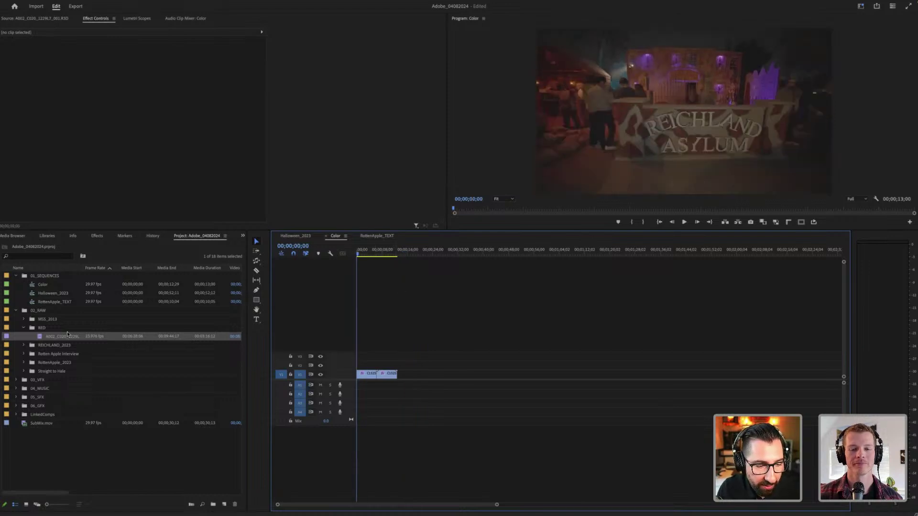
click(30, 329)
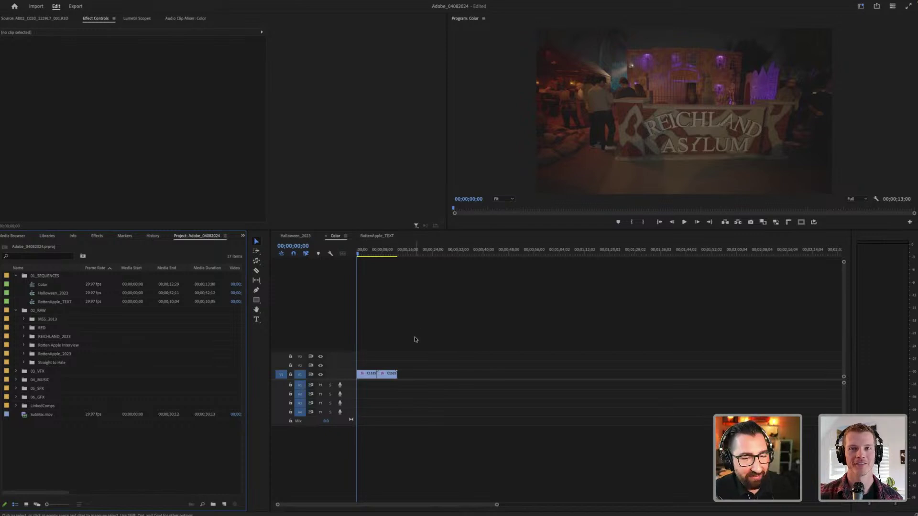
Step: Switch to the Halloween_2023 sequence and review the animated logo comp on Video 2 and the static logo clip that follows it
click(308, 237)
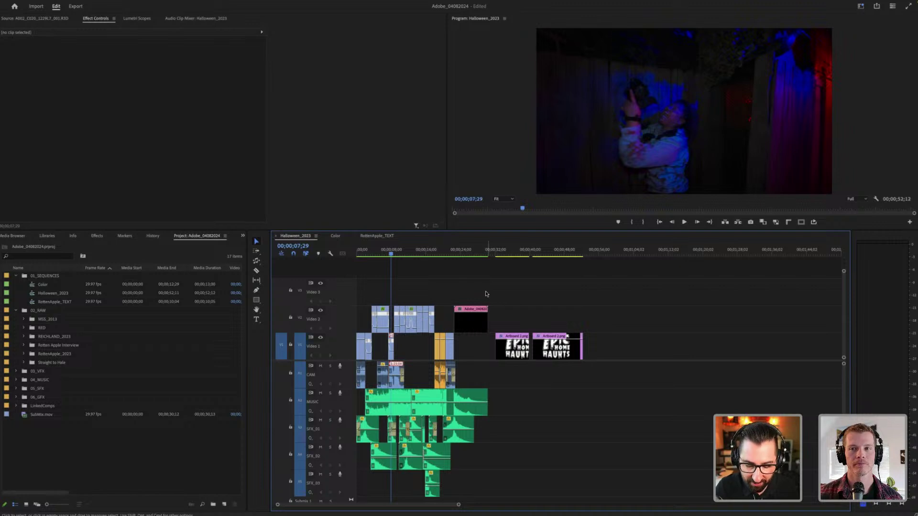
scroll(537, 289, up, 2)
scroll(538, 291, up, 2)
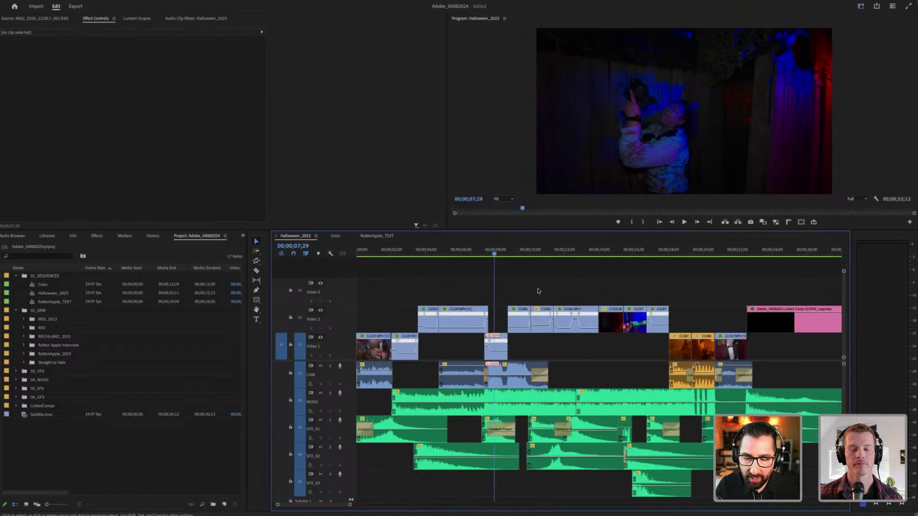
scroll(538, 291, down, 1)
scroll(539, 291, right, 3)
click(532, 251)
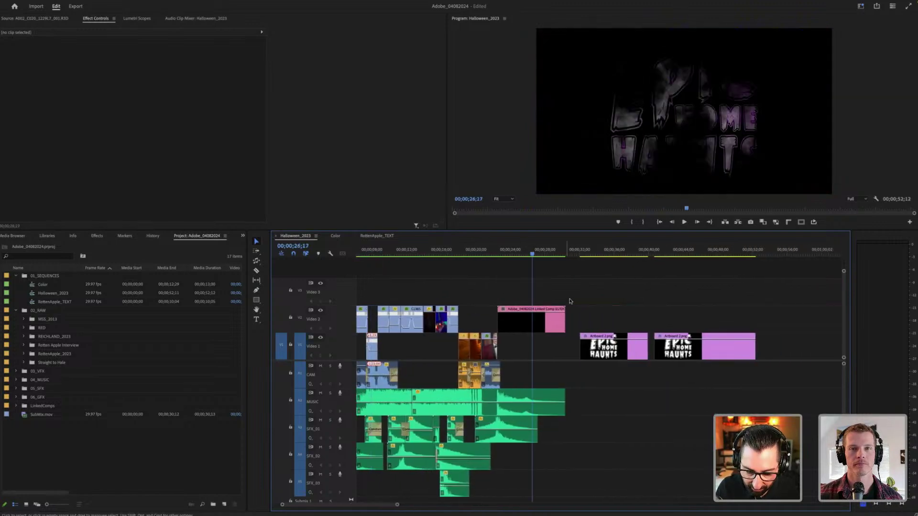
scroll(570, 302, up, 2)
scroll(516, 287, right, 2)
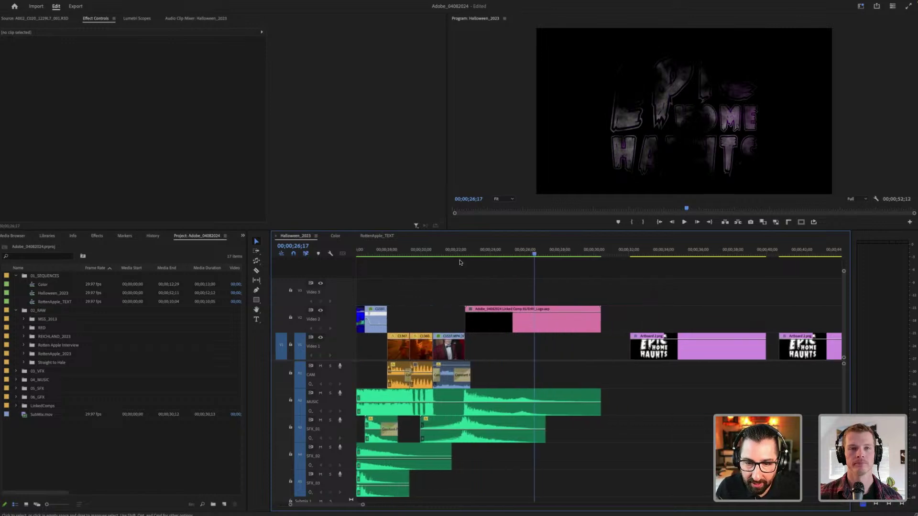
click(462, 254)
drag(468, 255, 545, 270)
click(649, 251)
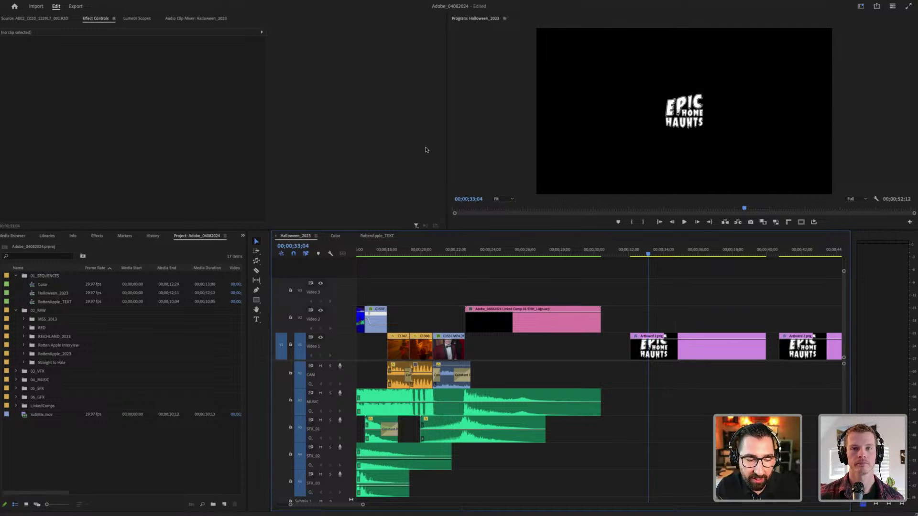
Step: Place EHH_logo_MAIN.ai from the 04_GFX bin on Video 1 at 00;00;26;14, below the linked comp clip, and disable the comp clip
click(16, 397)
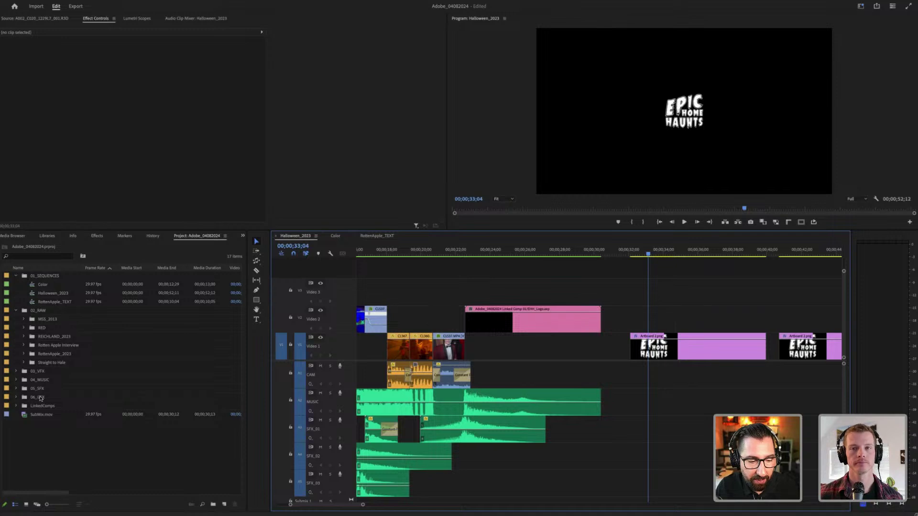
click(52, 415)
drag(52, 415, 533, 346)
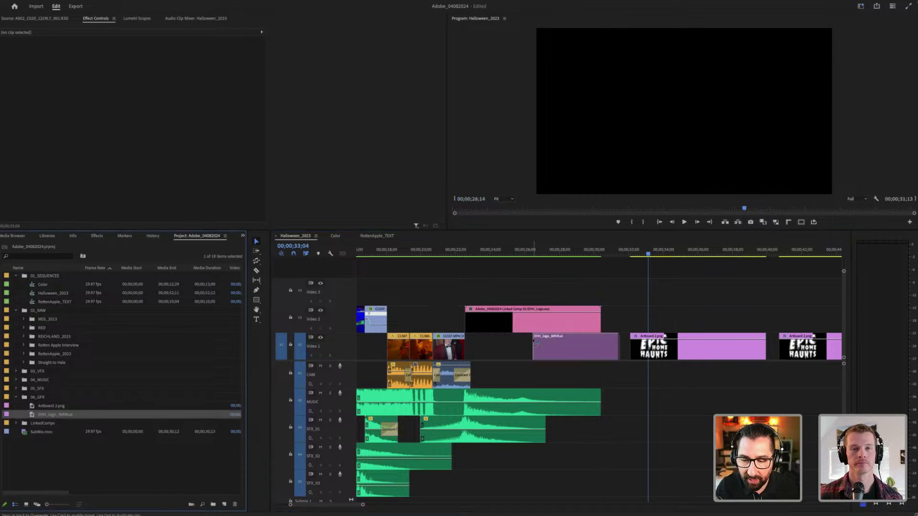
click(571, 251)
click(564, 319)
key(shift+e)
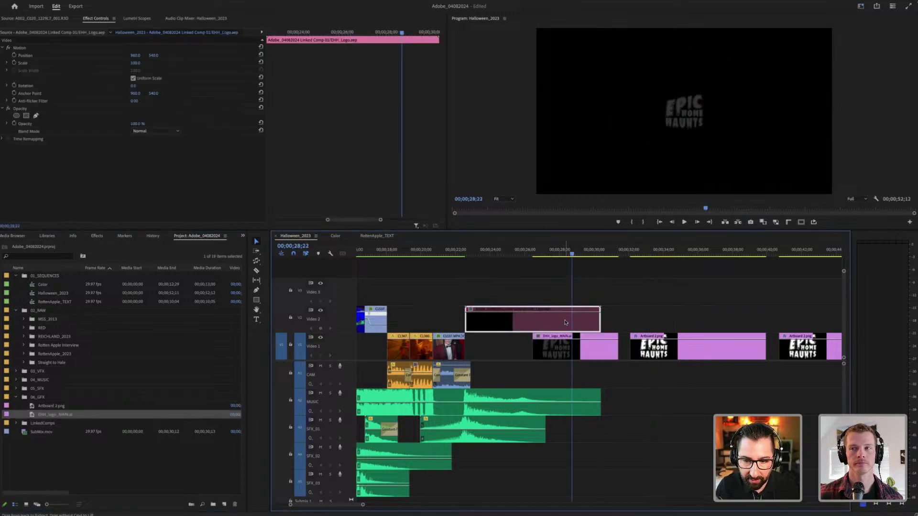
Step: Scale the EHH_logo_MAIN.ai clip on Video 1 up to about 300% and deselect it
click(598, 346)
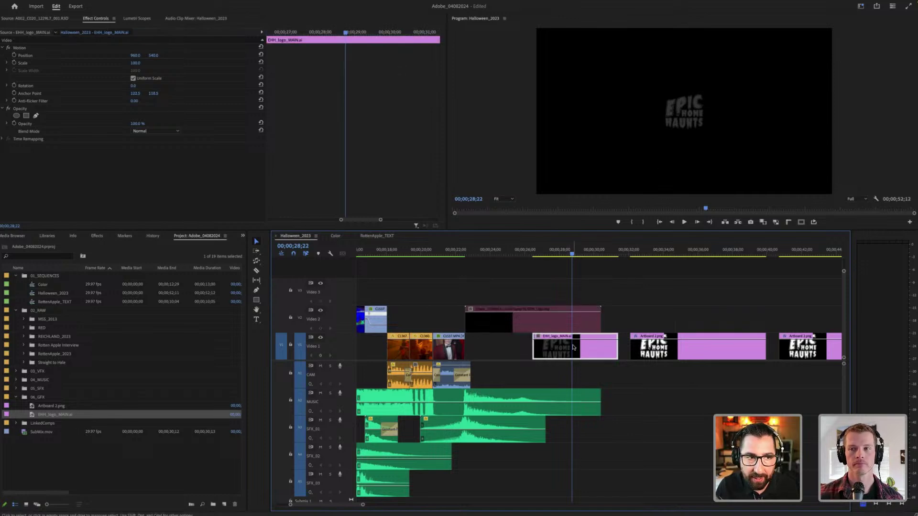
click(140, 65)
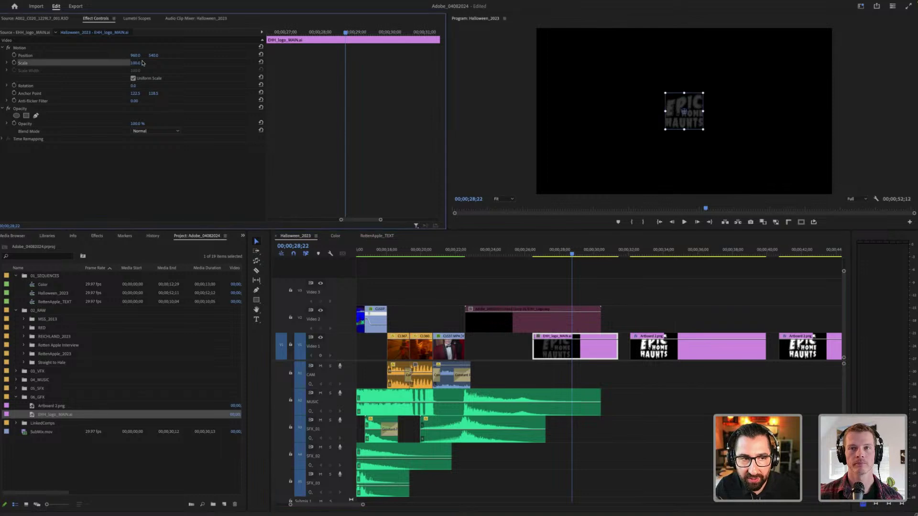
text(300)
key(Return)
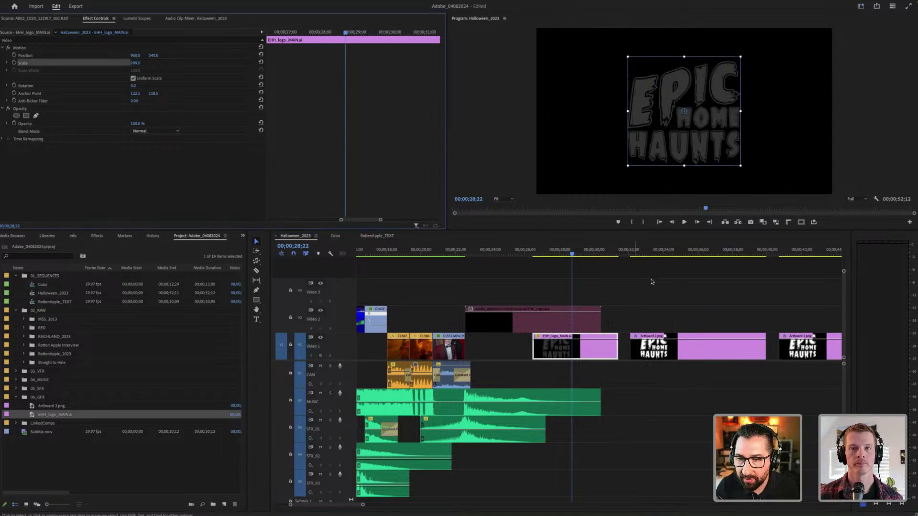
click(656, 284)
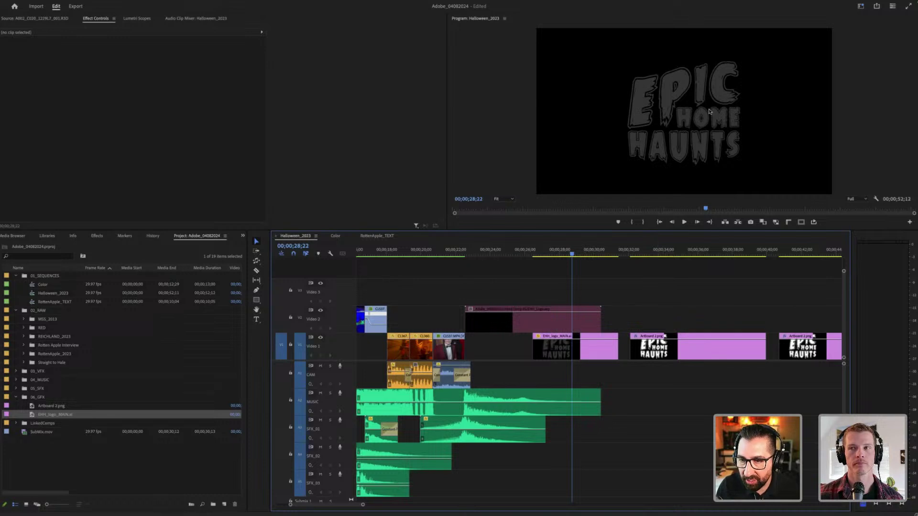
Step: Delete the EHH_logo_MAIN.ai clip from Video 1 and re-enable the linked comp clip on Video 2
click(572, 357)
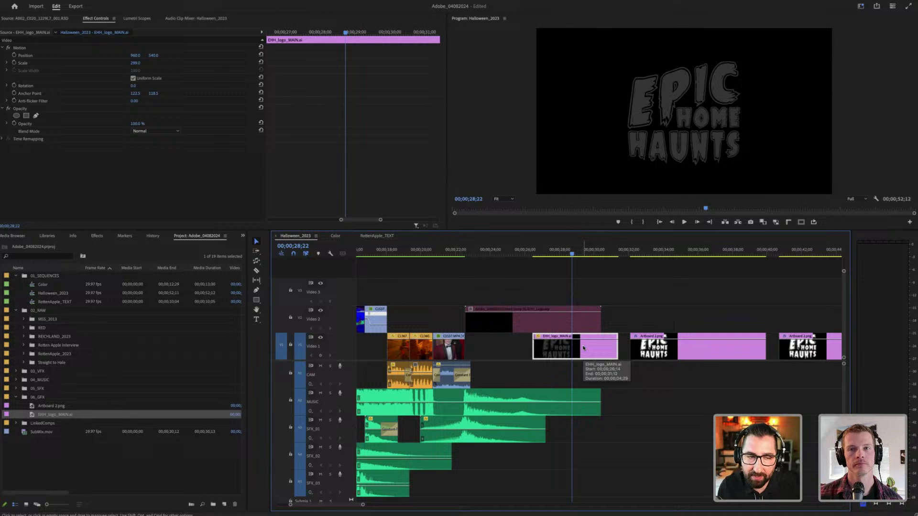
key(Delete)
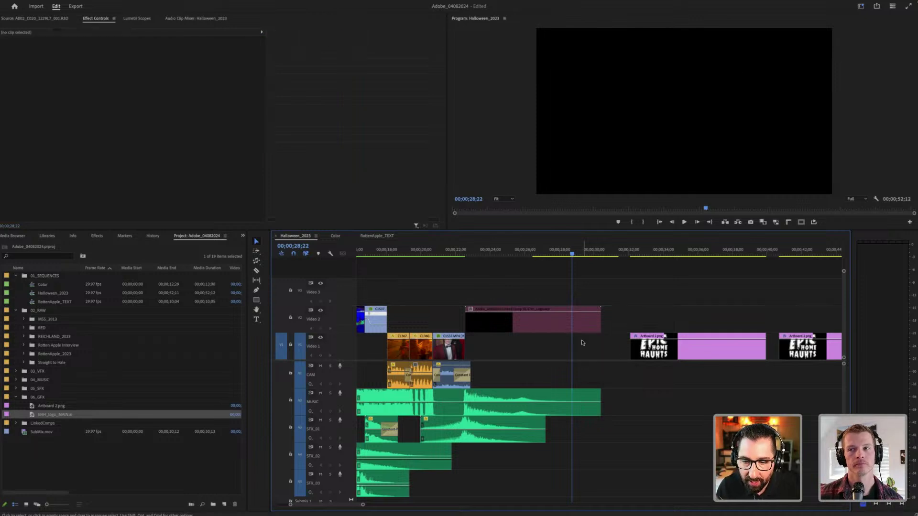
click(575, 327)
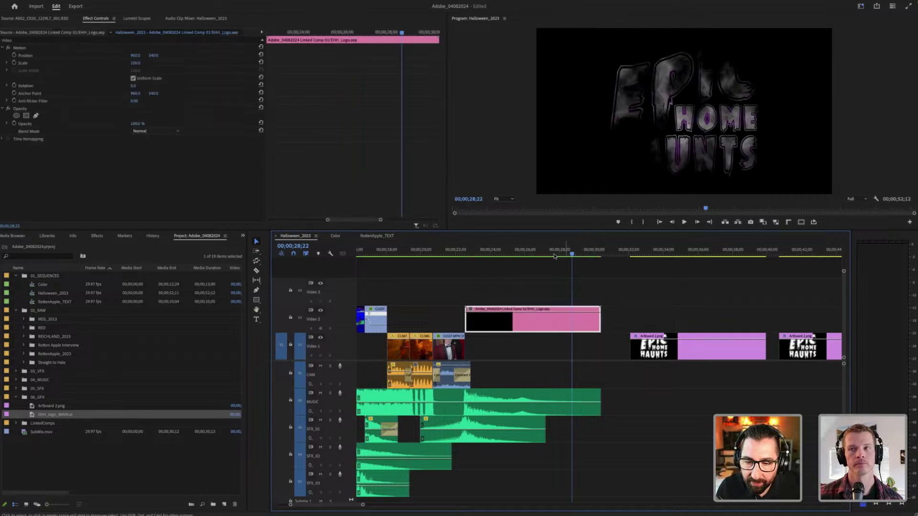
Step: Play and scrub through the logo animation of the linked comp clip on Video 2
click(484, 251)
key(space)
drag(543, 257, 562, 267)
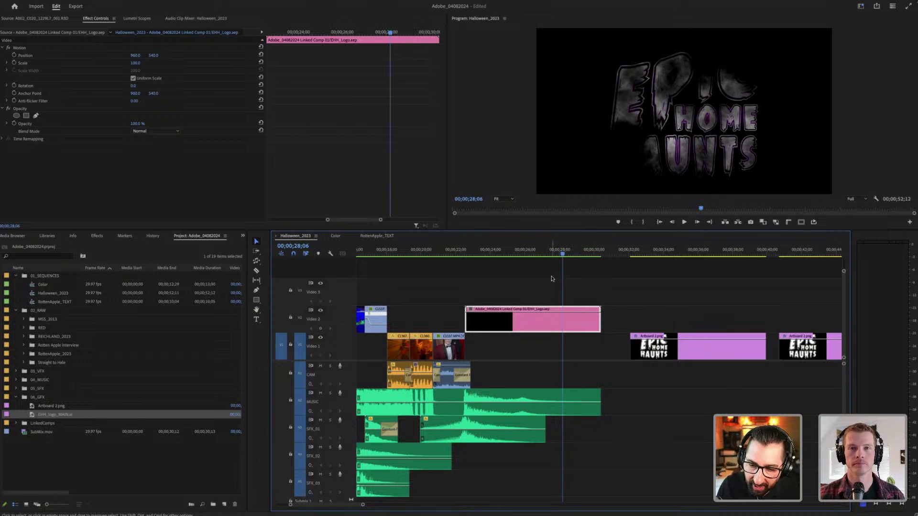
mouse_move(554, 253)
mouse_down()
mouse_move(489, 252)
mouse_move(553, 246)
mouse_up()
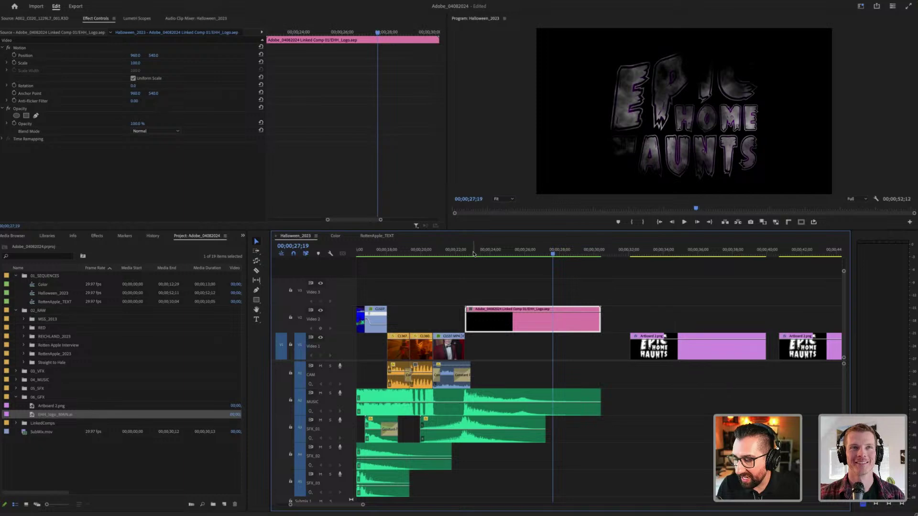
drag(473, 254, 552, 254)
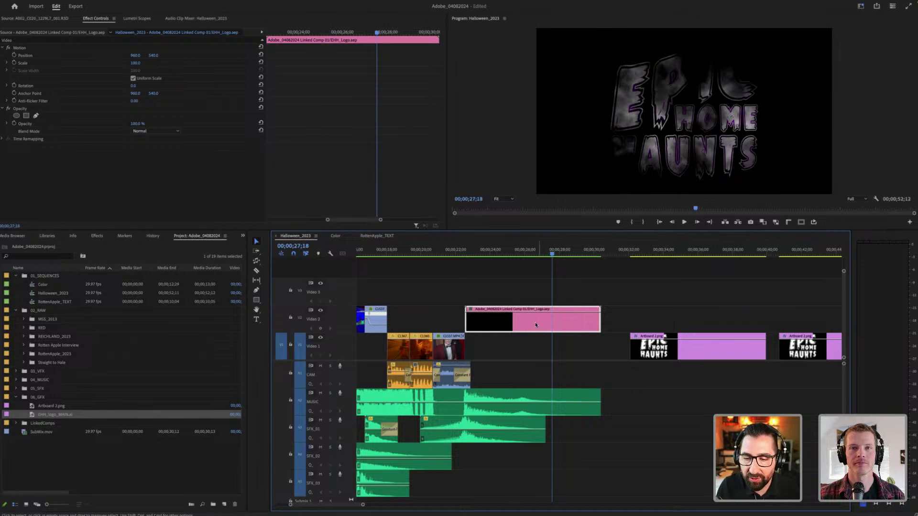
Step: Examine the Render and Replace settings for the linked comp clip, including its location choices, and close them without rendering
right_click(535, 324)
mouse_move(600, 240)
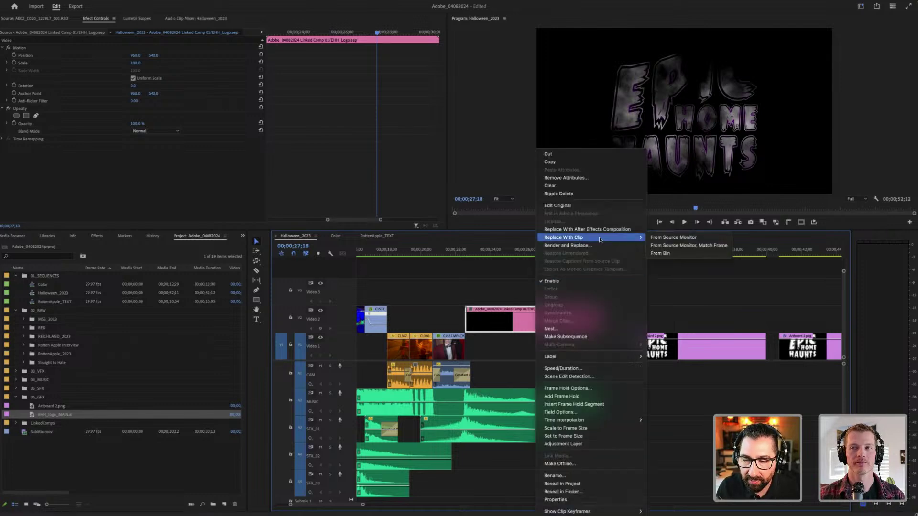
click(600, 245)
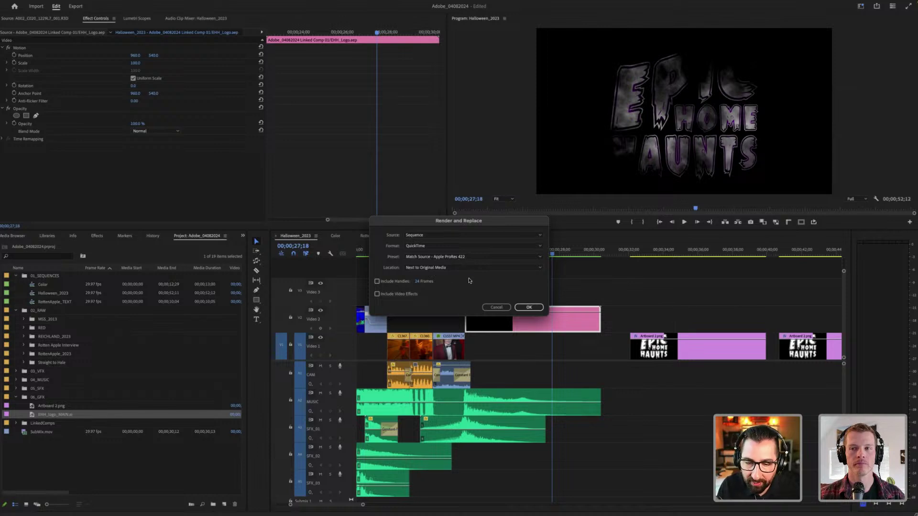
click(466, 268)
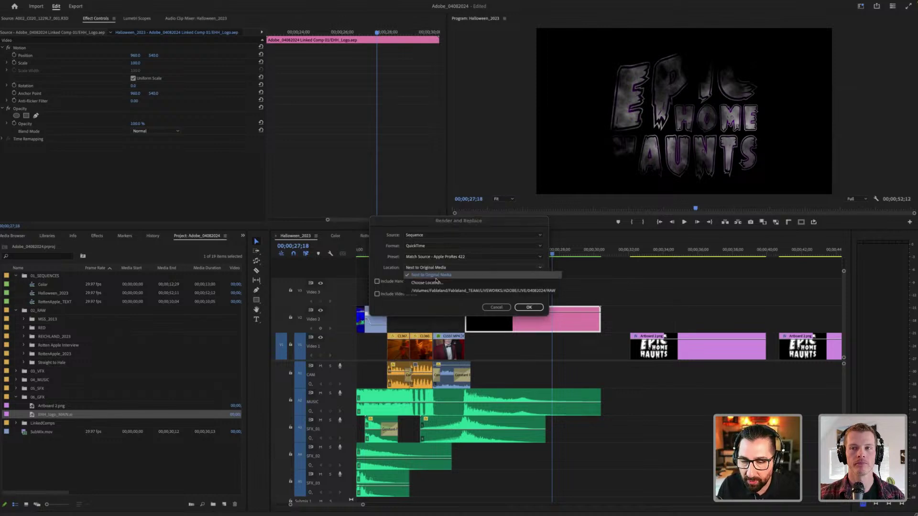
click(436, 276)
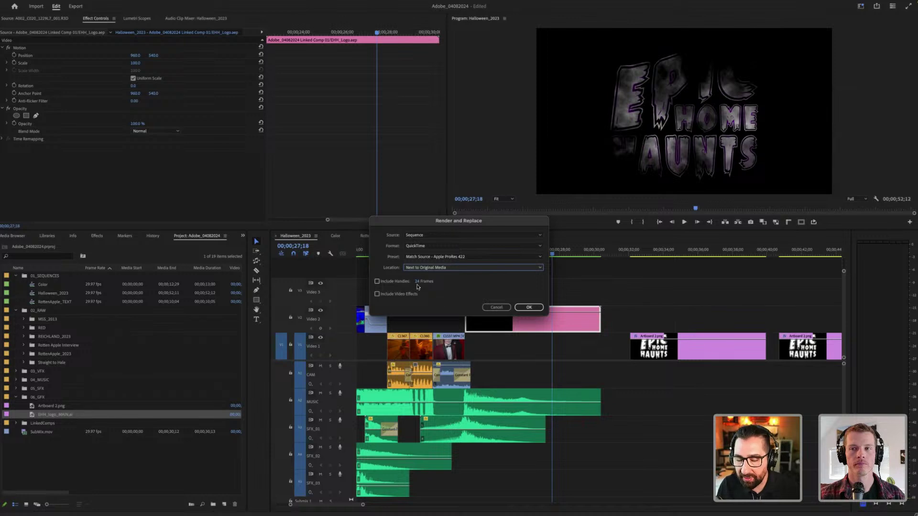
click(496, 308)
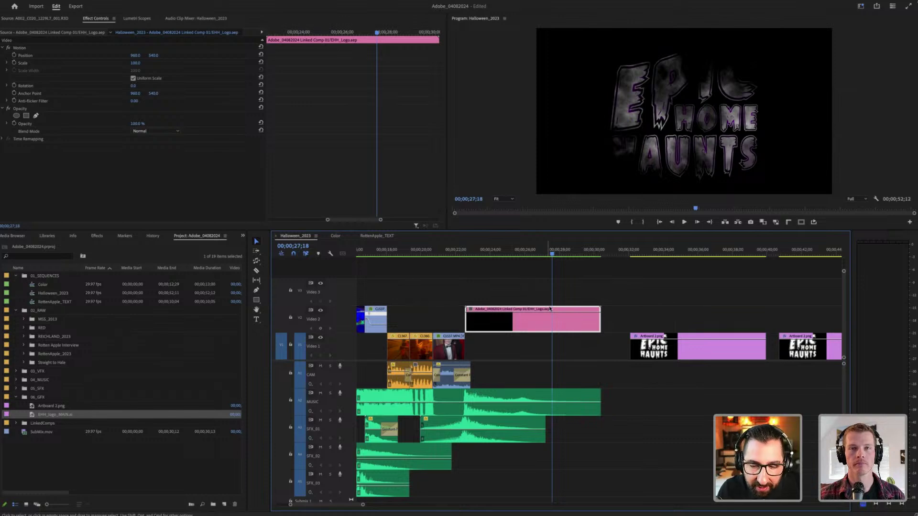
Step: Scrub to 00;00;27;24 and open the linked comp clip's EHH_Logo.aep composition in After Effects
click(545, 276)
click(538, 254)
drag(537, 254, 555, 265)
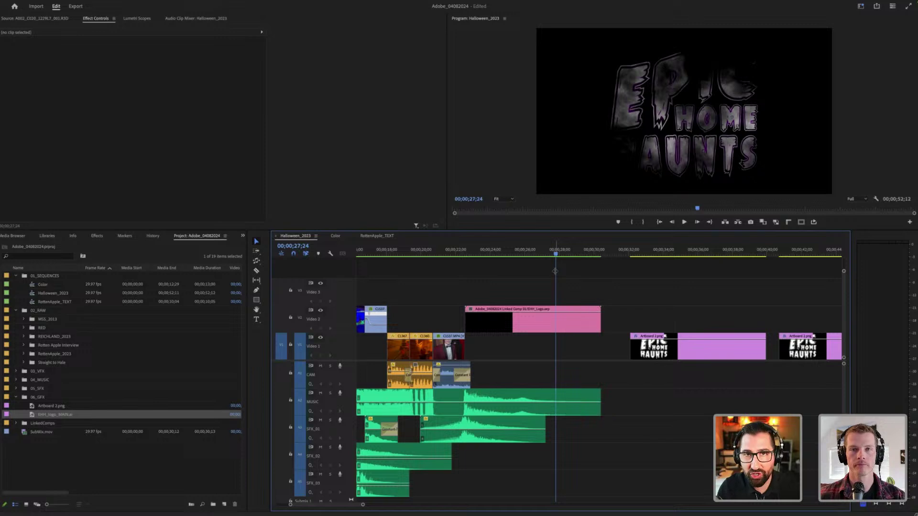
click(537, 322)
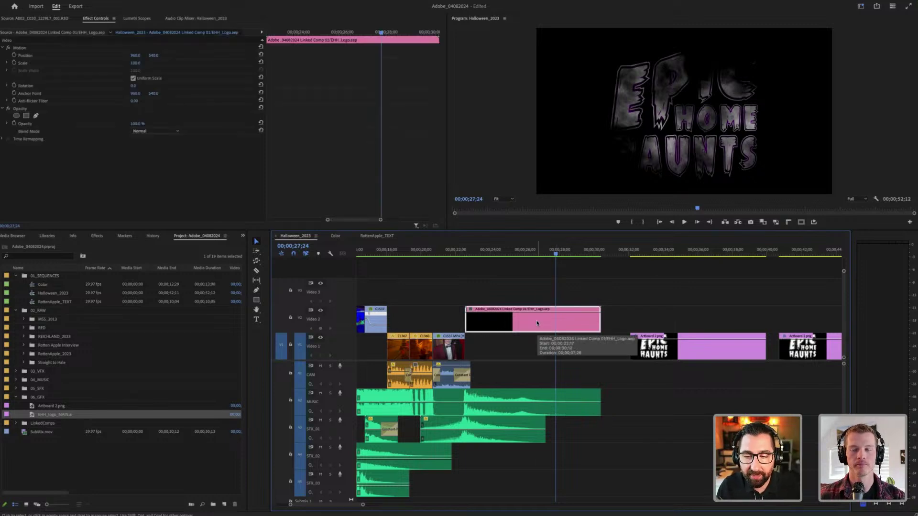
right_click(537, 323)
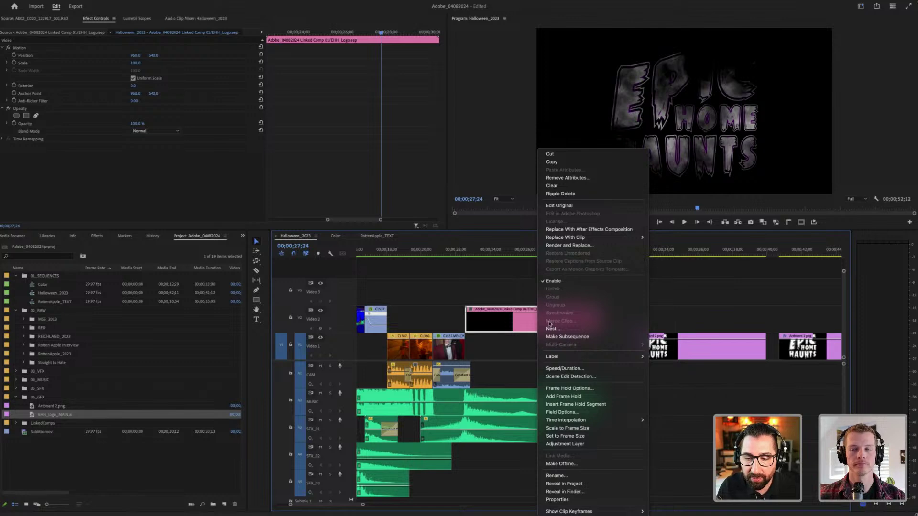
key(Escape)
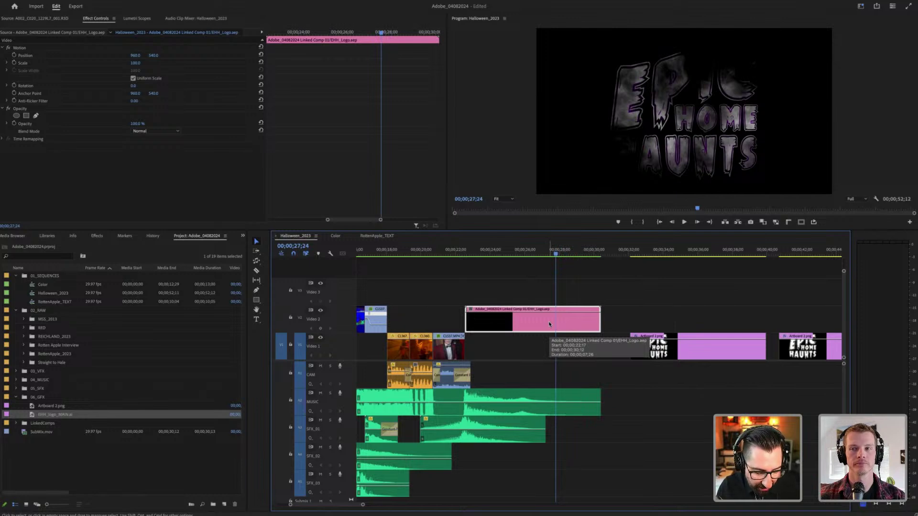
double_click(549, 324)
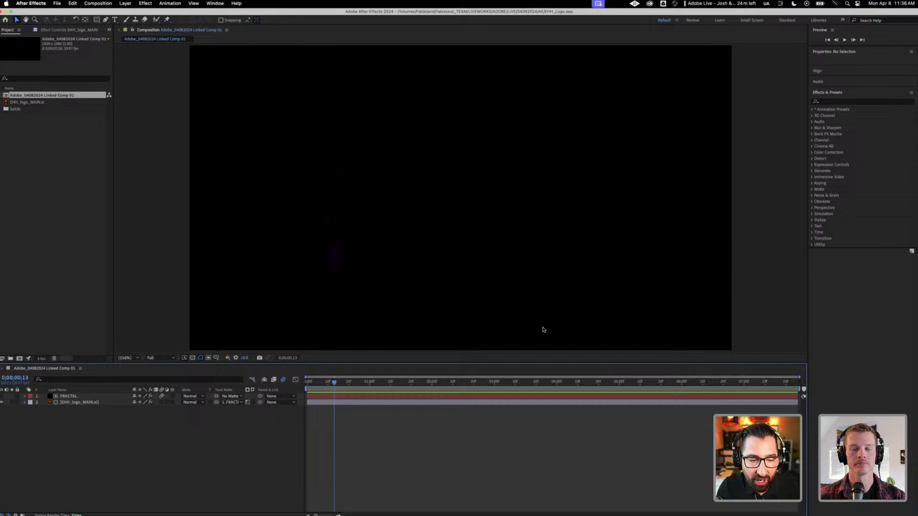
Step: Scrub through the logo animation to 0;00;04;00 and enlarge the timeline area
drag(333, 385, 613, 383)
drag(559, 399, 537, 401)
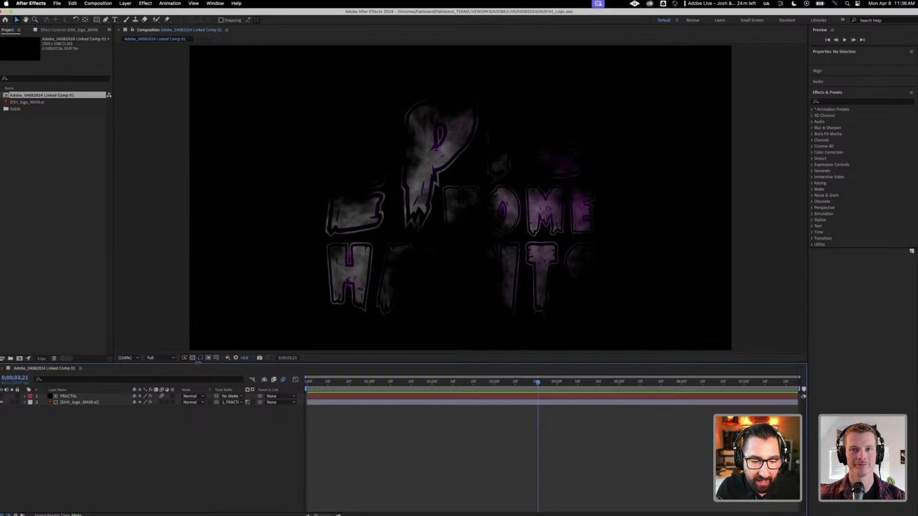
drag(201, 365, 201, 318)
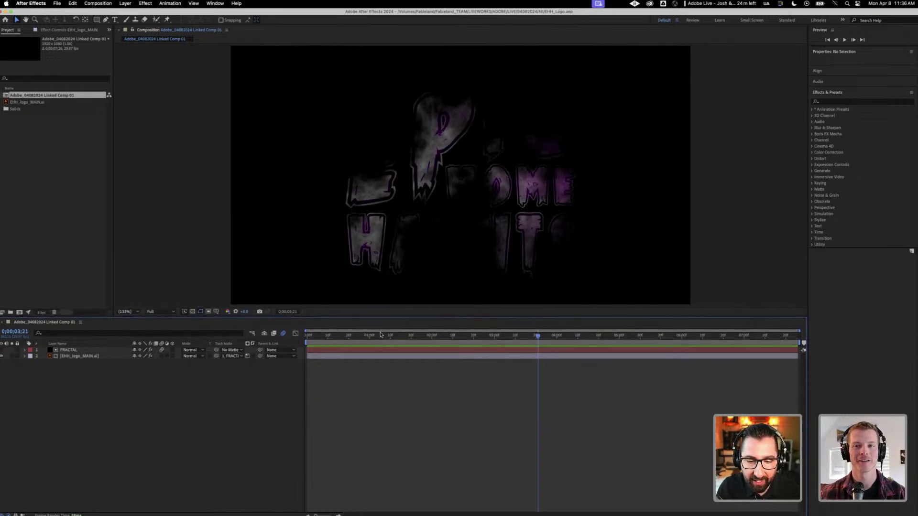
click(519, 335)
click(558, 333)
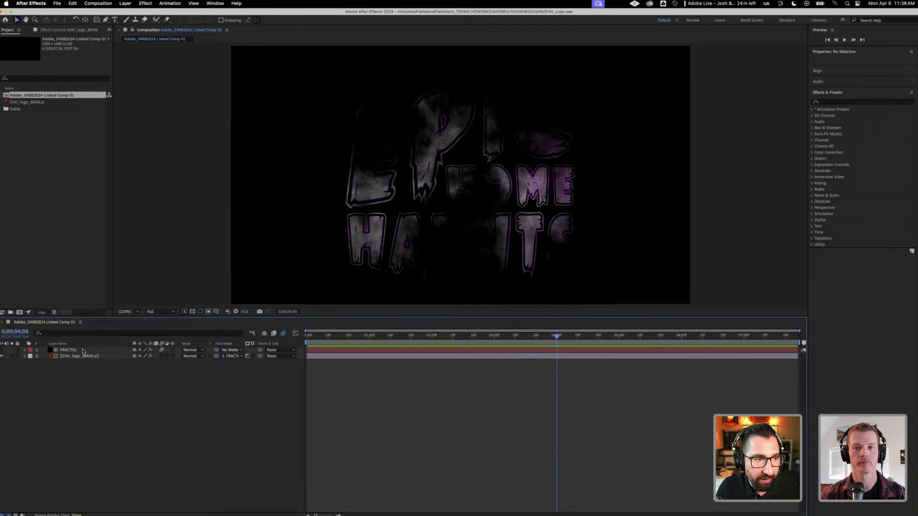
Step: Examine the FRACTAL layer's effect settings, down to the Camera Lens Blur options
click(68, 350)
click(59, 30)
scroll(98, 82, down, 2)
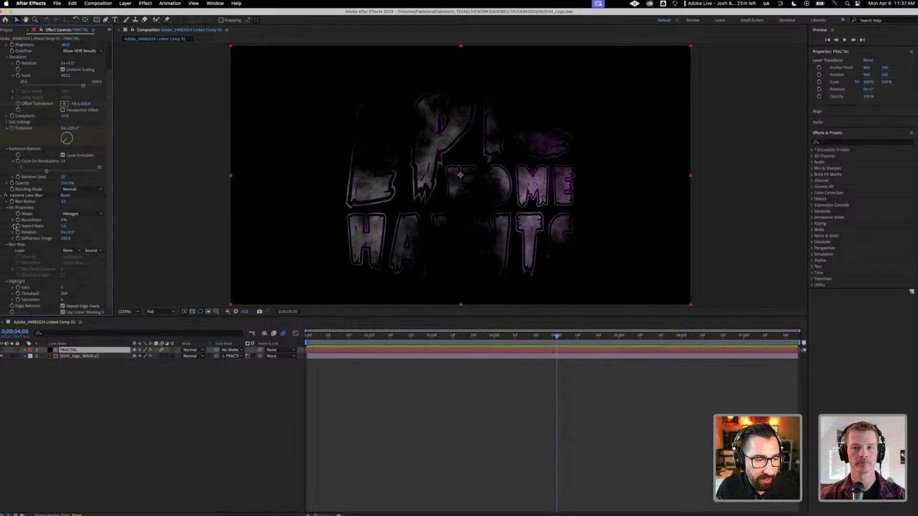
Step: Change the Glow effect's Color A on the EHH_logo_MAIN.ai layer to yellow-green
click(70, 356)
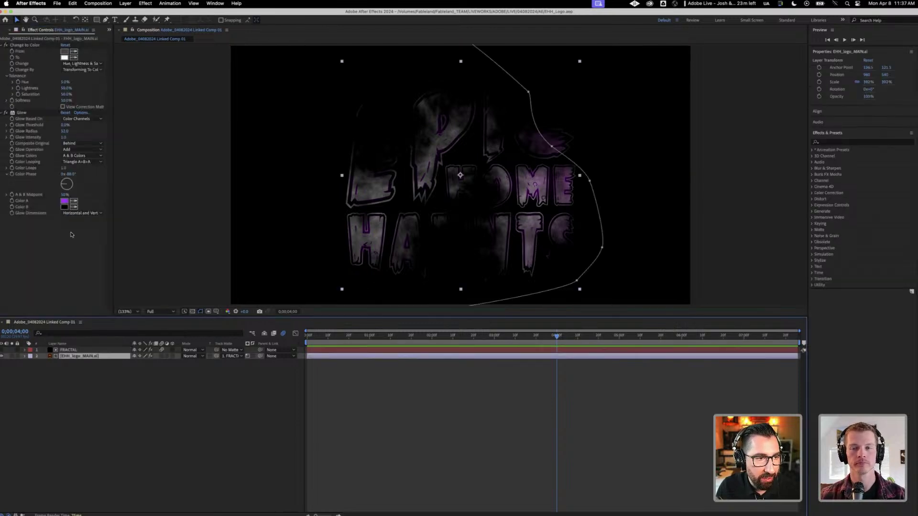
click(64, 201)
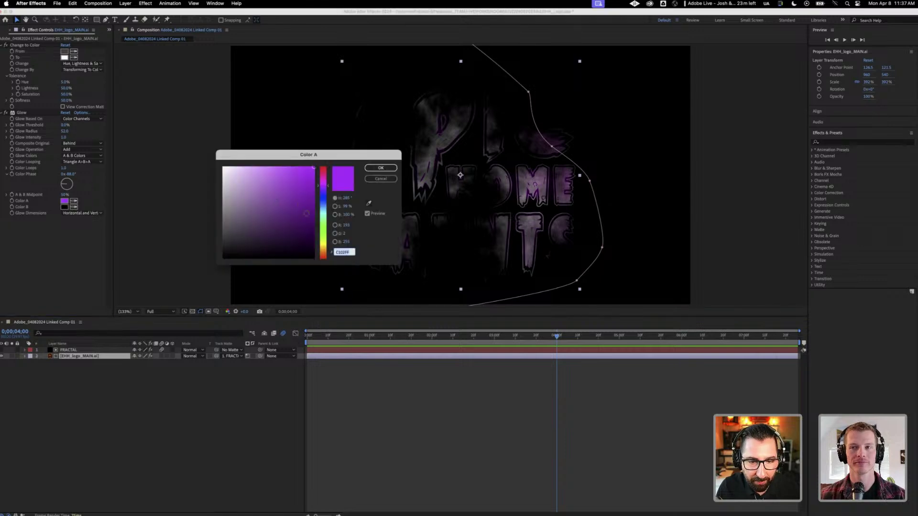
click(324, 237)
click(381, 168)
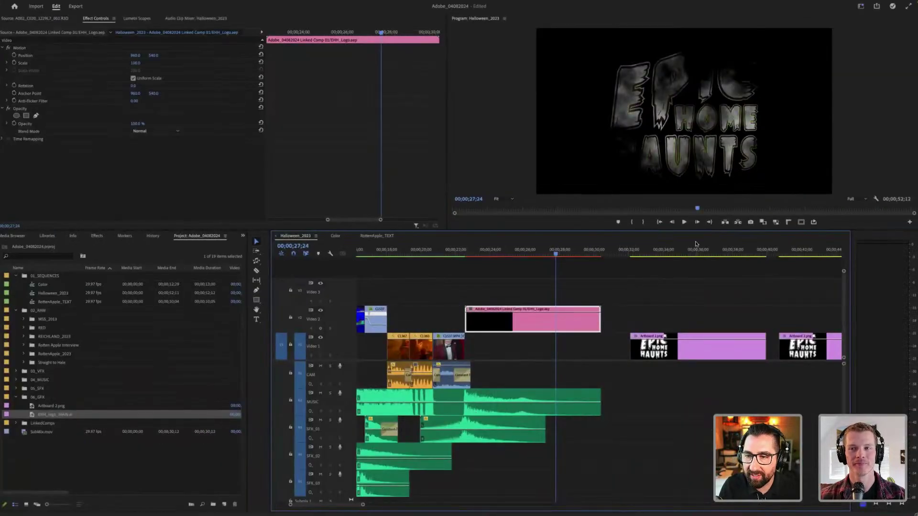
Step: In Premiere Pro, scrub to 00;00;26;05 and view the linked comp clip's Render and Replace command without running it
mouse_move(541, 254)
mouse_down()
mouse_move(519, 254)
mouse_move(573, 255)
mouse_move(482, 255)
mouse_move(528, 255)
mouse_up()
right_click(550, 319)
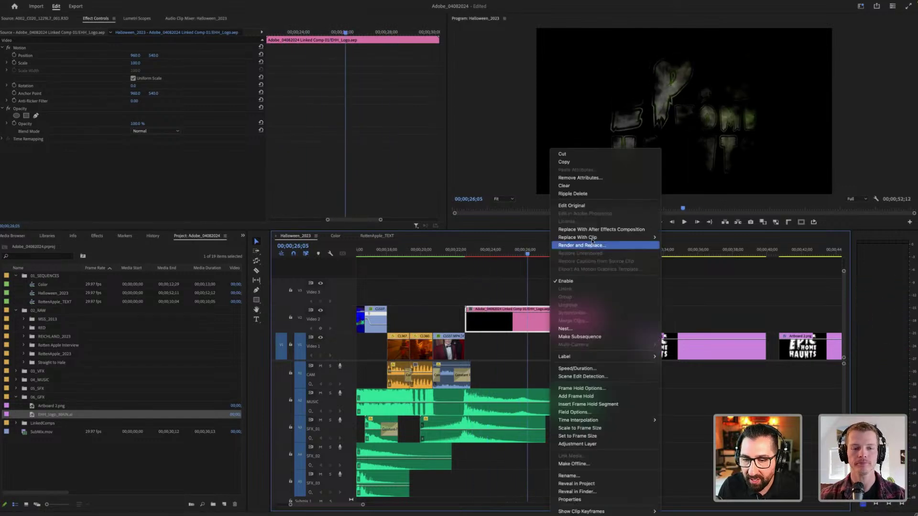
click(482, 290)
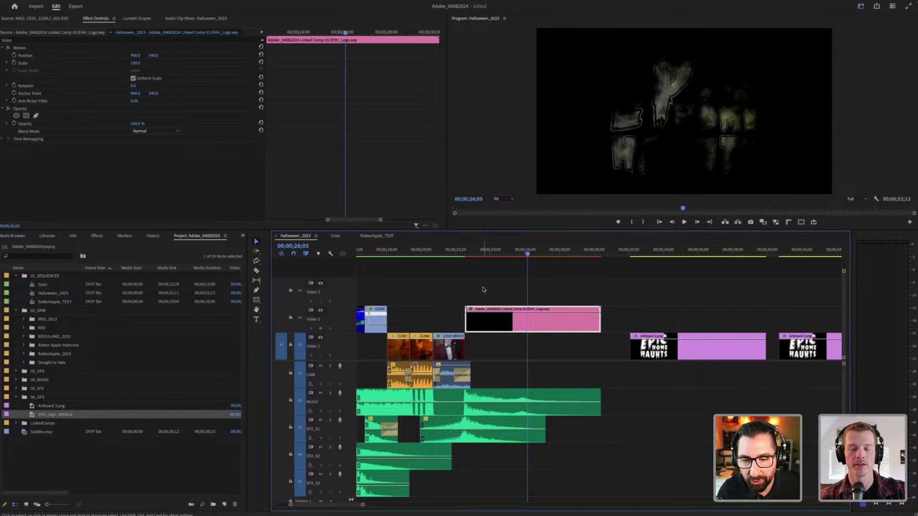
Step: Deselect the linked comp clip and play its logo animation in the Halloween_2023 sequence, up to 00;00;27;00
click(483, 290)
key(backslash)
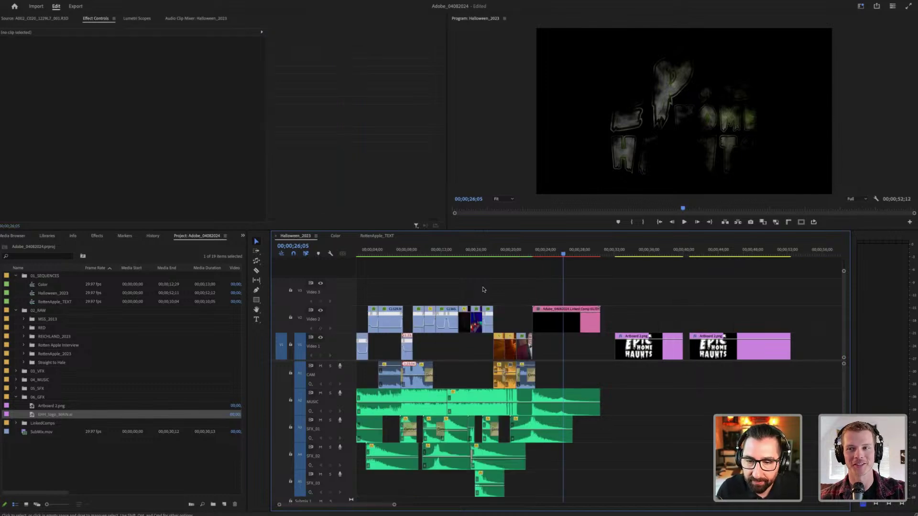
click(555, 248)
key(space)
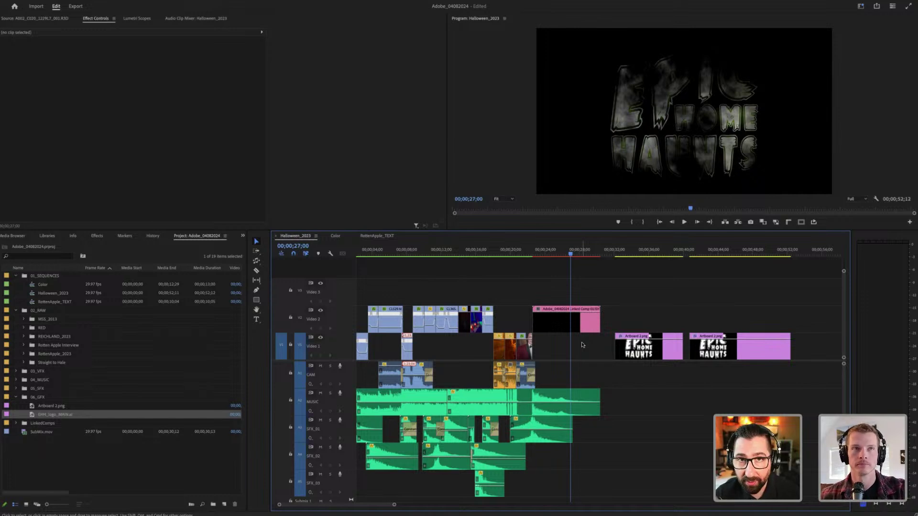
Step: Switch to After Effects, deselect the logo layer and preview the animation around 0;00;02;01
key(super+Tab)
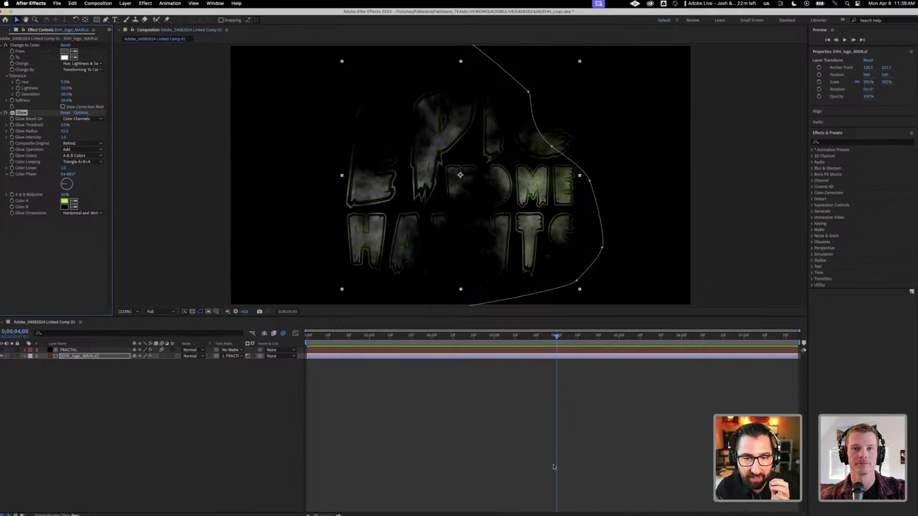
click(547, 415)
drag(532, 342, 433, 336)
key(space)
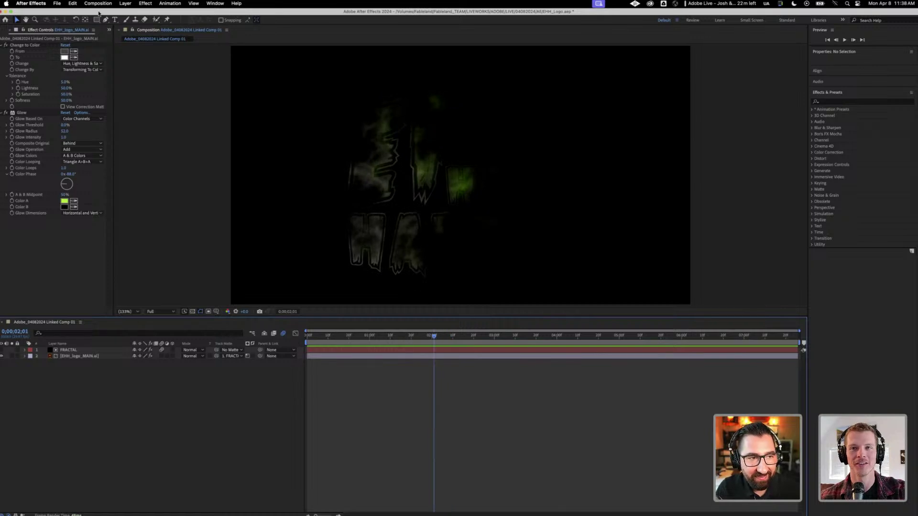
Step: Save the project and view the Collect Files options with all source files, closing them without collecting
click(58, 3)
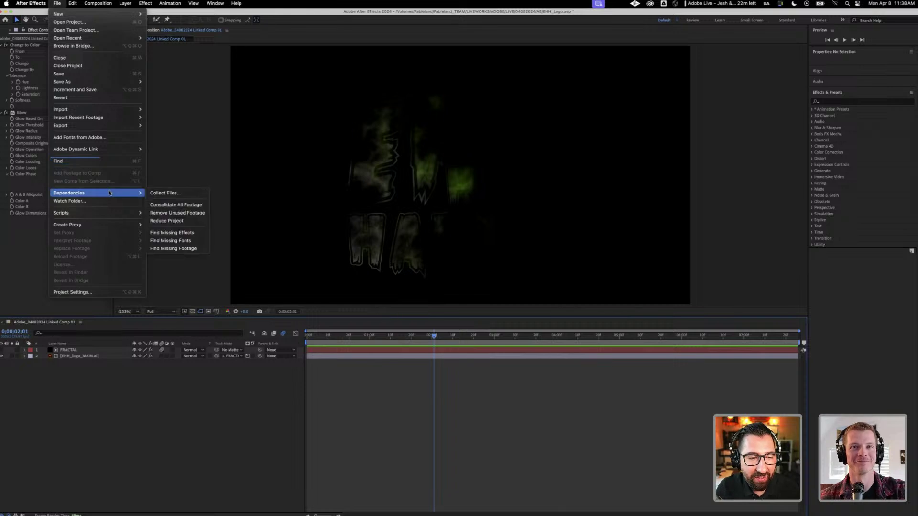
click(58, 3)
click(58, 3)
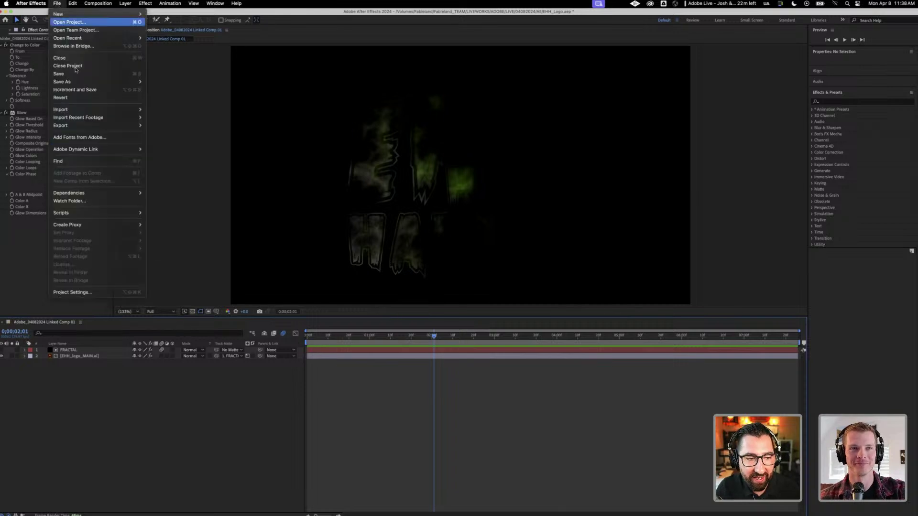
mouse_move(120, 193)
click(162, 195)
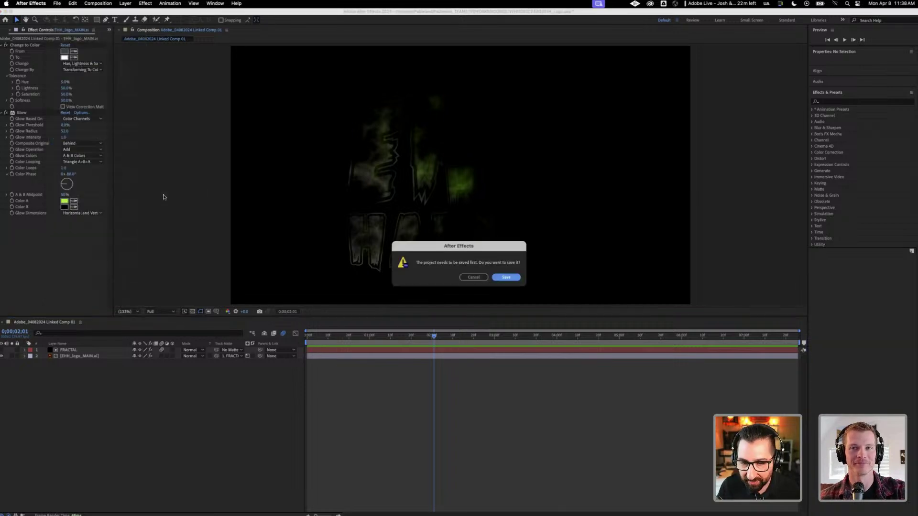
click(506, 278)
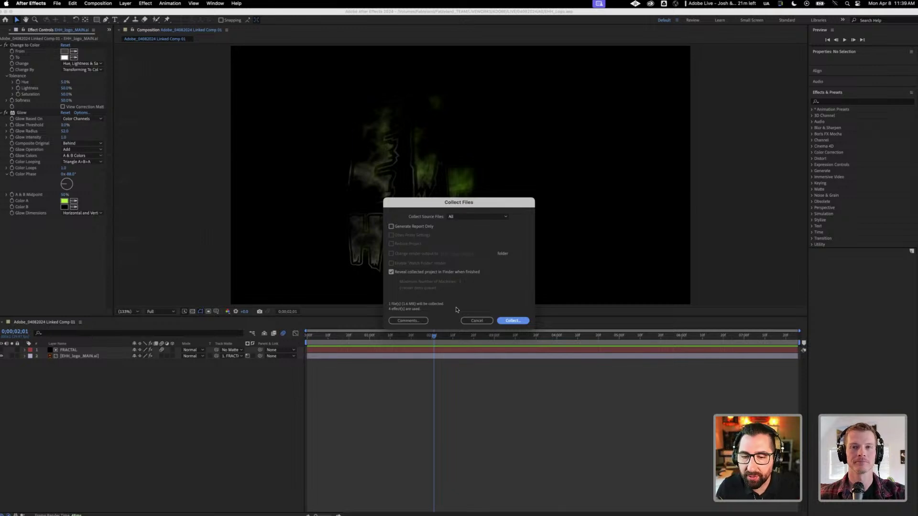
click(479, 321)
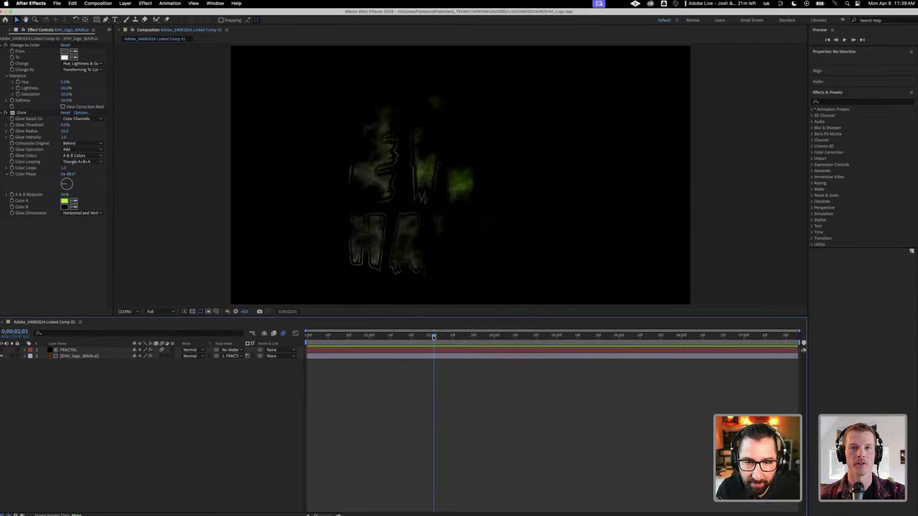
Step: Scrub to 0;00;02;16 and preview the recoloured logo animation from 0;00;00;13
drag(442, 336, 464, 328)
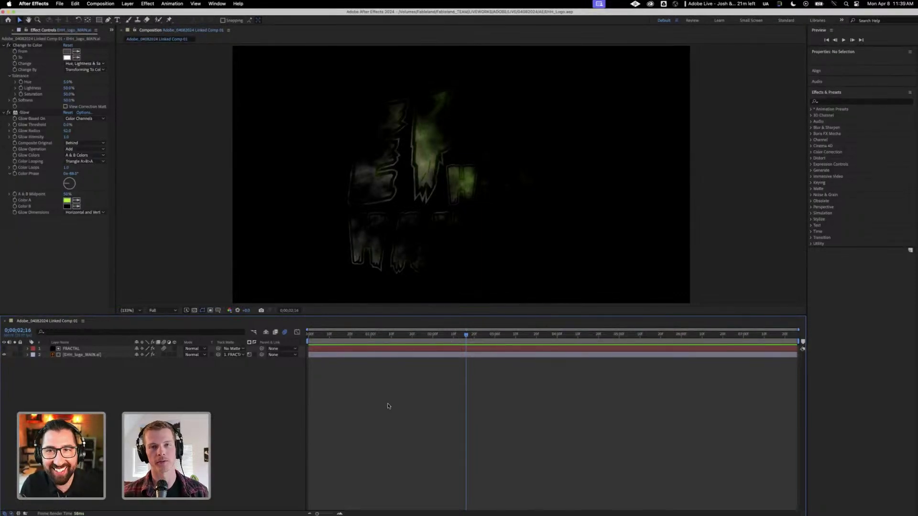
click(333, 335)
key(space)
drag(440, 329, 371, 335)
key(space)
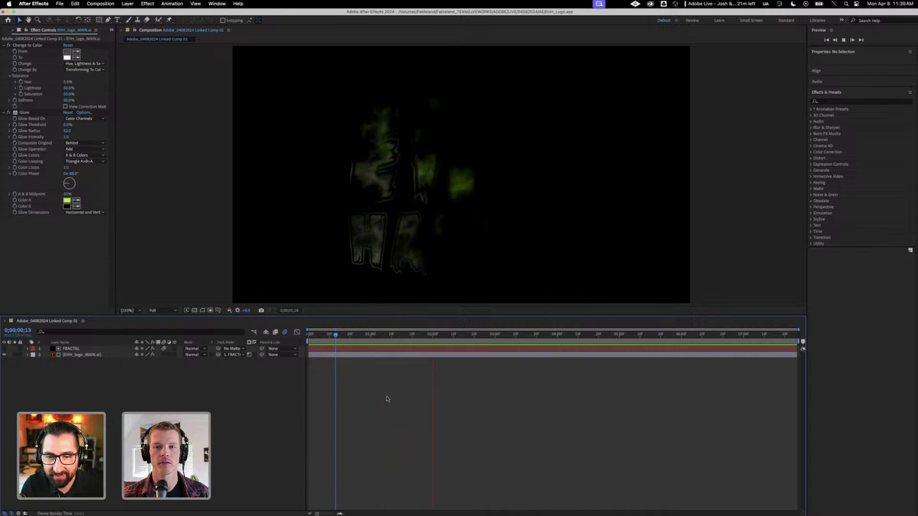
Step: Switch to Premiere Pro to play the linked comp clip from its start, and return to After Effects
key(super+Tab)
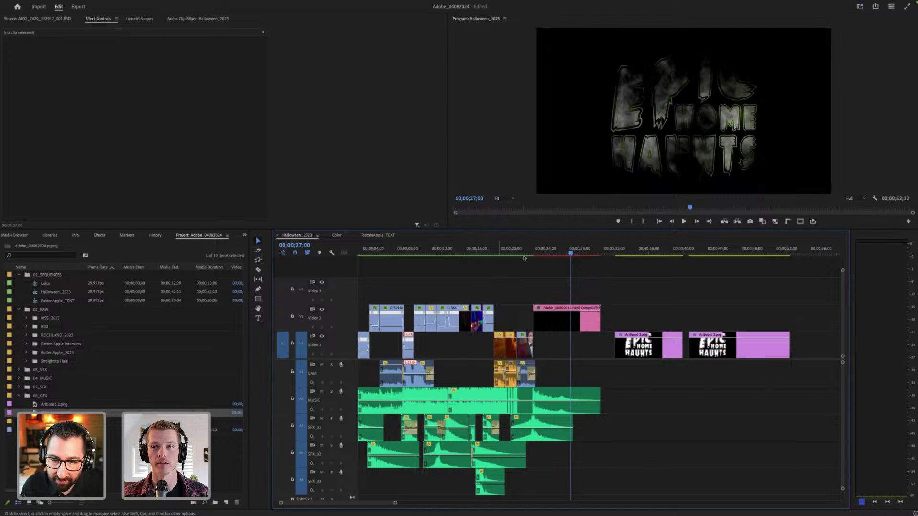
click(534, 250)
key(space)
key(super+Tab)
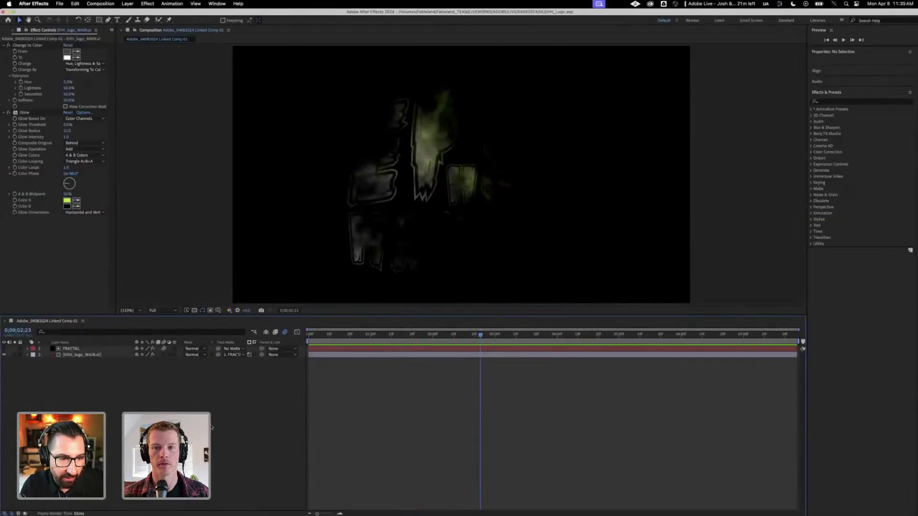
Step: Toggle Continuously Rasterize on the EHH_logo_MAIN.ai layer to compare how the logo renders
click(142, 356)
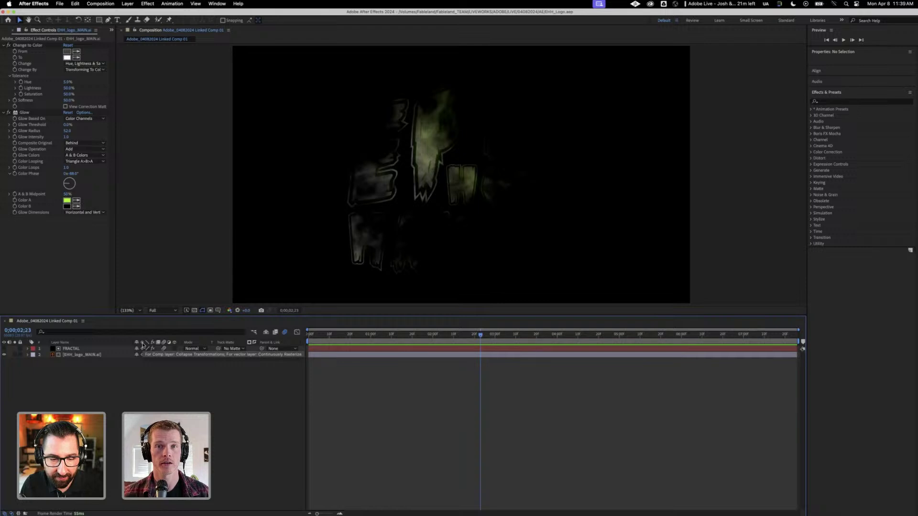
click(142, 356)
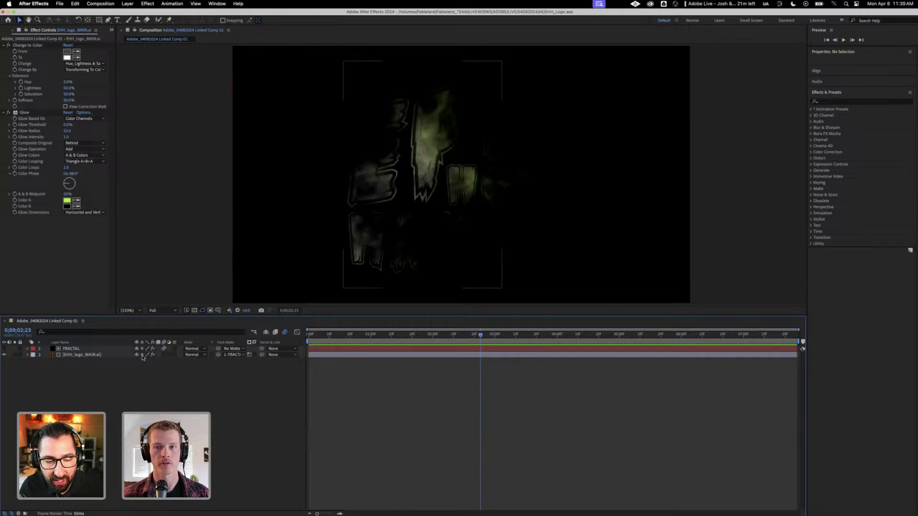
click(143, 356)
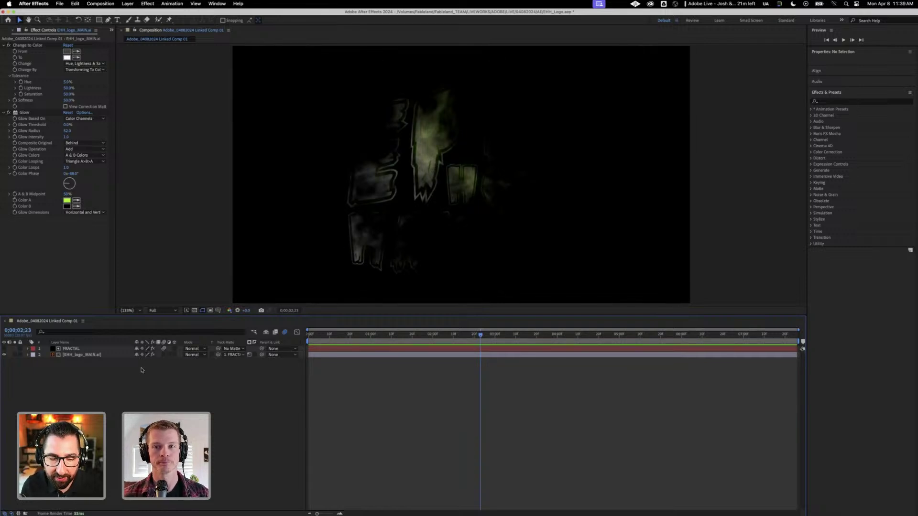
click(144, 356)
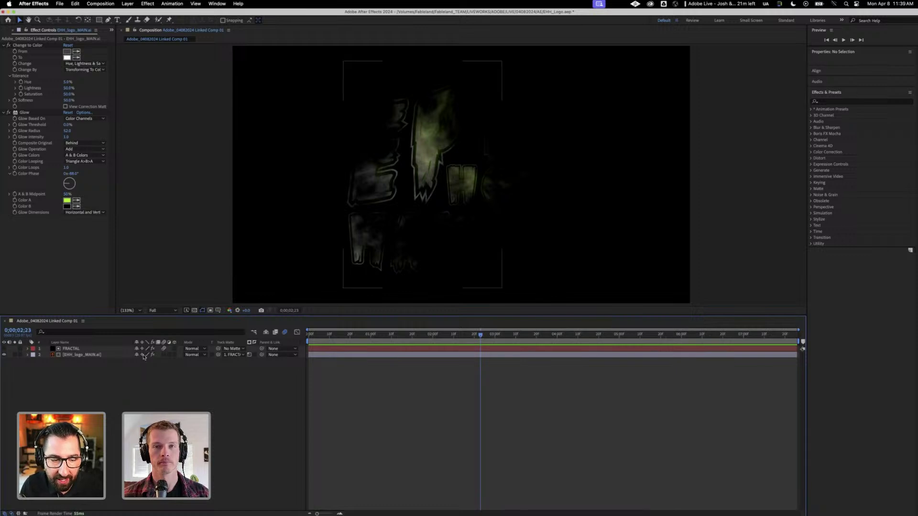
click(80, 355)
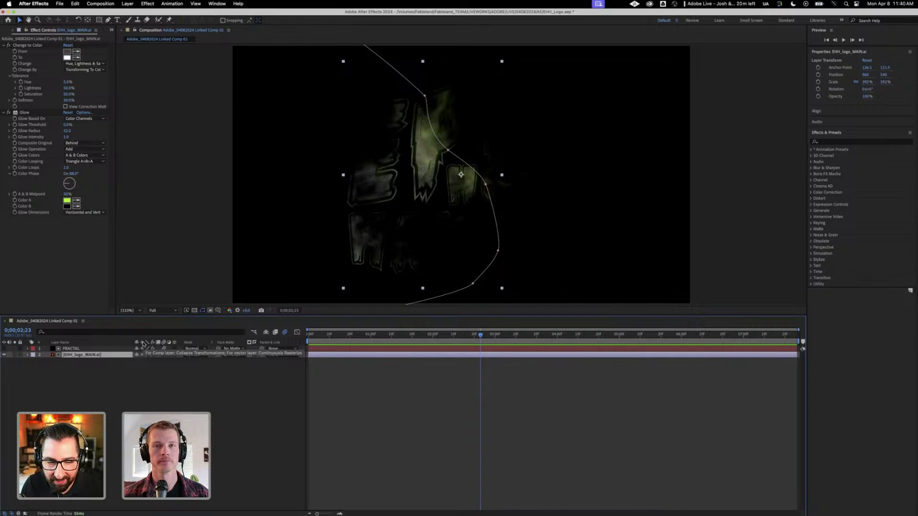
click(142, 367)
click(144, 356)
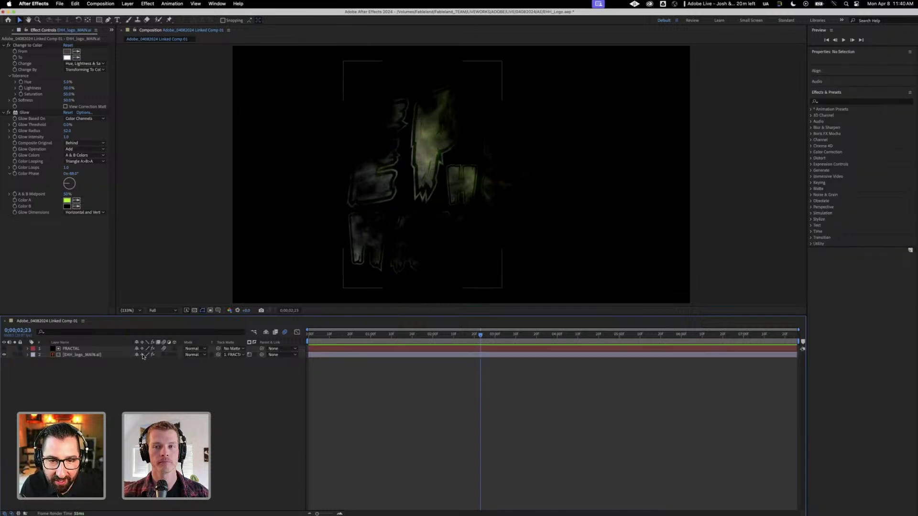
Step: Turn on Continuously Rasterize for the EHH_logo_MAIN.ai layer, comparing the logo's edges at 400% magnification
key(period)
key(period)
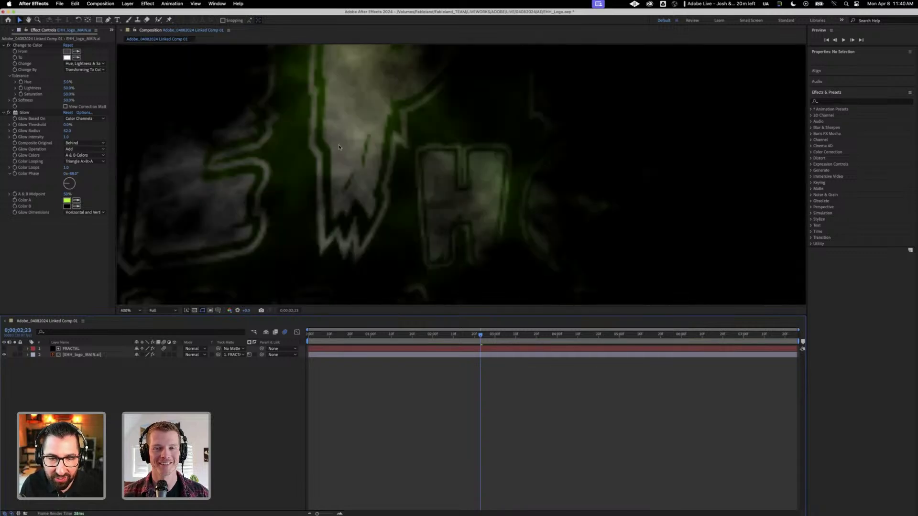
click(142, 355)
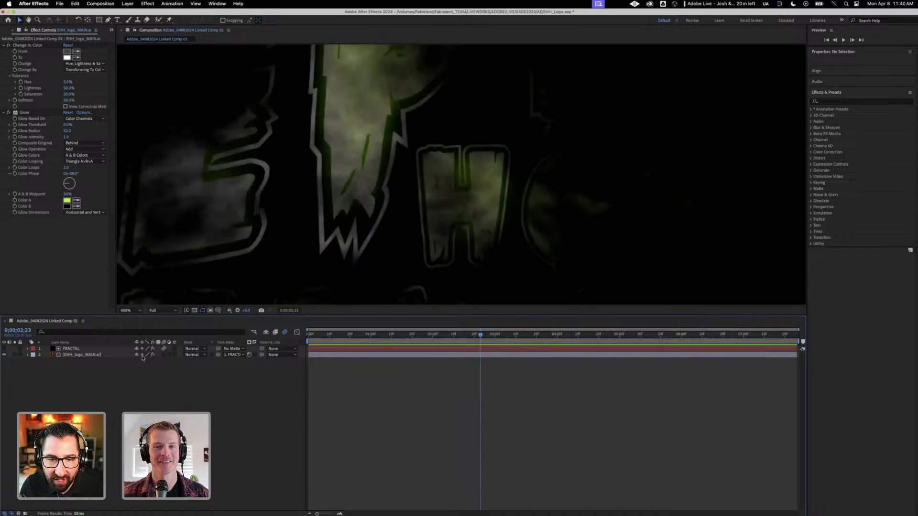
scroll(455, 122, down, 4)
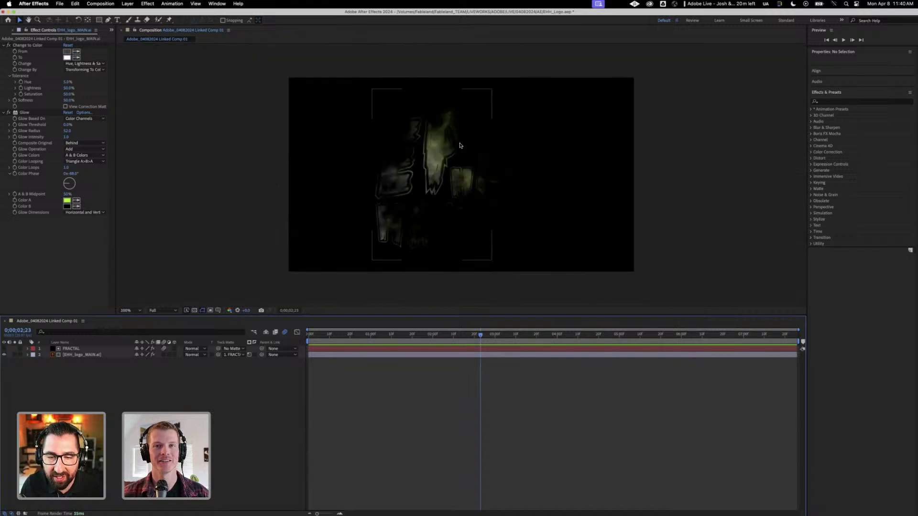
scroll(460, 145, up, 2)
click(129, 311)
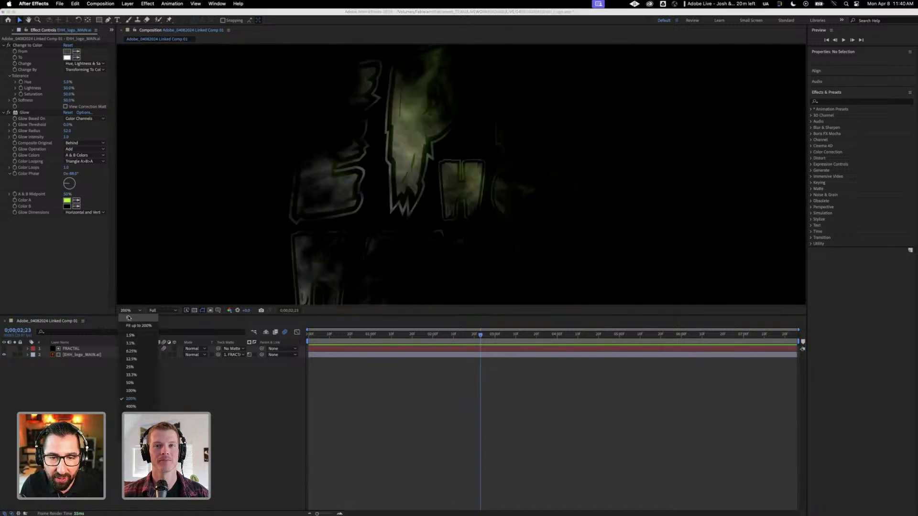
click(128, 318)
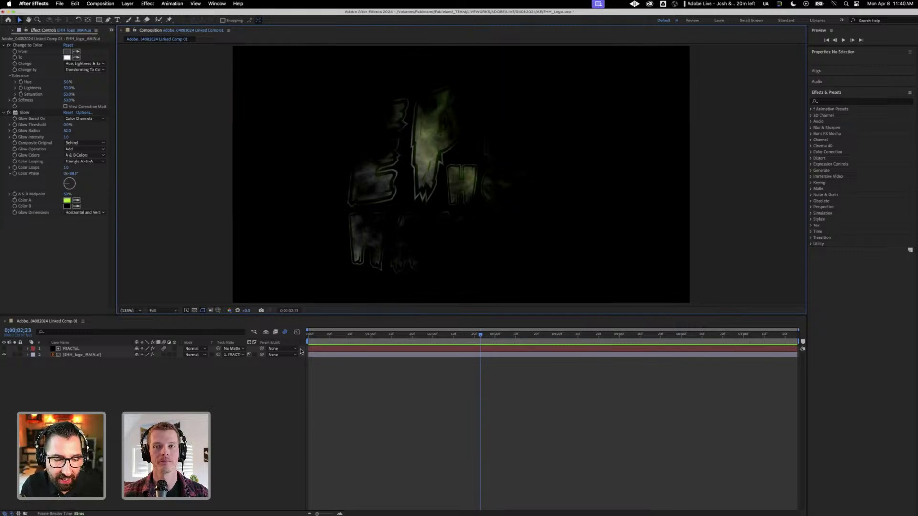
Step: Scale the EHH_logo_MAIN.ai layer up to about 1543%
click(63, 356)
key(s)
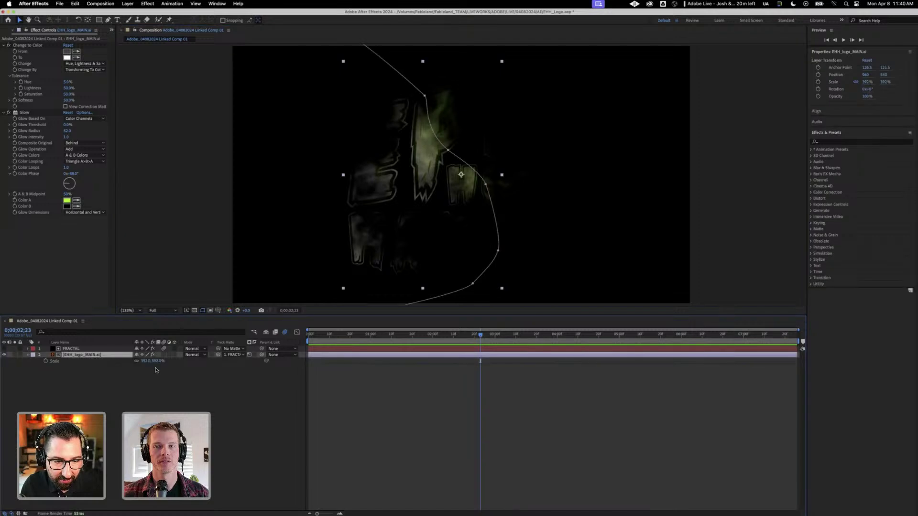
drag(152, 361, 273, 361)
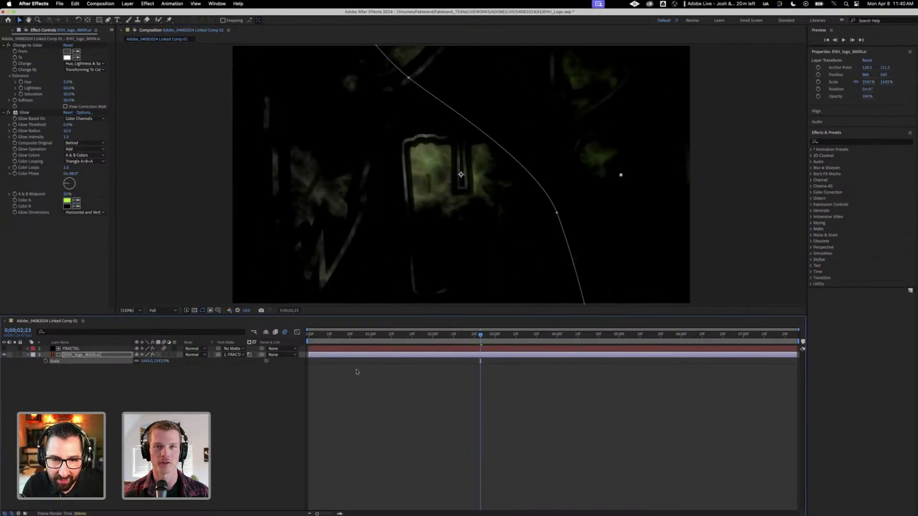
Step: Undo the last scaling of the EHH_logo_MAIN.ai layer and clear the layer selection
key(super+z)
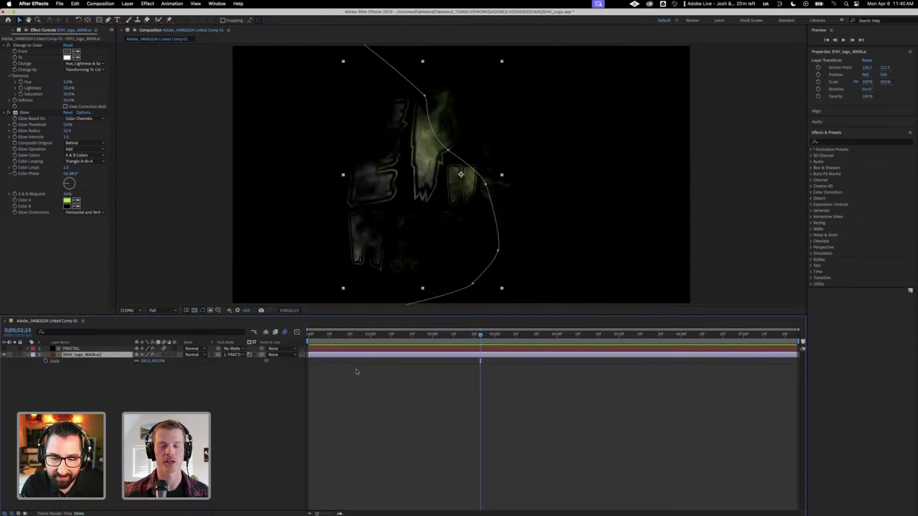
click(248, 402)
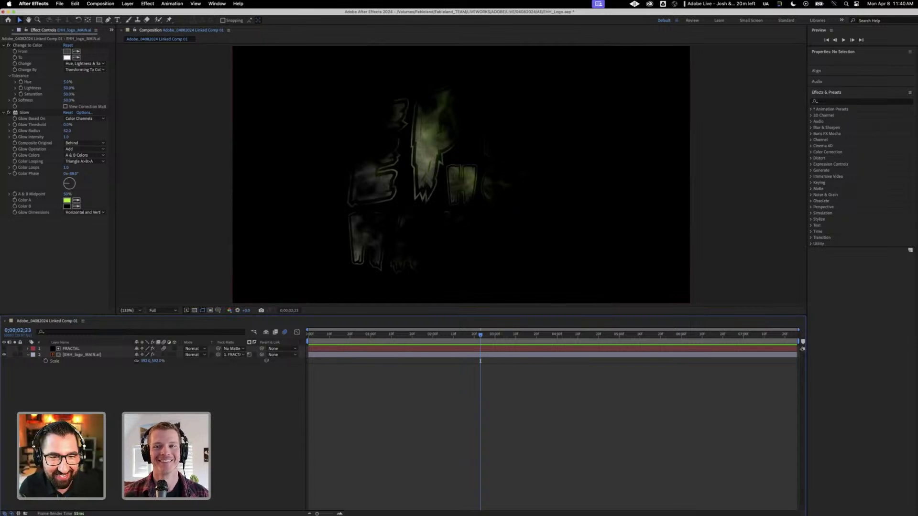
Step: Switch to Premiere Pro and park the Halloween_2023 playhead at 00;00;20;25 on the shot of the man in the bow tie
key(super+Tab)
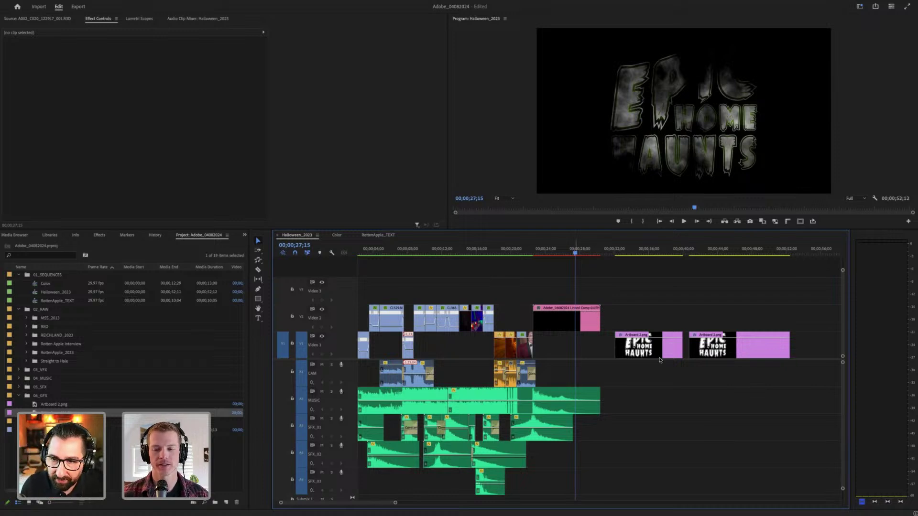
click(630, 251)
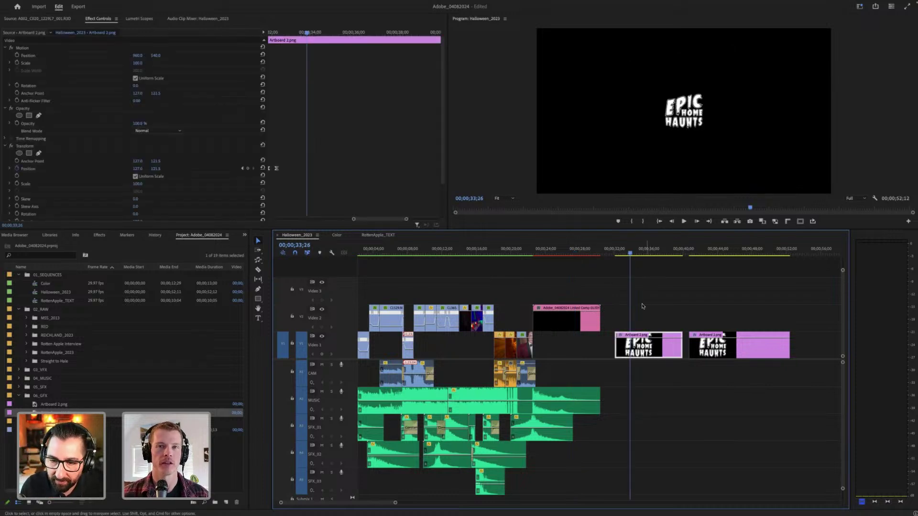
click(523, 252)
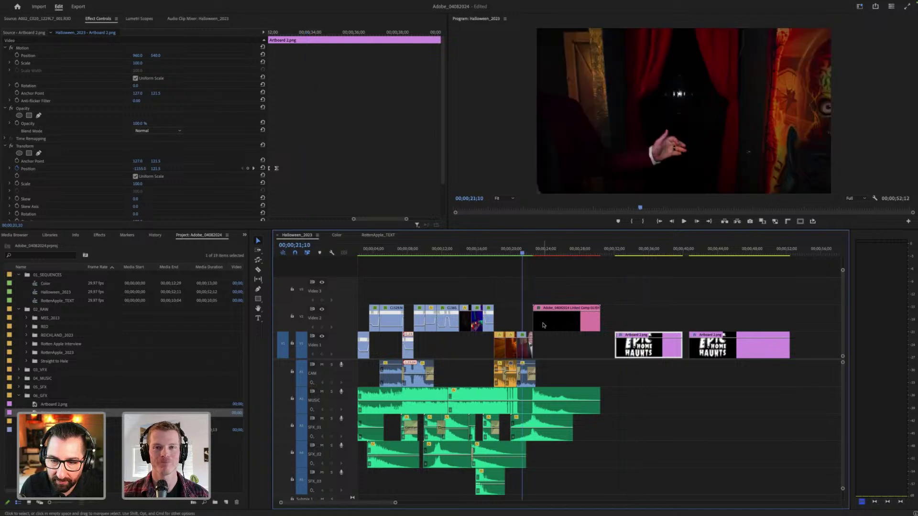
click(526, 349)
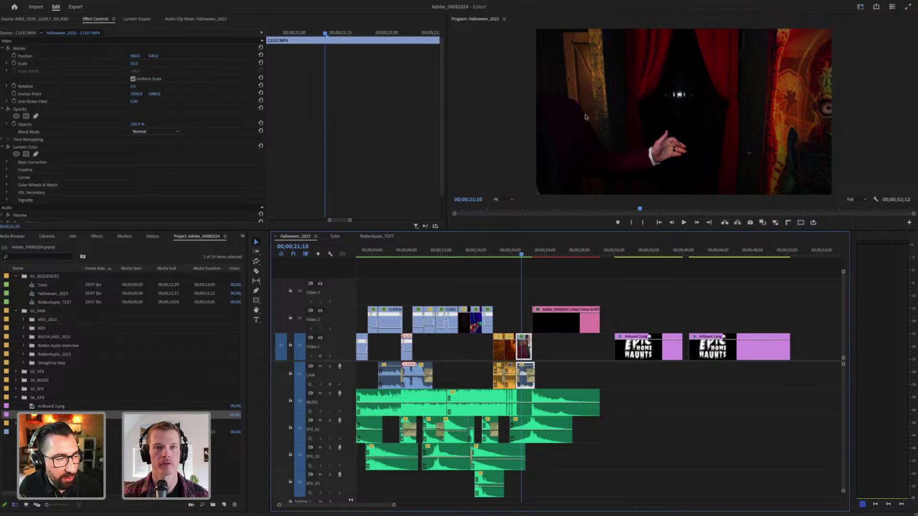
click(608, 277)
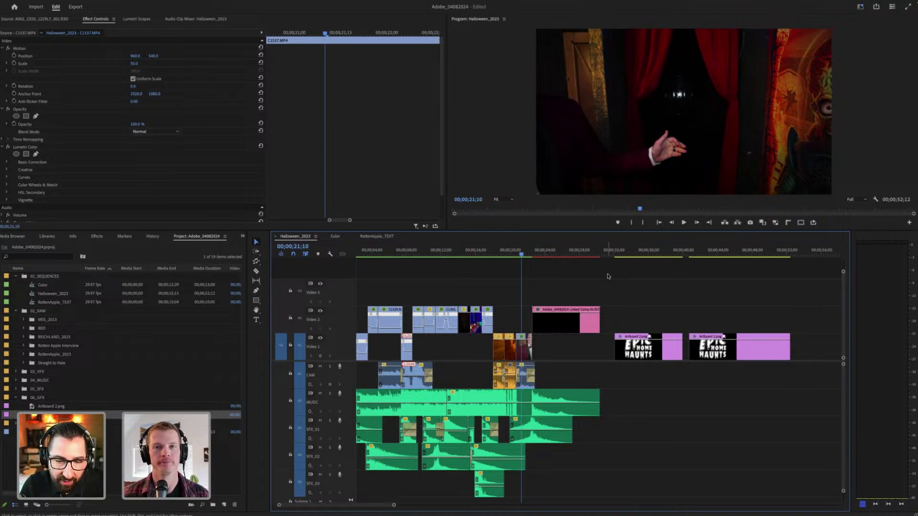
drag(512, 251, 519, 252)
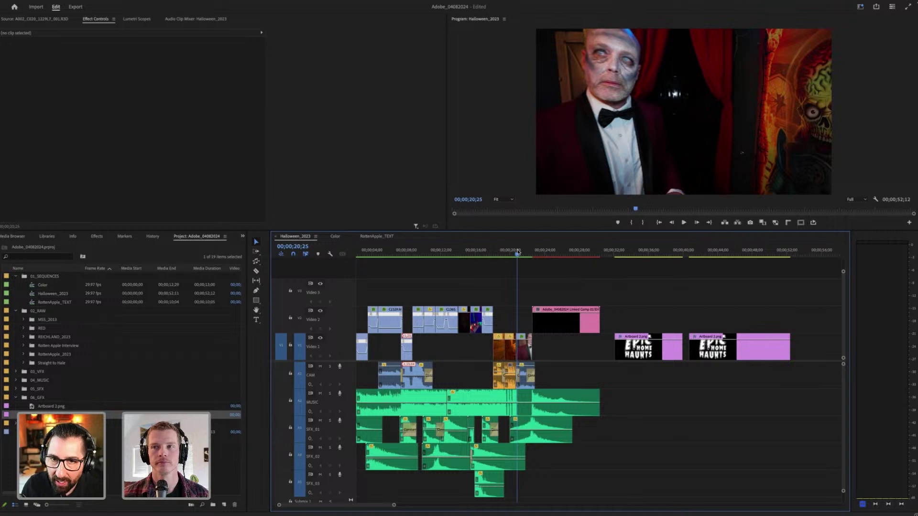
Step: Switch to After Effects, show the composition's rulers, and place a horizontal and a vertical guide above and beside the logo
key(super+Tab)
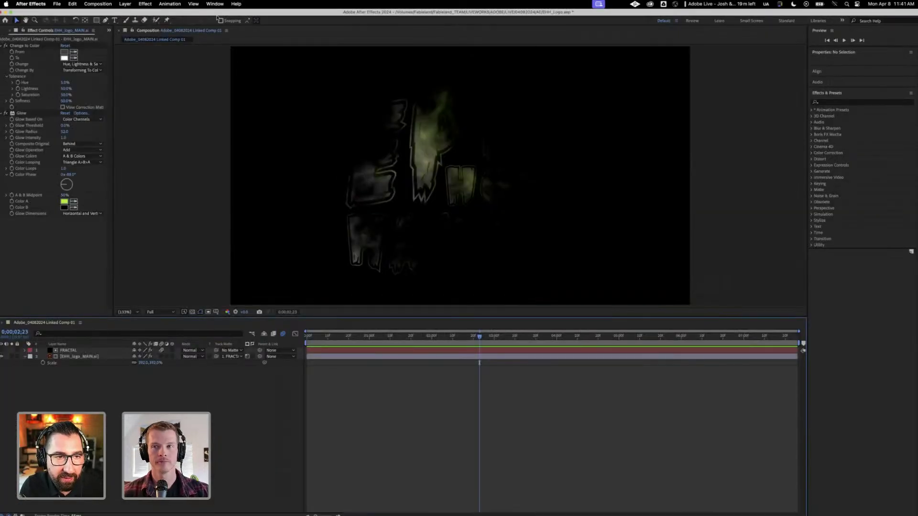
click(198, 4)
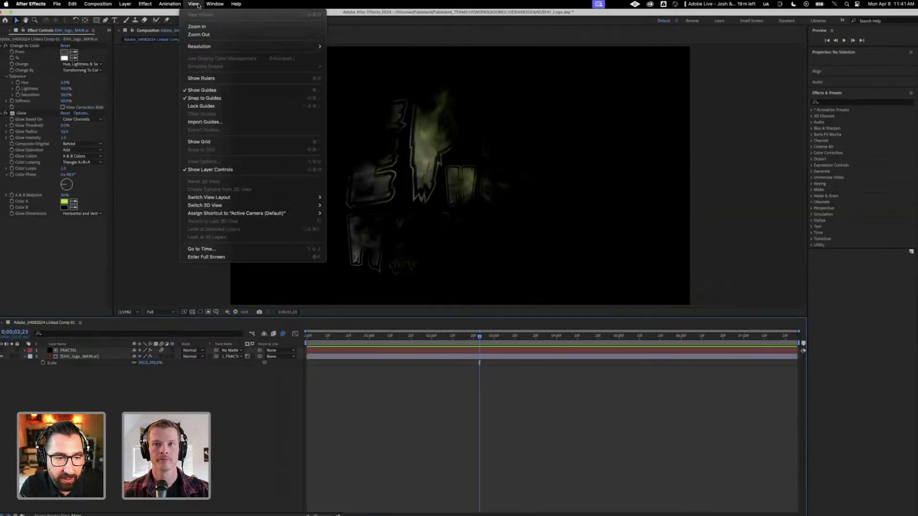
click(205, 78)
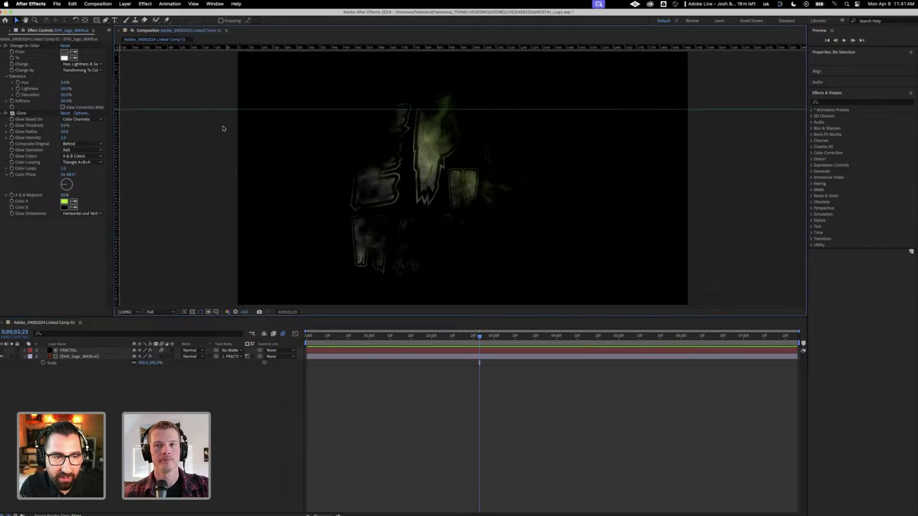
drag(117, 134, 320, 123)
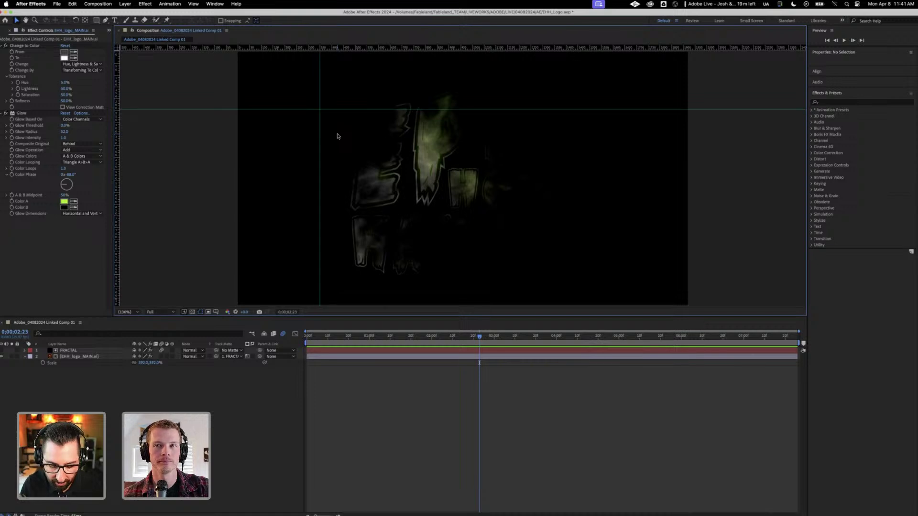
Step: Switch back to Premiere Pro and enlarge the Program Monitor
key(super+Tab)
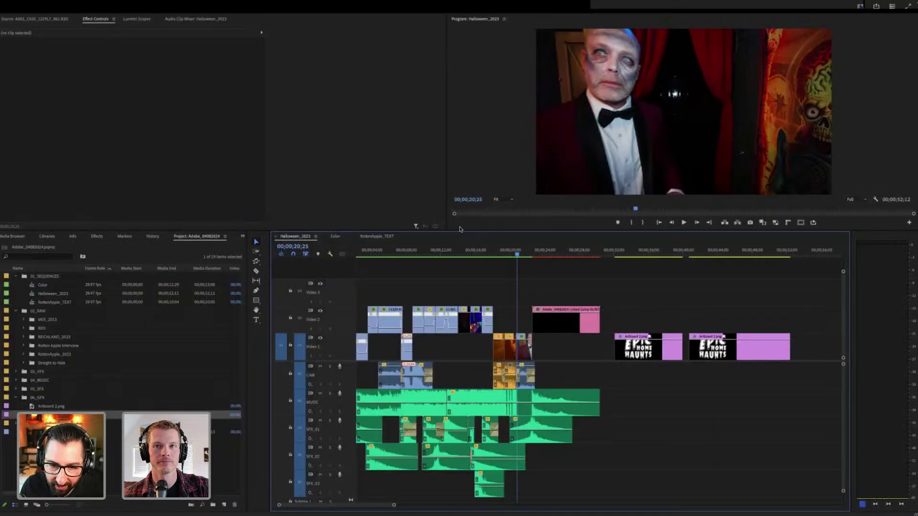
drag(460, 229, 516, 247)
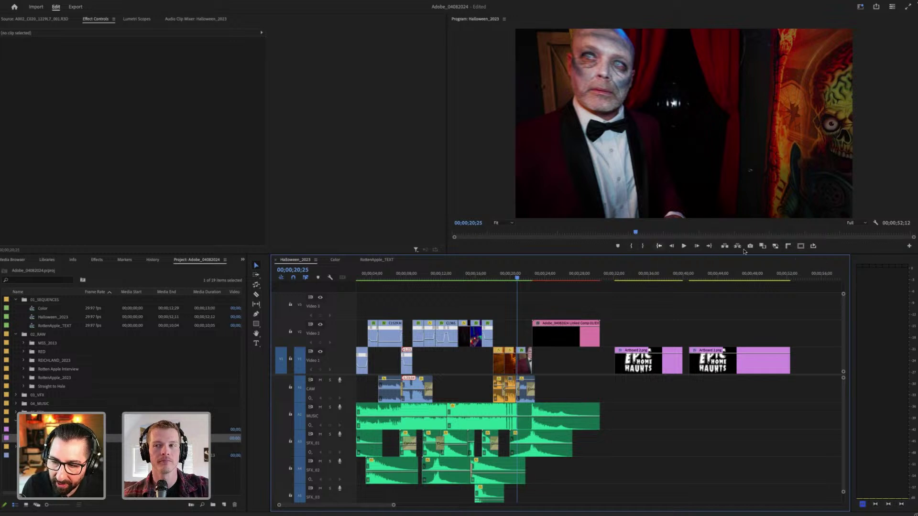
Step: Try moving Export Frame to the end of the Program Monitor's controls in the Button Editor, and discard the change
click(909, 246)
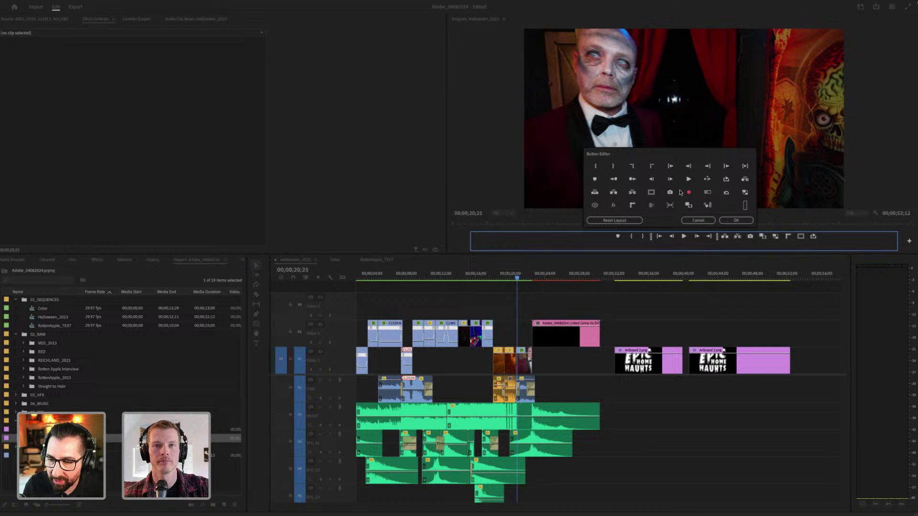
drag(671, 192, 821, 237)
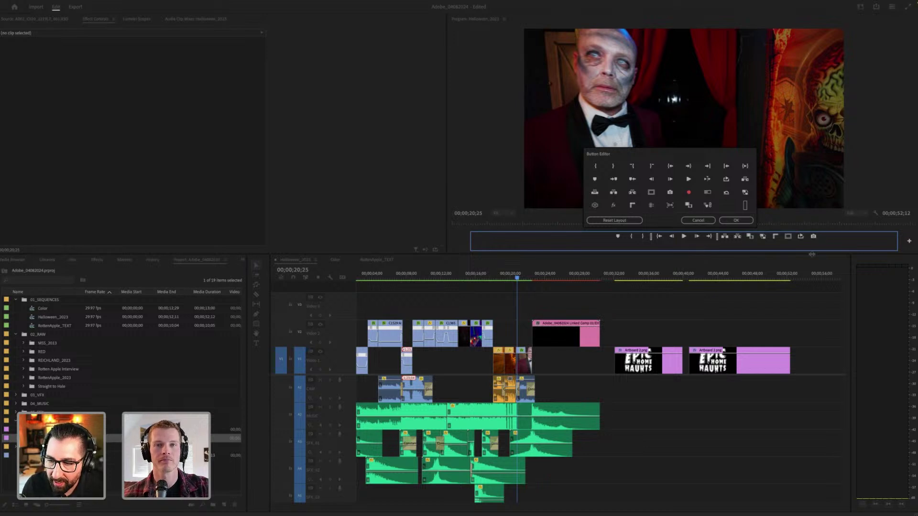
click(698, 221)
Step: Show the Program Monitor's rulers and add two horizontal and two vertical guides around the man's head and upper body
click(788, 246)
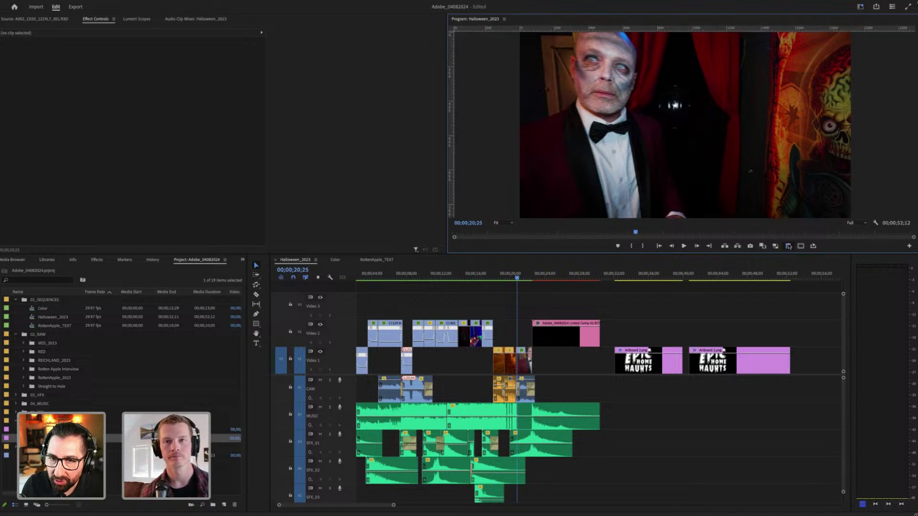
drag(598, 27, 597, 64)
drag(452, 104, 625, 104)
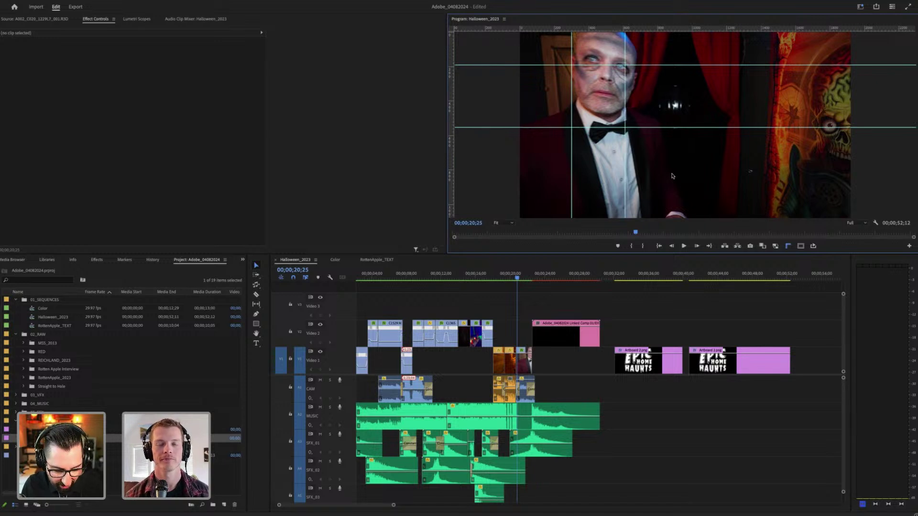
Step: Toggle the Program Monitor guides on and off repeatedly, and leave both the guides and the rulers hidden
key(ctrl+semicolon)
key(ctrl+semicolon)
key(ctrl+semicolon)
key(ctrl+semicolon)
key(ctrl+semicolon)
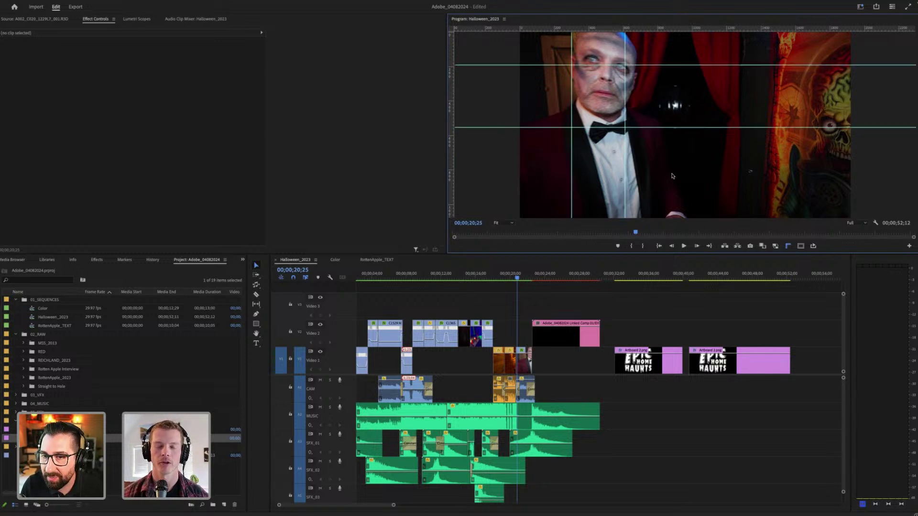
key(ctrl+semicolon)
key(ctrl+semicolon)
key(ctrl+semicolon)
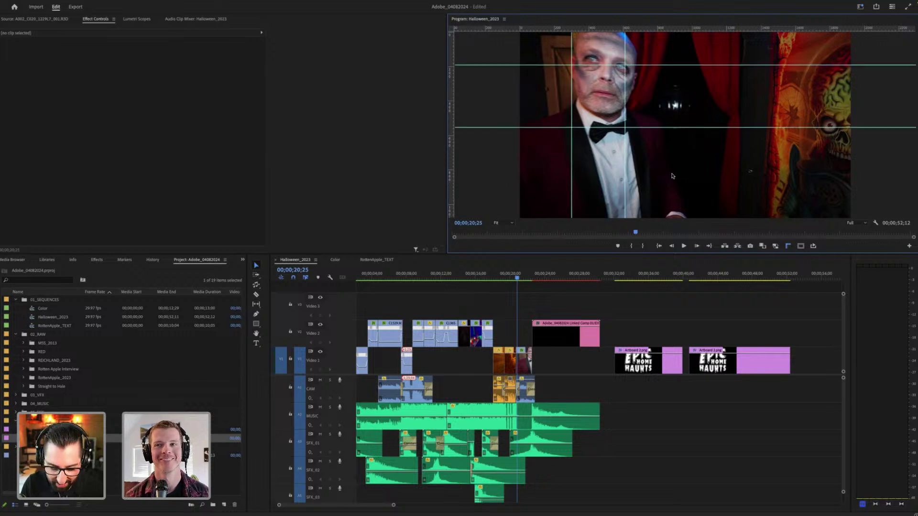
key(ctrl+semicolon)
key(ctrl+semicolon)
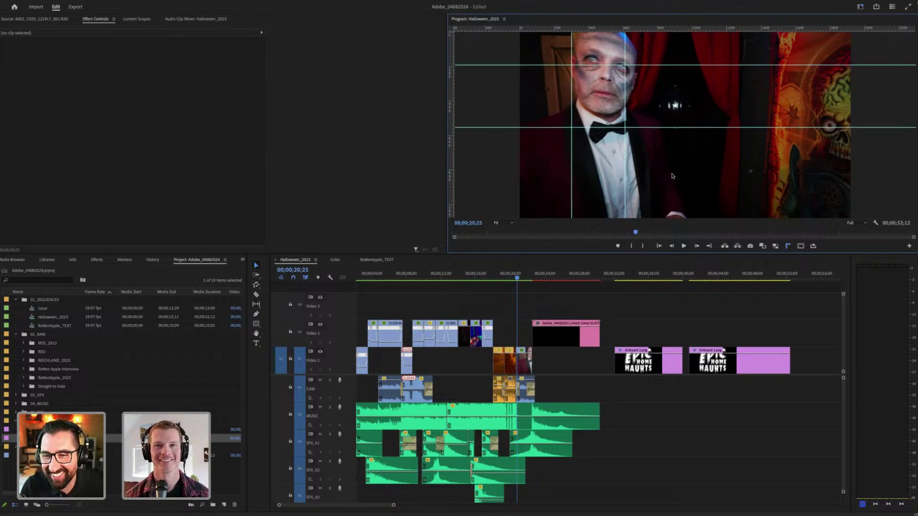
key(ctrl+semicolon)
key(ctrl+semicolon)
key(ctrl+semicolon)
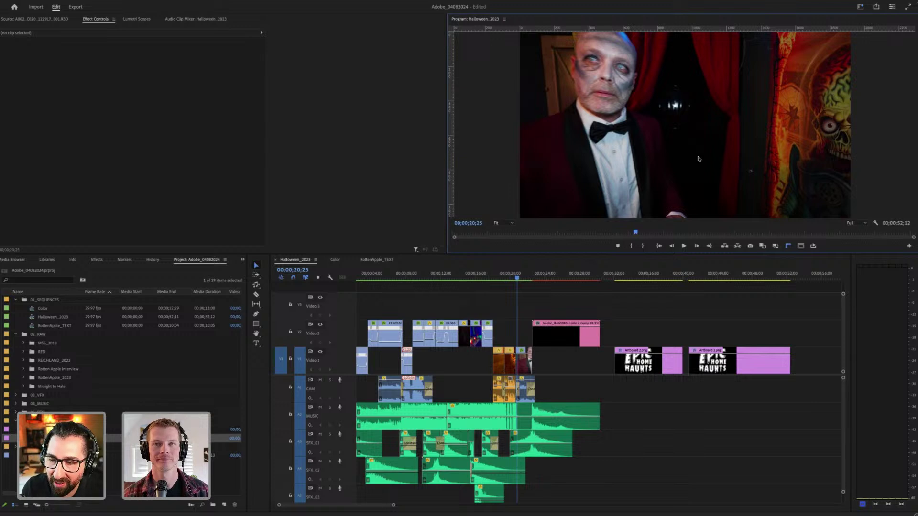
click(788, 246)
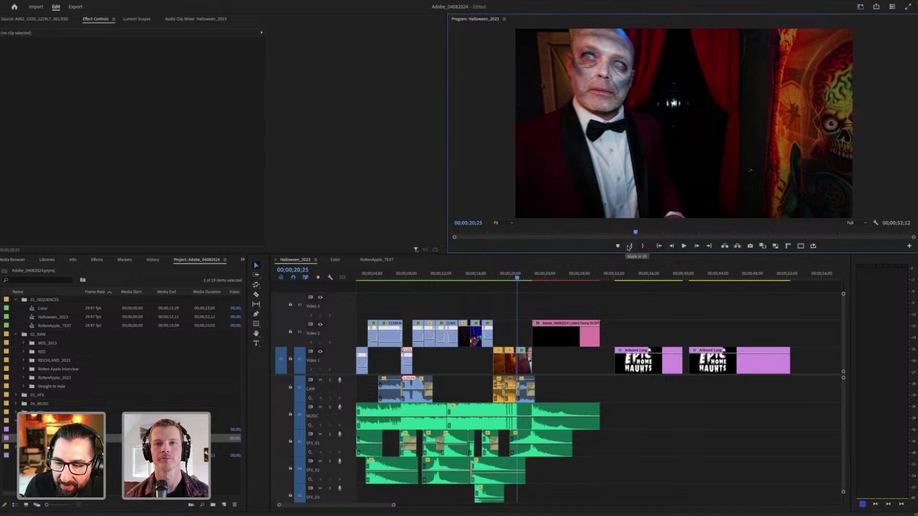
Step: Compare an earlier reference frame with the nun shot at 00;00;17;17 in Comparison View, and return to the normal view
click(763, 247)
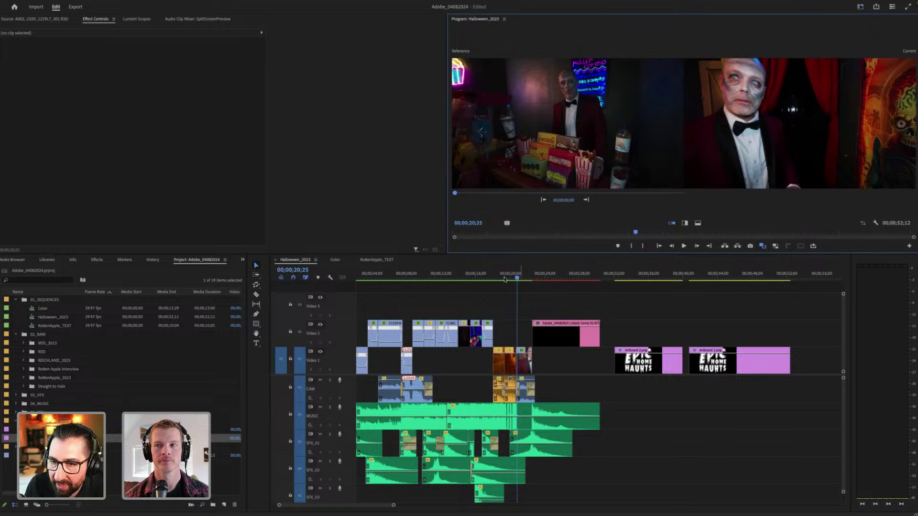
mouse_move(505, 278)
mouse_down()
mouse_move(493, 279)
mouse_move(513, 279)
mouse_up()
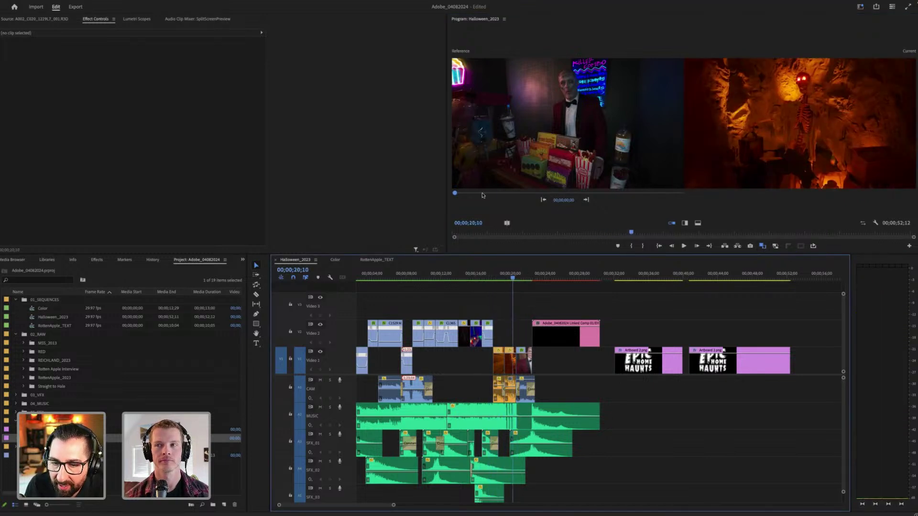
mouse_move(472, 194)
mouse_down()
mouse_move(495, 197)
mouse_move(485, 194)
mouse_up()
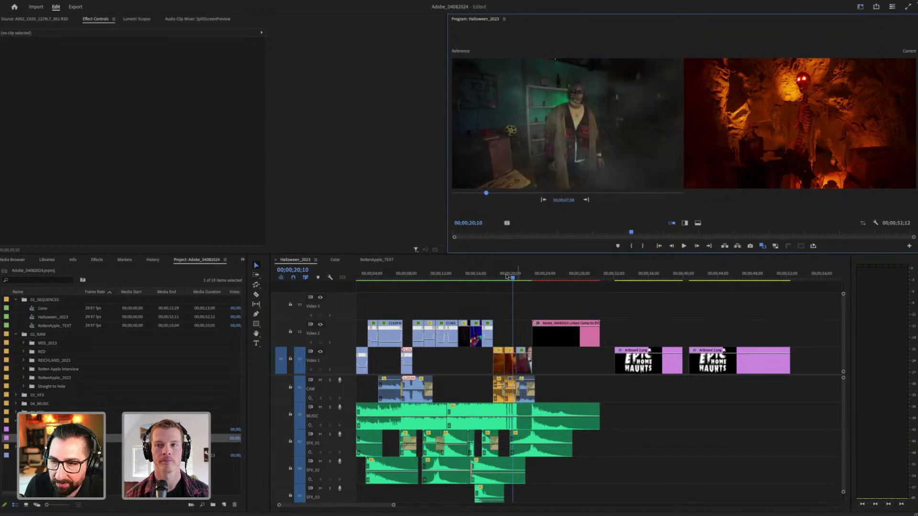
click(488, 277)
key(Left)
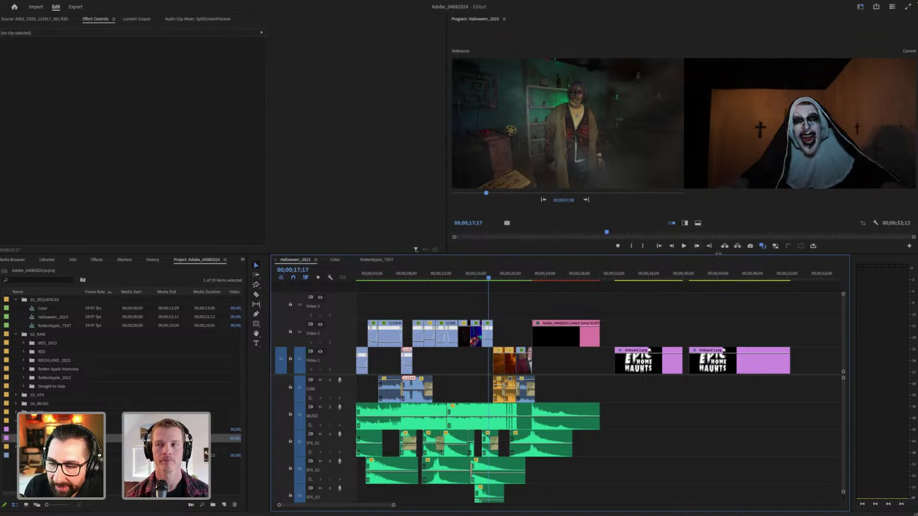
click(762, 246)
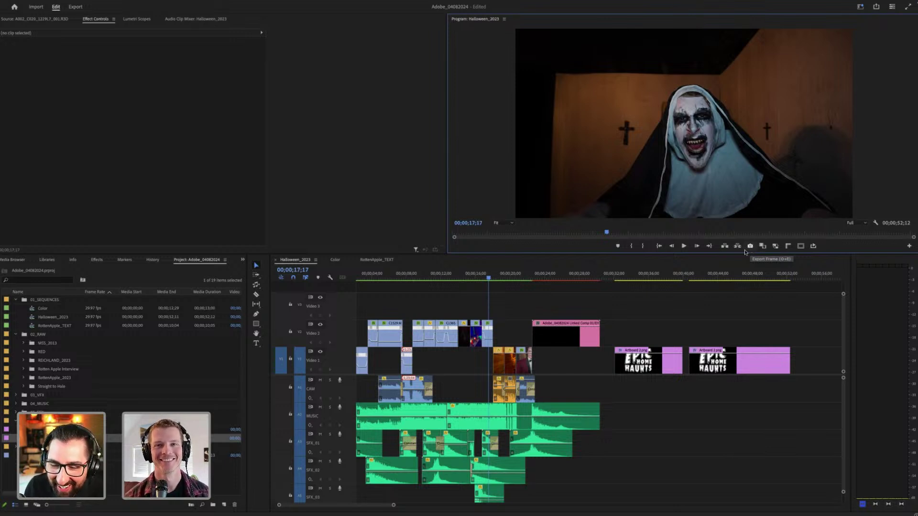
Step: Play the sequence briefly and return the playhead to the bow-tied man's shot at 00;00;20;22
key(space)
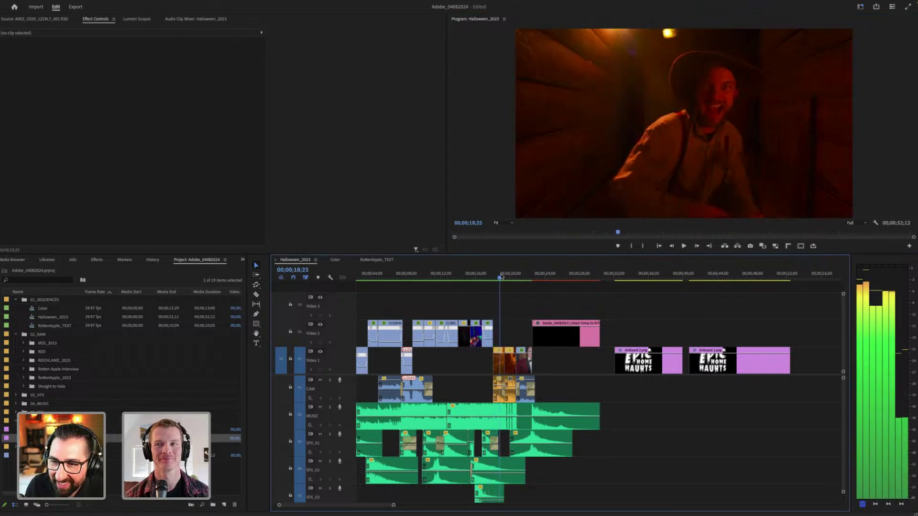
key(space)
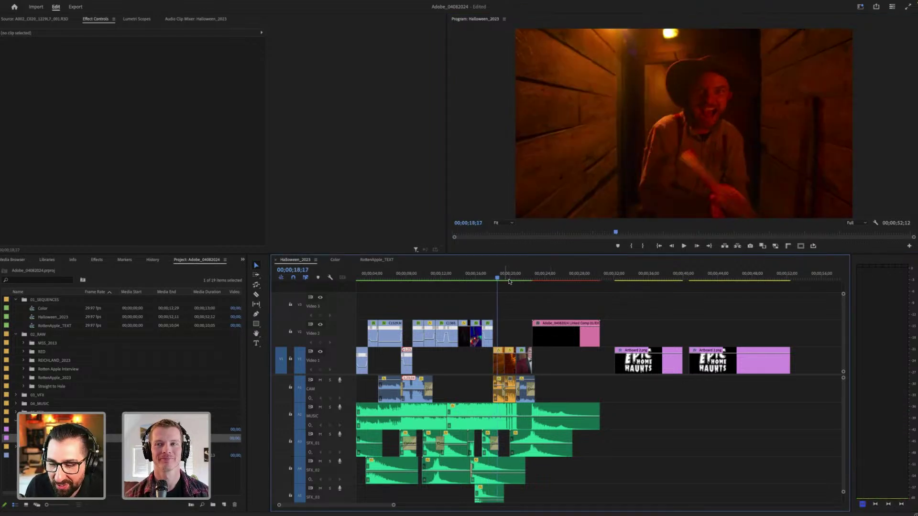
drag(526, 279, 516, 280)
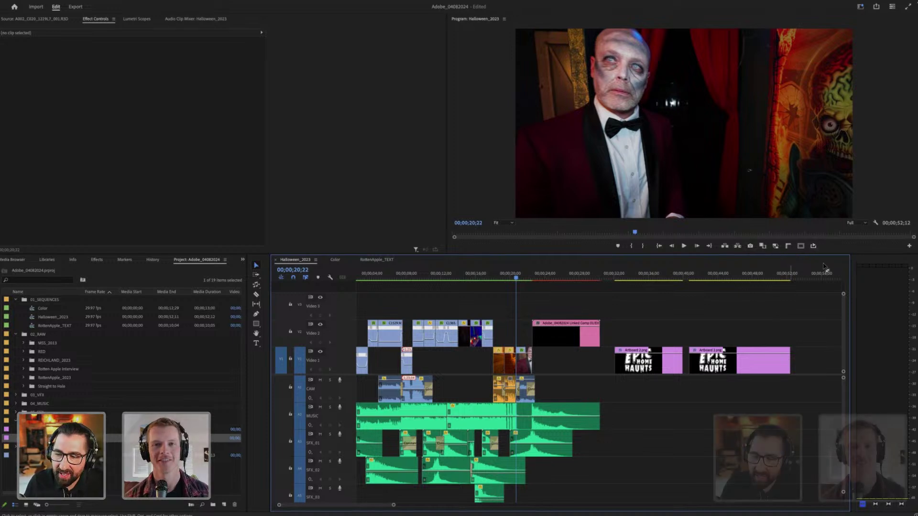
Step: Show the Program Monitor's safe margins and rulers, and add a vertical guide beside the man's shoulder and a horizontal guide at his bow tie
click(800, 246)
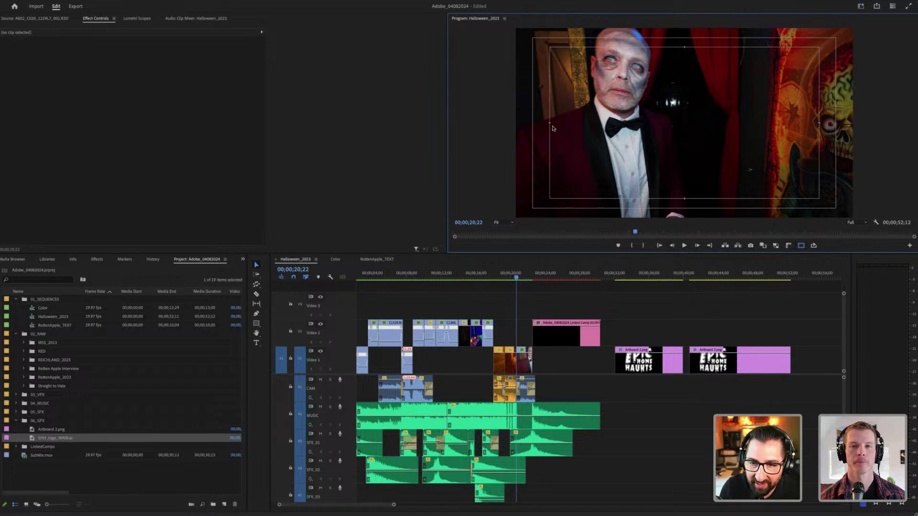
click(788, 246)
drag(451, 171, 686, 143)
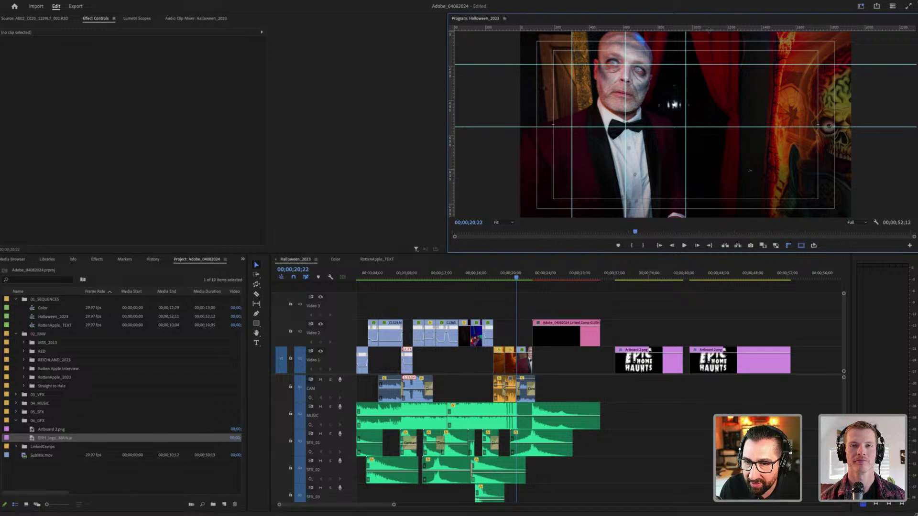
drag(709, 28, 711, 125)
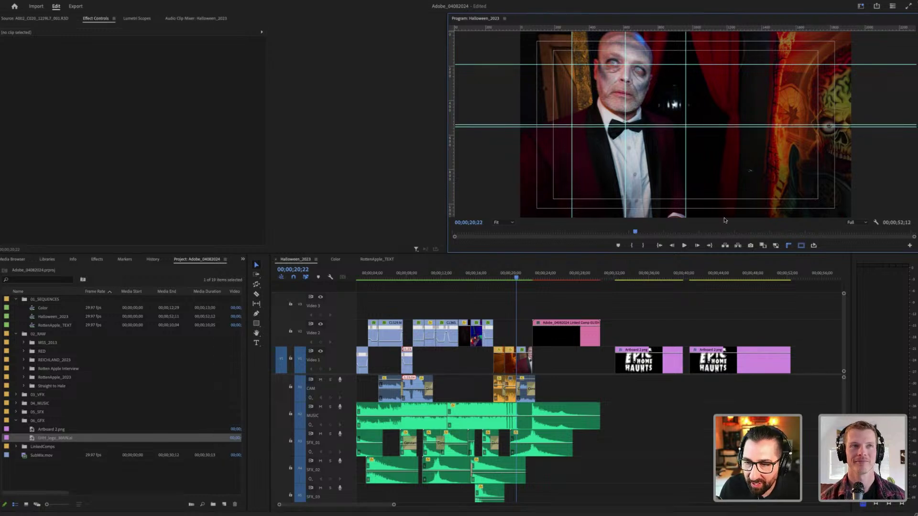
drag(669, 65, 669, 64)
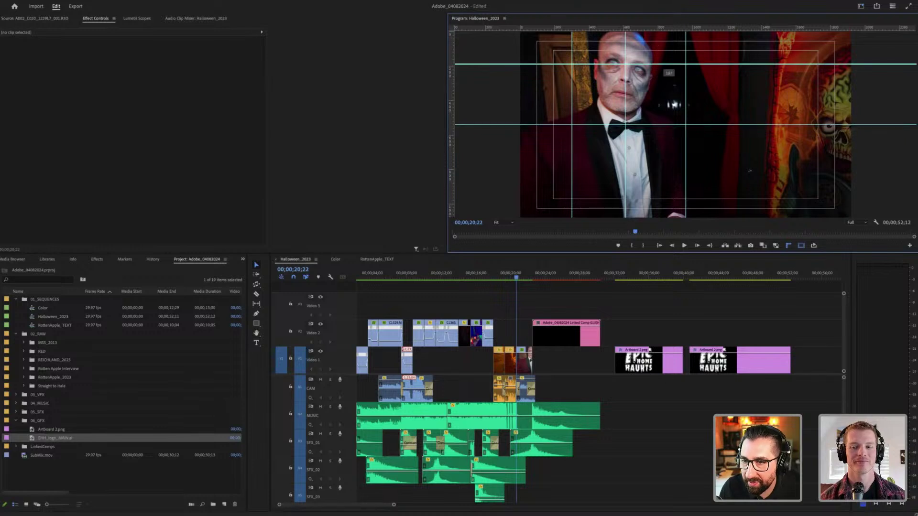
Step: Hide the safe margins, rulers and guides in the Program Monitor
click(801, 246)
click(788, 246)
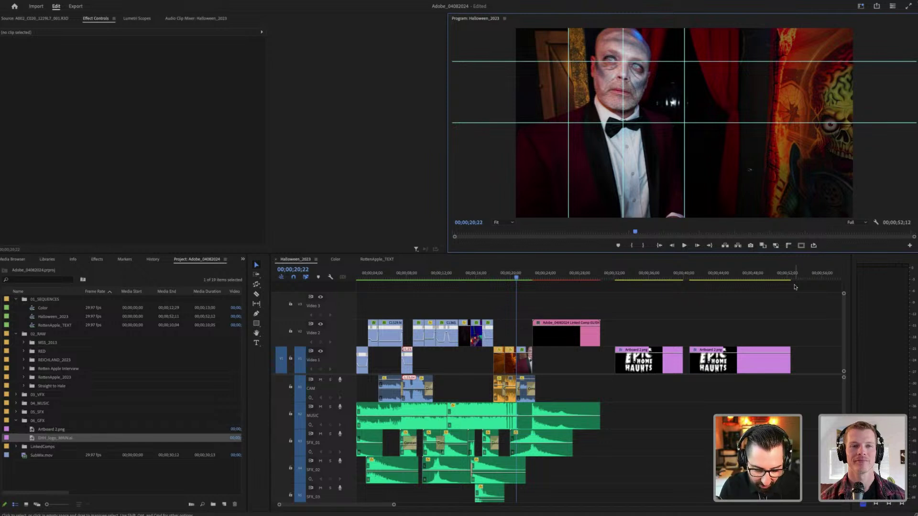
key(super+semicolon)
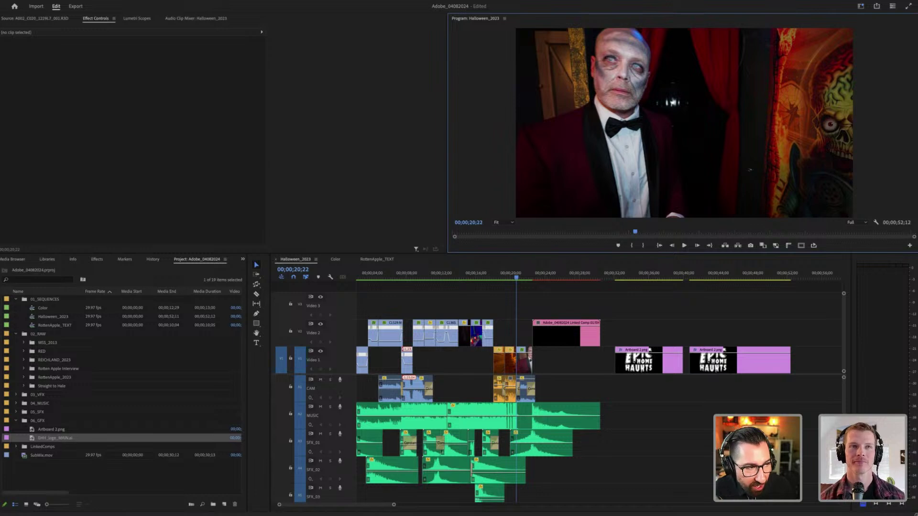
click(559, 331)
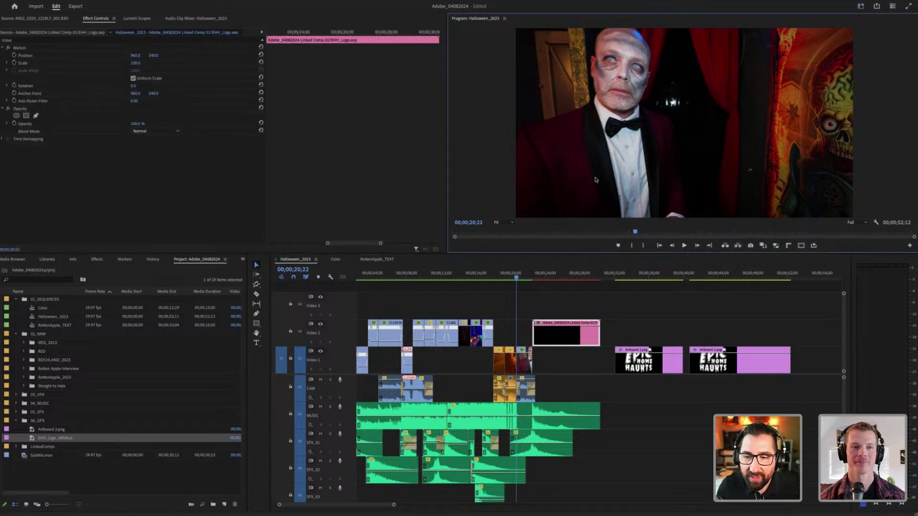
click(616, 307)
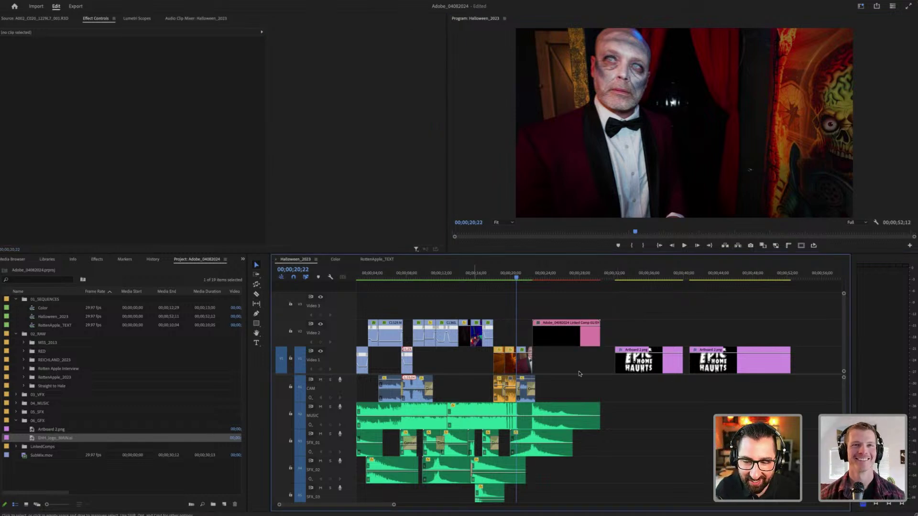
click(564, 332)
click(115, 19)
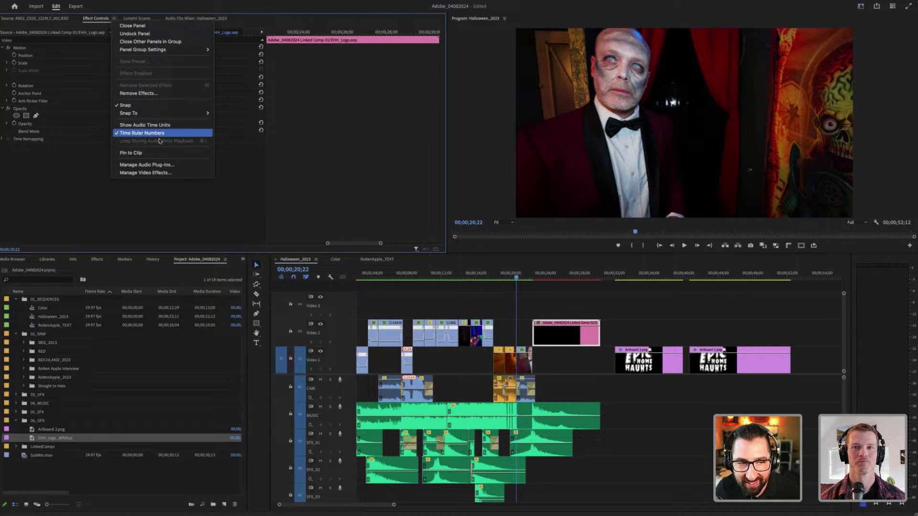
key(Escape)
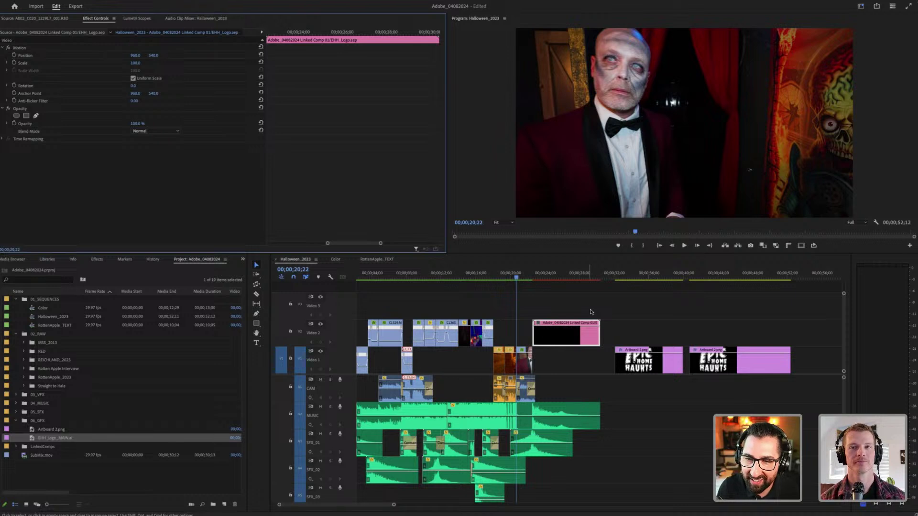
click(590, 312)
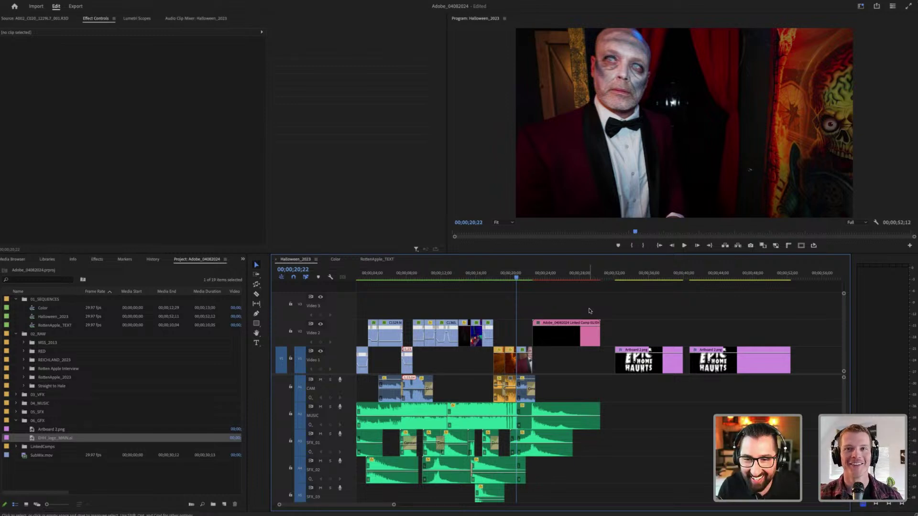
key(super+alt+k)
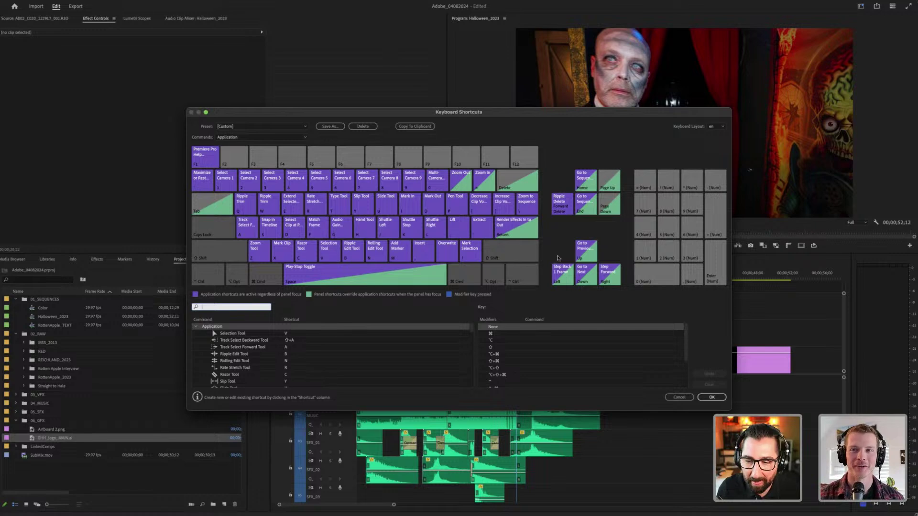
drag(536, 116, 514, 115)
key(Escape)
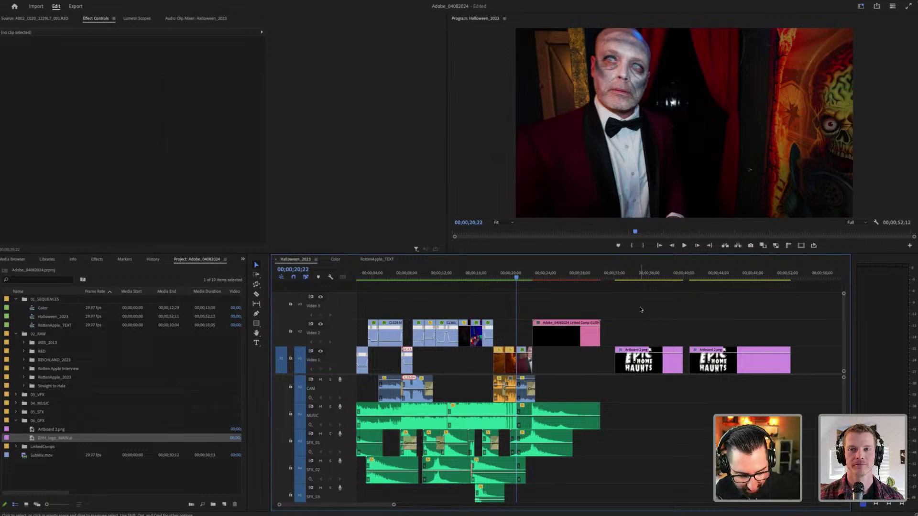
Step: Search the keyboard shortcuts for "direct" to look up the direct manipulation command, and close the shortcut editor
key(super+alt+k)
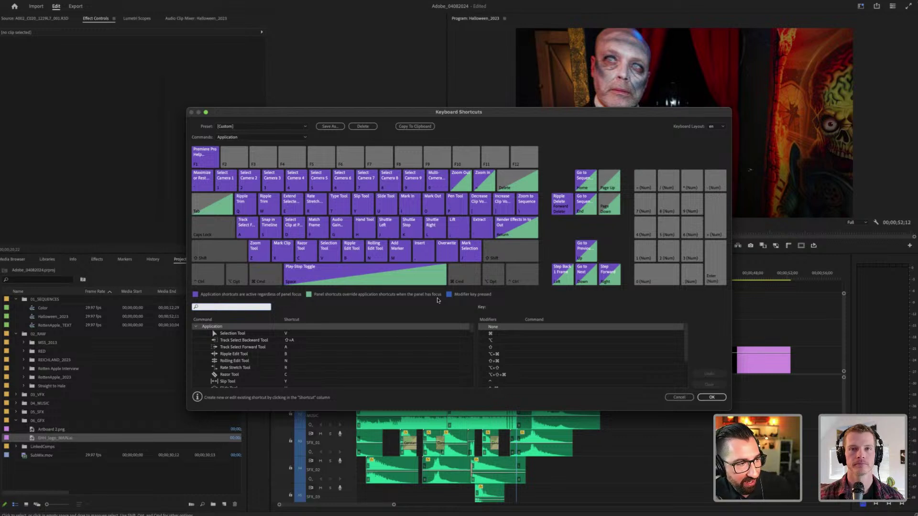
text(direct)
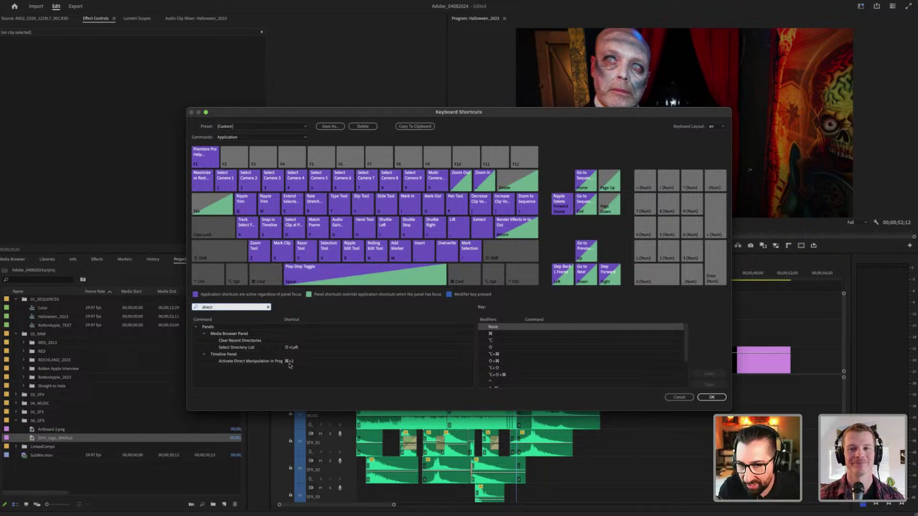
click(711, 397)
Step: Activate direct manipulation of the bow-tied man's clip so its transform handles show in the Program Monitor
click(524, 357)
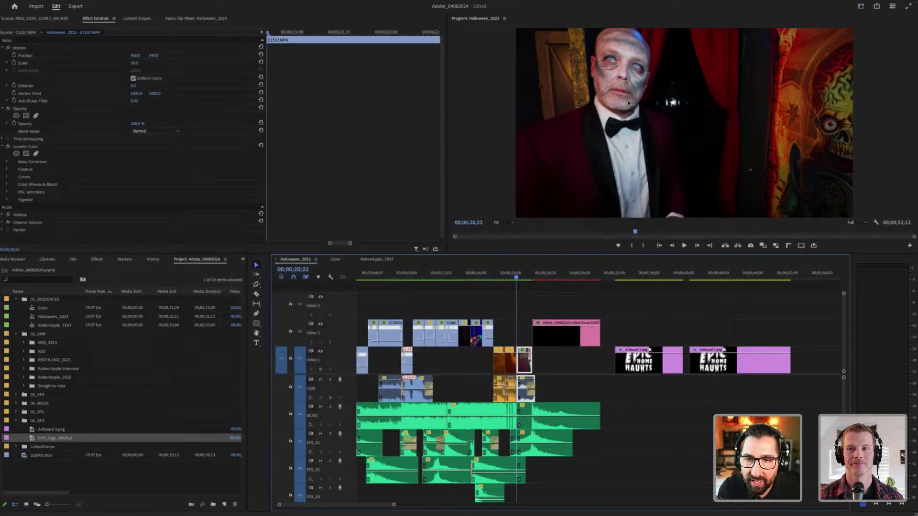
click(23, 55)
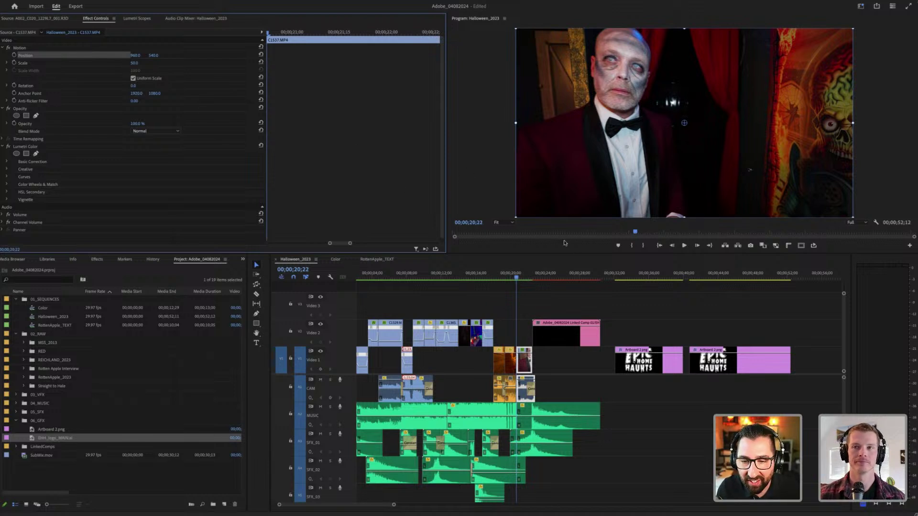
click(466, 193)
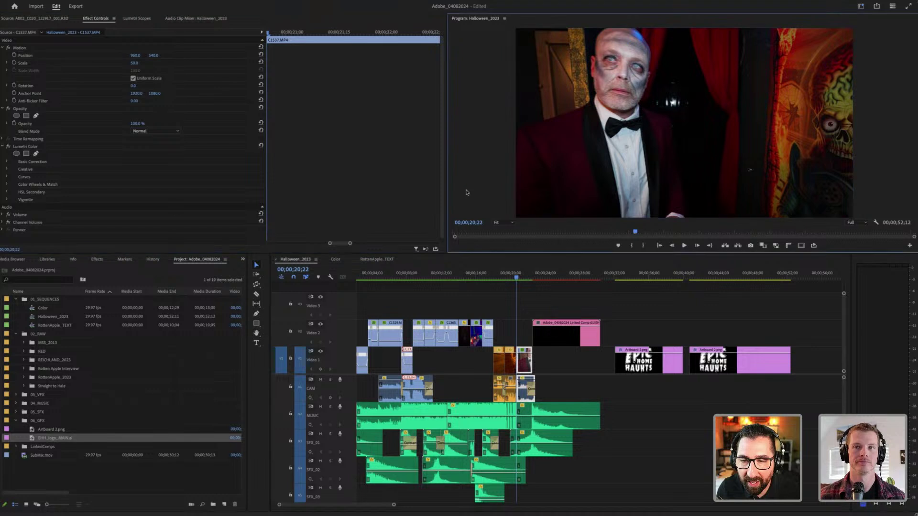
click(529, 356)
click(527, 366)
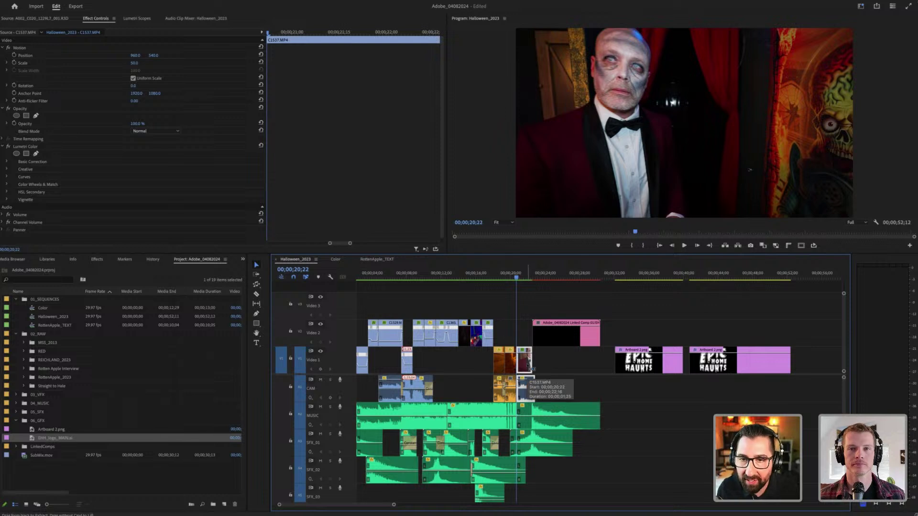
click(527, 366)
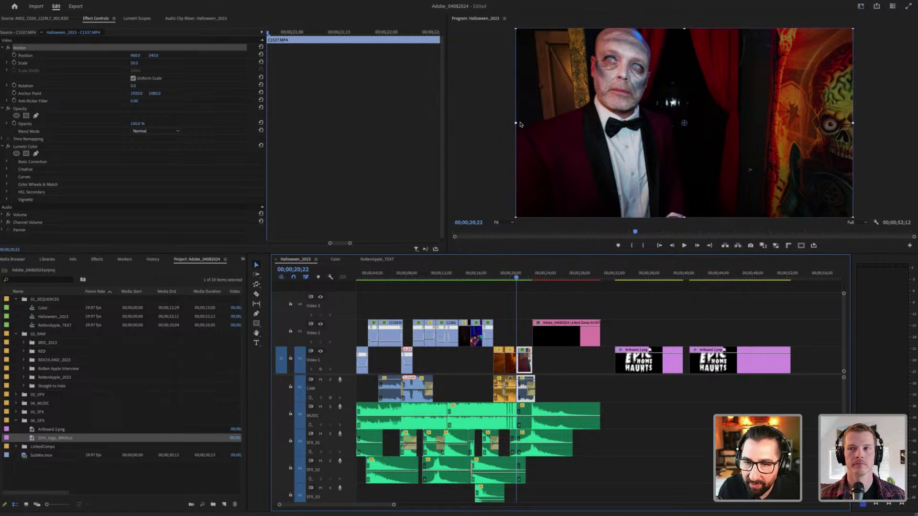
Step: Try scaling and moving the man's clip with its on-screen handles, ending at scale 45.0 and position 861.2, 486.5
drag(516, 123, 605, 122)
drag(742, 83, 713, 62)
drag(655, 57, 655, 24)
drag(688, 72, 676, 101)
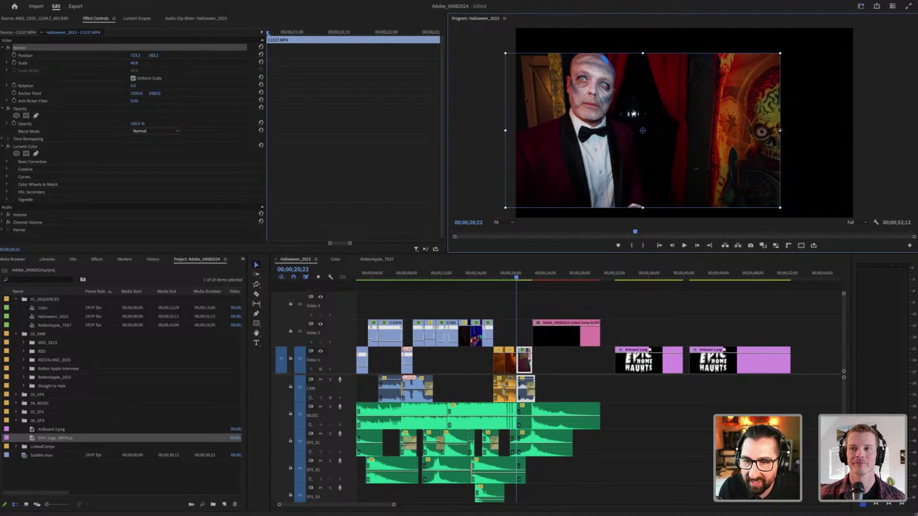
drag(781, 131, 725, 131)
drag(631, 165, 545, 148)
drag(558, 71, 567, 19)
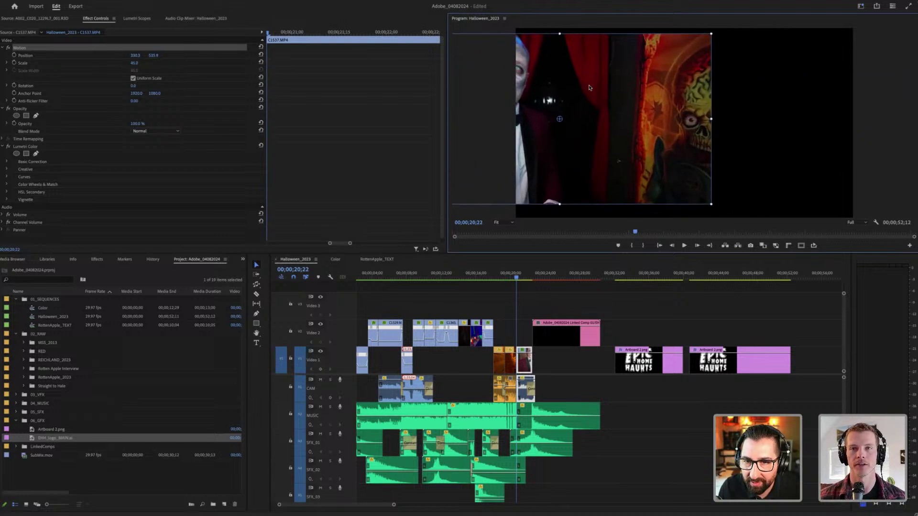
drag(463, 79, 570, 73)
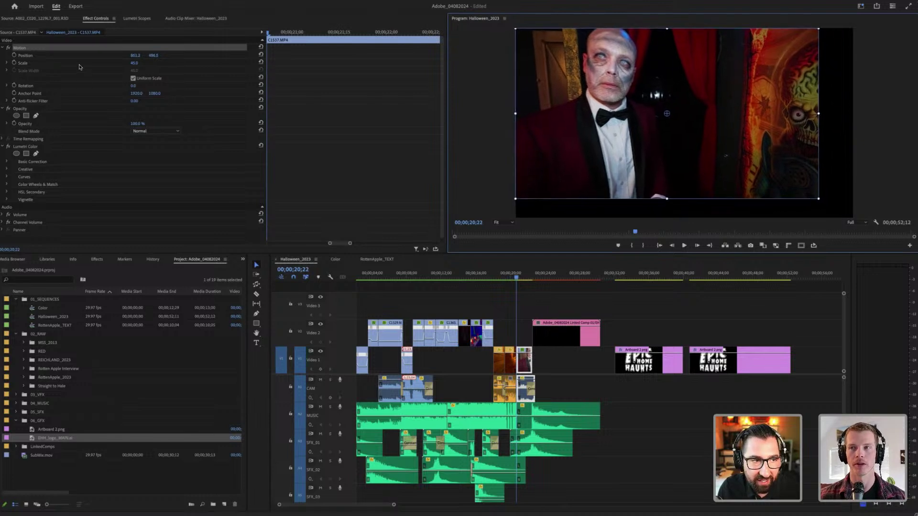
Step: Scrub the man's clip to horizontal position 972.2 and scale 69.0 through its Motion values
click(29, 56)
mouse_move(129, 57)
mouse_down()
mouse_move(158, 58)
mouse_move(129, 65)
mouse_up()
drag(134, 62, 229, 117)
click(524, 363)
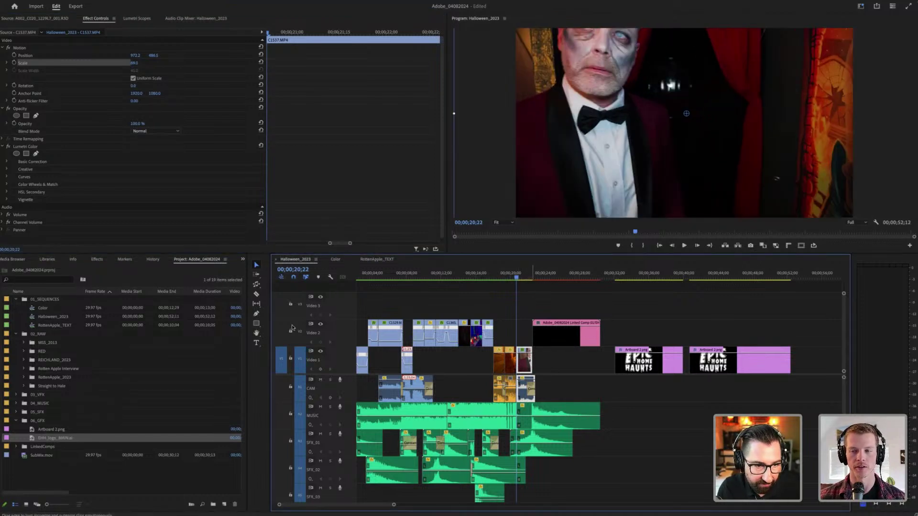
Step: Undo all the scale and position changes made to the man's clip
key(ctrl+z)
key(ctrl+z)
key(ctrl+z)
key(ctrl+z)
key(ctrl+z)
key(ctrl+z)
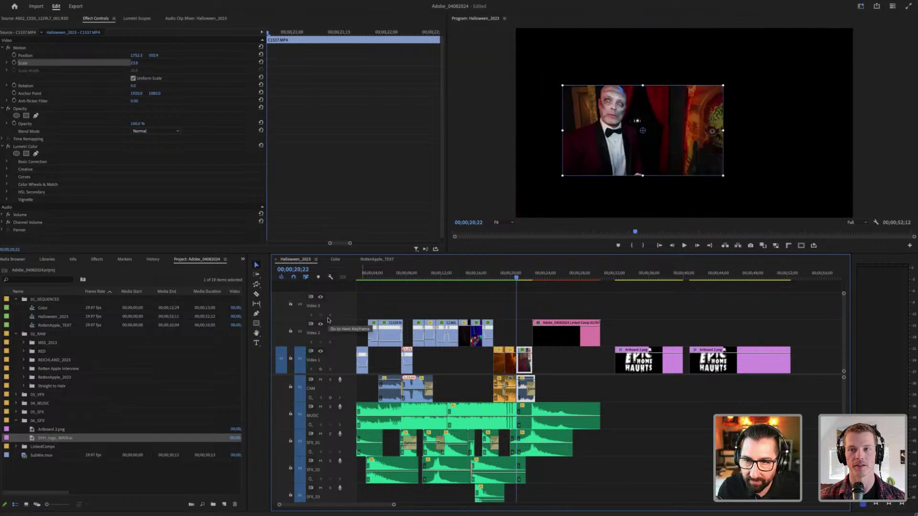
key(ctrl+z)
key(ctrl+z)
key(ctrl+z)
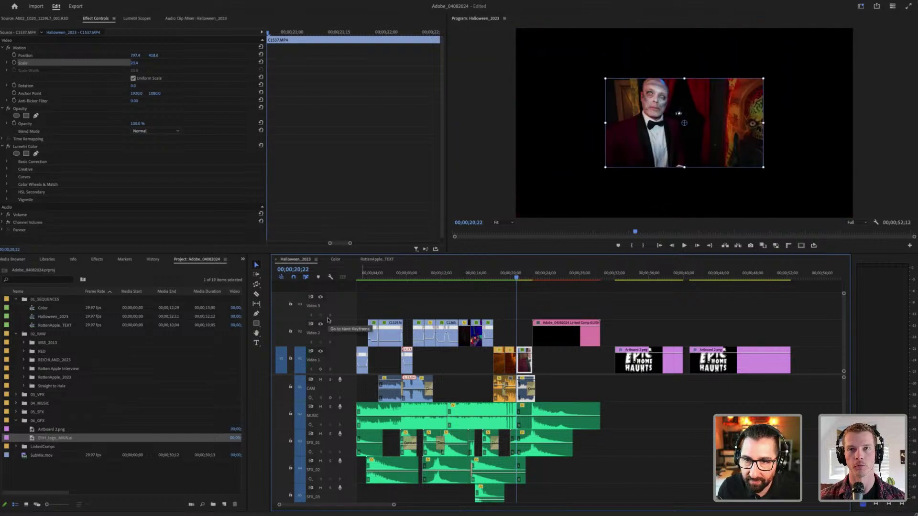
Step: Reselect the man's clip and select its Motion effect to show the transform handles
click(524, 310)
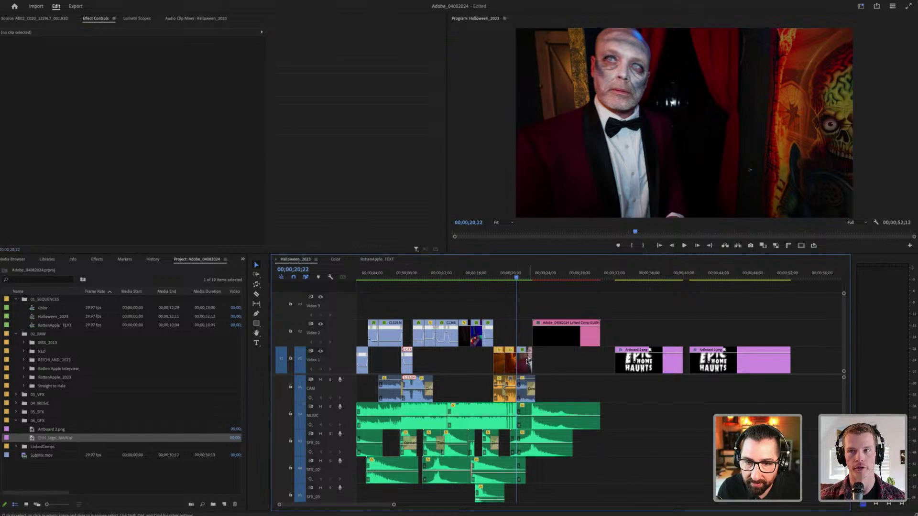
click(524, 363)
click(21, 47)
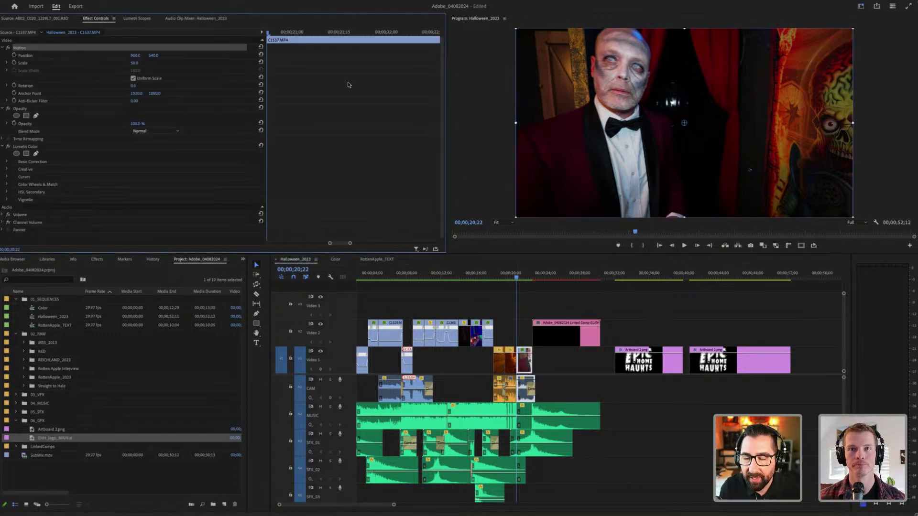
Step: Scale the man's clip down to 18.0 with its handles at 00;00;21;06, and undo the scaling
click(536, 296)
click(521, 274)
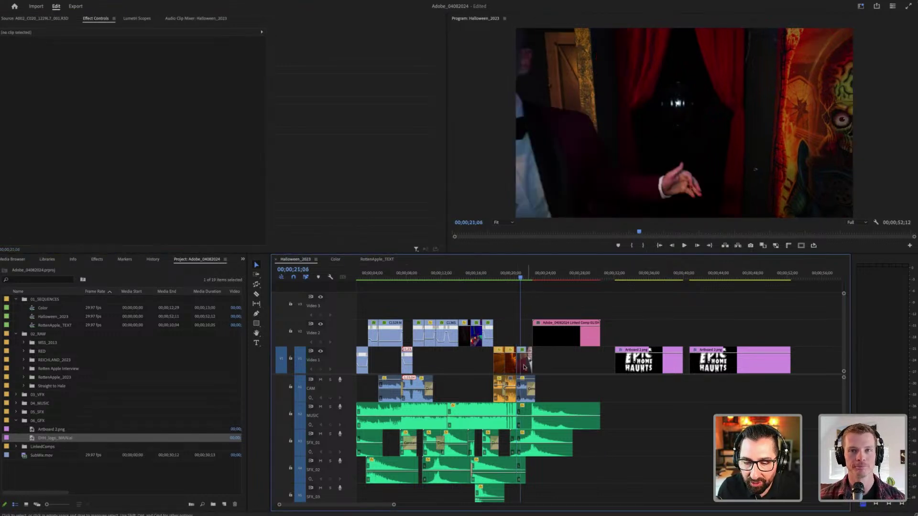
click(525, 365)
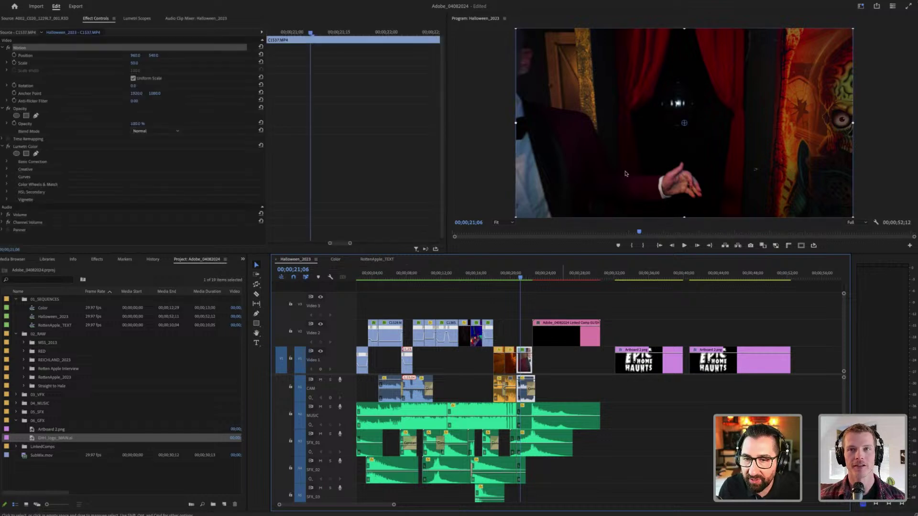
drag(516, 123, 628, 169)
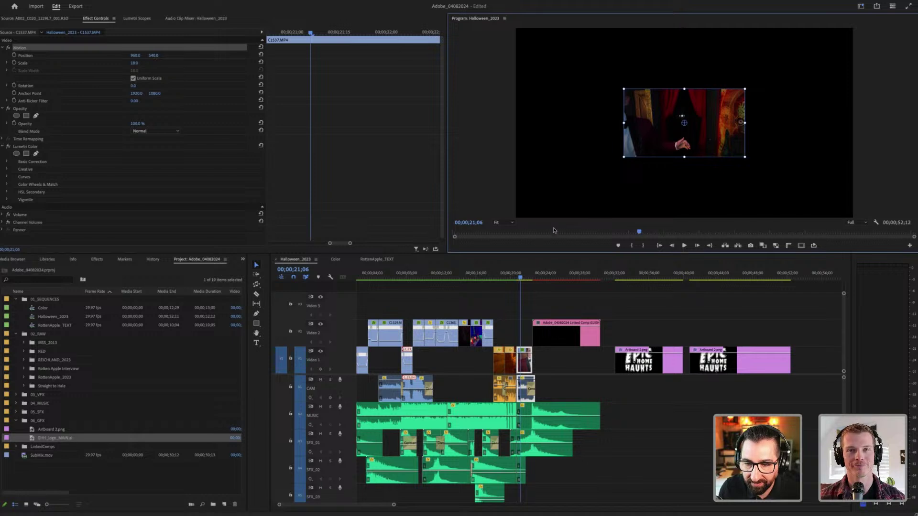
key(ctrl+z)
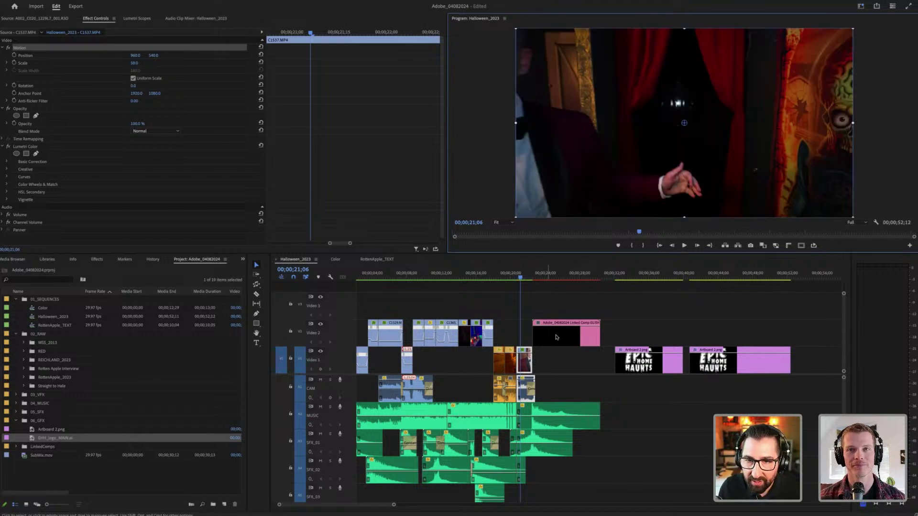
Step: Enlarge the clown puppet's clip at 00;00;16;02 to a scale of about 69.6 and reposition it to about 848.9, 575.0 with its handles
click(561, 296)
click(476, 273)
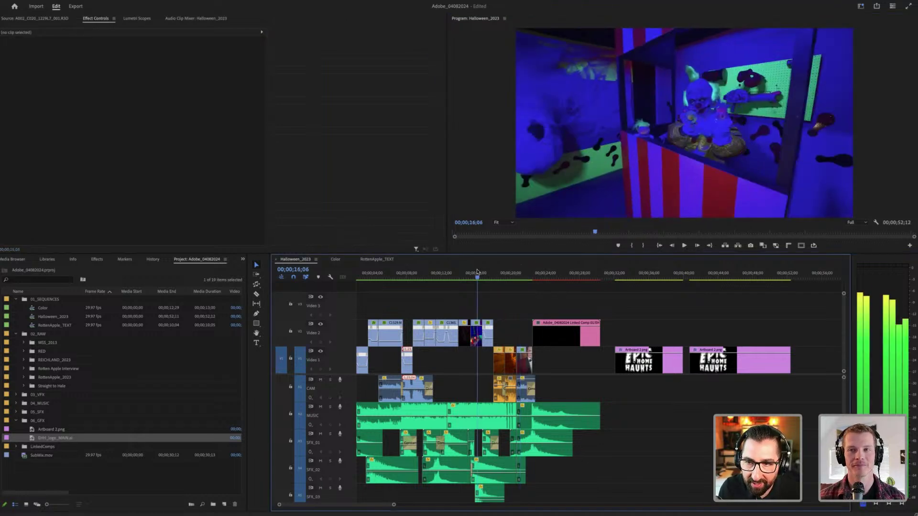
click(477, 330)
click(531, 138)
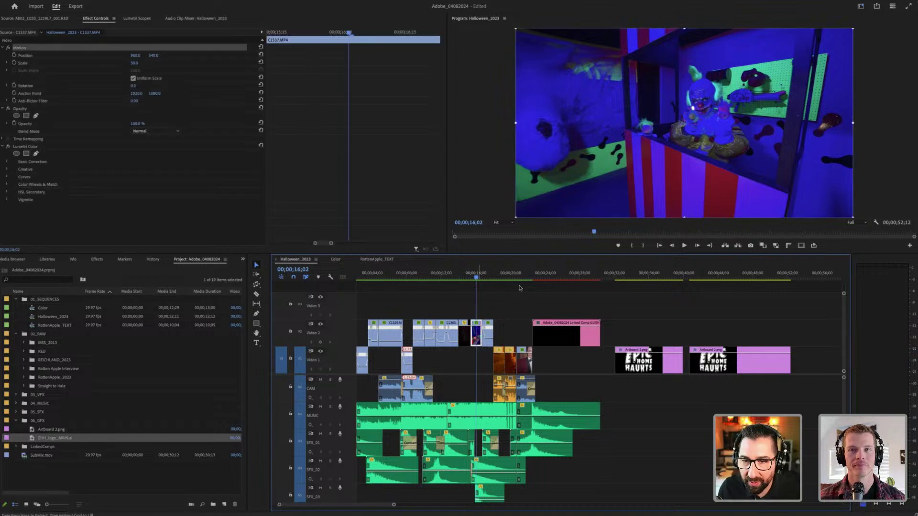
drag(517, 122, 629, 138)
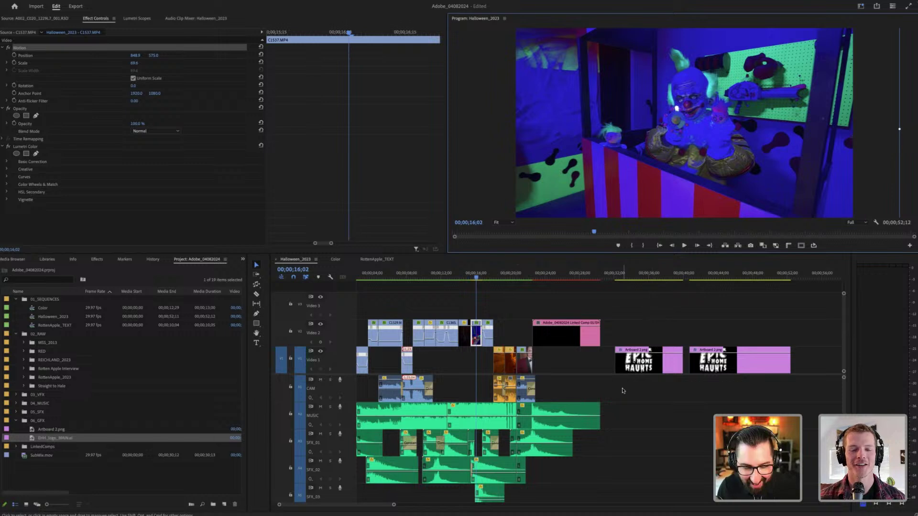
Step: Undo the clown puppet clip's scale and position changes, and save the project with no clip selected
key(super+z)
click(658, 416)
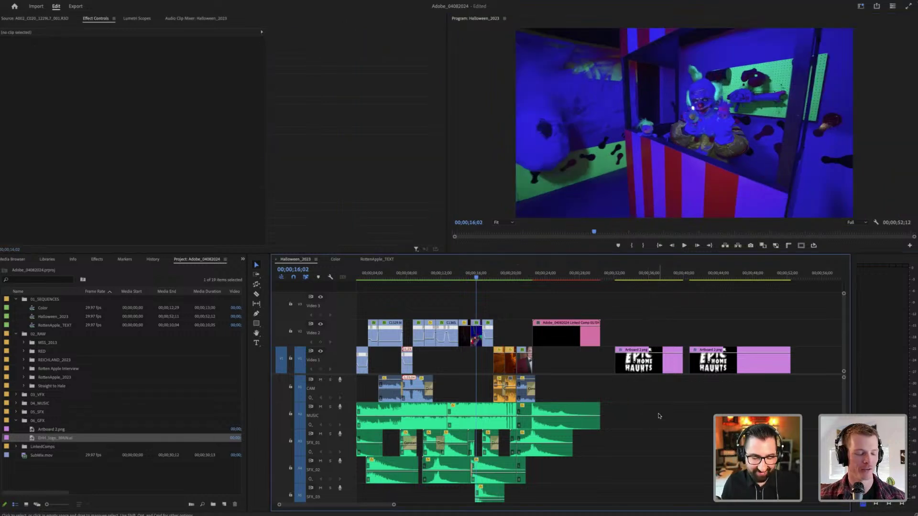
key(super+s)
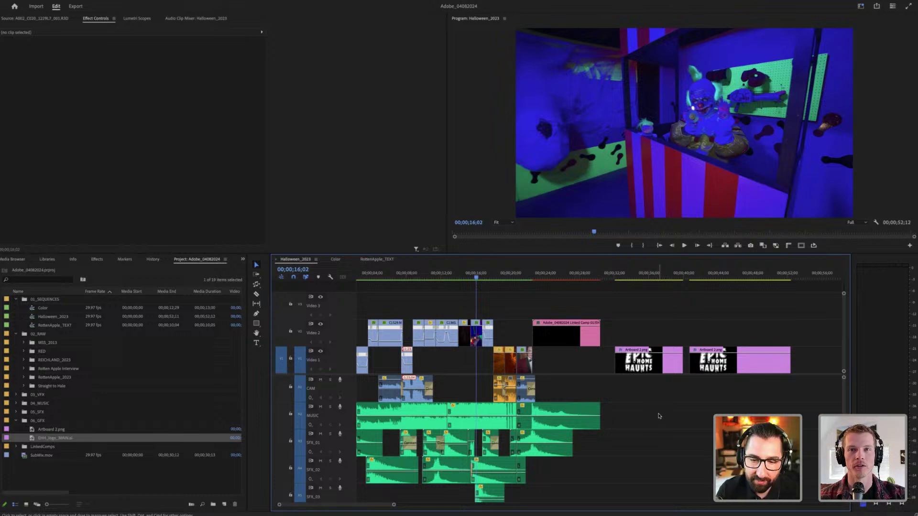
Step: Scrub to the clip of the shouting man in the hat and park the playhead at 00;00;18;20
click(512, 277)
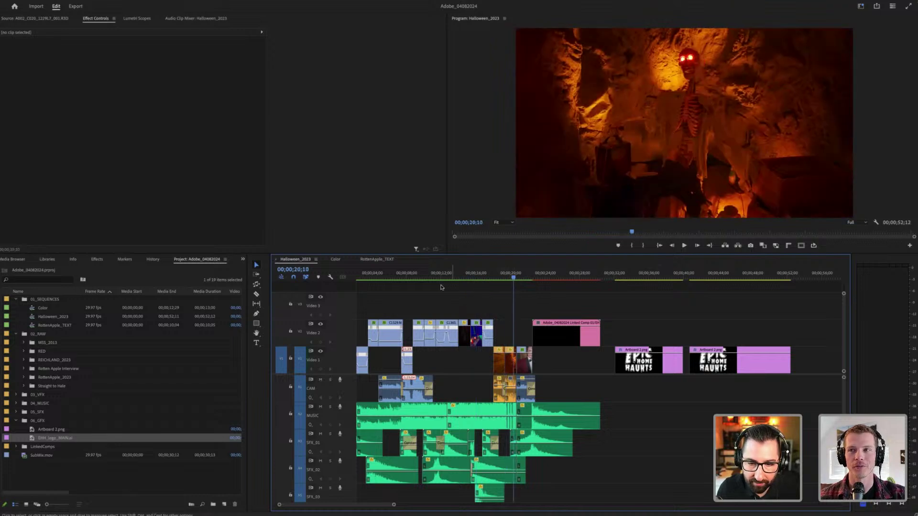
click(499, 276)
key(space)
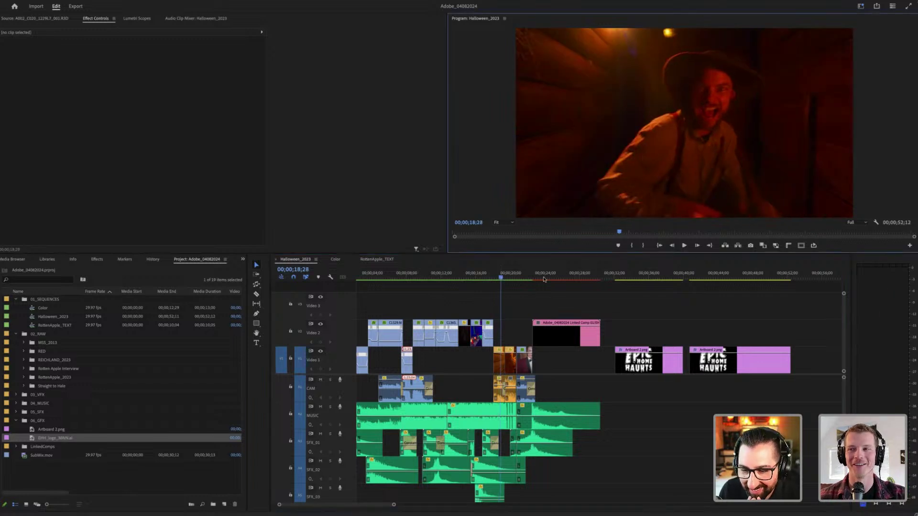
click(506, 278)
click(502, 276)
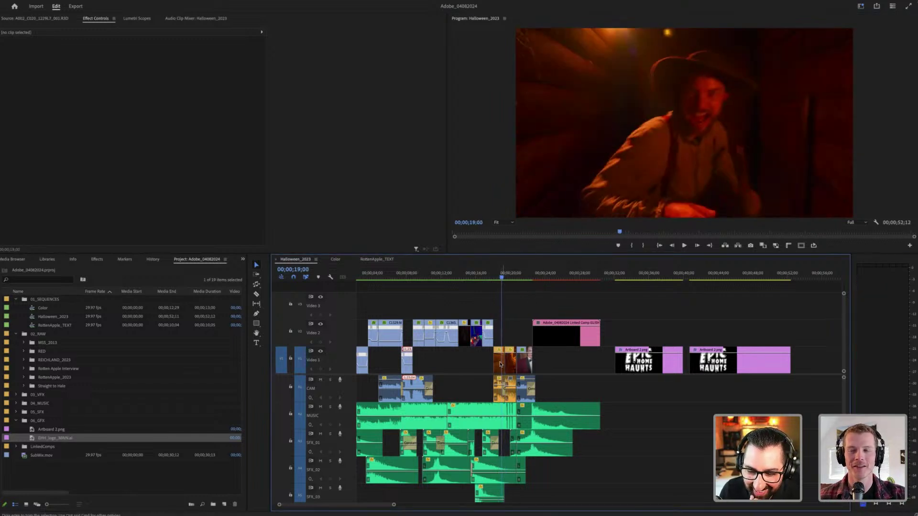
click(534, 291)
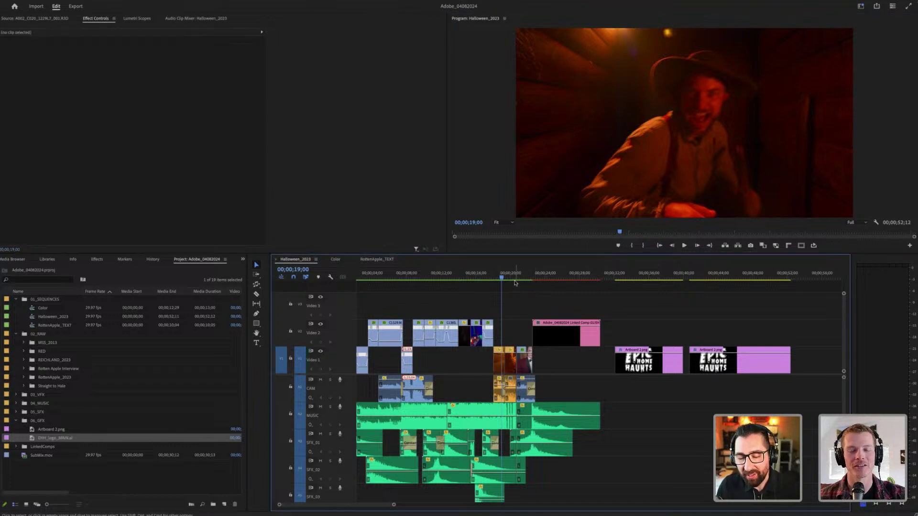
click(500, 361)
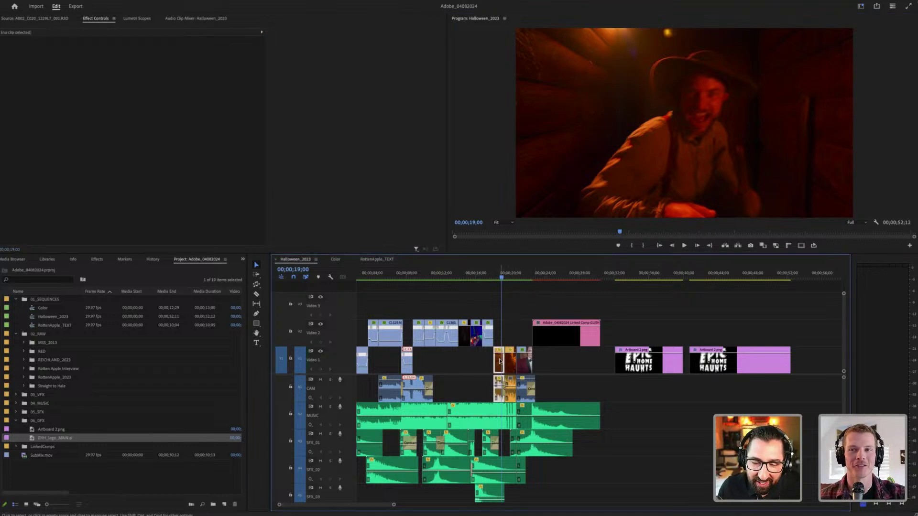
click(505, 291)
drag(501, 278, 498, 278)
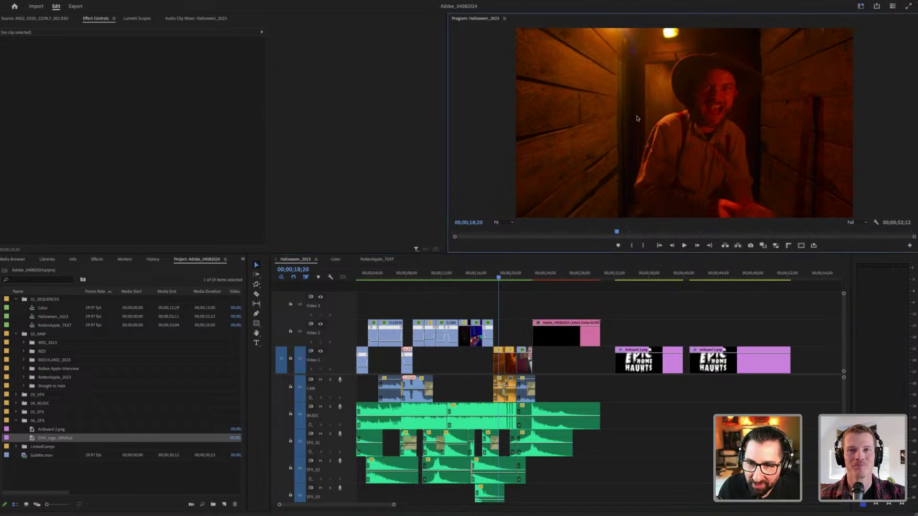
Step: Select the hat man's clip directly on its image and through its Motion effect to show the transform handles, and deselect it
click(639, 142)
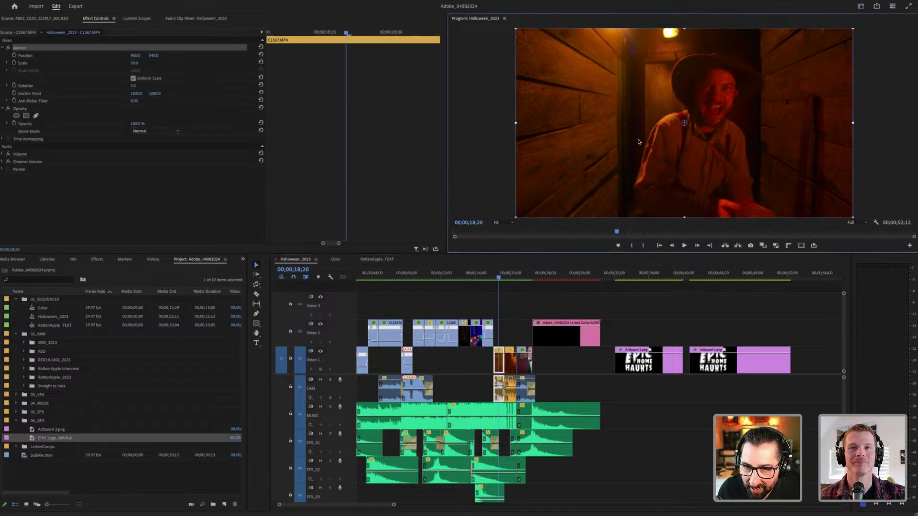
click(530, 302)
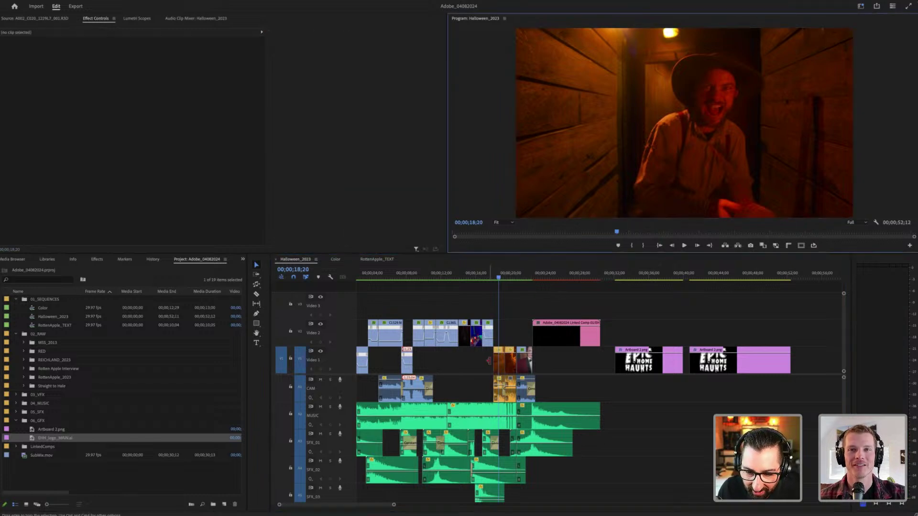
click(568, 165)
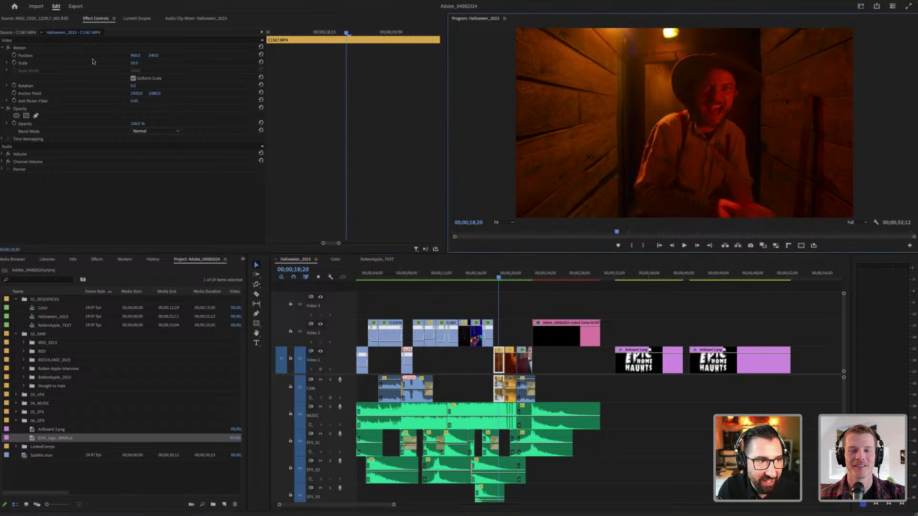
click(23, 48)
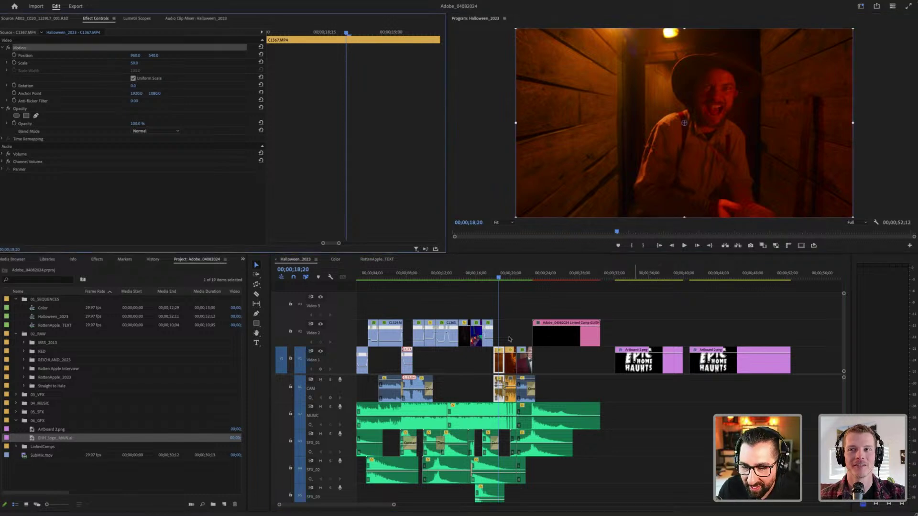
click(499, 357)
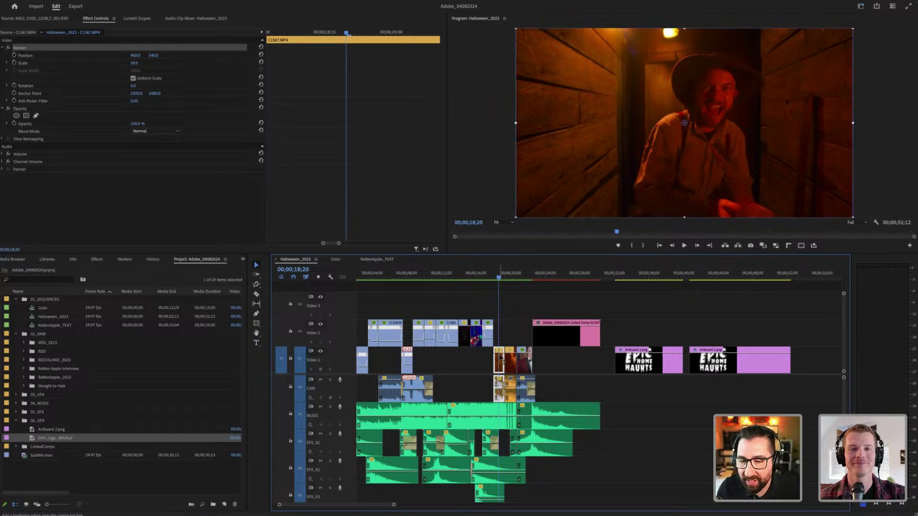
click(562, 299)
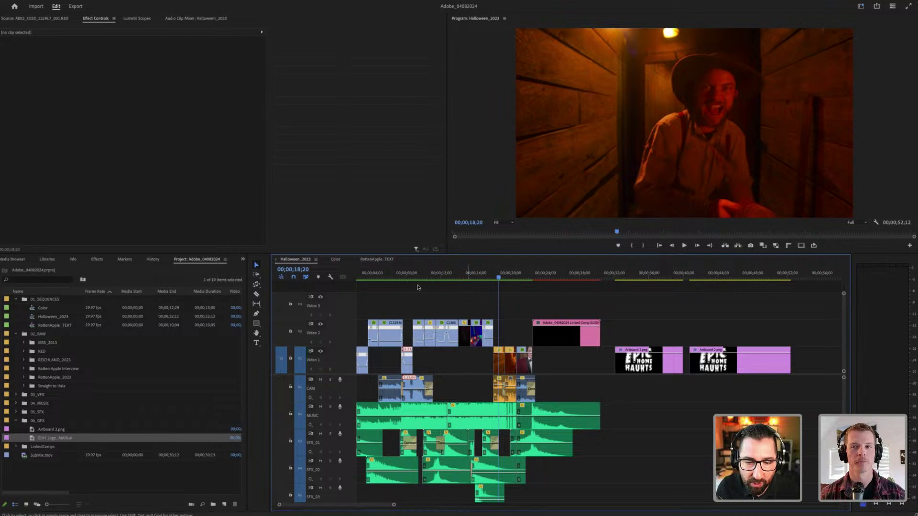
Step: Scrub back and forth through the Halloween_2023 sequence to review the haunt footage, the animated logo and the still logo clips
drag(504, 276, 645, 276)
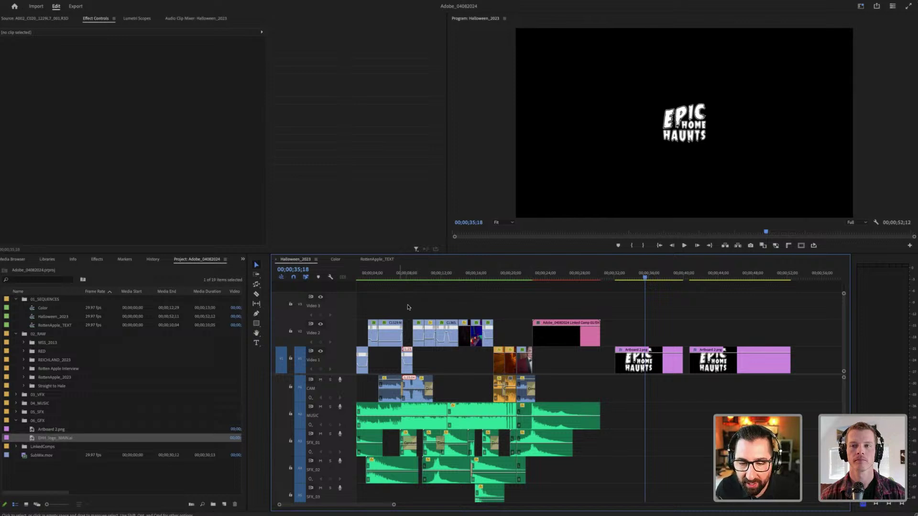
click(395, 307)
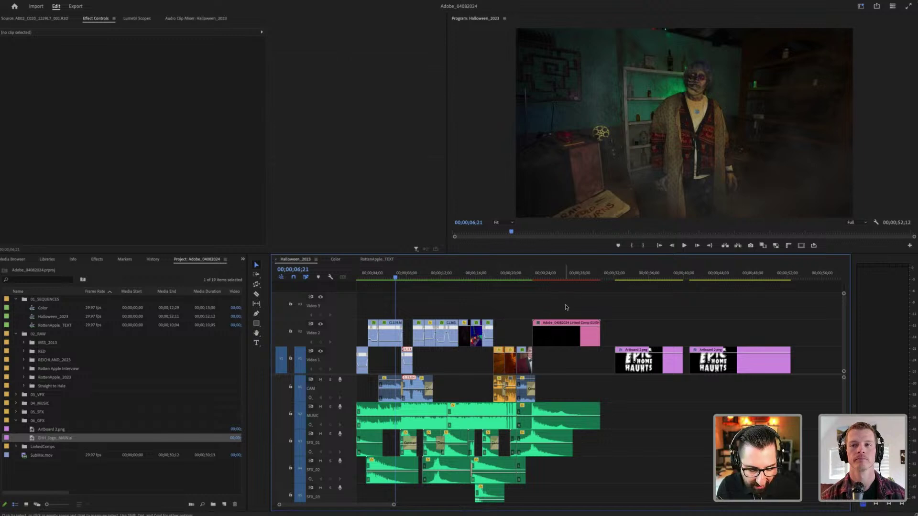
click(565, 305)
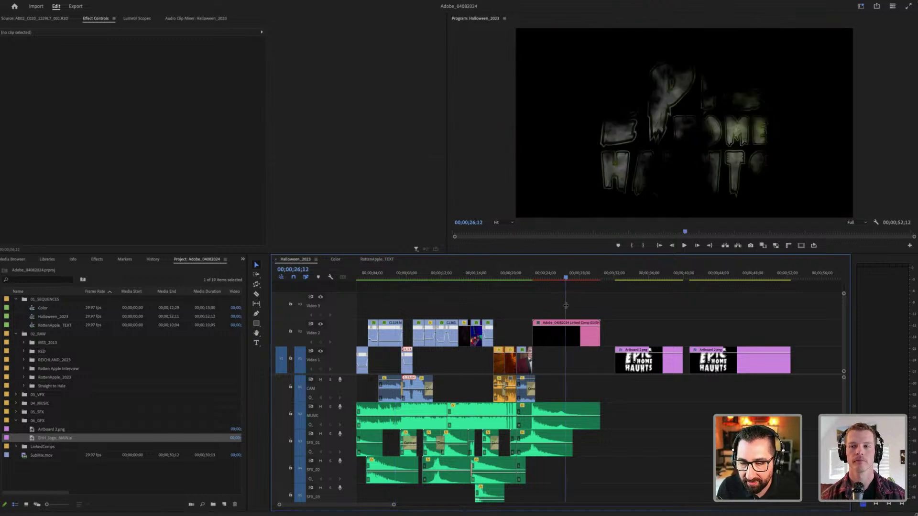
key(space)
click(505, 278)
drag(489, 284, 421, 289)
click(641, 304)
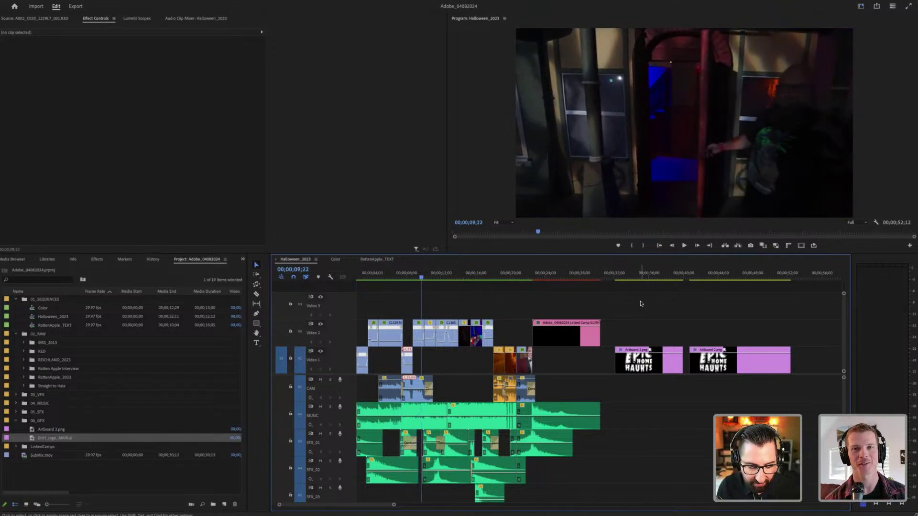
drag(550, 282, 383, 282)
drag(491, 298, 448, 307)
click(389, 307)
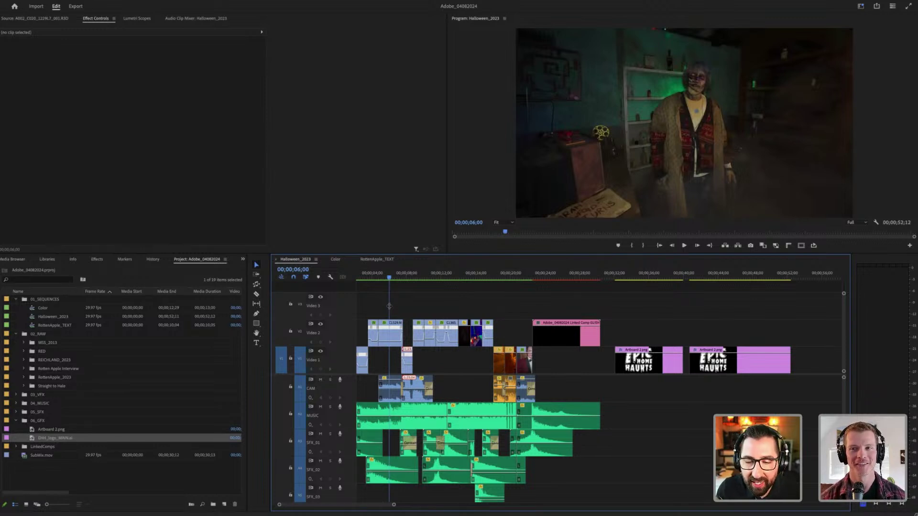
click(588, 274)
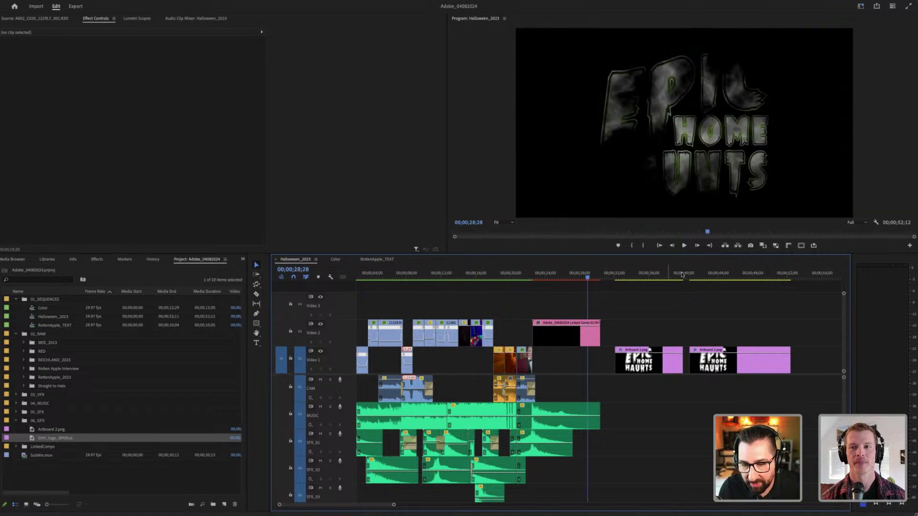
click(682, 274)
click(373, 275)
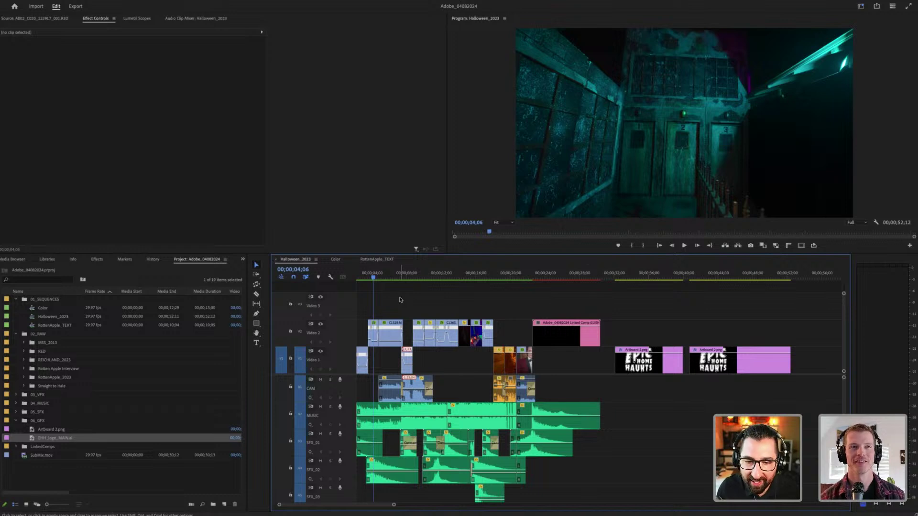
click(414, 274)
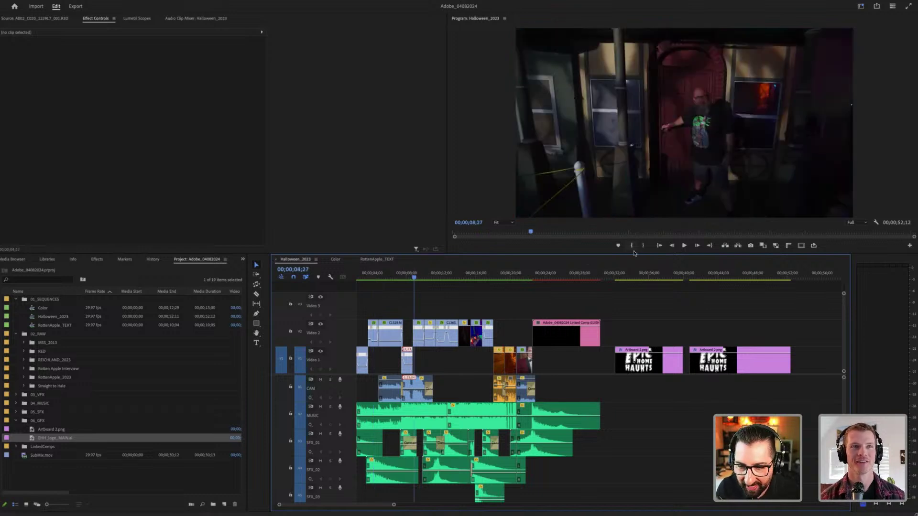
Step: Look at the Color sequence, return to Halloween_2023 and examine its clips at several points, ending at 00;00;09;15
click(335, 260)
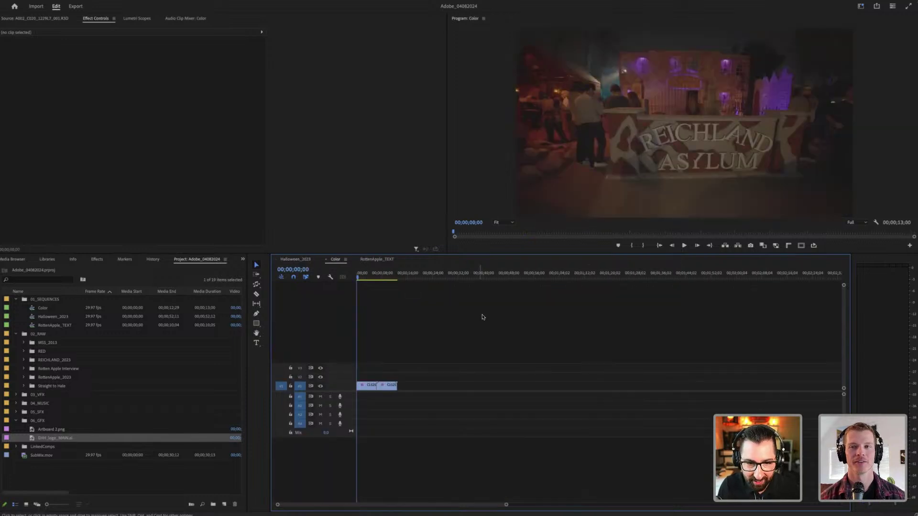
click(303, 261)
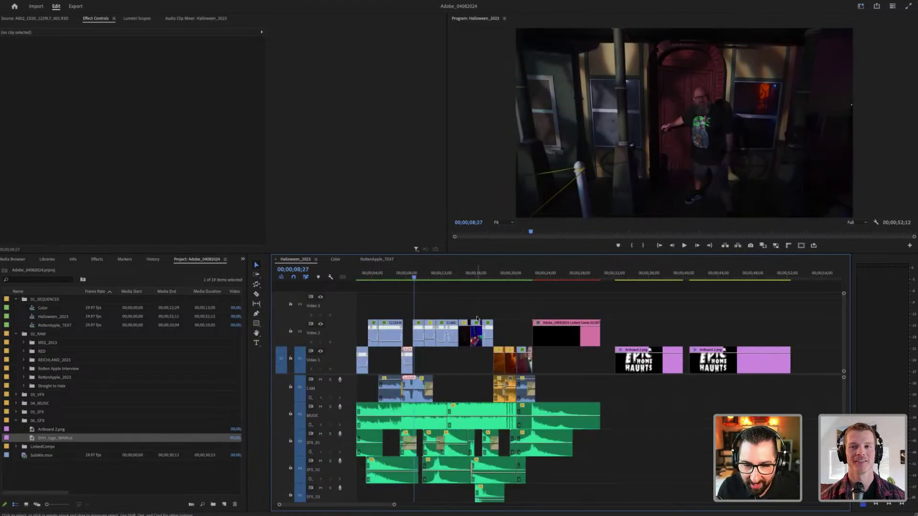
click(484, 274)
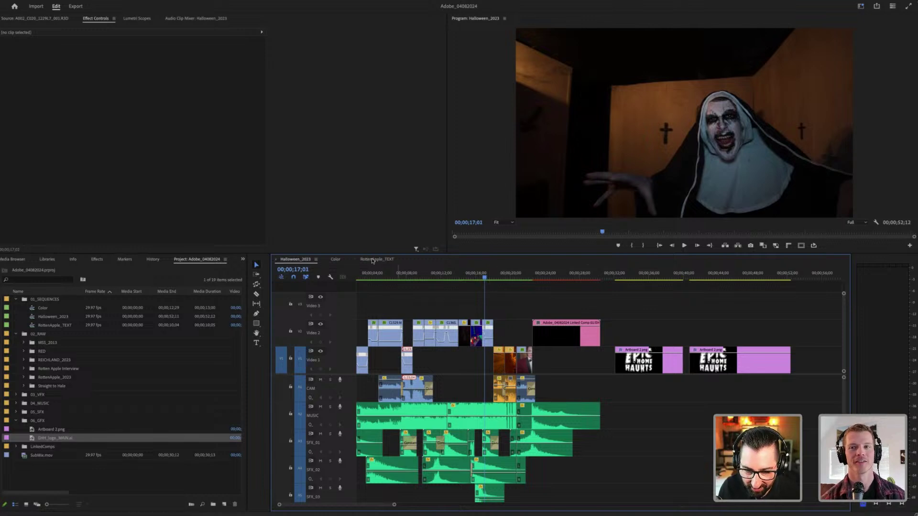
click(440, 301)
click(575, 299)
click(667, 295)
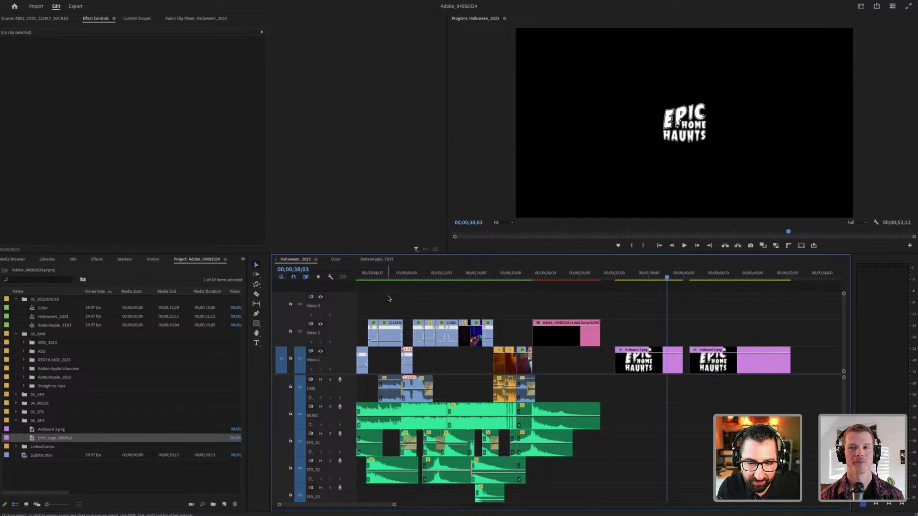
click(367, 299)
click(441, 302)
click(562, 299)
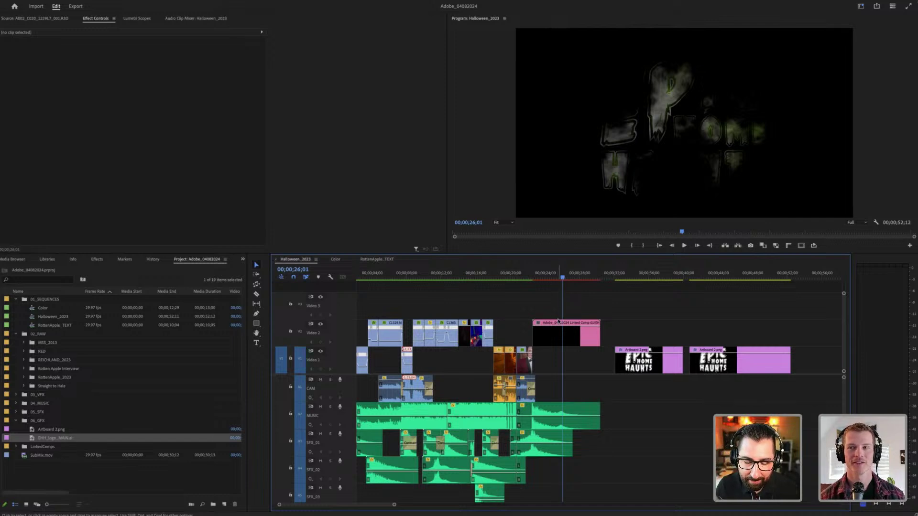
drag(473, 275, 462, 274)
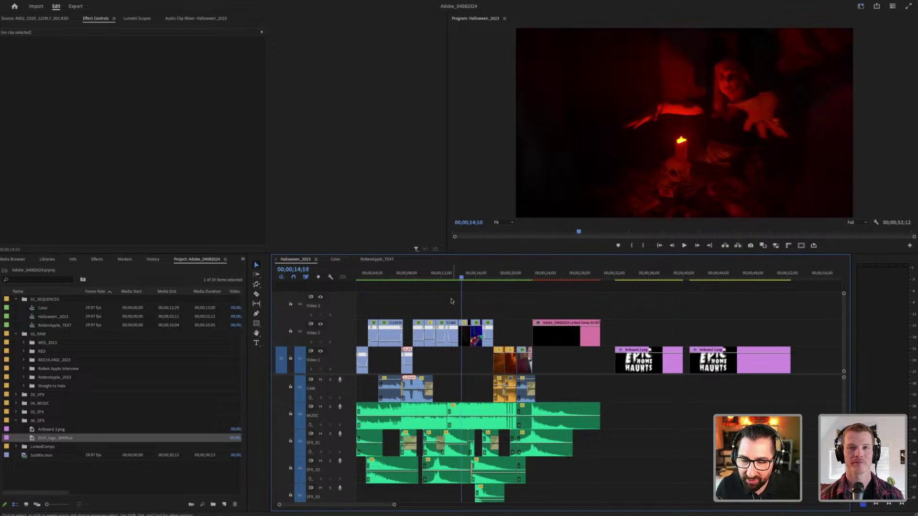
click(419, 275)
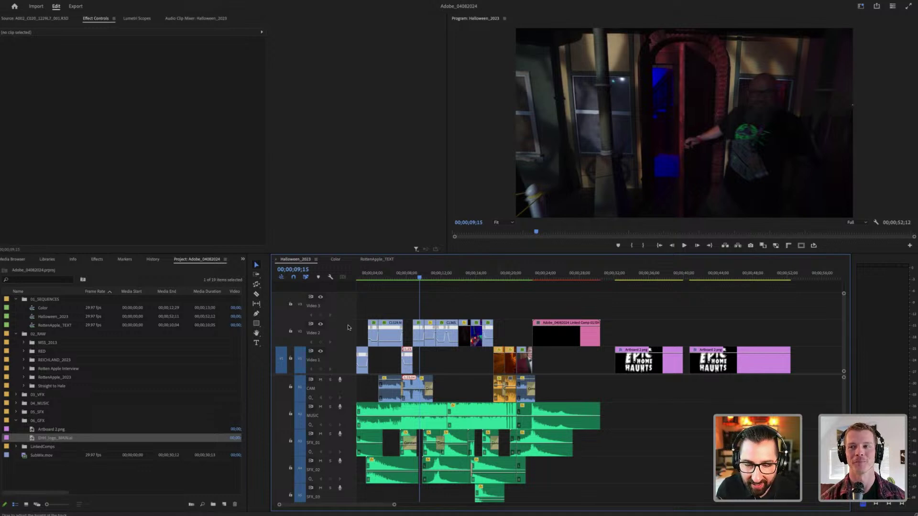
Step: Save the project and display the Production panel in the workspace
key(super+s)
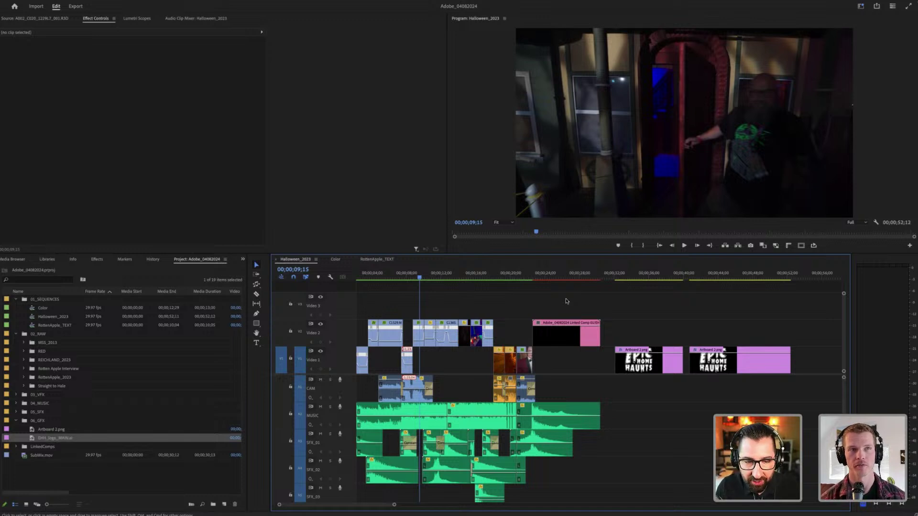
click(243, 260)
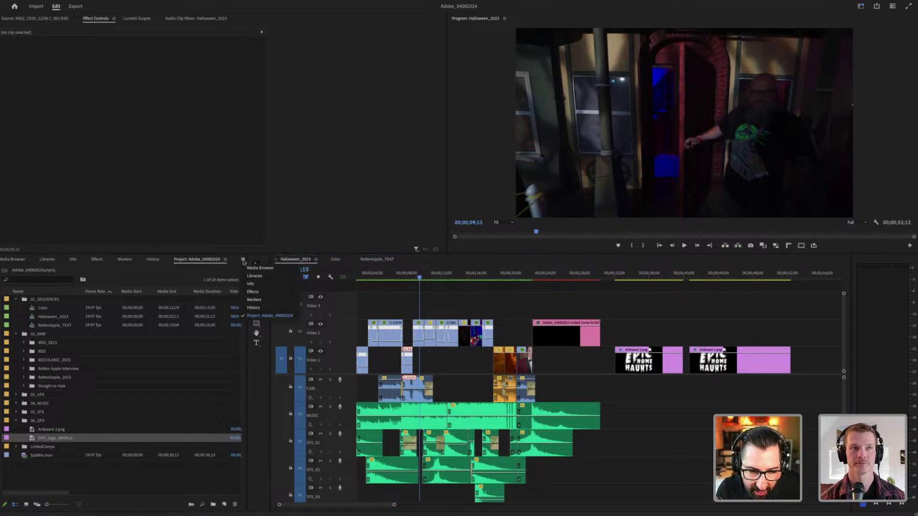
click(208, 261)
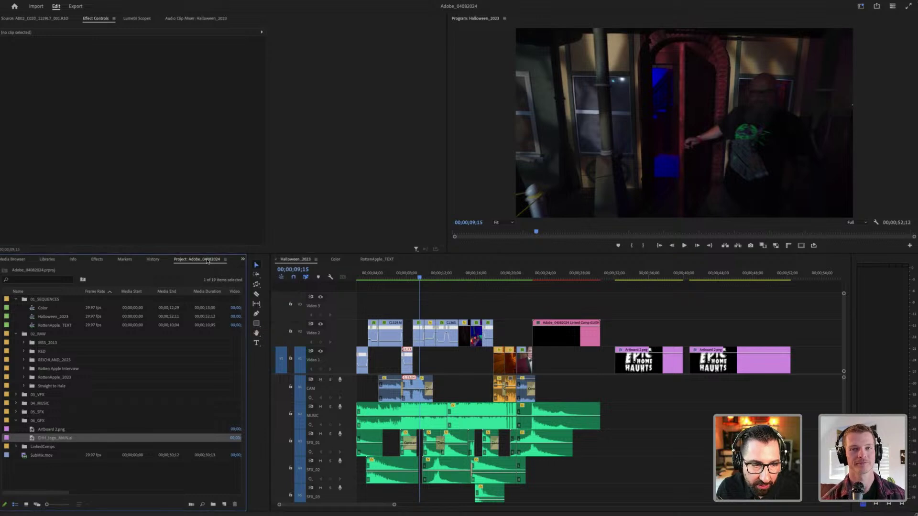
click(14, 259)
click(210, 259)
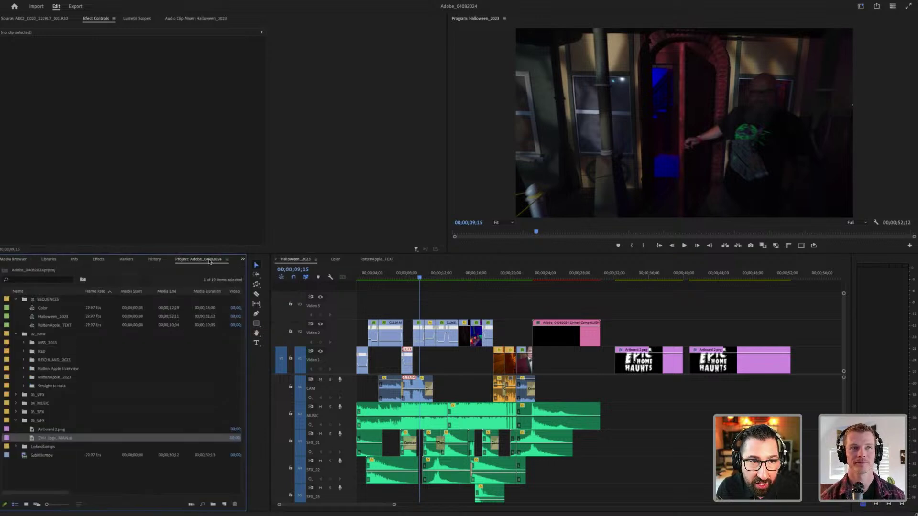
click(231, 4)
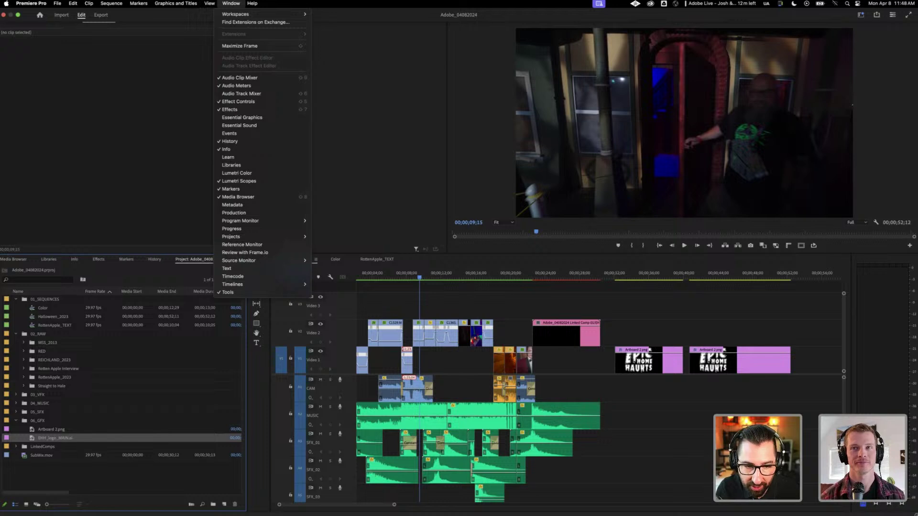
click(234, 213)
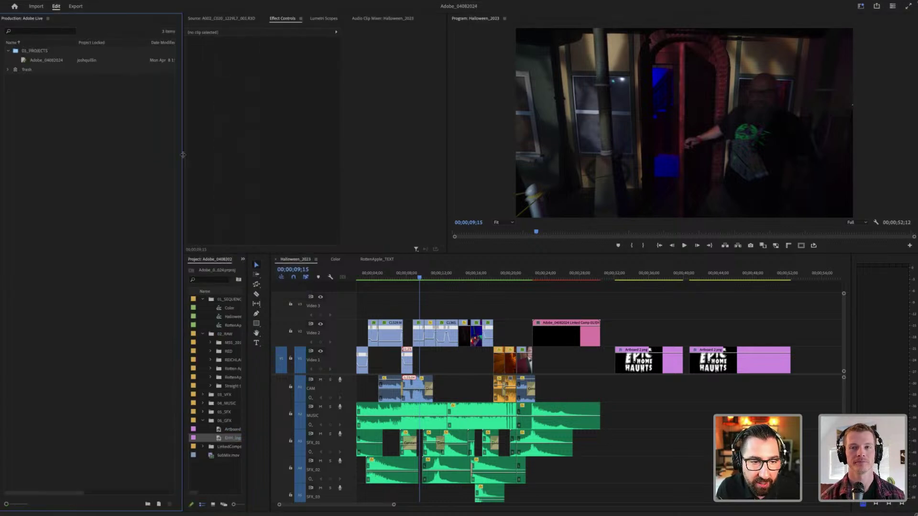
Step: Narrow the Production panel and point out the Adobe_04082024 project by selecting and deselecting it
drag(181, 153, 140, 153)
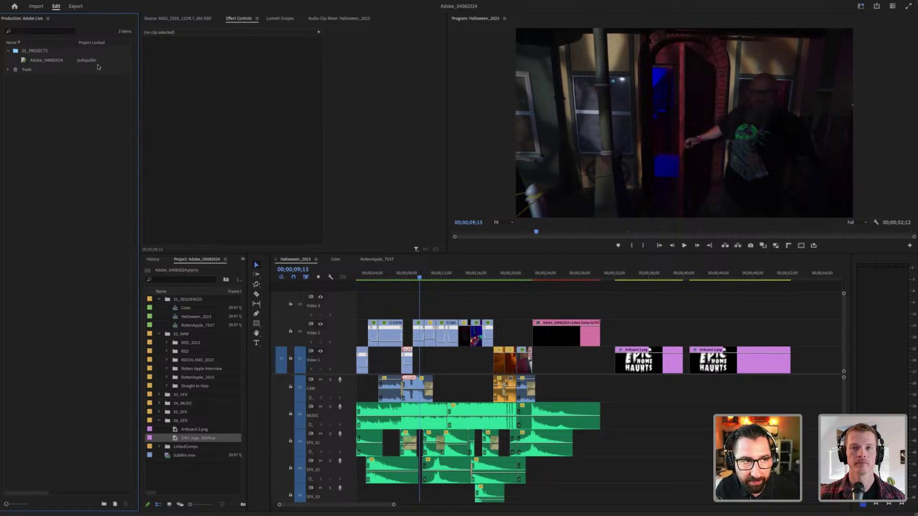
click(48, 61)
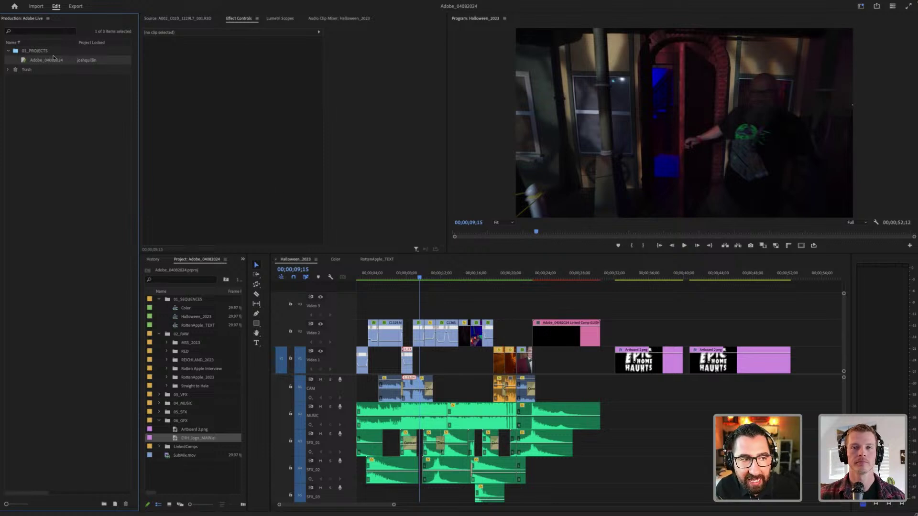
click(63, 303)
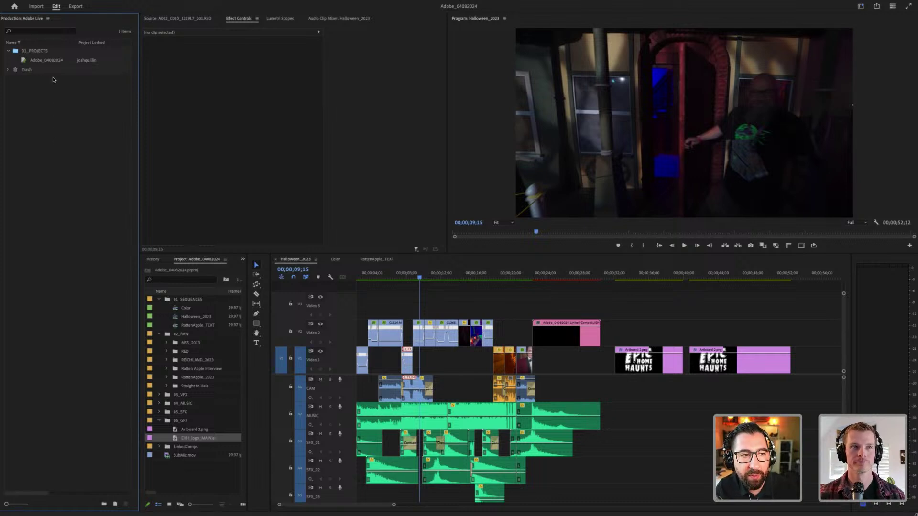
Step: Create a new project named Adobe_Test inside the production's projects folder
click(43, 50)
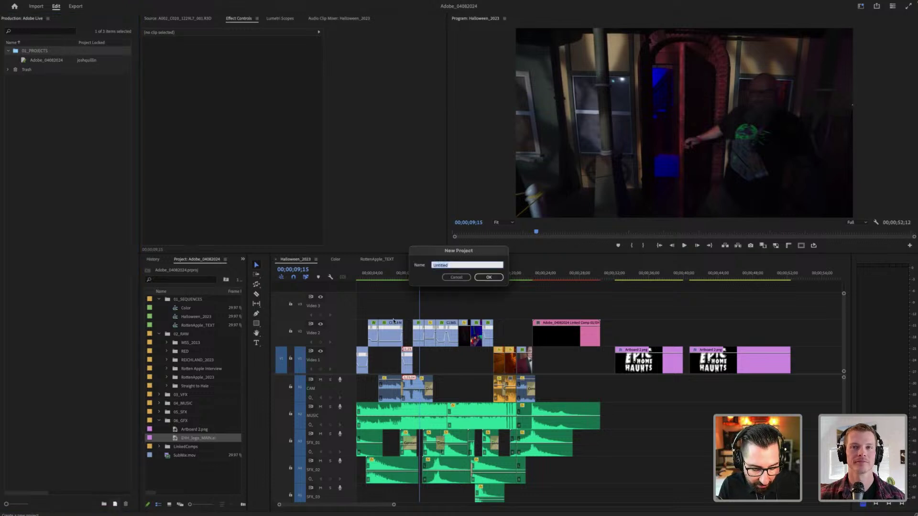
text(Adobe_Test)
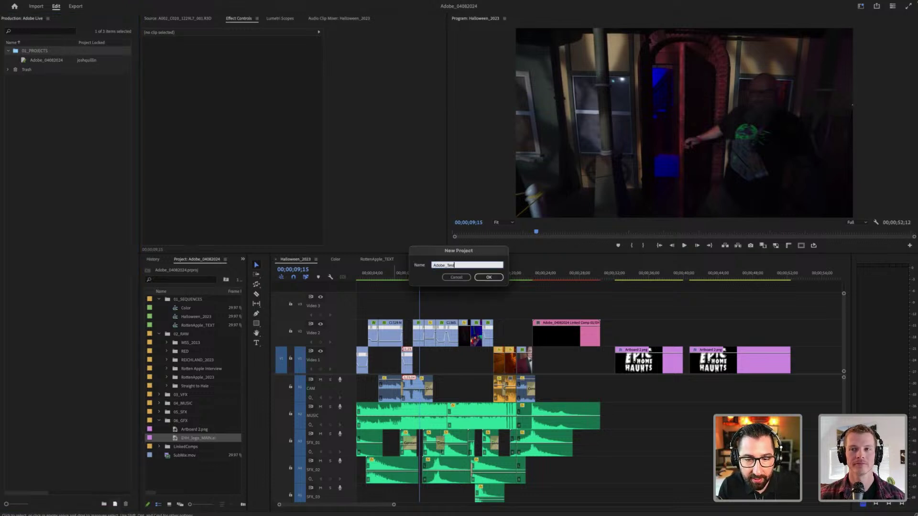
key(Return)
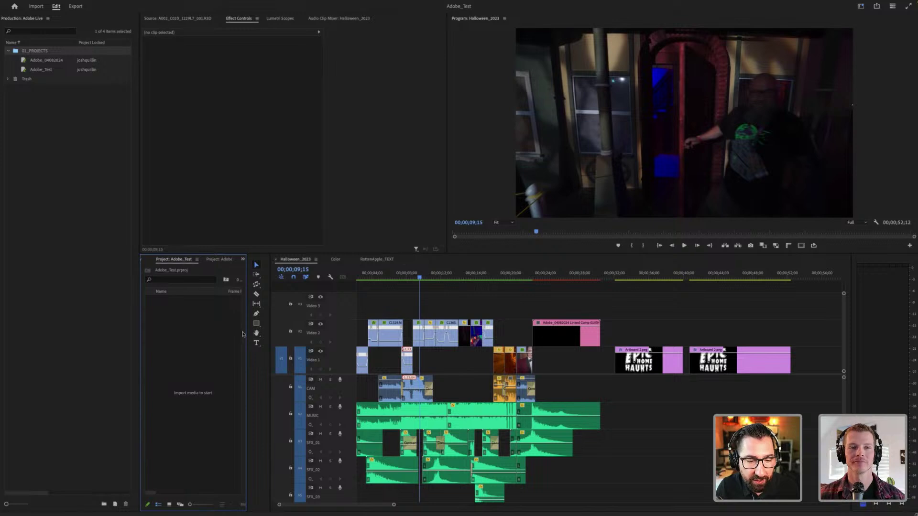
Step: Widen the Project panel and create Sequence 01 in Adobe_Test with the HD 1080p 23.976 fps preset
drag(247, 325, 297, 332)
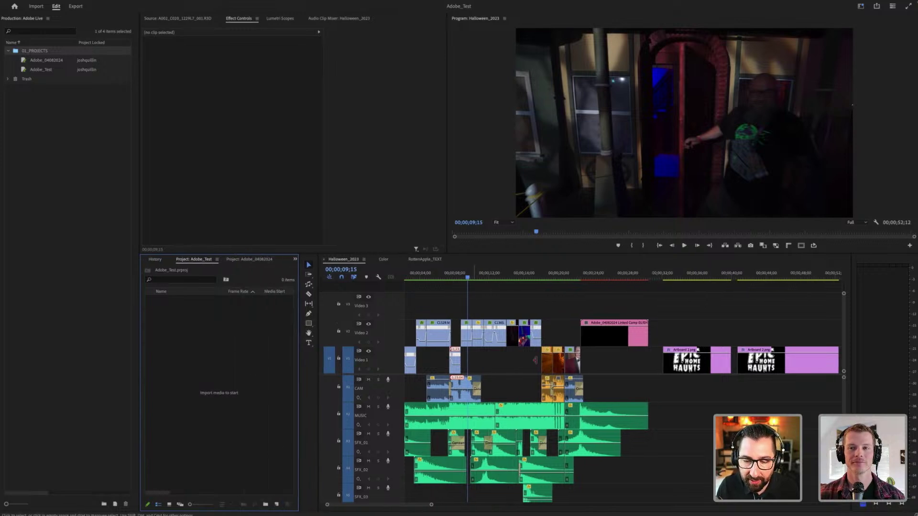
click(278, 508)
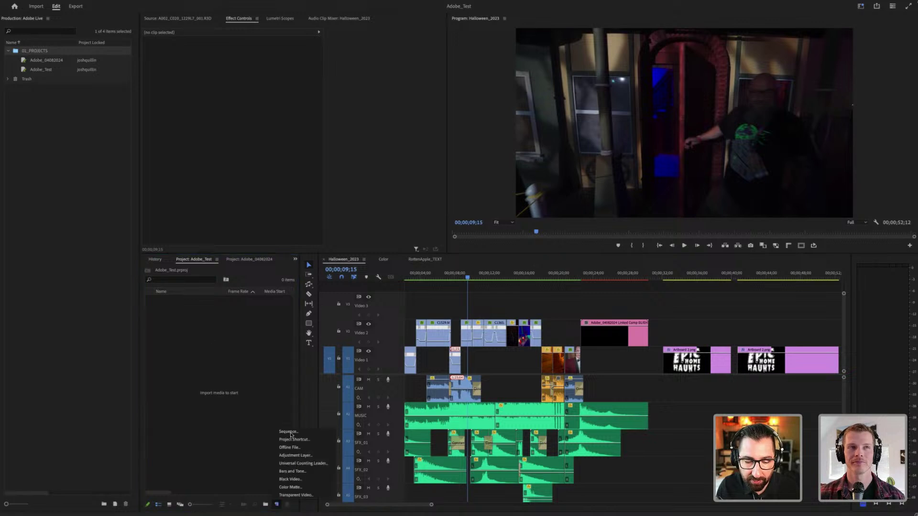
click(292, 434)
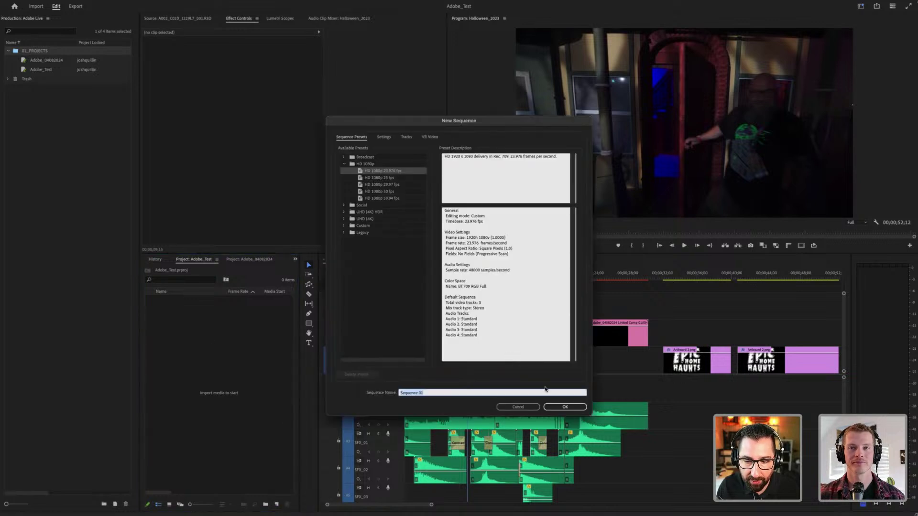
click(564, 407)
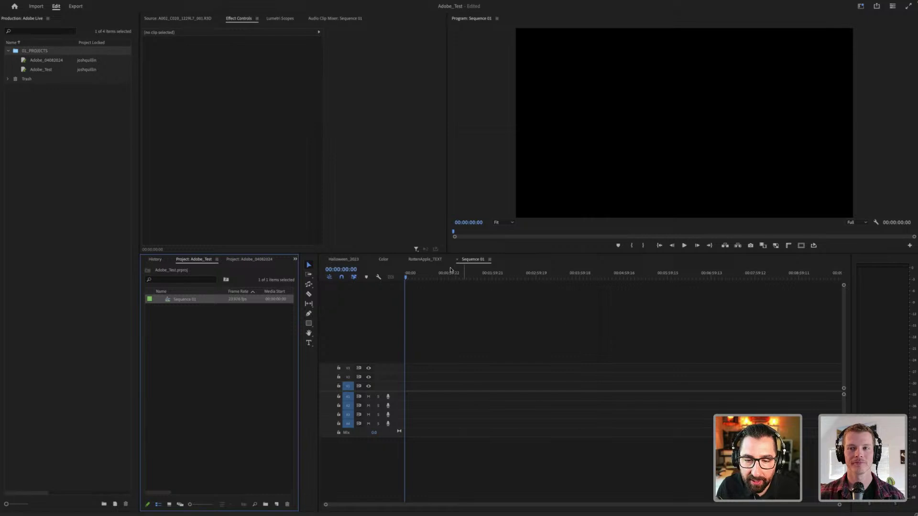
Step: Copy the three Video 1 clips before the linked comp, with their CAM audio, from Halloween_2023 into Sequence 01 and fit the timeline view to them
click(344, 259)
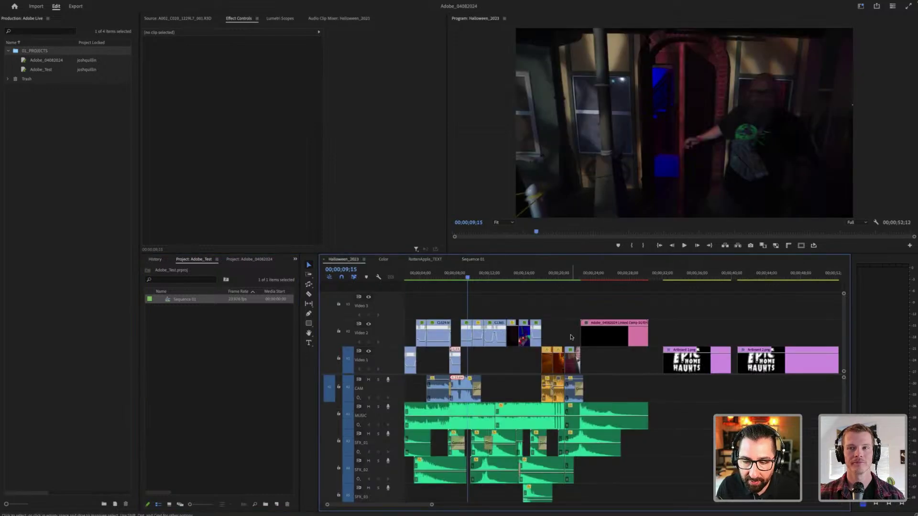
drag(573, 337, 541, 402)
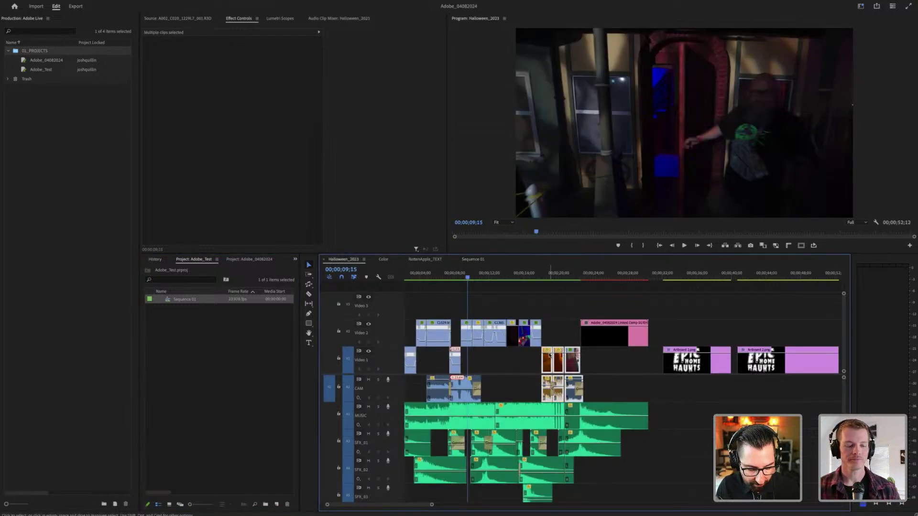
click(481, 259)
key(super+v)
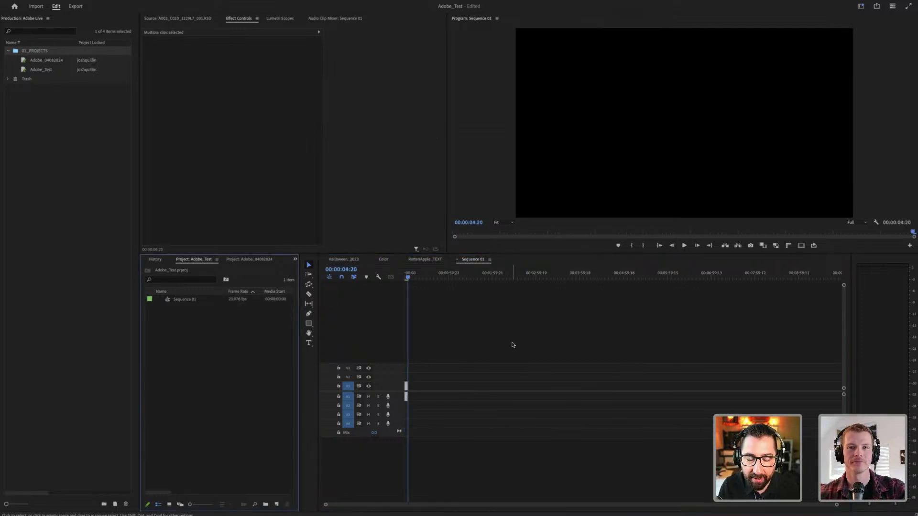
click(512, 345)
key(backslash)
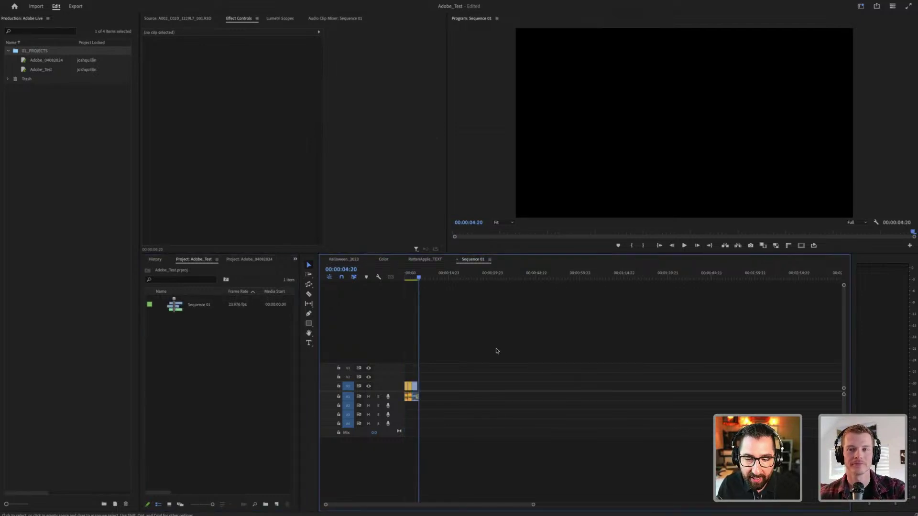
click(223, 405)
key(minus)
click(459, 355)
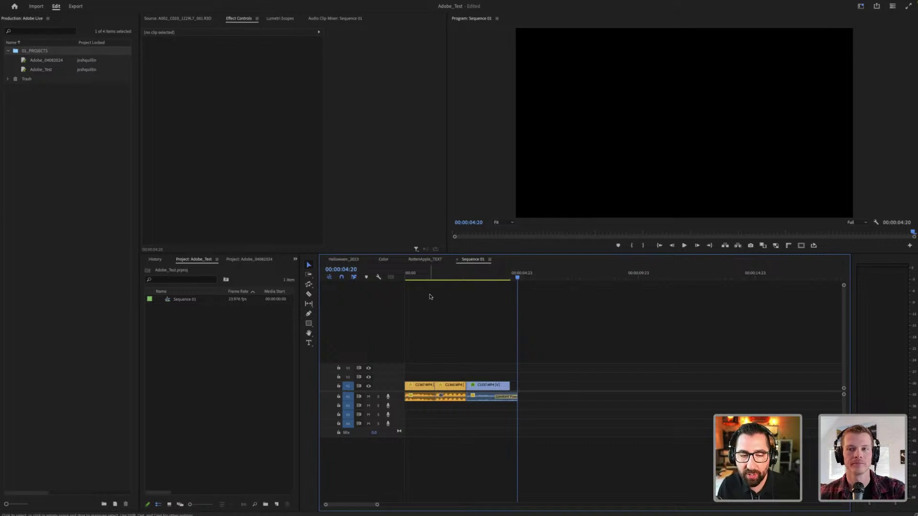
click(269, 371)
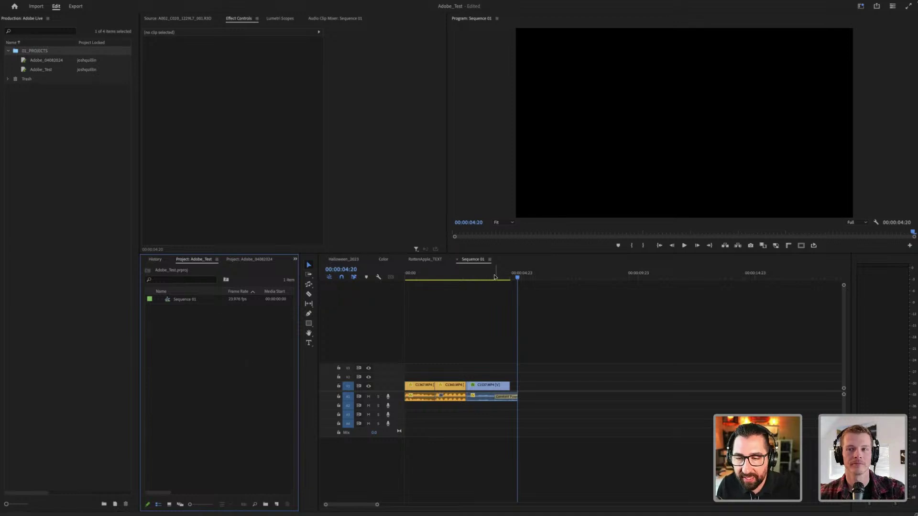
Step: Open the skeleton clip's source from Sequence 01 and place a marked range of 00:00:05:12 on the timeline after the pasted clips
click(473, 276)
mouse_move(459, 283)
mouse_down()
mouse_move(430, 277)
mouse_move(450, 277)
mouse_up()
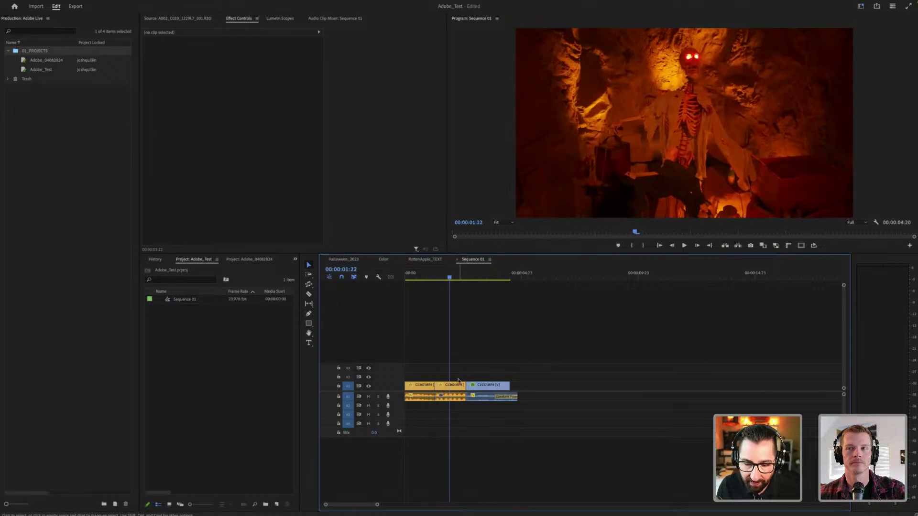
click(457, 385)
double_click(457, 386)
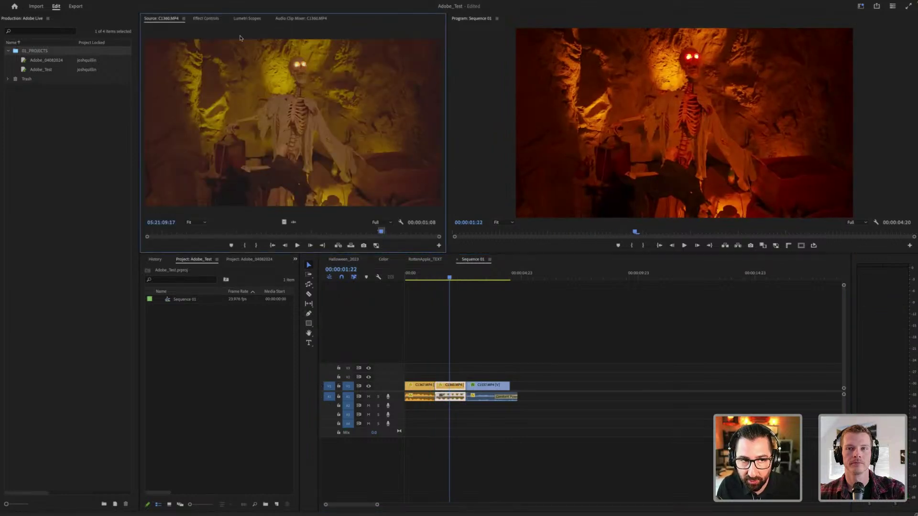
drag(381, 232, 541, 386)
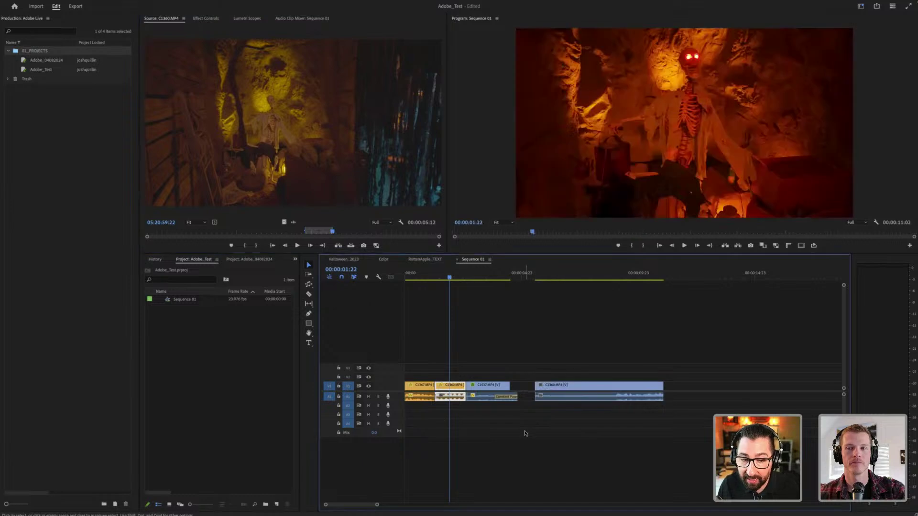
click(248, 389)
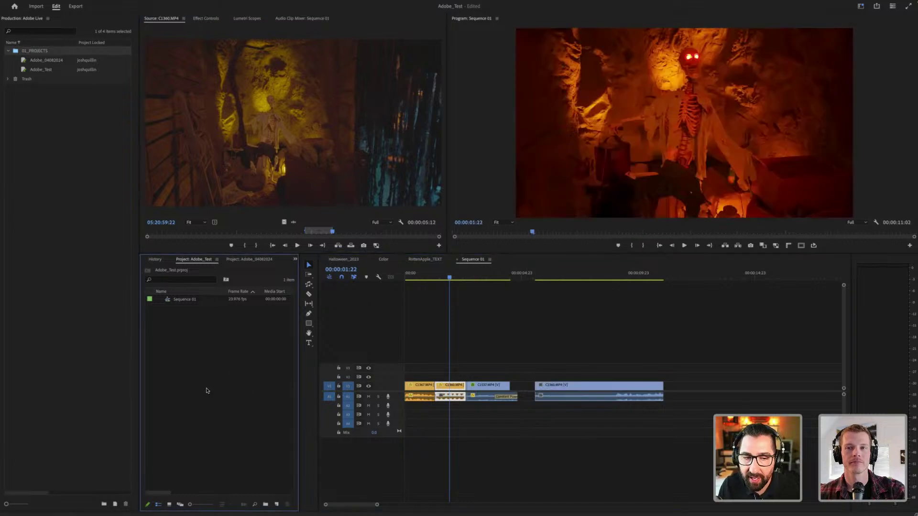
Step: Bring up the Adobe_04082024 project and its Halloween_2023 sequence, and narrow the Production panel slightly
double_click(34, 60)
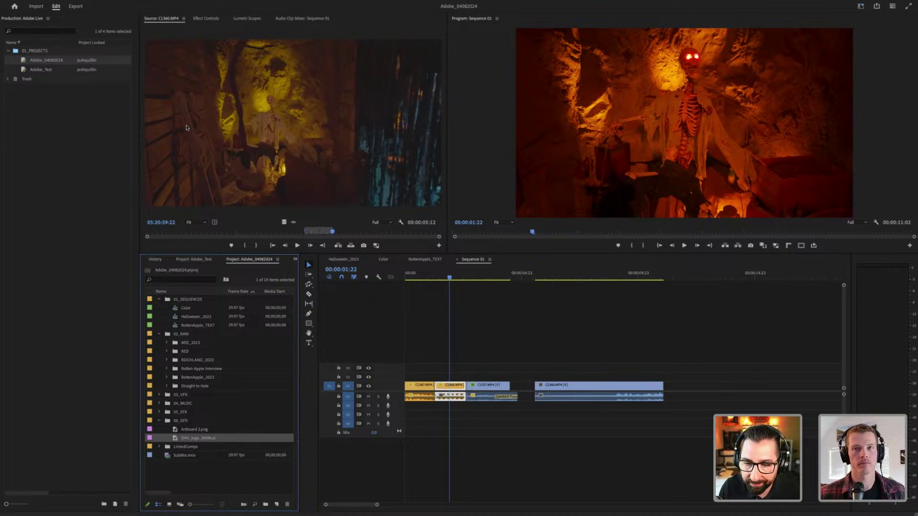
click(596, 306)
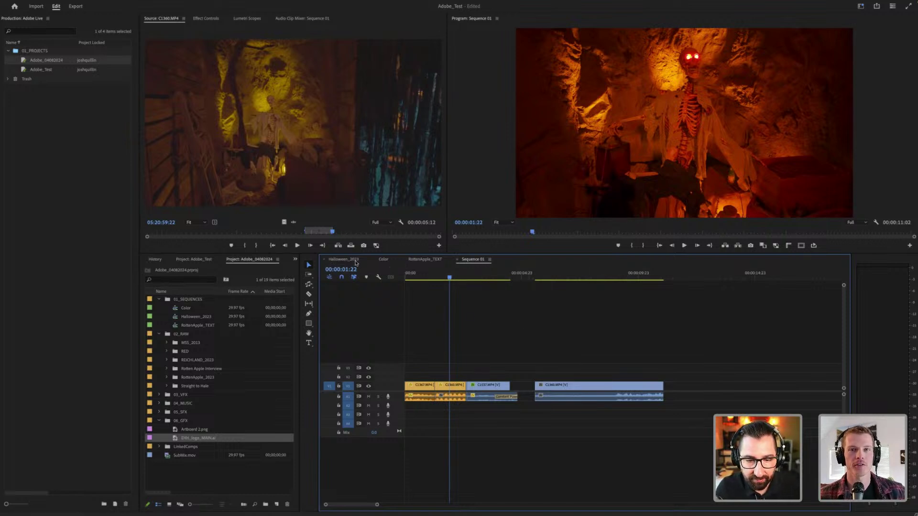
click(354, 261)
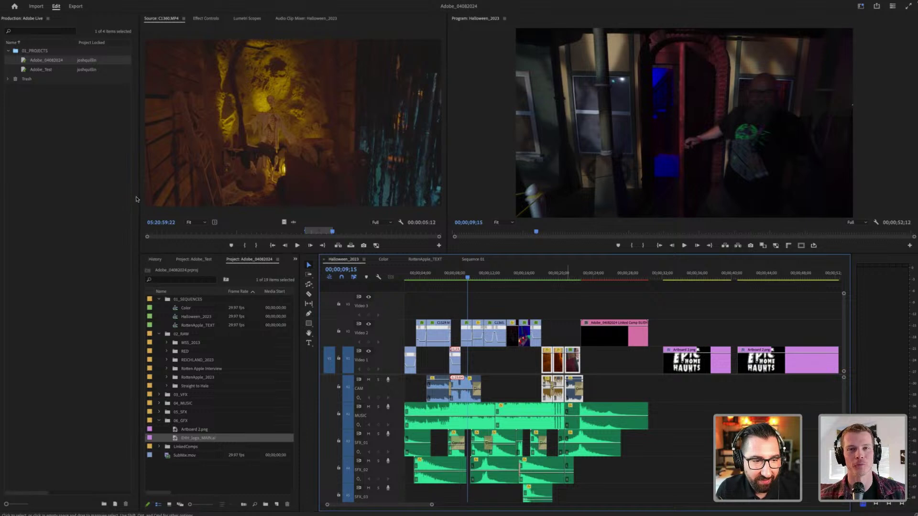
drag(139, 191, 125, 192)
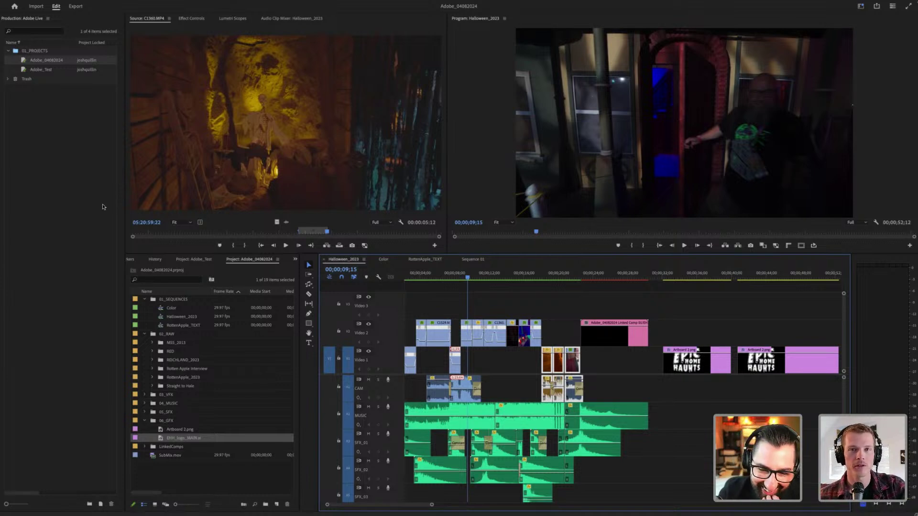
Step: Move the Halloween_2023 playhead to 00;00;33;11 and select the first Artboard 2 logo clip
click(666, 274)
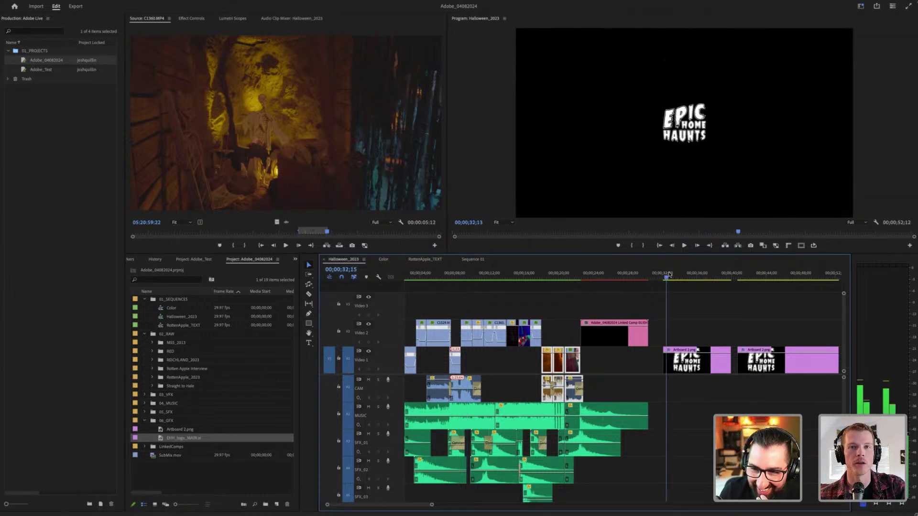
mouse_move(669, 274)
mouse_down()
mouse_move(755, 275)
mouse_move(674, 275)
mouse_up()
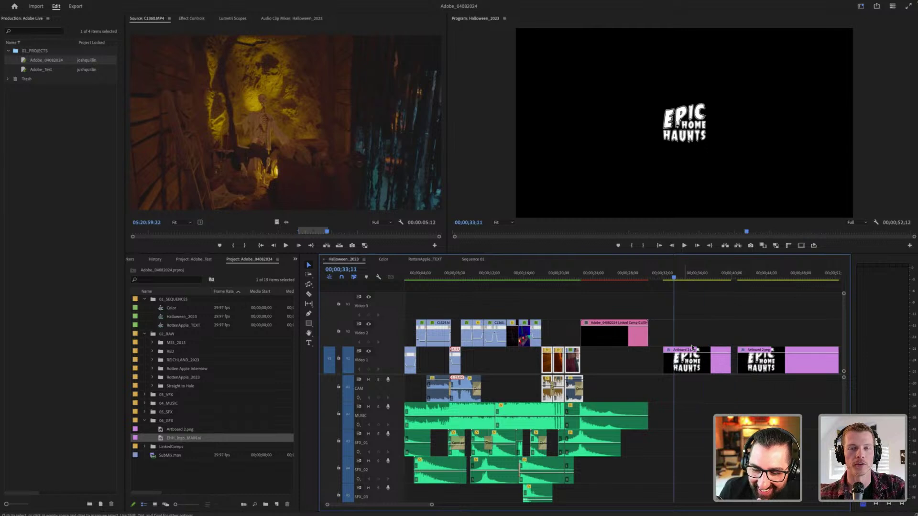
click(692, 349)
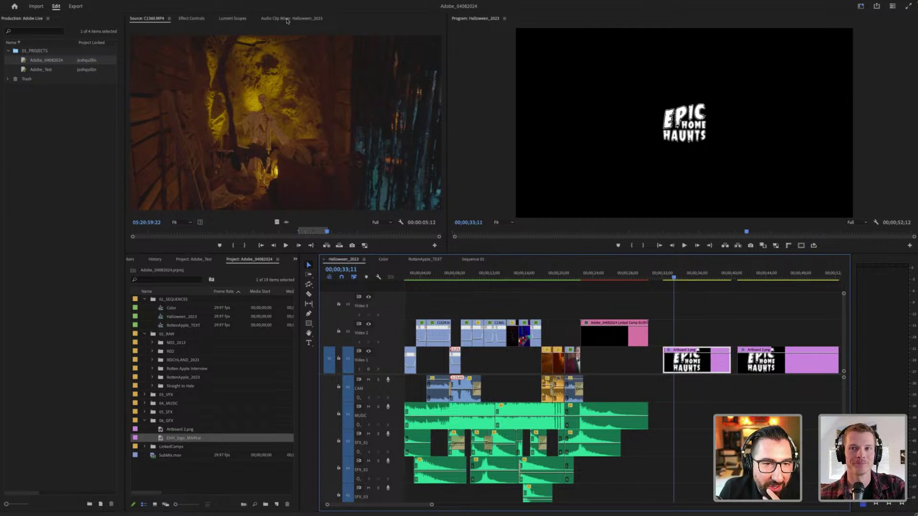
Step: View the Audio Clip Mixer, display the Audio Track Mixer for Halloween_2023, and close the Production panel
click(297, 19)
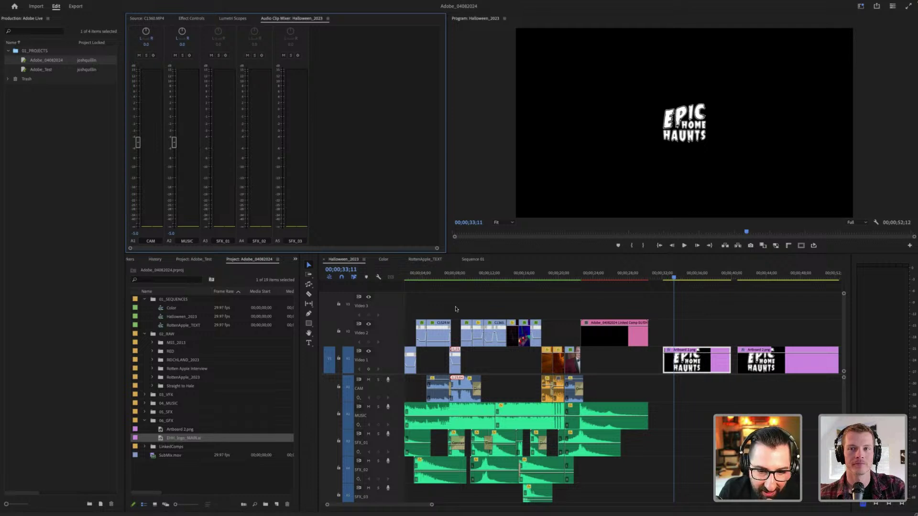
click(455, 309)
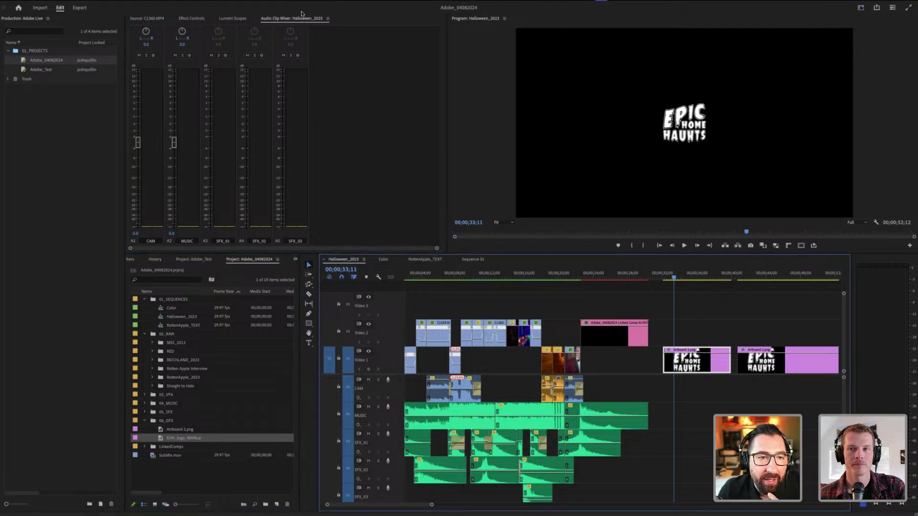
click(237, 3)
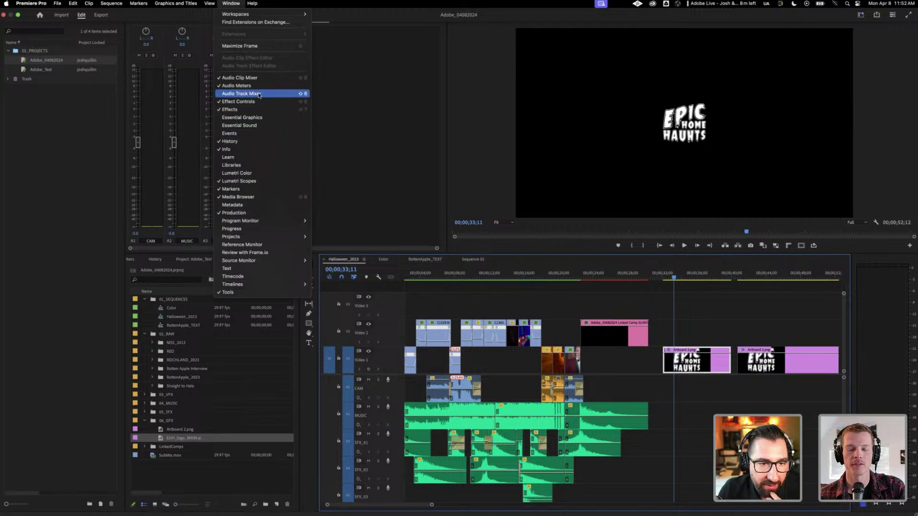
click(259, 93)
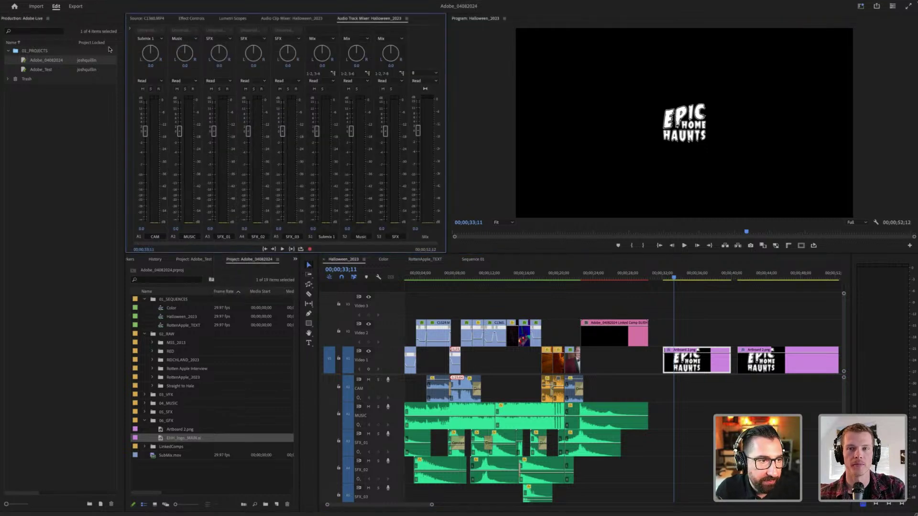
click(48, 18)
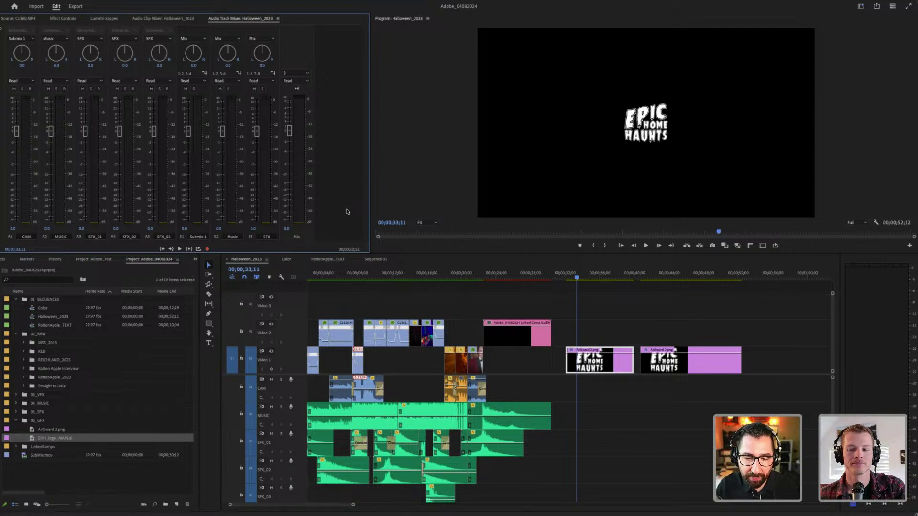
Step: Start a new sequence and set its audio mix to Multichannel with 8 channels
scroll(503, 356, right, 5)
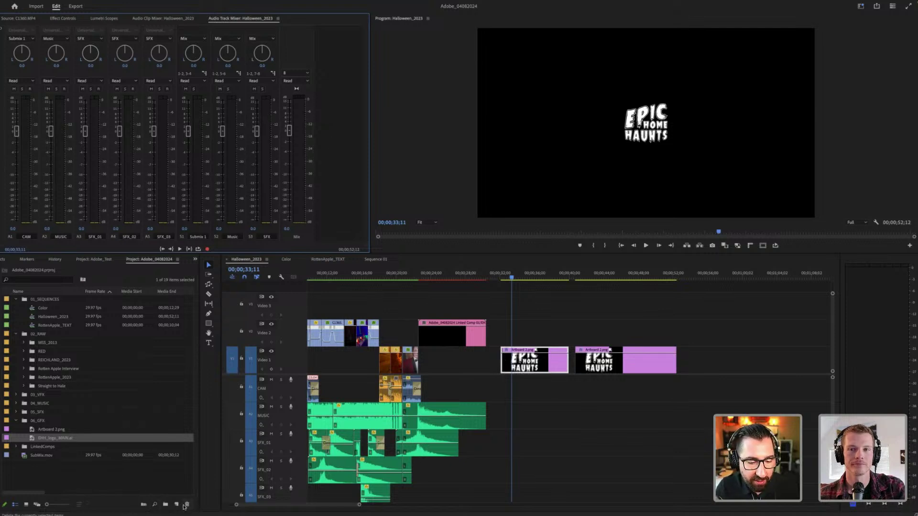
click(176, 504)
click(194, 431)
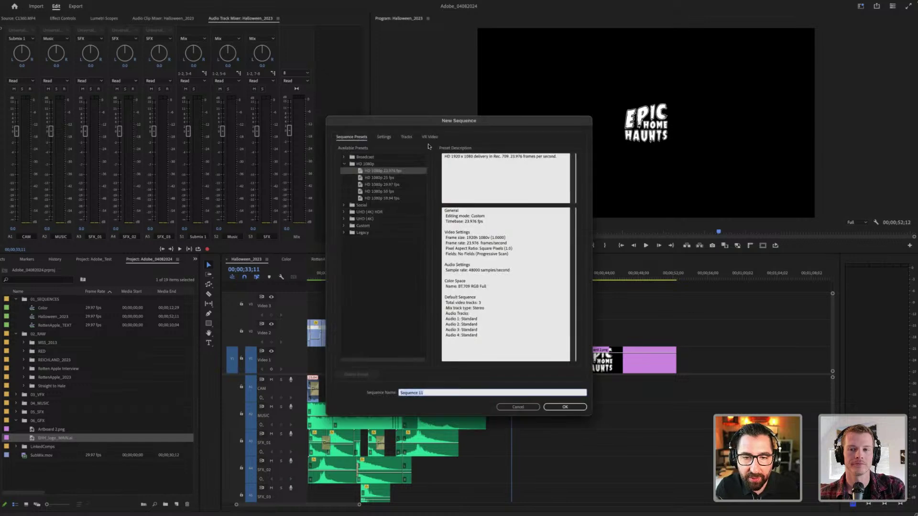
click(405, 137)
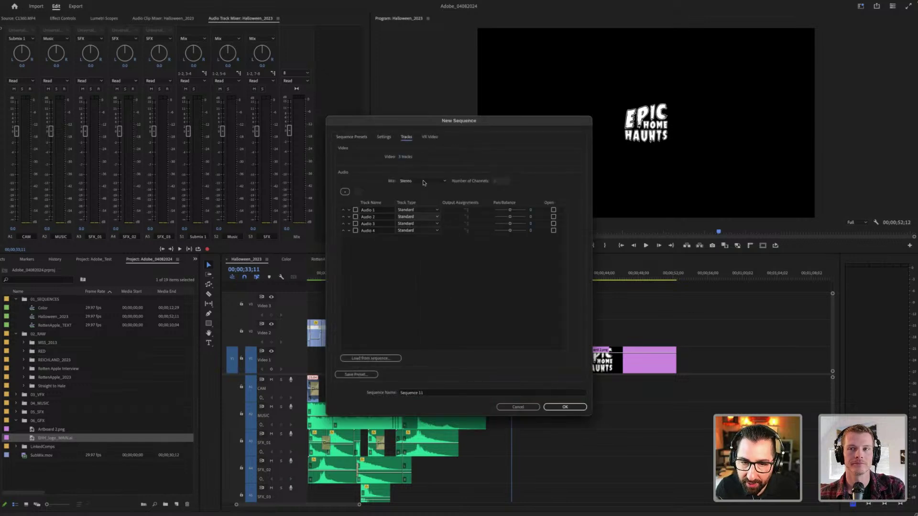
click(401, 182)
click(411, 204)
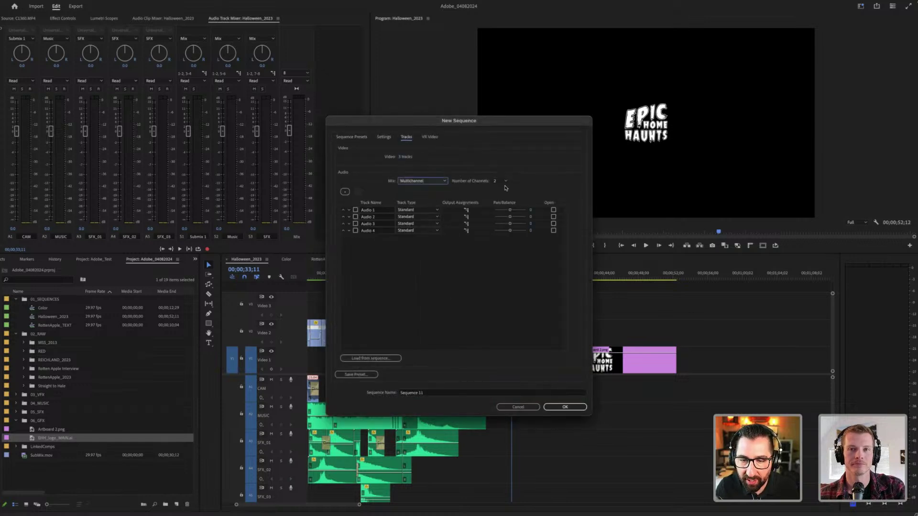
click(504, 183)
click(503, 245)
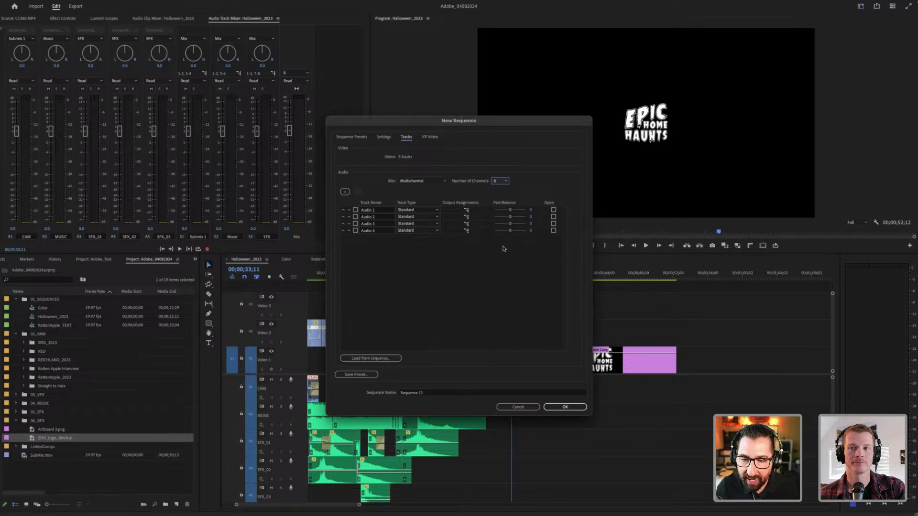
Step: Add output assignments 3-4 to Audio 1, 5-6 to Audio 2 and 7-8 to Audio 3, and discard the new sequence
click(466, 210)
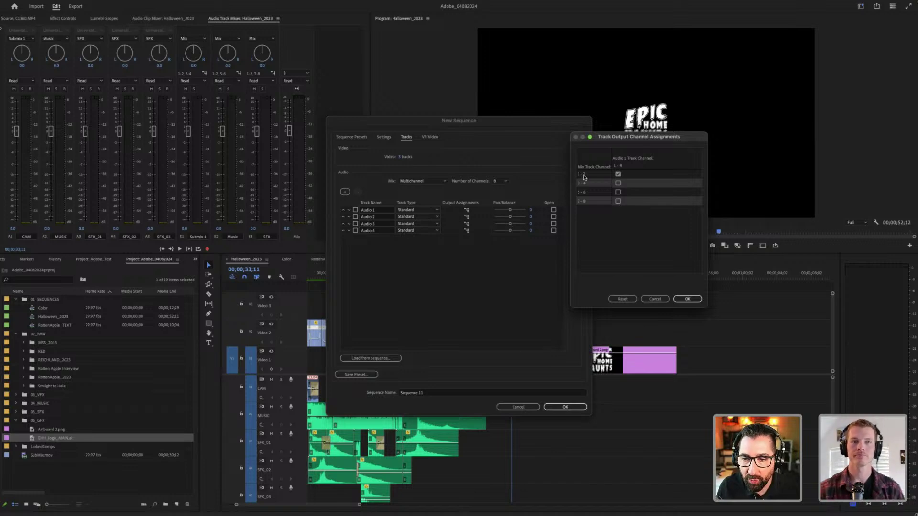
click(618, 183)
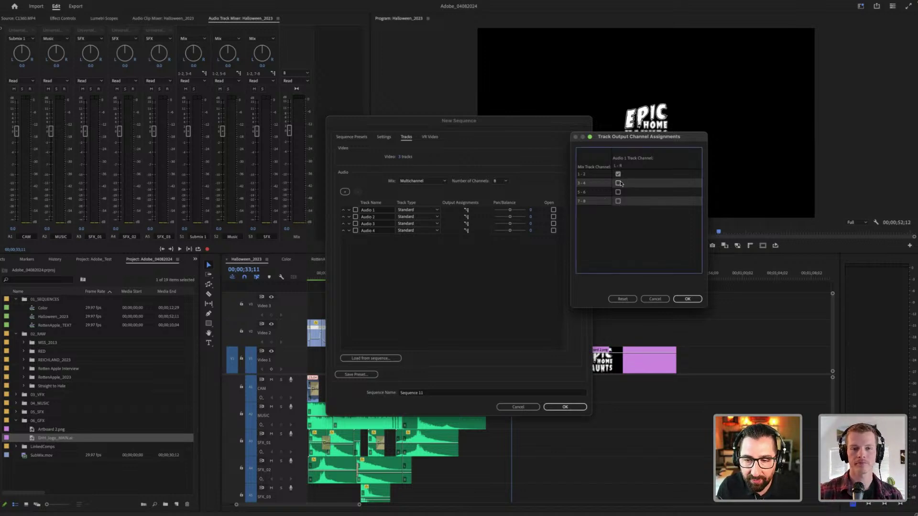
click(618, 183)
click(687, 298)
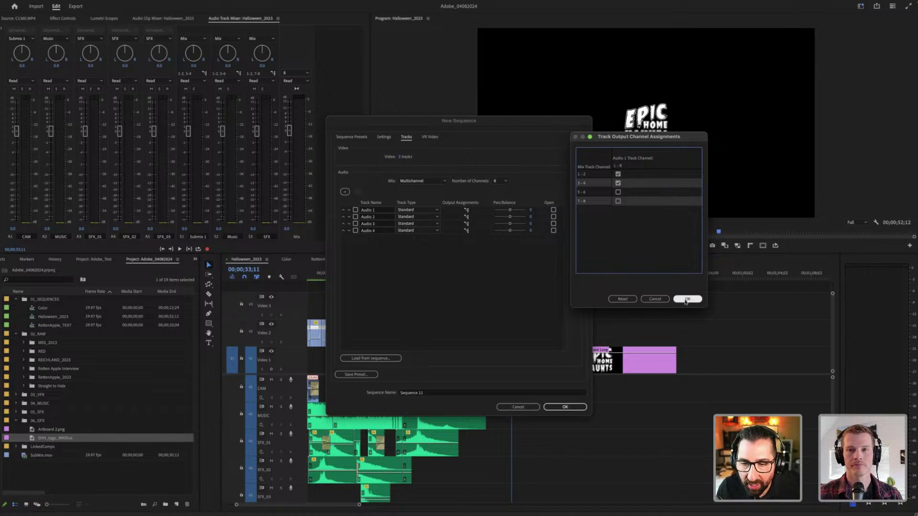
click(466, 217)
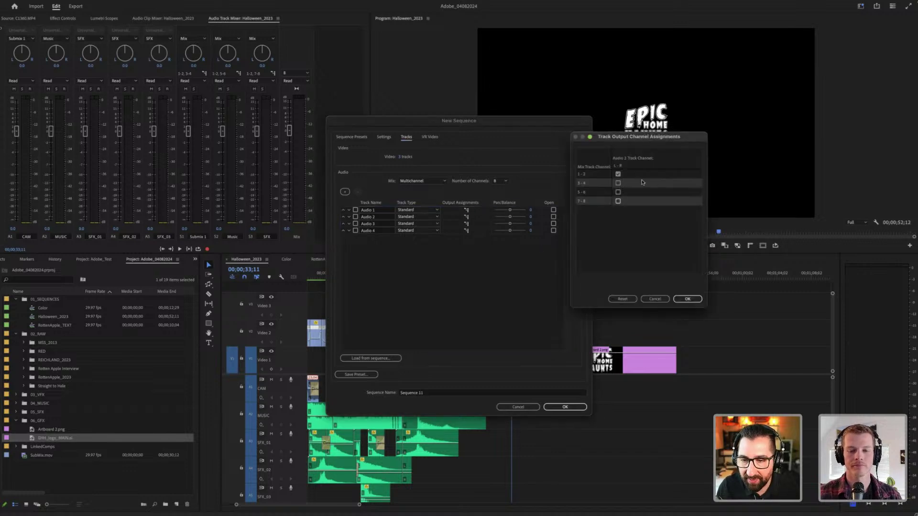
click(617, 192)
click(687, 298)
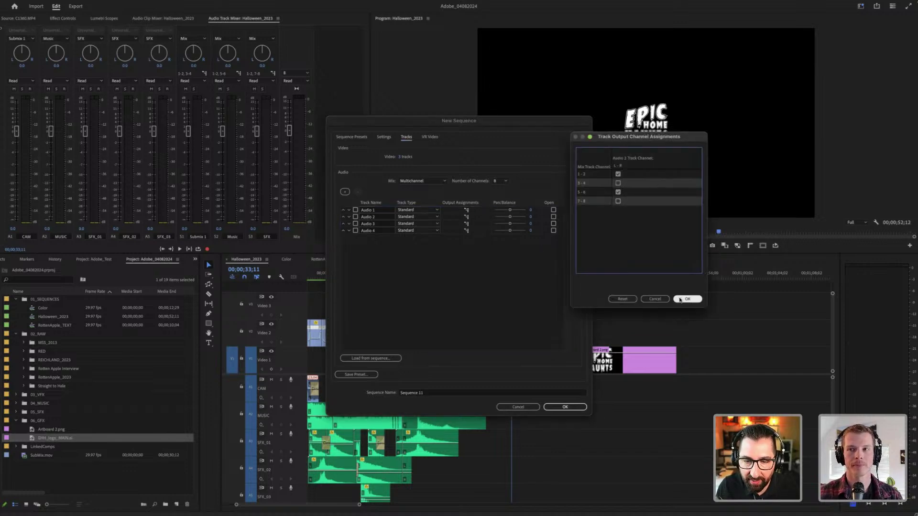
click(466, 223)
click(617, 201)
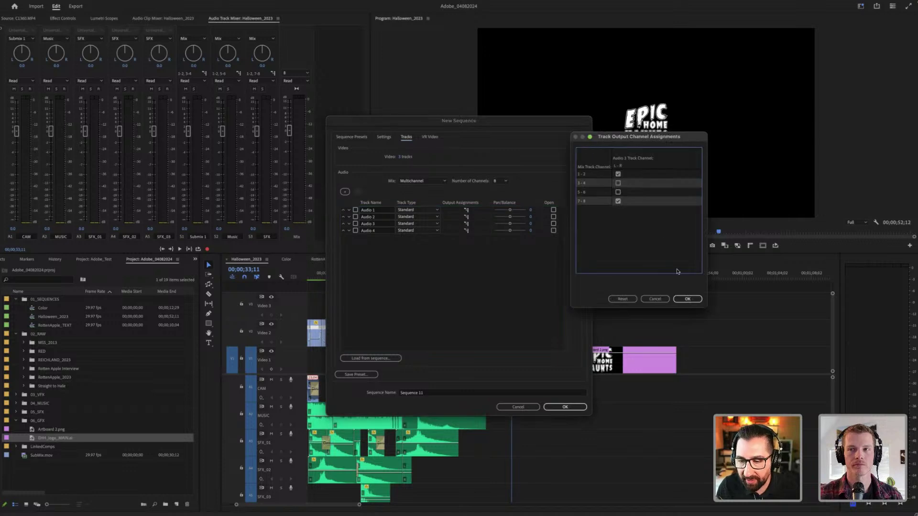
click(685, 299)
click(519, 407)
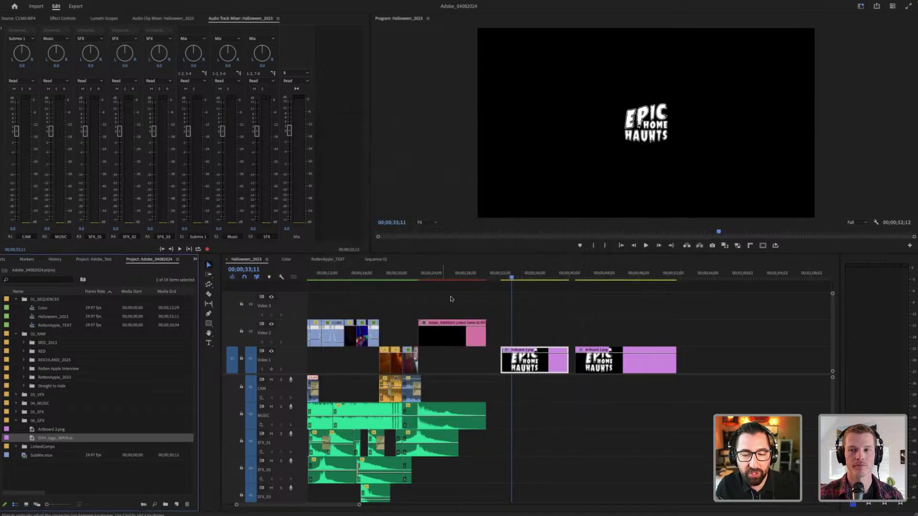
Step: Lower the SFX submix fader in the Audio Track Mixer and return it to 0.0
click(444, 312)
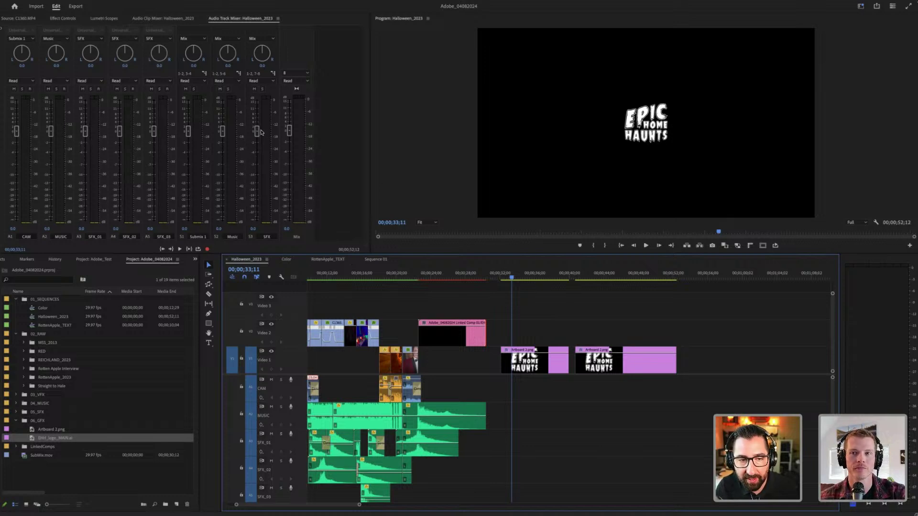
drag(257, 131, 257, 175)
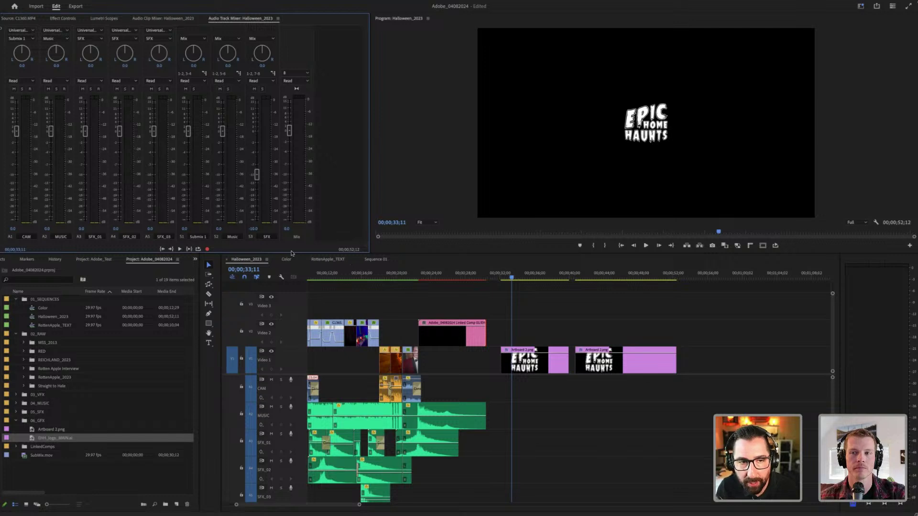
drag(257, 174, 256, 131)
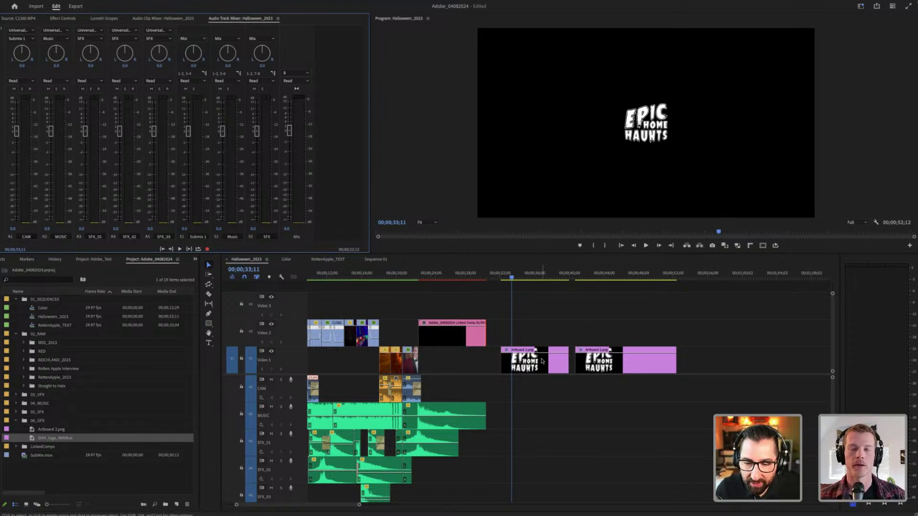
Step: Display the second Artboard 2 clip's effect controls, scrub to 00;00;41;12, and pin the effect timeline to the clip
click(539, 366)
click(616, 361)
click(585, 273)
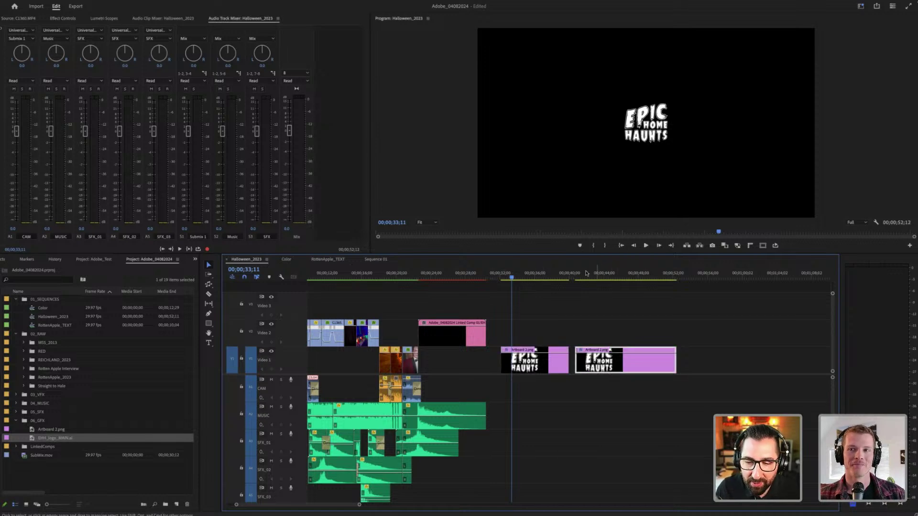
click(72, 19)
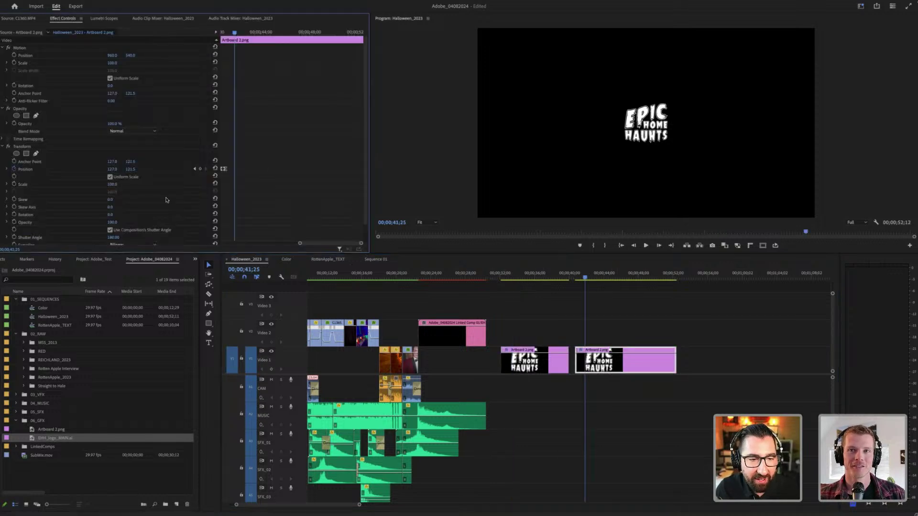
drag(234, 32, 308, 38)
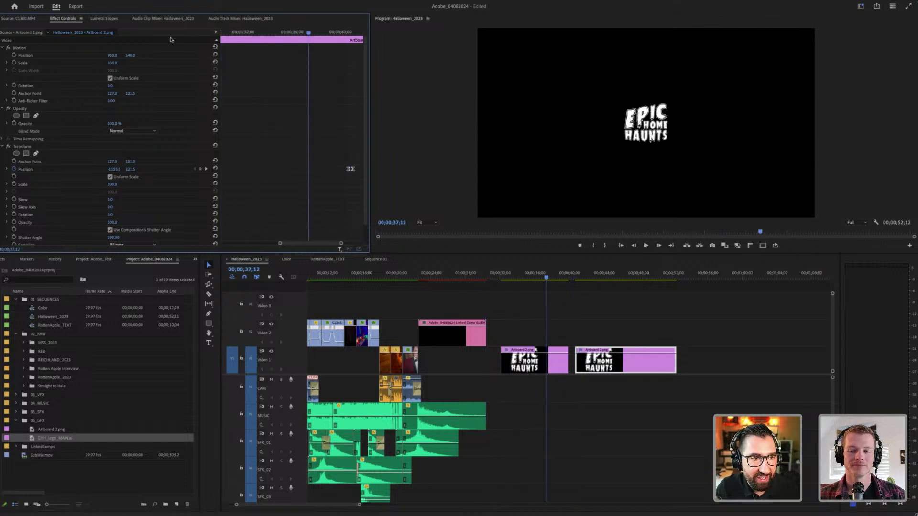
click(357, 33)
click(81, 18)
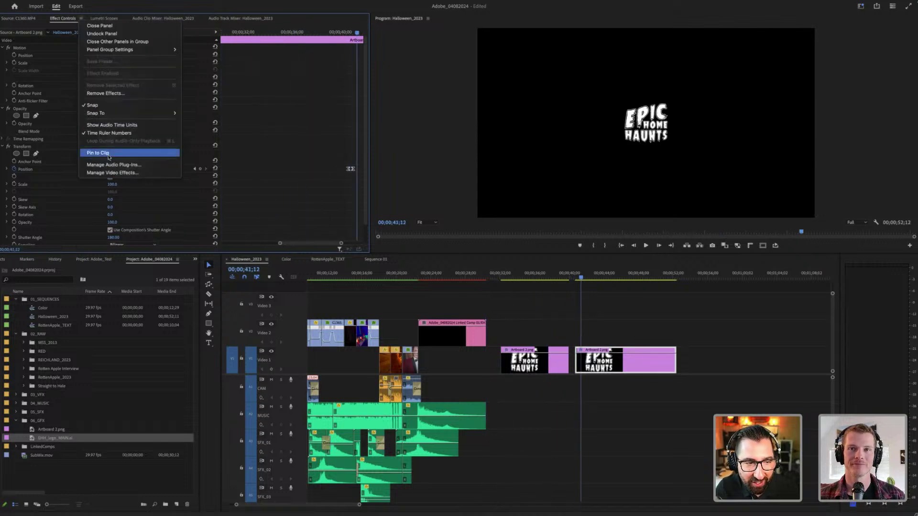
click(100, 152)
Step: Trim about 3 seconds off the second Artboard 2 clip's start and go back to its previous Transform Position keyframe
drag(272, 36, 178, 42)
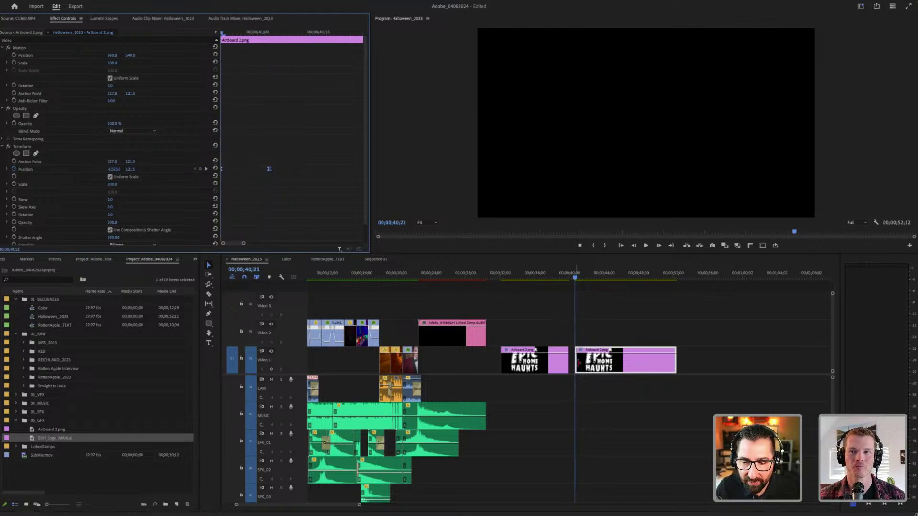
drag(576, 366, 601, 366)
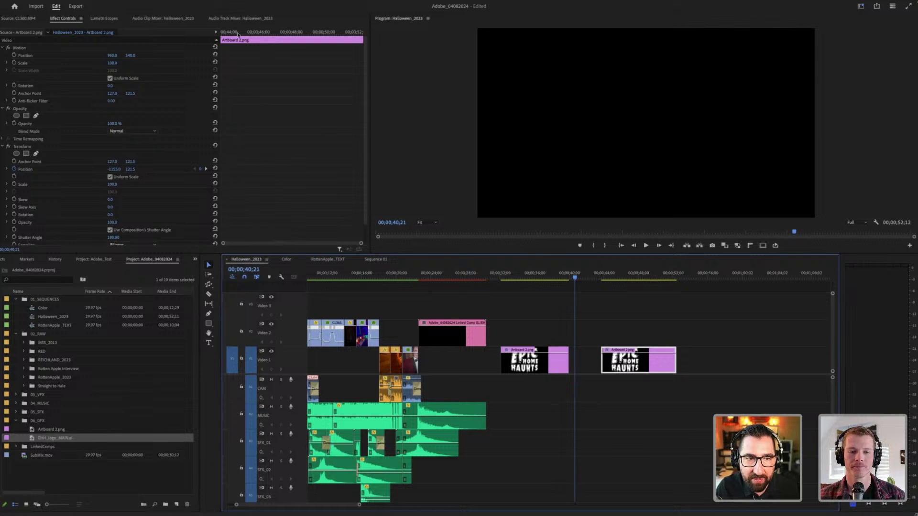
mouse_move(238, 34)
mouse_down()
mouse_move(344, 36)
mouse_move(234, 37)
mouse_up()
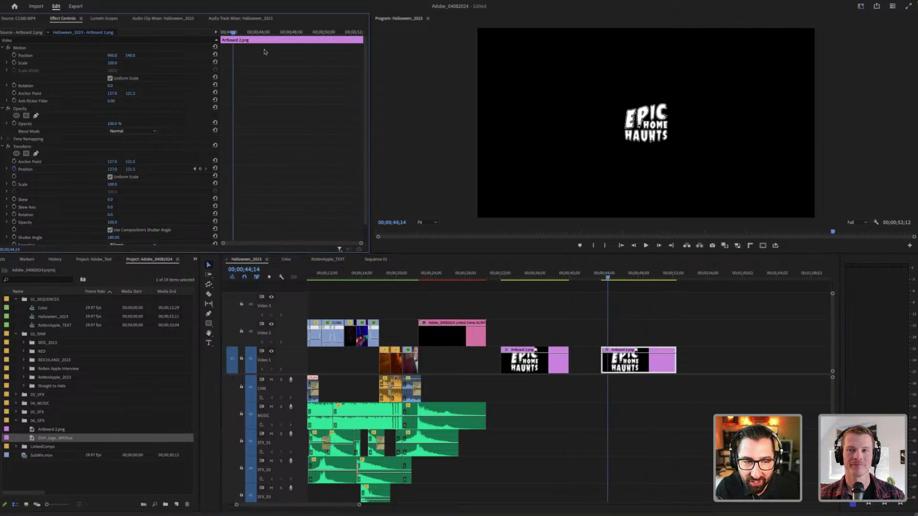
click(264, 52)
click(49, 169)
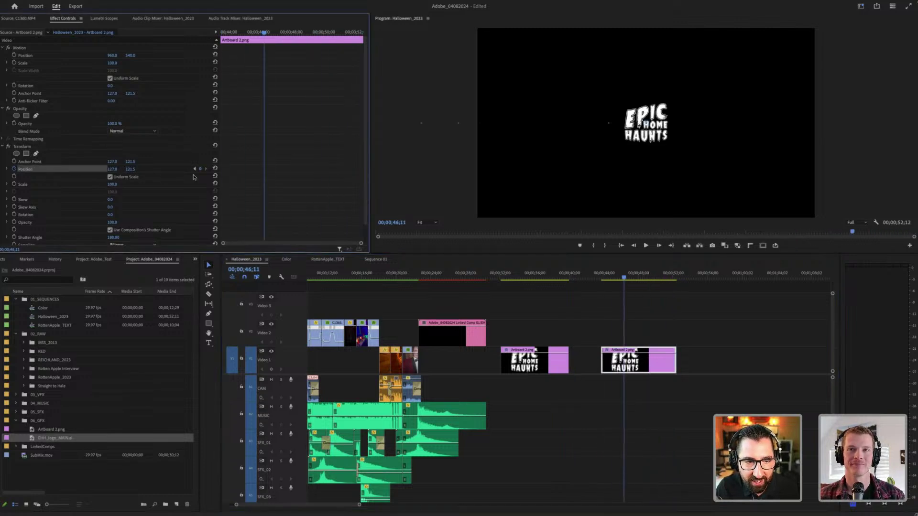
click(194, 169)
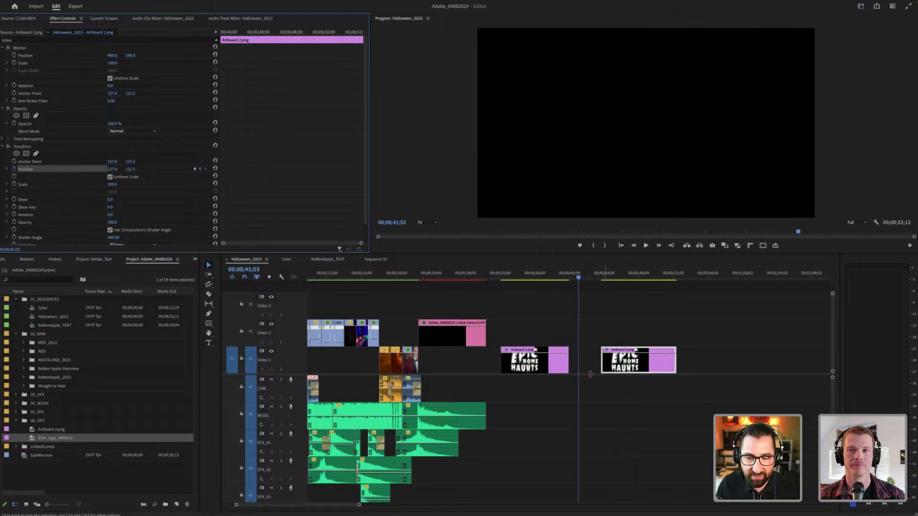
click(437, 286)
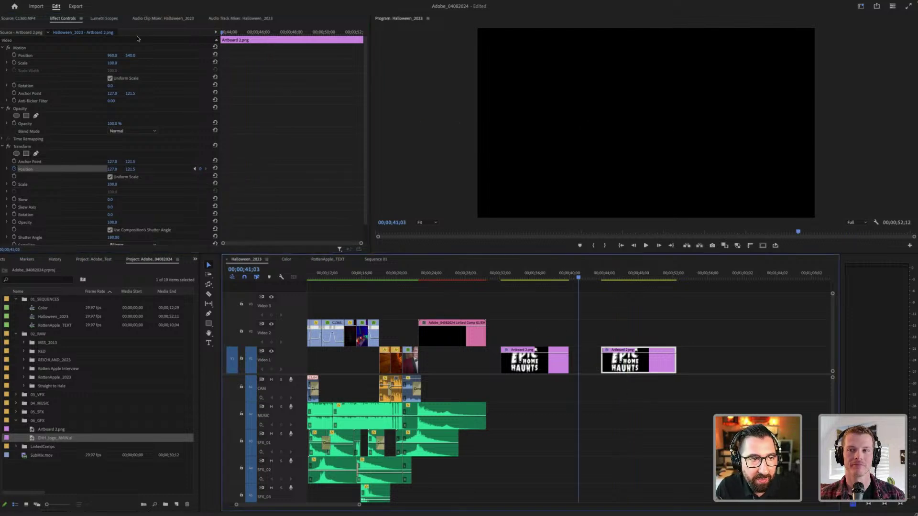
Step: Unpin the effect timeline from the clip and move the Transform Position keyframes to its trimmed start, around 00;00;44;00
click(81, 19)
click(116, 152)
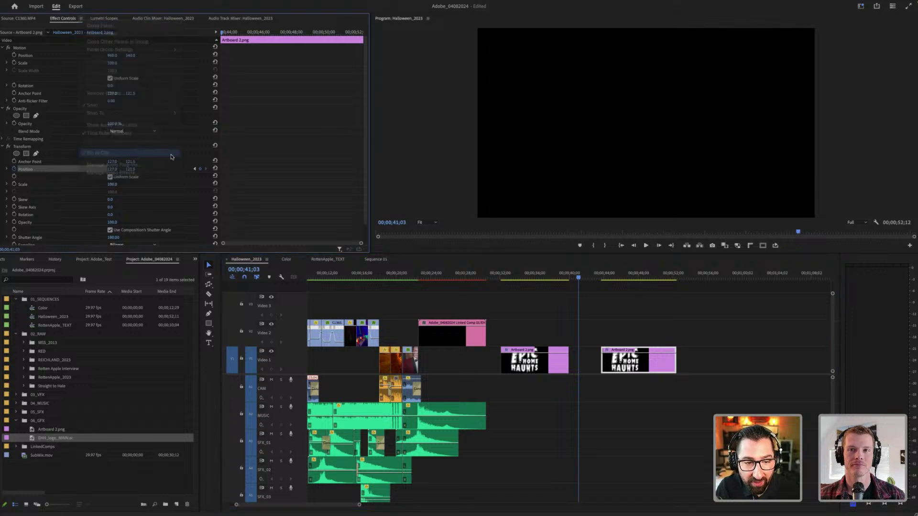
drag(308, 245, 277, 244)
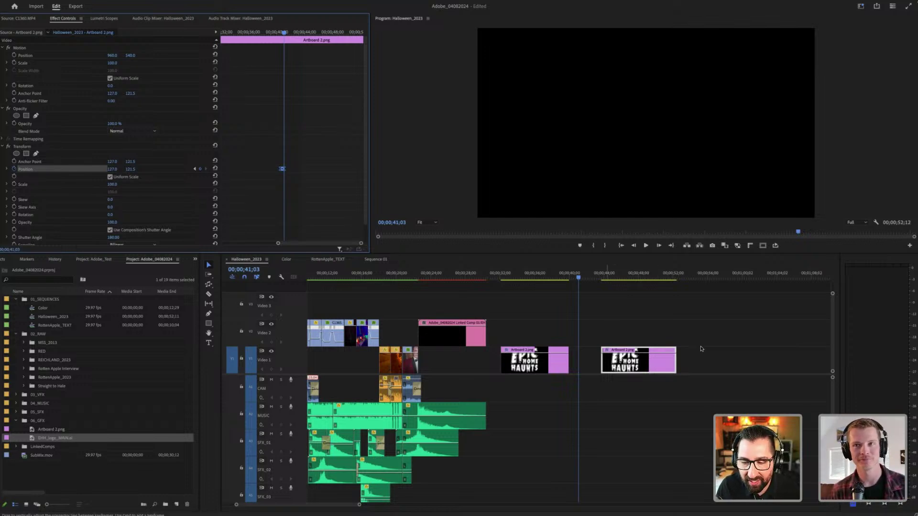
drag(282, 169, 303, 169)
click(307, 32)
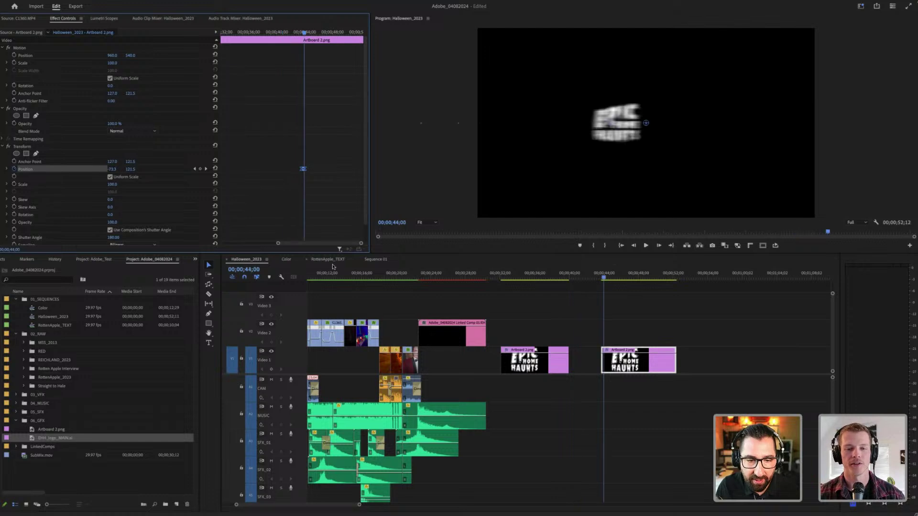
drag(279, 244, 305, 246)
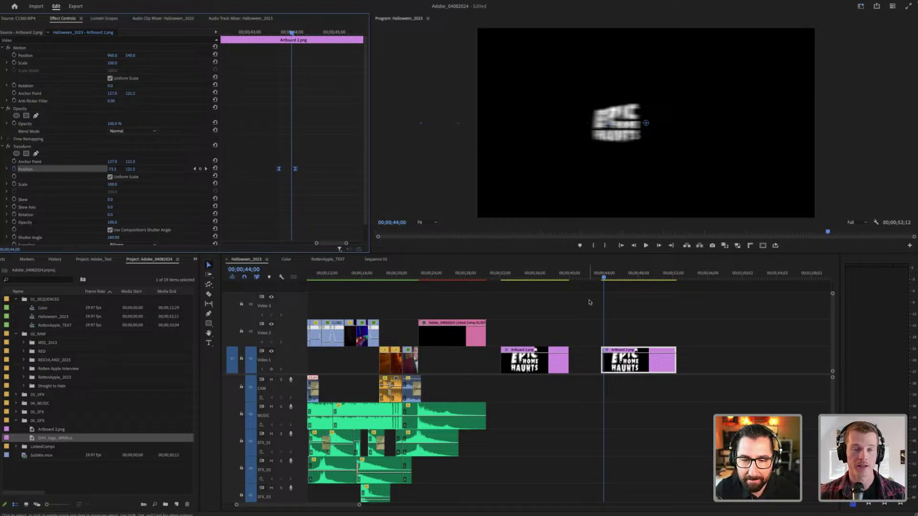
Step: Switch to Safari with the Fableland website
key(super+Tab)
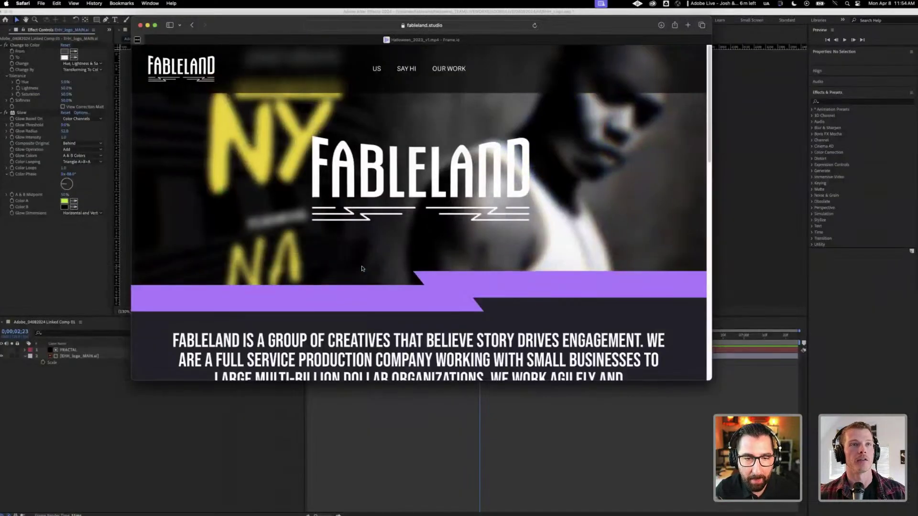